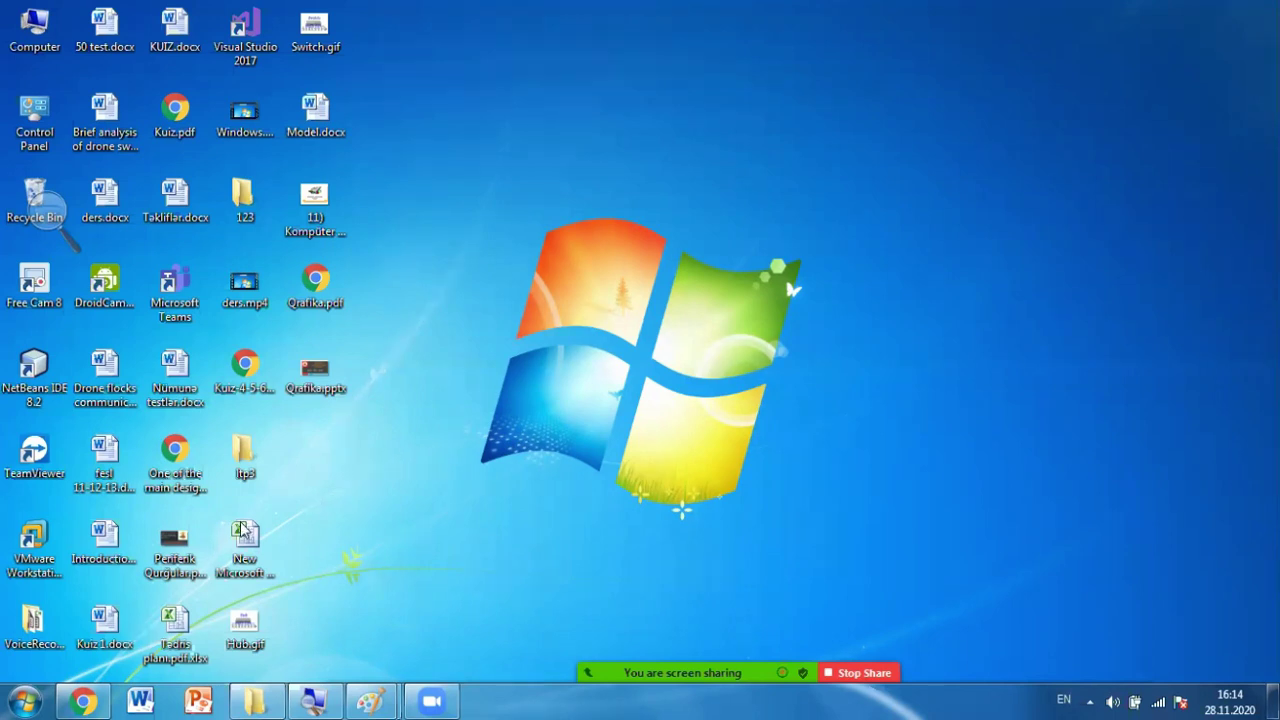
# Launch Paint from the Accessories group of the installed programs.
pyautogui.click(26, 698)
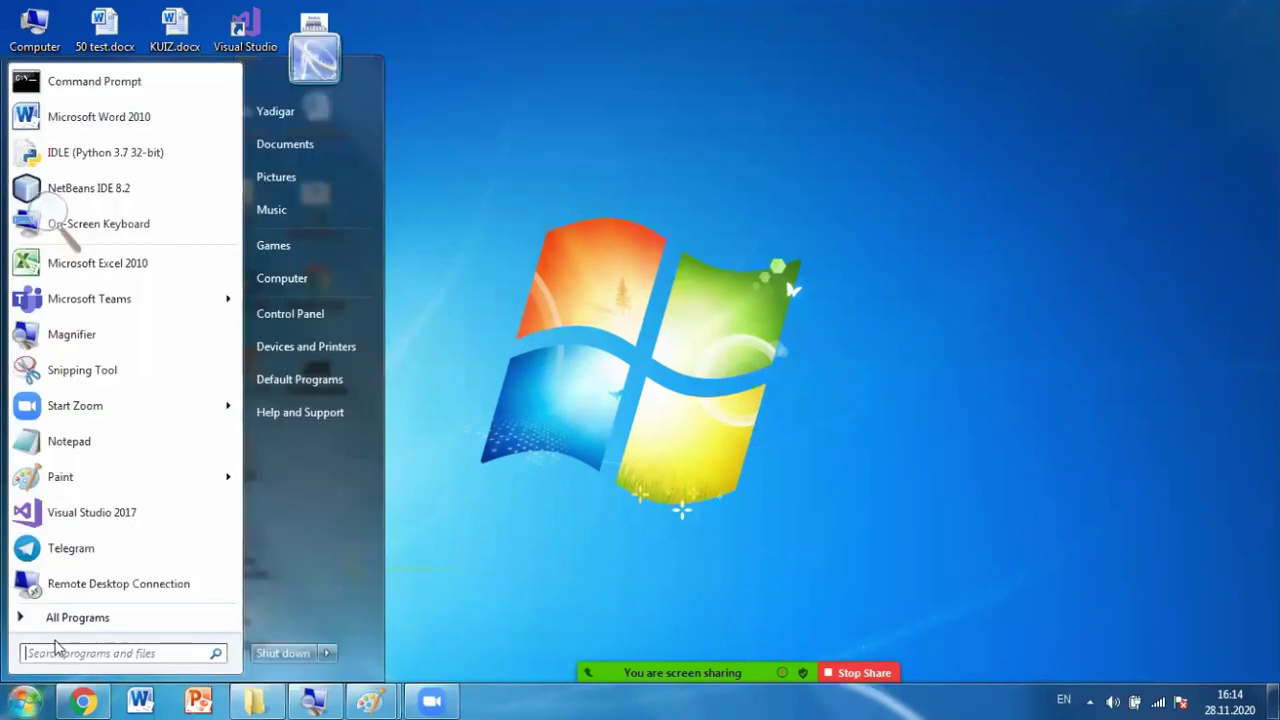
pyautogui.click(66, 620)
pyautogui.scroll(2, 145, 308)
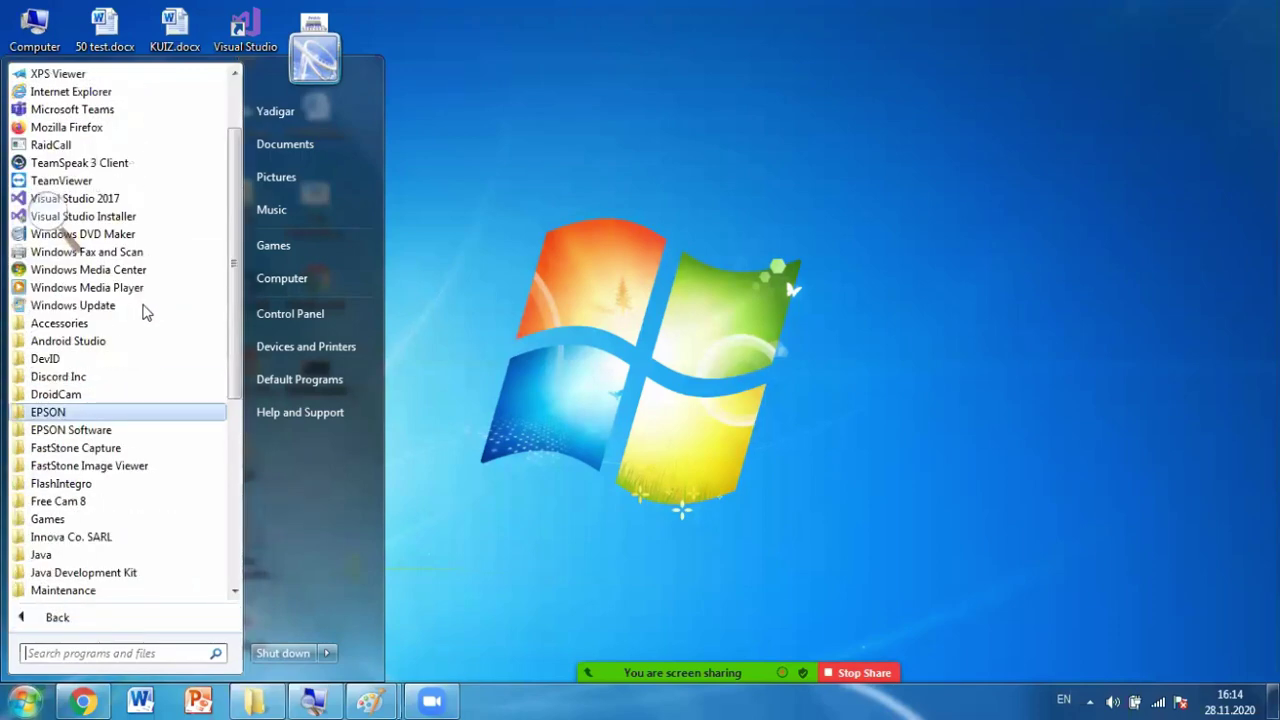
pyautogui.click(110, 323)
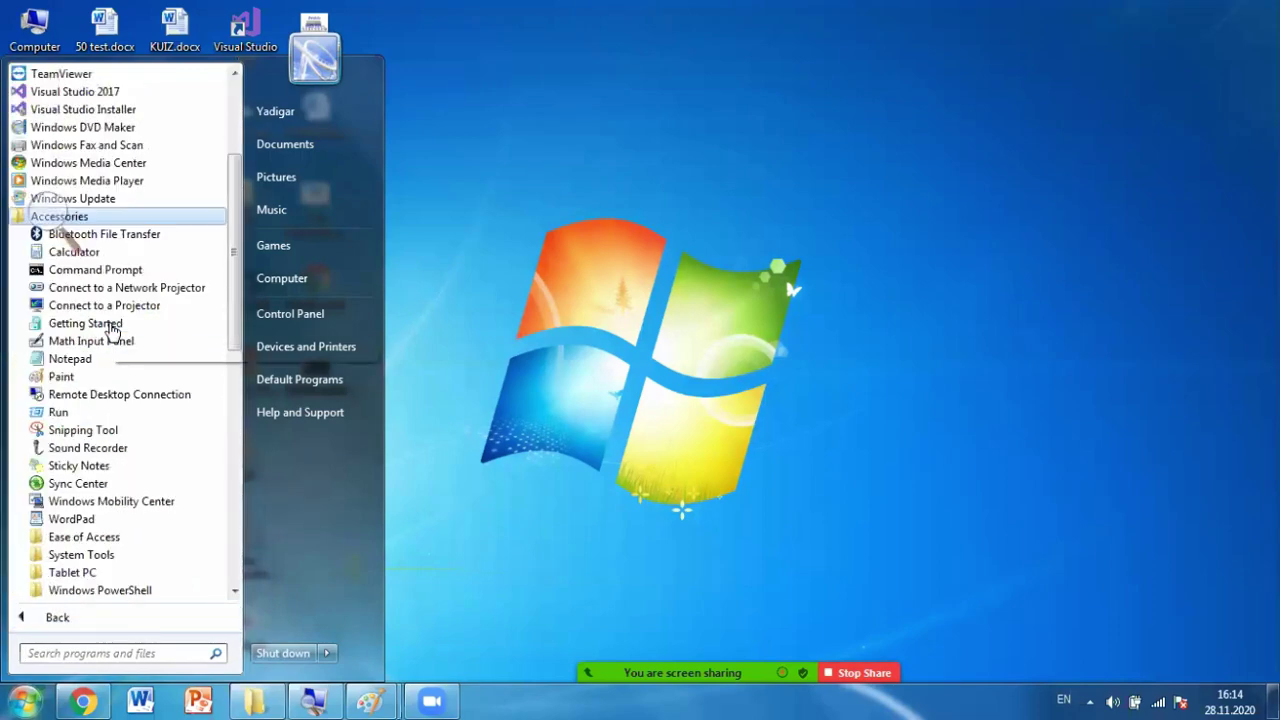
pyautogui.click(85, 380)
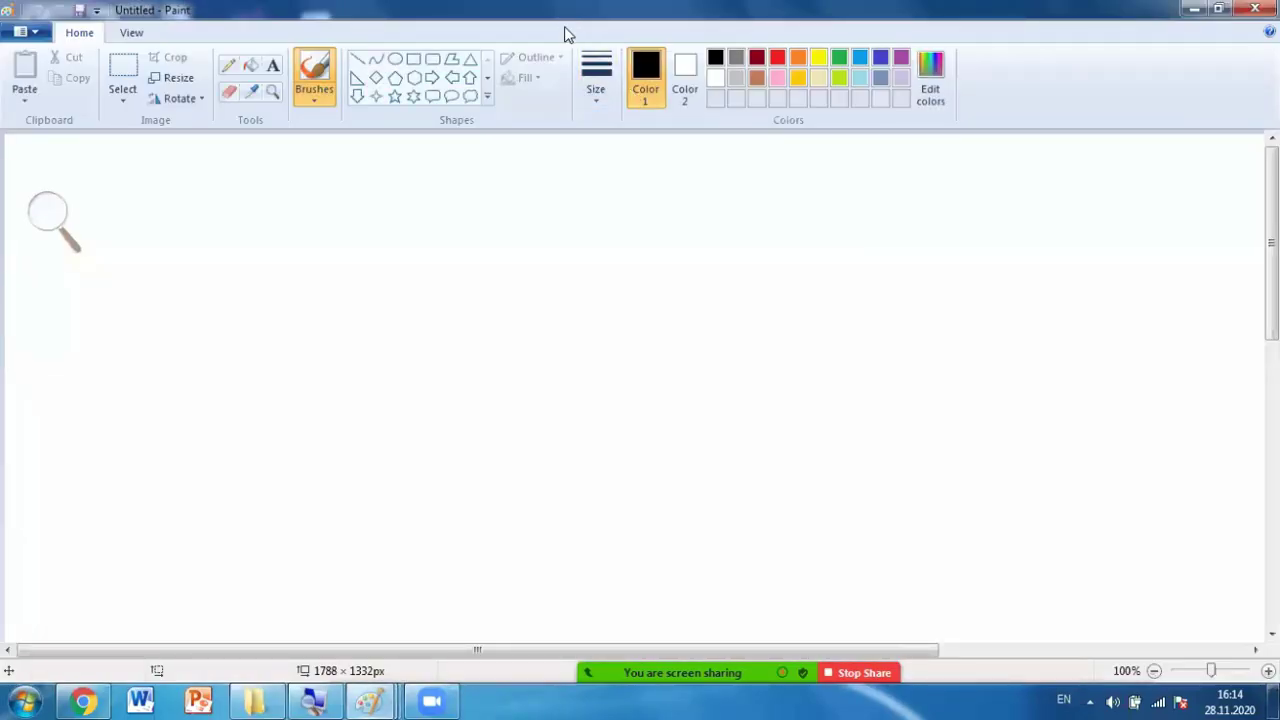
# Restore the maximized Paint window to a smaller, repositioned window on the desktop and close Paint.
pyautogui.doubleClick(566, 31)
pyautogui.moveTo(566, 29); pyautogui.dragTo(622, 133)
pyautogui.moveTo(637, 431); pyautogui.dragTo(640, 549)
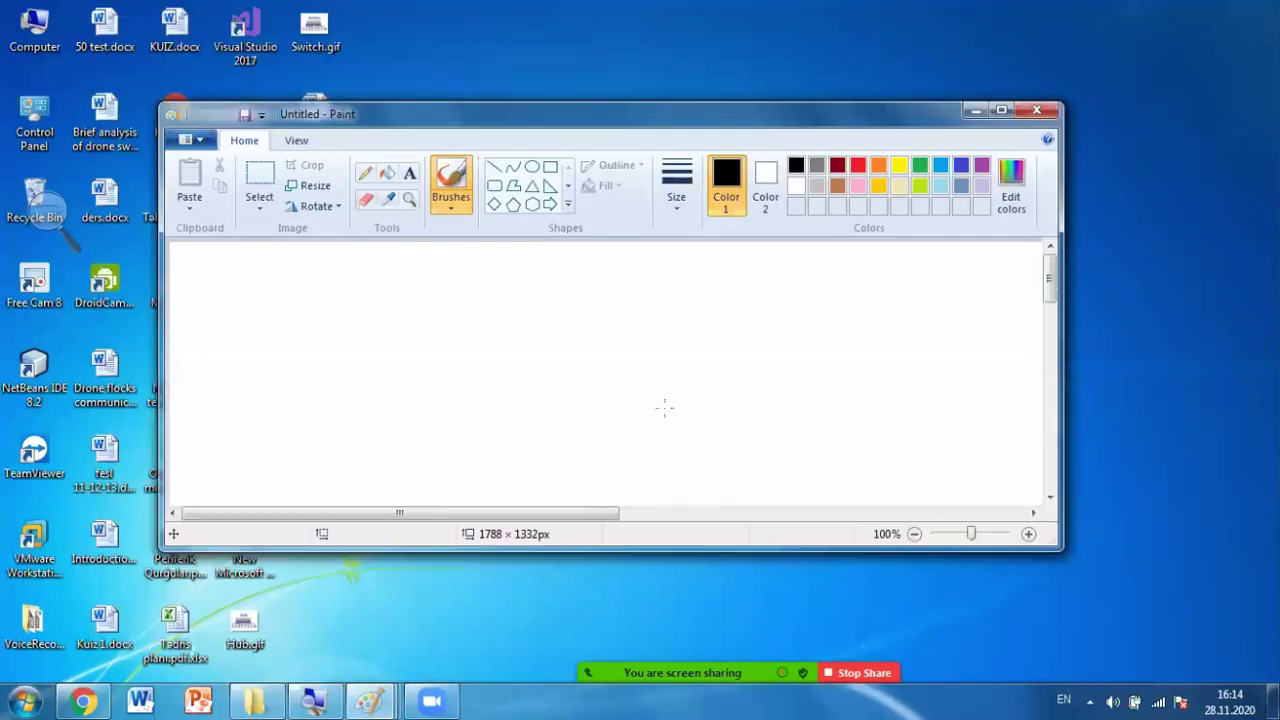
pyautogui.moveTo(591, 128); pyautogui.dragTo(627, 118)
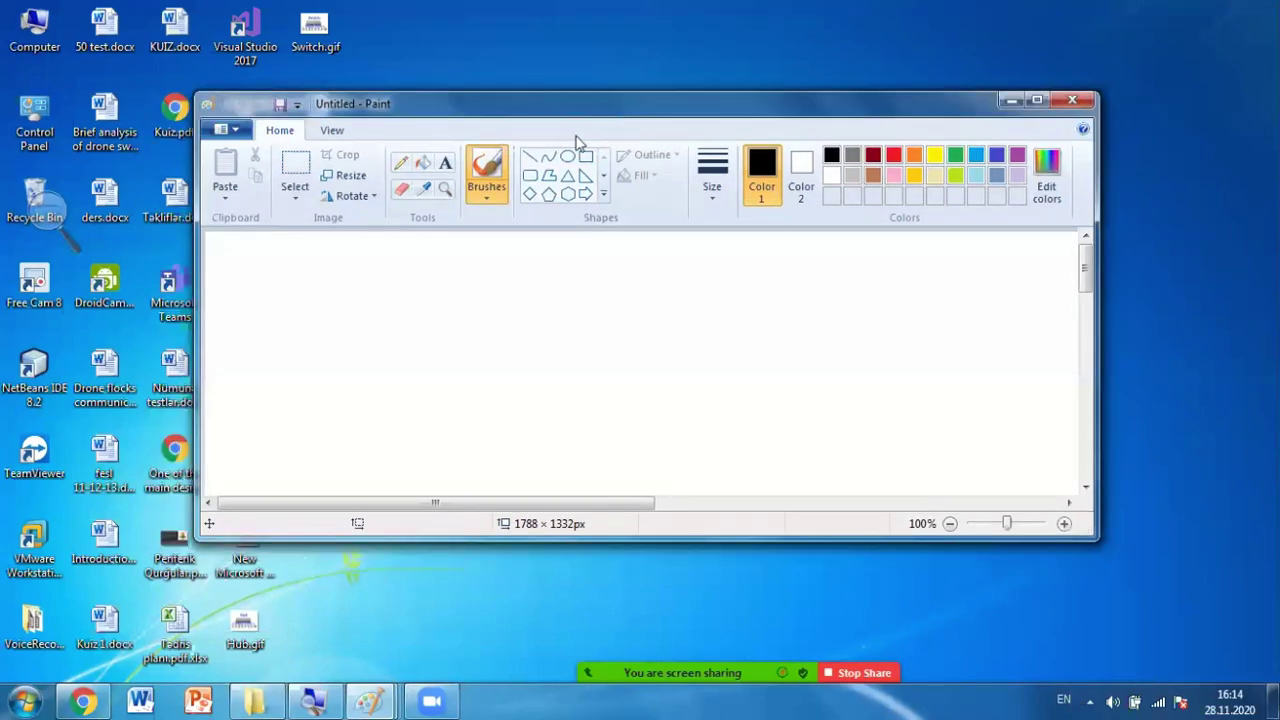
pyautogui.click(1080, 100)
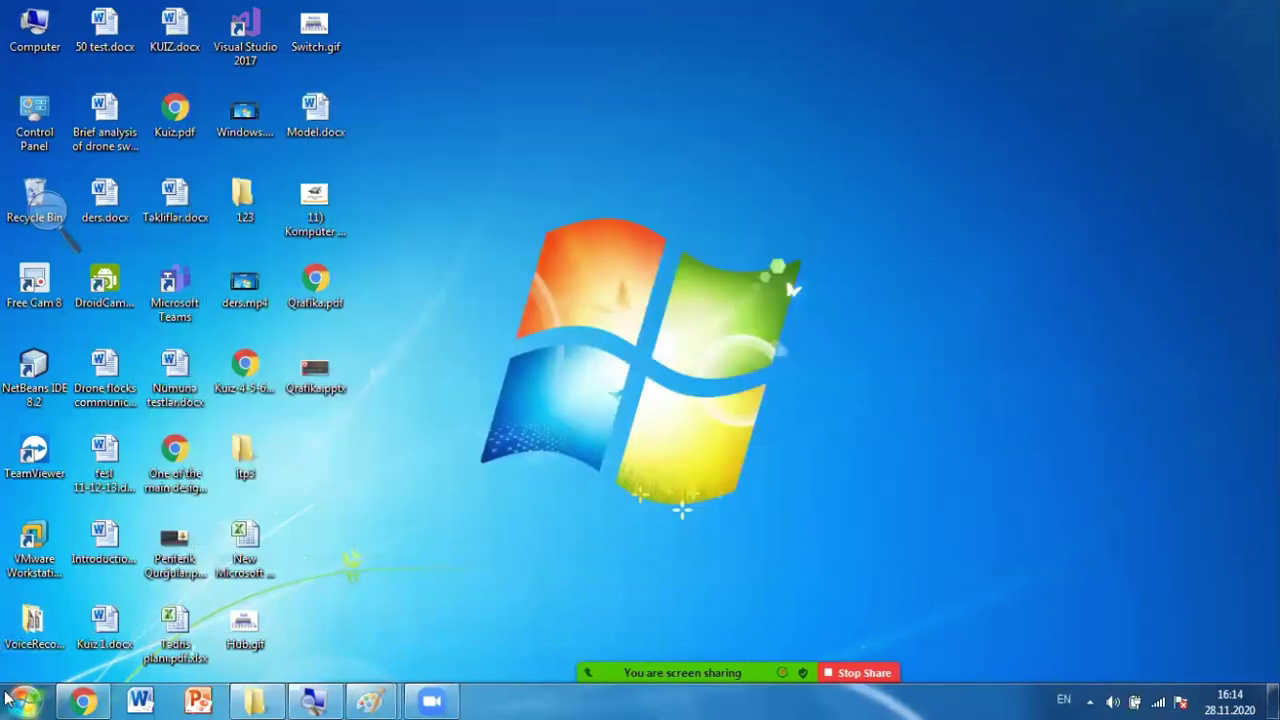
# Search the installed programs for "paint", launch Paint from the match and close it again.
pyautogui.click(10, 700)
pyautogui.write('paint')
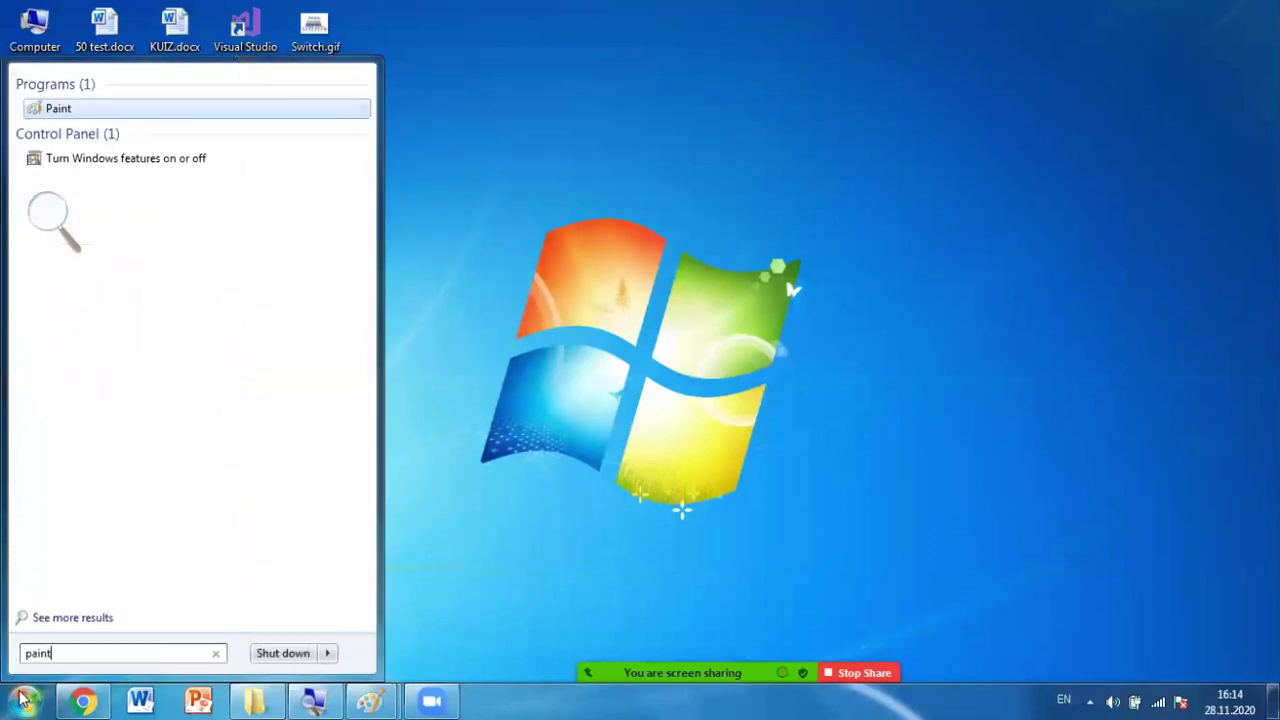
pyautogui.press('Return')
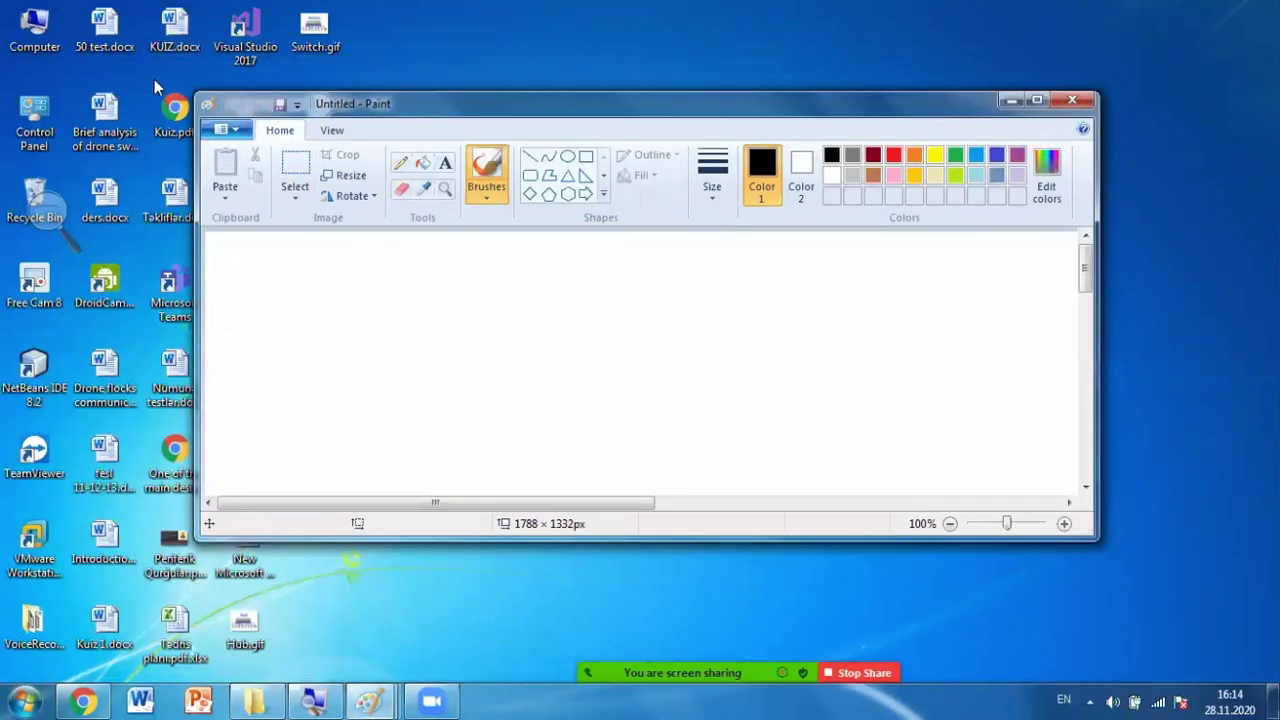
pyautogui.click(1072, 101)
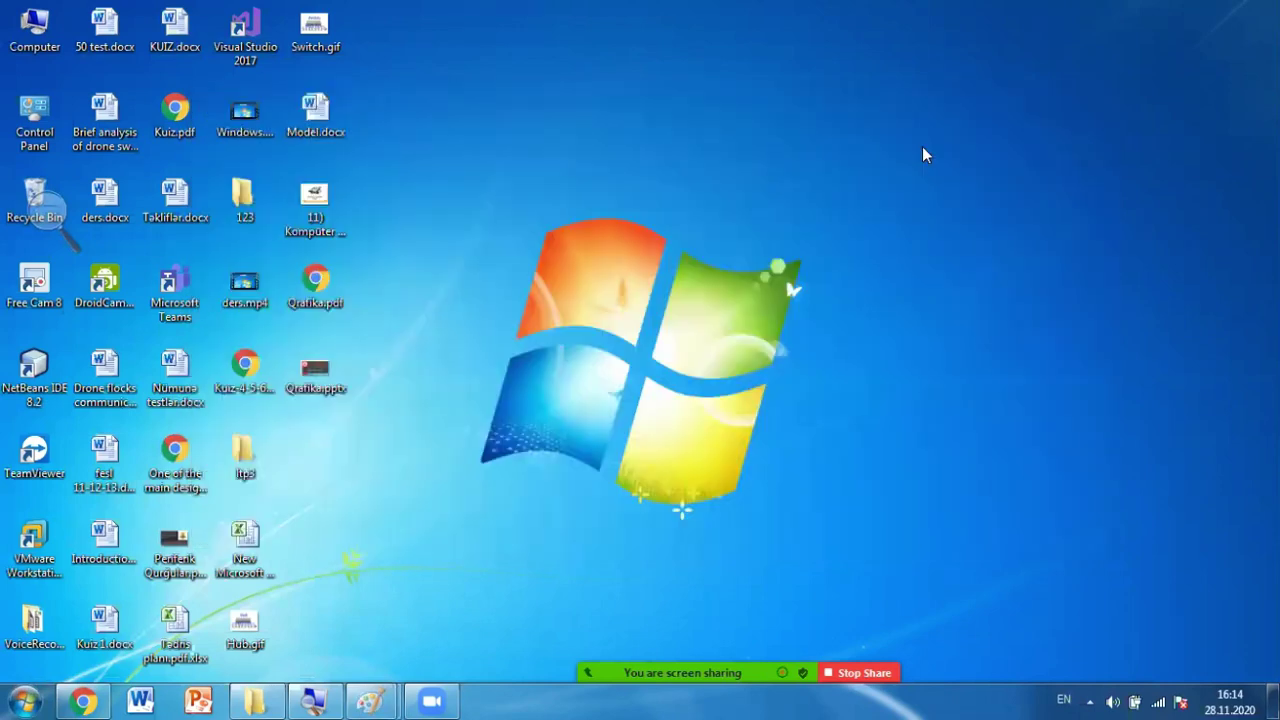
# Launch Paint with the Run command "mspaint" and shift its window slightly down on the desktop.
pyautogui.press('super+r')
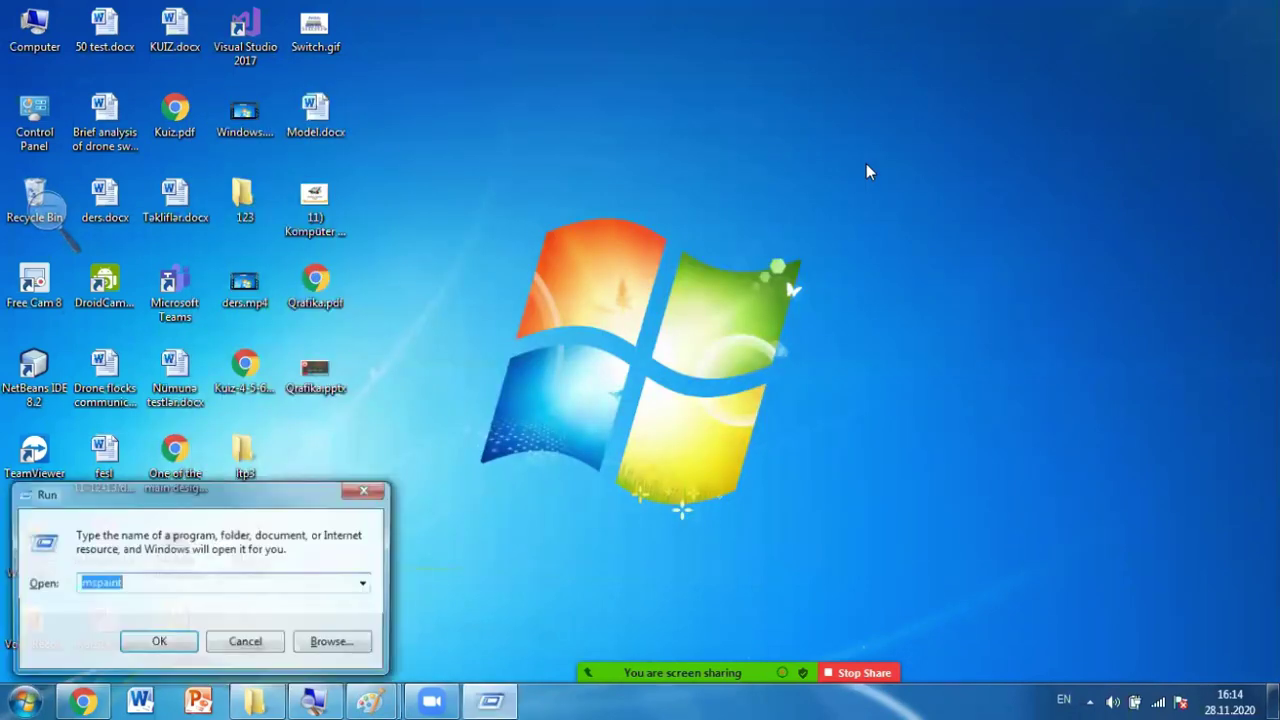
pyautogui.press('BackSpace')
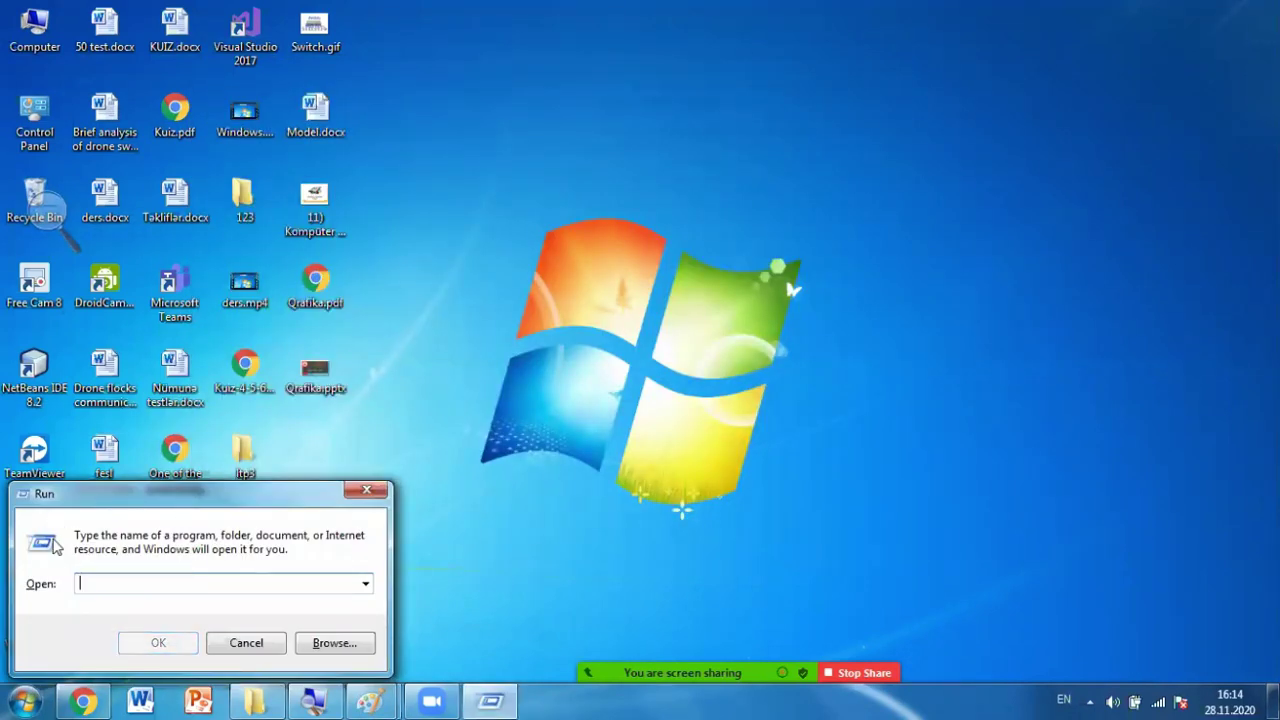
pyautogui.write('mspaint')
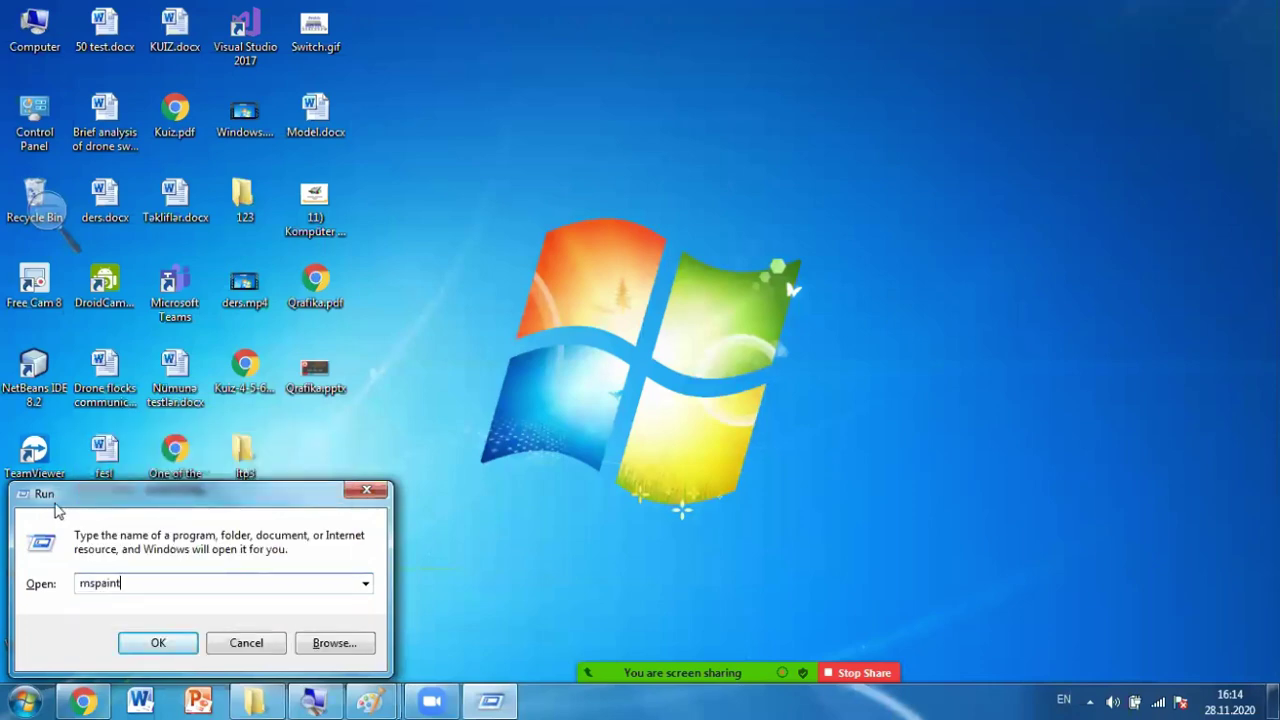
pyautogui.click(164, 645)
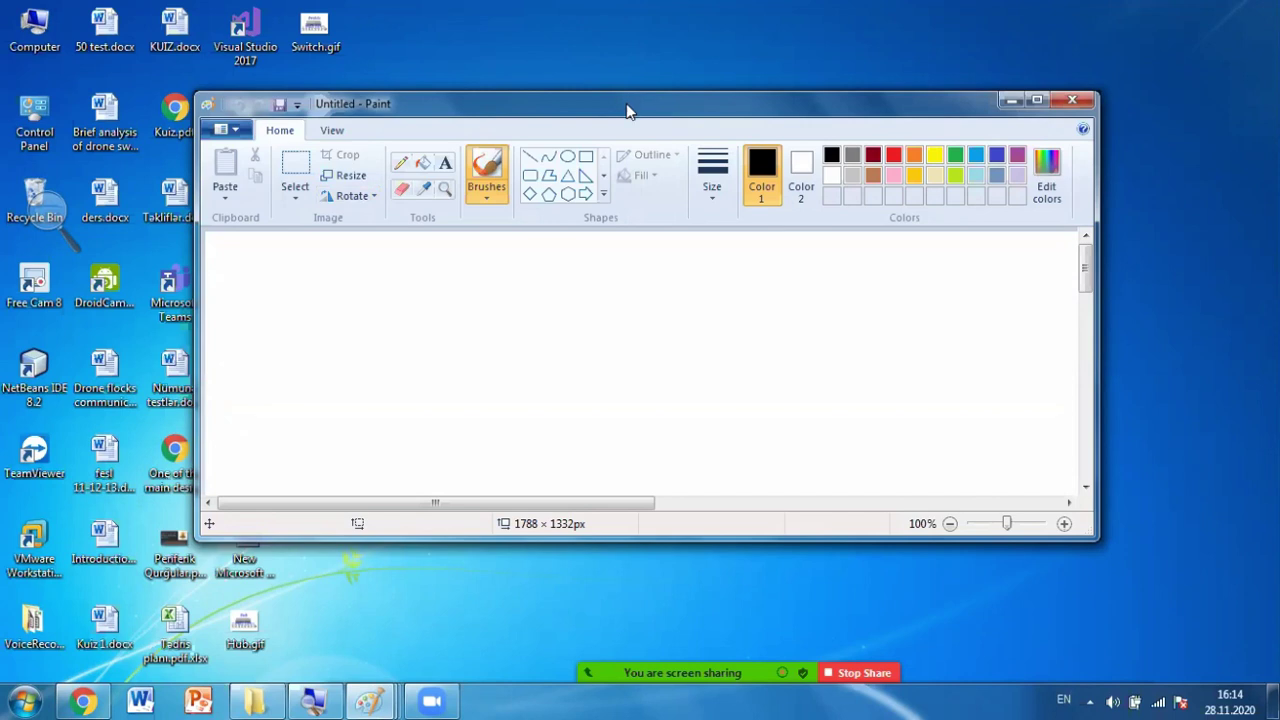
pyautogui.moveTo(626, 99); pyautogui.dragTo(622, 120)
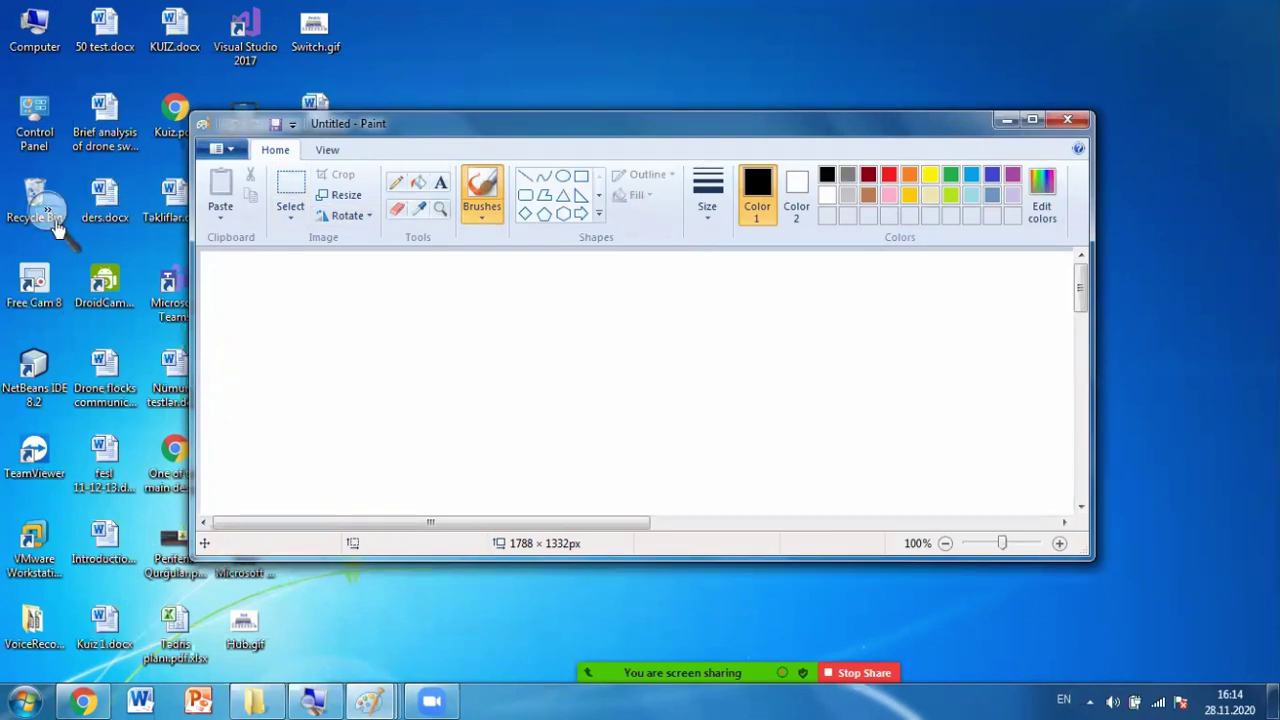
# Maximize and restore the Paint window under screen magnification, and return the magnification to 100%.
pyautogui.press('super+plus')
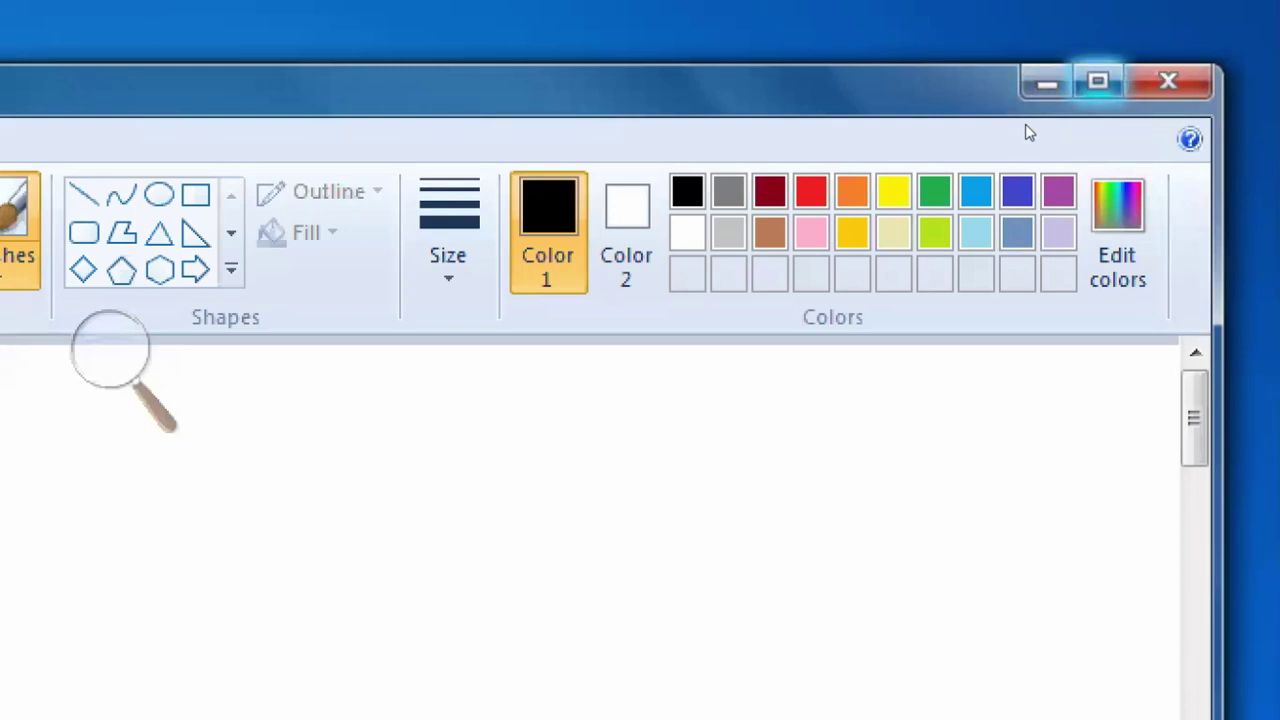
pyautogui.click(1098, 81)
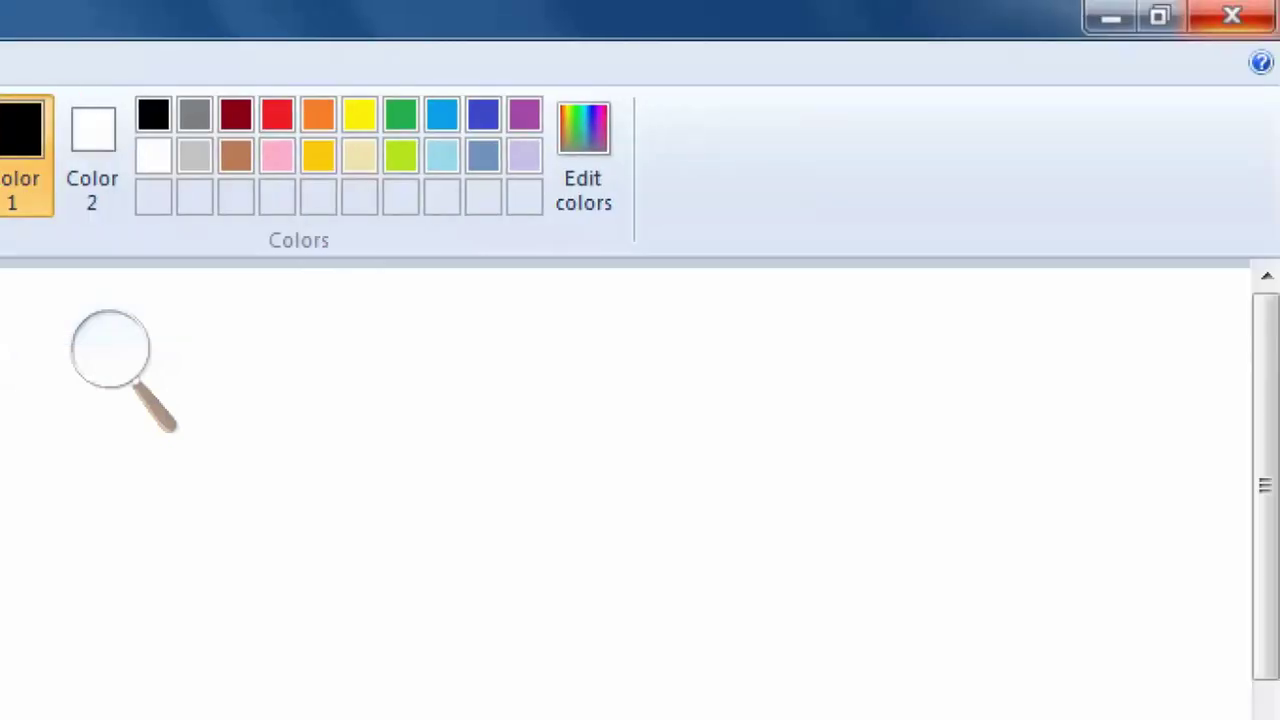
pyautogui.click(1216, 15)
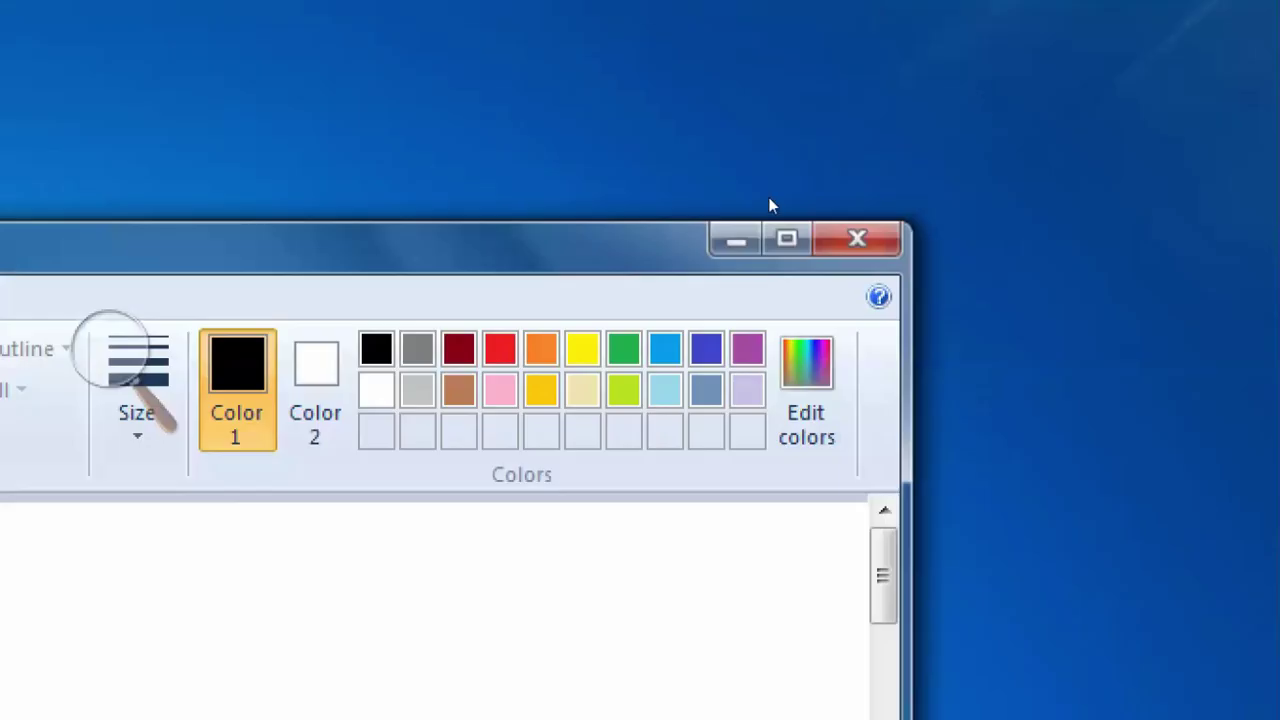
pyautogui.click(683, 190)
pyautogui.click(683, 190)
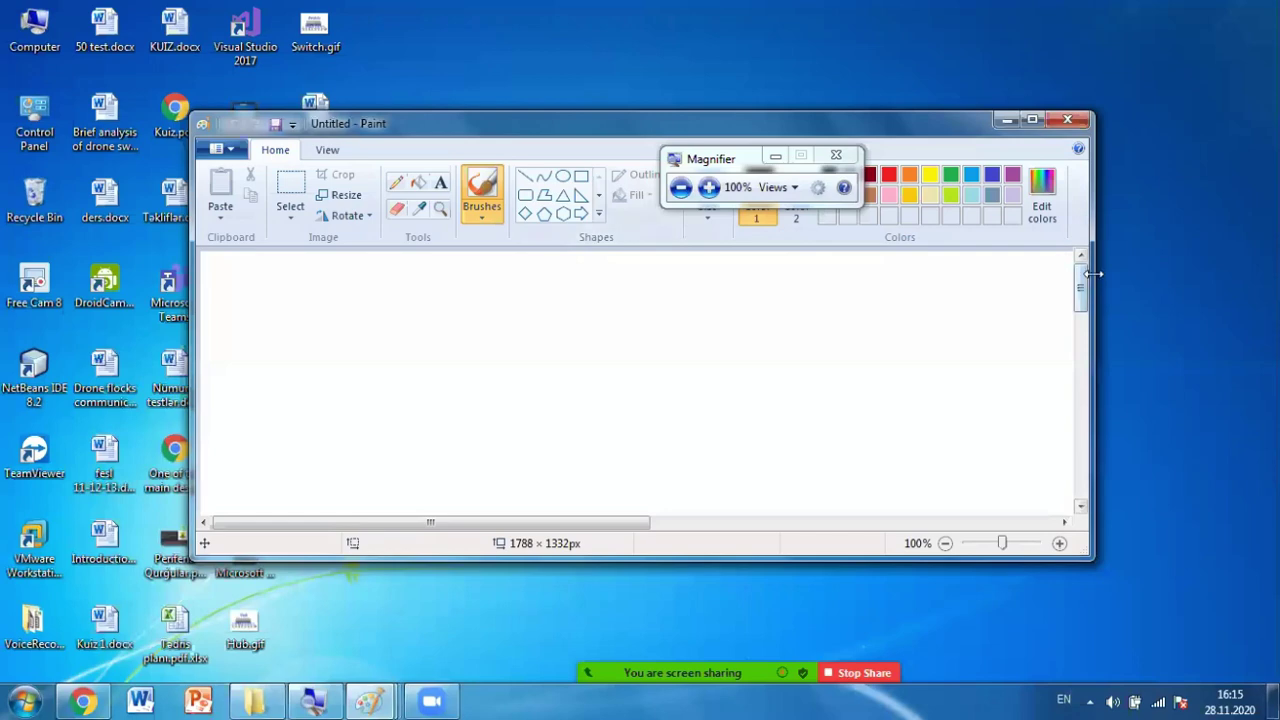
# Narrow the Paint window, maximize and restore it, and widen it again so the colour palette fits.
pyautogui.moveTo(1093, 273); pyautogui.dragTo(505, 273)
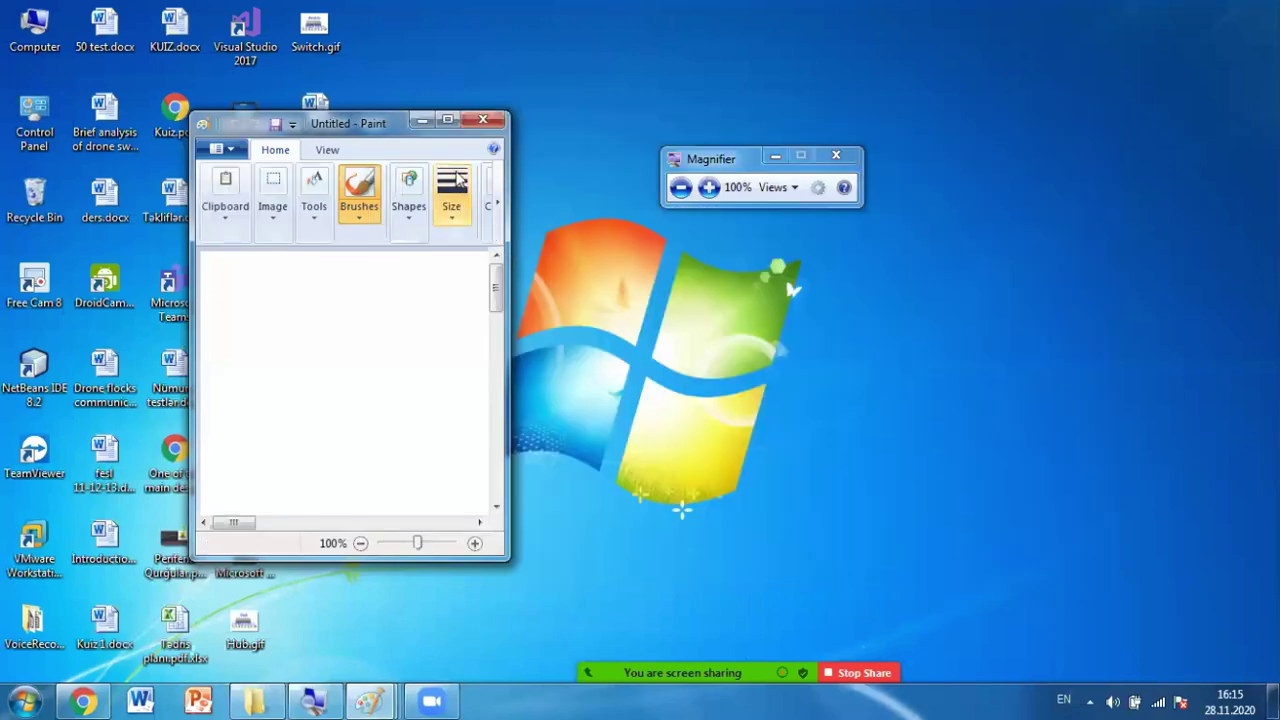
pyautogui.click(457, 121)
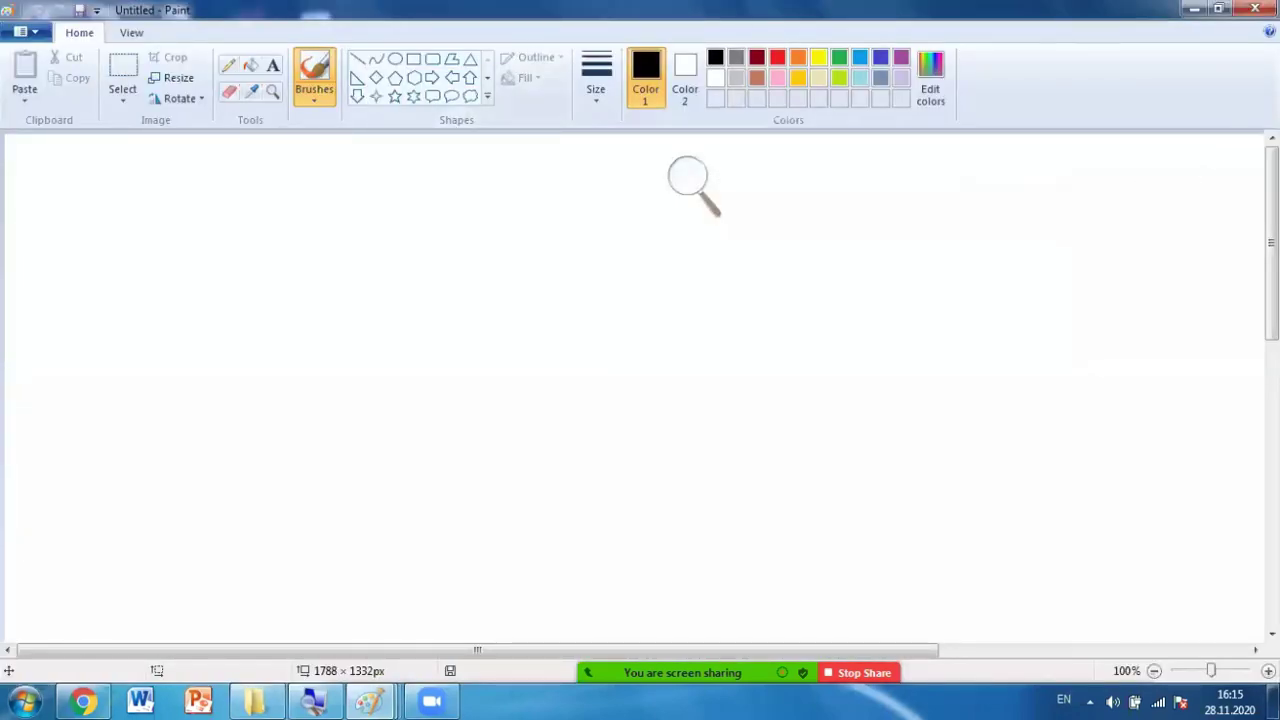
pyautogui.click(1217, 12)
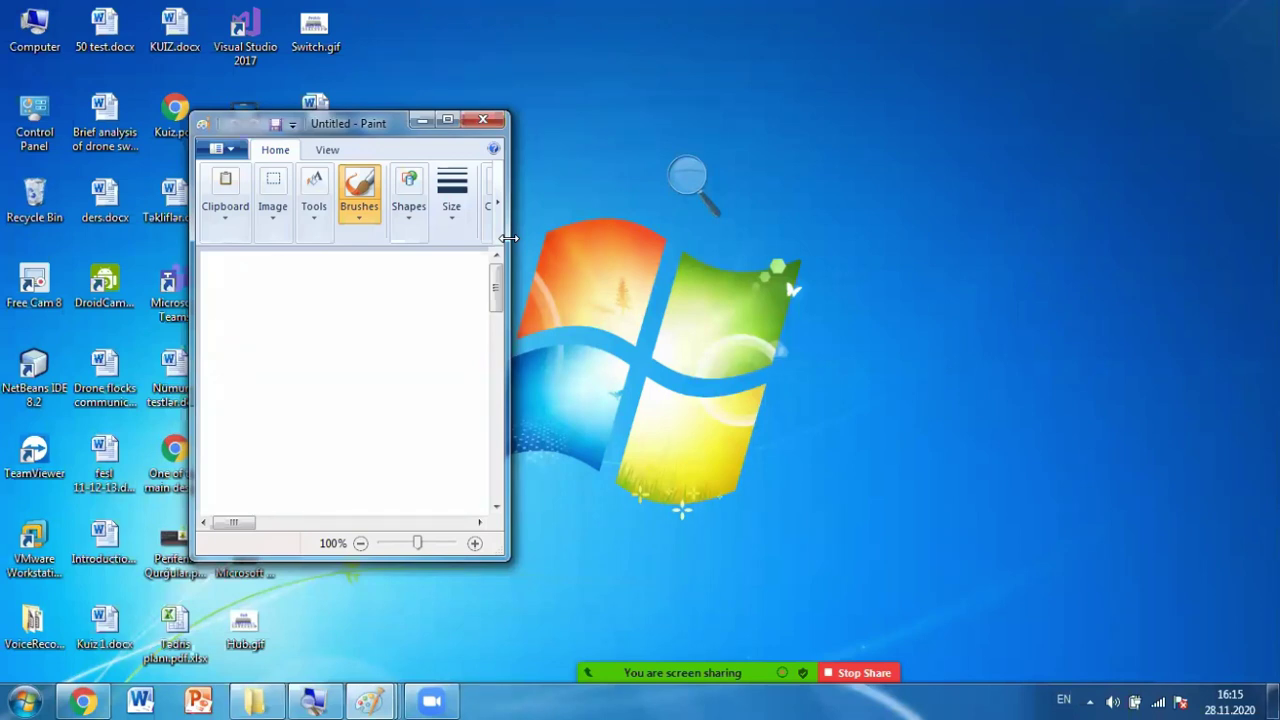
pyautogui.moveTo(509, 238); pyautogui.dragTo(994, 237)
# Magnify the screen to 150% and move the Magnifier toolbar off the colour palette onto the canvas.
pyautogui.click(705, 174)
pyautogui.click(707, 189)
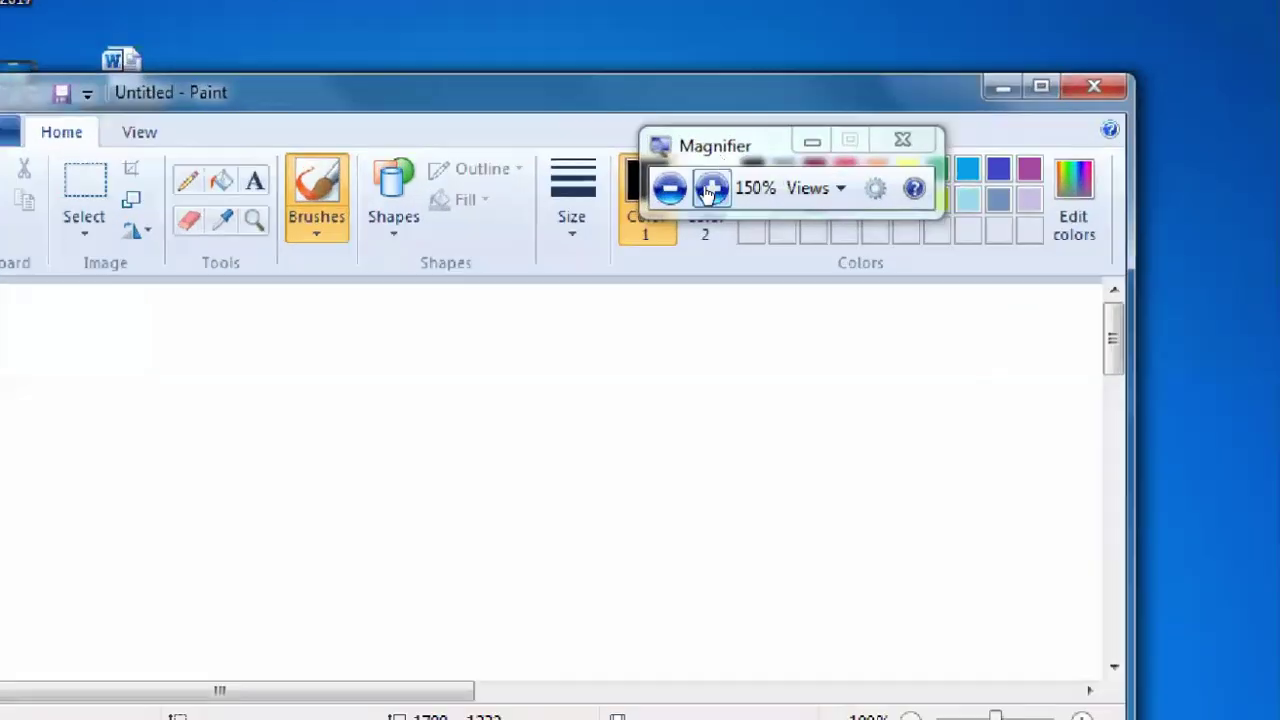
pyautogui.moveTo(723, 152); pyautogui.dragTo(732, 306)
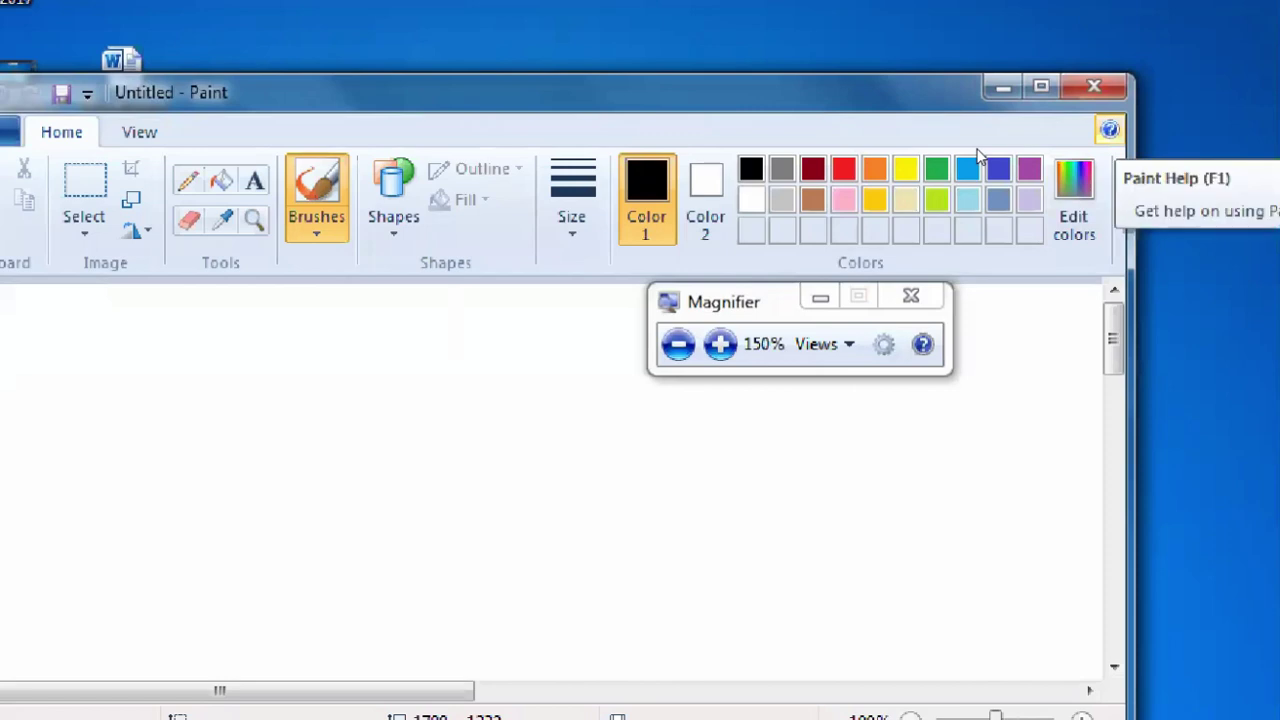
# Open and minimize Paint's help window, and move the Paint window rightward across the desktop.
pyautogui.press('F1')
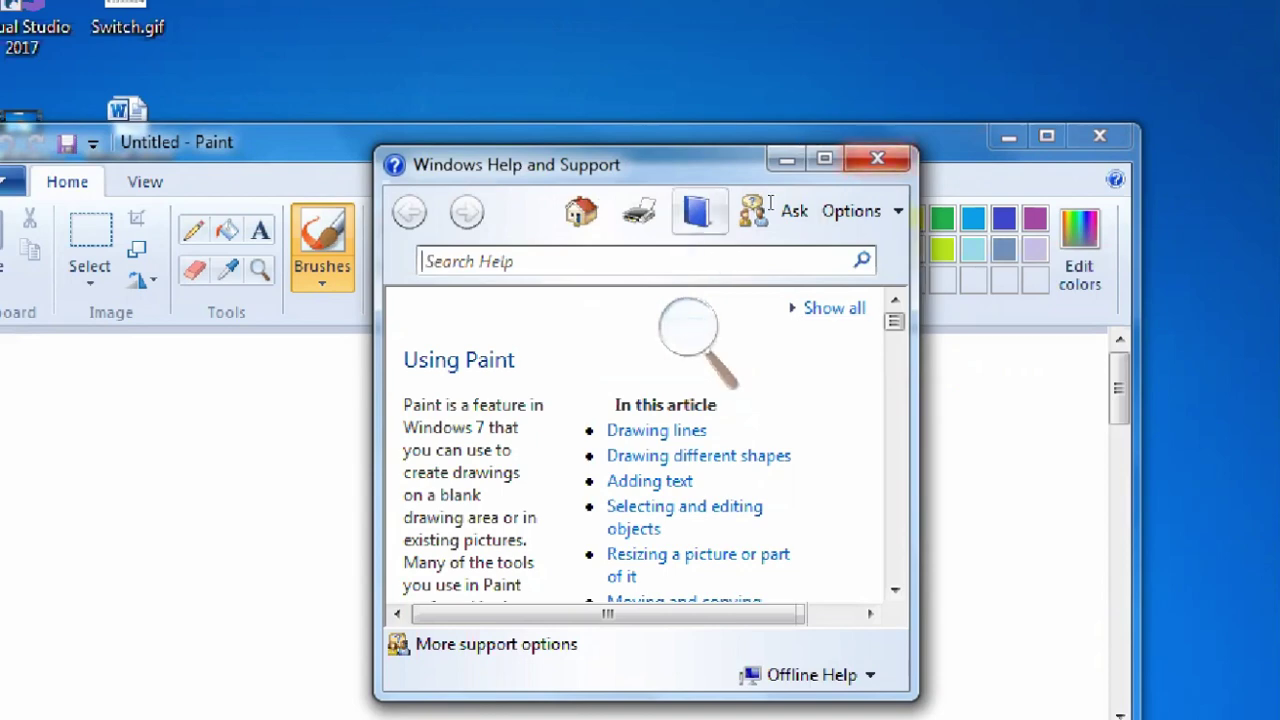
pyautogui.click(798, 159)
pyautogui.moveTo(613, 126); pyautogui.dragTo(855, 126)
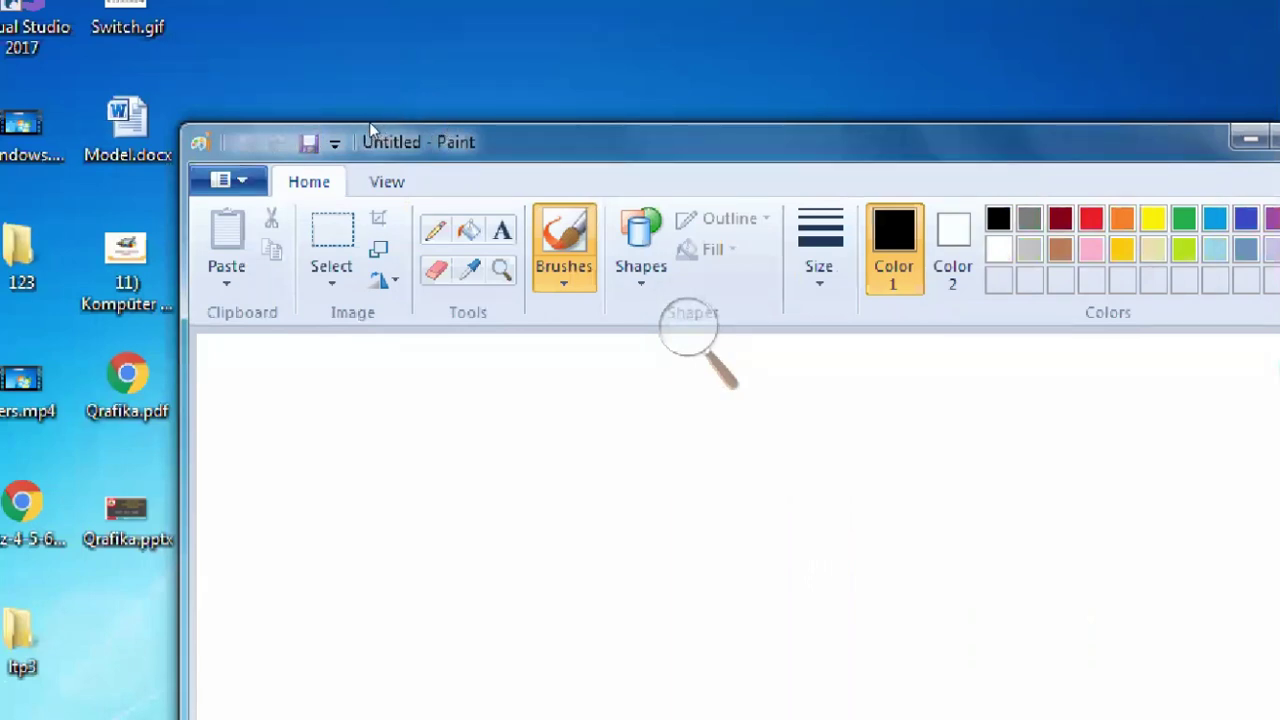
# Go through the Move, Size, Minimize, Maximize and Close commands of the Paint window's control menu and dismiss it.
pyautogui.hotkey('alt', 'space')
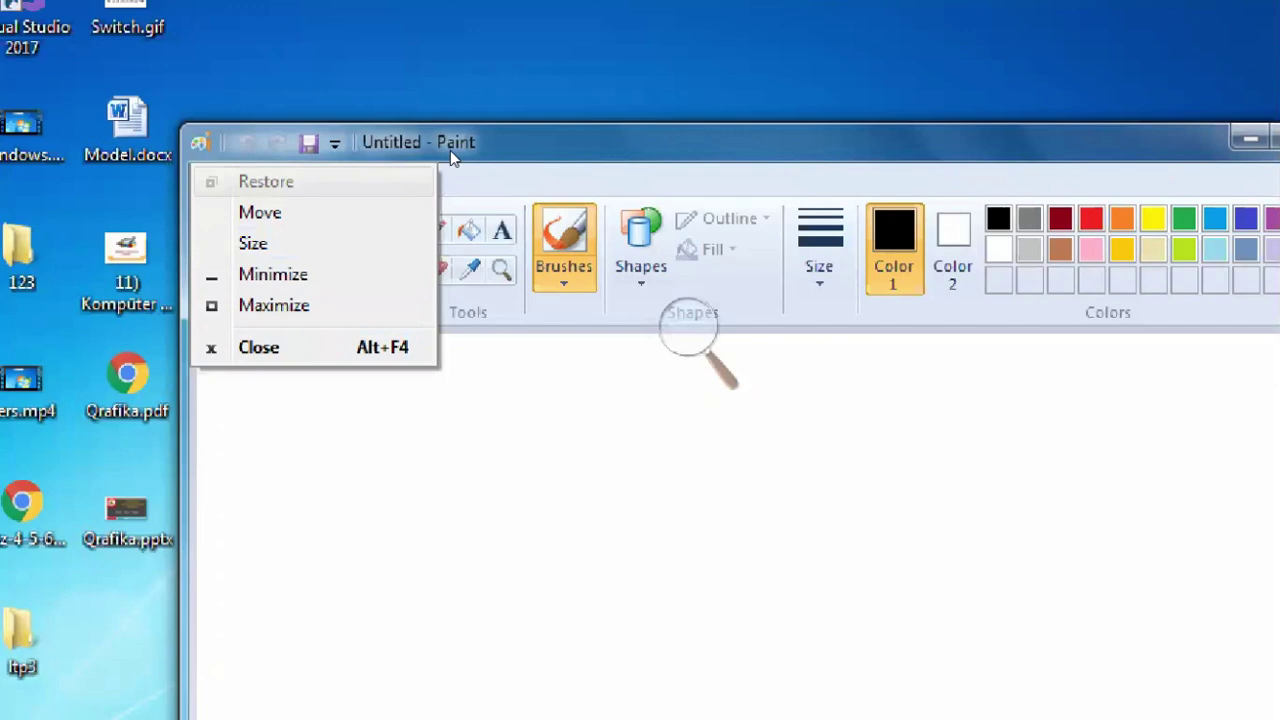
pyautogui.press('Down')
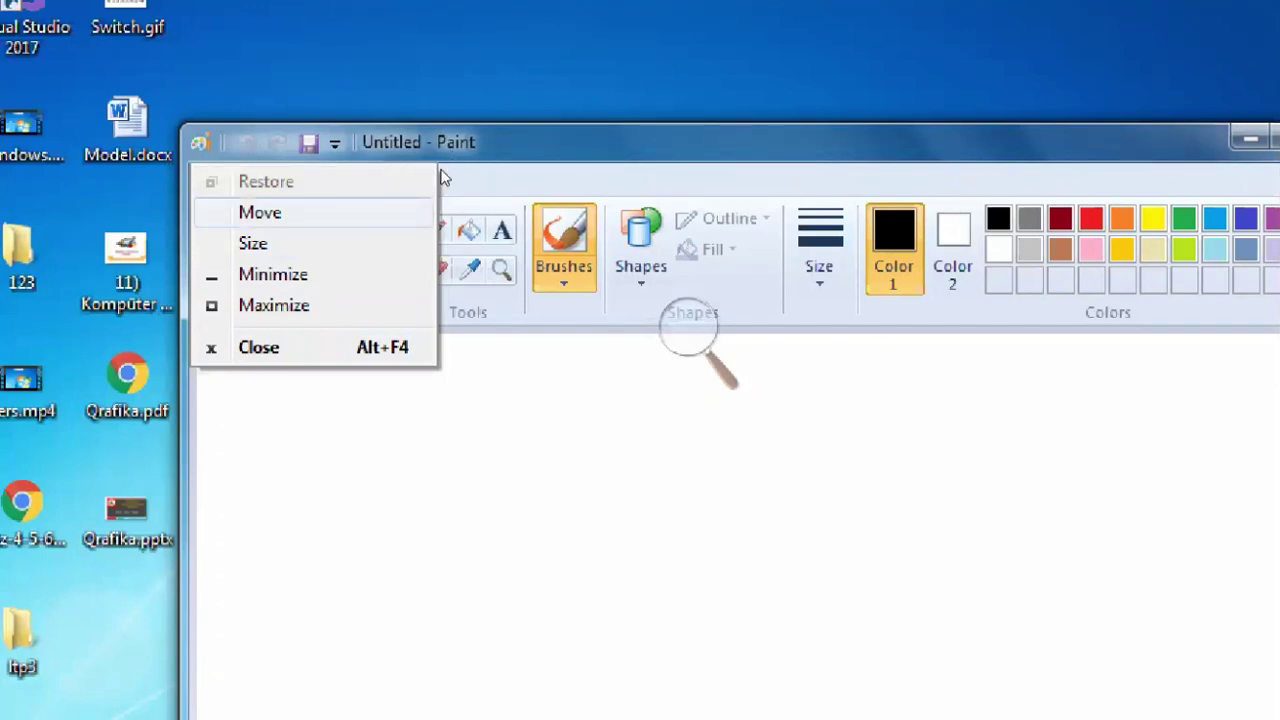
pyautogui.press('Down')
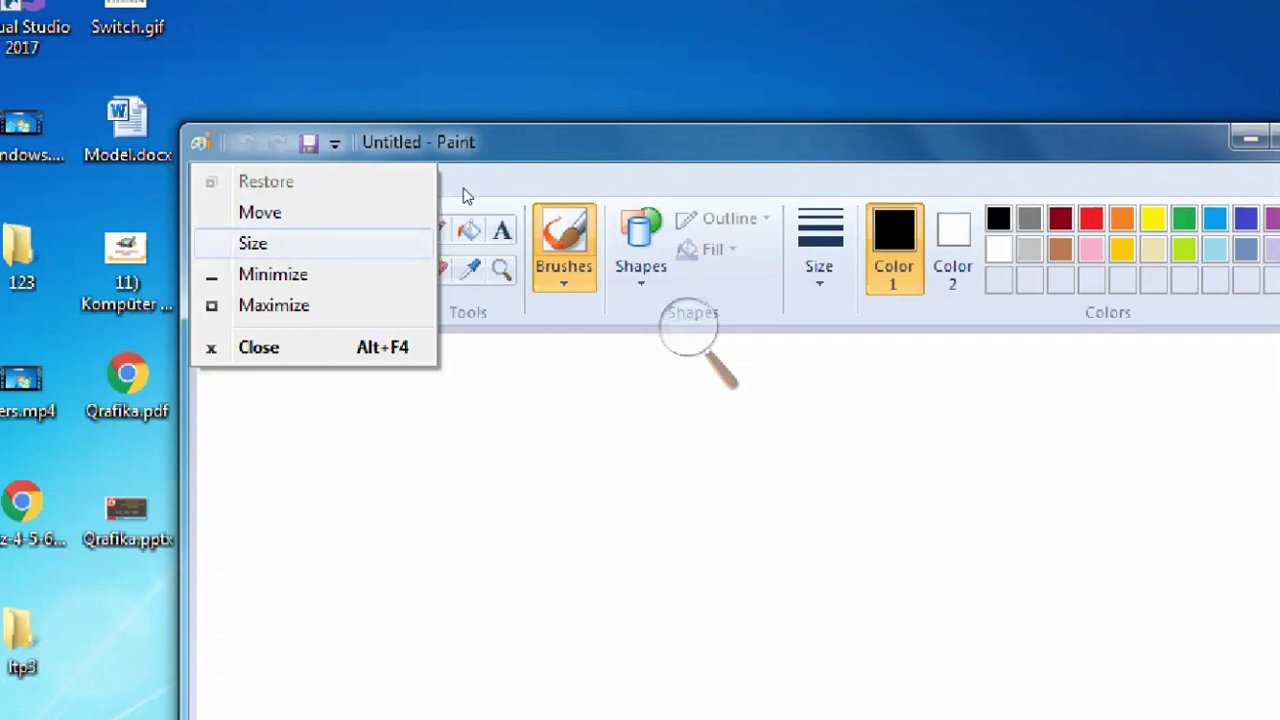
pyautogui.press('Down')
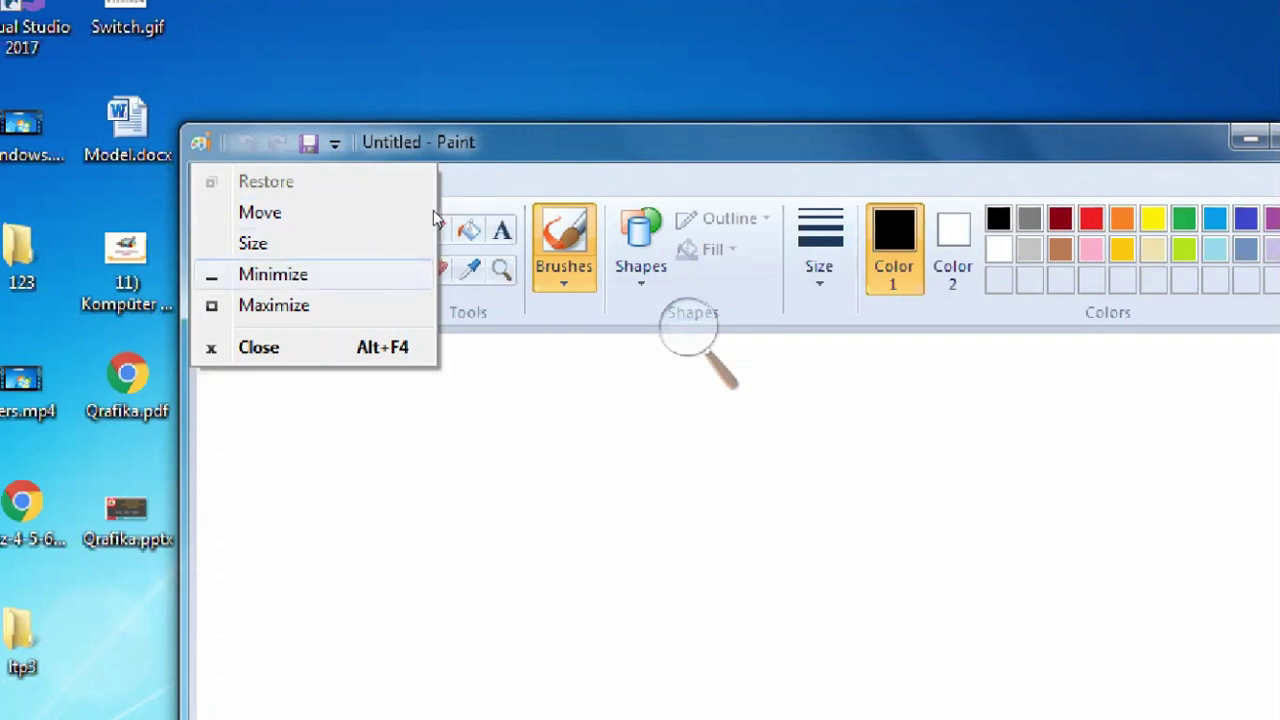
pyautogui.press('Down')
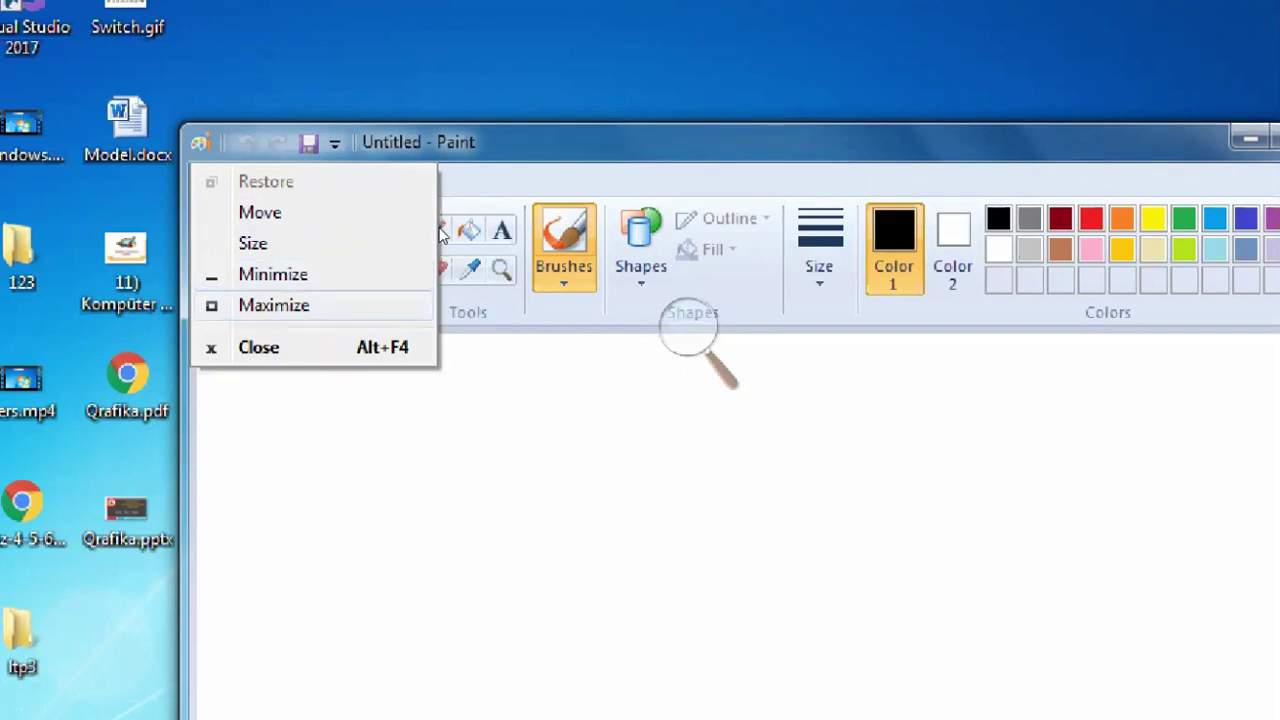
pyautogui.press('Down')
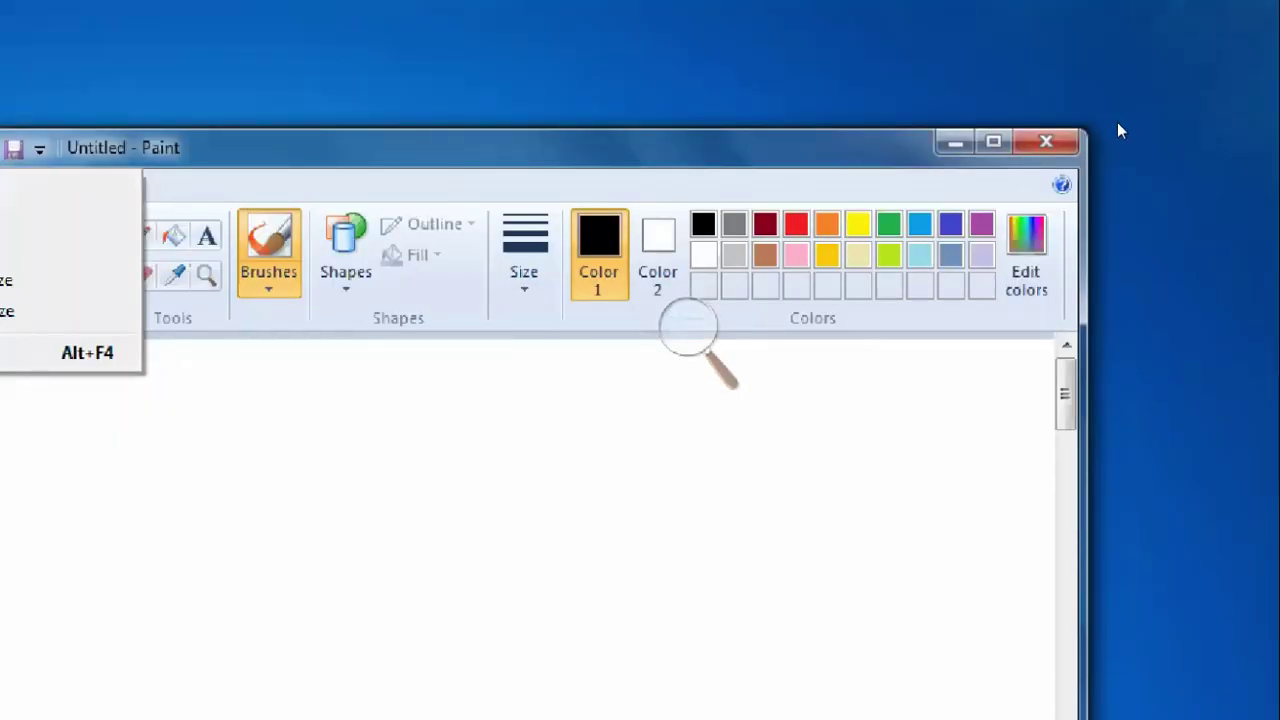
pyautogui.press('Escape')
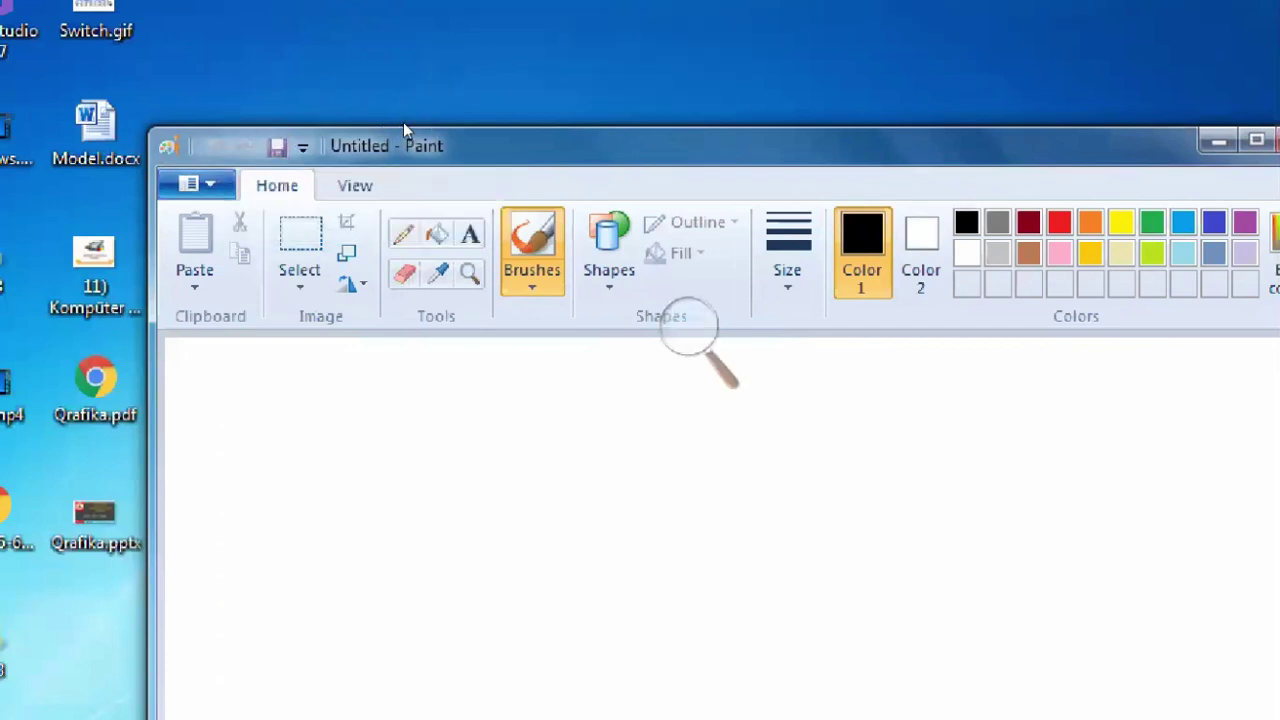
# Increase the screen magnification and display the customization options of Paint's Quick Access Toolbar.
pyautogui.click(692, 322)
pyautogui.click(720, 344)
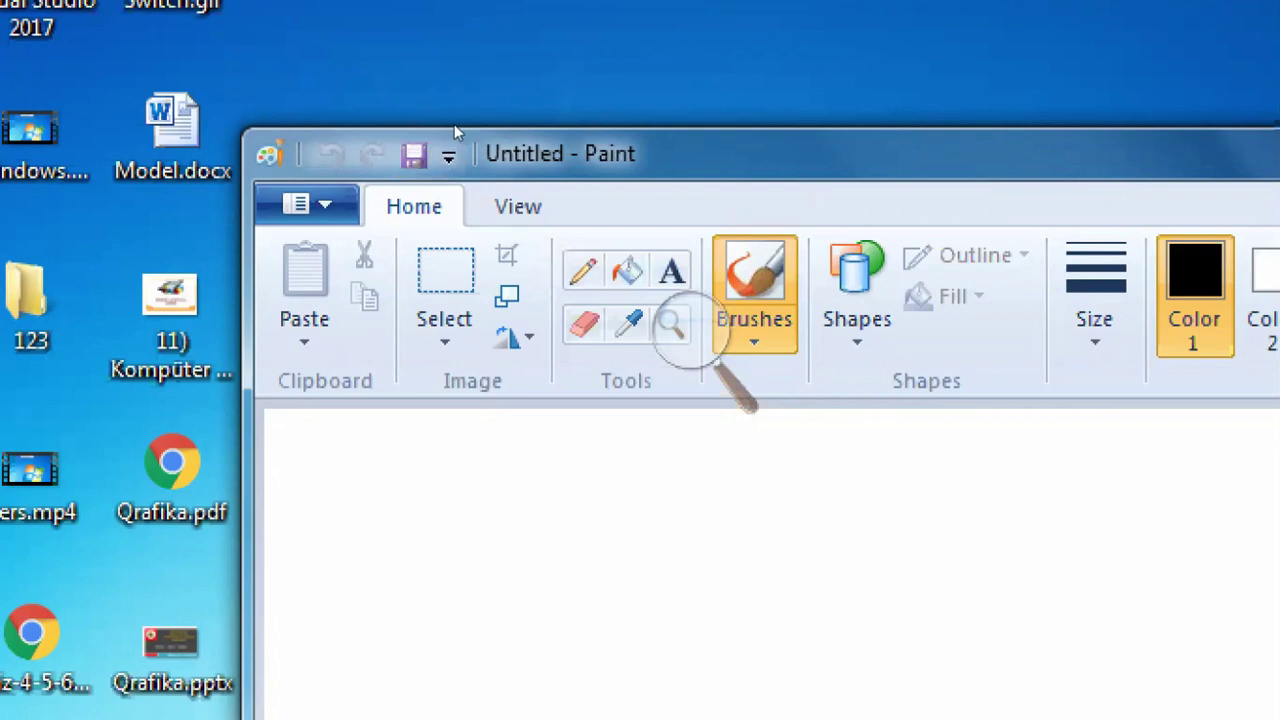
pyautogui.click(450, 150)
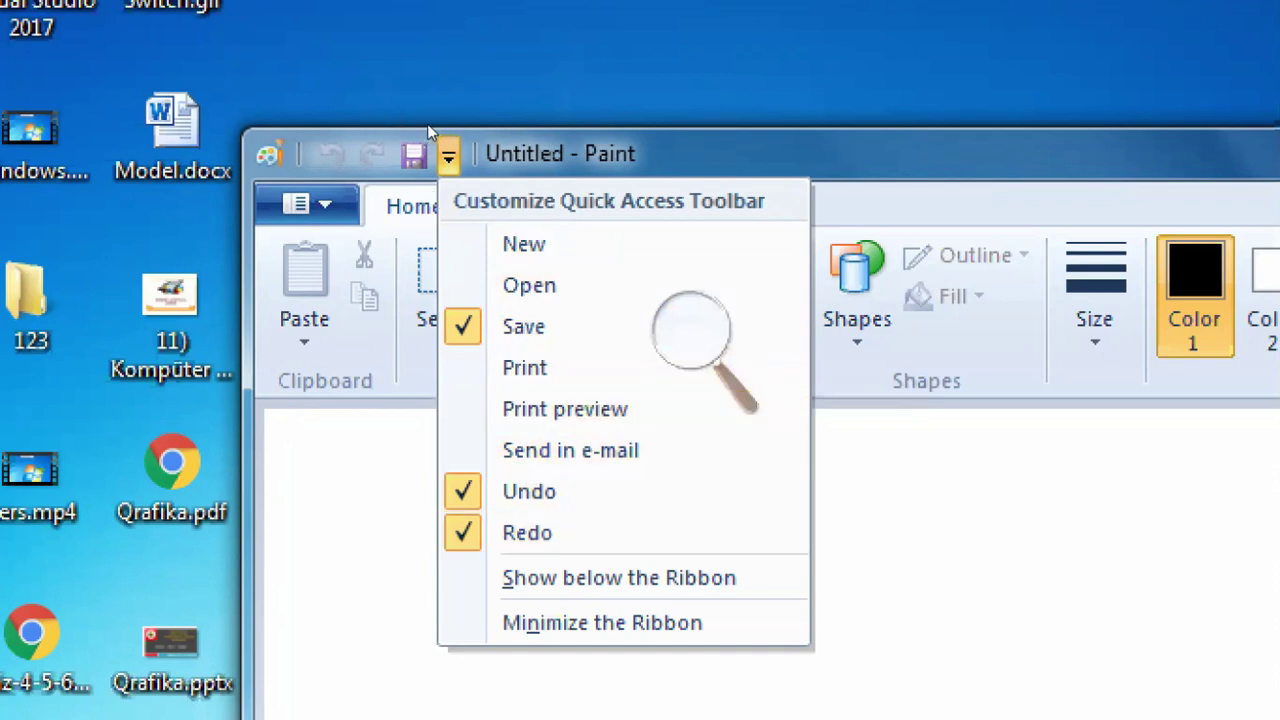
# Add the New command to Paint's Quick Access Toolbar and remove it again.
pyautogui.click(505, 242)
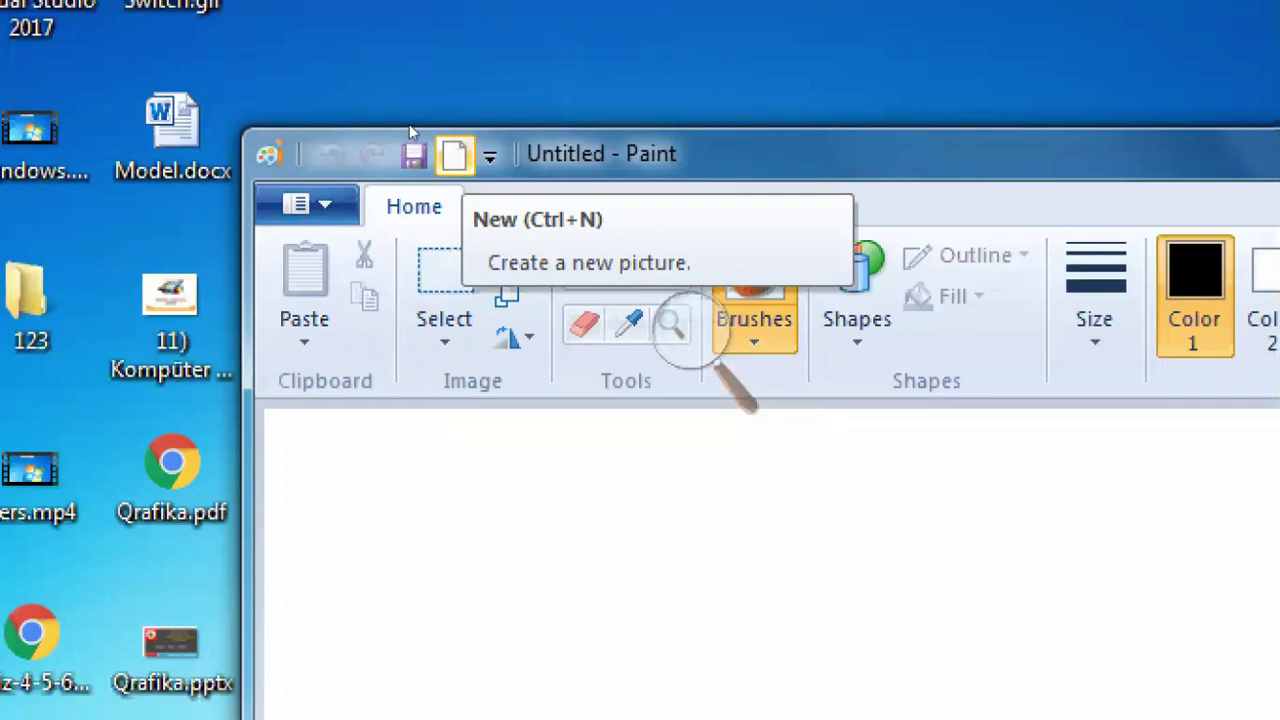
pyautogui.click(489, 155)
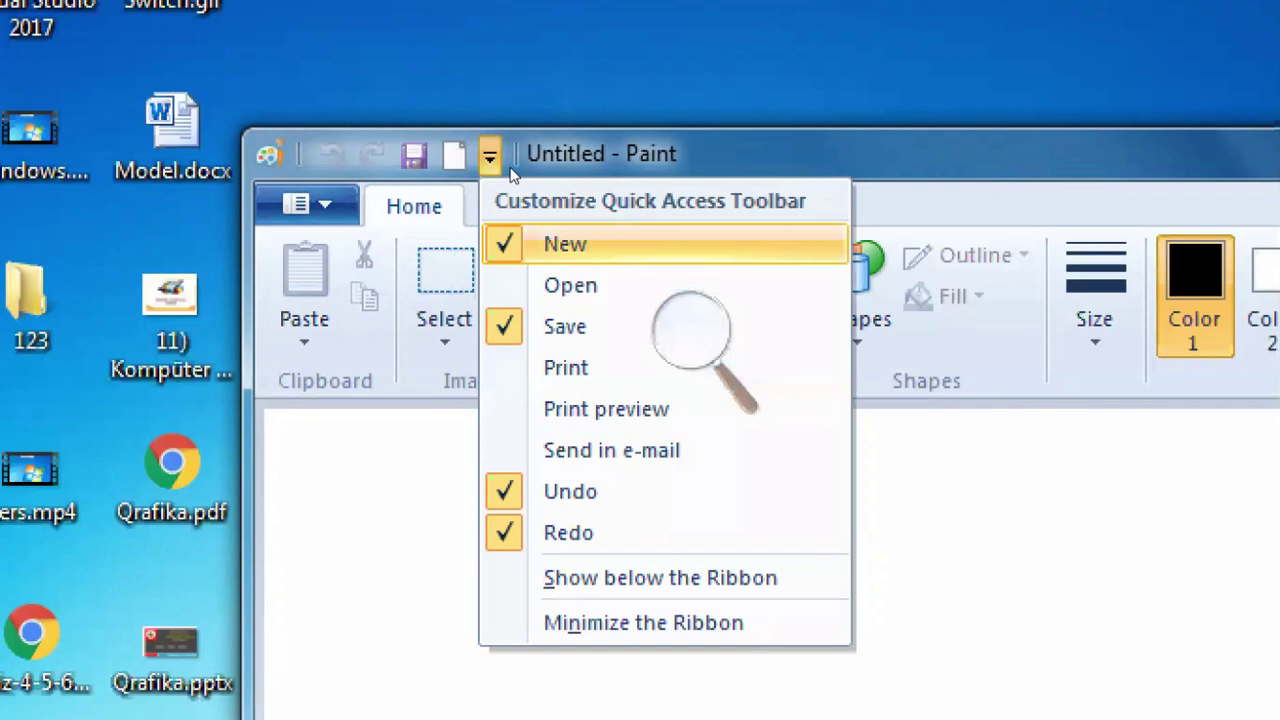
pyautogui.click(560, 250)
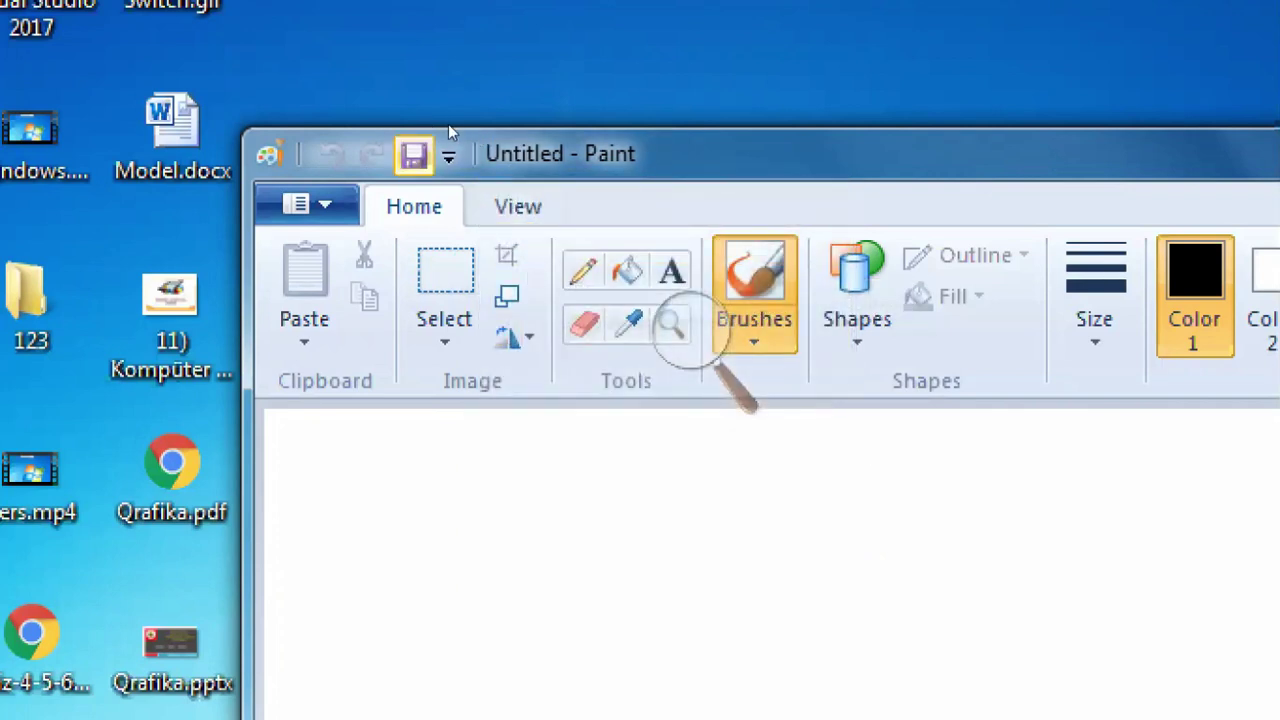
# Go through the Quick Access Toolbar customization options, including Show below the Ribbon and Minimize the Ribbon, and dismiss them.
pyautogui.click(448, 155)
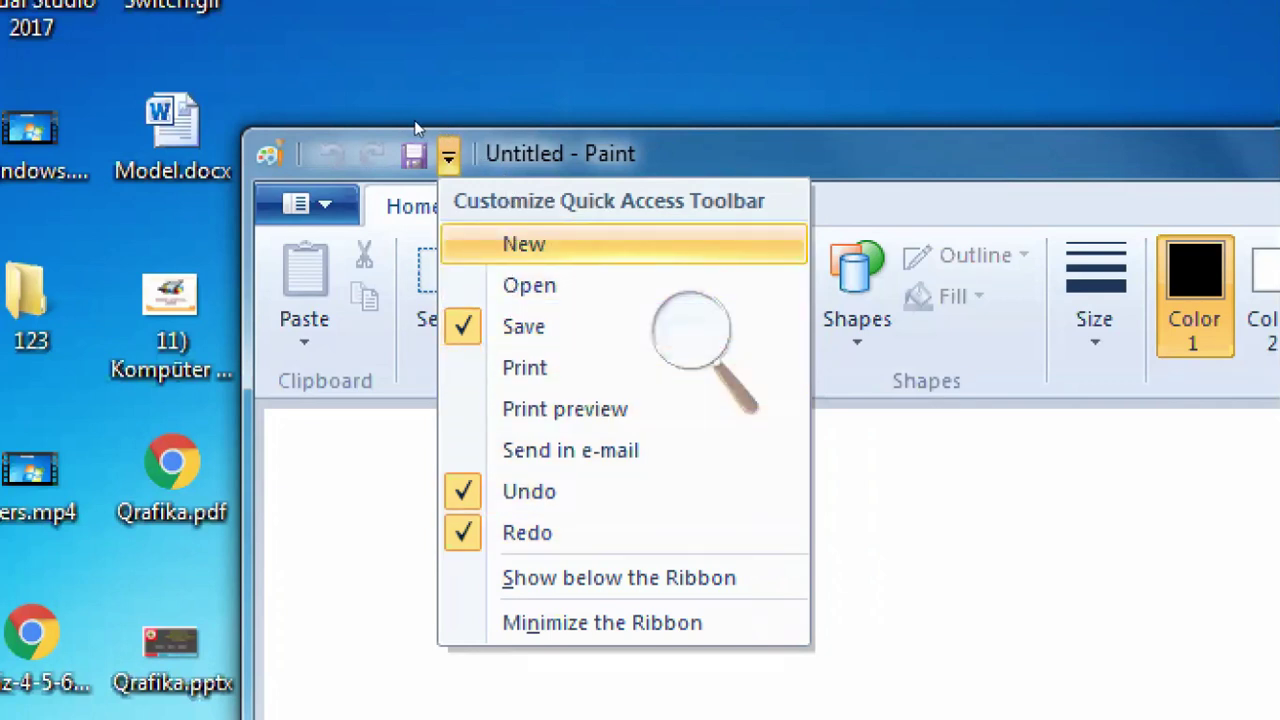
pyautogui.click(545, 120)
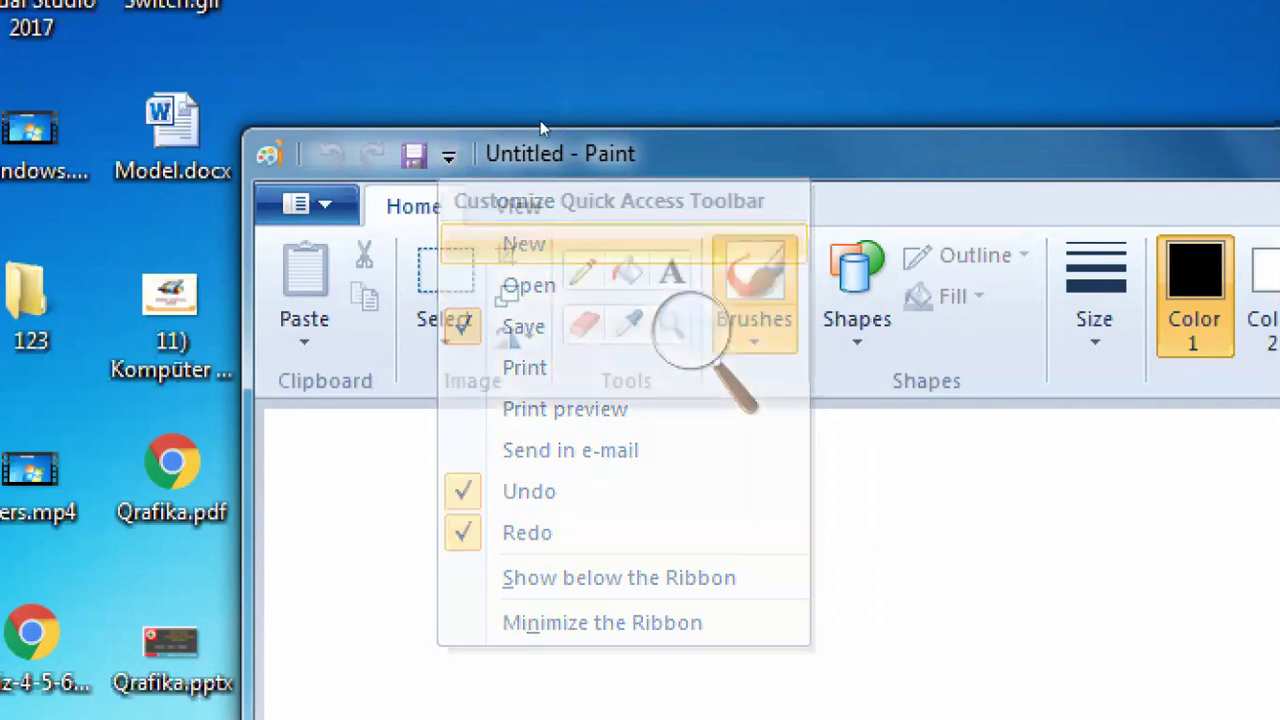
pyautogui.click(448, 155)
pyautogui.press('Down')
pyautogui.press('Down')
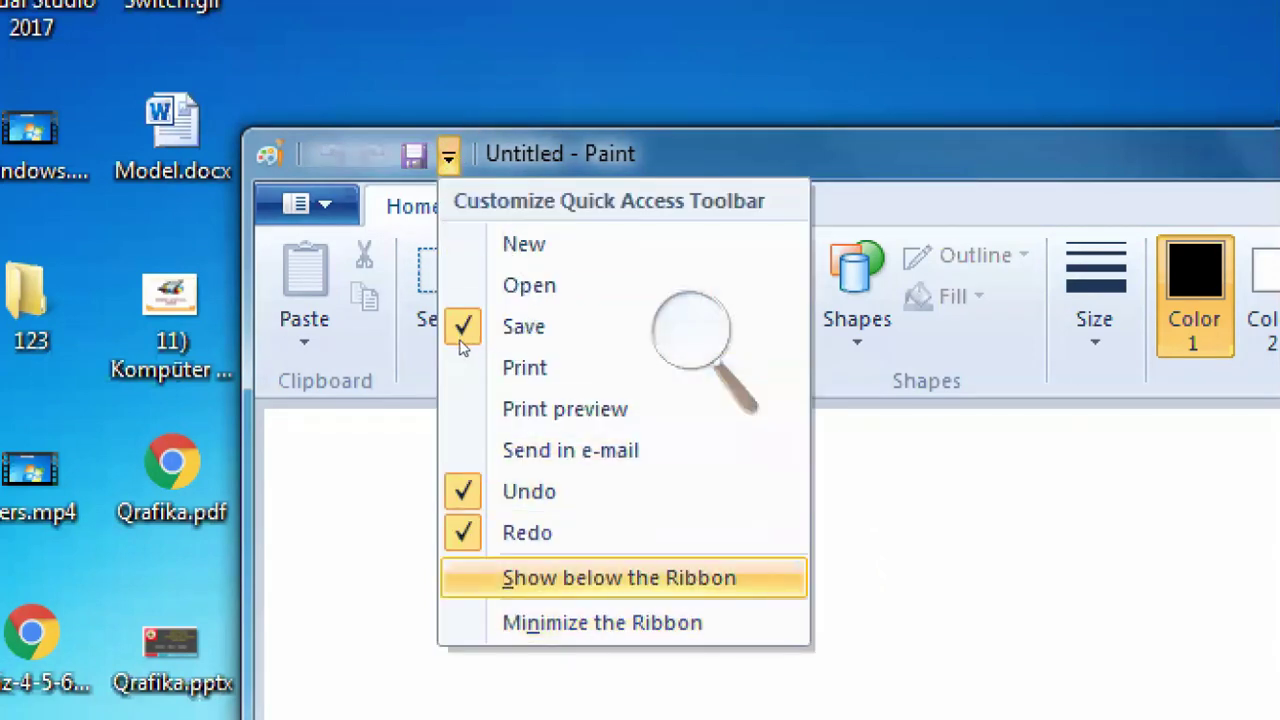
pyautogui.press('Down')
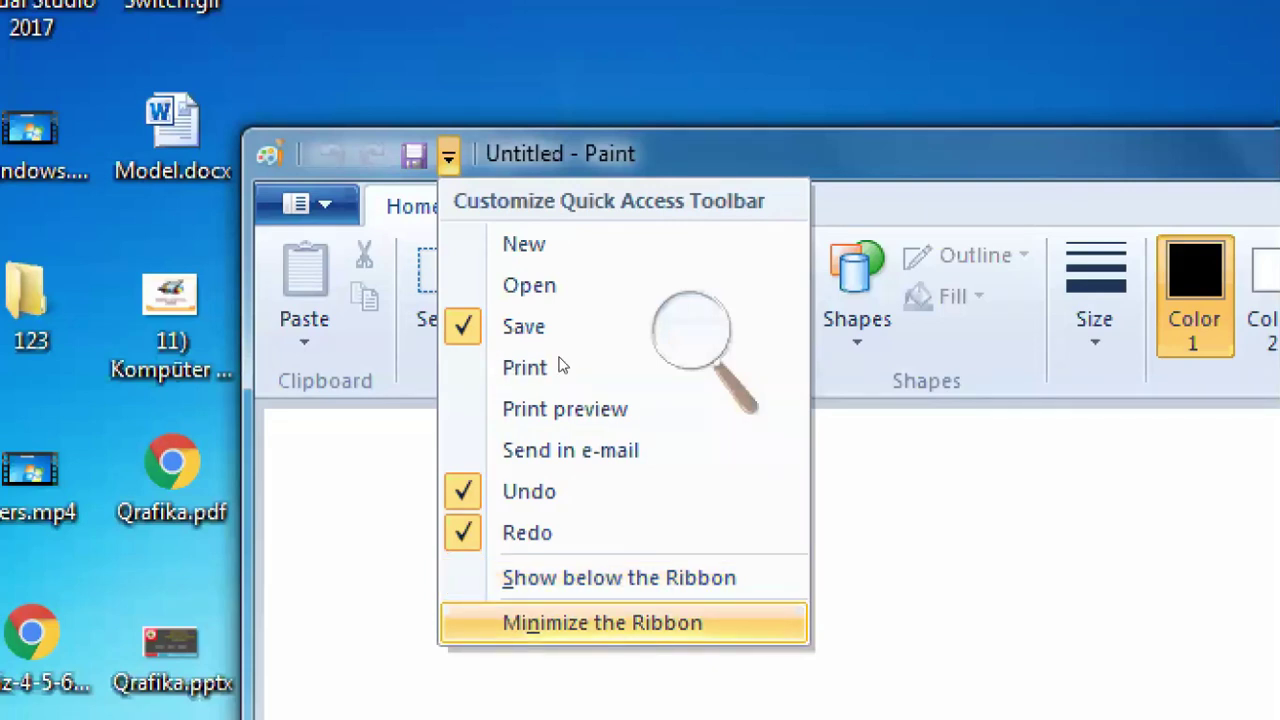
pyautogui.press('Up')
pyautogui.press('Up')
pyautogui.press('Up')
pyautogui.press('Up')
pyautogui.press('Up')
pyautogui.press('Up')
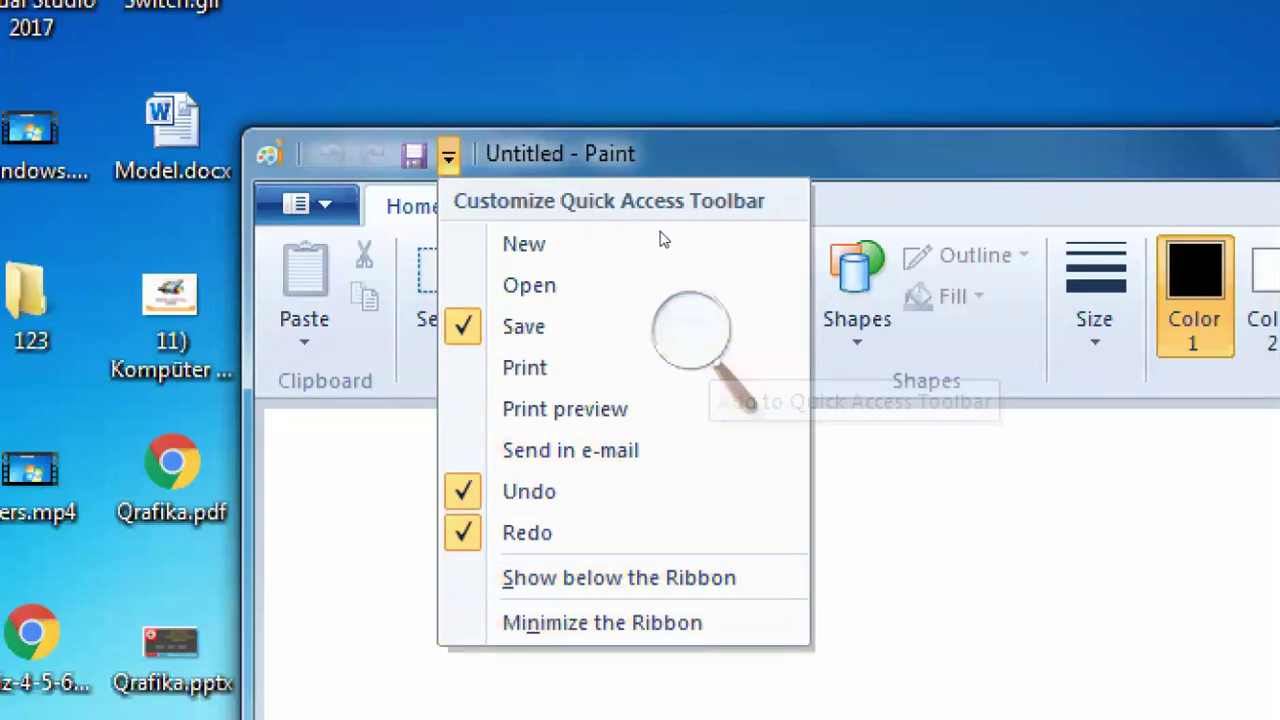
pyautogui.press('Escape')
# Return the screen magnification to 100% and move the Magnifier toolbar off Paint's ribbon onto the canvas.
pyautogui.click(577, 220)
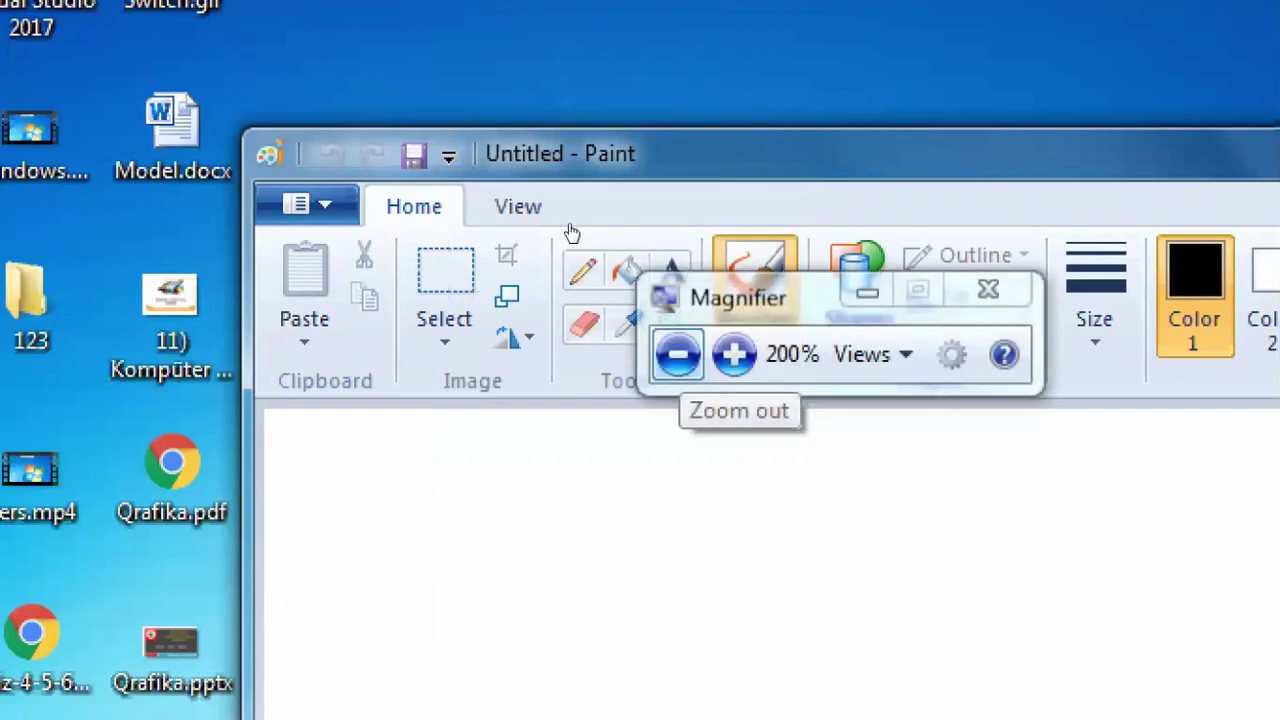
pyautogui.click(569, 225)
pyautogui.moveTo(615, 197); pyautogui.dragTo(611, 292)
# Capture Paint's ribbon with the Snipping Tool, reposition the snip window, and close it, discarding the snip.
pyautogui.click(3, 697)
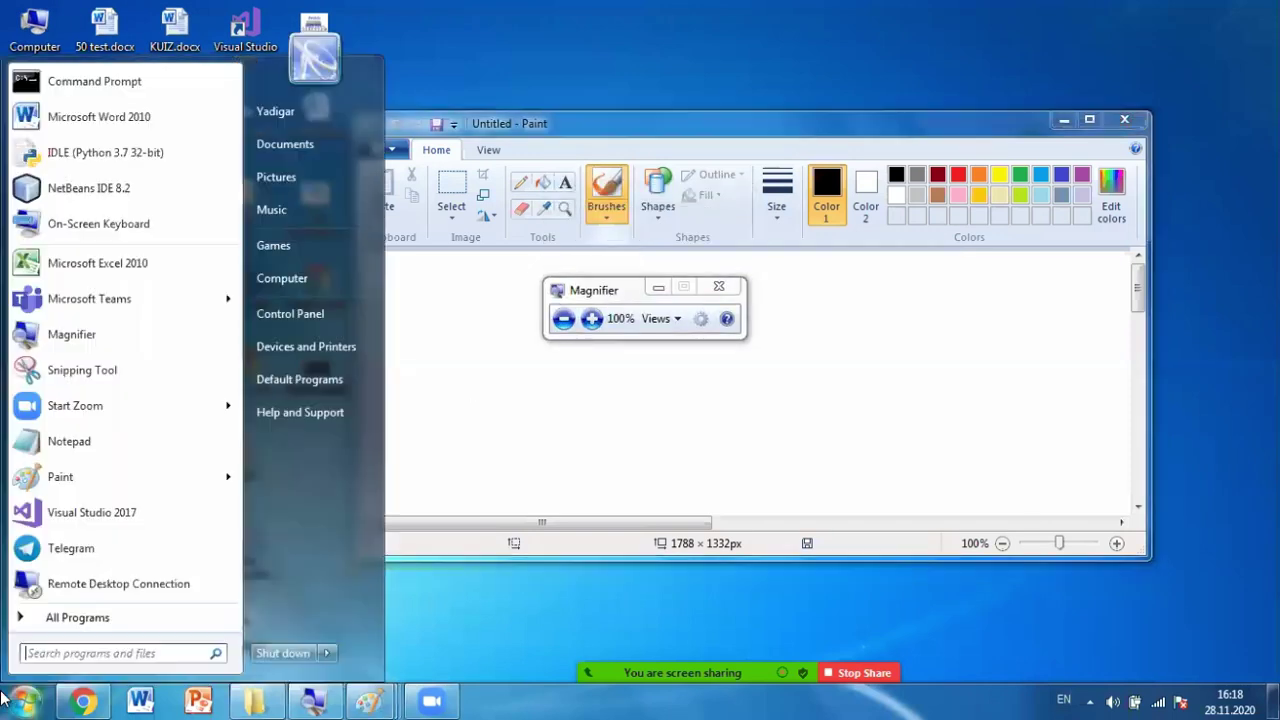
pyautogui.write('snip')
pyautogui.press('Return')
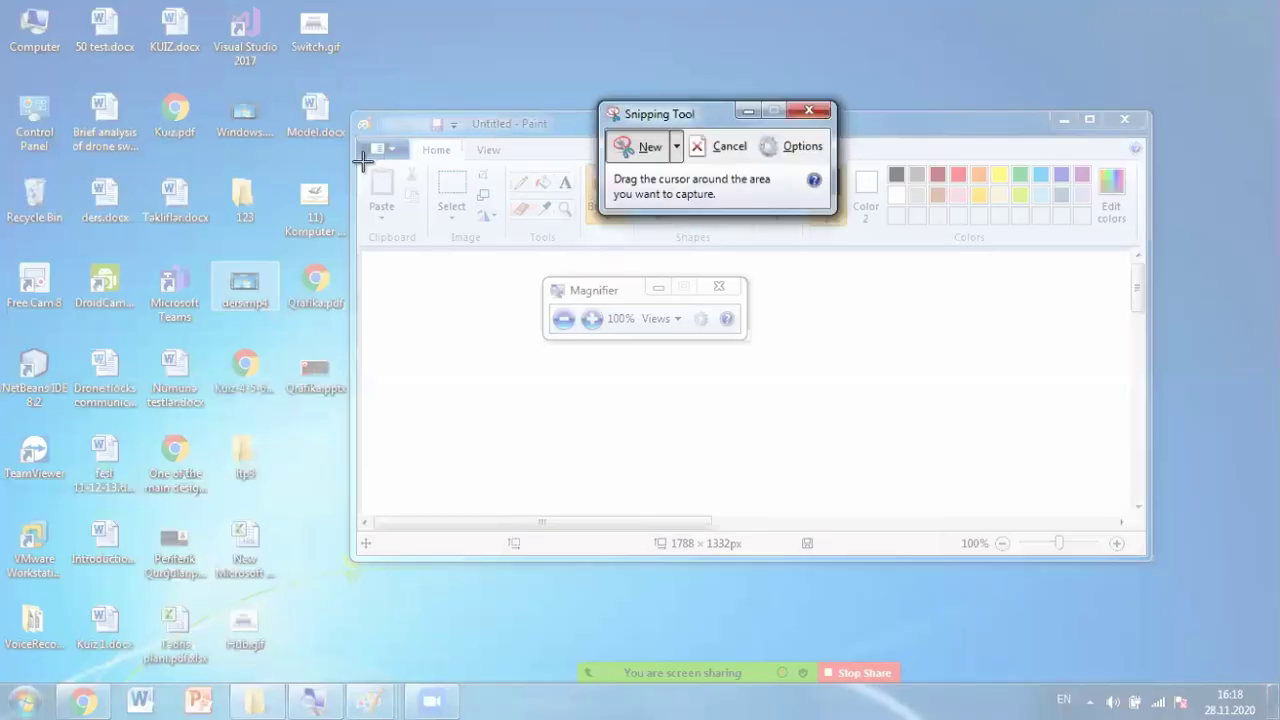
pyautogui.moveTo(362, 162)
pyautogui.mouseDown()
pyautogui.moveTo(1080, 238)
pyautogui.moveTo(1137, 246)
pyautogui.moveTo(1138, 258)
pyautogui.mouseUp()
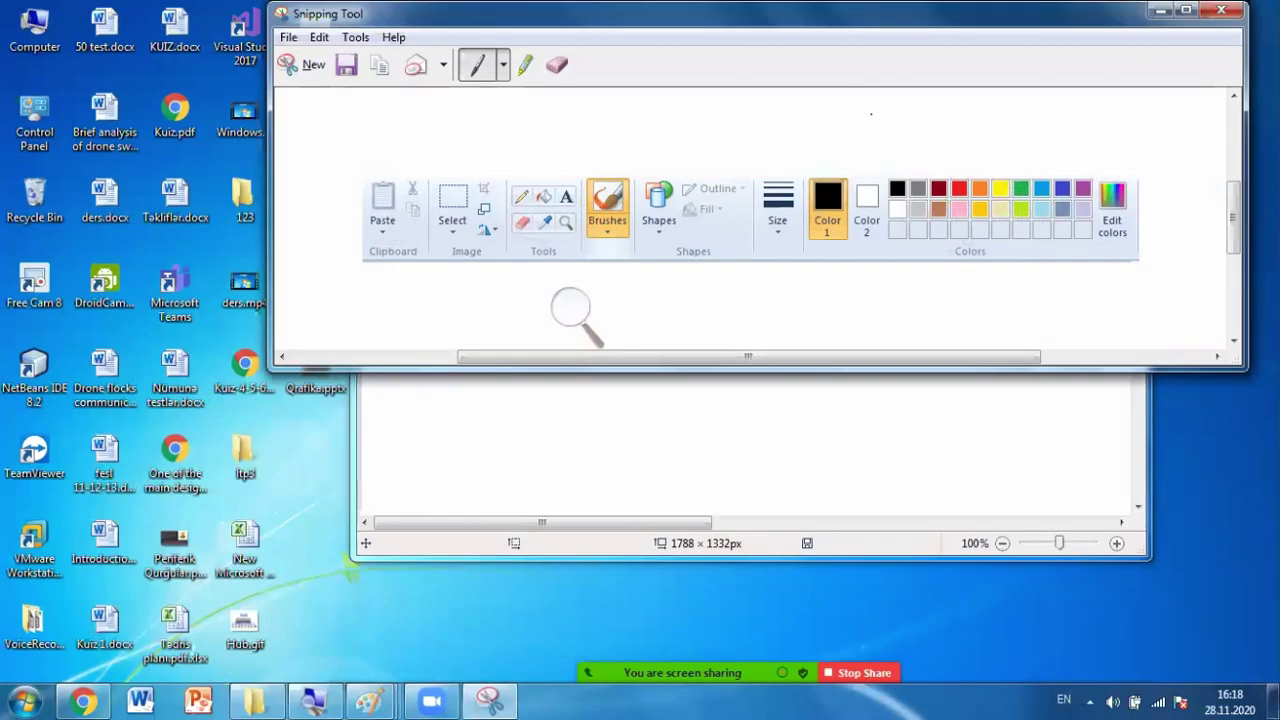
pyautogui.moveTo(766, 30); pyautogui.dragTo(721, 67)
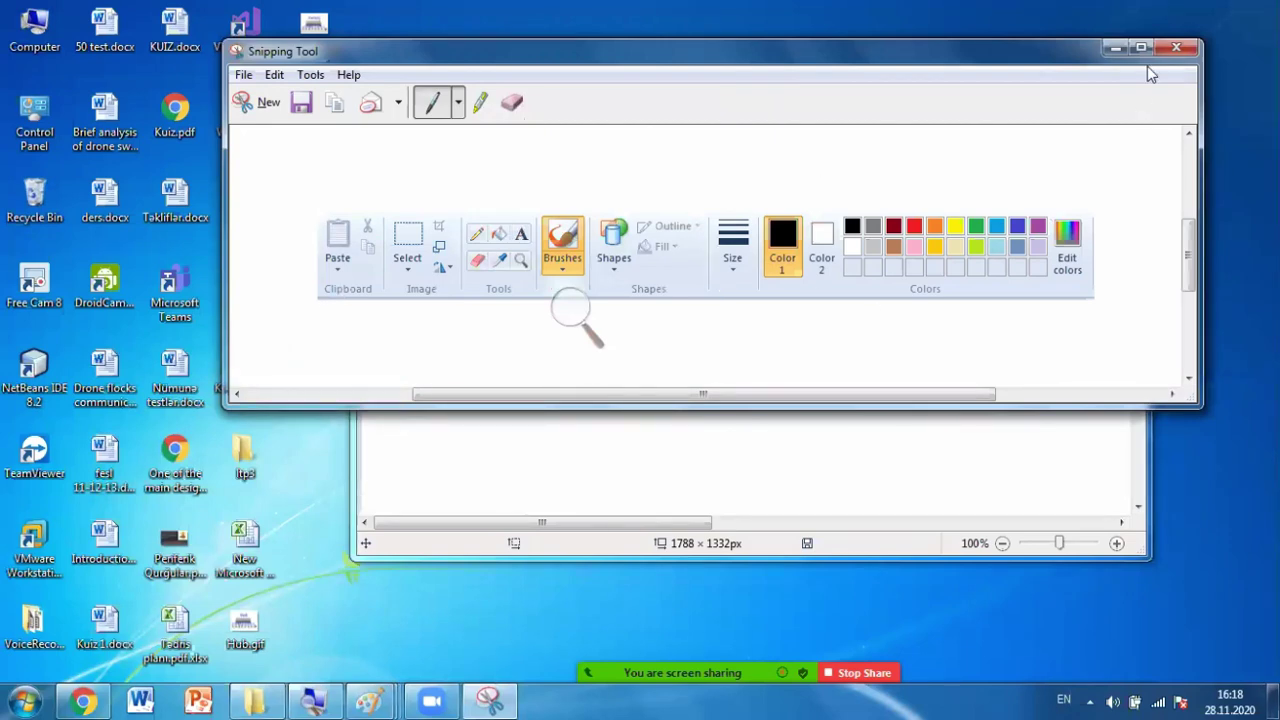
pyautogui.click(1176, 47)
pyautogui.click(789, 241)
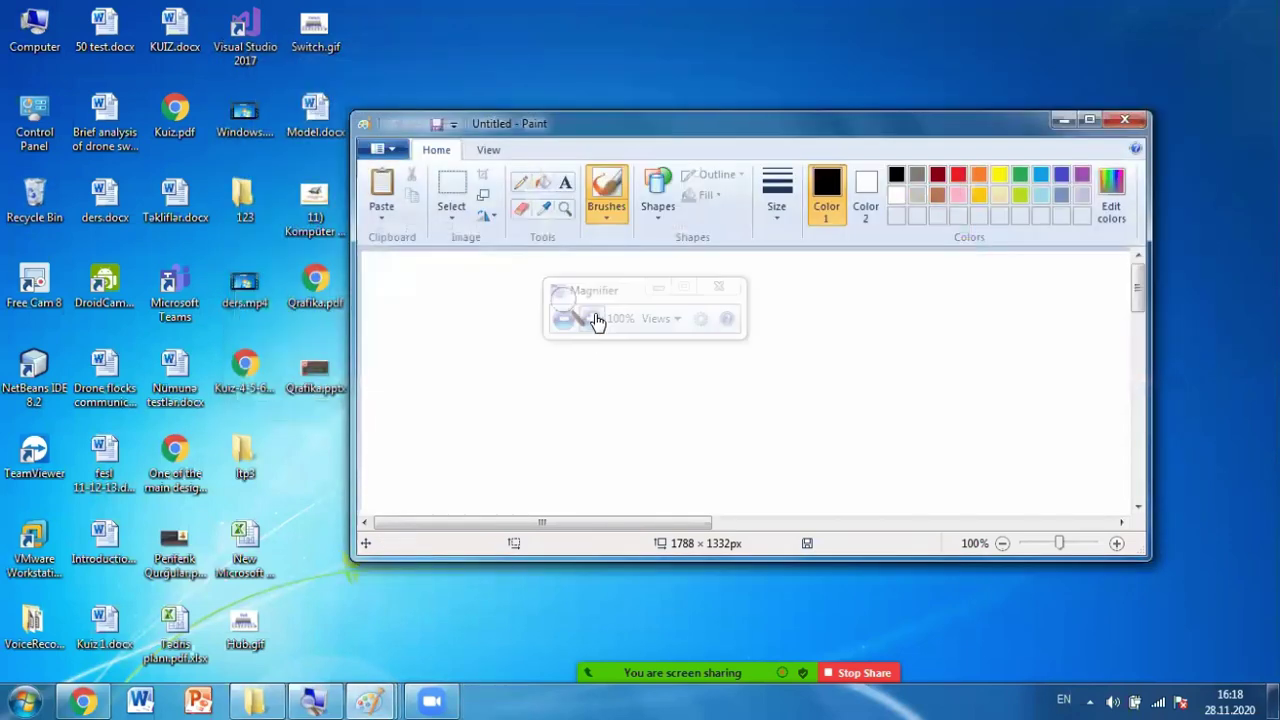
# Magnify the screen, then minimize Paint's ribbon and restore it.
pyautogui.click(596, 320)
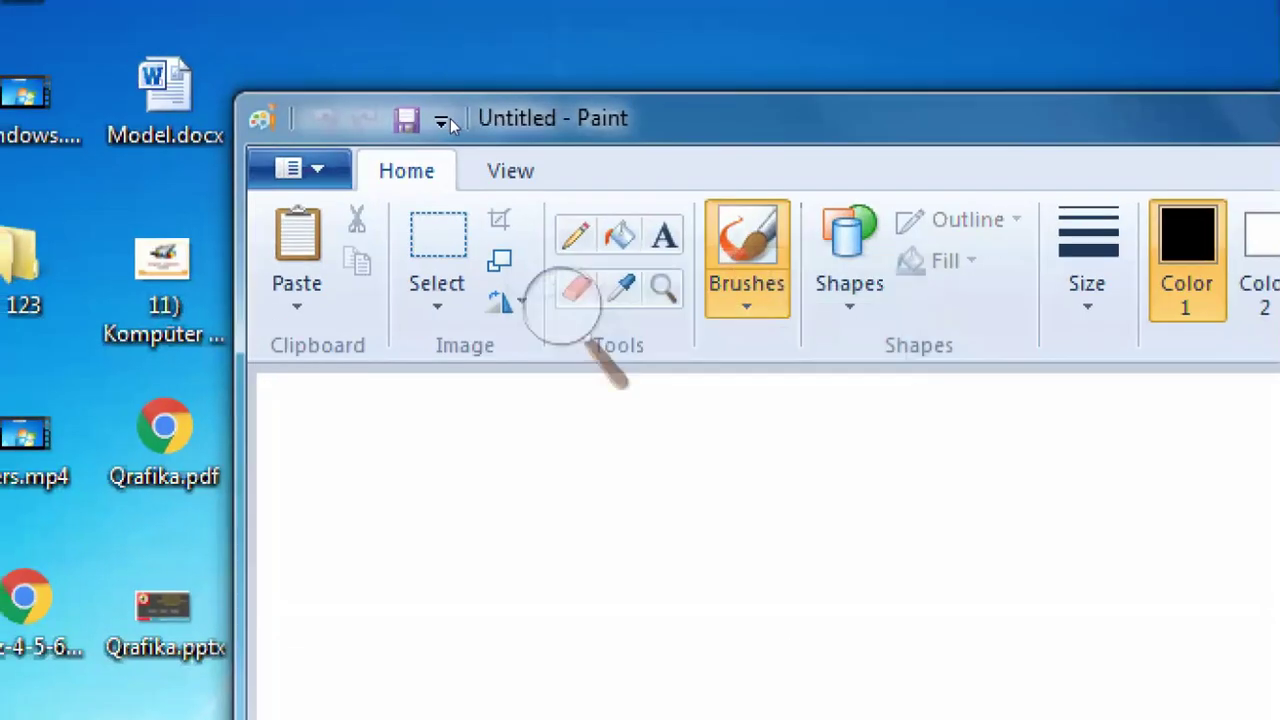
pyautogui.click(387, 31)
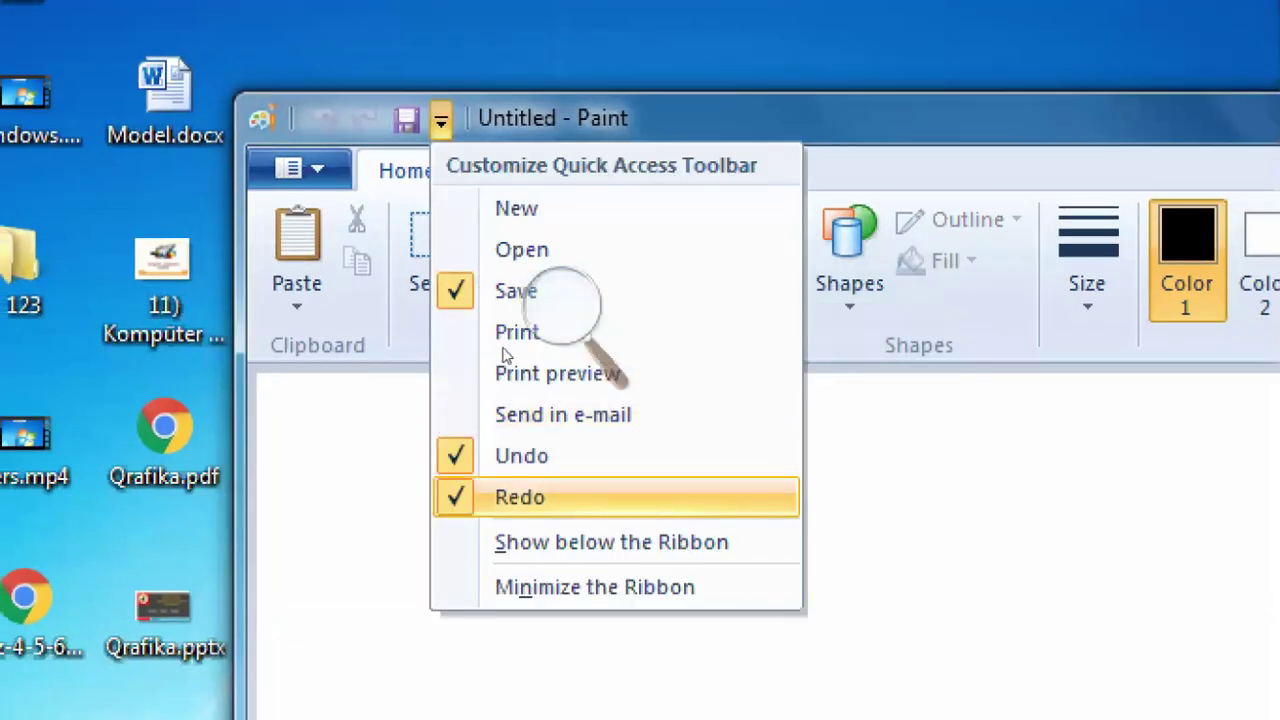
pyautogui.press('Down')
pyautogui.press('Down')
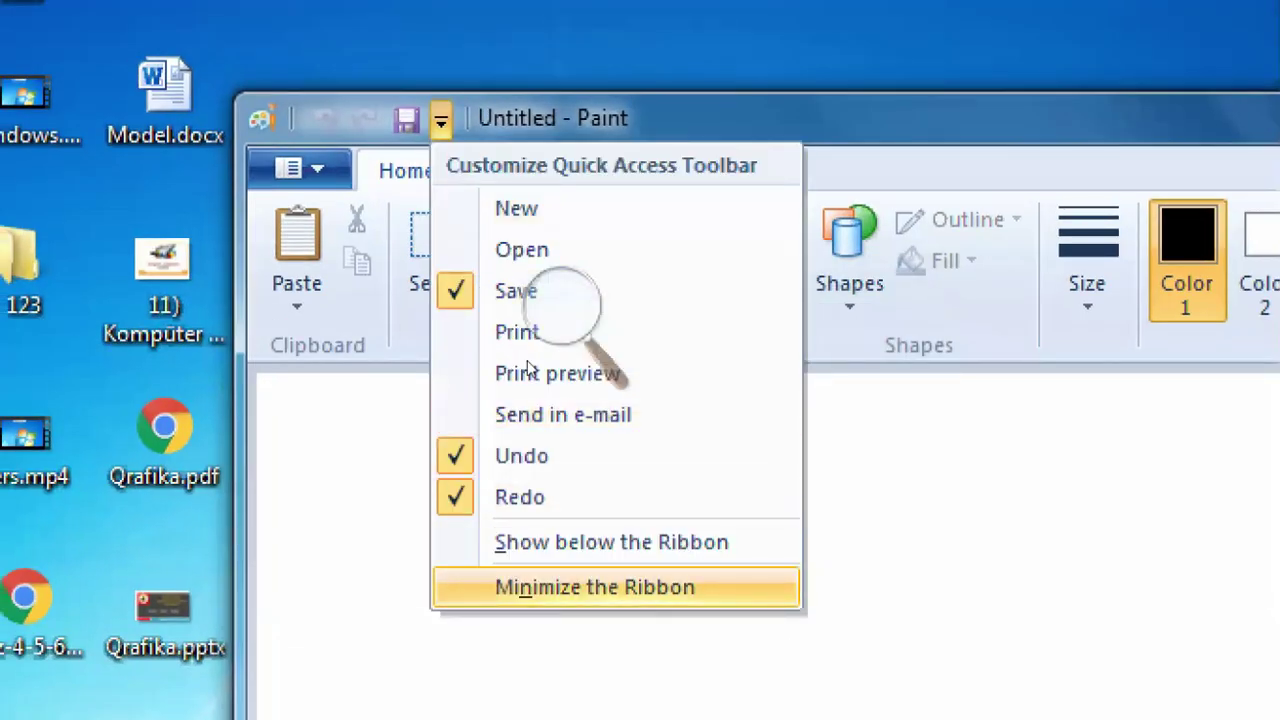
pyautogui.press('Return')
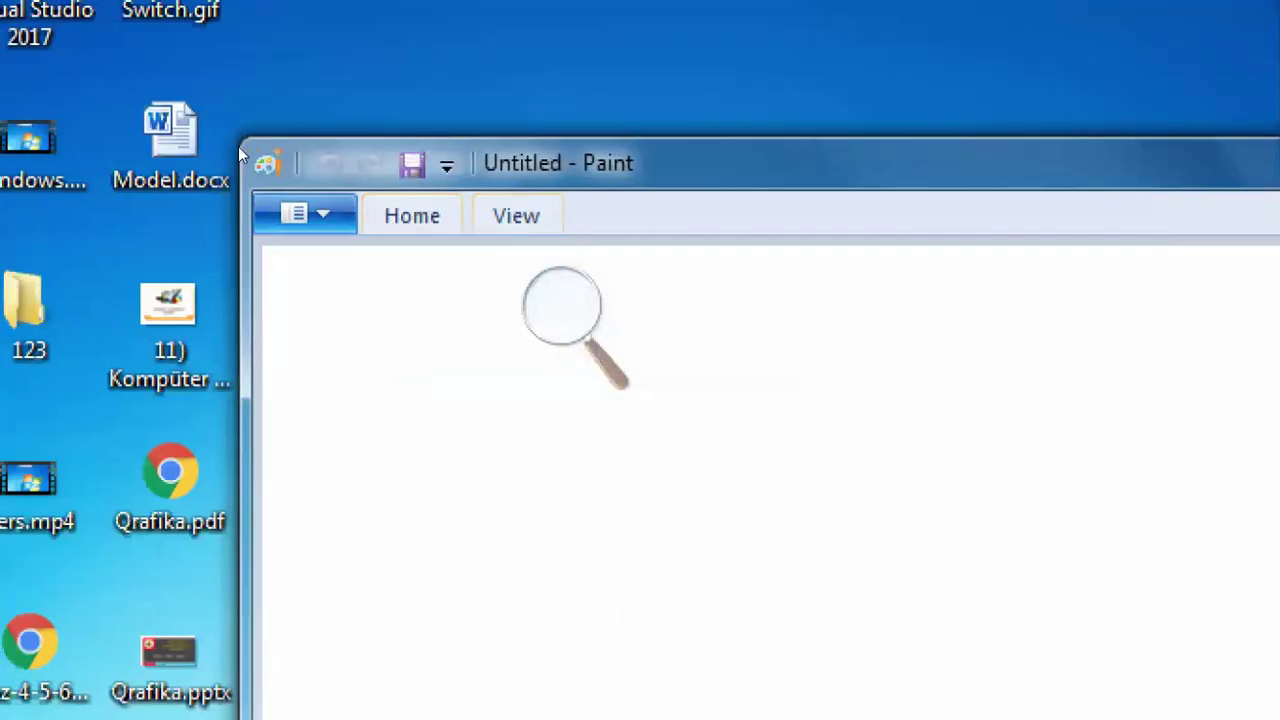
pyautogui.click(447, 166)
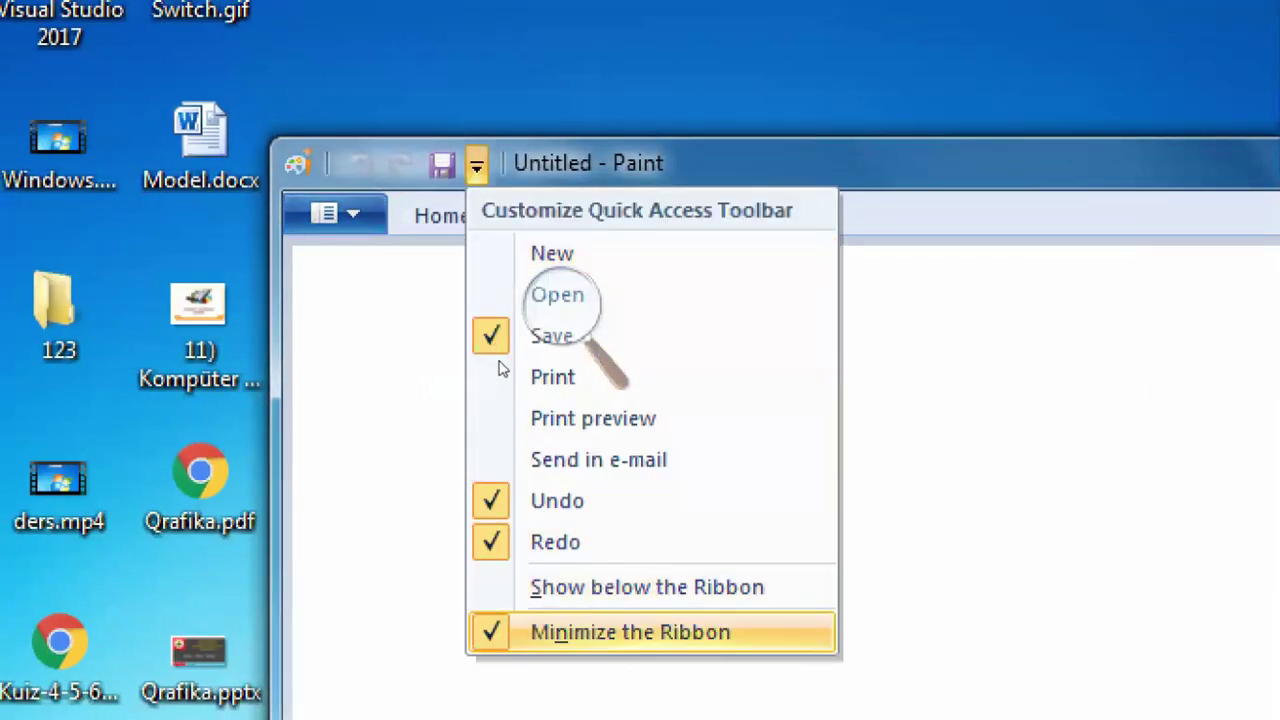
pyautogui.click(568, 634)
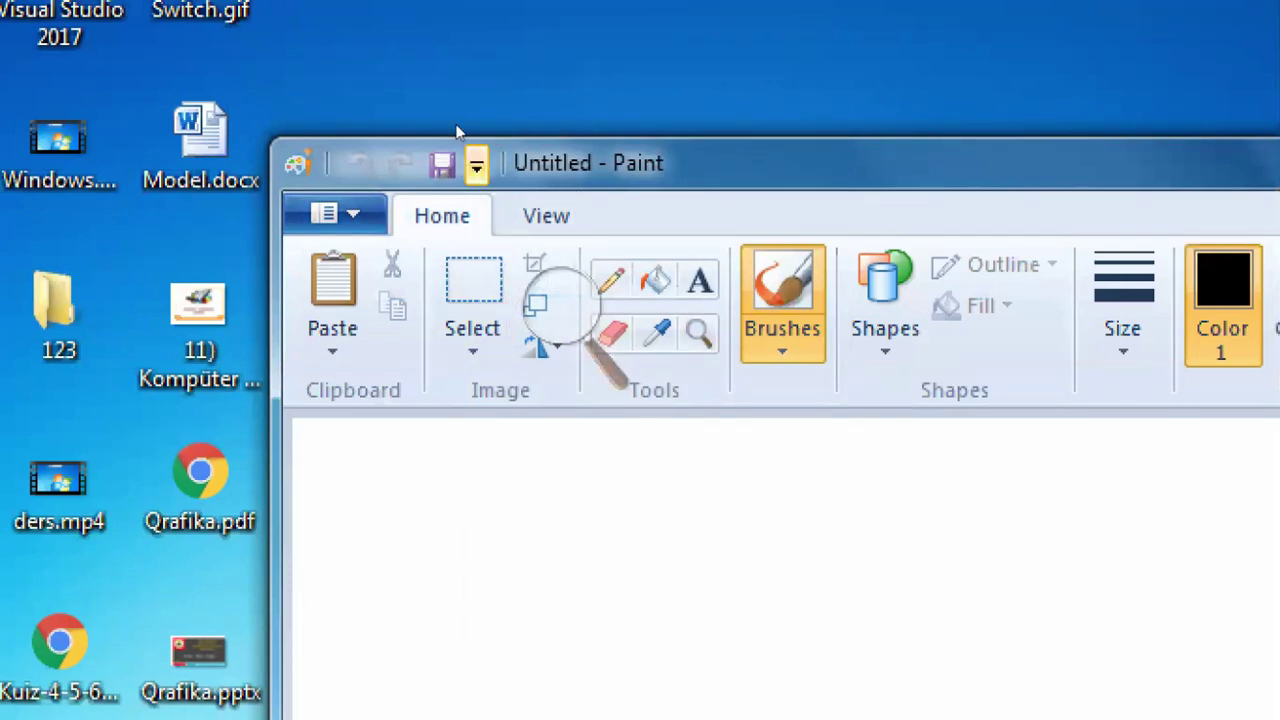
# Place the Quick Access Toolbar below the ribbon.
pyautogui.click(476, 165)
pyautogui.press('Up')
pyautogui.press('Up')
pyautogui.press('Up')
pyautogui.press('Down')
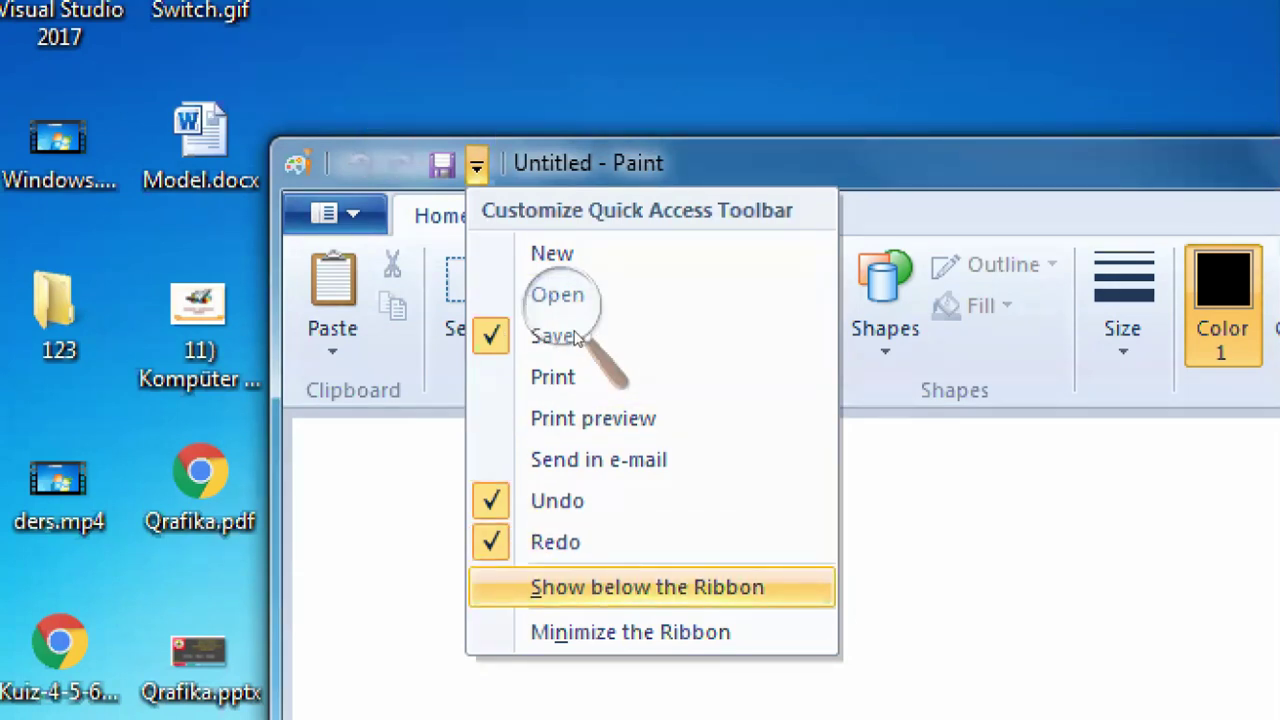
pyautogui.press('Return')
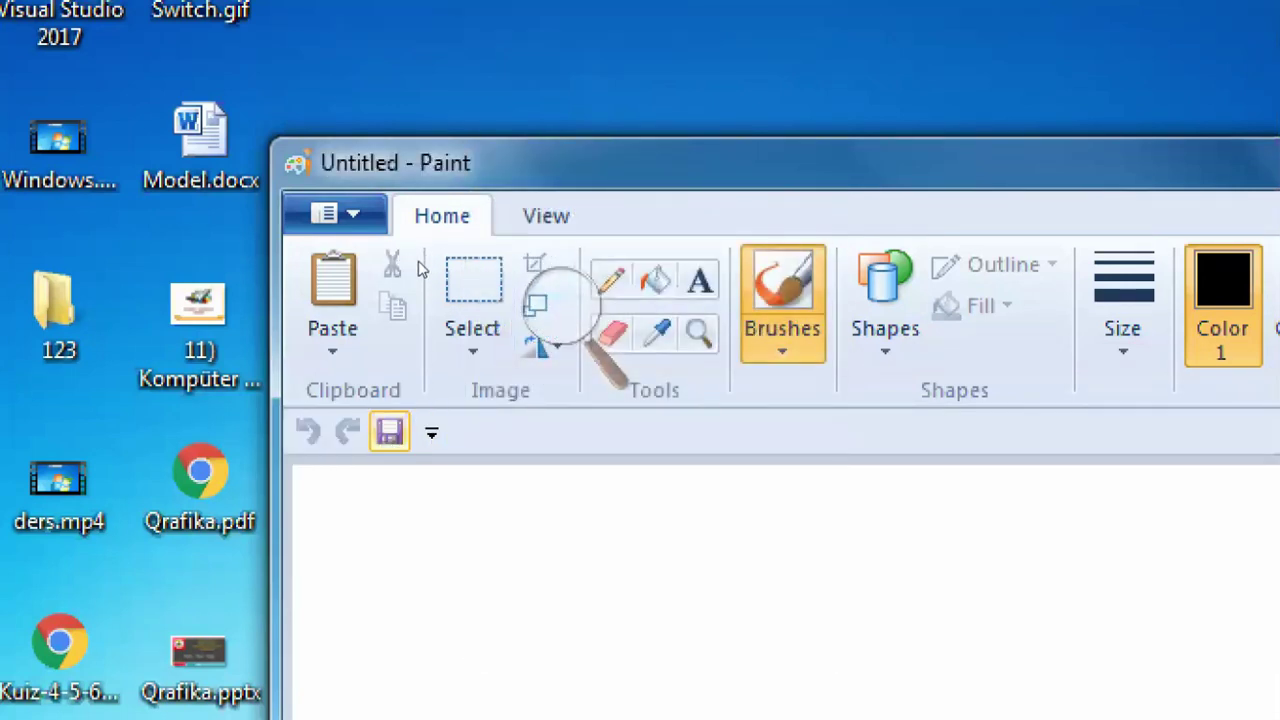
# Move the Quick Access Toolbar back above the ribbon.
pyautogui.click(431, 432)
pyautogui.press('Down')
pyautogui.press('Down')
pyautogui.press('Down')
pyautogui.press('Down')
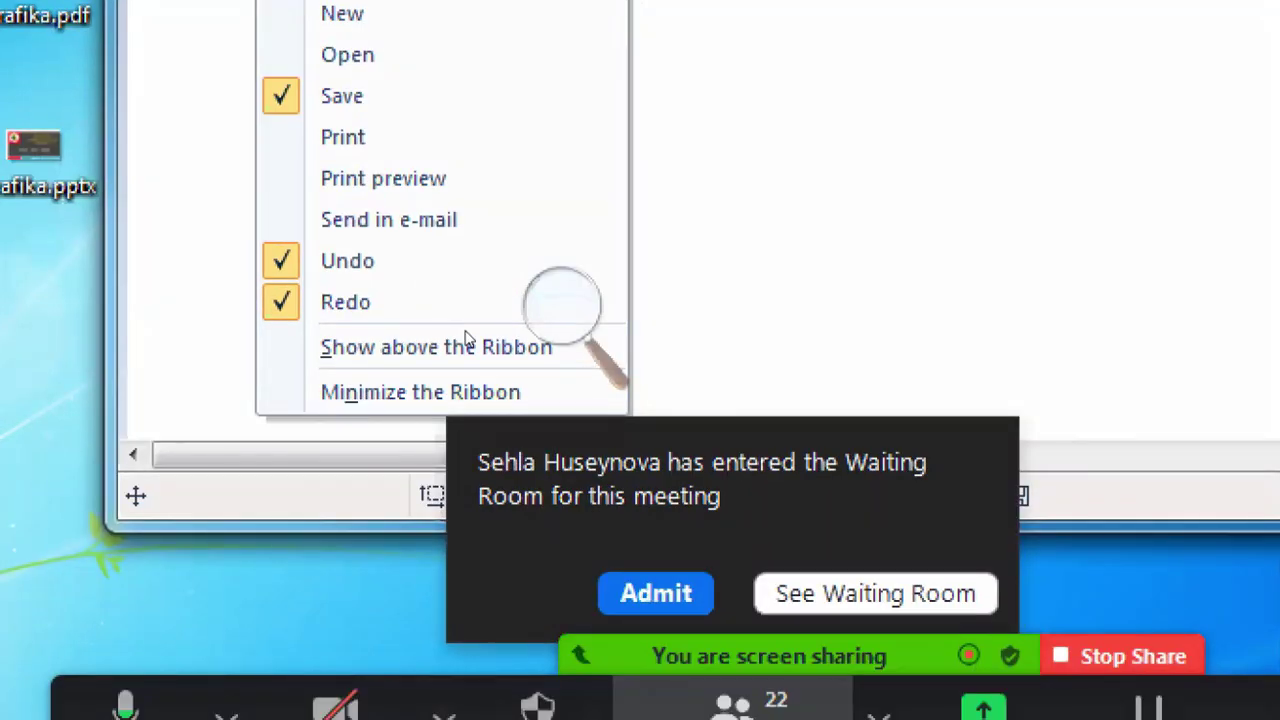
pyautogui.click(484, 151)
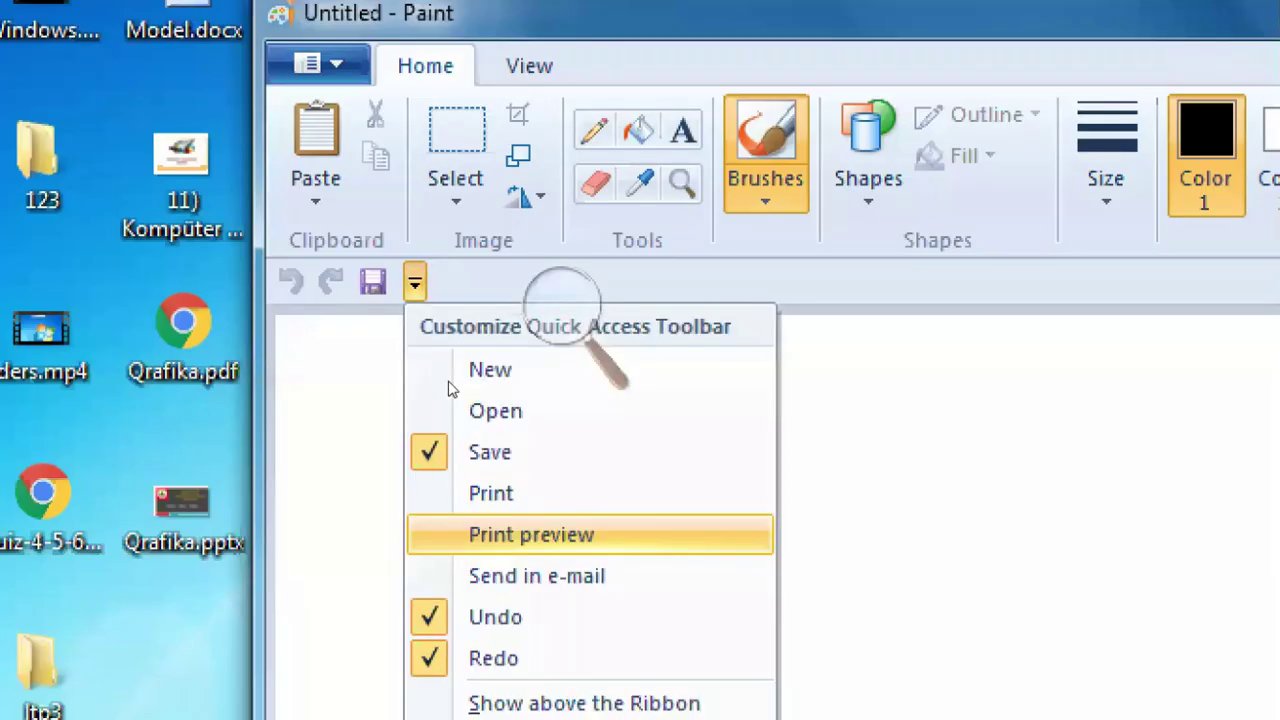
pyautogui.press('Down')
pyautogui.press('Down')
pyautogui.press('Down')
pyautogui.press('Down')
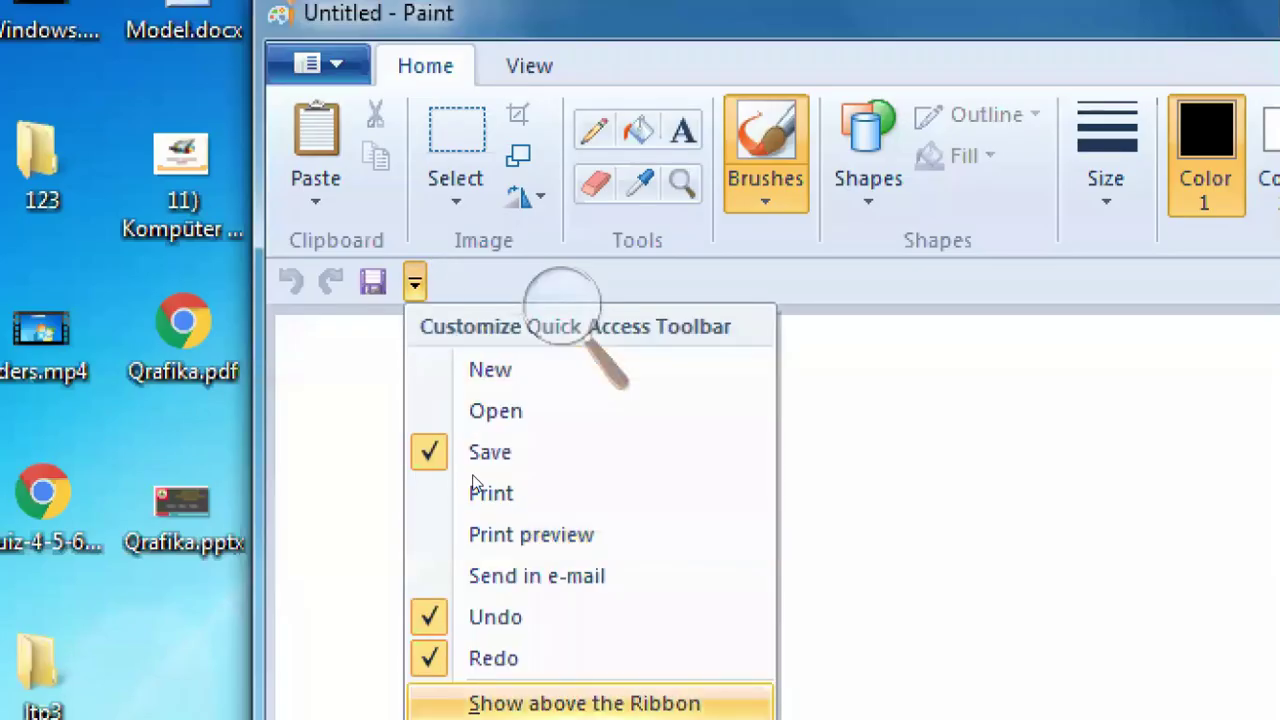
pyautogui.press('Down')
pyautogui.press('Up')
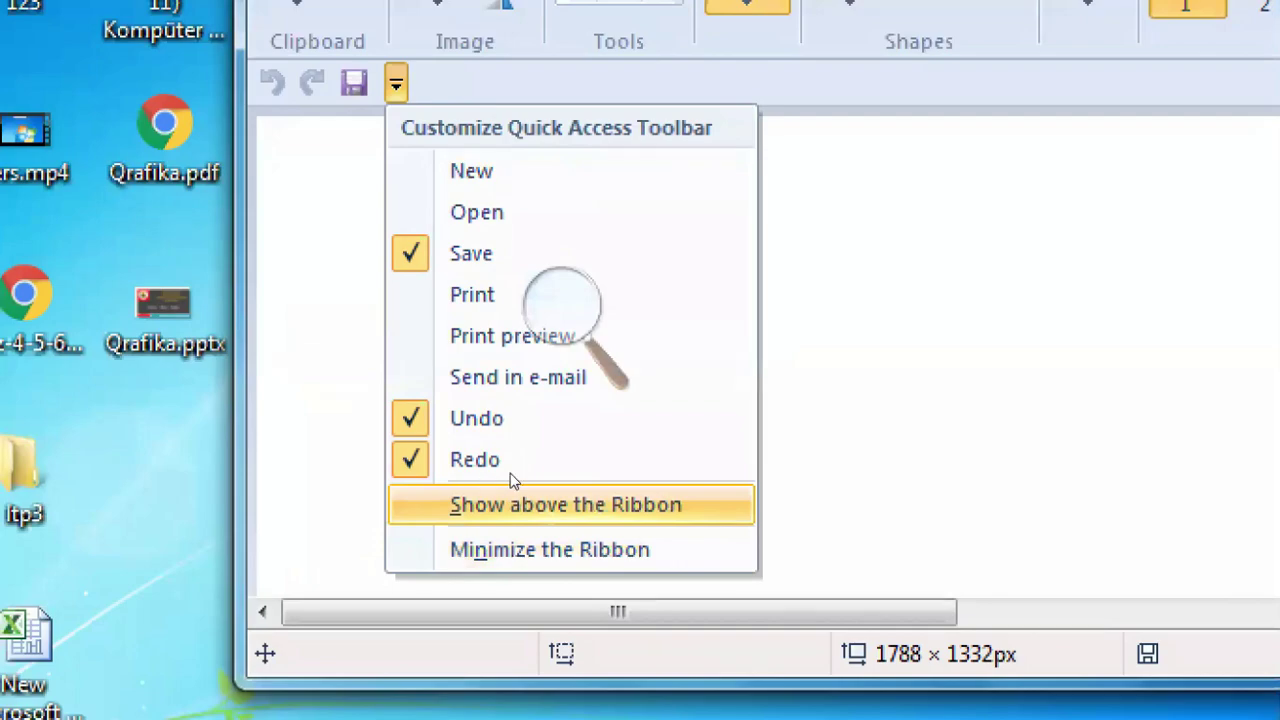
pyautogui.press('Return')
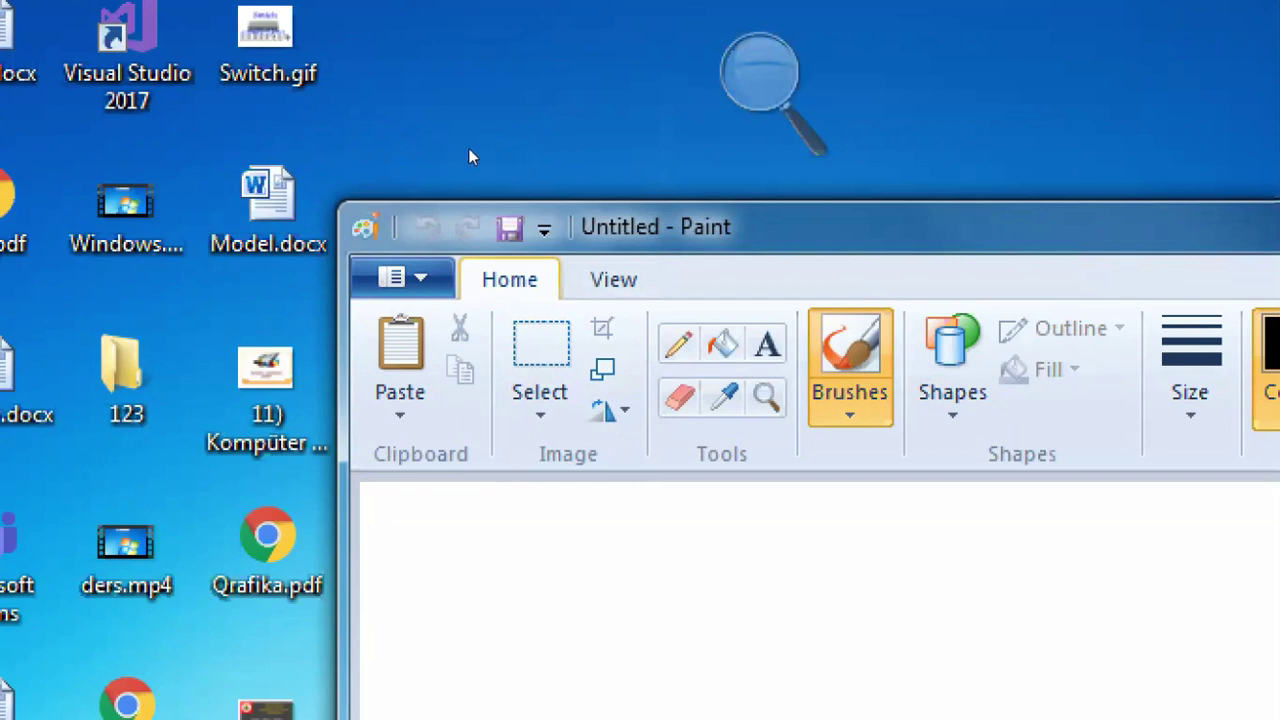
# Switch back and forth between Paint's View and Home command sets, ending on Home.
pyautogui.click(484, 149)
pyautogui.hotkey('alt', 'h')
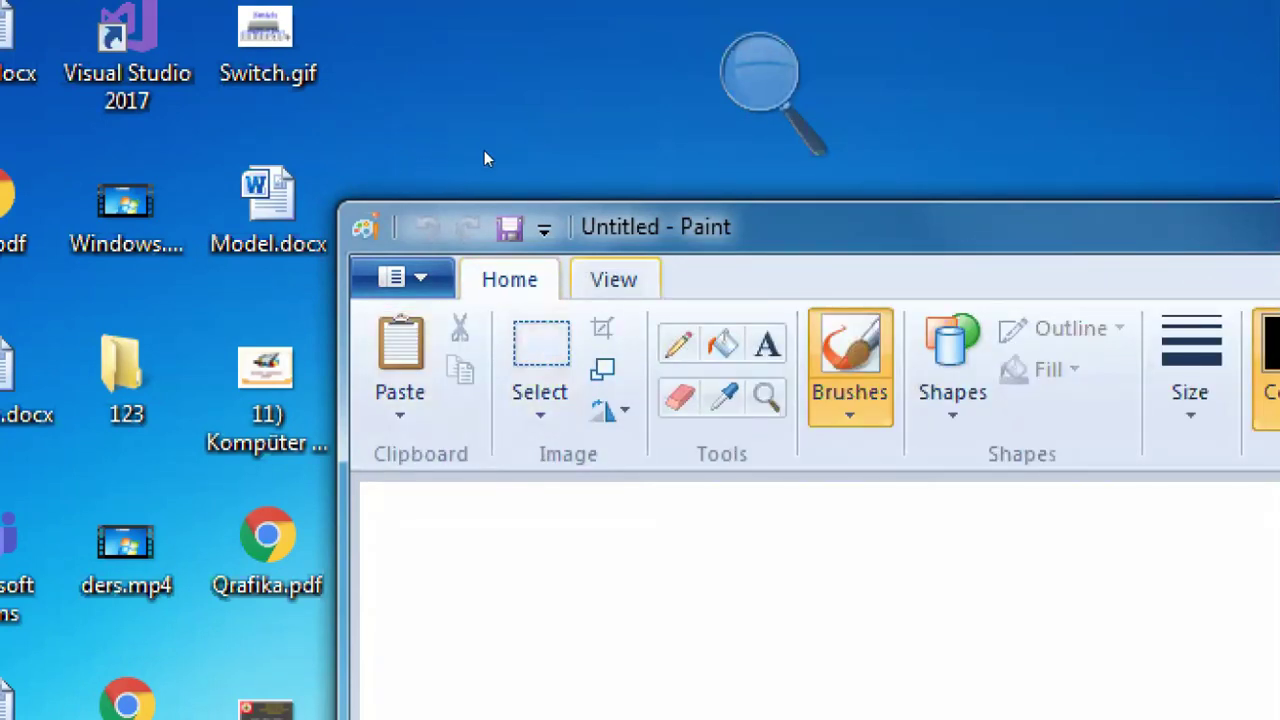
pyautogui.hotkey('alt', 'v')
pyautogui.hotkey('alt', 'h')
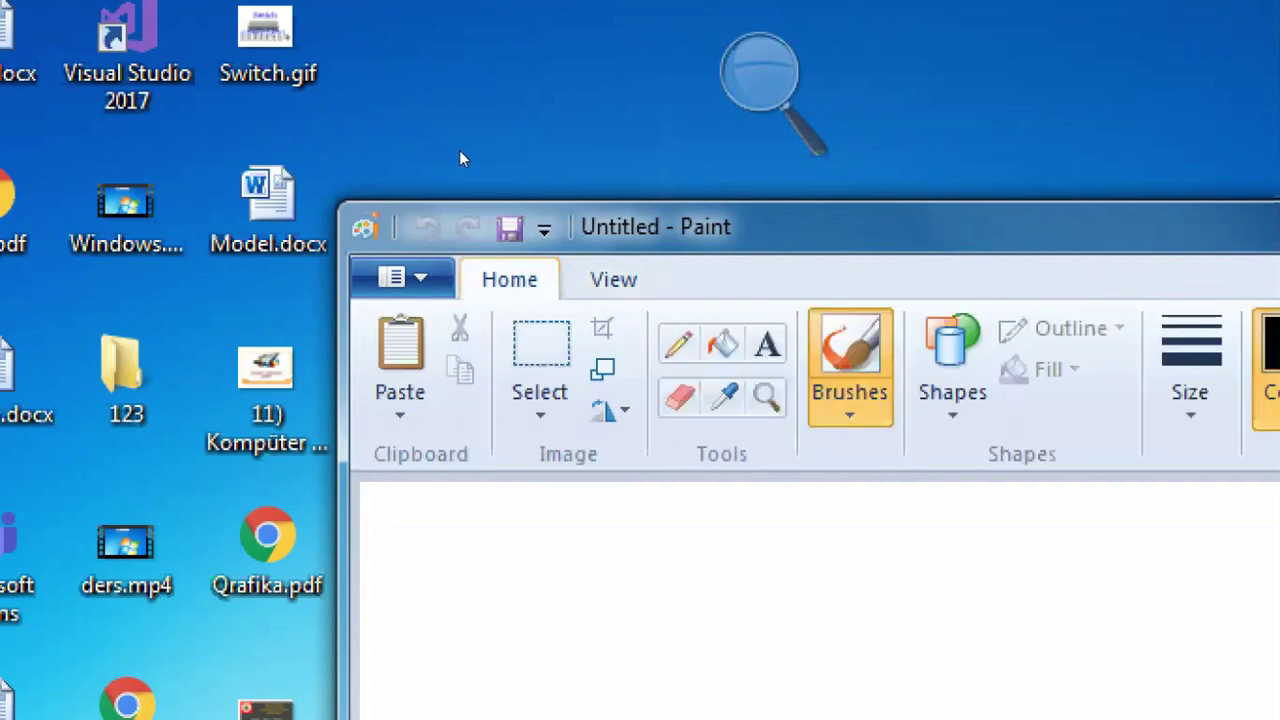
pyautogui.hotkey('alt', 'v')
pyautogui.hotkey('alt', 'h')
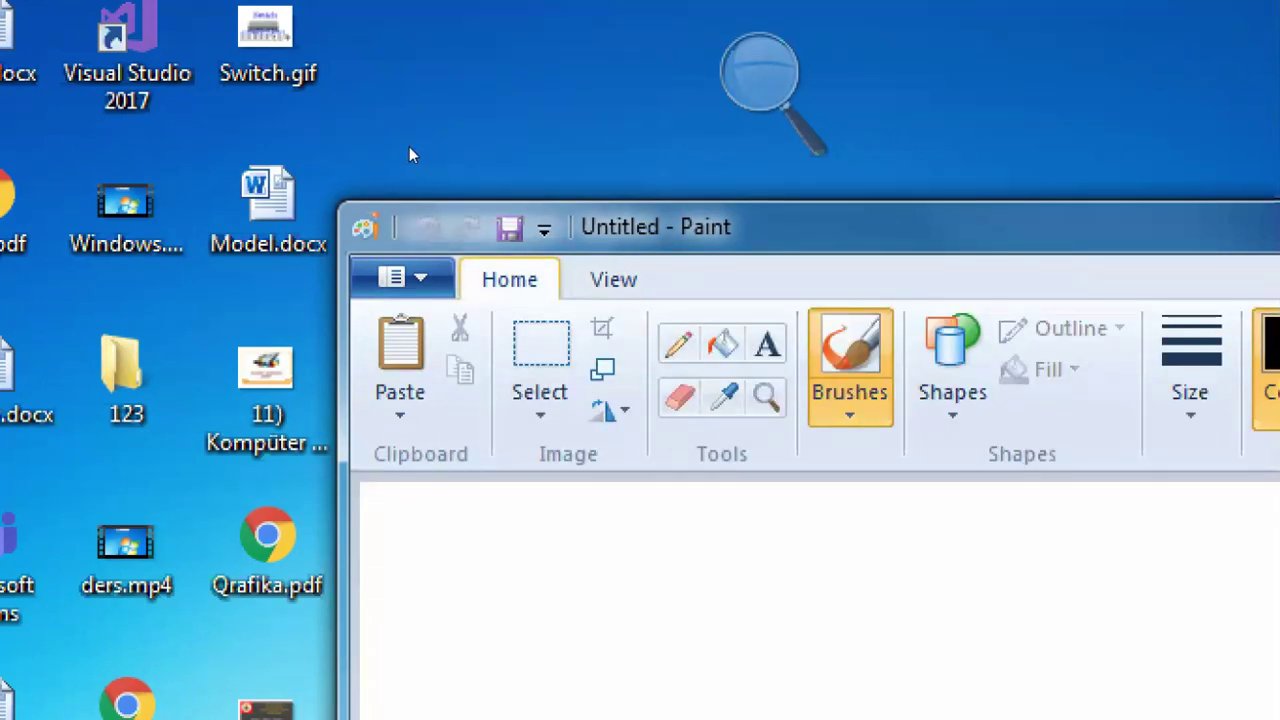
# Display Paint's file commands and recent pictures, and dismiss them.
pyautogui.hotkey('alt', 'f')
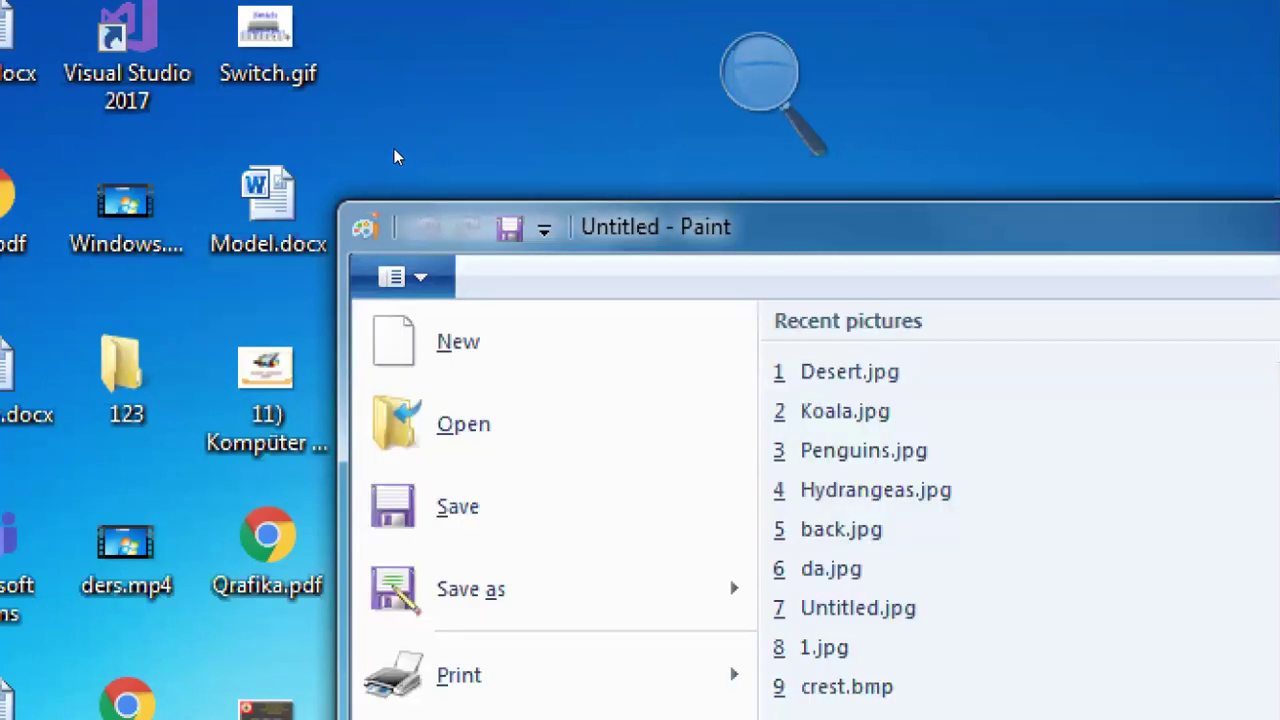
pyautogui.press('Escape')
pyautogui.press('Escape')
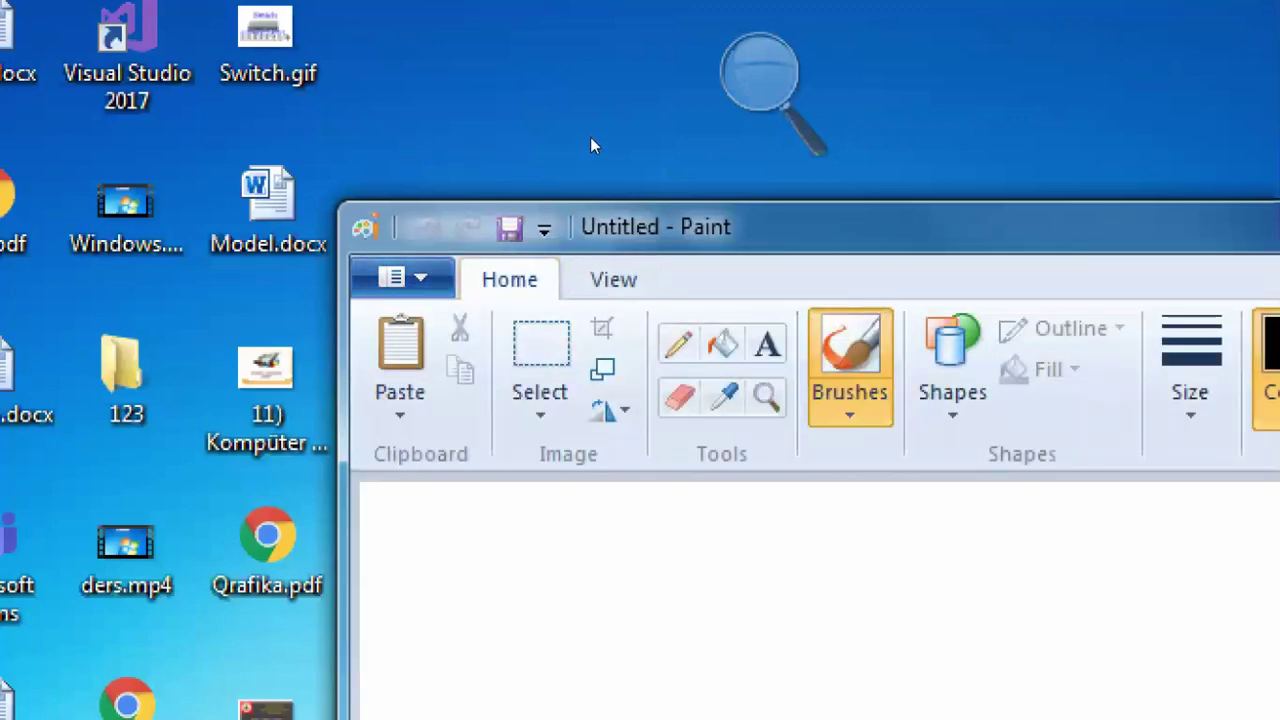
# Move the Paint window slightly up and to the left on the desktop and return the screen magnification to 100%.
pyautogui.moveTo(540, 124); pyautogui.dragTo(506, 111)
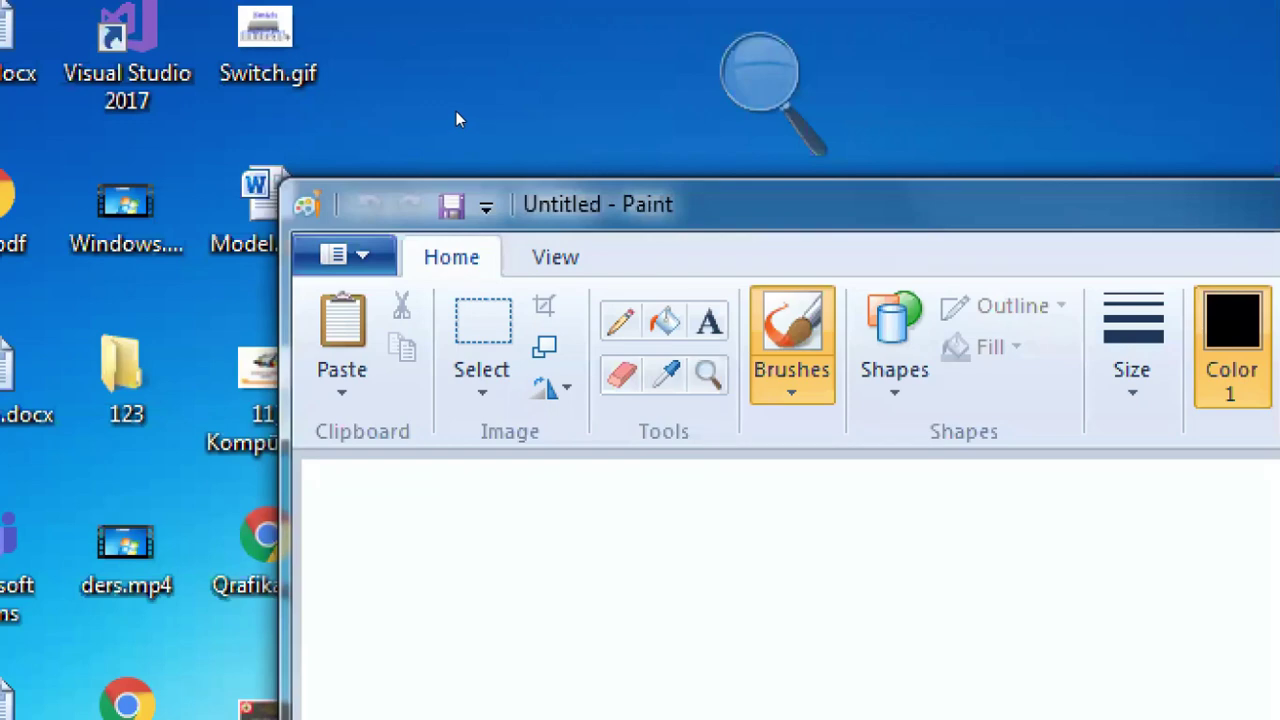
pyautogui.click(552, 62)
pyautogui.click(554, 63)
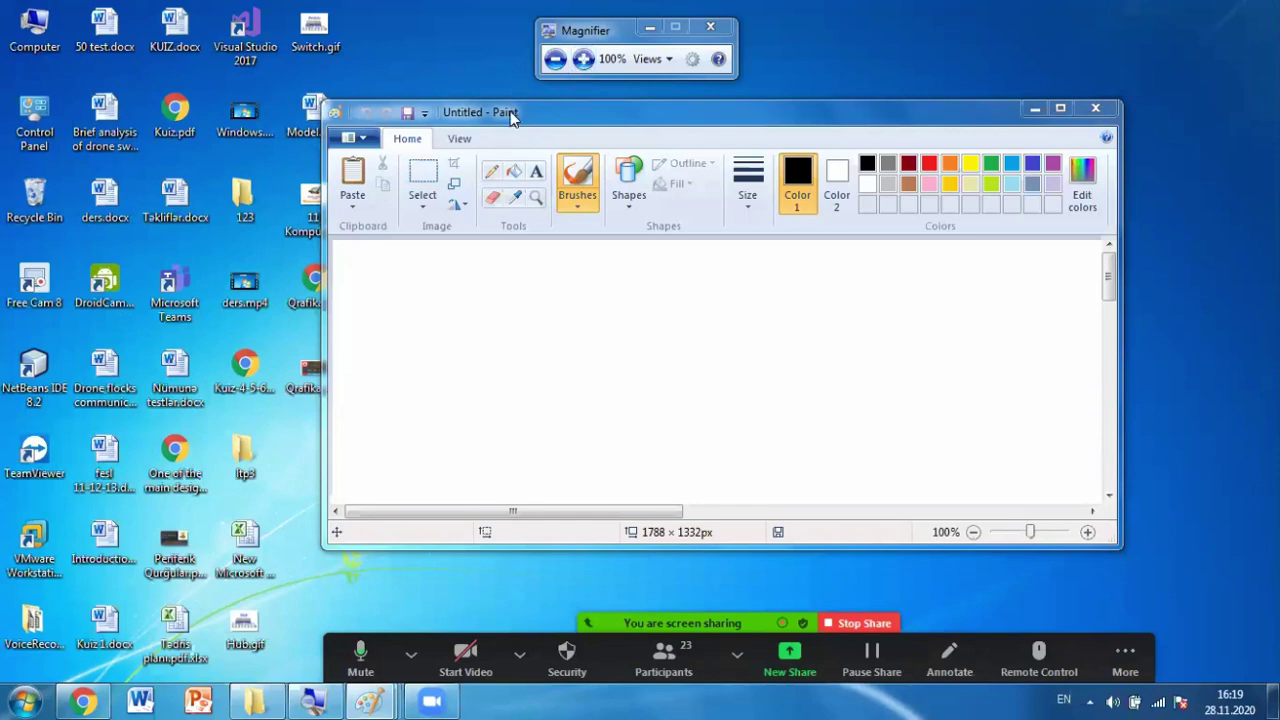
pyautogui.moveTo(510, 118); pyautogui.dragTo(506, 119)
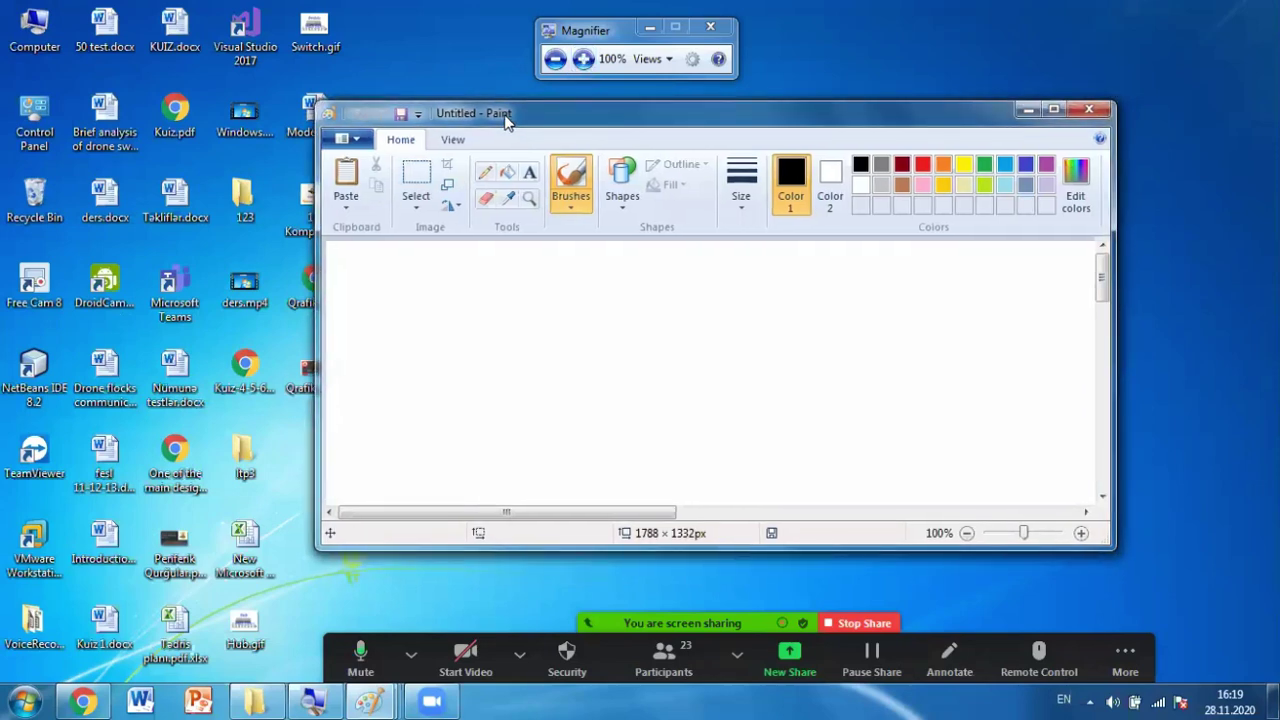
# Magnify the screen to 200%, display Paint's file commands to look through them, and dismiss them.
pyautogui.press('super+plus')
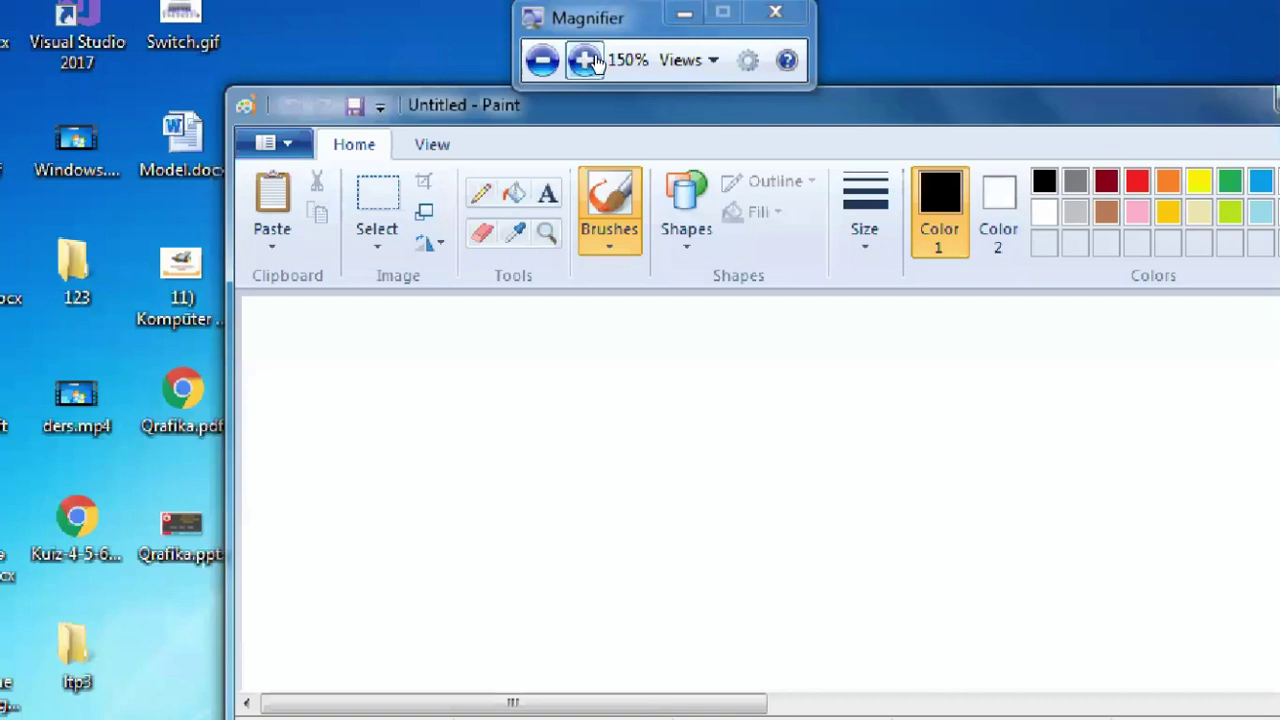
pyautogui.click(584, 60)
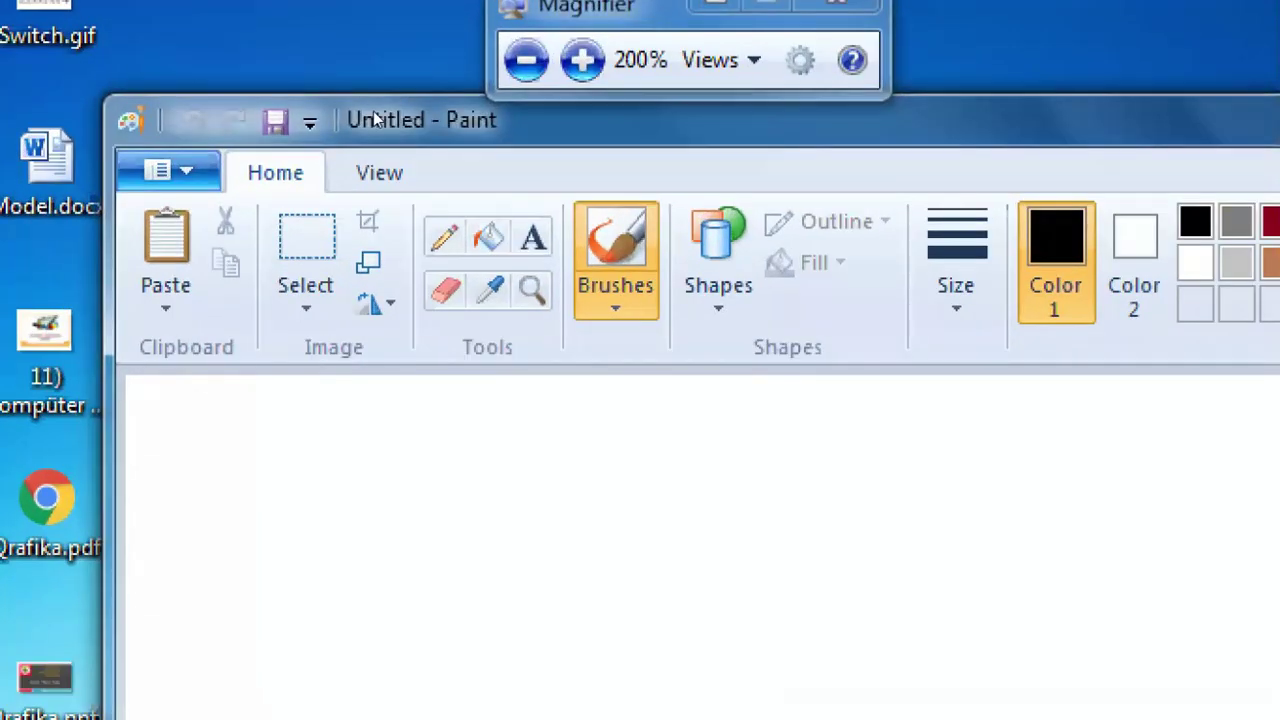
pyautogui.hotkey('alt', 'f')
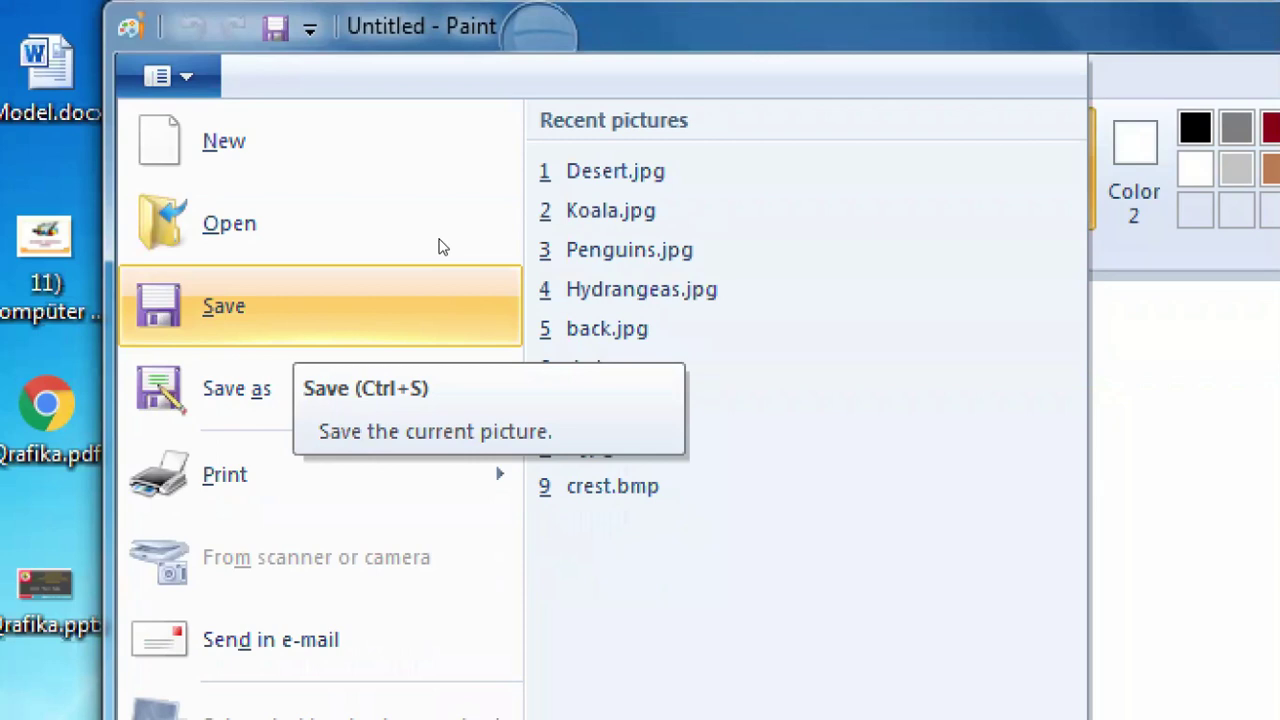
pyautogui.moveTo(408, 277)
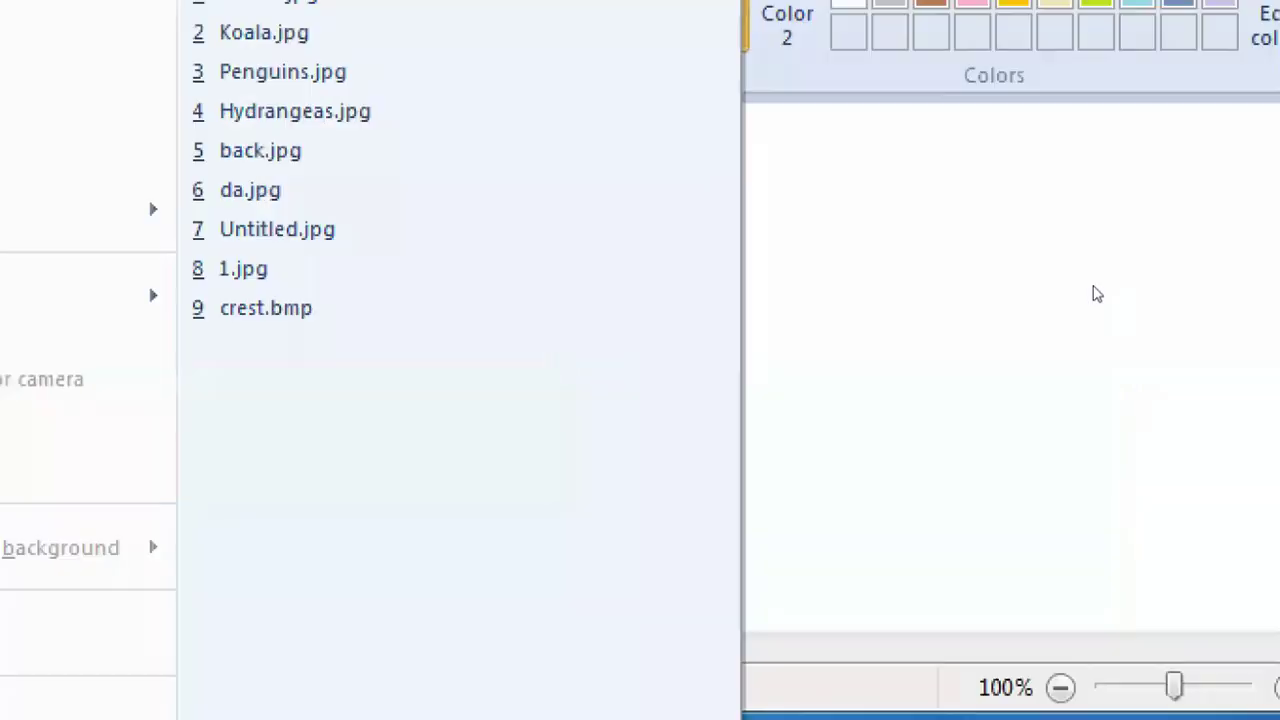
pyautogui.click(1028, 314)
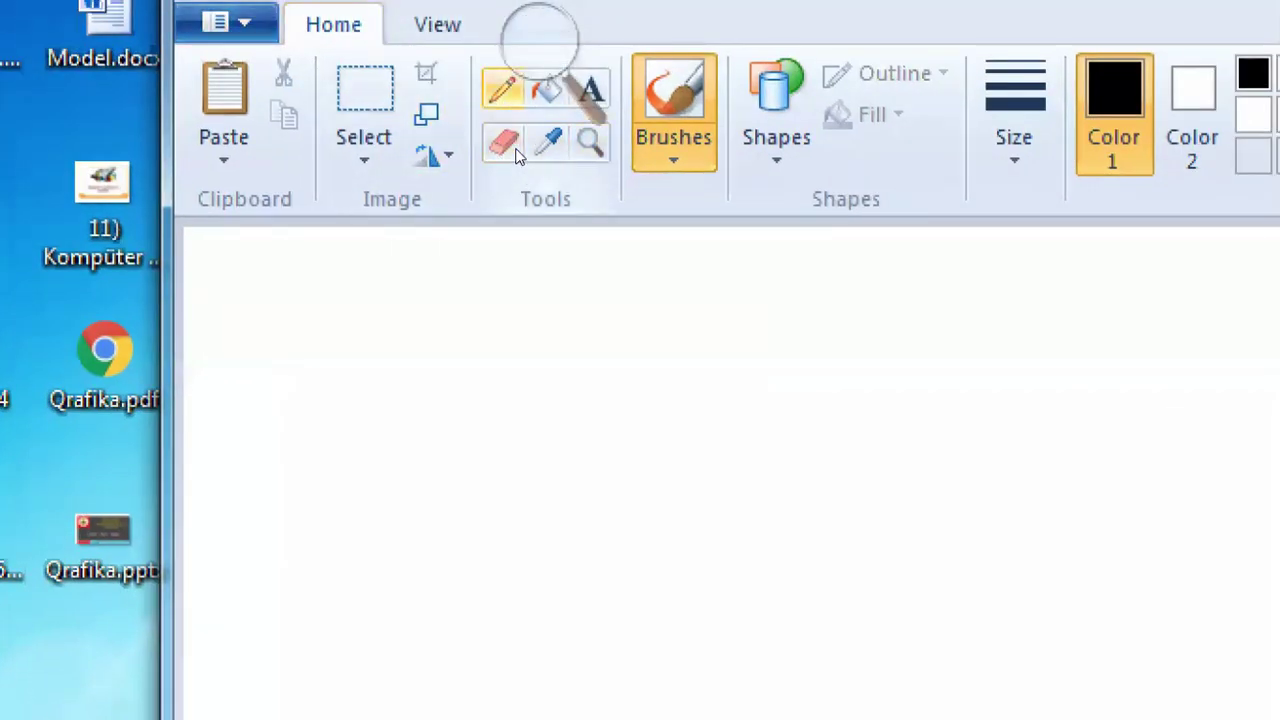
# Draw a freehand black line with the Pencil tool in the upper part of the blank canvas.
pyautogui.click(502, 88)
pyautogui.moveTo(340, 430); pyautogui.dragTo(748, 443)
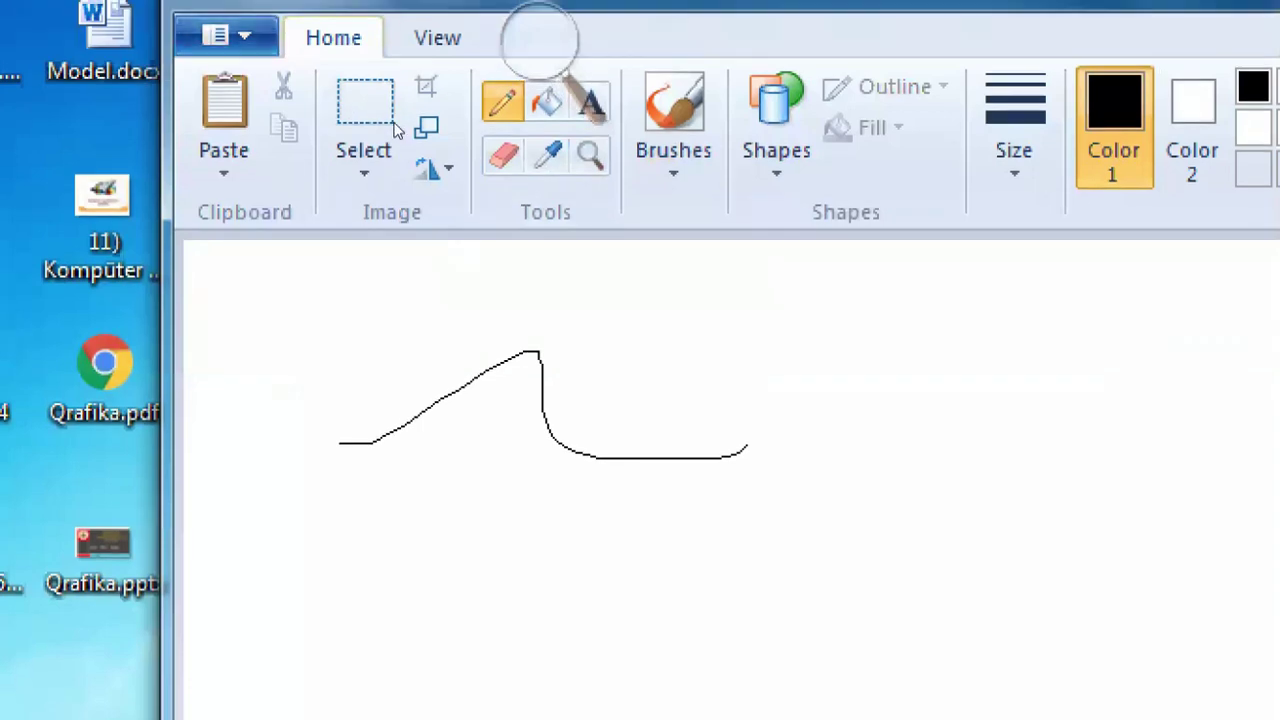
# Look through the file commands down to Exit again and return the screen magnification to 100%.
pyautogui.click(228, 22)
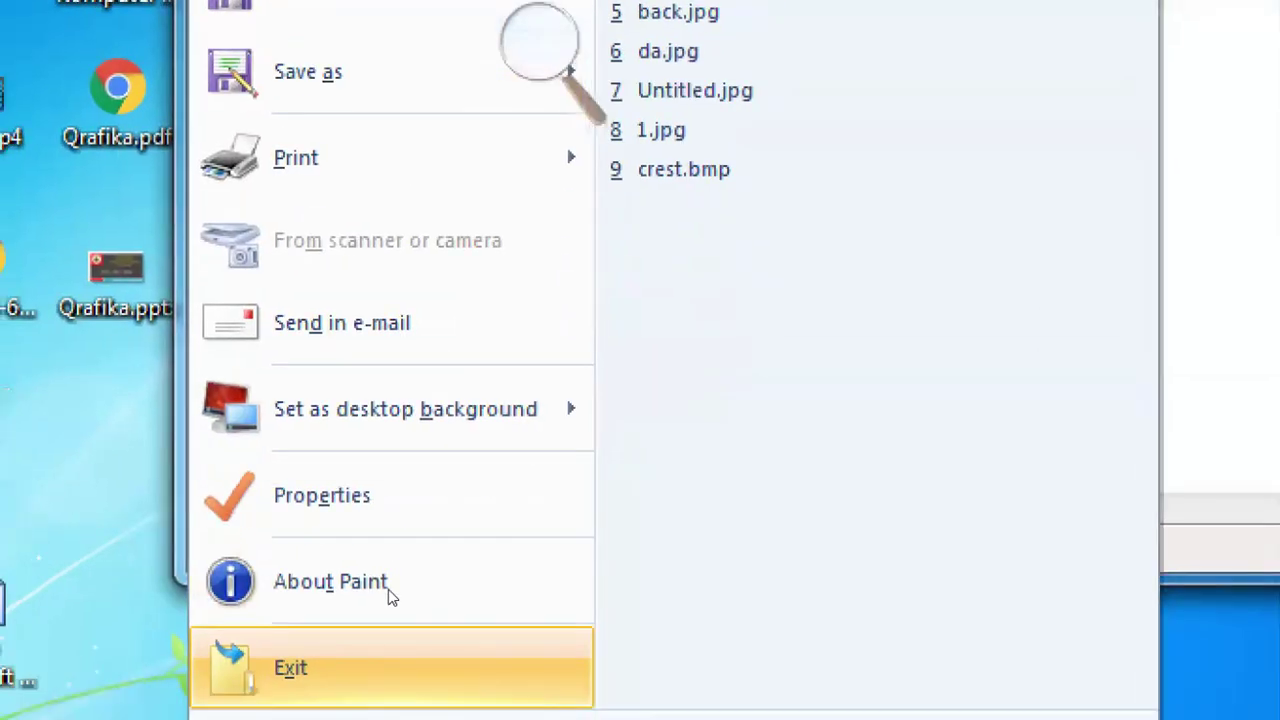
pyautogui.moveTo(540, 420)
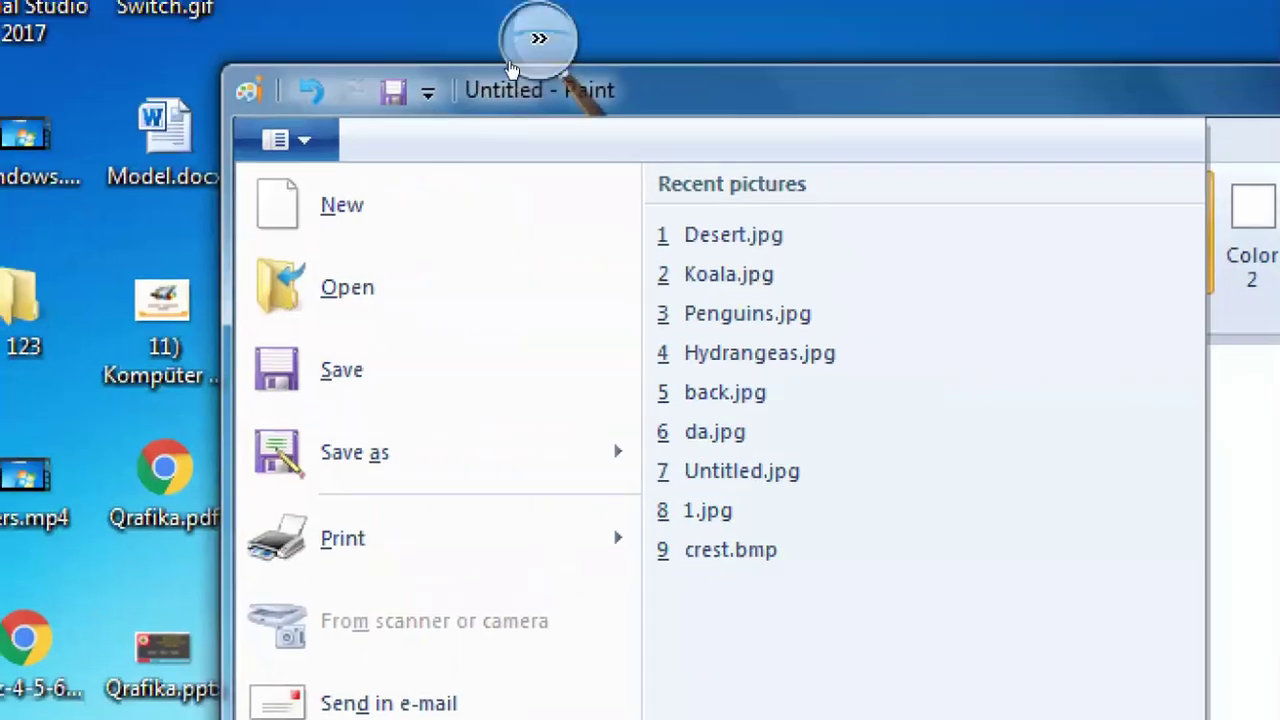
pyautogui.click(502, 84)
pyautogui.click(502, 86)
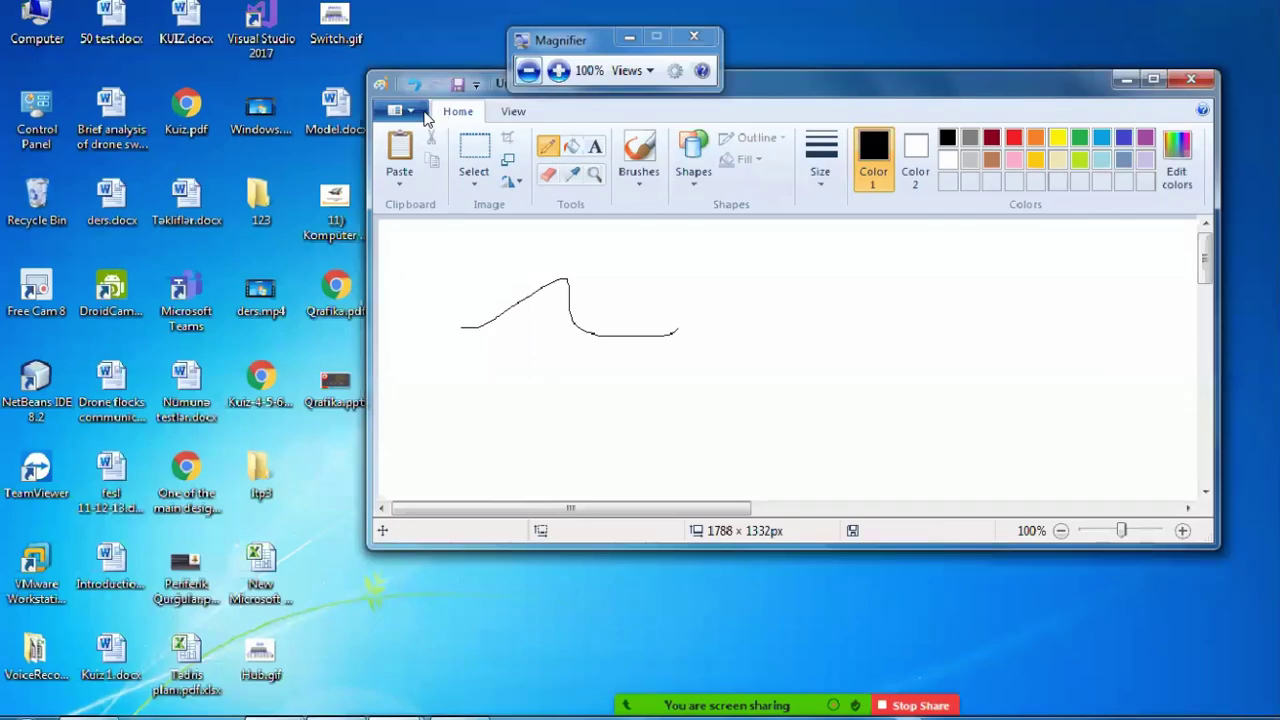
# View the image properties at 150% magnification and close them, and display the remaining file commands through Exit.
pyautogui.click(418, 113)
pyautogui.click(483, 510)
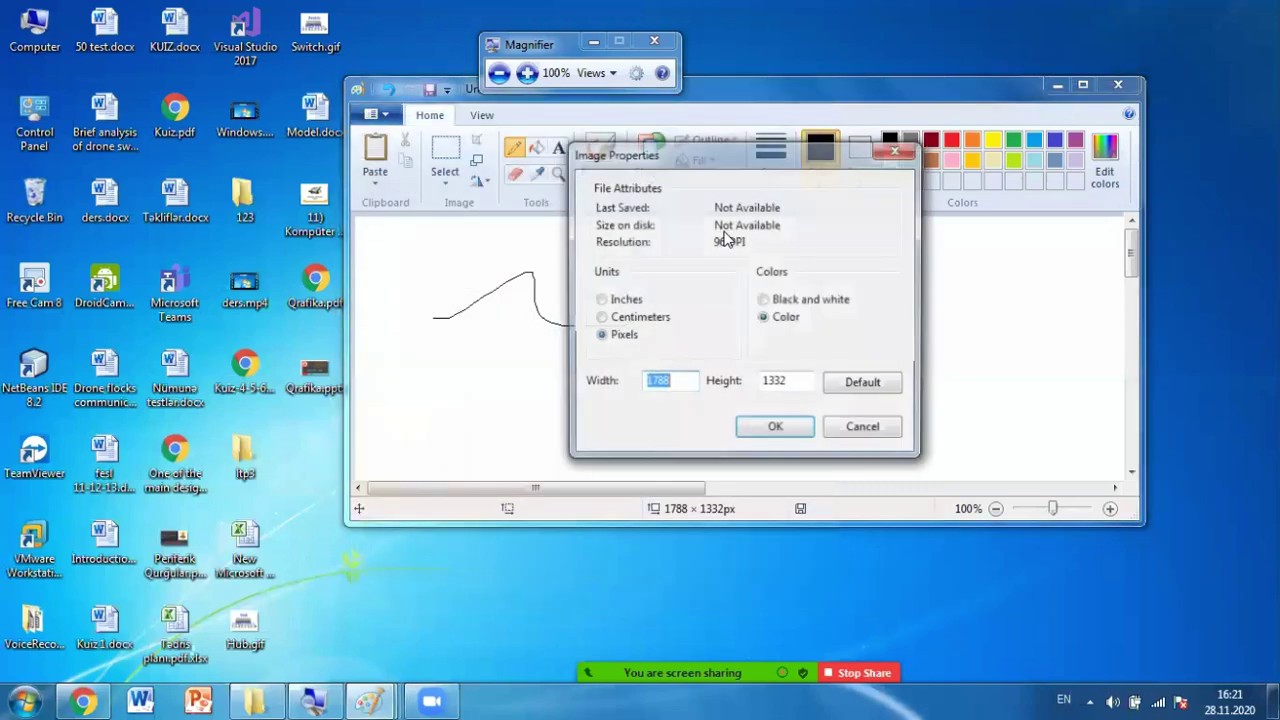
pyautogui.click(527, 73)
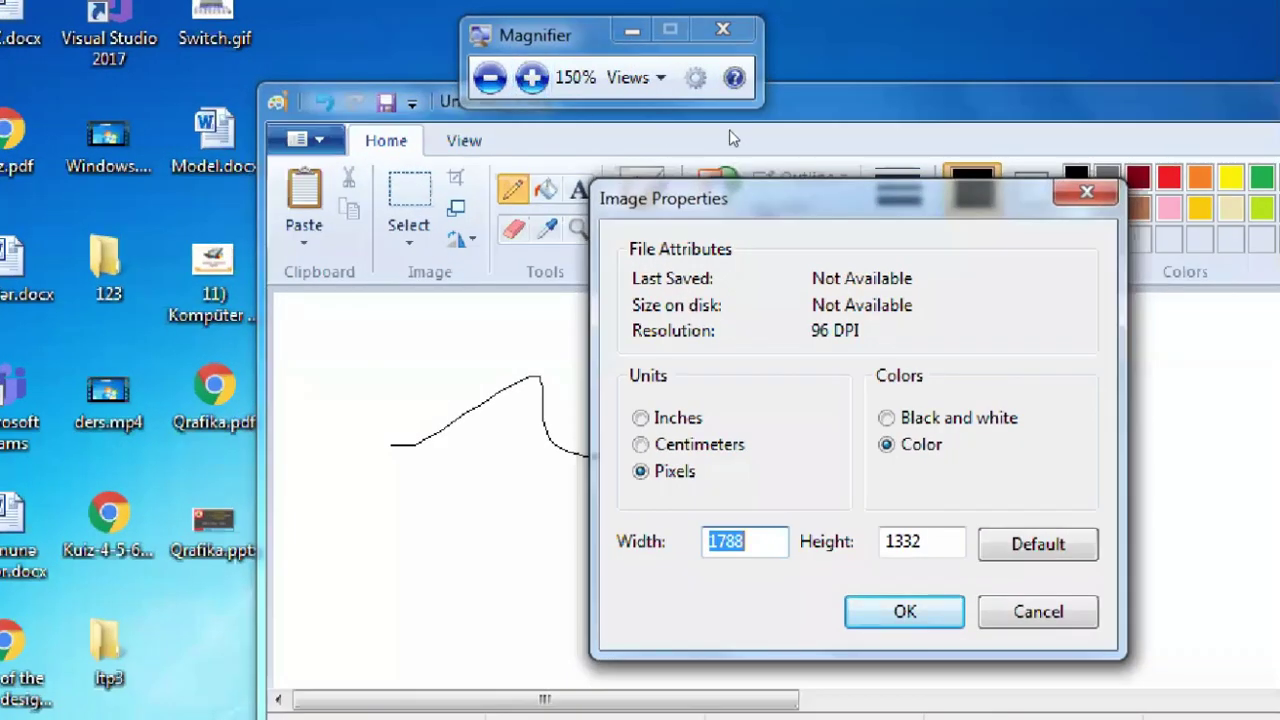
pyautogui.moveTo(744, 197); pyautogui.dragTo(734, 138)
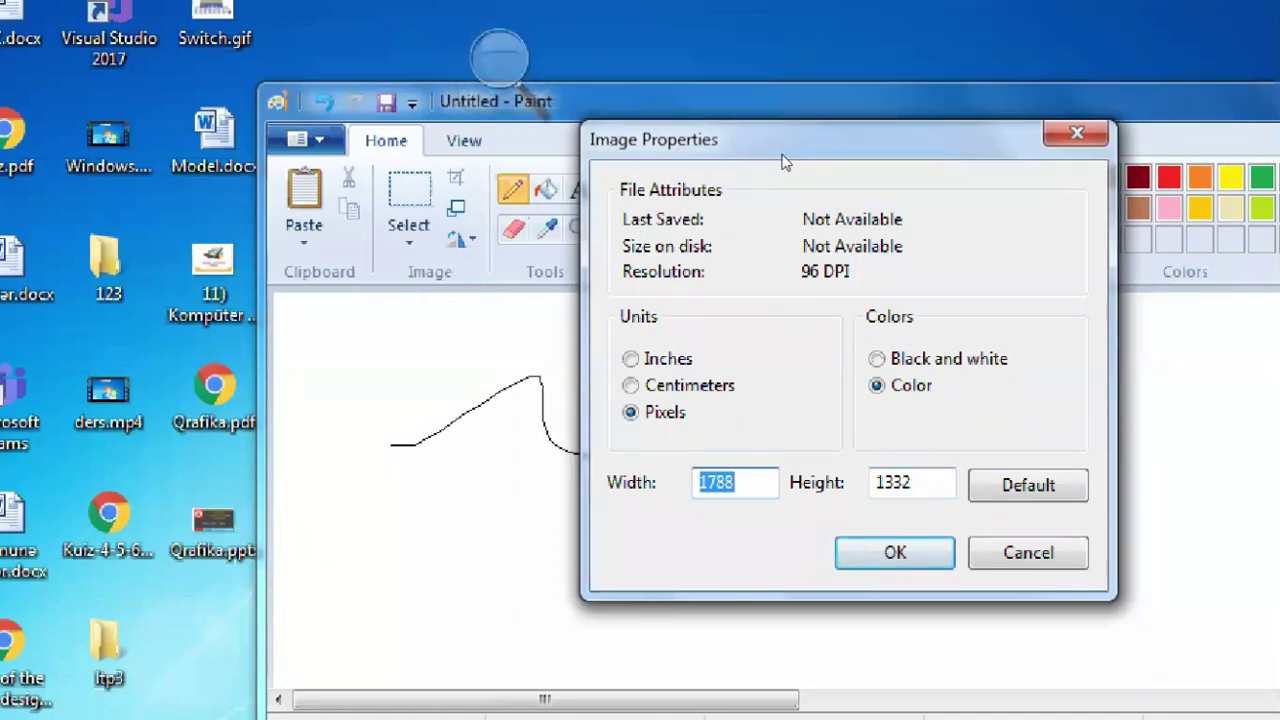
pyautogui.click(1077, 133)
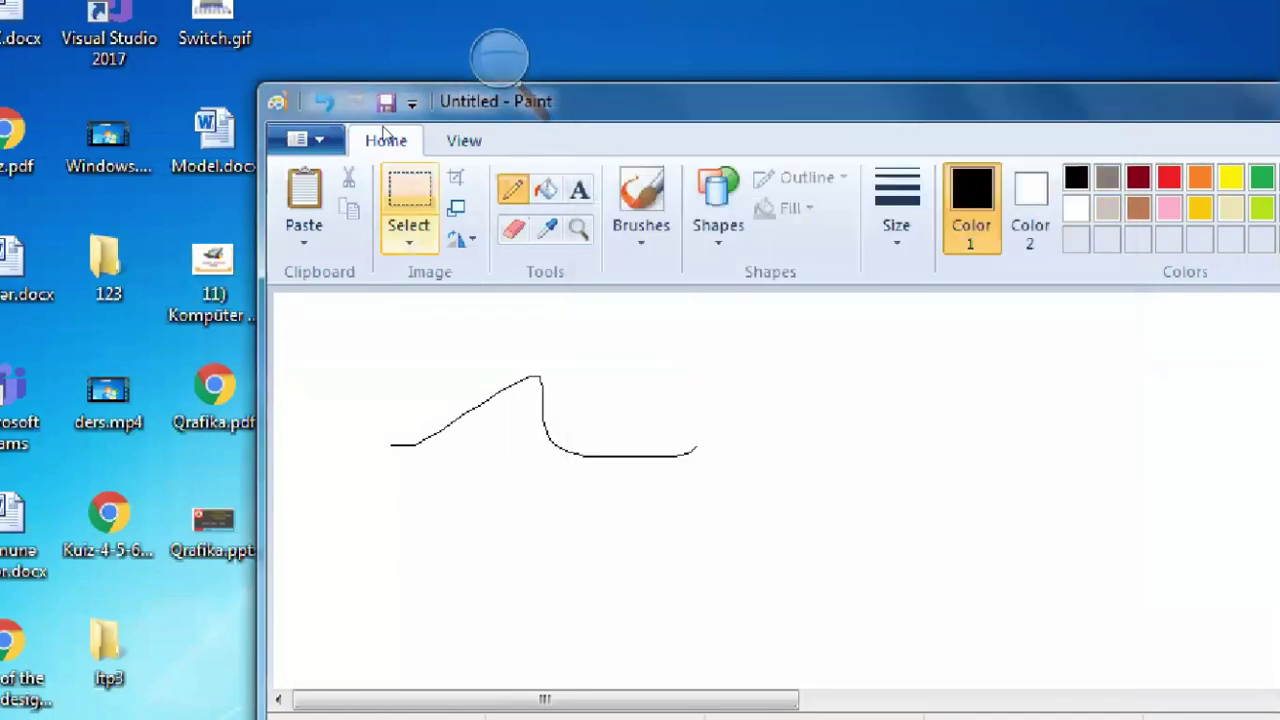
pyautogui.click(300, 140)
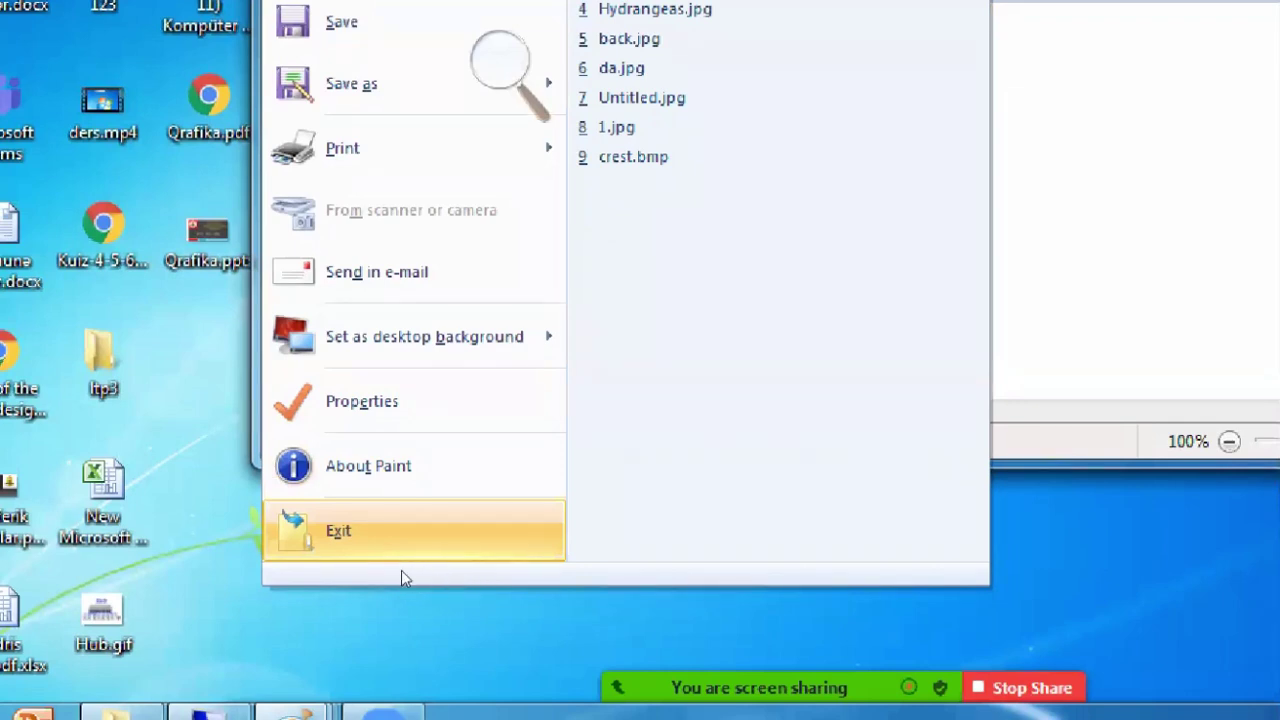
pyautogui.click(923, 317)
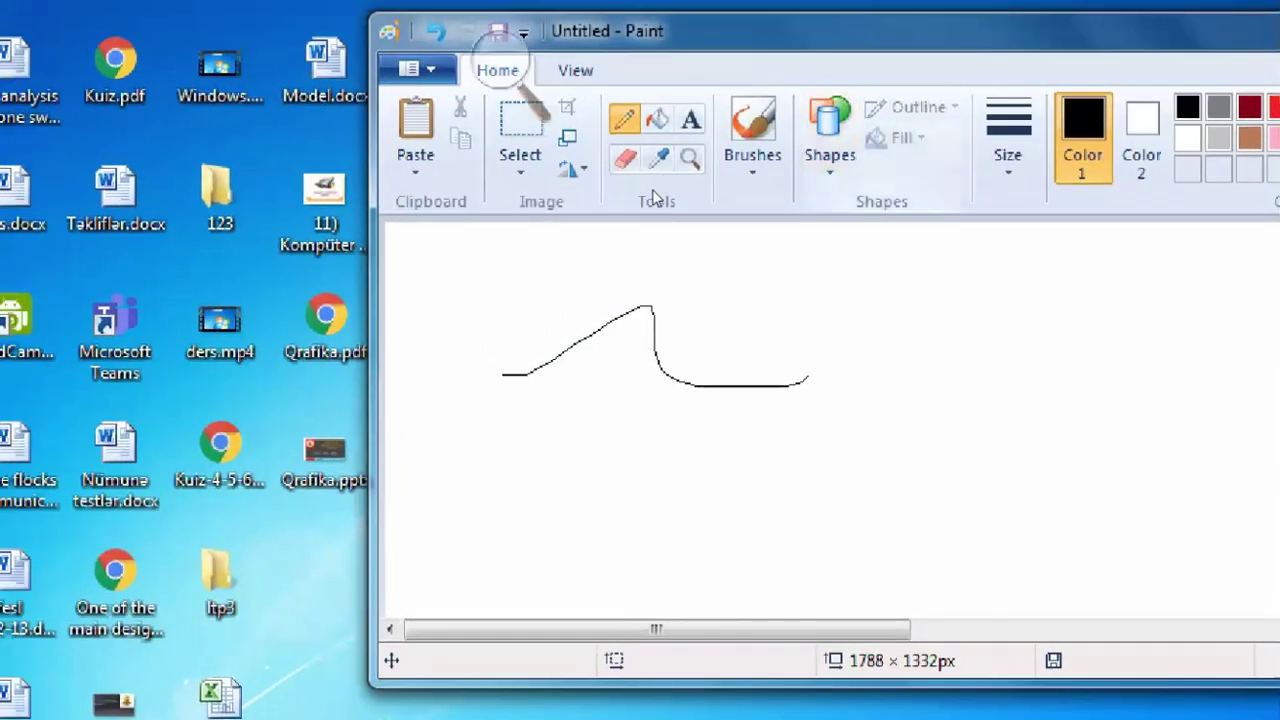
# Examine the Clipboard commands at 200% magnification, moving the Magnifier over the Shapes group, and return the magnification to 100%.
pyautogui.click(500, 62)
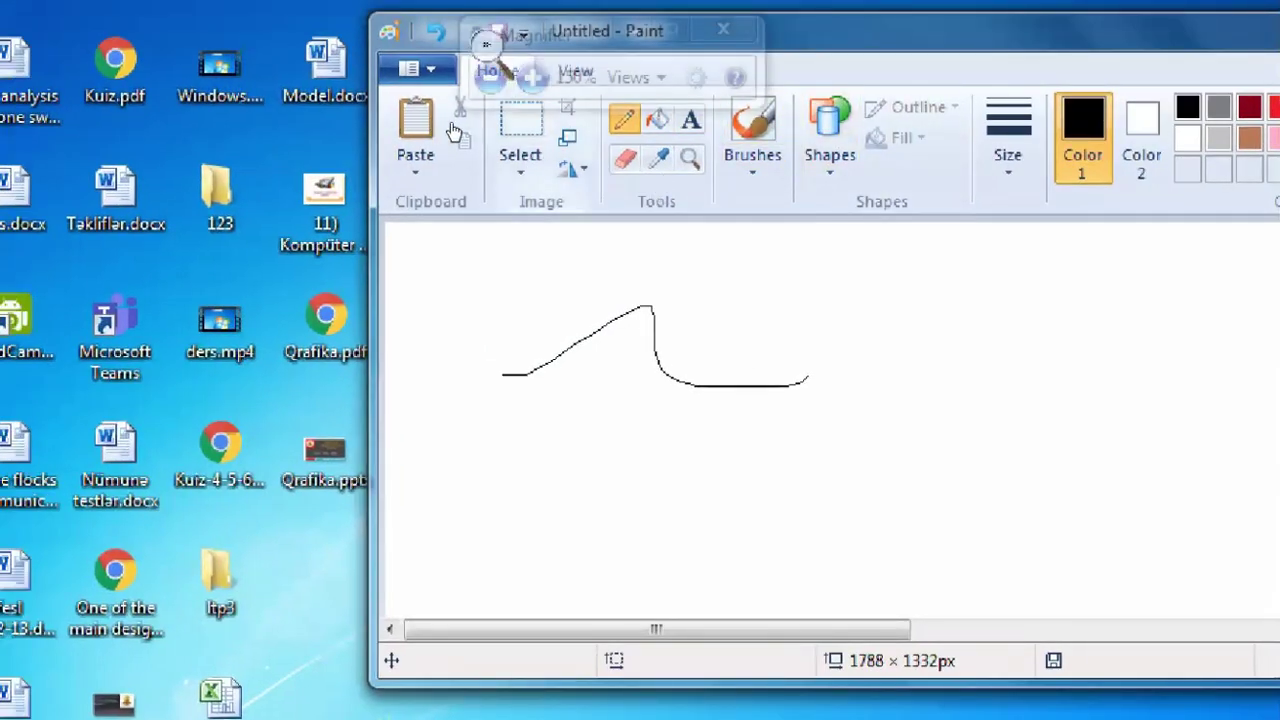
pyautogui.click(534, 77)
pyautogui.moveTo(524, 21); pyautogui.dragTo(930, 115)
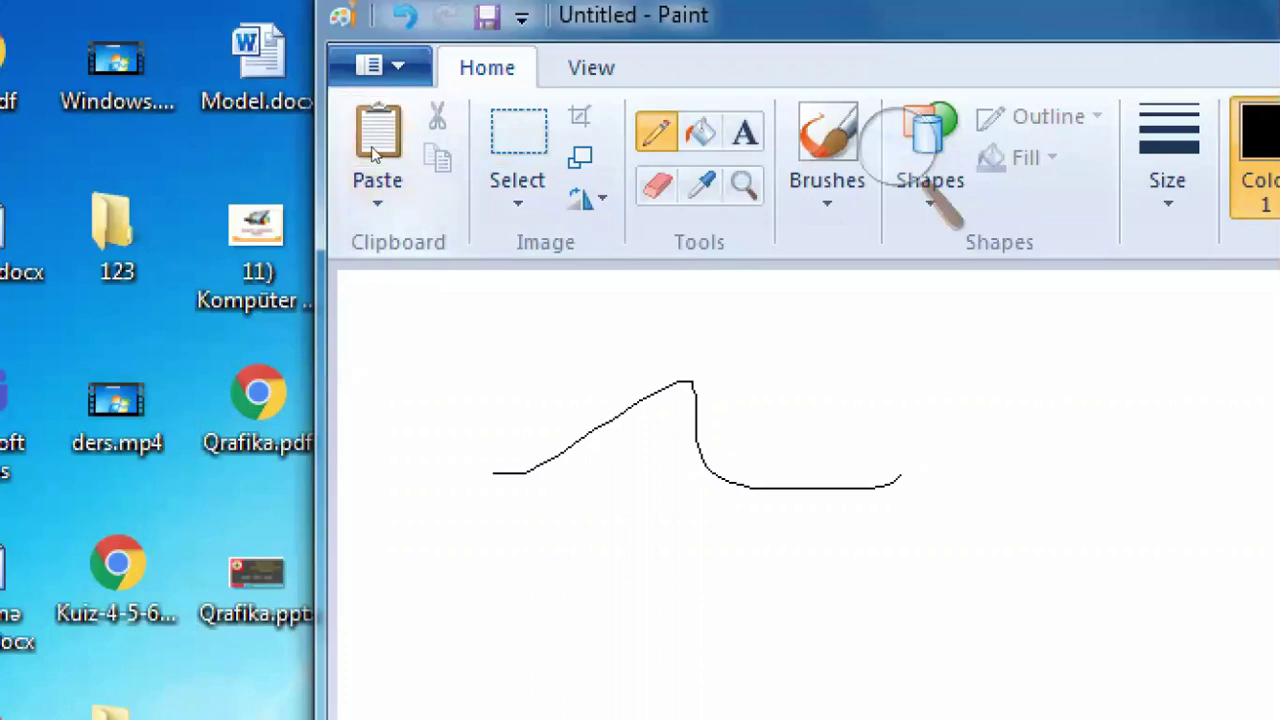
pyautogui.click(898, 145)
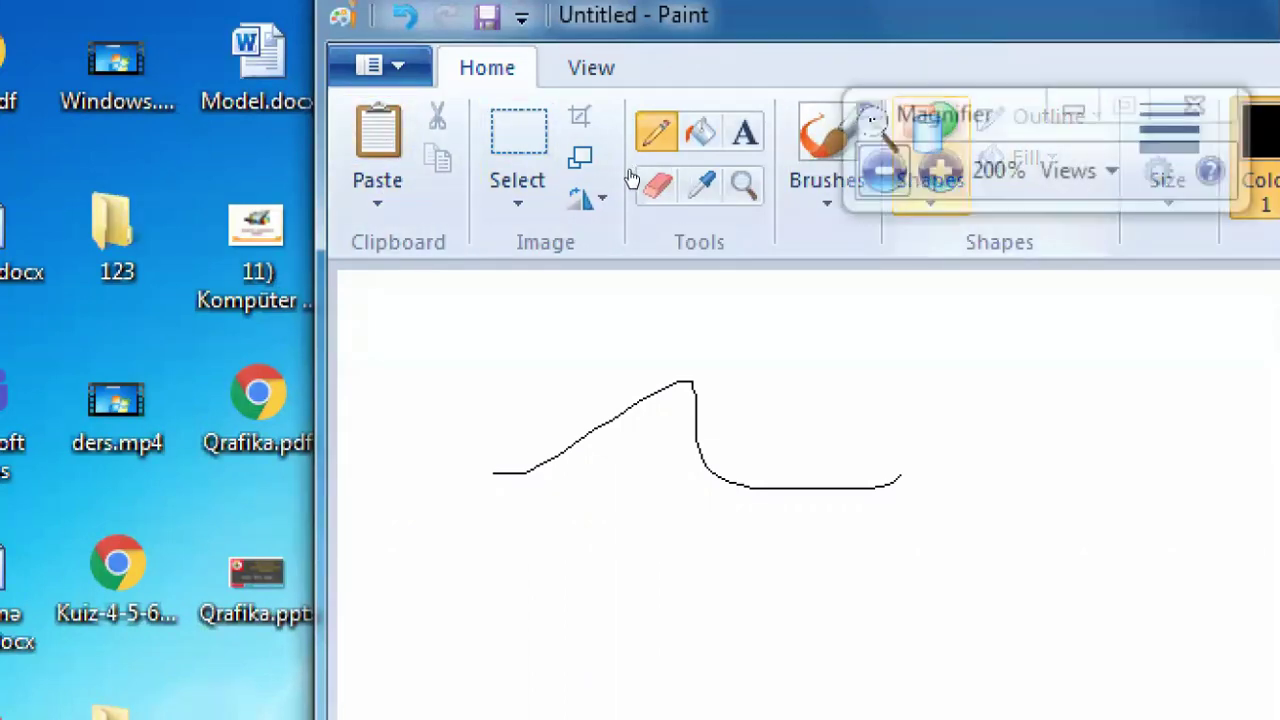
pyautogui.click(882, 169)
pyautogui.click(883, 169)
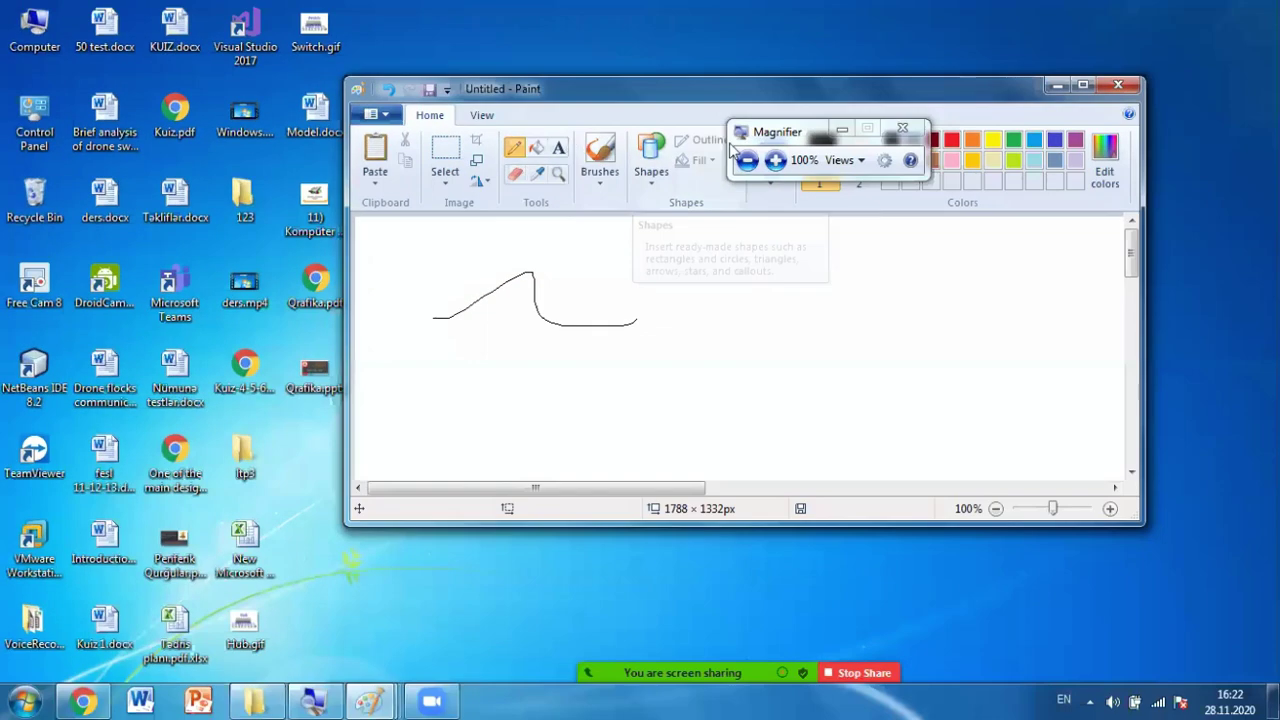
# Open Desert.jpg from the Sample Pictures folder, discarding the changes to Untitled, and return the screen magnification to 100%.
pyautogui.click(777, 161)
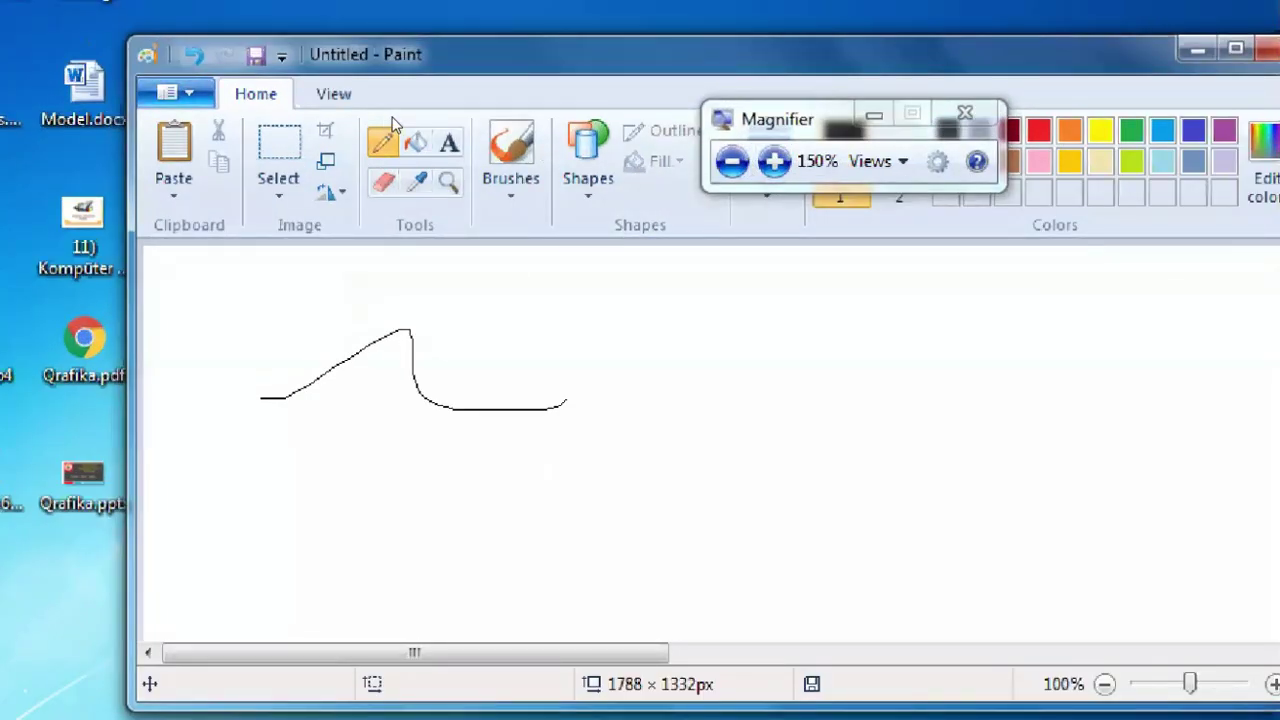
pyautogui.hotkey('alt', 'f')
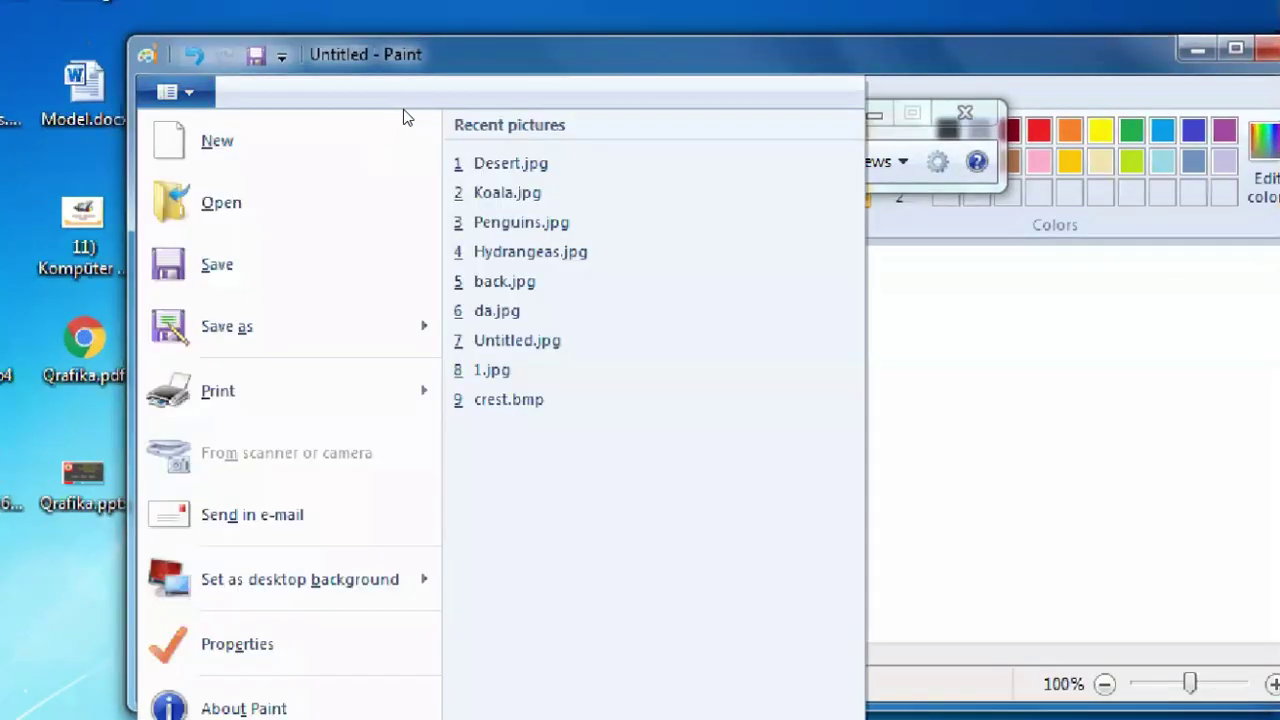
pyautogui.click(431, 193)
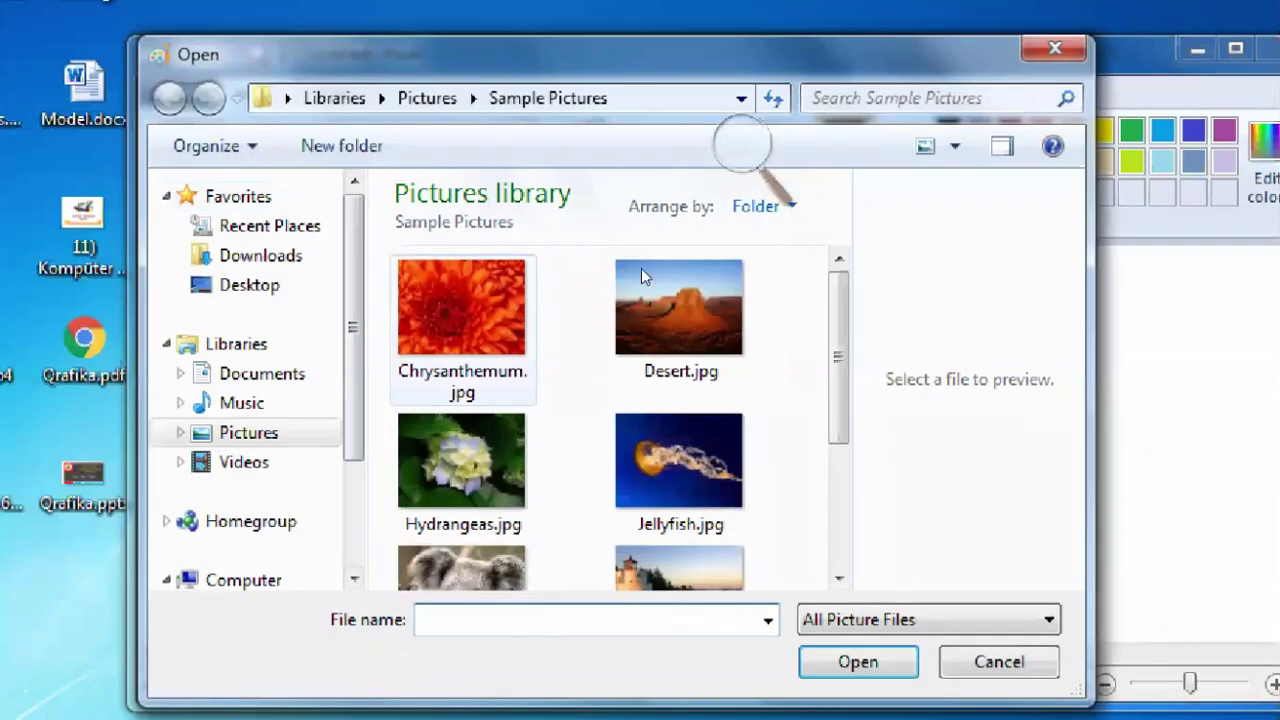
pyautogui.scroll(-1, 829, 320)
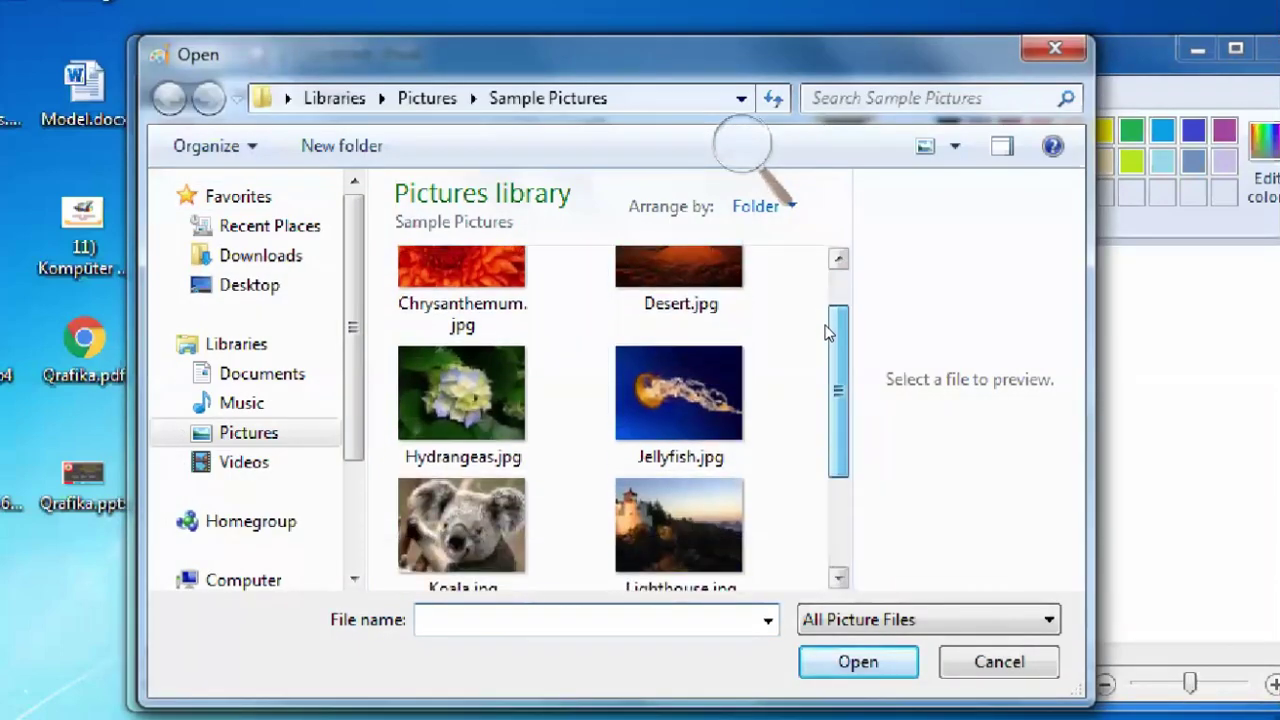
pyautogui.scroll(1, 829, 290)
pyautogui.click(738, 268)
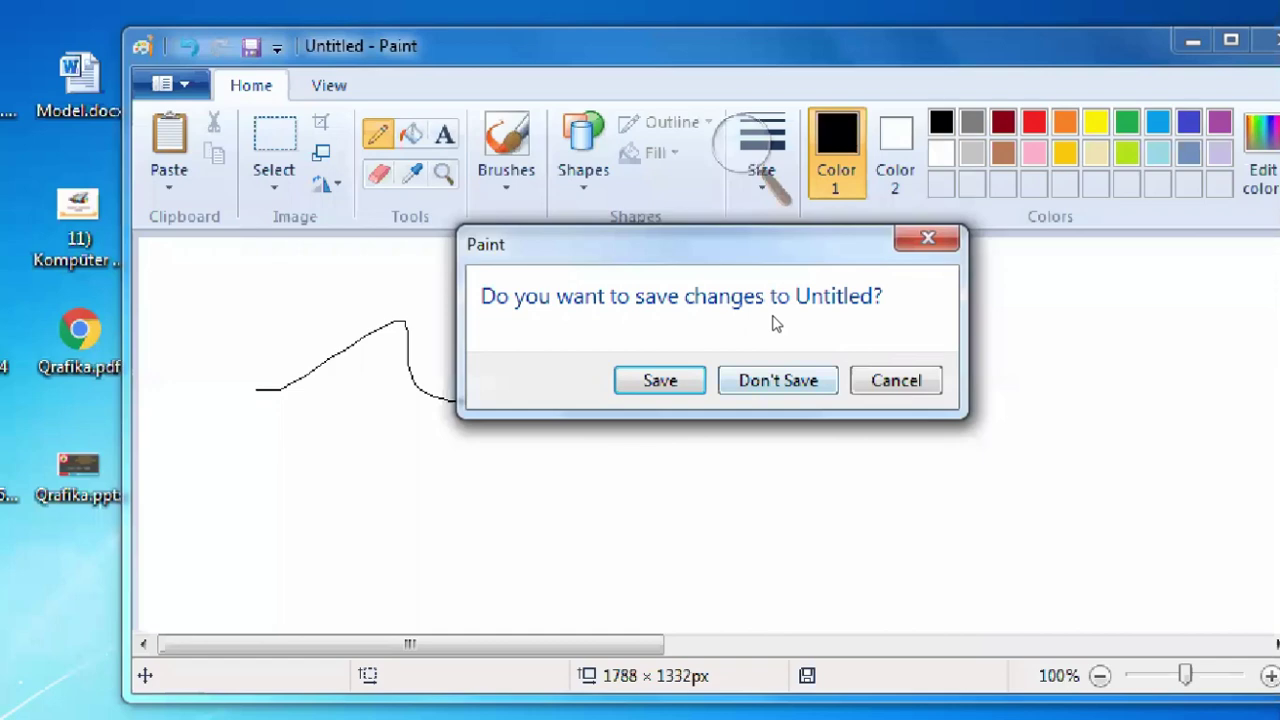
pyautogui.click(779, 381)
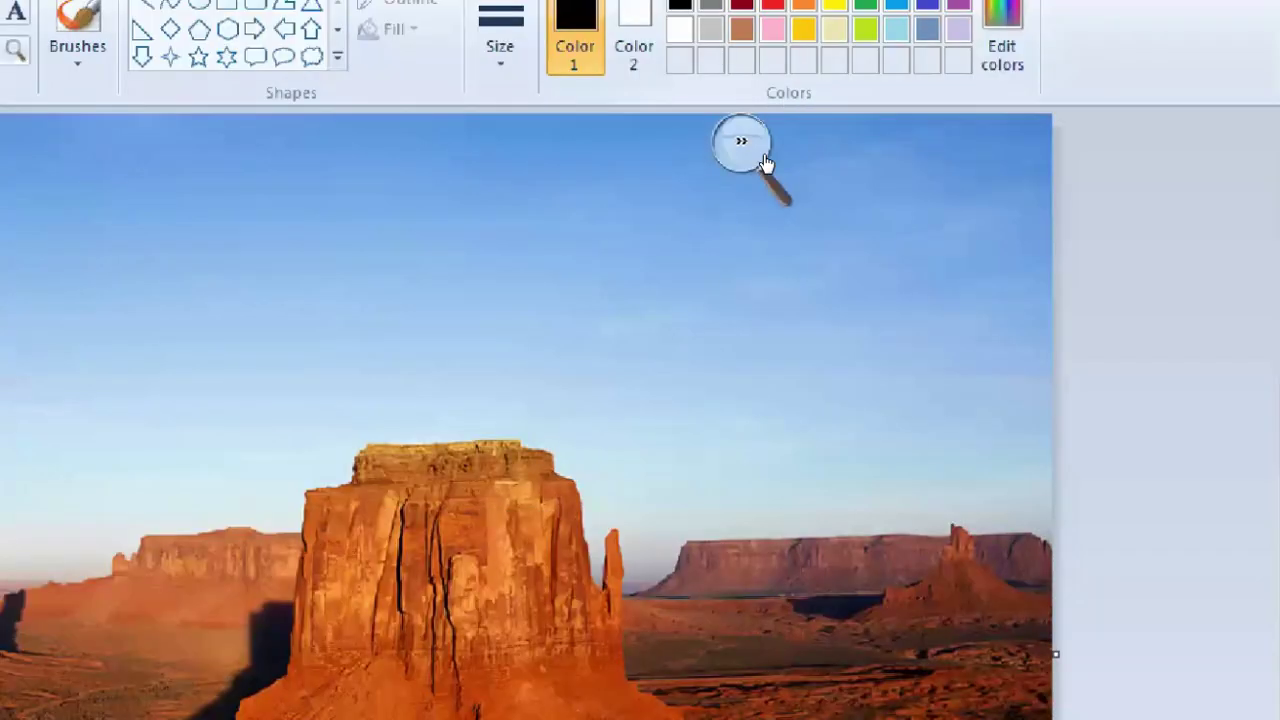
pyautogui.click(765, 157)
pyautogui.click(733, 161)
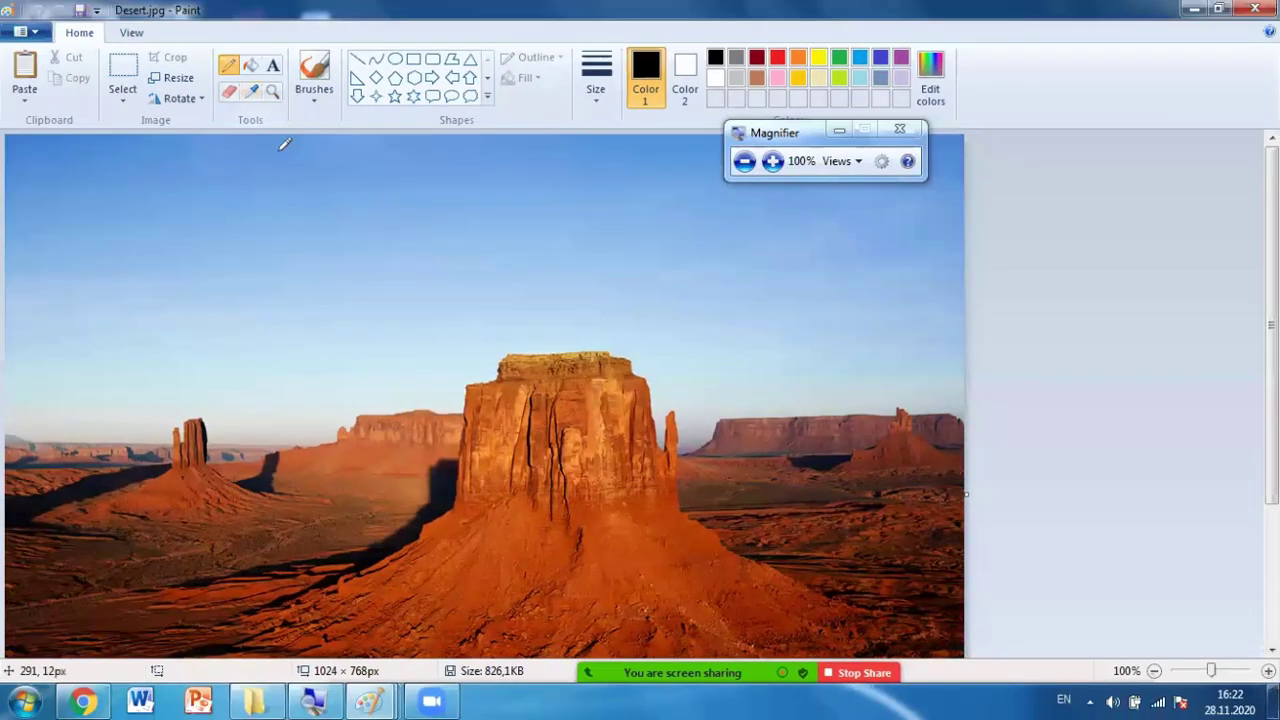
# Examine the Clipboard and Image commands at 150% and 200% screen magnification, and return the magnification to 100%.
pyautogui.click(772, 161)
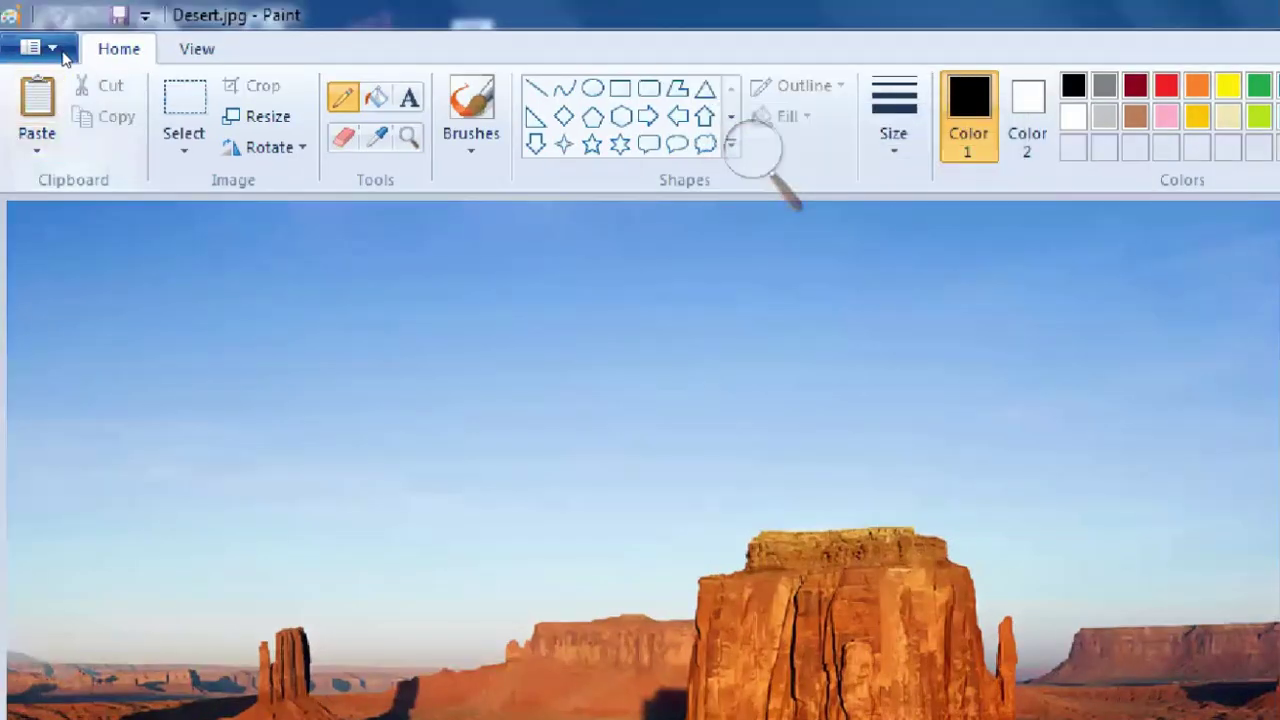
pyautogui.click(755, 150)
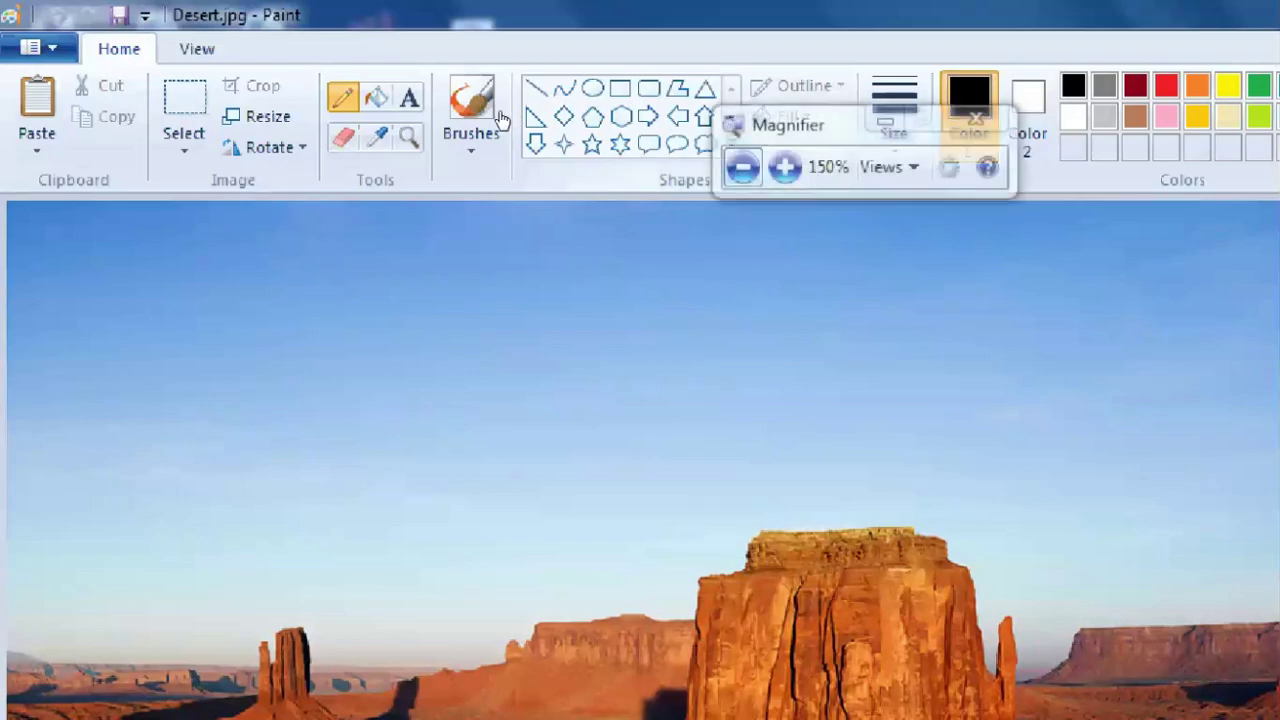
pyautogui.click(744, 166)
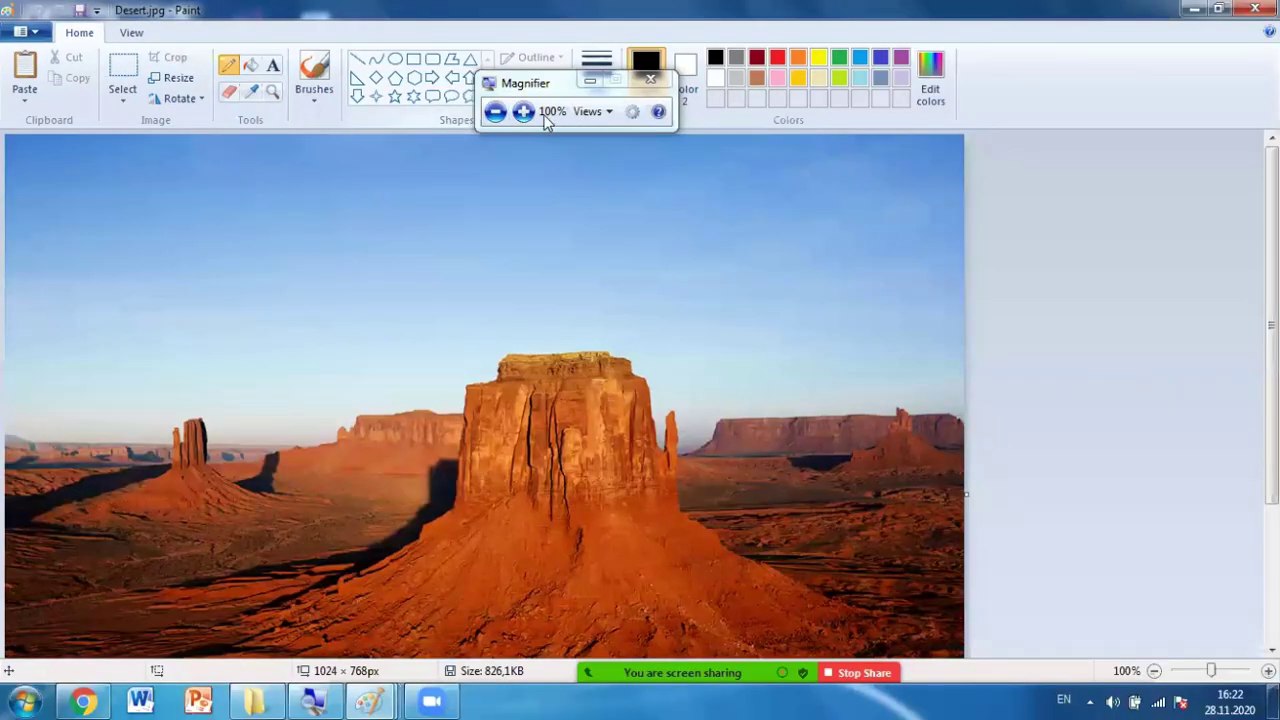
pyautogui.click(523, 111)
pyautogui.click(523, 111)
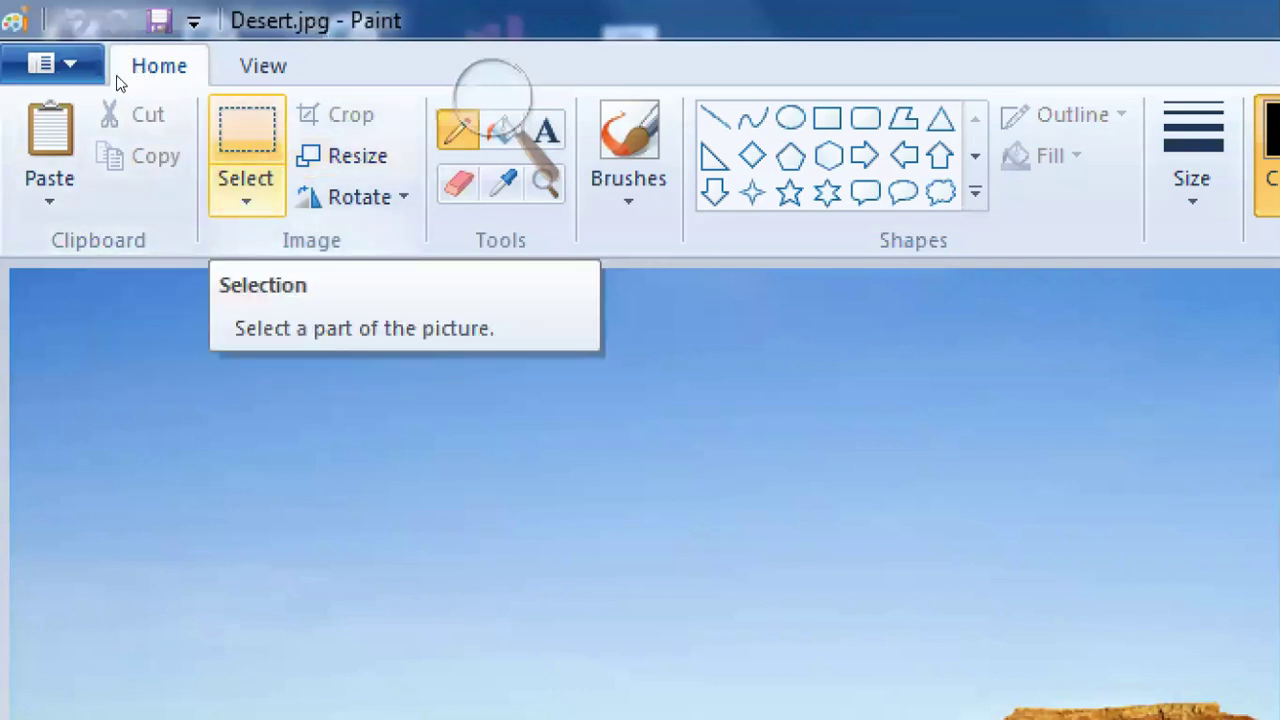
pyautogui.click(234, 70)
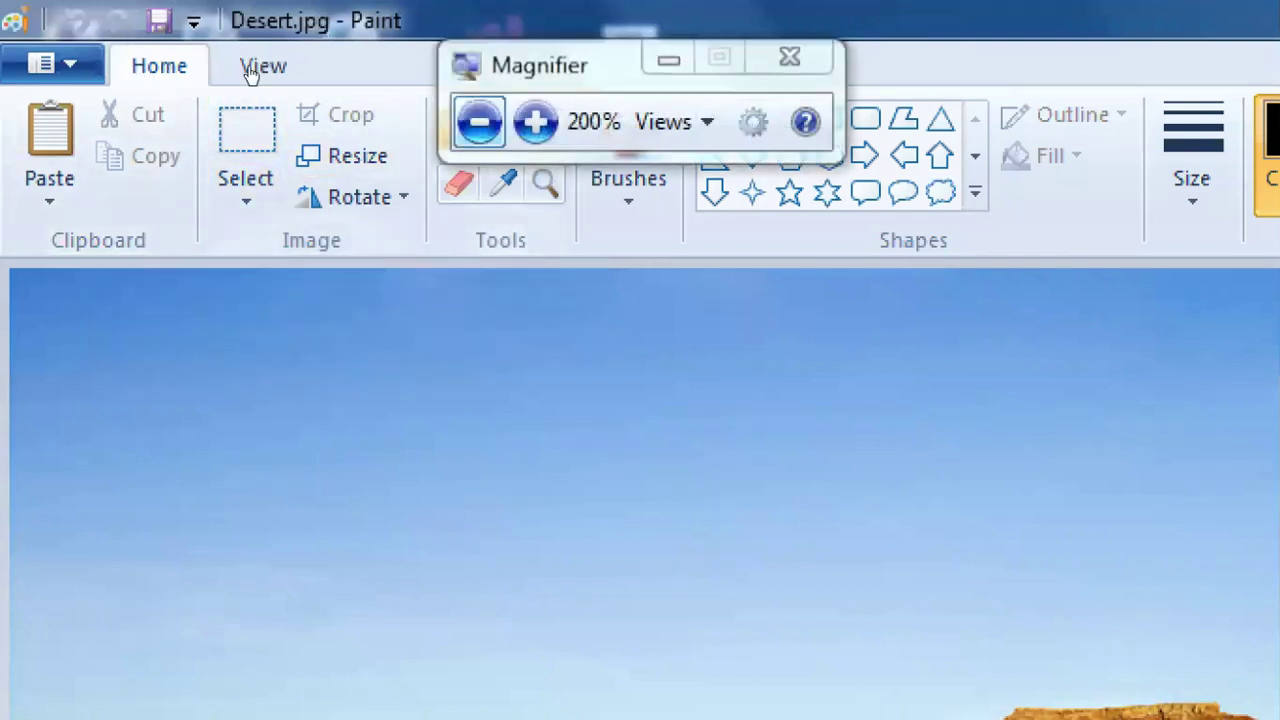
pyautogui.press('super+minus')
pyautogui.press('super+minus')
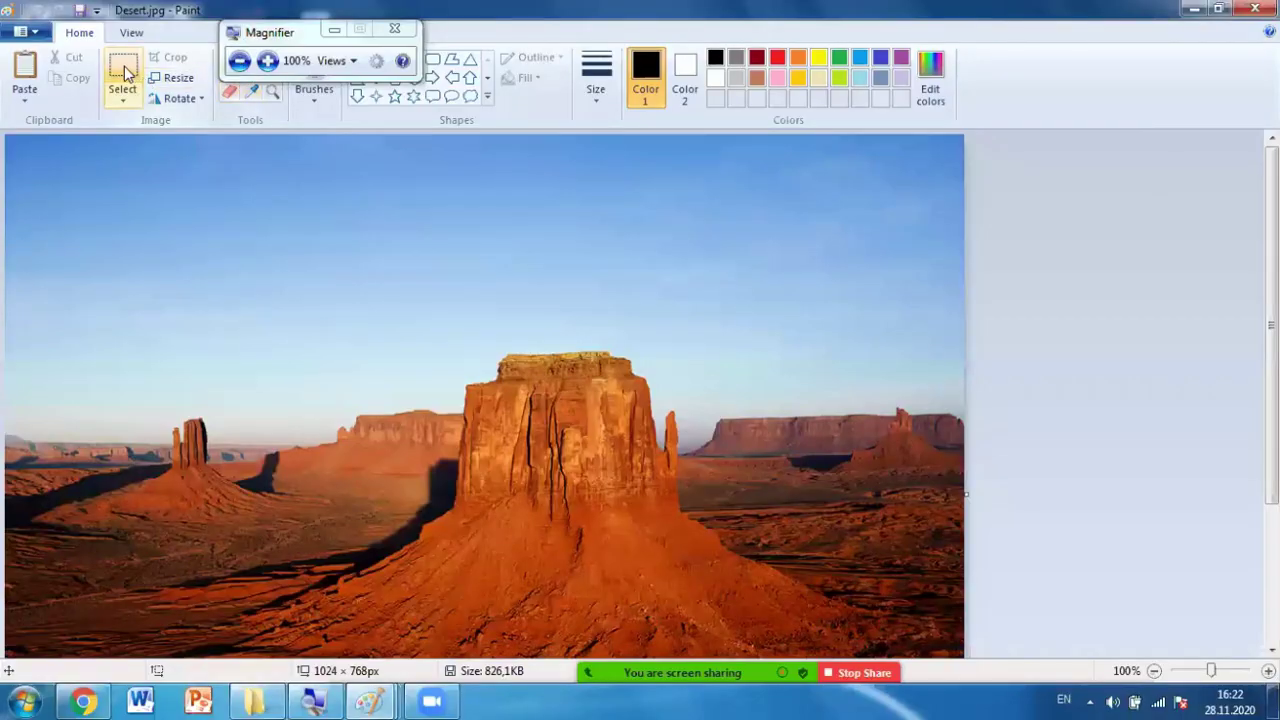
# Select a rectangular area of about 153 × 138 px around the small rock tower in Desert.jpg and magnify the screen to 200%.
pyautogui.click(126, 74)
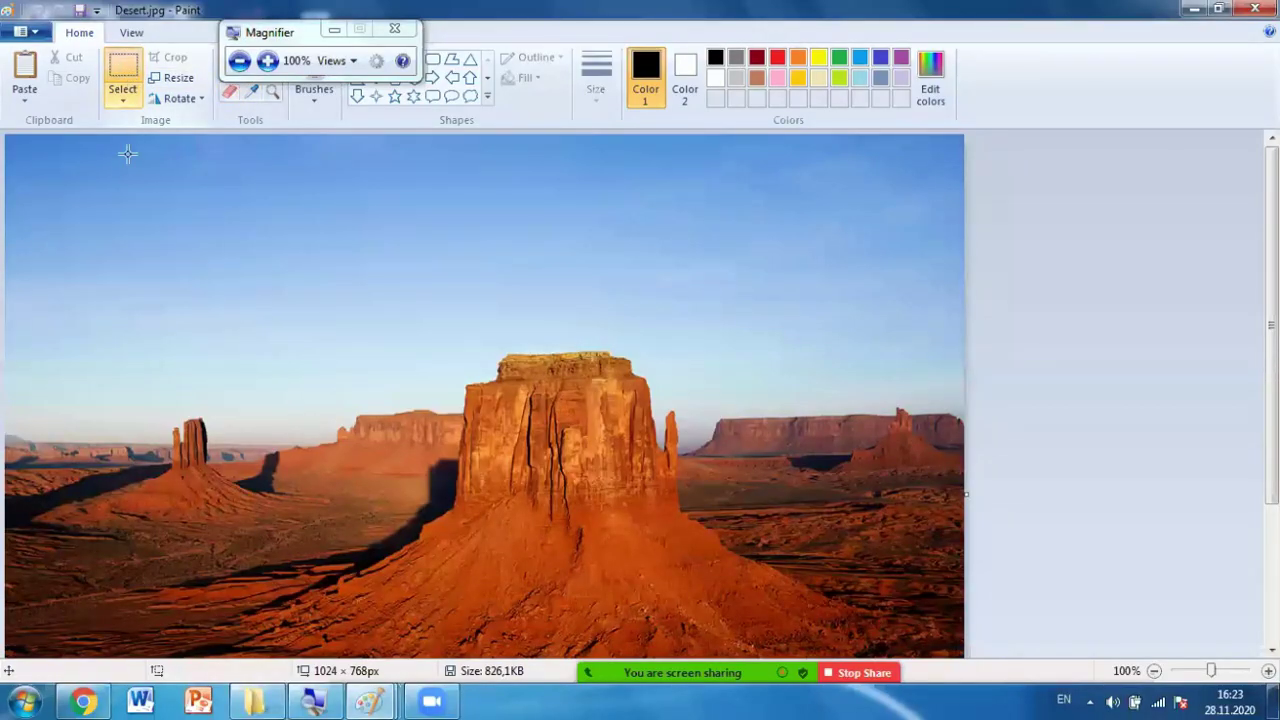
pyautogui.moveTo(112, 395); pyautogui.dragTo(255, 523)
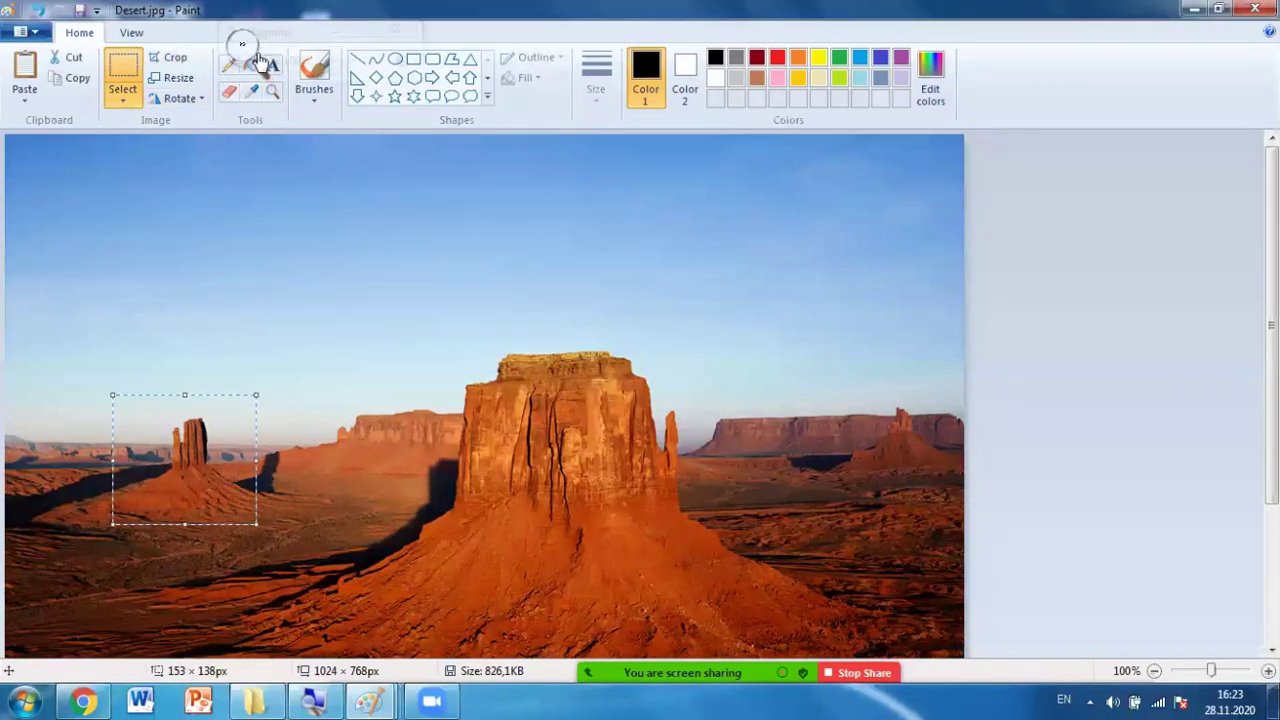
pyautogui.click(242, 44)
pyautogui.click(266, 57)
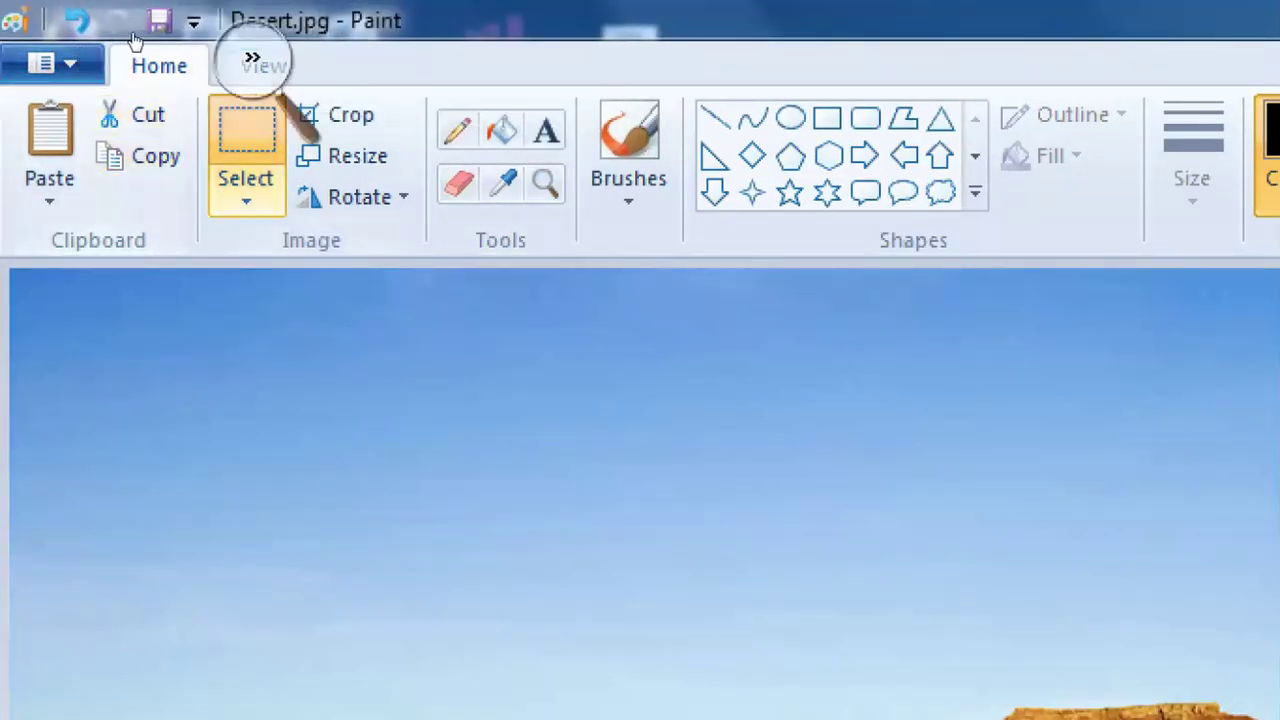
# Return the screen magnification to 100%, cut the selected rock tower, paste it into the sky, and undo the cut and paste.
pyautogui.click(252, 58)
pyautogui.click(214, 74)
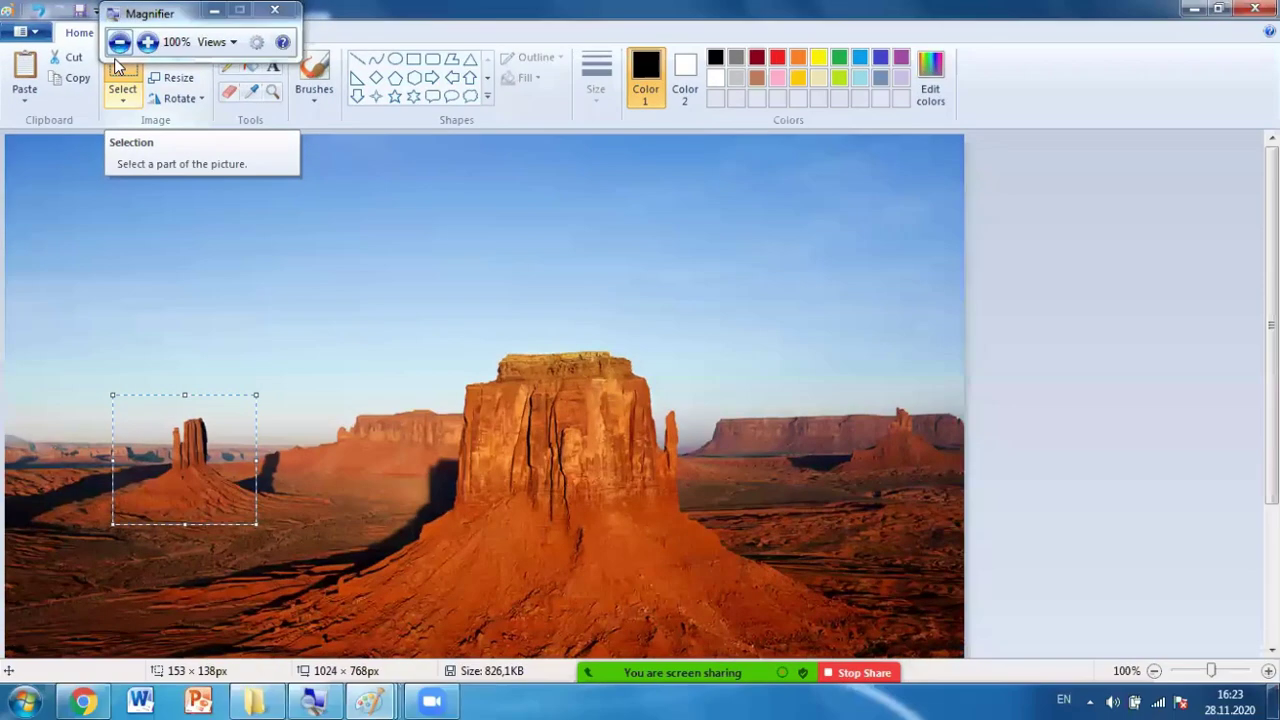
pyautogui.click(75, 56)
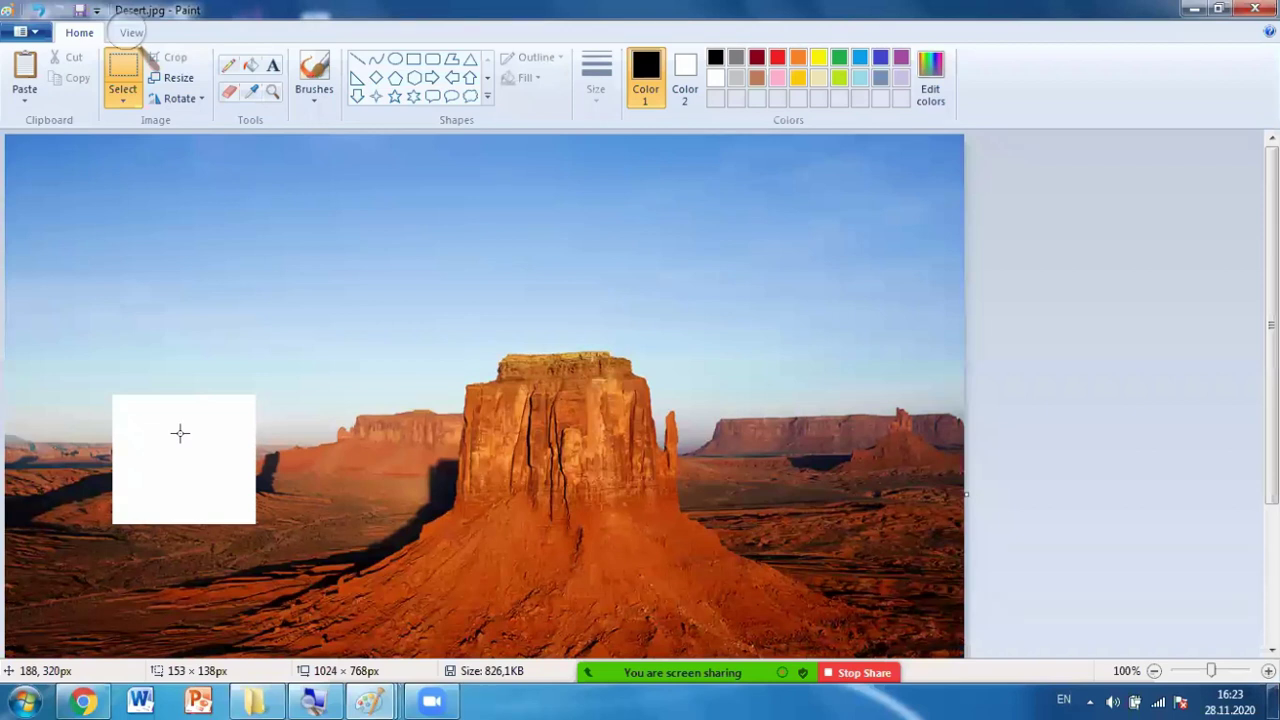
pyautogui.click(26, 66)
pyautogui.moveTo(84, 200); pyautogui.dragTo(276, 257)
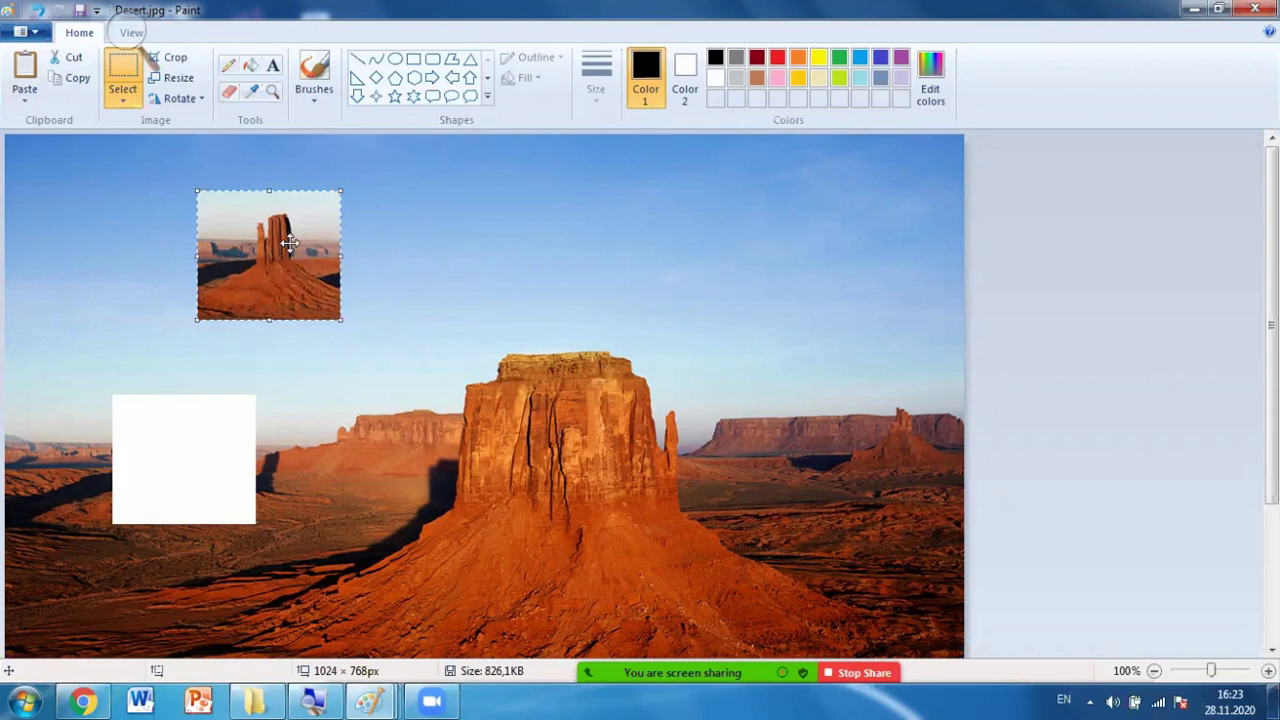
pyautogui.hotkey('ctrl', 'z')
pyautogui.hotkey('ctrl', 'z')
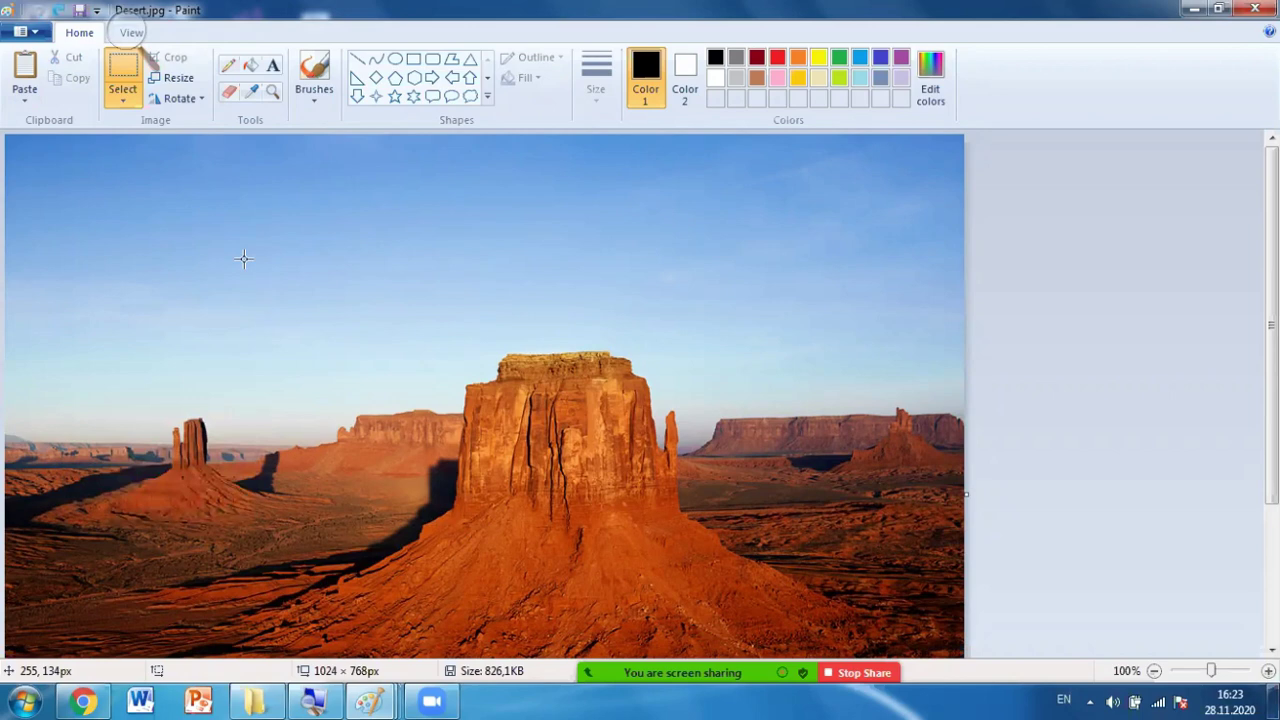
# Select a rectangular area of about 145 × 140 px around the small rock tower and copy it, leaving the magnification at 100%.
pyautogui.moveTo(114, 393); pyautogui.dragTo(250, 524)
pyautogui.click(125, 31)
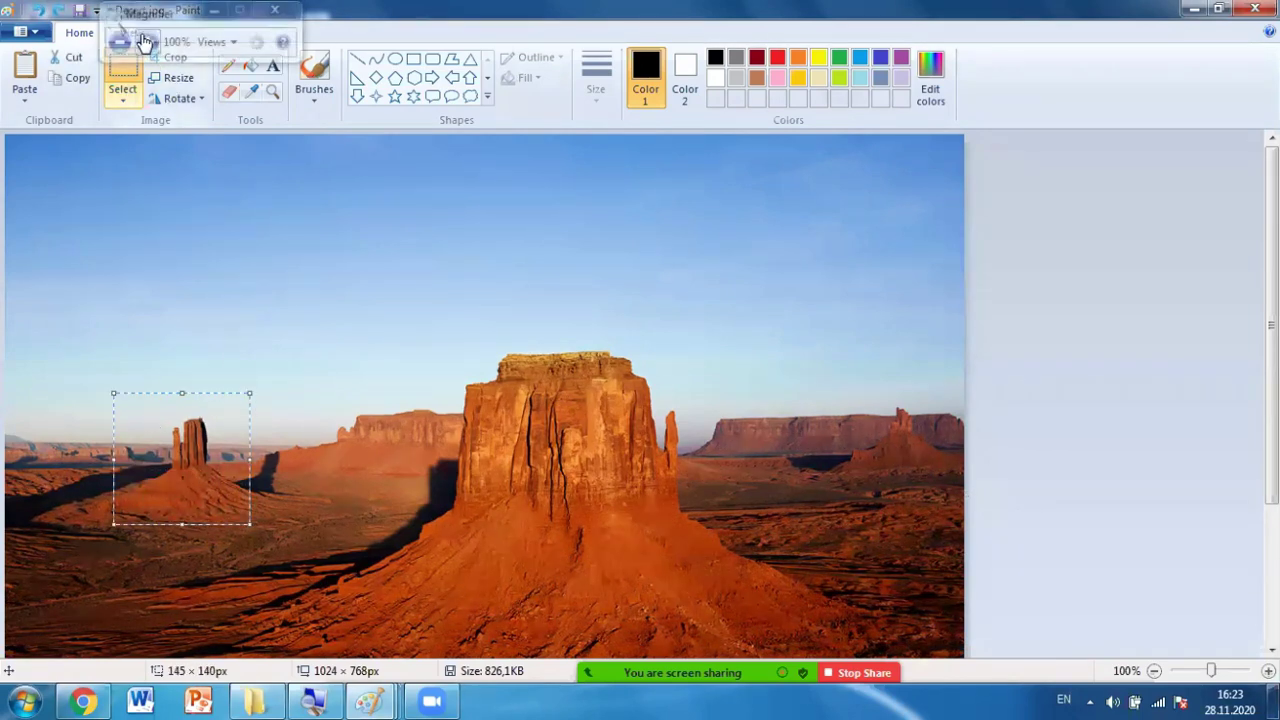
pyautogui.click(145, 42)
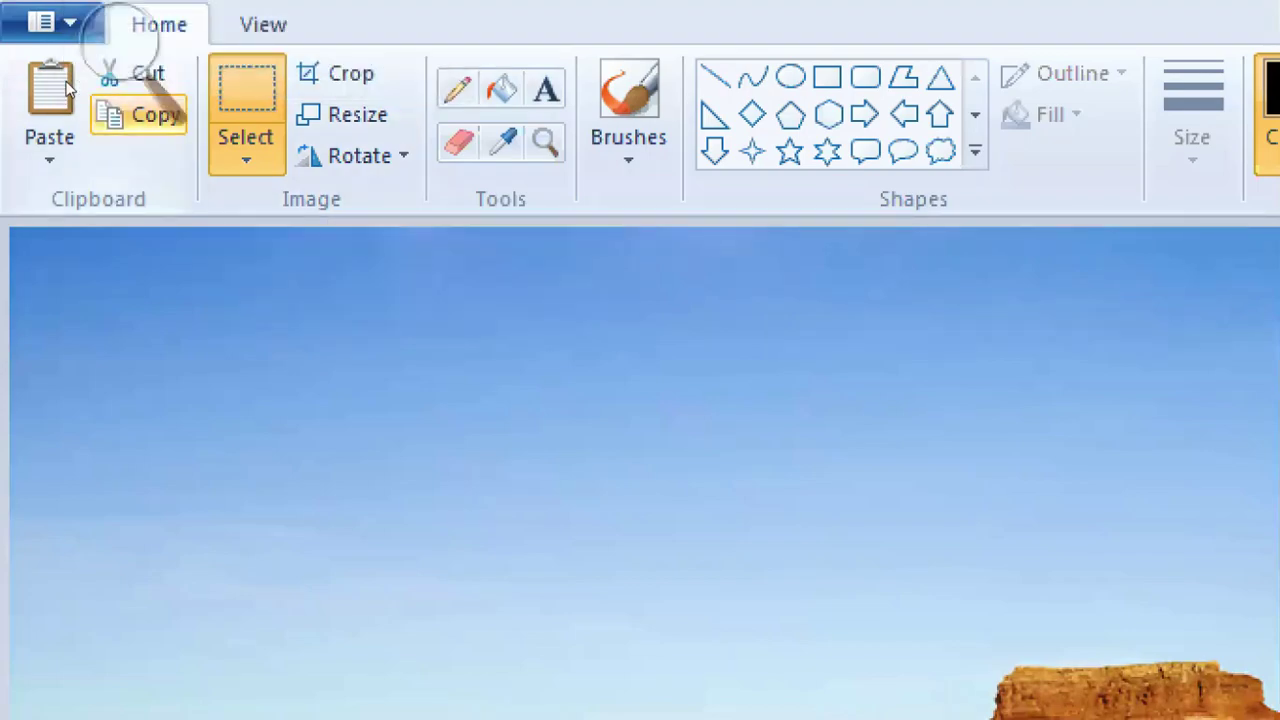
pyautogui.click(54, 50)
pyautogui.click(54, 52)
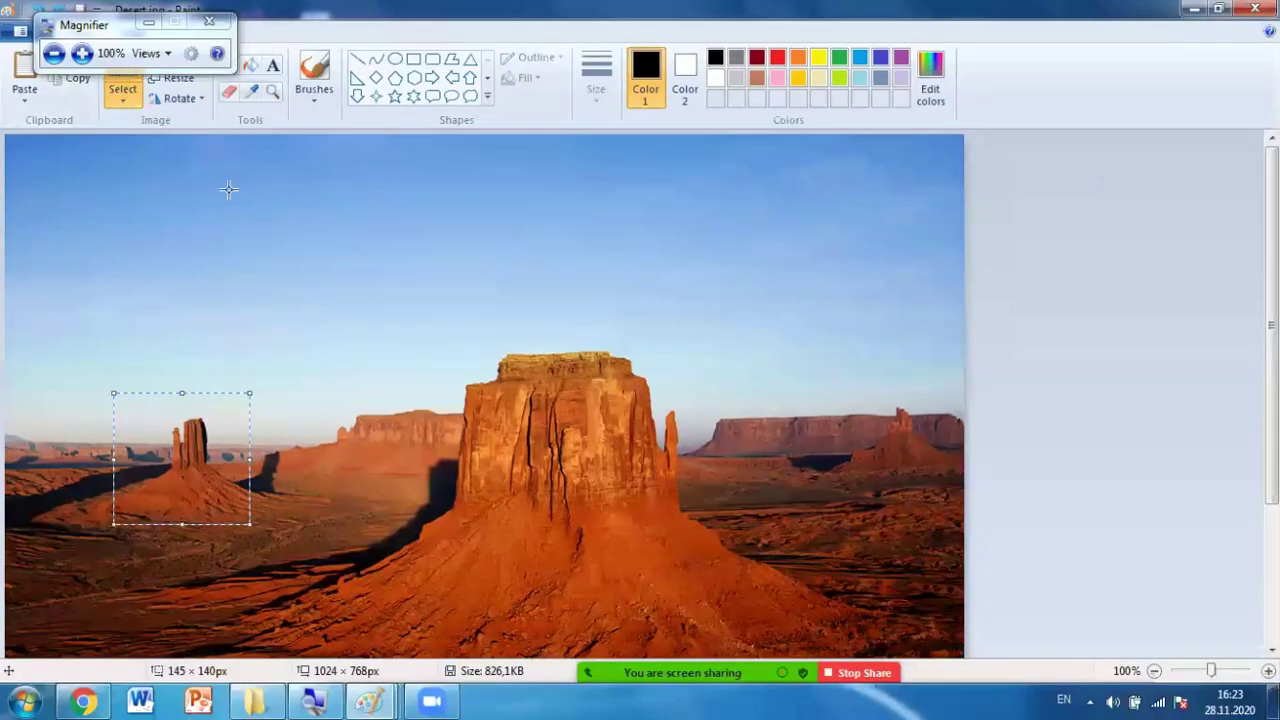
# Magnify the screen to 150%, paste the copied rock tower, and place it between the original tower and the large butte.
pyautogui.moveTo(100, 26); pyautogui.dragTo(258, 40)
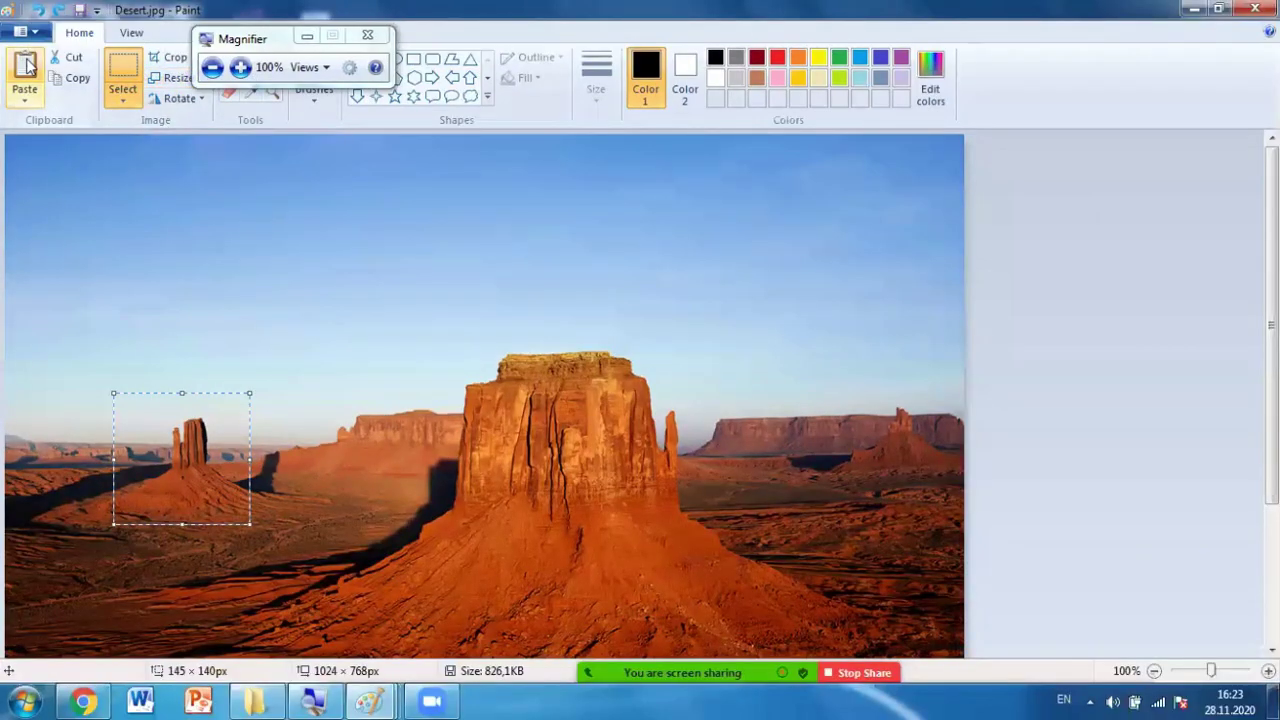
pyautogui.click(232, 69)
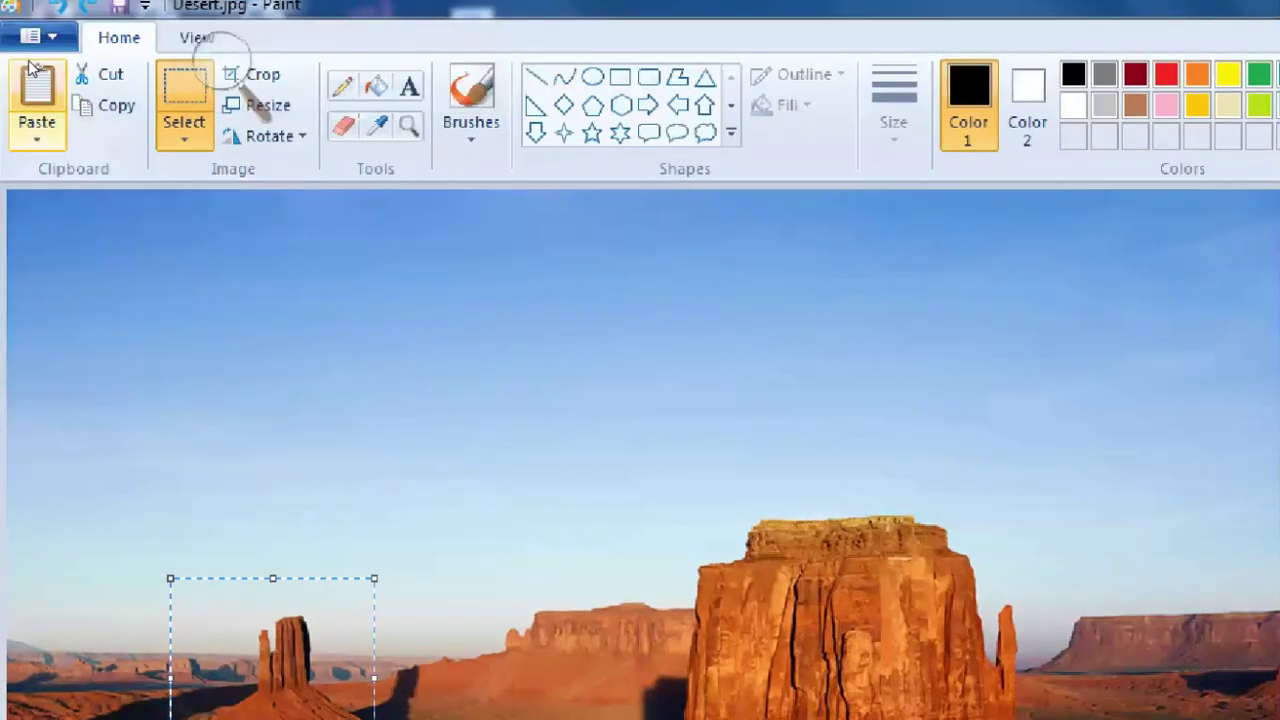
pyautogui.click(223, 50)
pyautogui.moveTo(128, 210); pyautogui.dragTo(360, 310)
pyautogui.moveTo(250, 300); pyautogui.dragTo(368, 464)
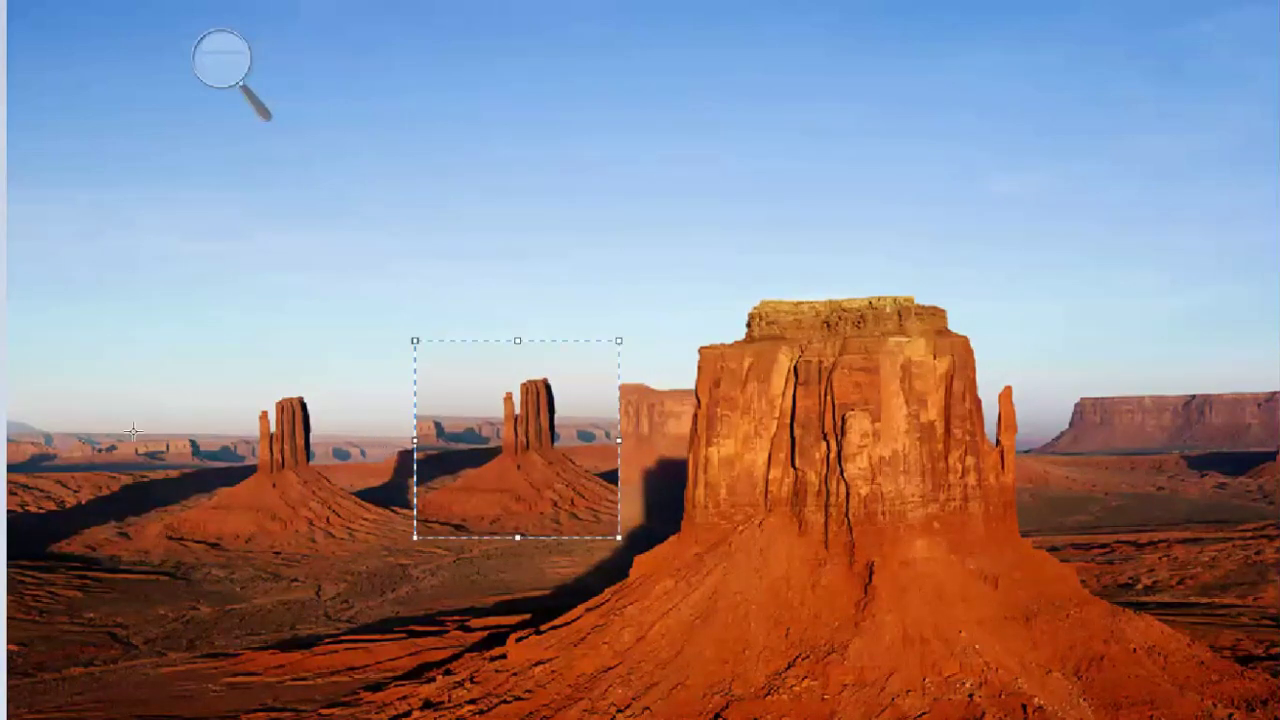
# Return the screen magnification to 100% and paste the koala picture from the Sample Pictures folder into Desert.jpg.
pyautogui.click(146, 203)
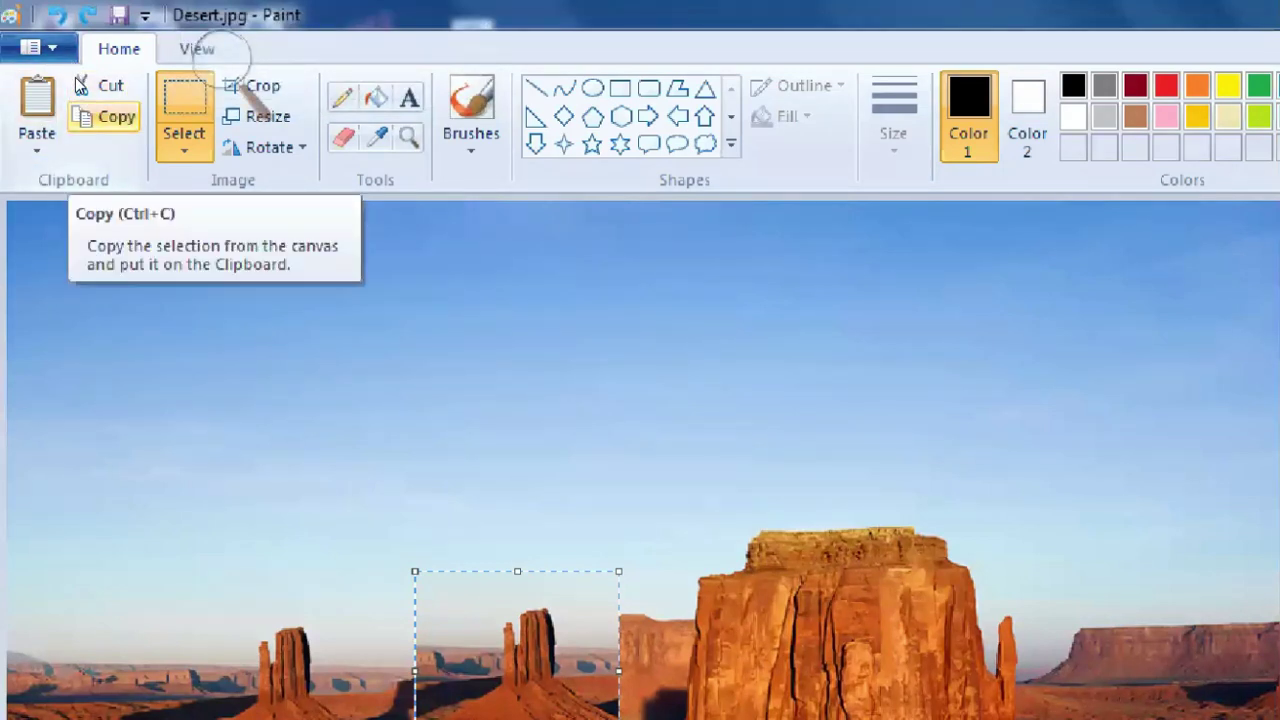
pyautogui.click(27, 110)
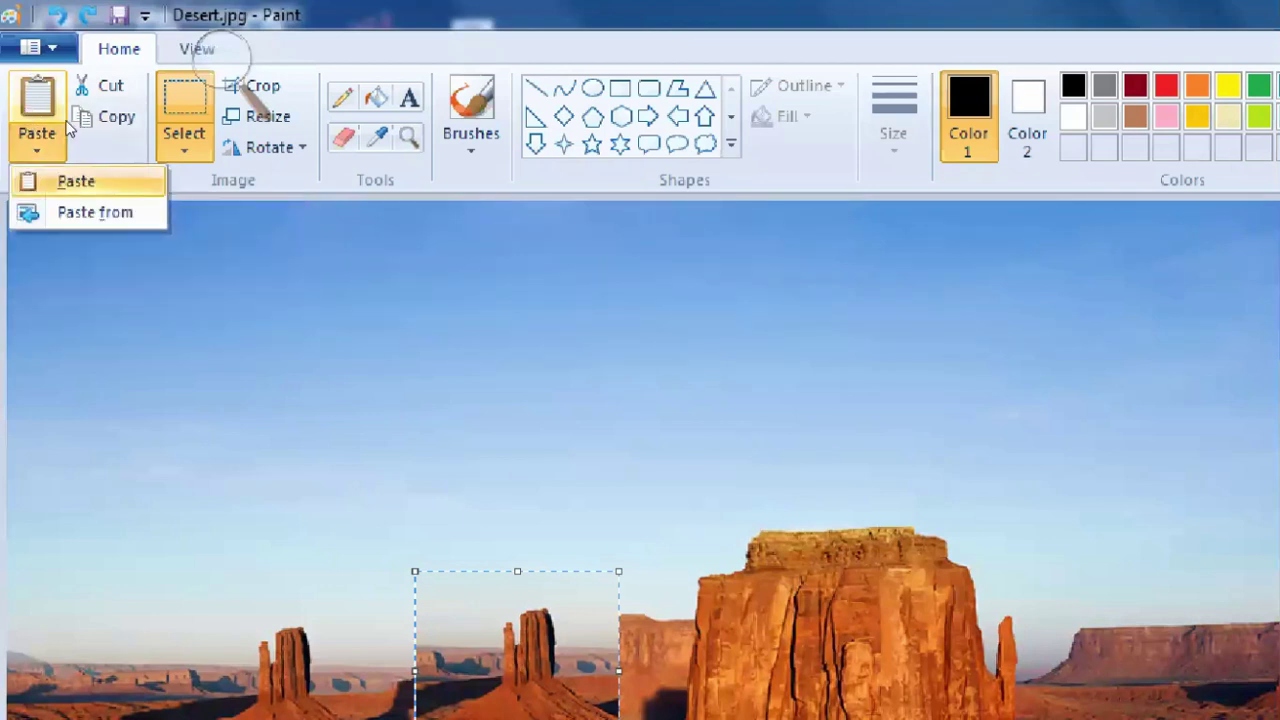
pyautogui.click(219, 57)
pyautogui.click(180, 66)
pyautogui.click(28, 99)
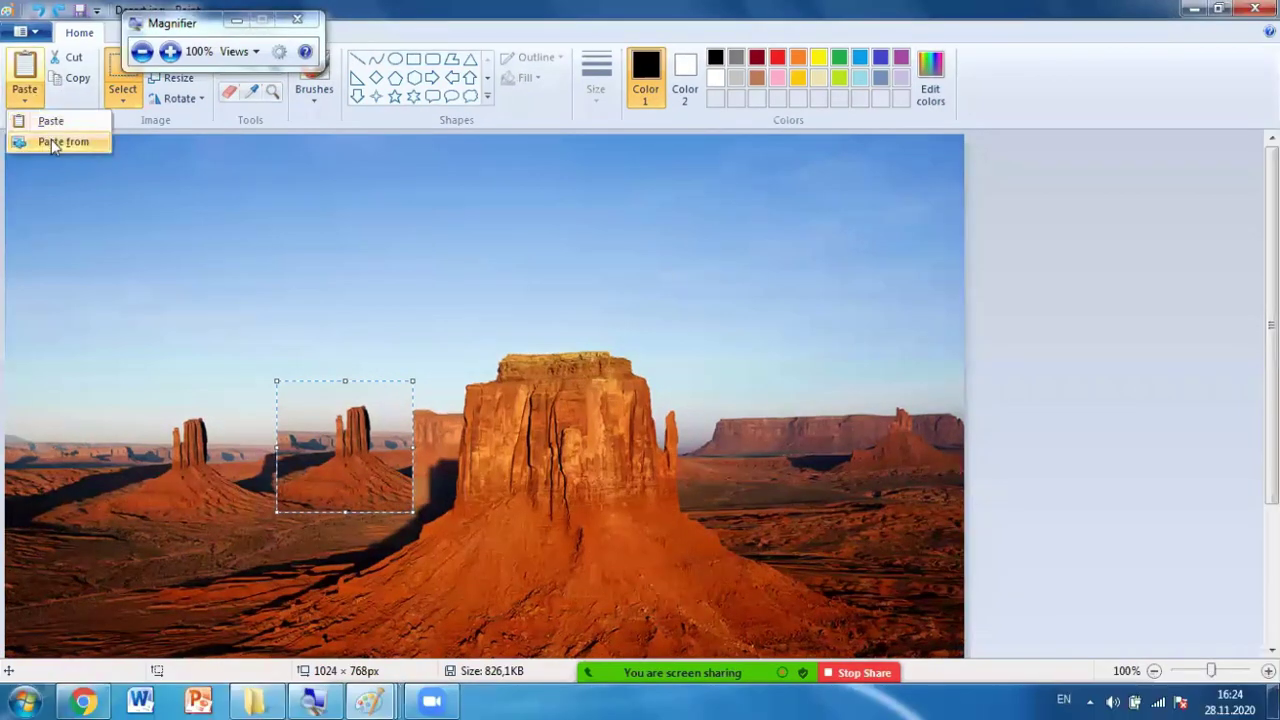
pyautogui.click(58, 142)
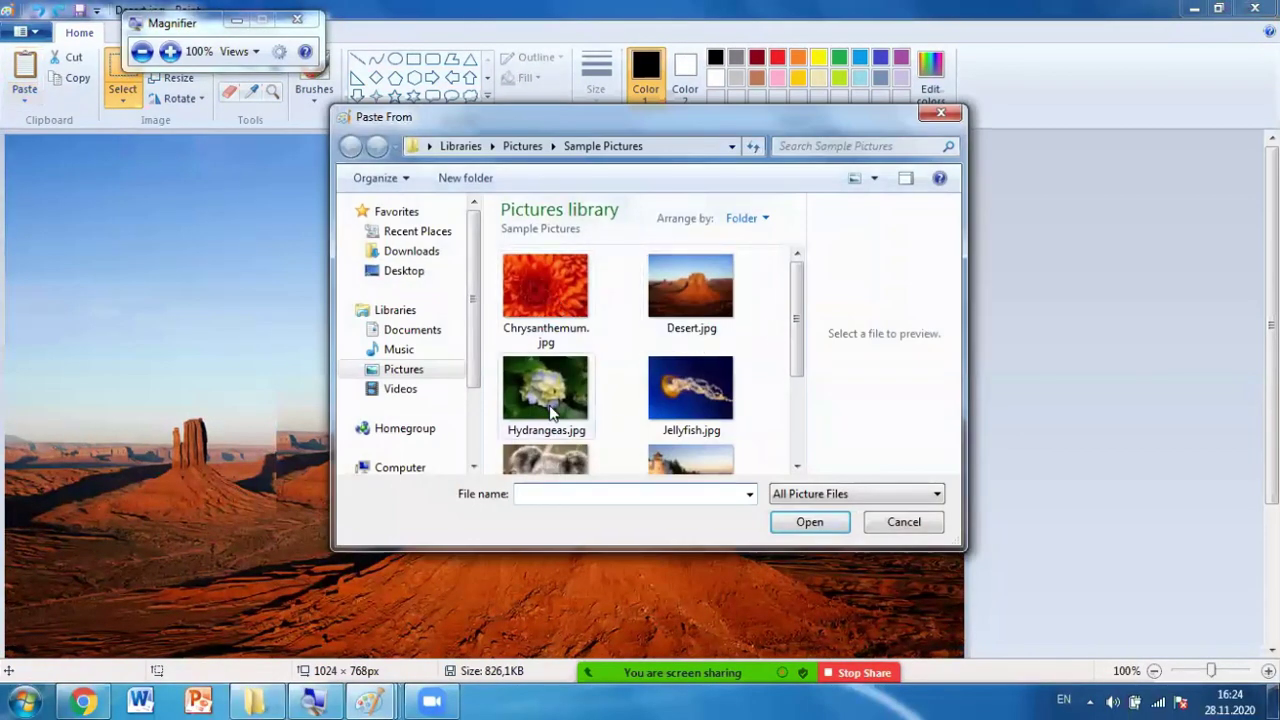
pyautogui.doubleClick(556, 460)
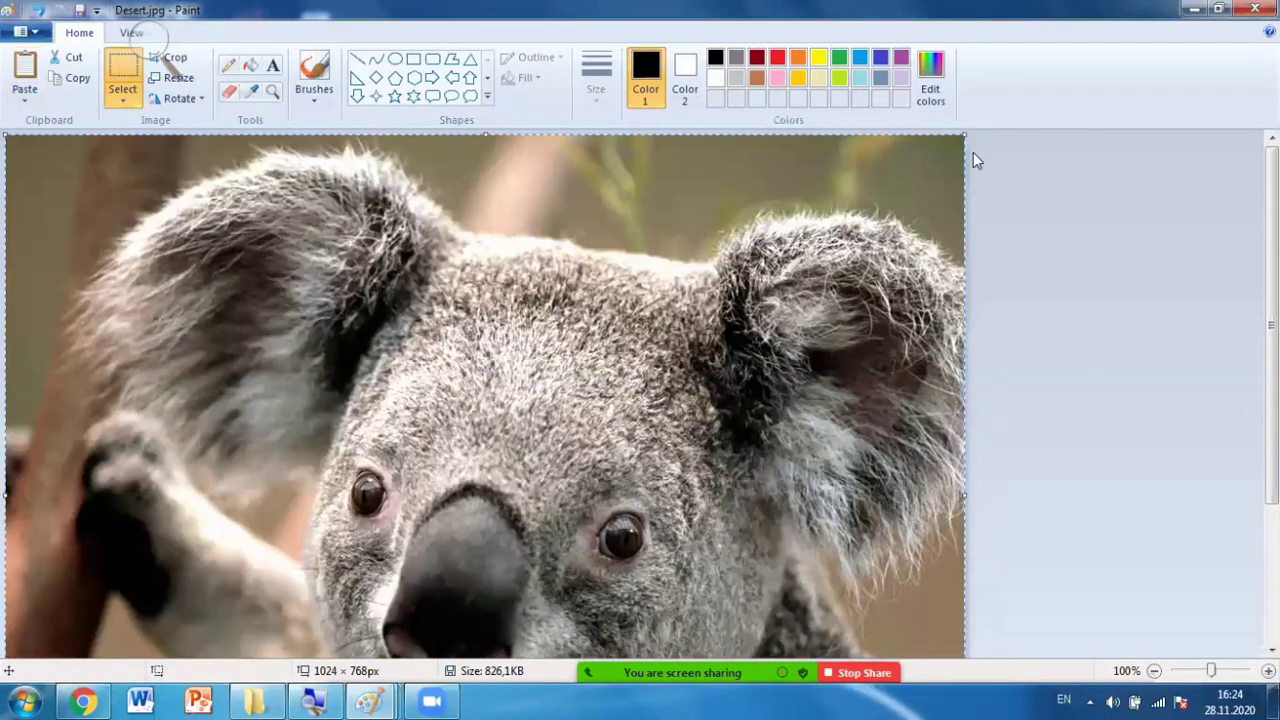
# Shrink the pasted koala picture to about 460 × 456 px and delete it from the canvas.
pyautogui.moveTo(896, 186); pyautogui.dragTo(678, 310)
pyautogui.moveTo(398, 433); pyautogui.dragTo(603, 294)
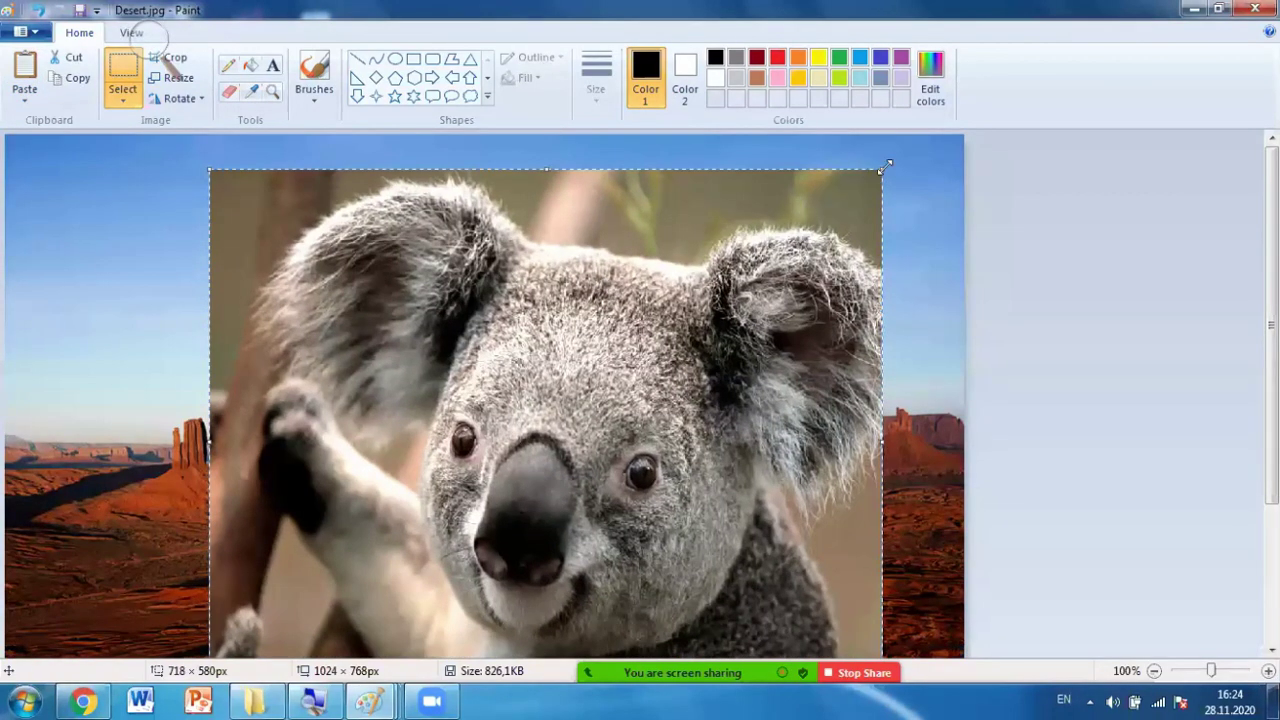
pyautogui.moveTo(886, 165); pyautogui.dragTo(640, 286)
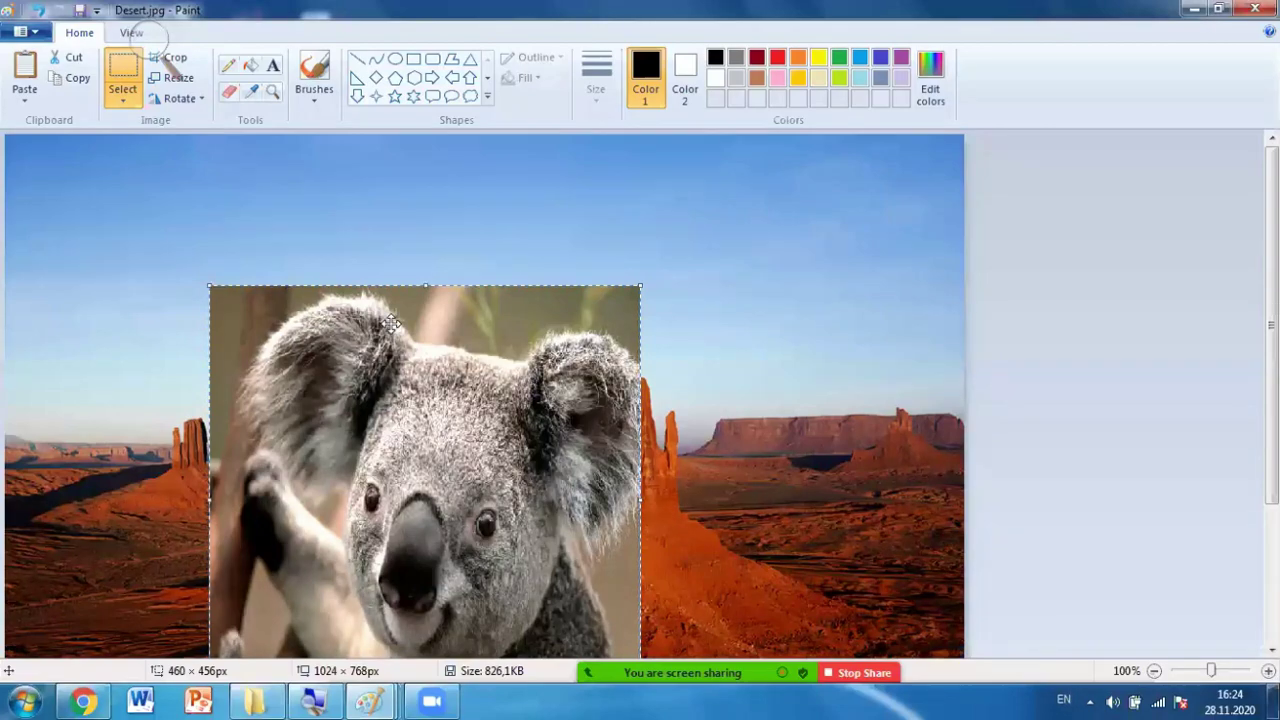
pyautogui.press('Delete')
# Undo the pasted rock tower copy, move the Magnifier over the Shapes group, and set the screen magnification to 150%.
pyautogui.click(148, 38)
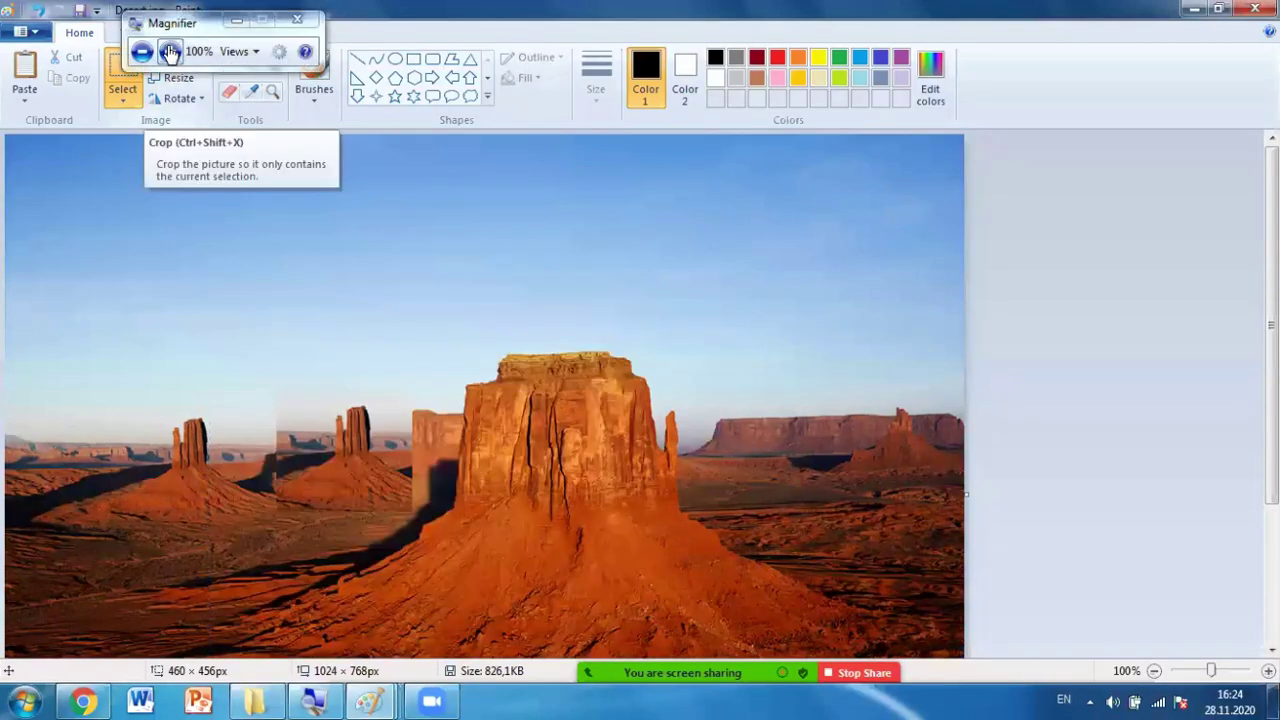
pyautogui.click(170, 52)
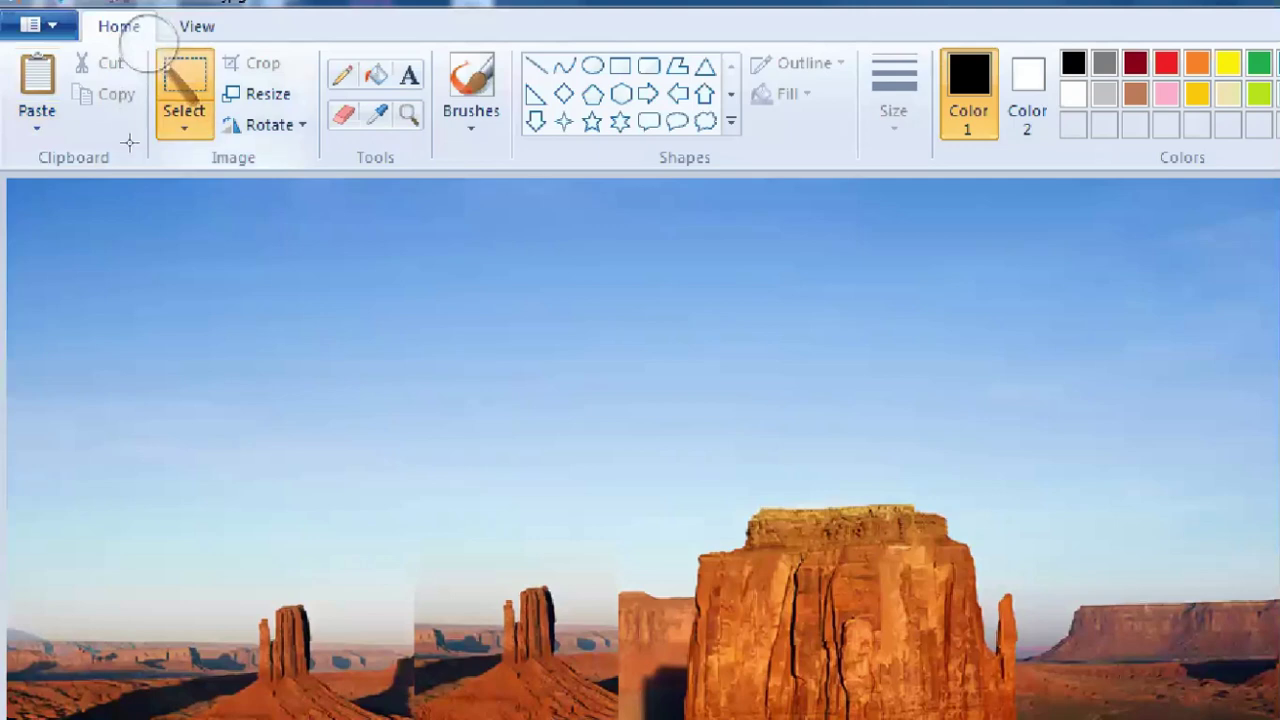
pyautogui.click(138, 34)
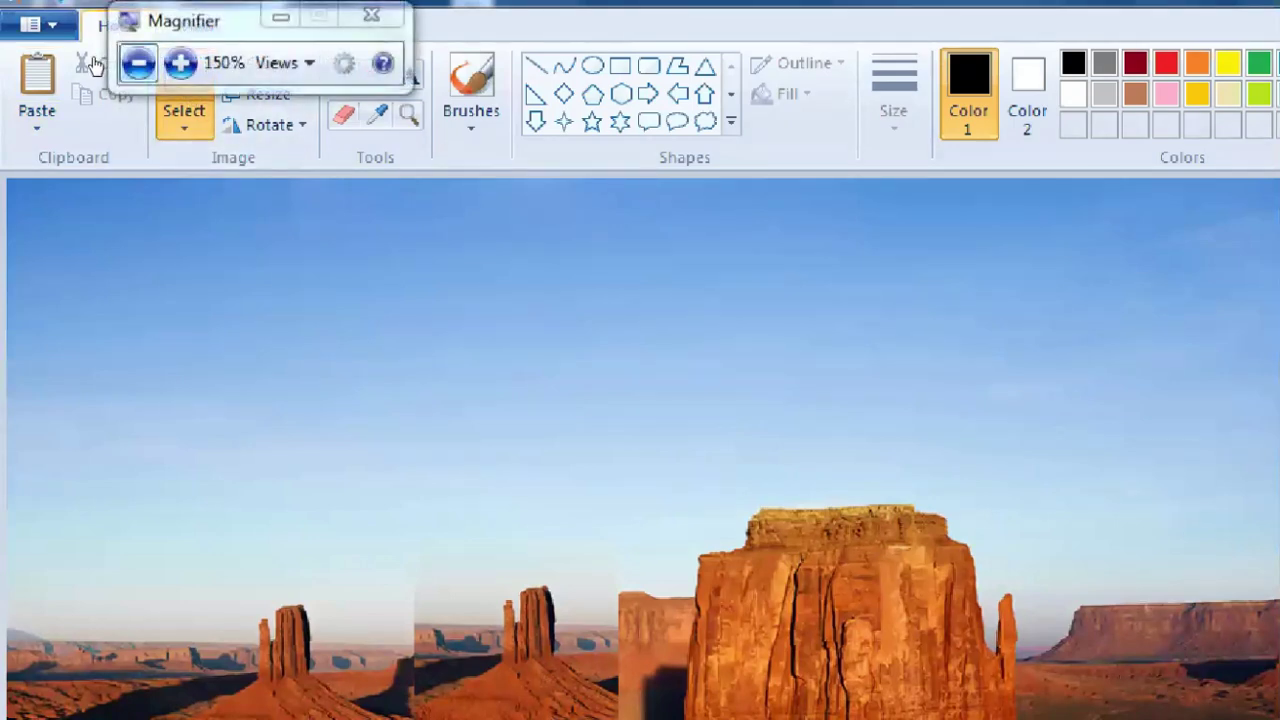
pyautogui.click(134, 60)
pyautogui.moveTo(150, 28); pyautogui.dragTo(418, 34)
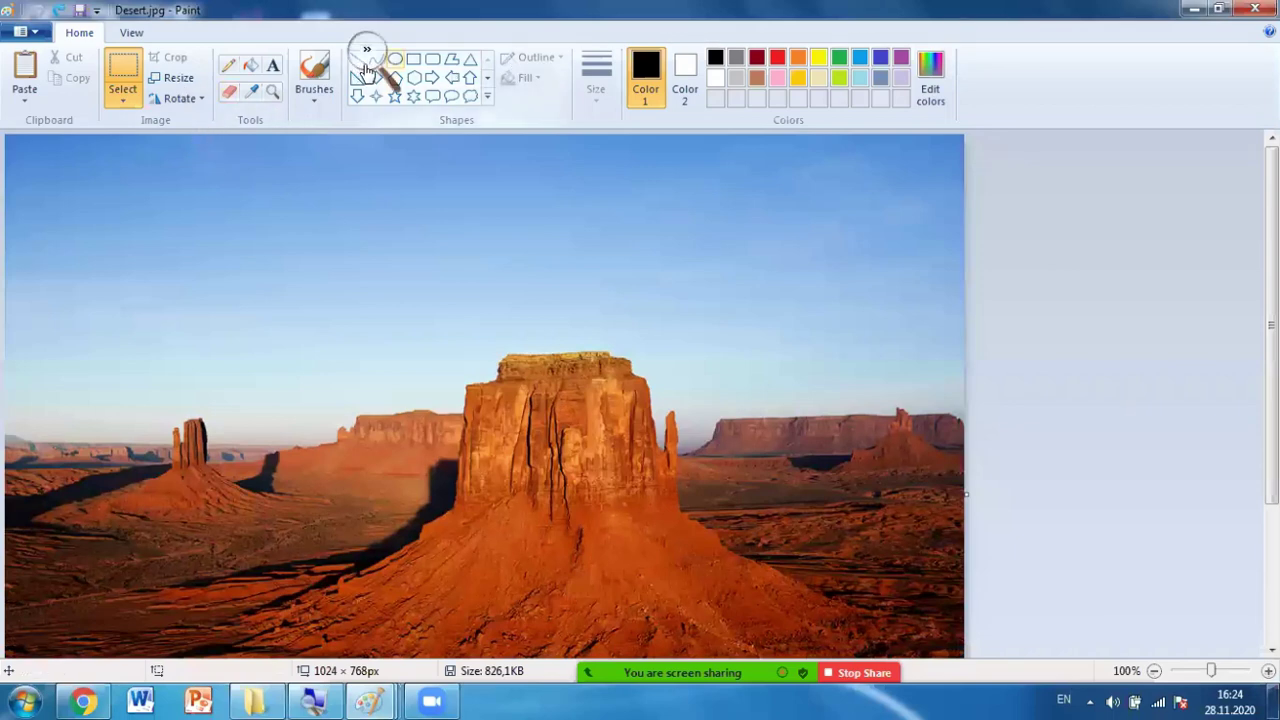
pyautogui.click(386, 70)
pyautogui.click(390, 63)
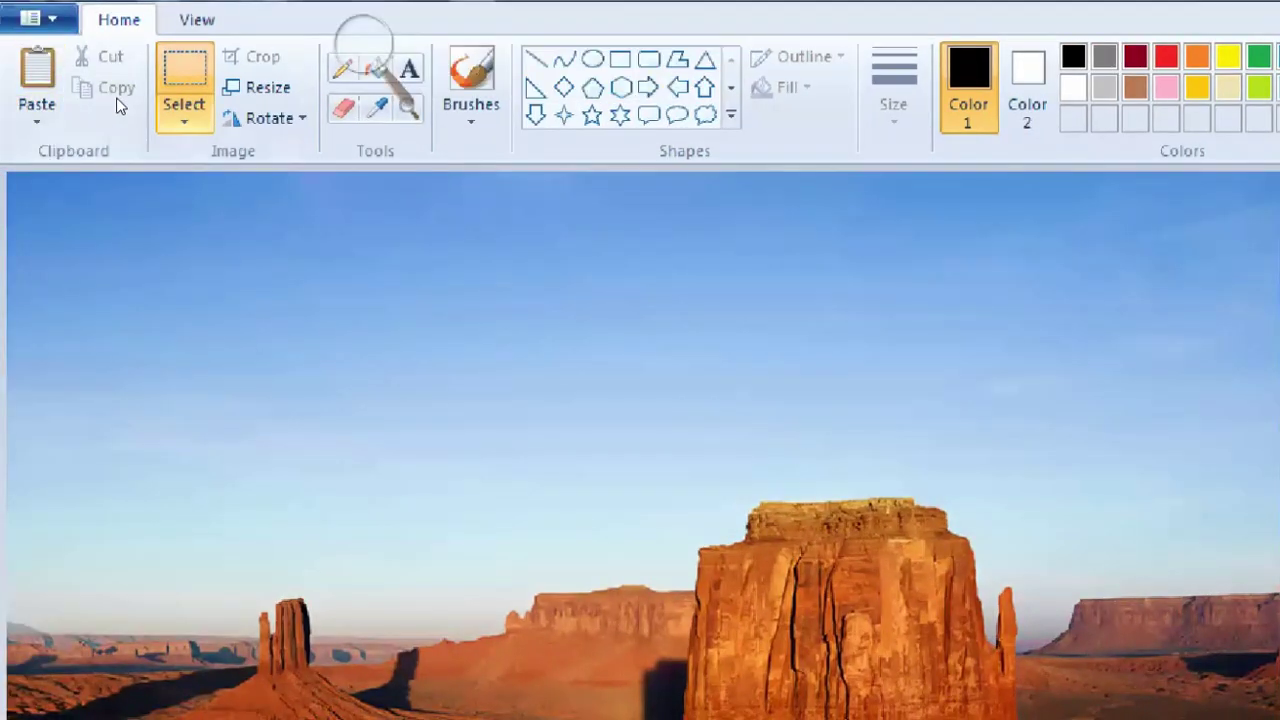
# Use Rectangular selection to select the small rock tower, move it into the sky, and undo the move.
pyautogui.click(184, 110)
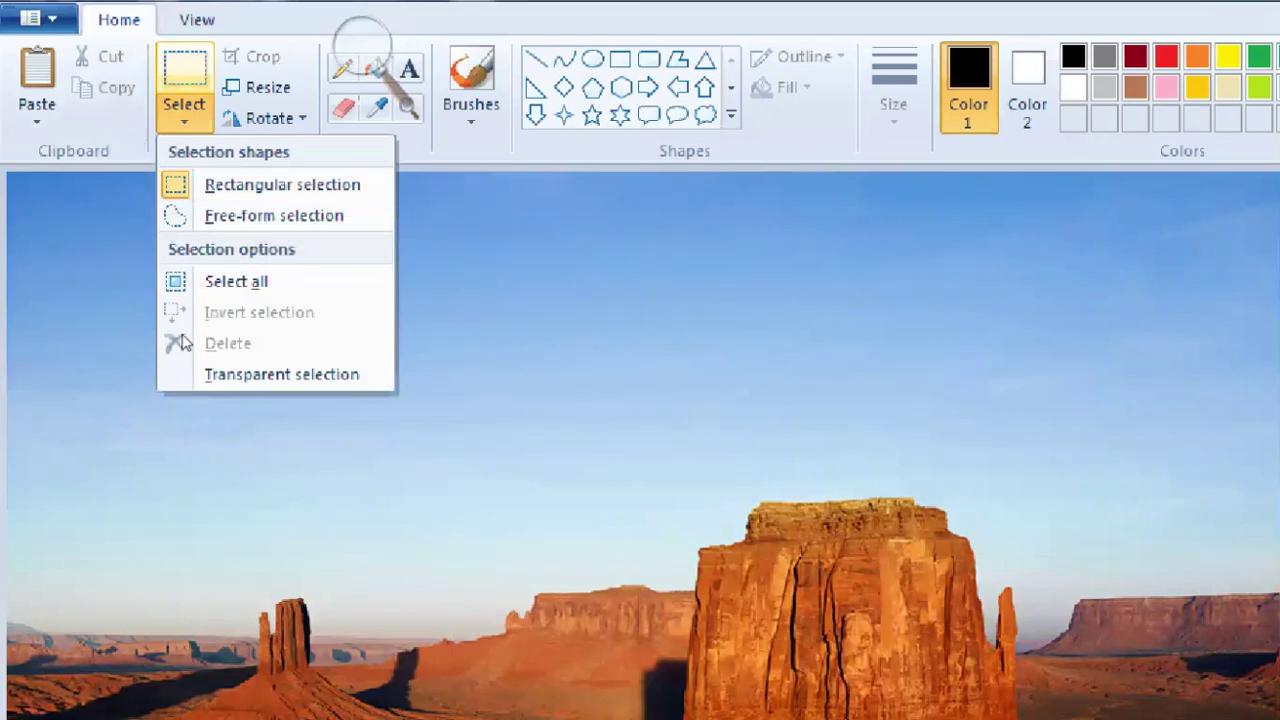
pyautogui.click(157, 406)
pyautogui.moveTo(157, 406); pyautogui.dragTo(240, 497)
pyautogui.moveTo(221, 429); pyautogui.dragTo(354, 323)
pyautogui.hotkey('ctrl', 'z')
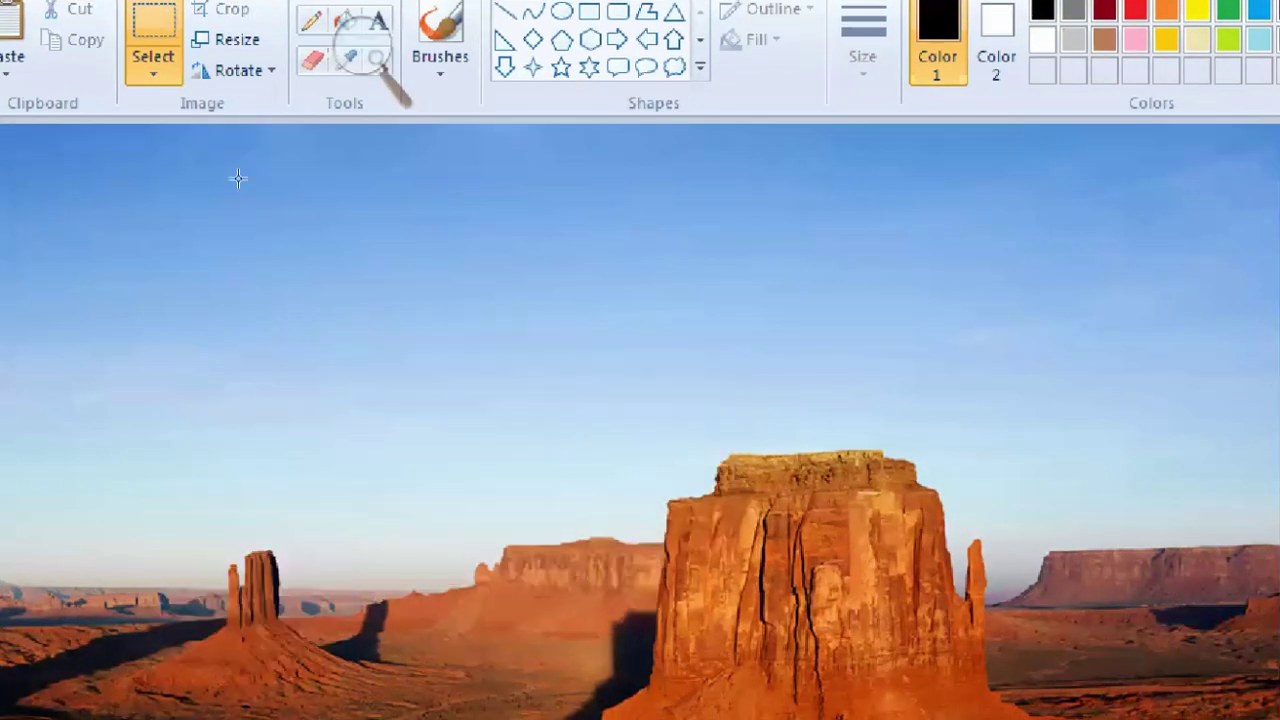
# Use Free-form selection to outline the small rock tower, move the cutout up into the sky, and undo the move.
pyautogui.click(153, 72)
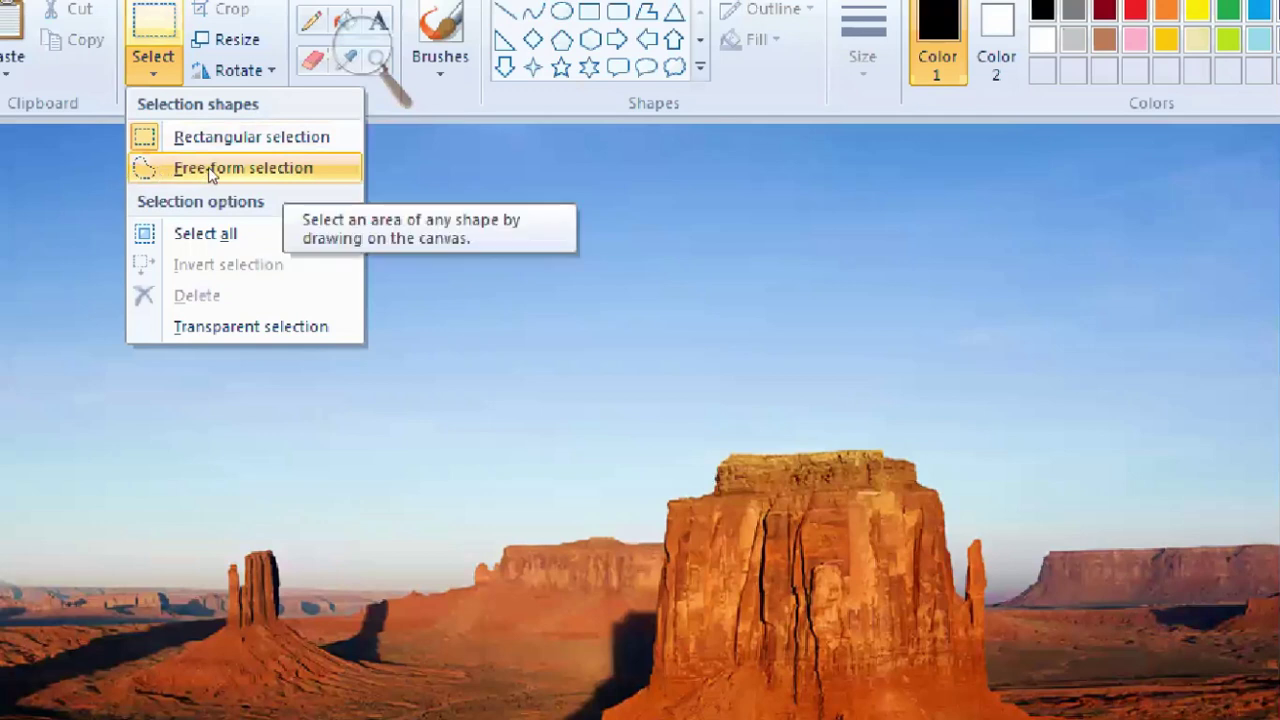
pyautogui.click(146, 170)
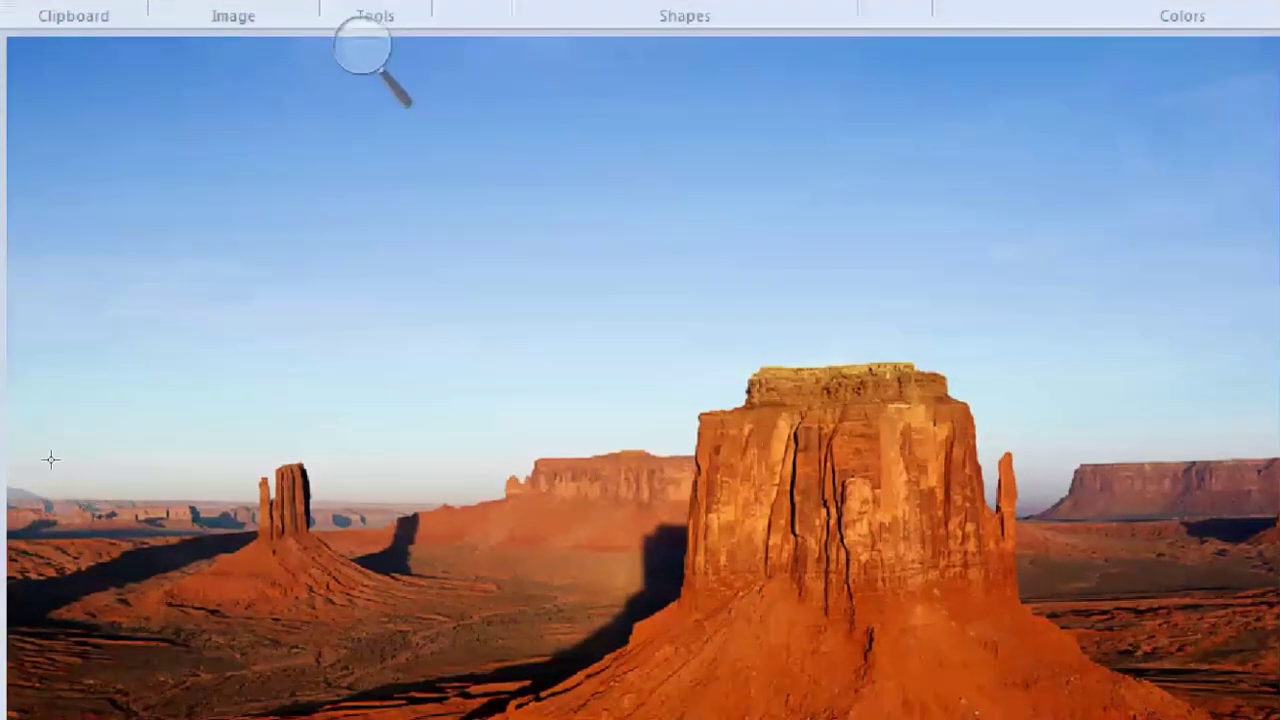
pyautogui.moveTo(127, 400)
pyautogui.mouseDown()
pyautogui.moveTo(209, 392)
pyautogui.moveTo(281, 433)
pyautogui.moveTo(330, 441)
pyautogui.moveTo(347, 465)
pyautogui.moveTo(340, 491)
pyautogui.moveTo(278, 524)
pyautogui.moveTo(150, 527)
pyautogui.moveTo(26, 500)
pyautogui.moveTo(42, 447)
pyautogui.mouseUp()
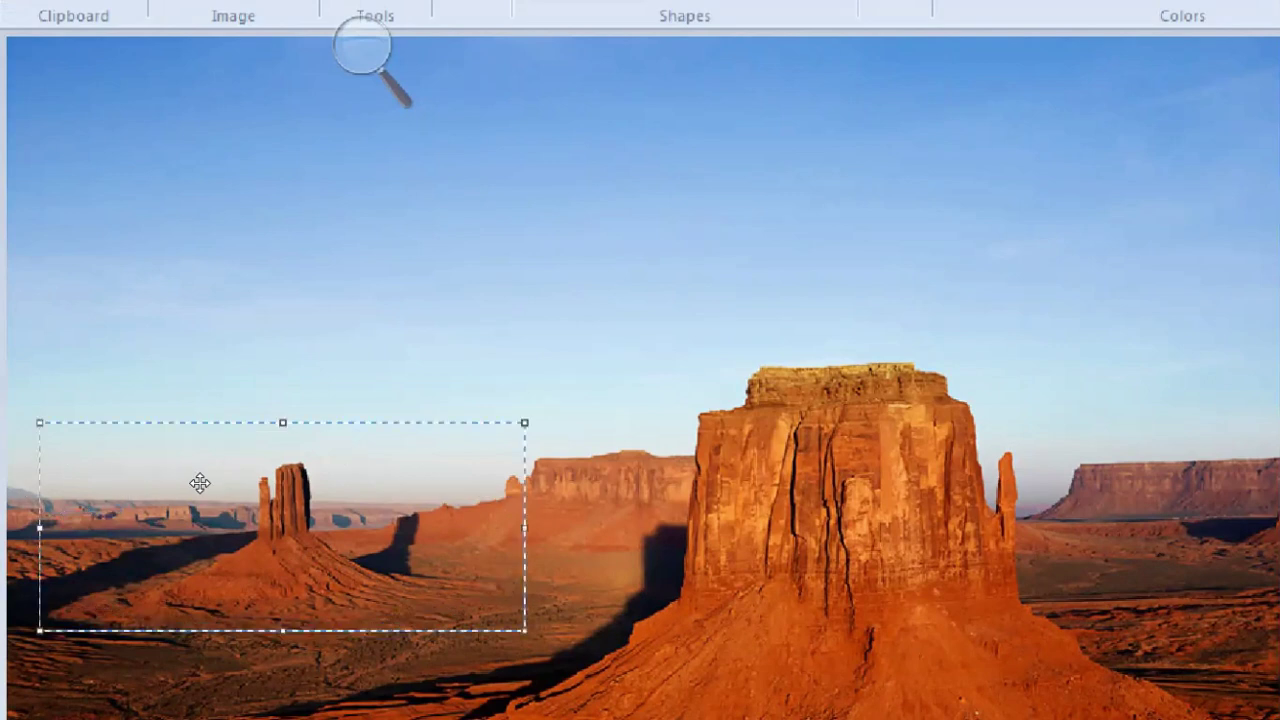
pyautogui.moveTo(83, 568); pyautogui.dragTo(349, 315)
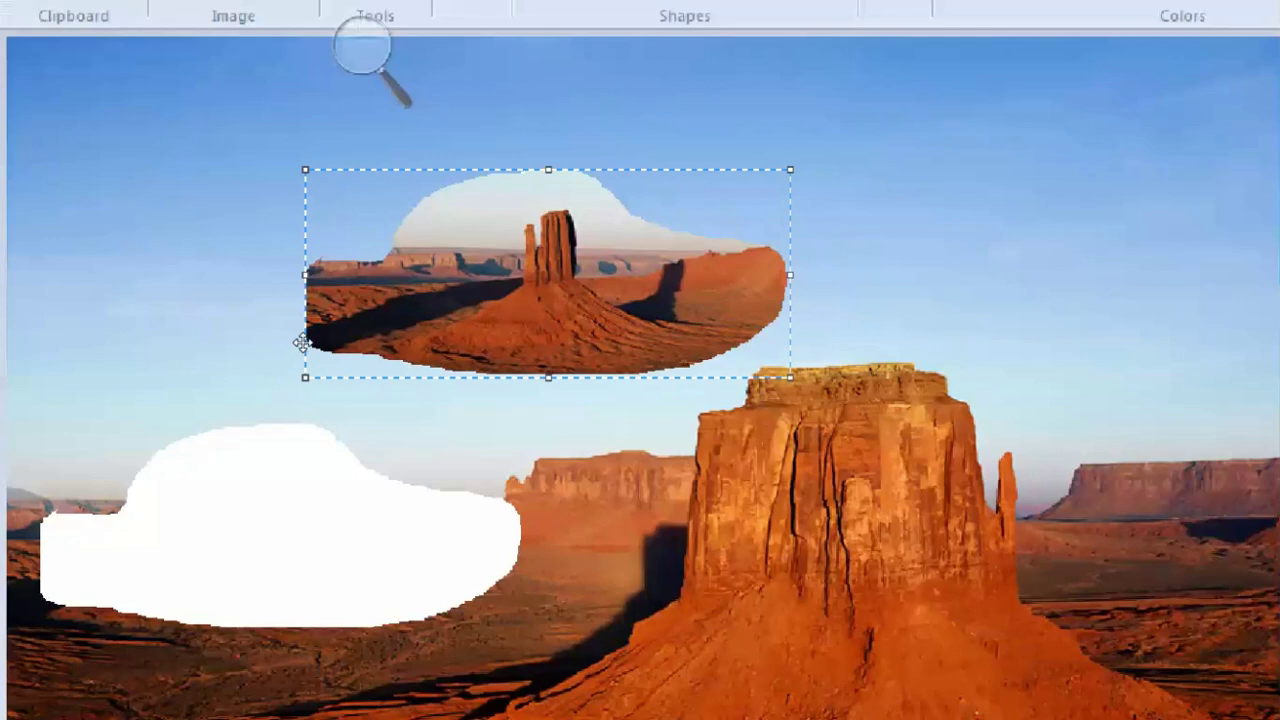
pyautogui.hotkey('ctrl', 'z')
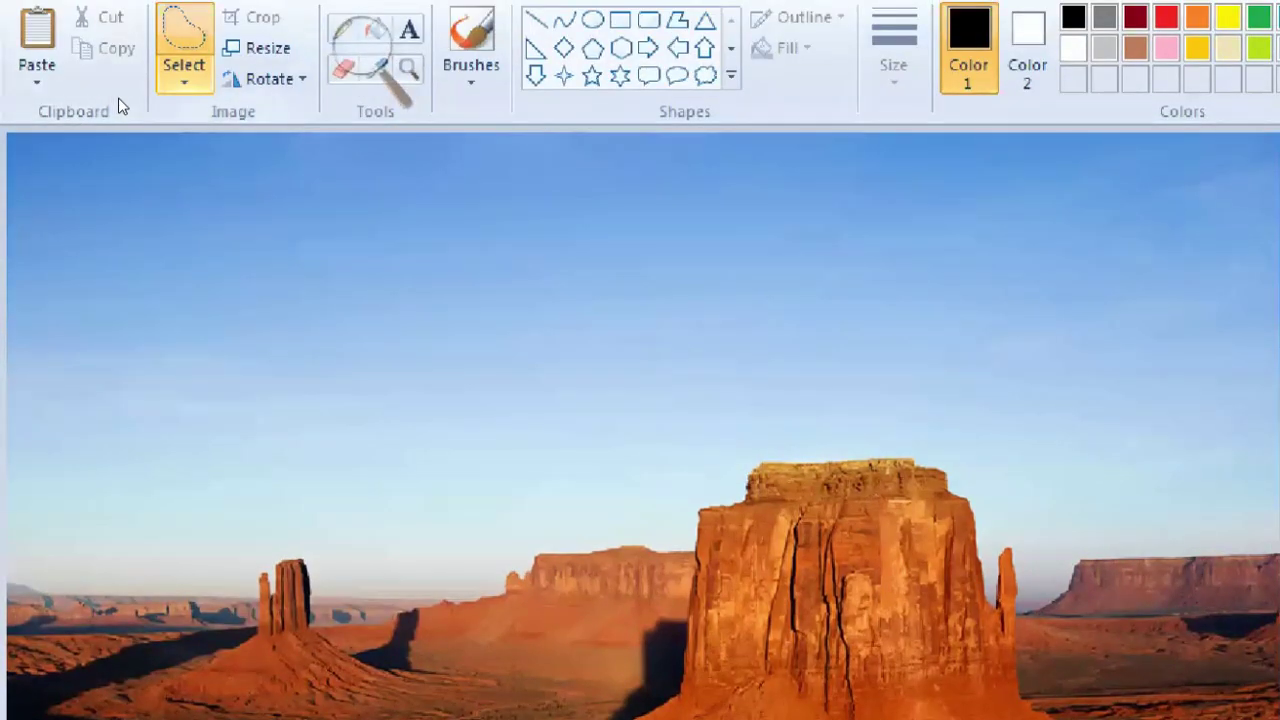
# Select the whole picture, return the screen magnification to 100%, delete the selection, and undo the deletion.
pyautogui.click(184, 70)
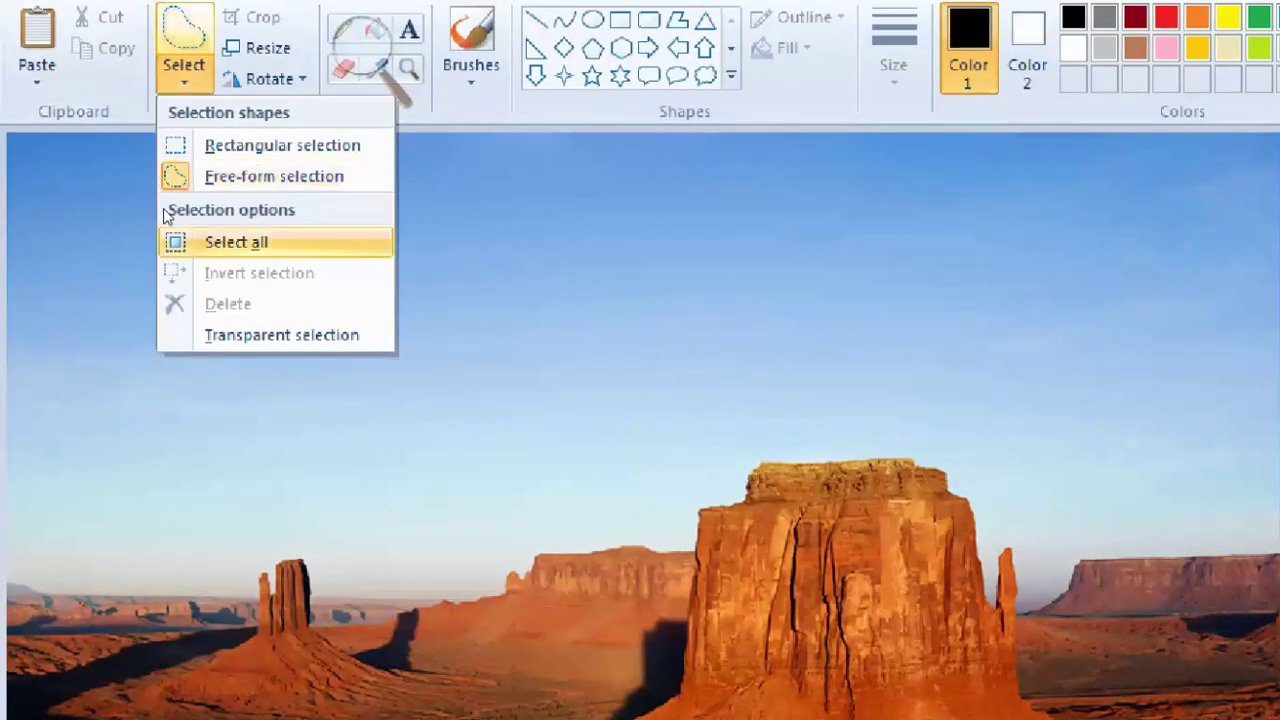
pyautogui.click(172, 241)
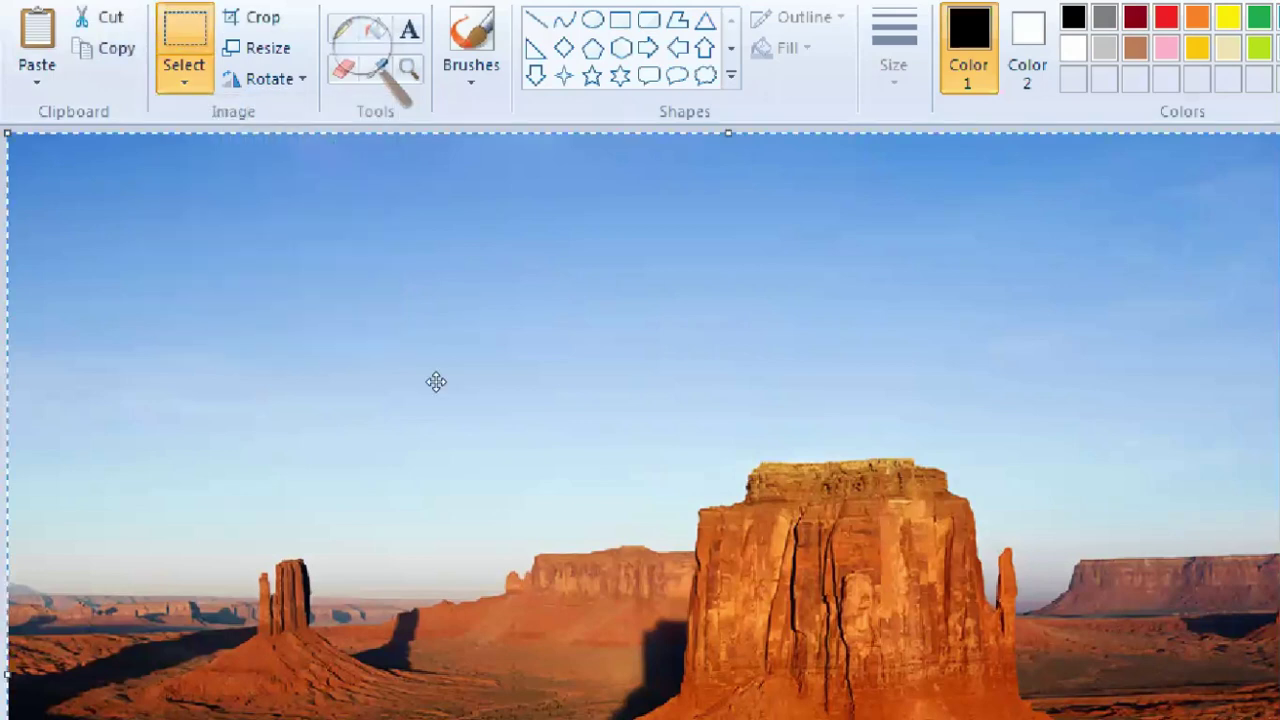
pyautogui.press('super+minus')
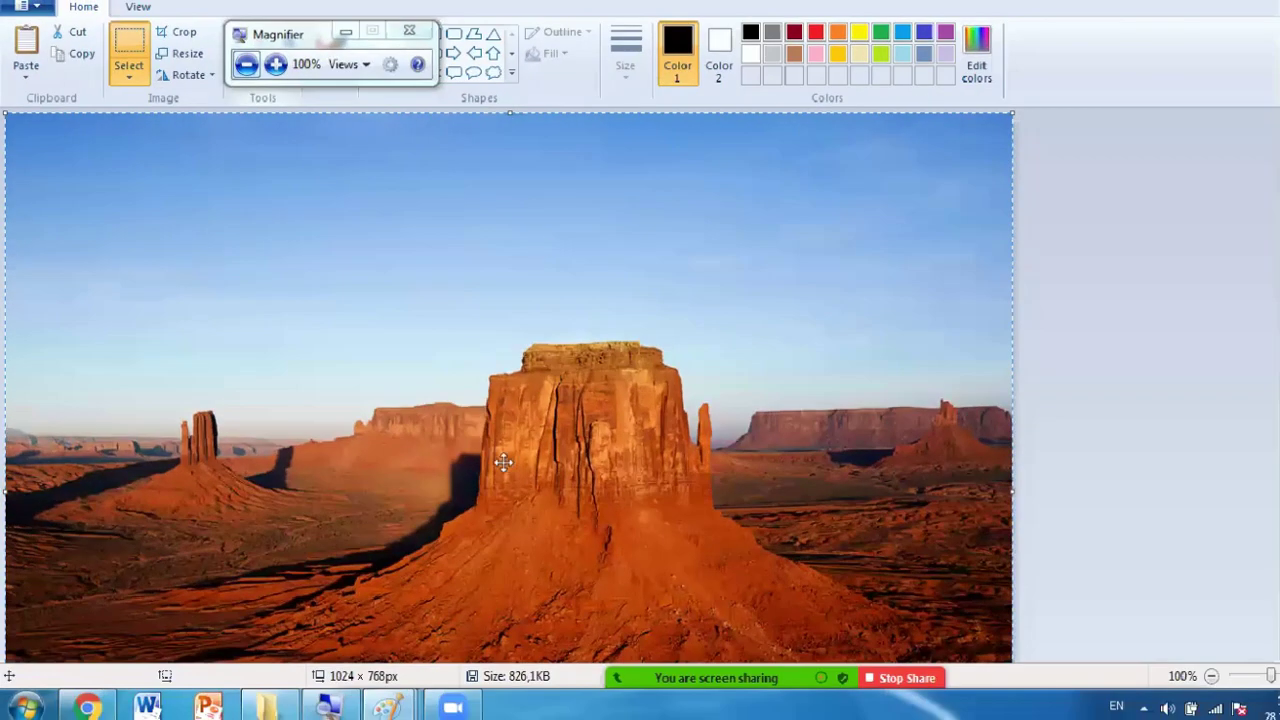
pyautogui.press('Delete')
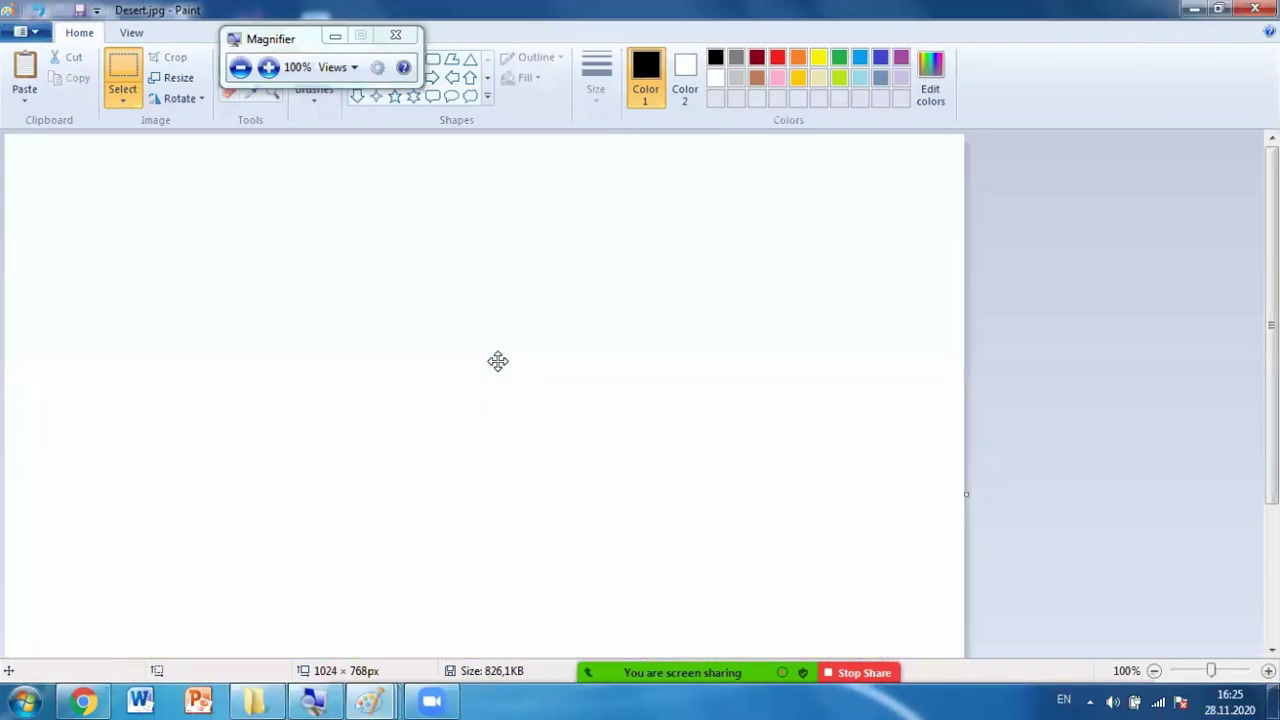
pyautogui.hotkey('ctrl', 'z')
# Set the screen magnification to 150%, open the selection options, and move the Magnifier toward the Tools group.
pyautogui.press('super+plus')
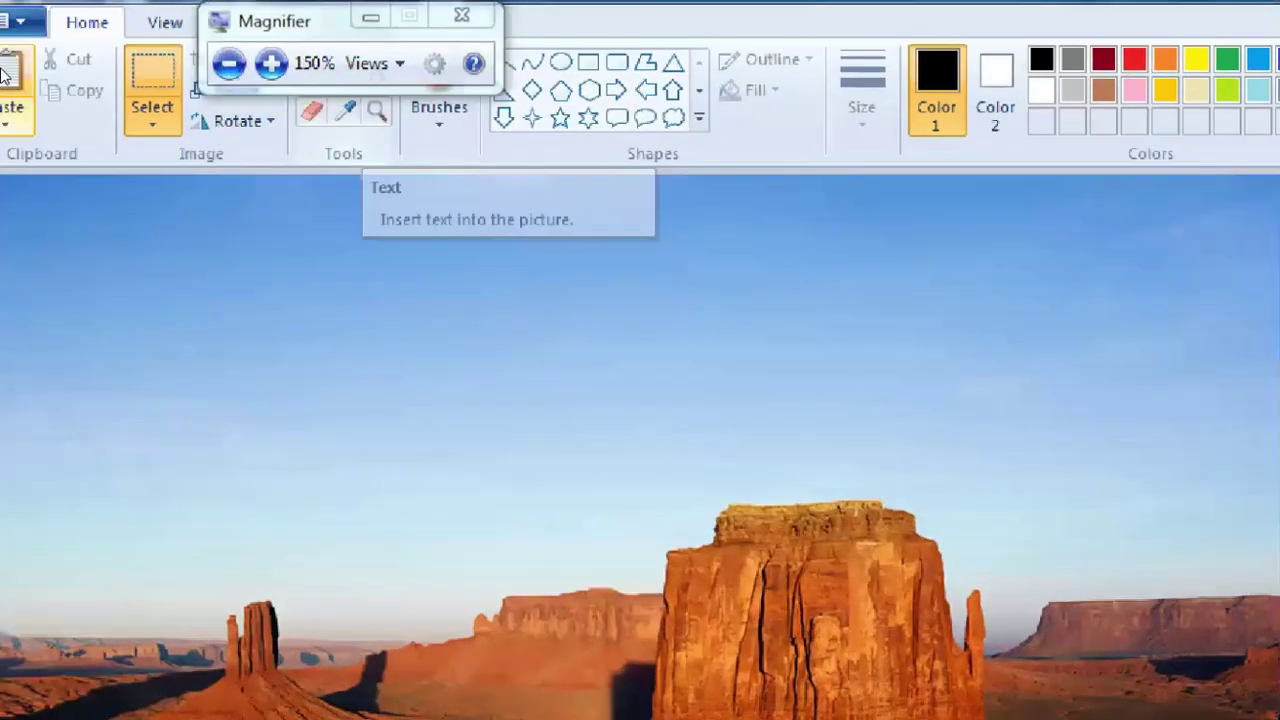
pyautogui.click(183, 118)
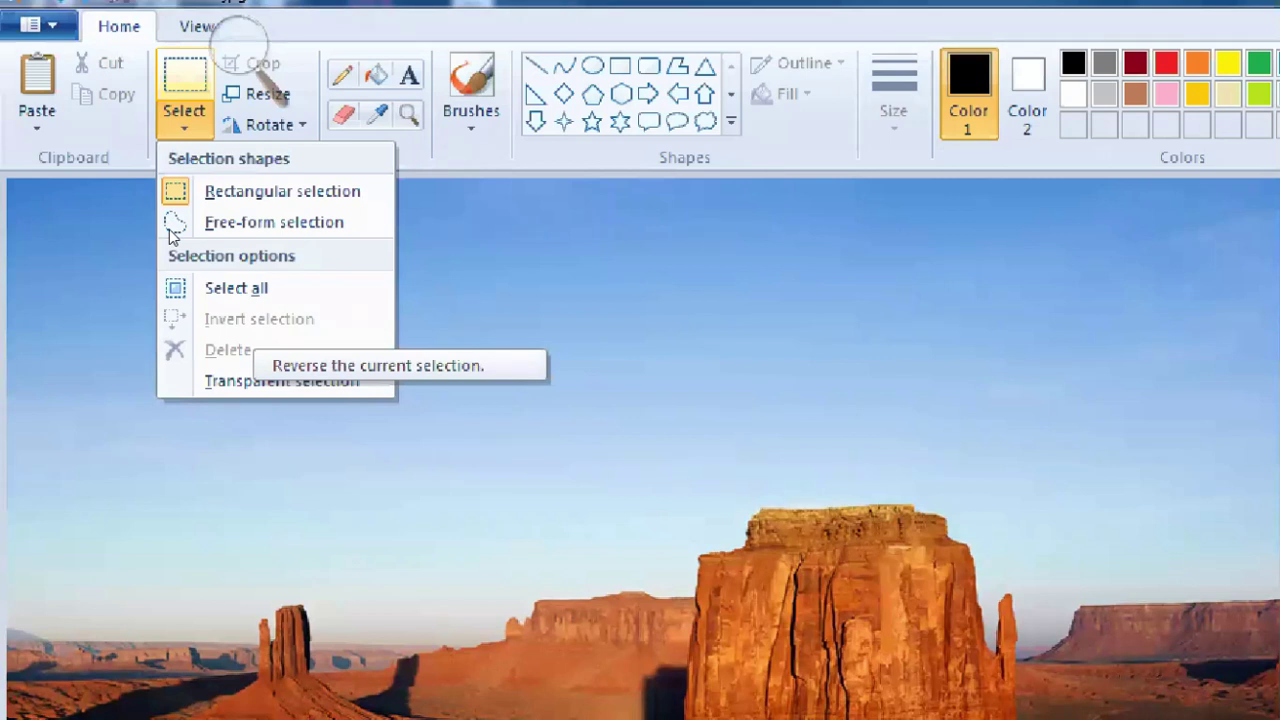
pyautogui.click(237, 37)
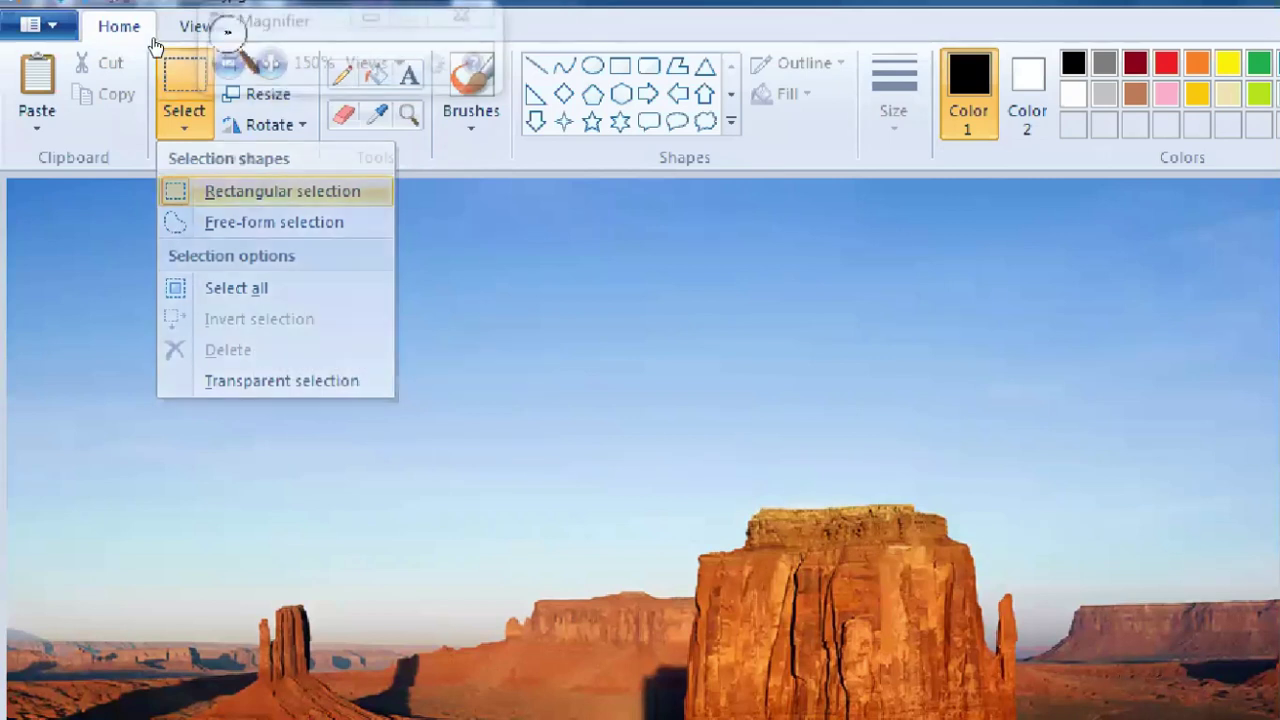
pyautogui.moveTo(281, 30); pyautogui.dragTo(366, 40)
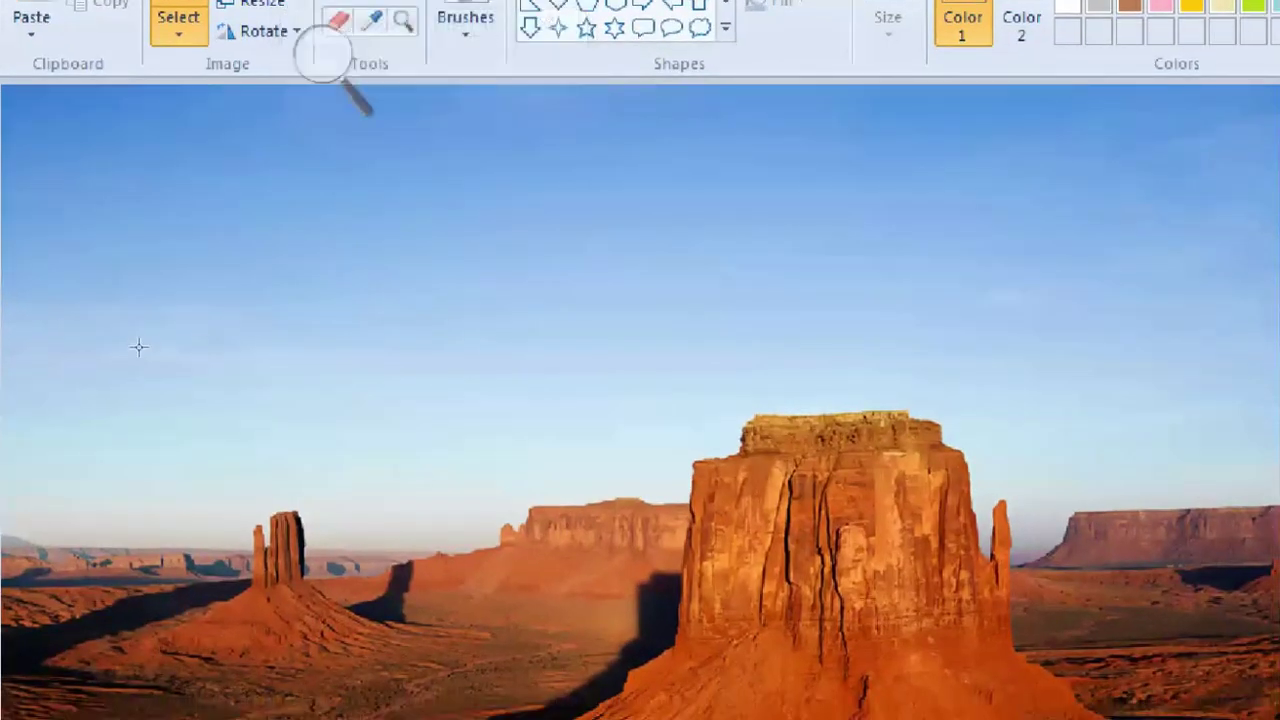
# Select the small rock tower, invert the selection and delete it, return the magnification to 100%, and undo the deletion.
pyautogui.moveTo(253, 491); pyautogui.dragTo(249, 519)
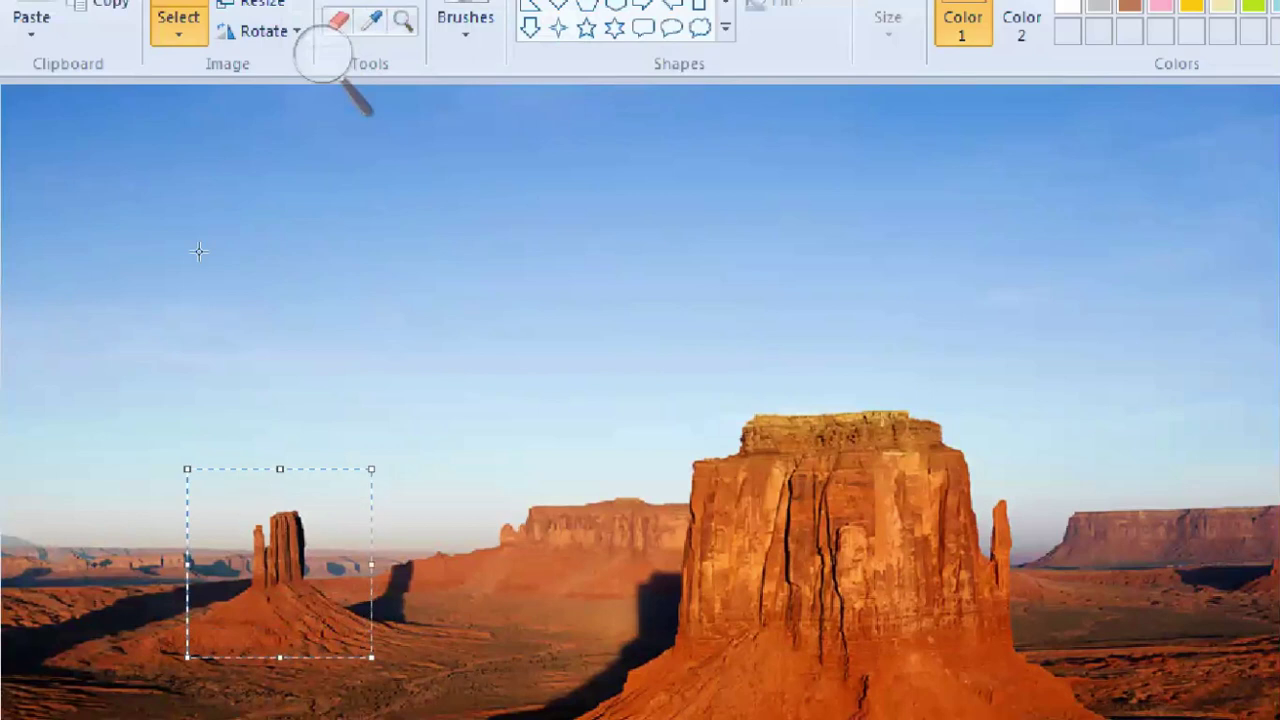
pyautogui.click(178, 30)
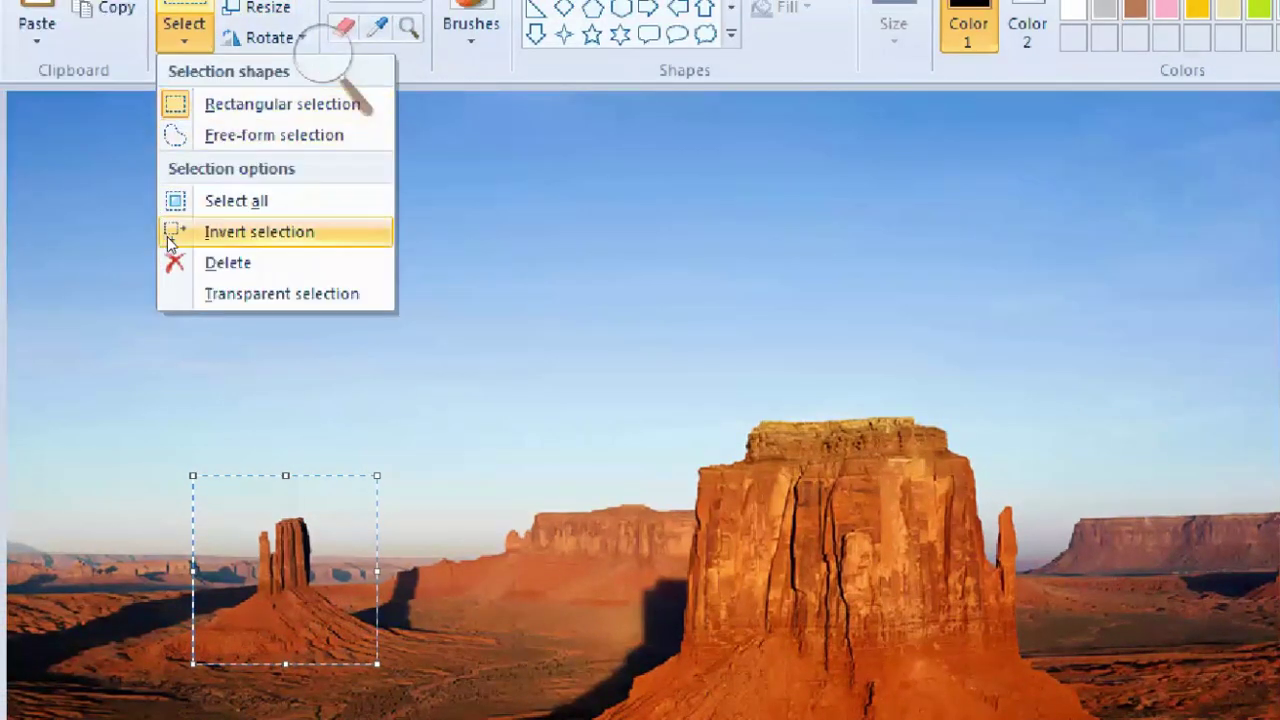
pyautogui.click(165, 232)
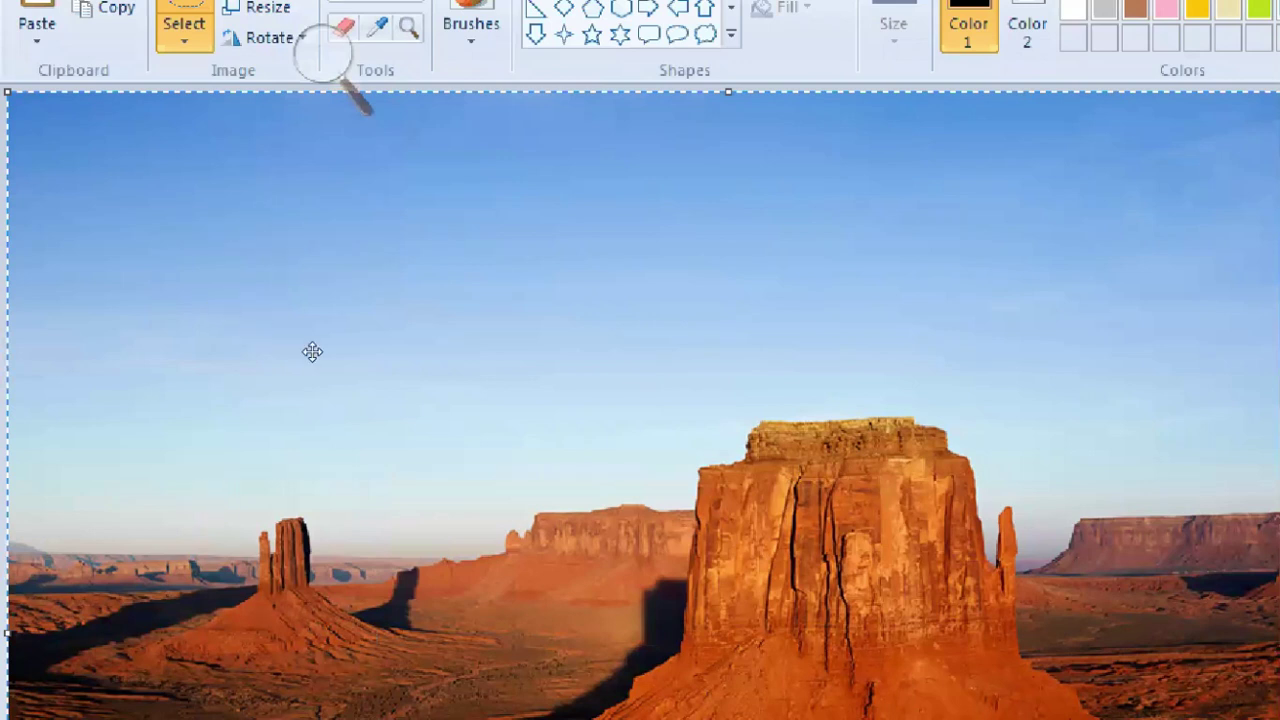
pyautogui.press('Delete')
pyautogui.click(222, 121)
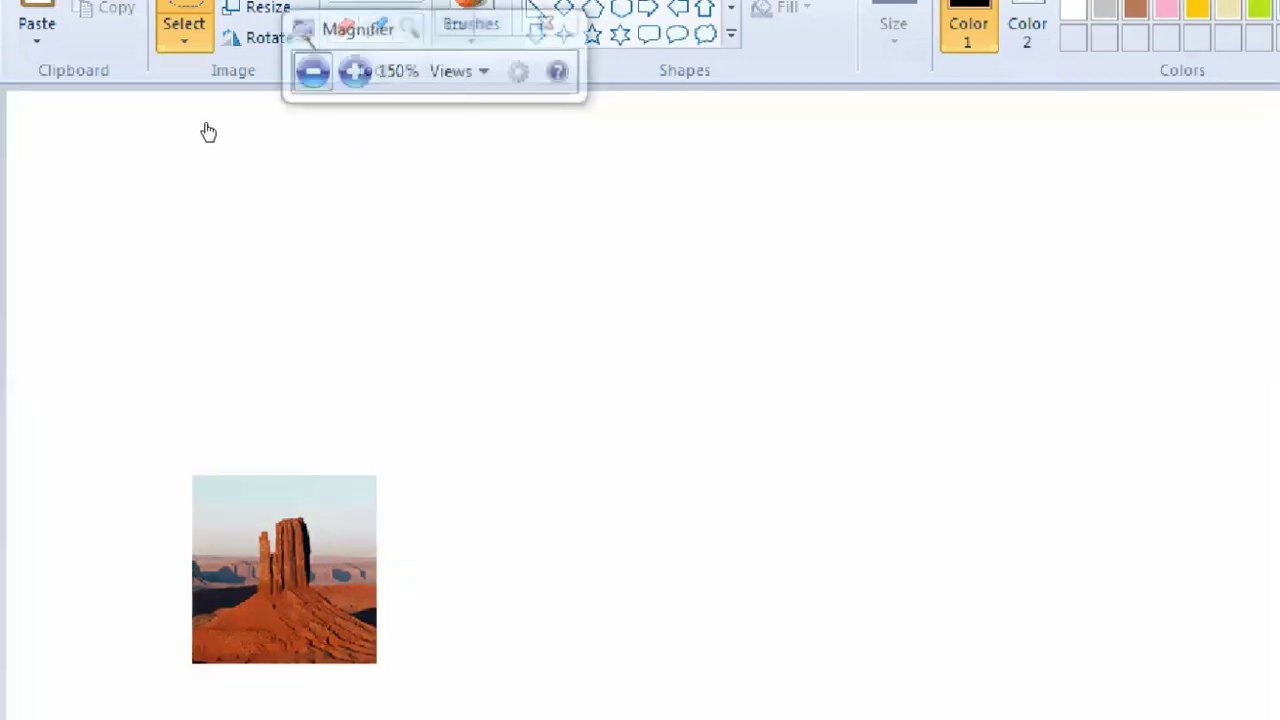
pyautogui.click(208, 126)
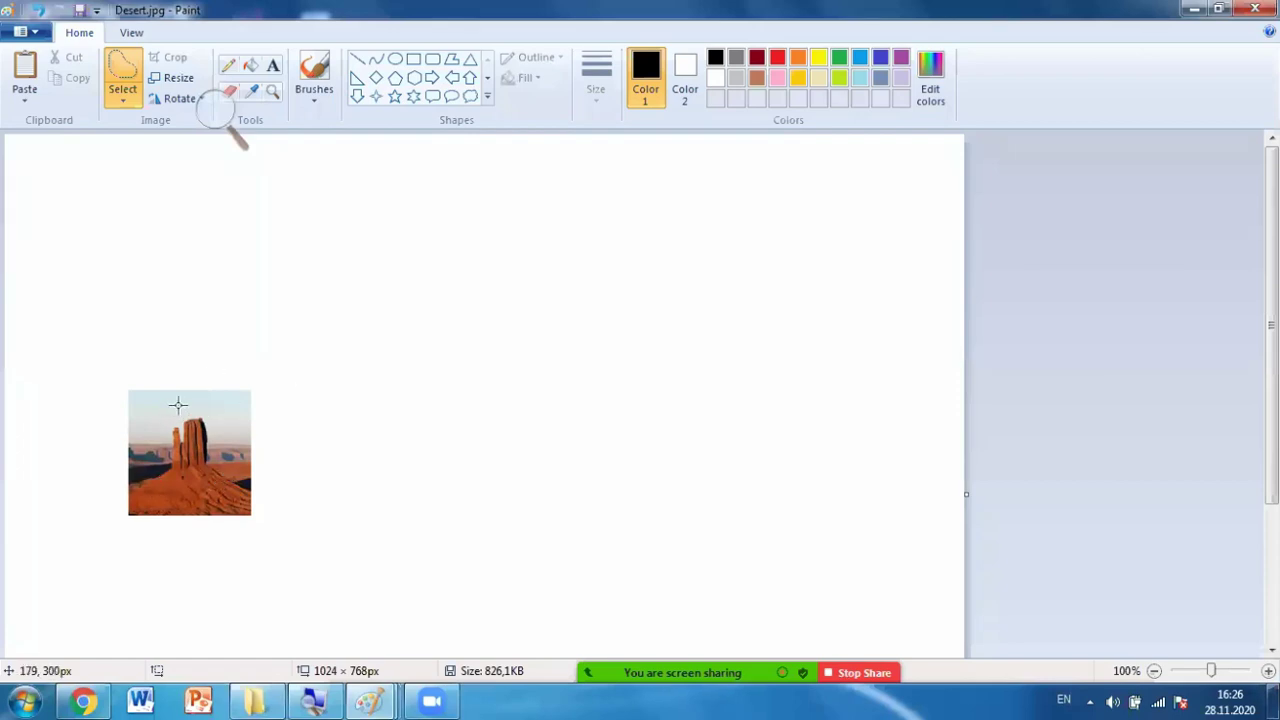
pyautogui.hotkey('ctrl', 'z')
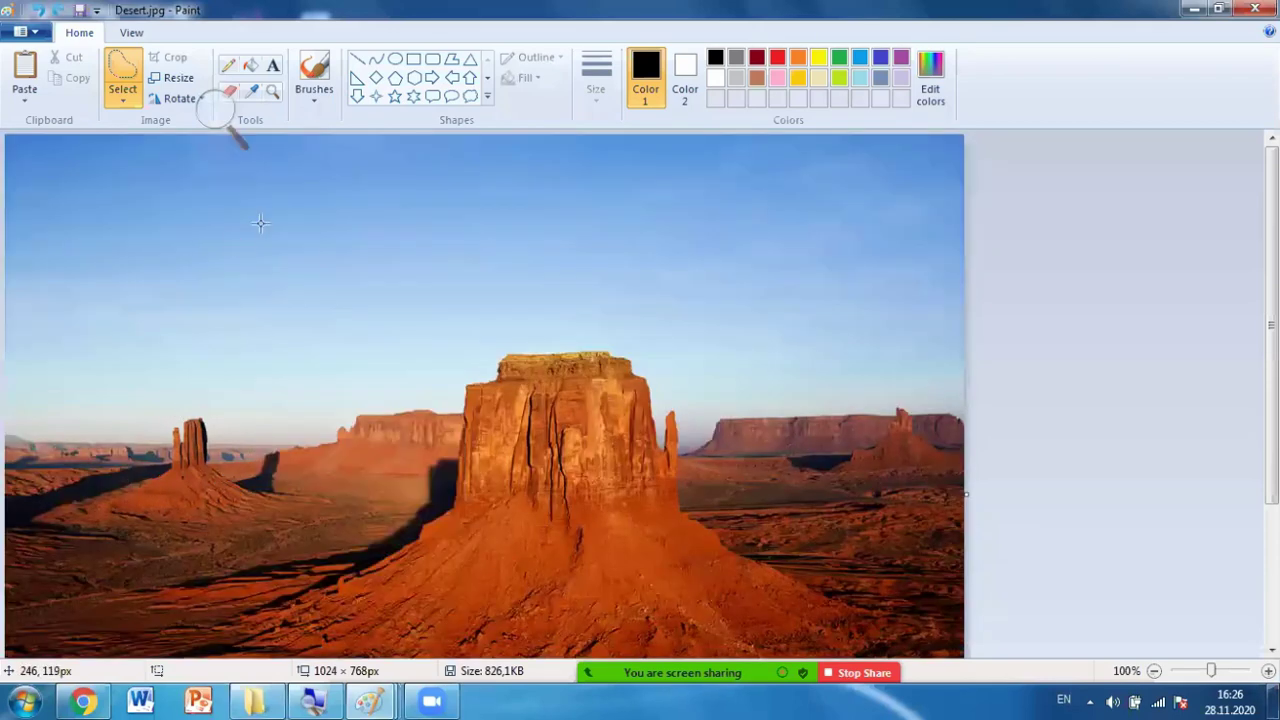
pyautogui.click(213, 117)
pyautogui.click(237, 121)
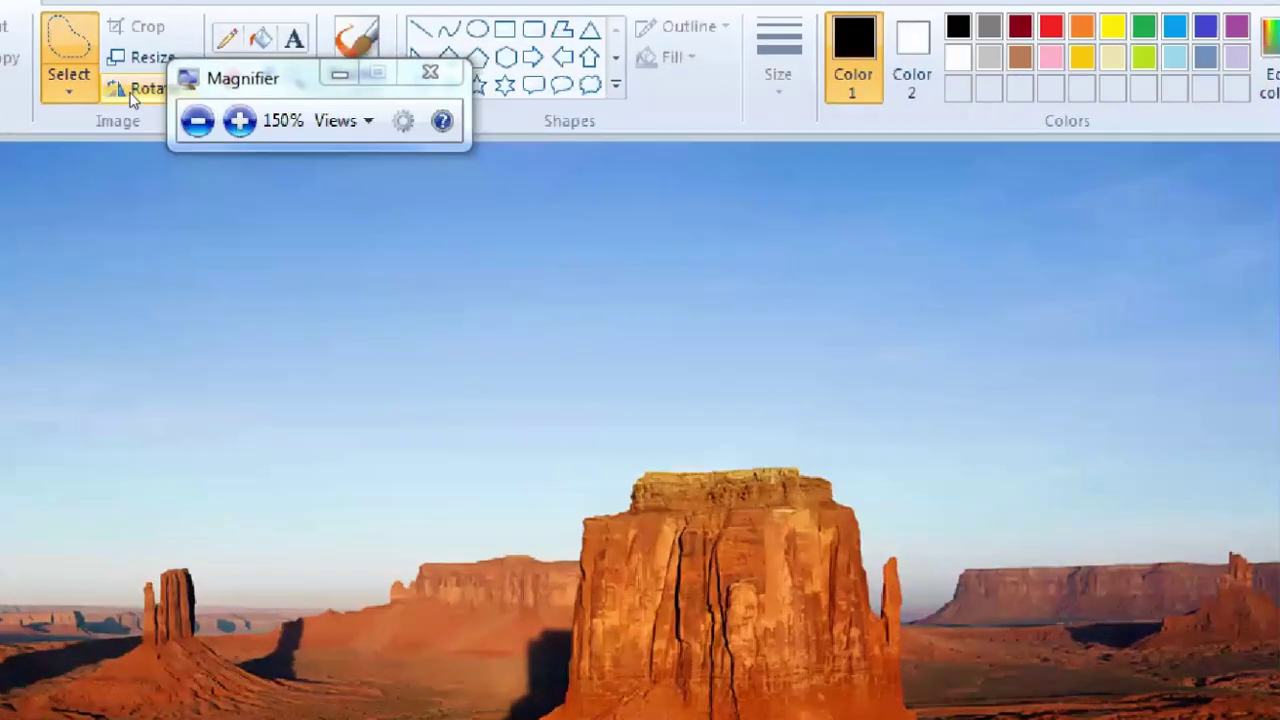
pyautogui.click(122, 95)
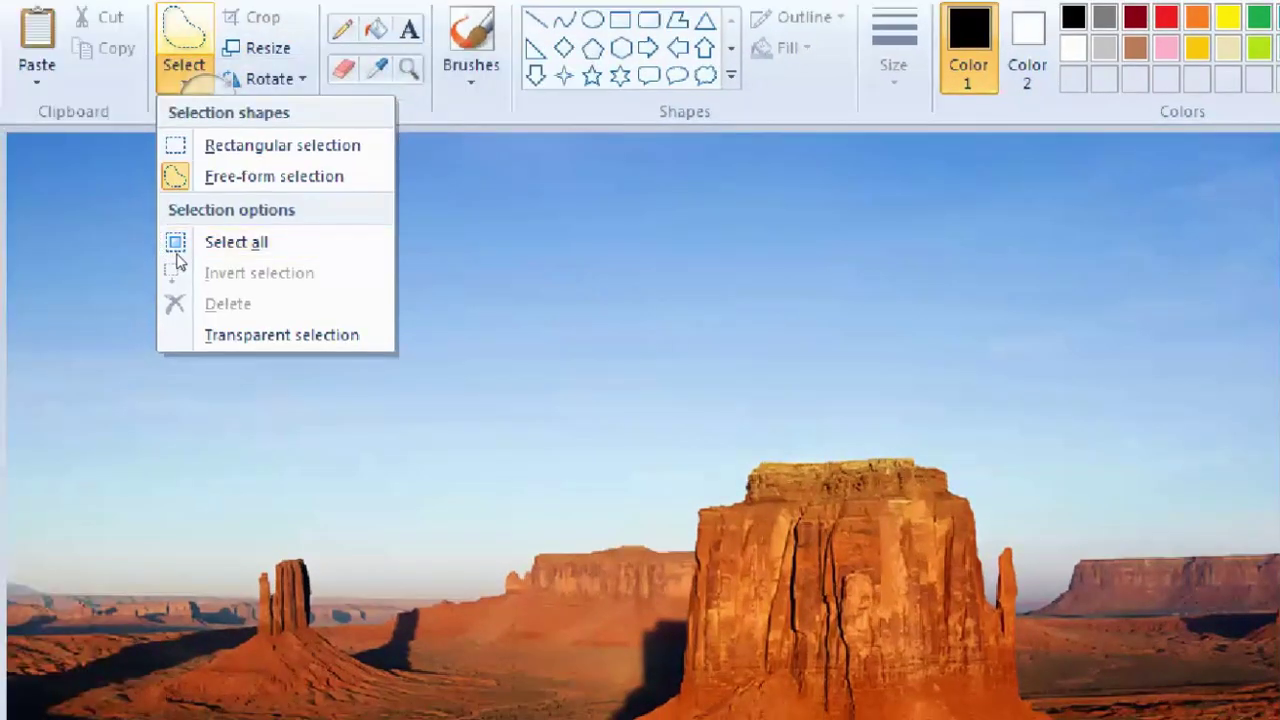
pyautogui.click(142, 107)
pyautogui.click(142, 139)
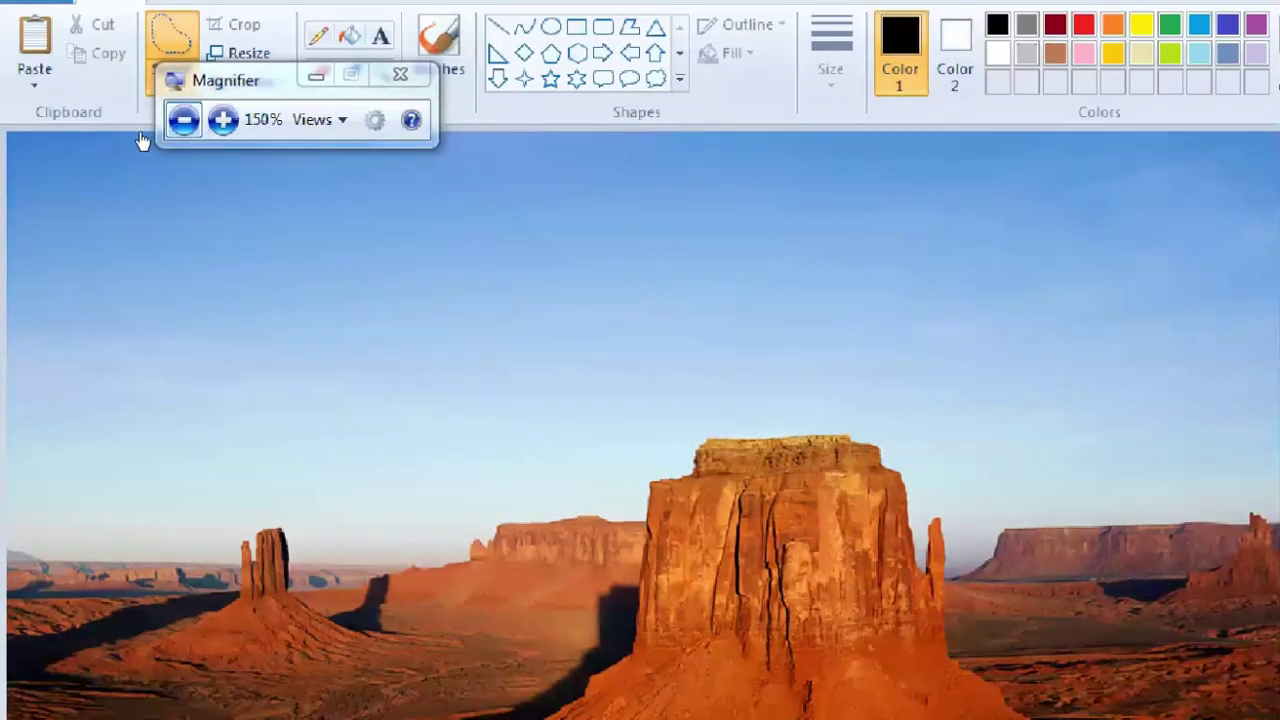
pyautogui.click(183, 120)
pyautogui.moveTo(115, 379); pyautogui.dragTo(263, 525)
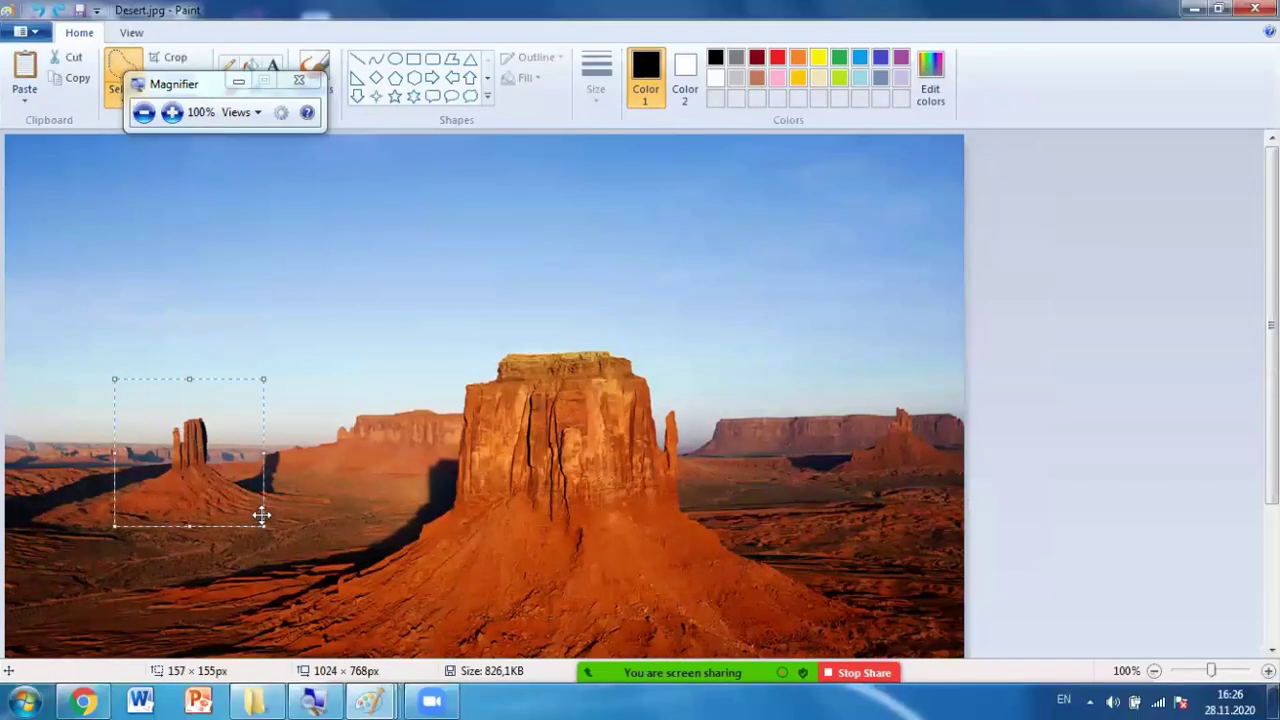
pyautogui.click(251, 356)
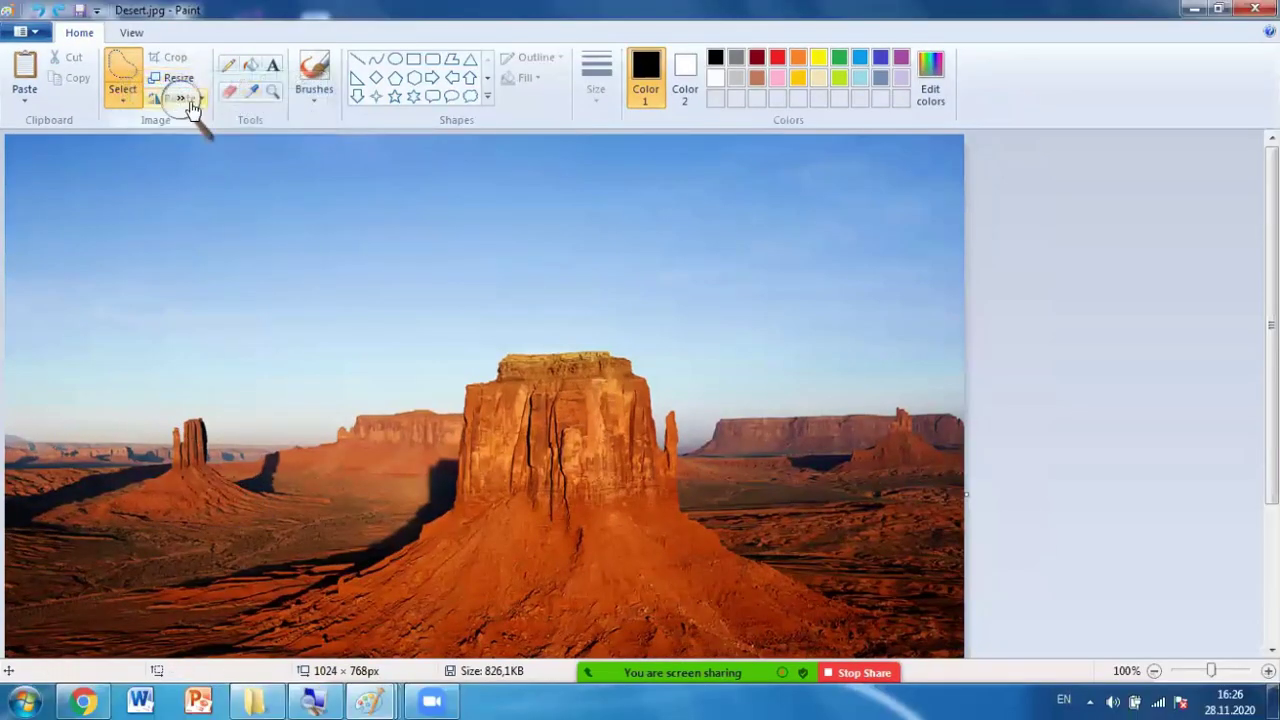
# Set the screen magnification to 200% and use Rectangular selection to select the small rock tower.
pyautogui.moveTo(201, 90); pyautogui.dragTo(269, 87)
pyautogui.click(271, 109)
pyautogui.click(139, 102)
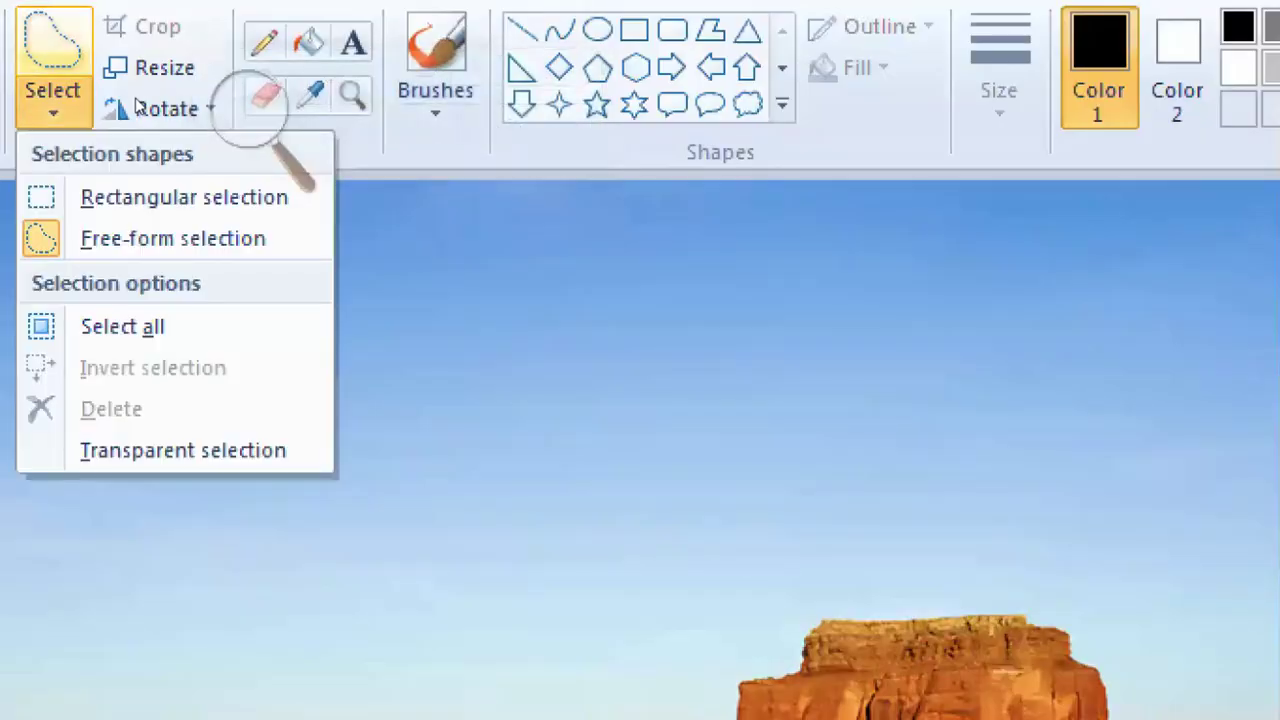
pyautogui.click(148, 141)
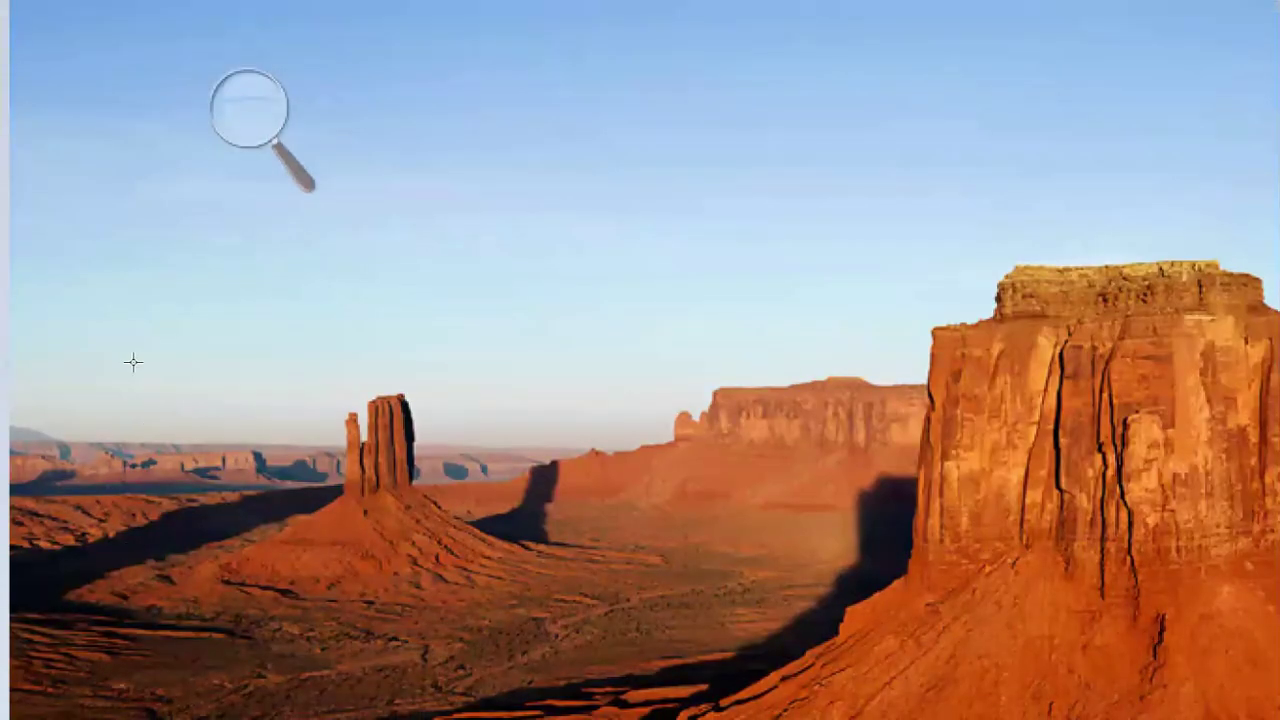
pyautogui.moveTo(134, 363); pyautogui.dragTo(268, 533)
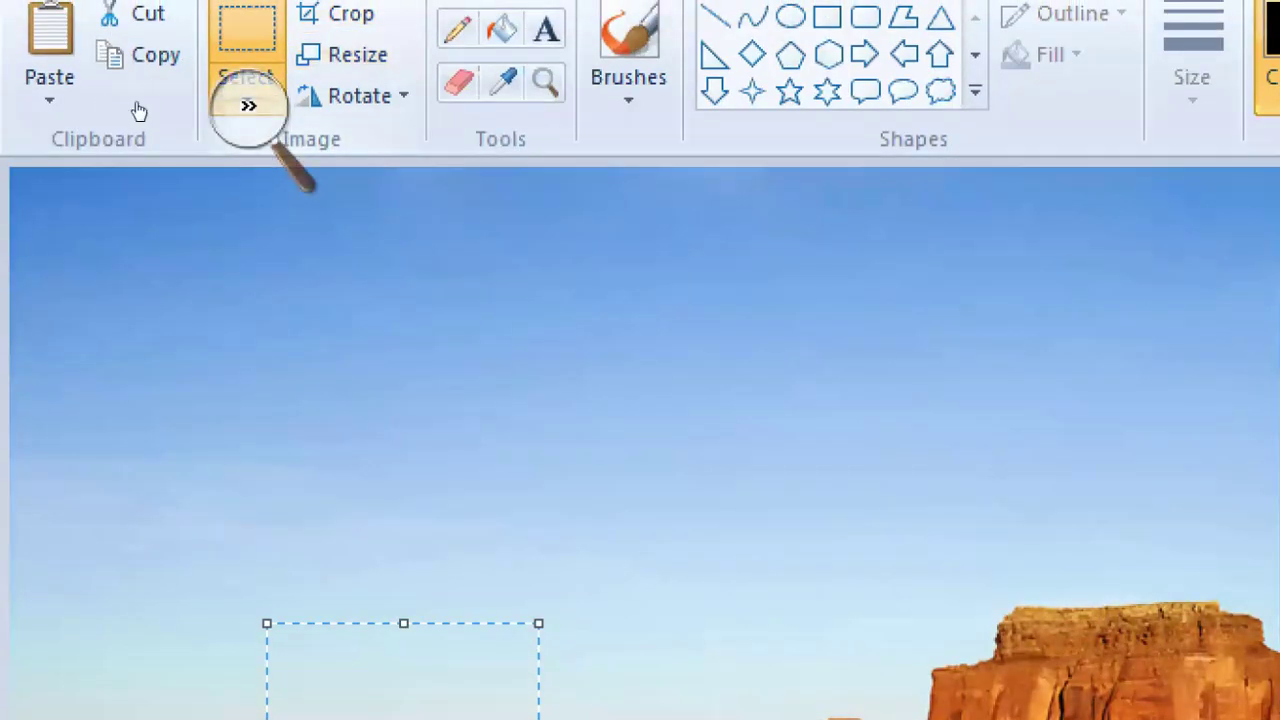
# Delete the selected rock tower area, return the screen magnification to 100%, and undo the deletion.
pyautogui.click(249, 108)
pyautogui.click(133, 108)
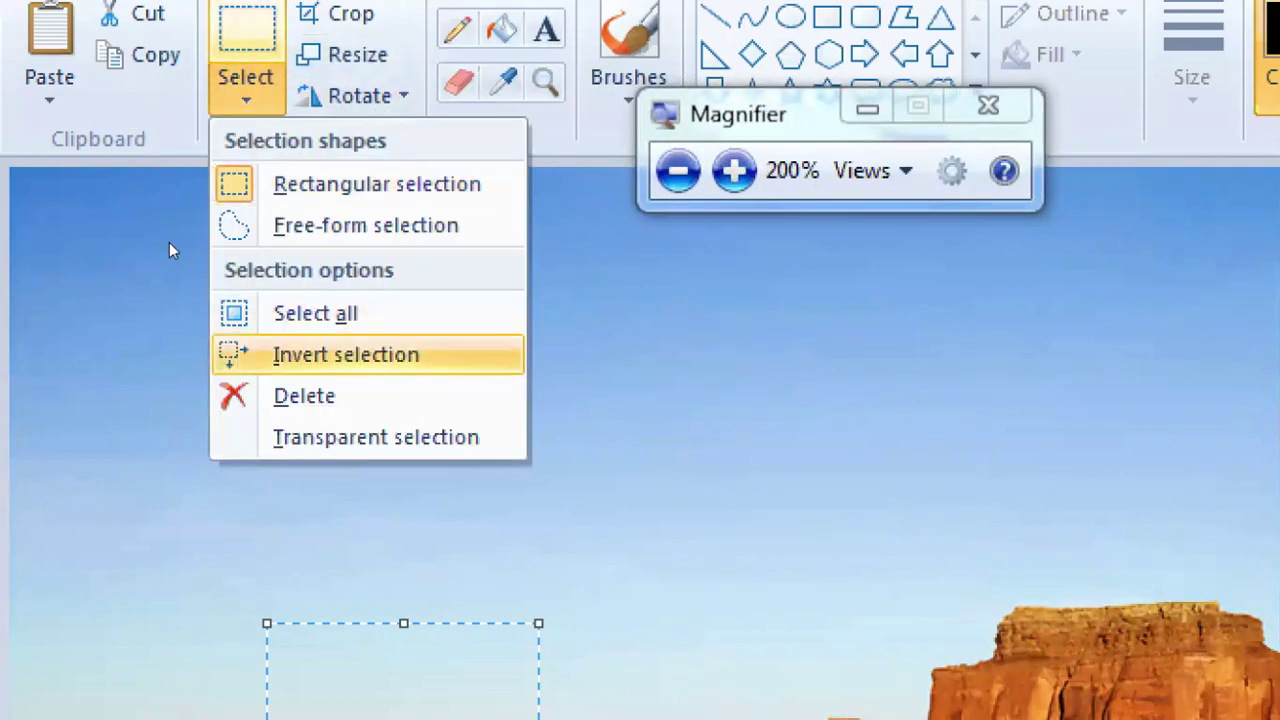
pyautogui.click(176, 354)
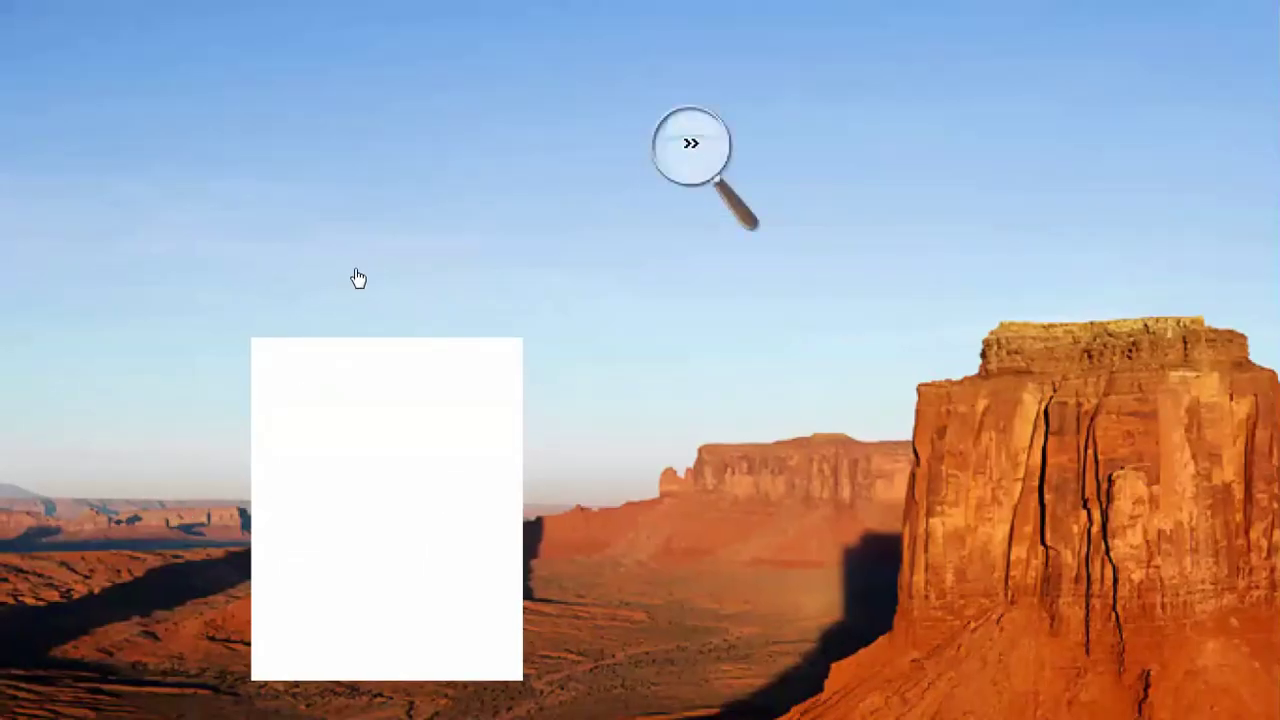
pyautogui.click(356, 275)
pyautogui.click(351, 274)
pyautogui.hotkey('ctrl', 'z')
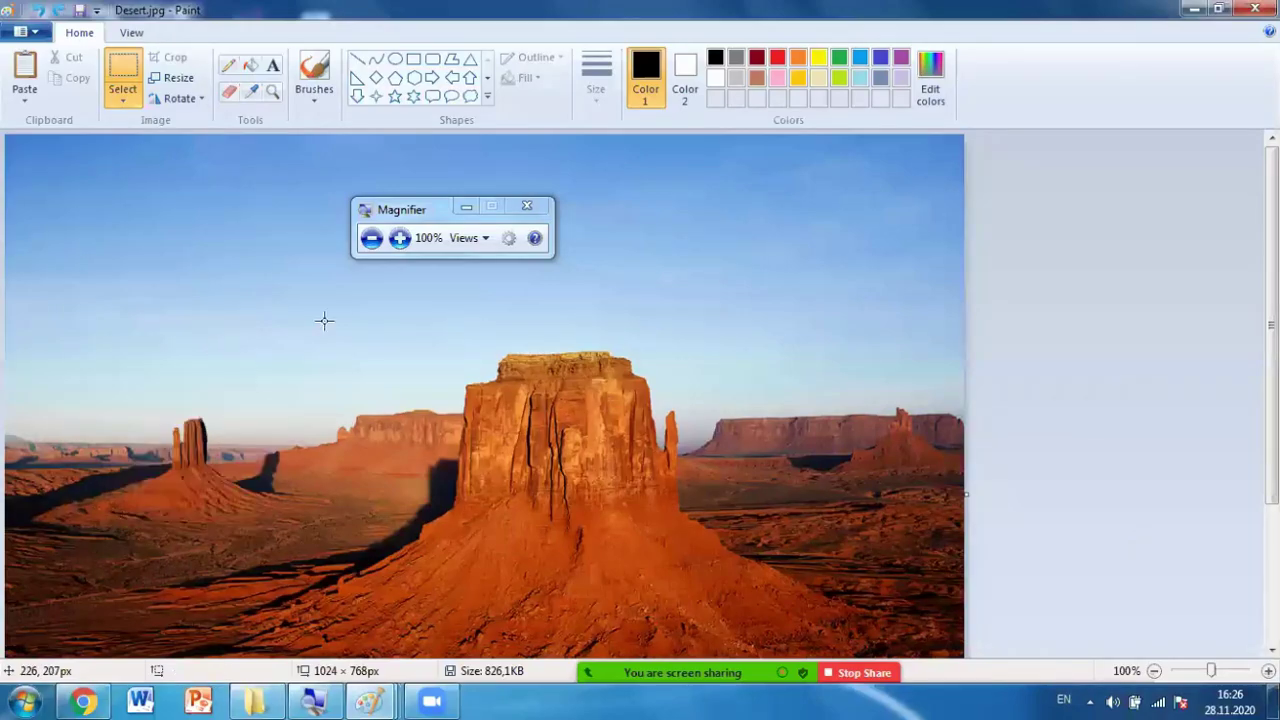
pyautogui.click(399, 238)
pyautogui.click(184, 125)
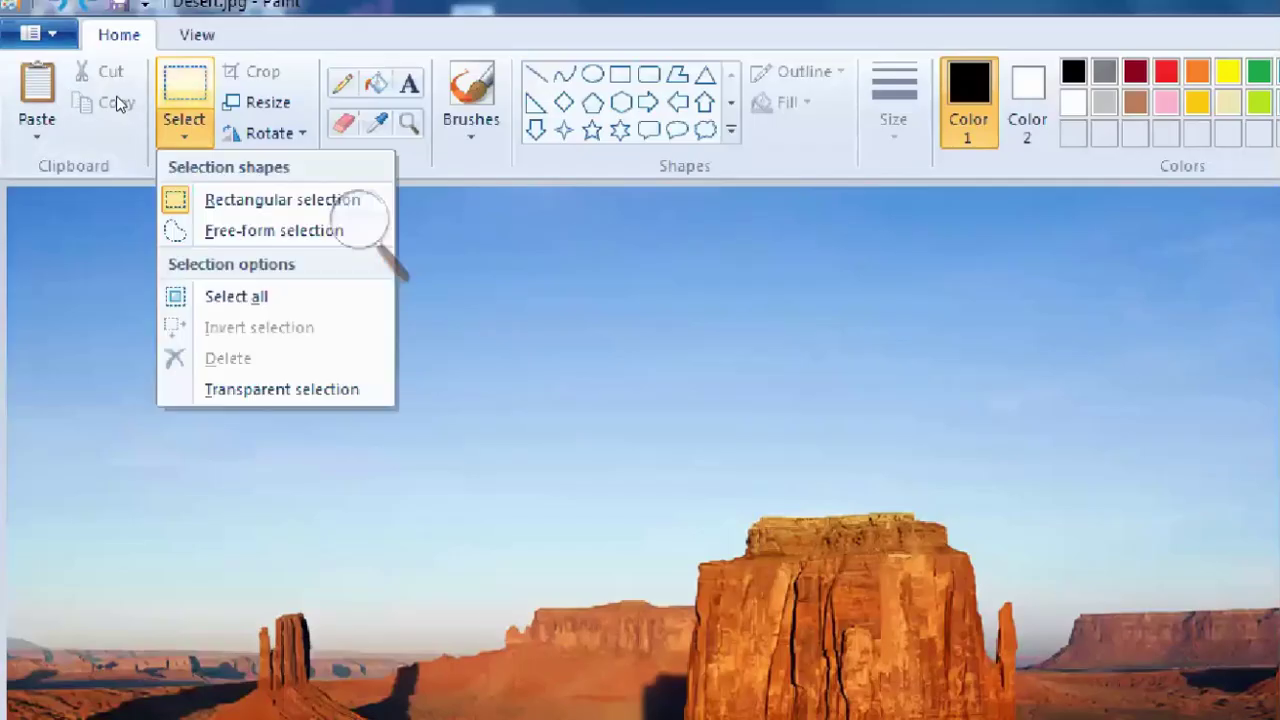
pyautogui.click(362, 225)
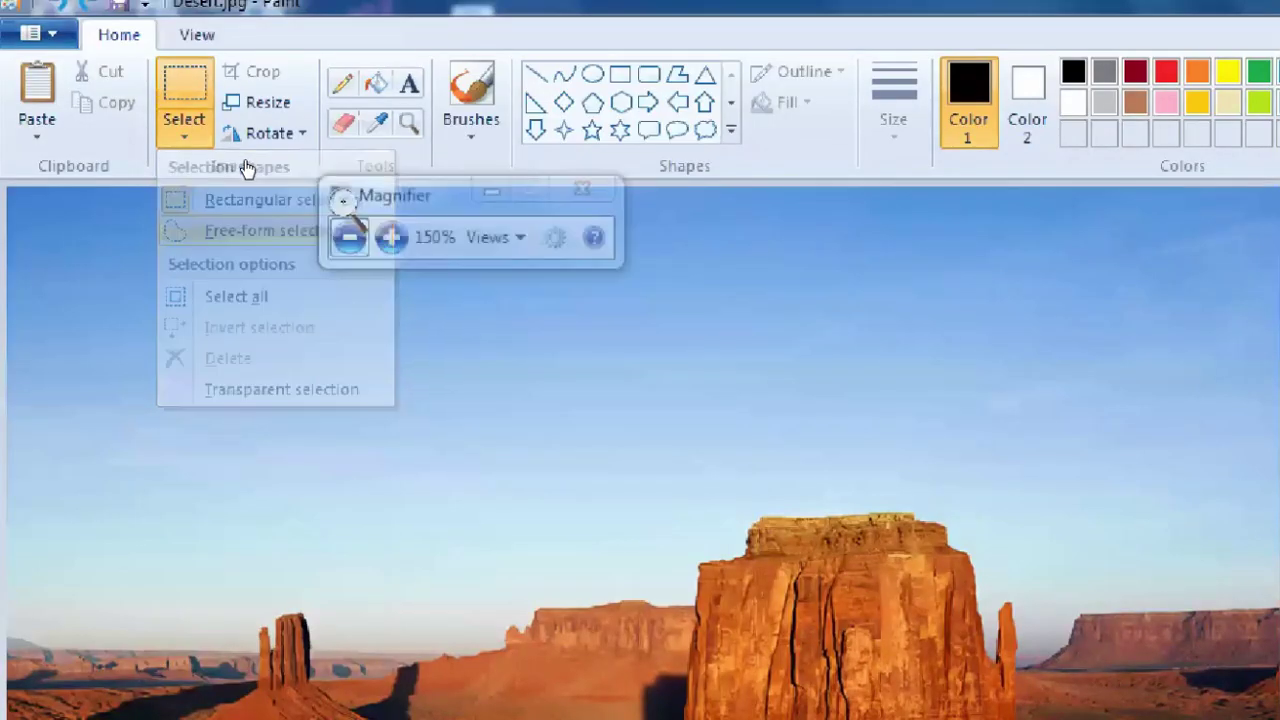
pyautogui.click(356, 239)
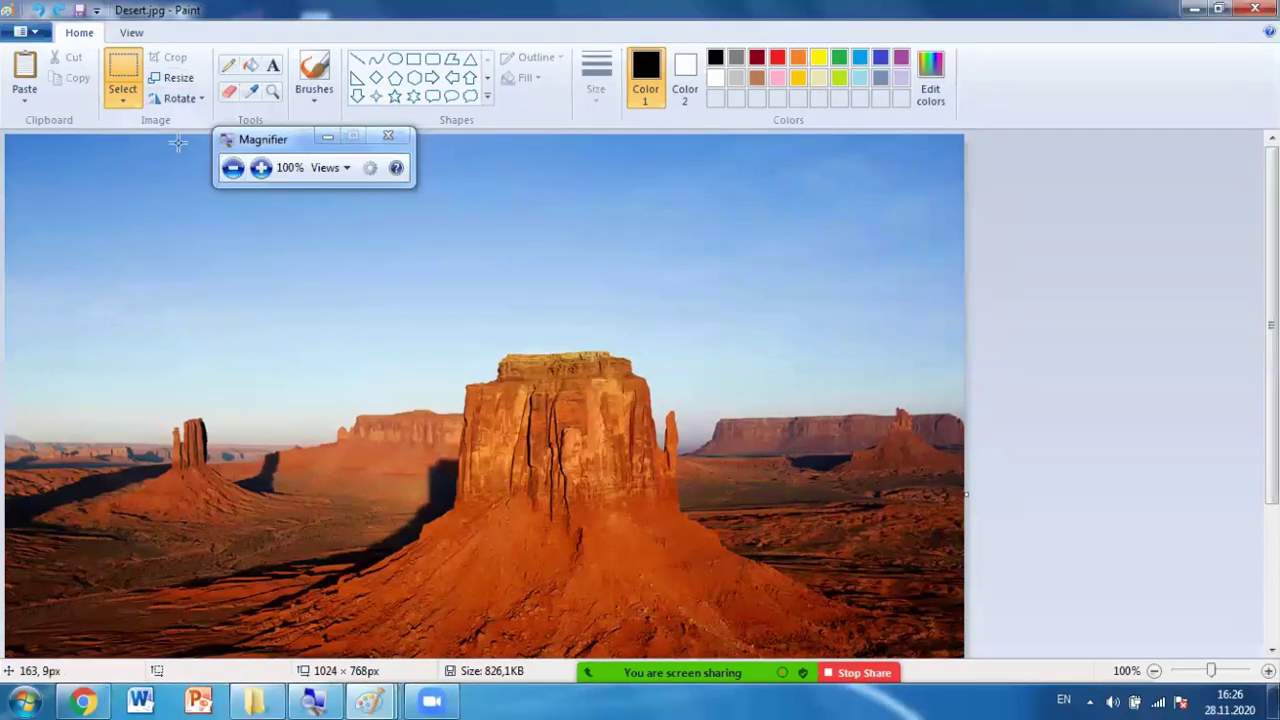
# Switch to the untitled picture with the pink star and arrow and set the screen magnification to 150%.
pyautogui.moveTo(371, 697)
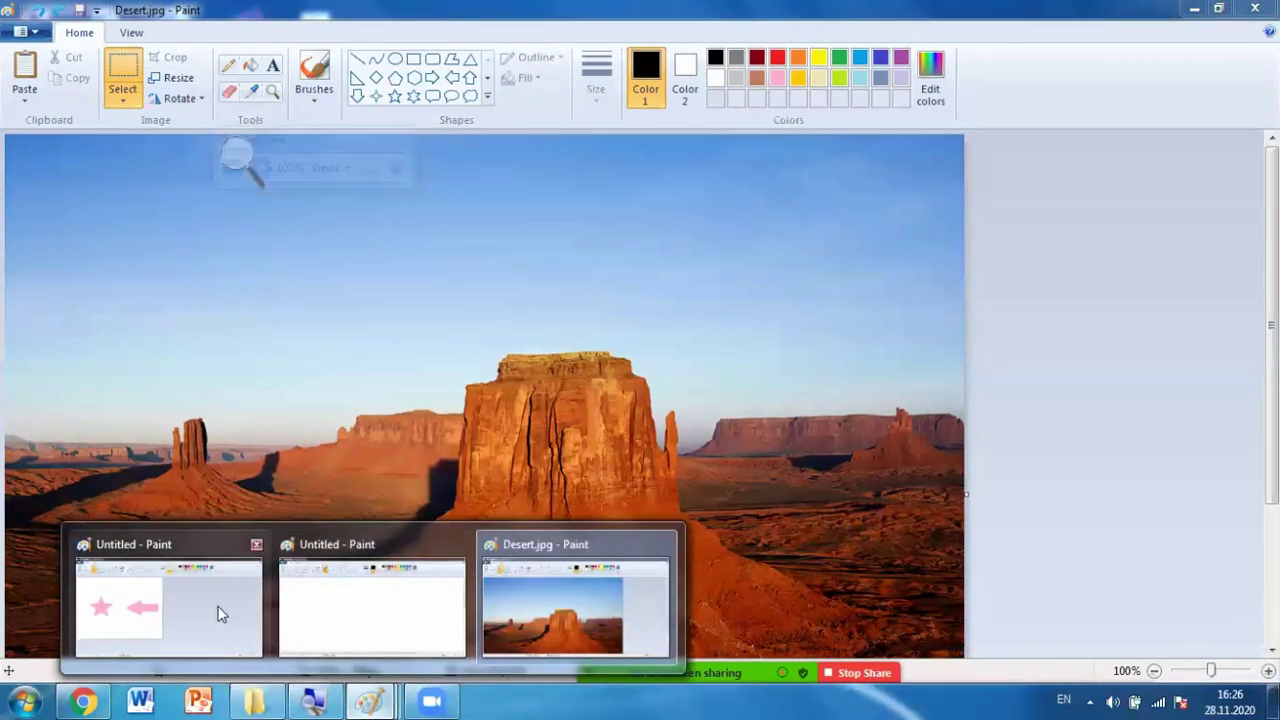
pyautogui.click(221, 614)
pyautogui.click(237, 152)
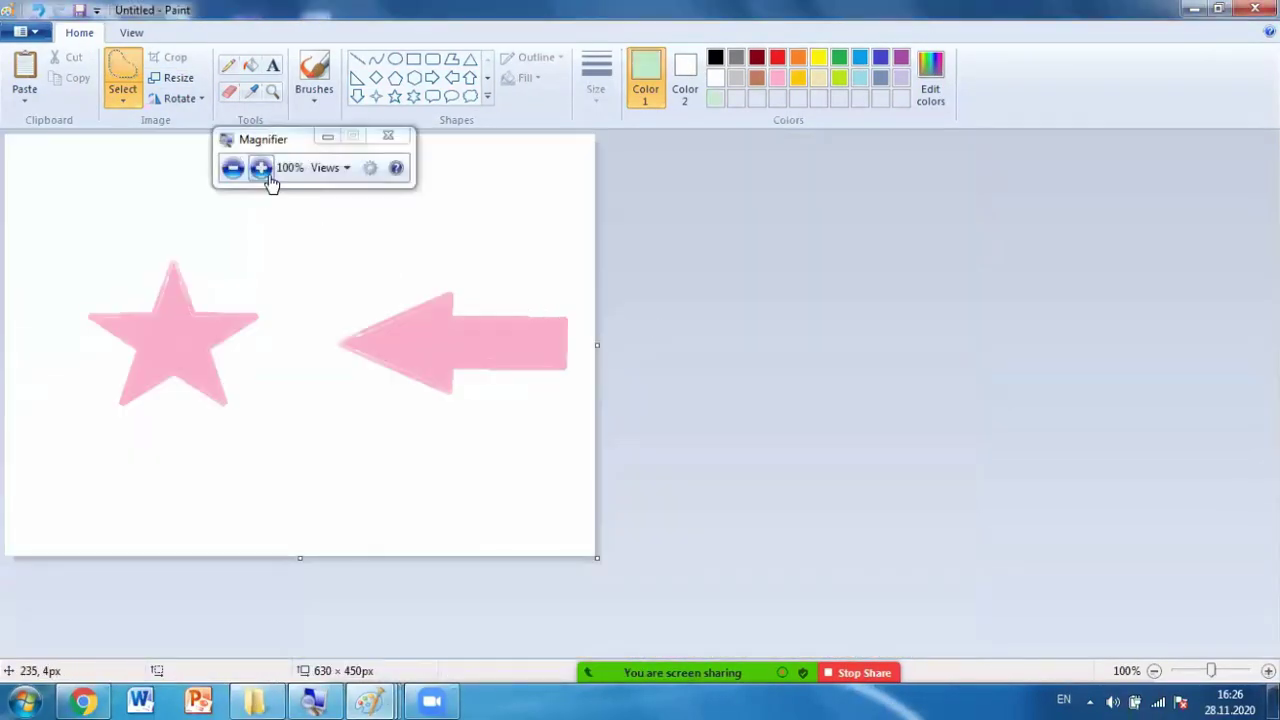
pyautogui.click(260, 168)
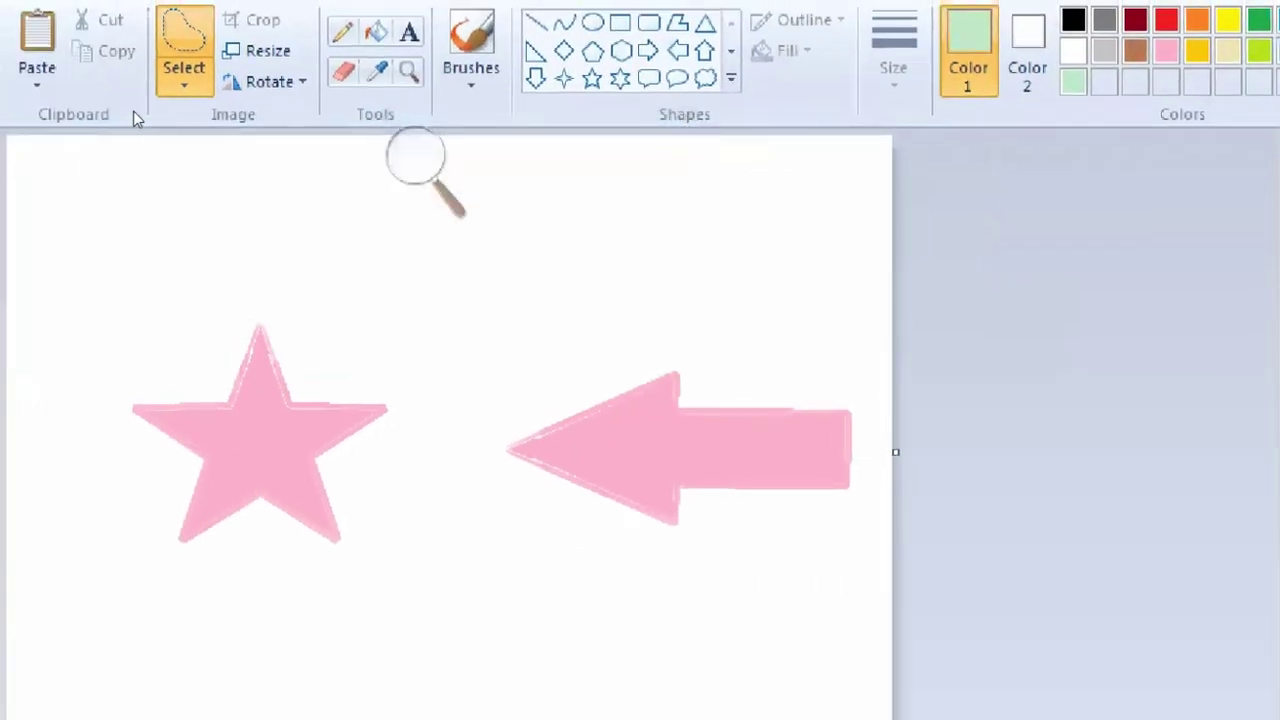
# Use Rectangular selection to select the pink arrow and move it closer to the star.
pyautogui.click(184, 80)
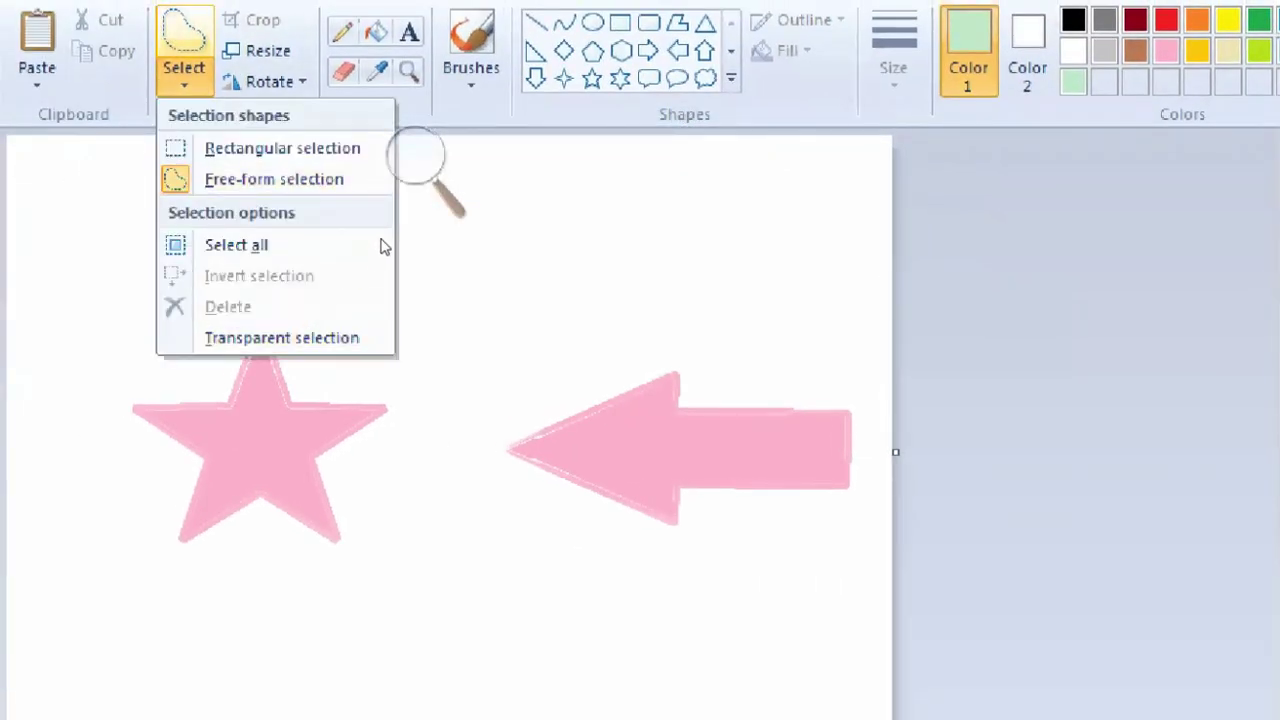
pyautogui.click(100, 110)
pyautogui.click(184, 80)
pyautogui.click(160, 148)
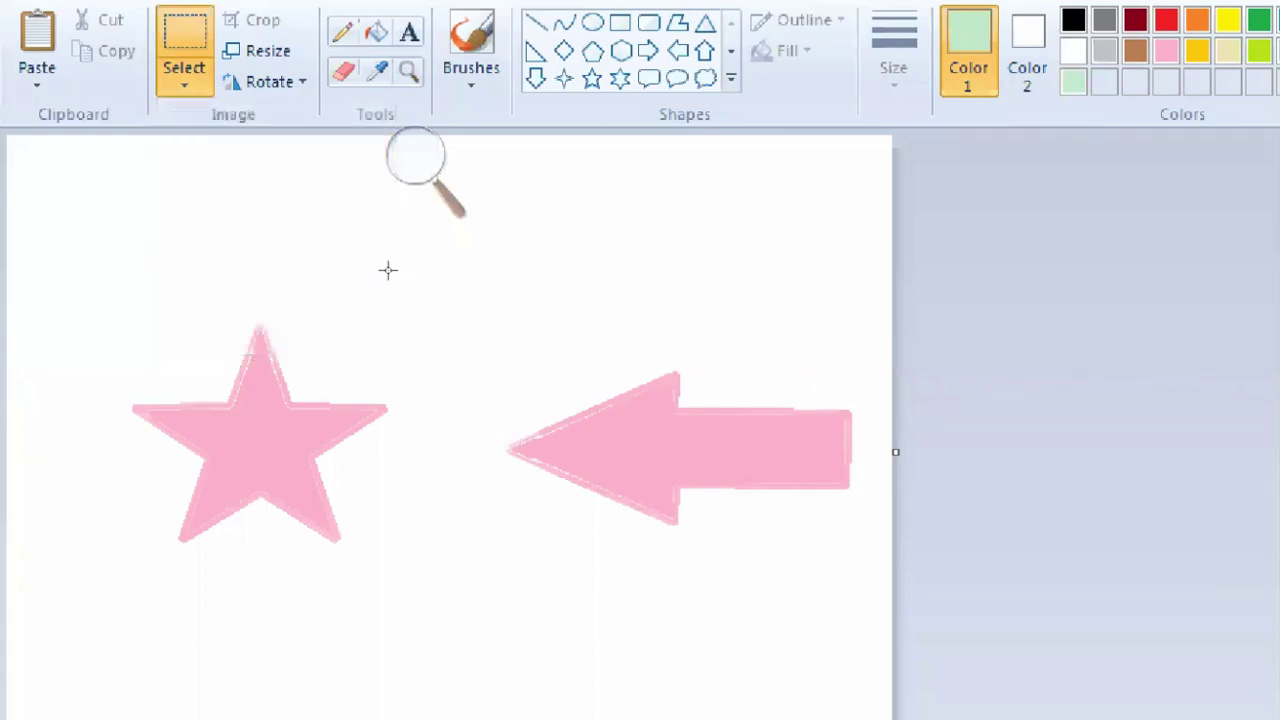
pyautogui.moveTo(577, 427); pyautogui.dragTo(578, 429)
pyautogui.moveTo(470, 327); pyautogui.dragTo(438, 320)
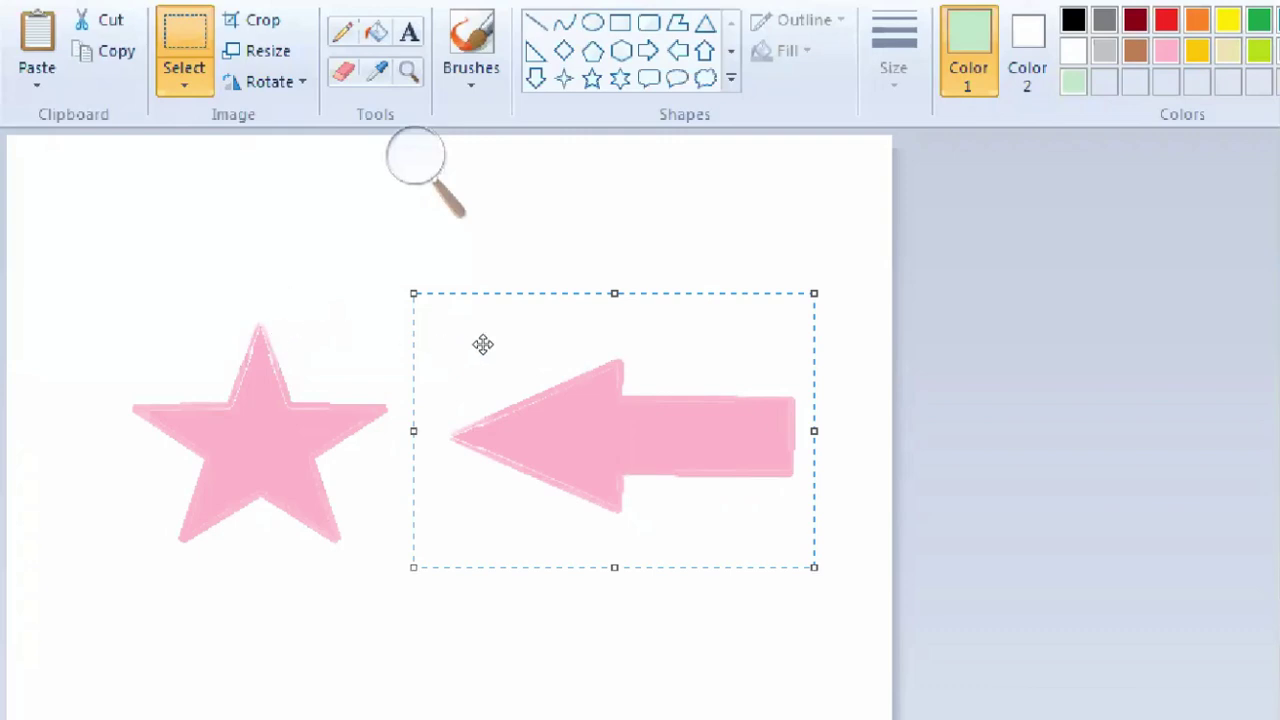
pyautogui.moveTo(490, 341)
pyautogui.mouseDown()
pyautogui.moveTo(149, 331)
pyautogui.moveTo(483, 346)
pyautogui.mouseUp()
# Turn on Transparent selection and move the selected arrow until its selection frame overlaps the star.
pyautogui.click(184, 84)
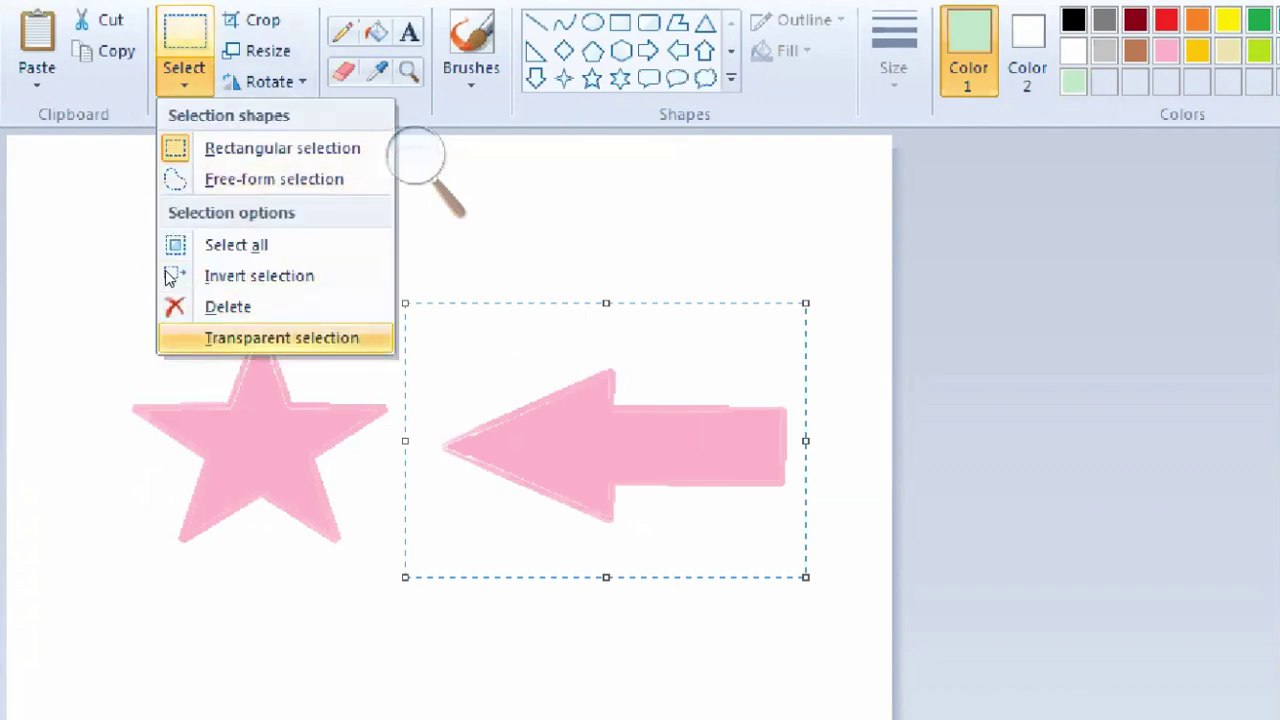
pyautogui.click(281, 338)
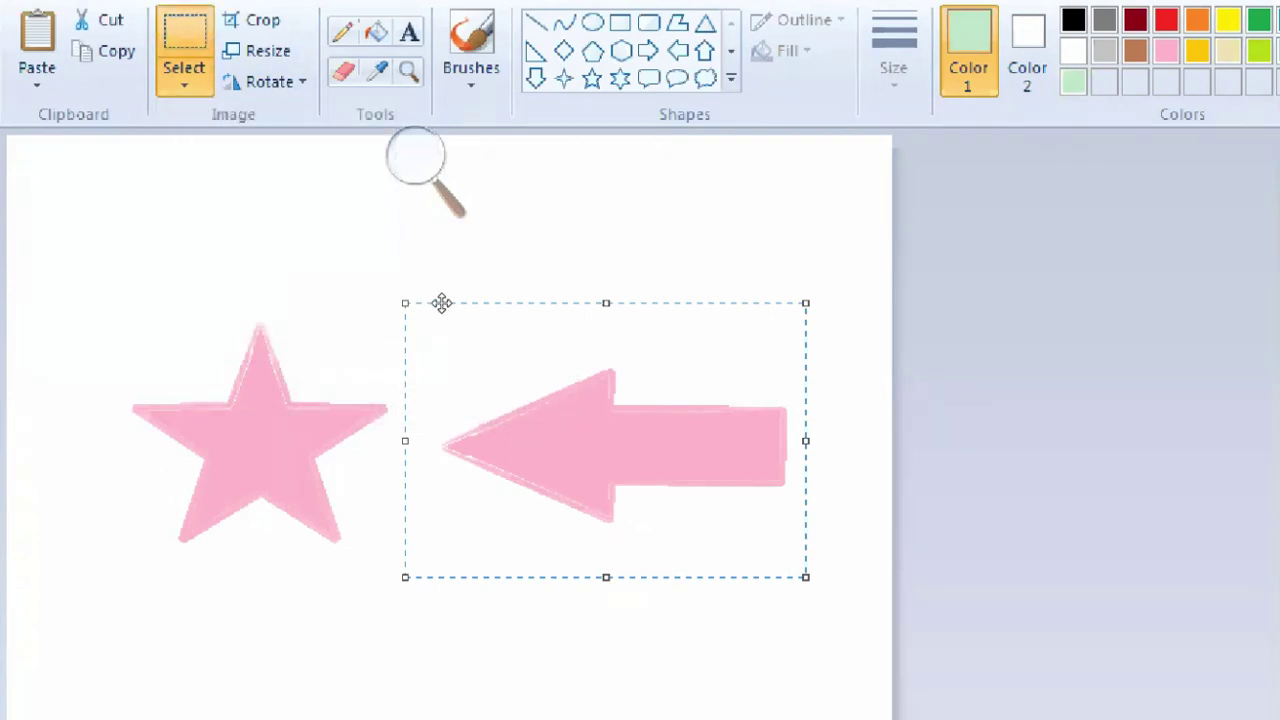
pyautogui.moveTo(483, 323); pyautogui.dragTo(436, 333)
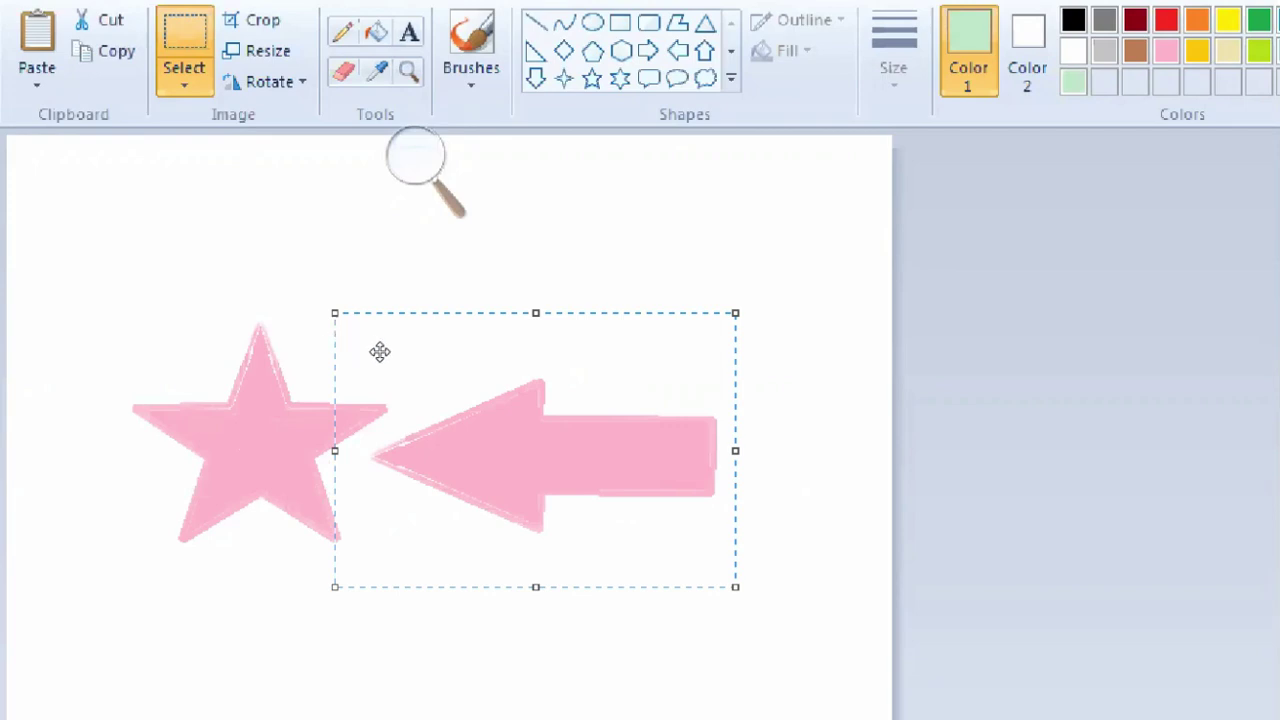
pyautogui.moveTo(384, 355)
pyautogui.mouseDown()
pyautogui.moveTo(194, 334)
pyautogui.moveTo(402, 357)
pyautogui.moveTo(174, 348)
pyautogui.moveTo(411, 357)
pyautogui.moveTo(200, 340)
pyautogui.moveTo(398, 355)
pyautogui.mouseUp()
# Check the Transparent selection option and shift the selected arrow slightly away from the star.
pyautogui.click(172, 82)
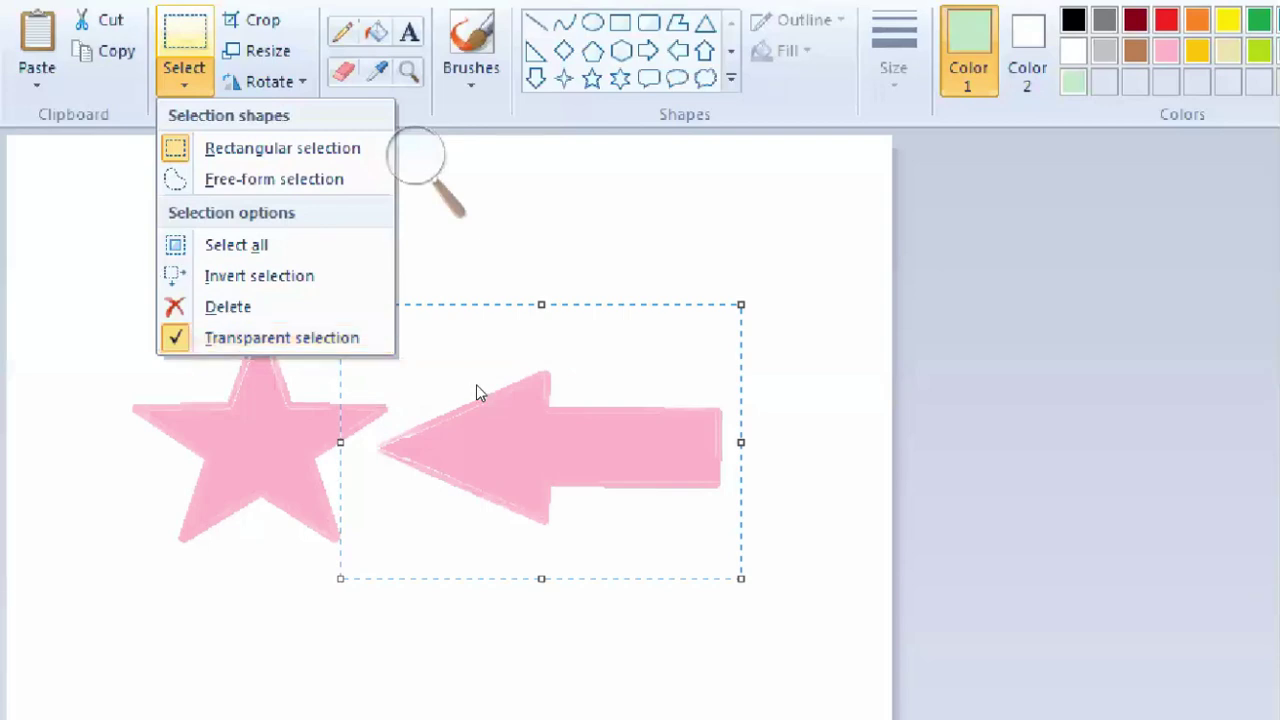
pyautogui.click(471, 351)
pyautogui.moveTo(471, 351); pyautogui.dragTo(379, 279)
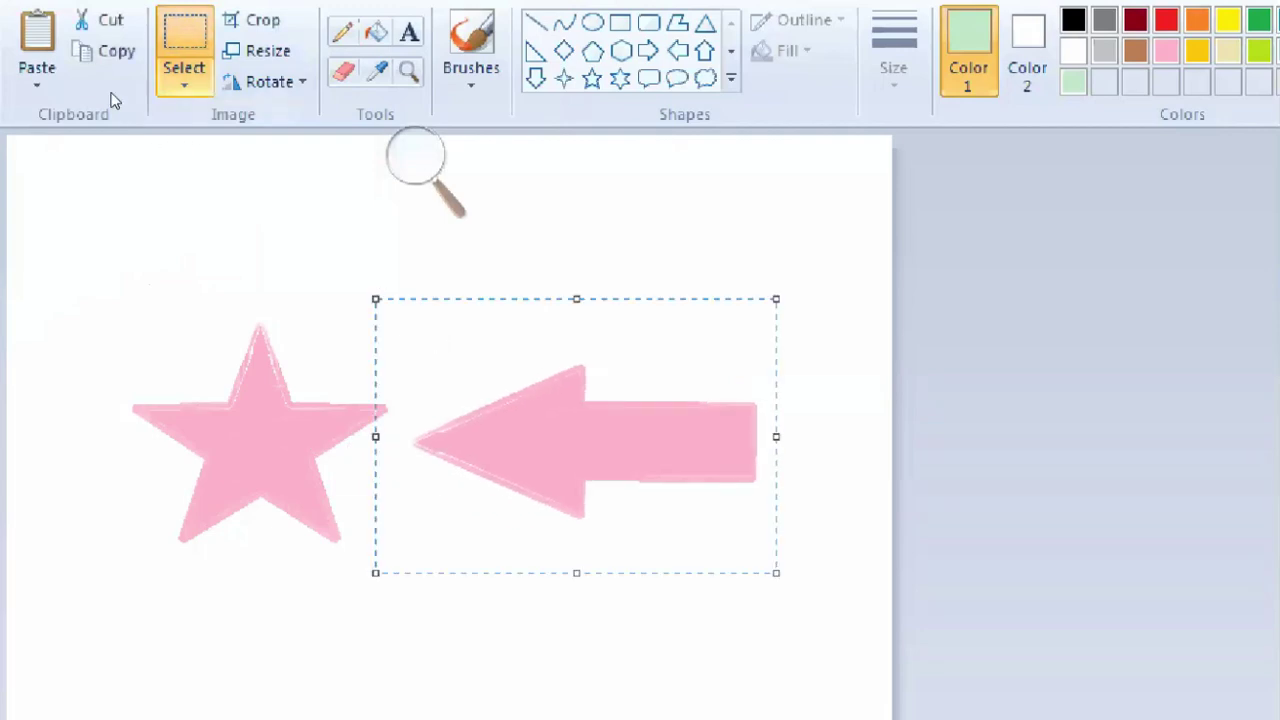
# Turn off Transparent selection, move the selected arrow with its opaque background, and turn Transparent selection back on.
pyautogui.click(184, 85)
pyautogui.click(230, 338)
pyautogui.moveTo(428, 341); pyautogui.dragTo(544, 397)
pyautogui.click(184, 85)
pyautogui.click(250, 338)
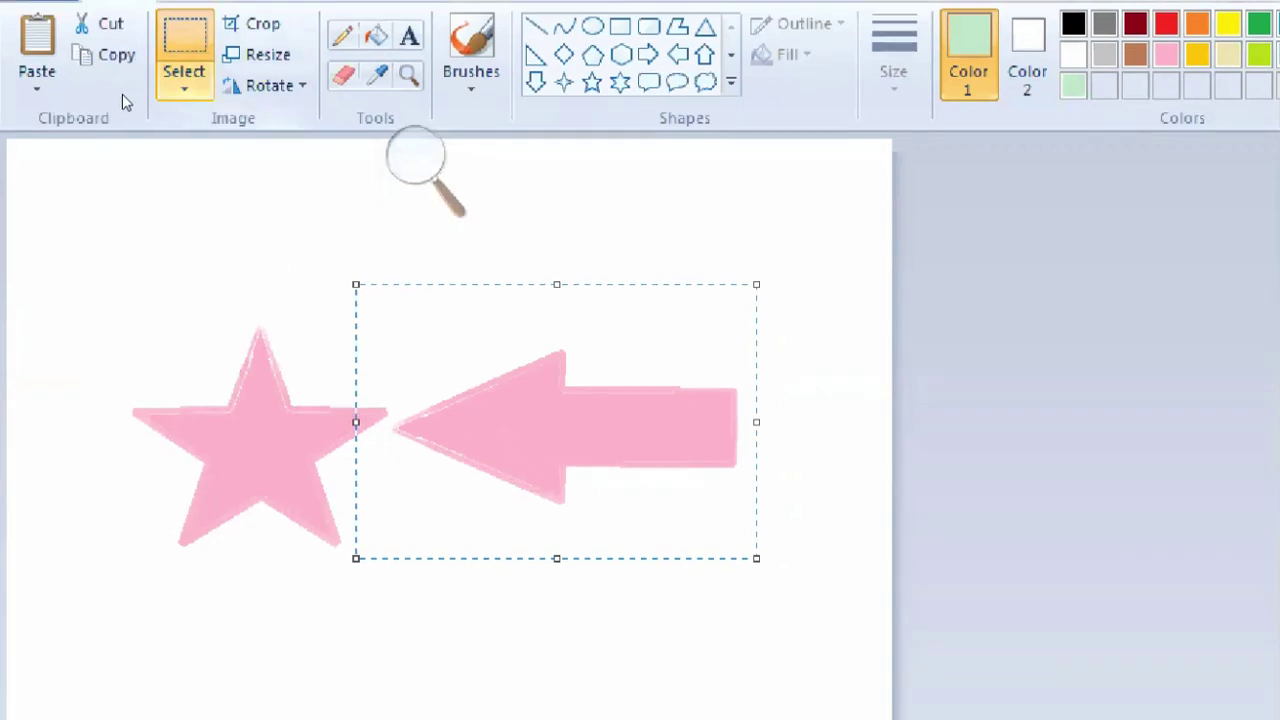
# Check the Transparent selection option while shifting the selected arrow onto the star's edge and back away from it.
pyautogui.click(180, 82)
pyautogui.click(418, 358)
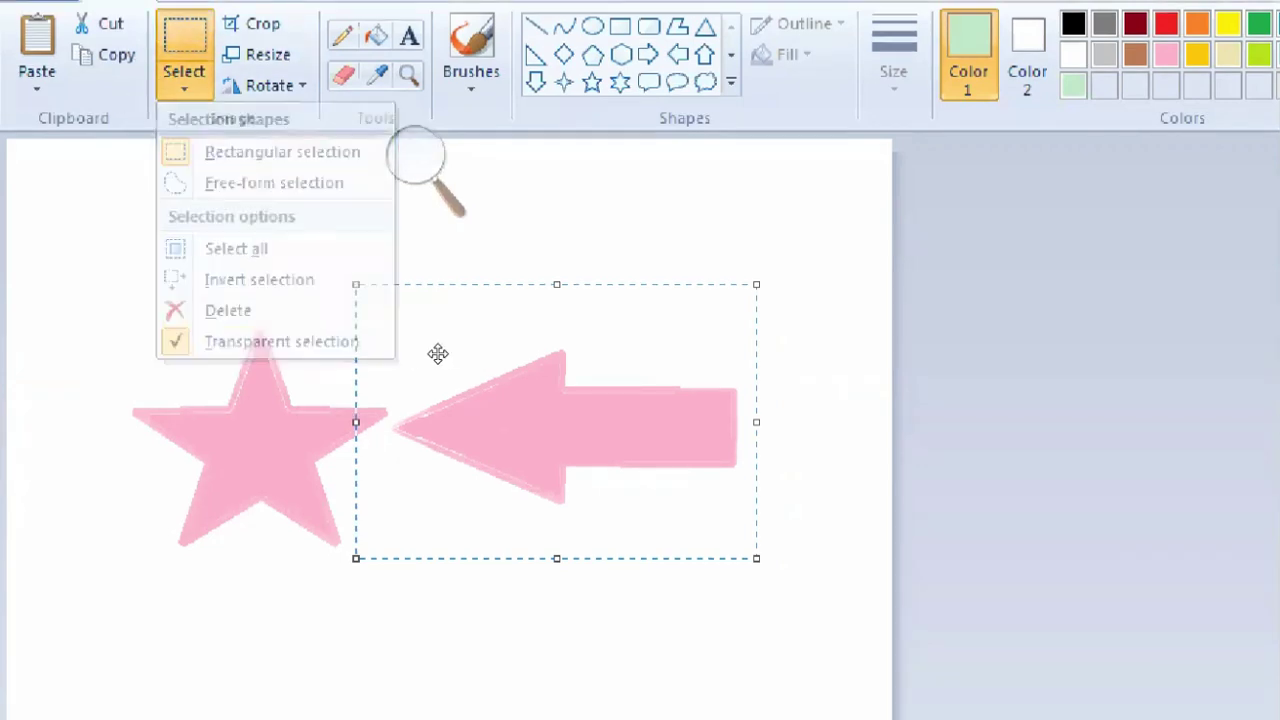
pyautogui.moveTo(437, 354); pyautogui.dragTo(394, 346)
pyautogui.click(184, 85)
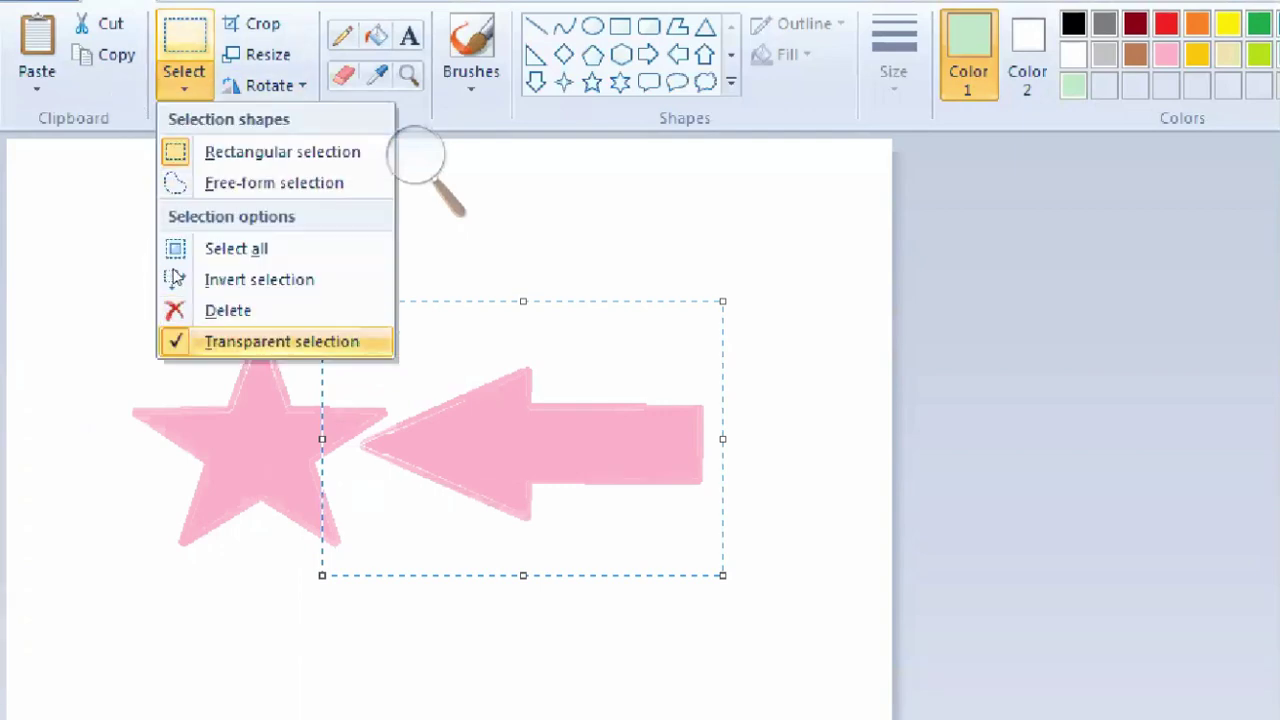
pyautogui.click(401, 310)
pyautogui.moveTo(403, 320); pyautogui.dragTo(470, 317)
# Return the screen magnification to 100% and move the selected arrow down until its selection frame overlaps the star.
pyautogui.click(284, 156)
pyautogui.click(275, 165)
pyautogui.click(334, 174)
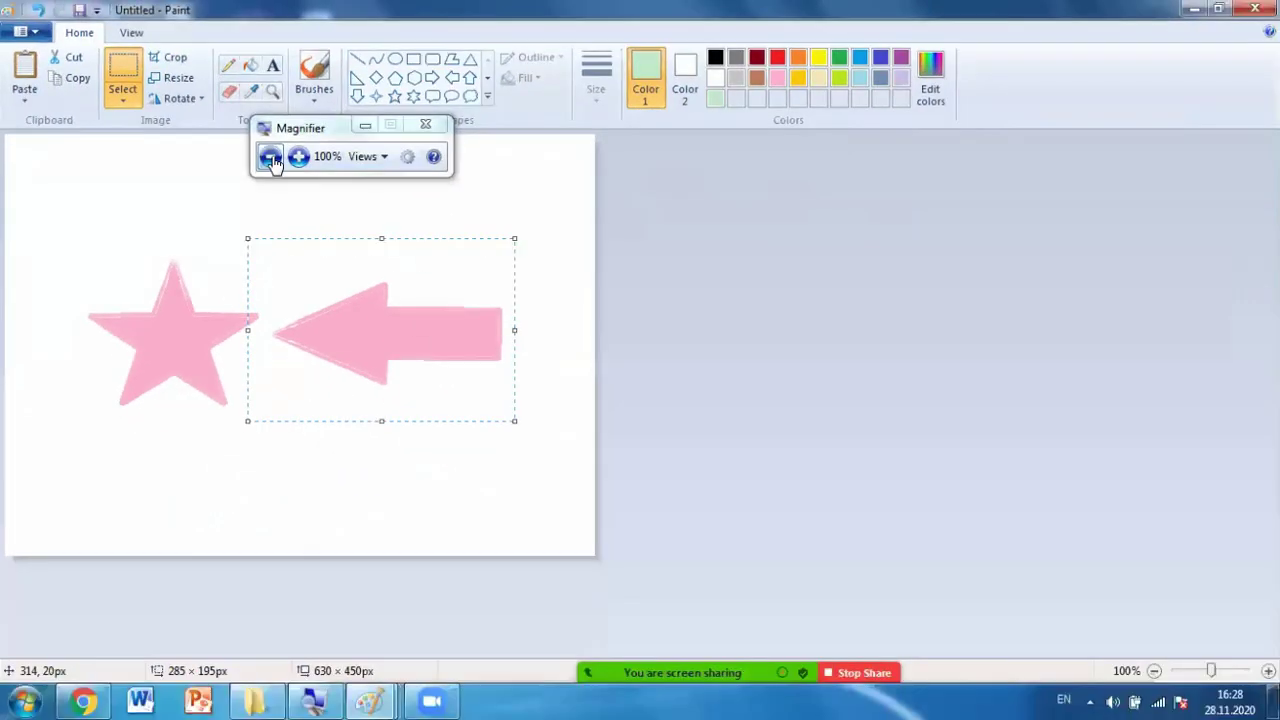
pyautogui.moveTo(389, 317); pyautogui.dragTo(373, 344)
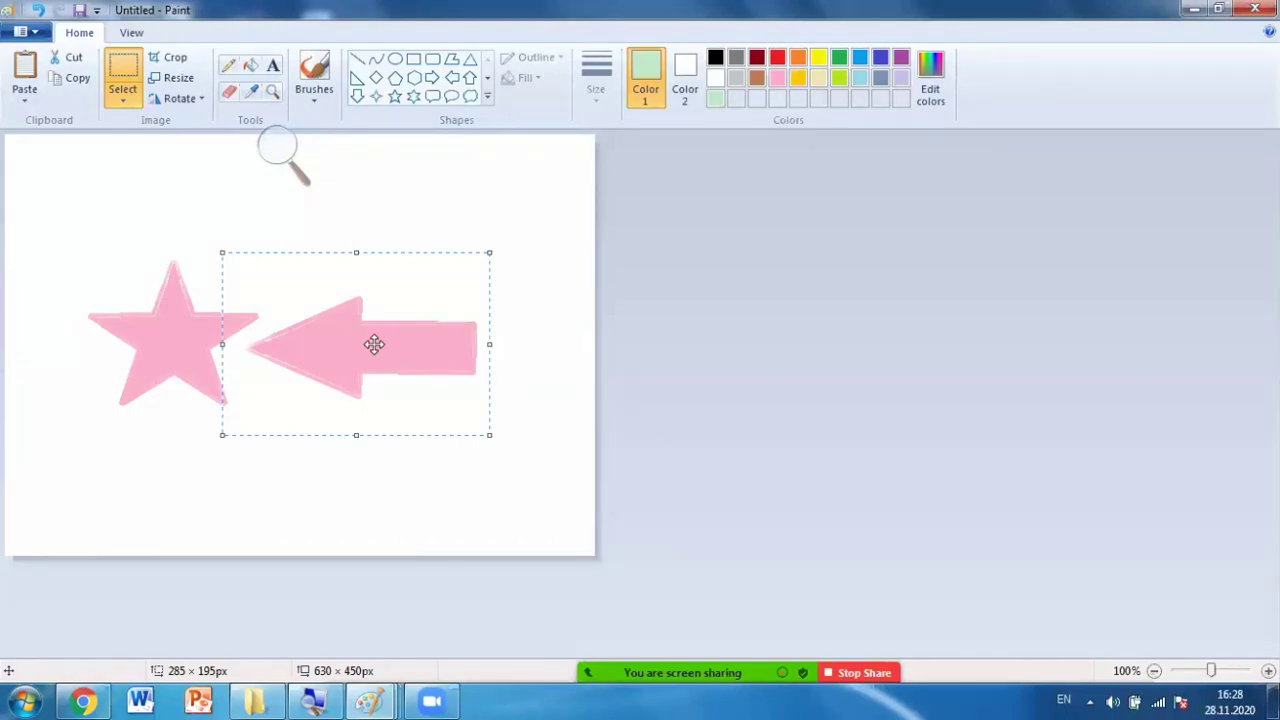
# Switch to the Desert.jpg picture and set the screen magnification to 150%.
pyautogui.click(278, 148)
pyautogui.click(380, 695)
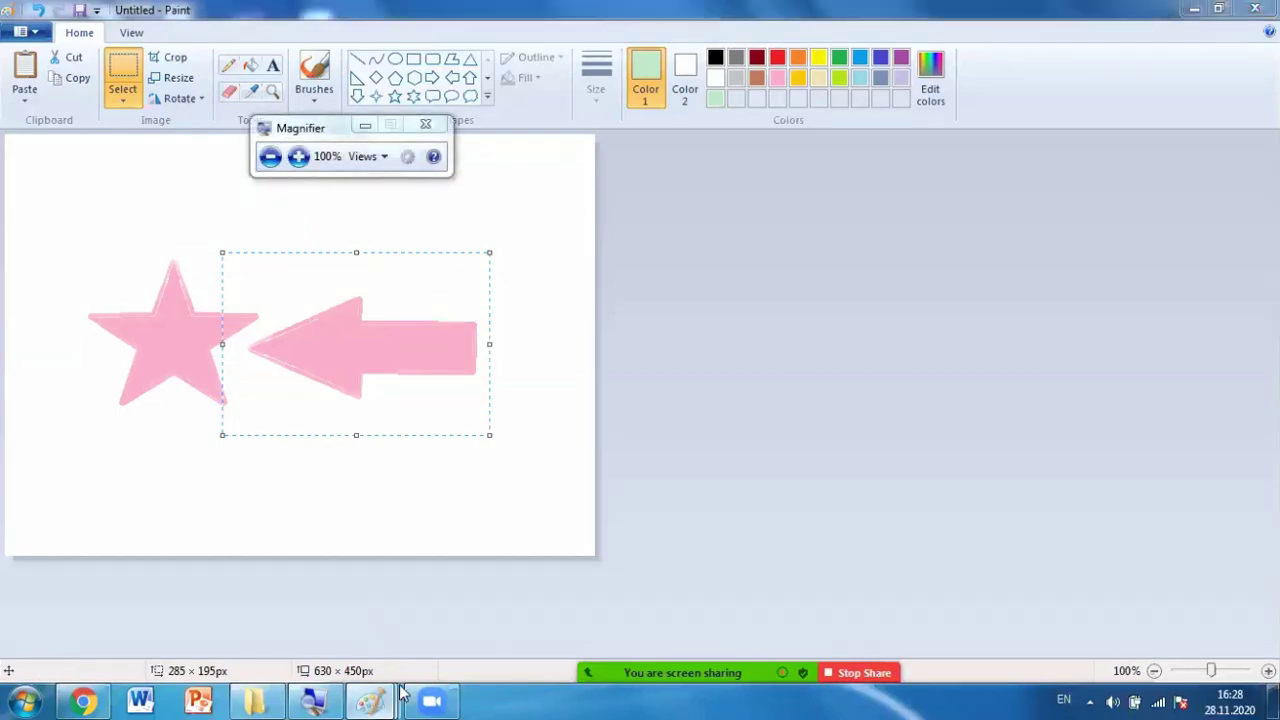
pyautogui.click(560, 613)
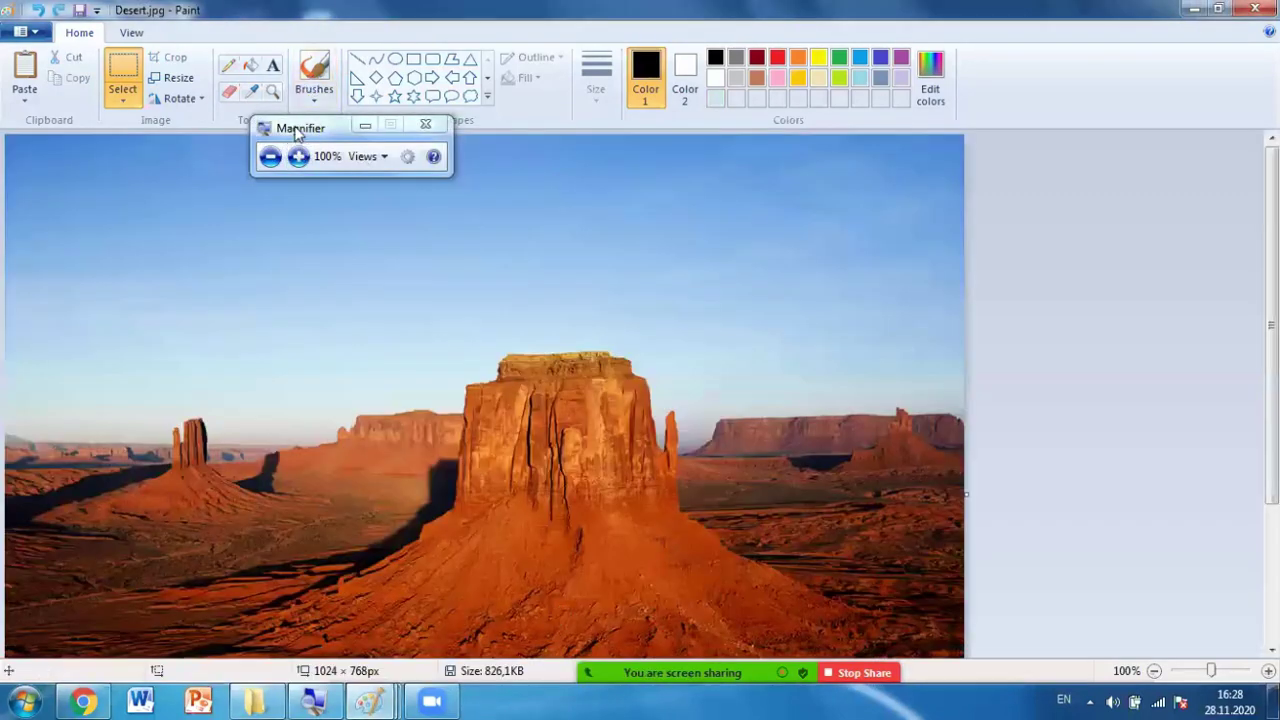
pyautogui.moveTo(300, 130); pyautogui.dragTo(474, 155)
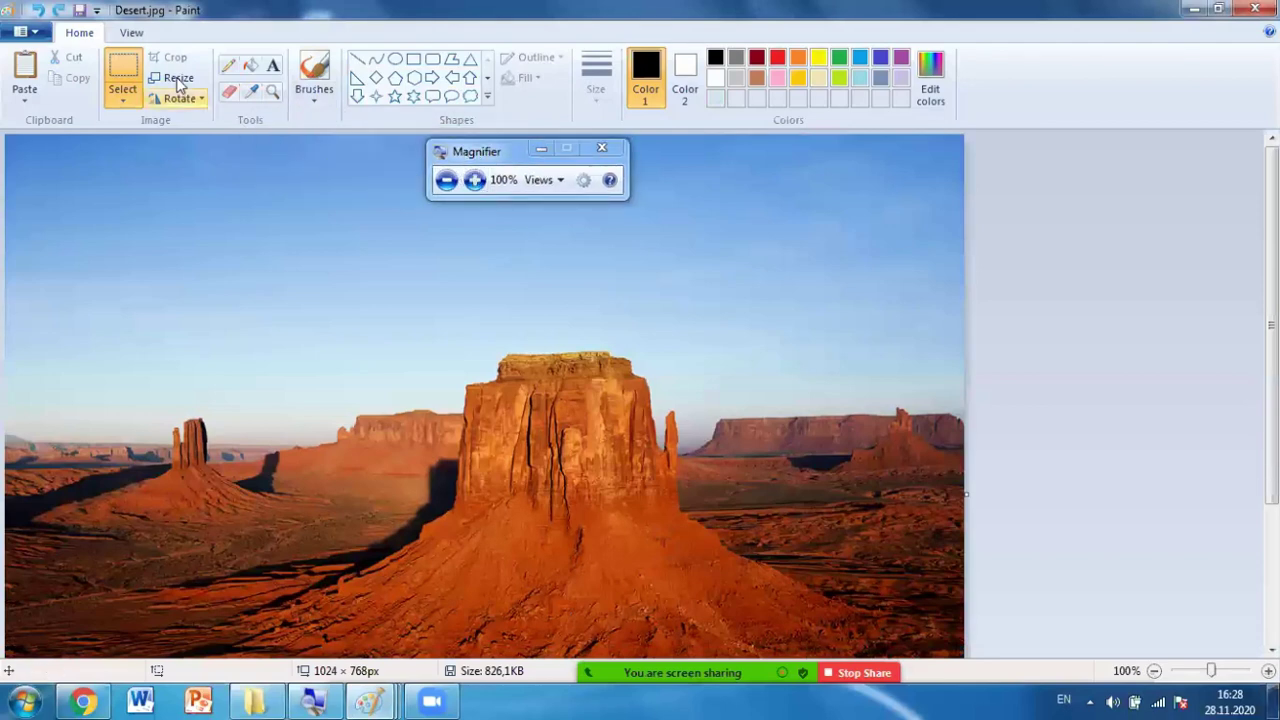
pyautogui.click(474, 180)
pyautogui.press('super+plus')
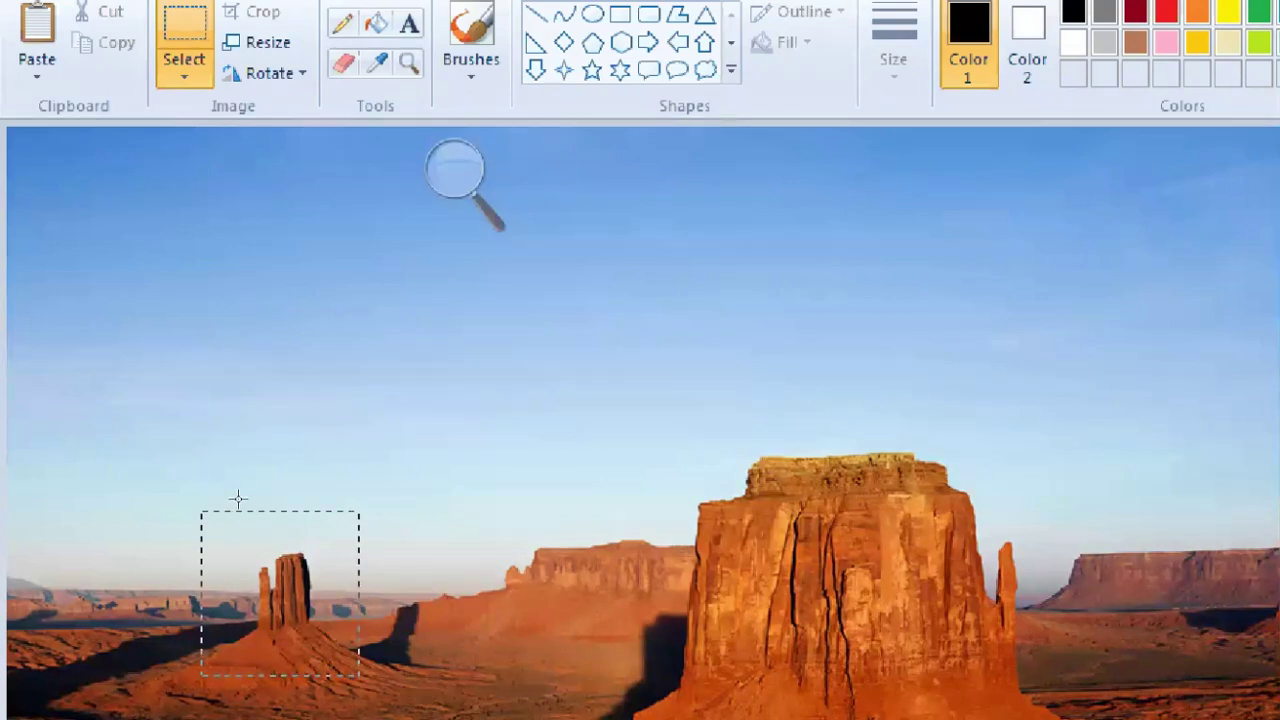
# Crop the desert picture to a rectangle around the small rock tower on the far left, and undo the crop.
pyautogui.moveTo(238, 498); pyautogui.dragTo(238, 498)
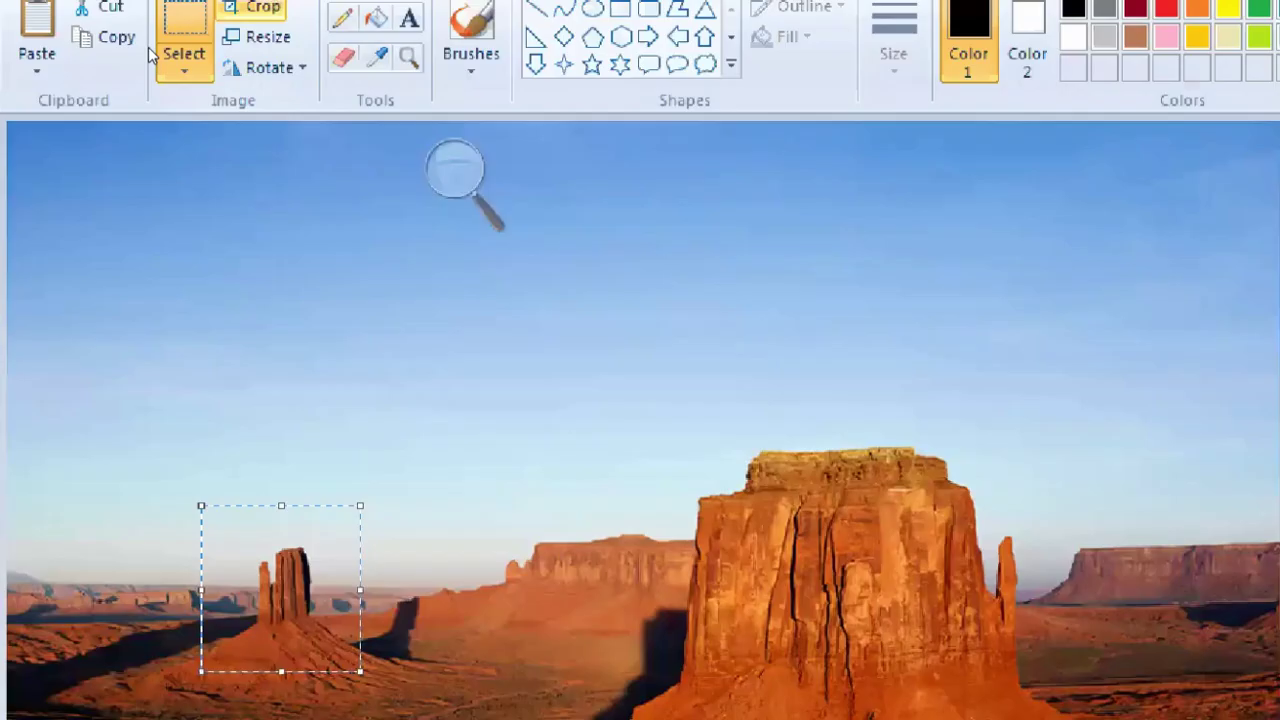
pyautogui.hotkey('ctrl', 'shift', 'x')
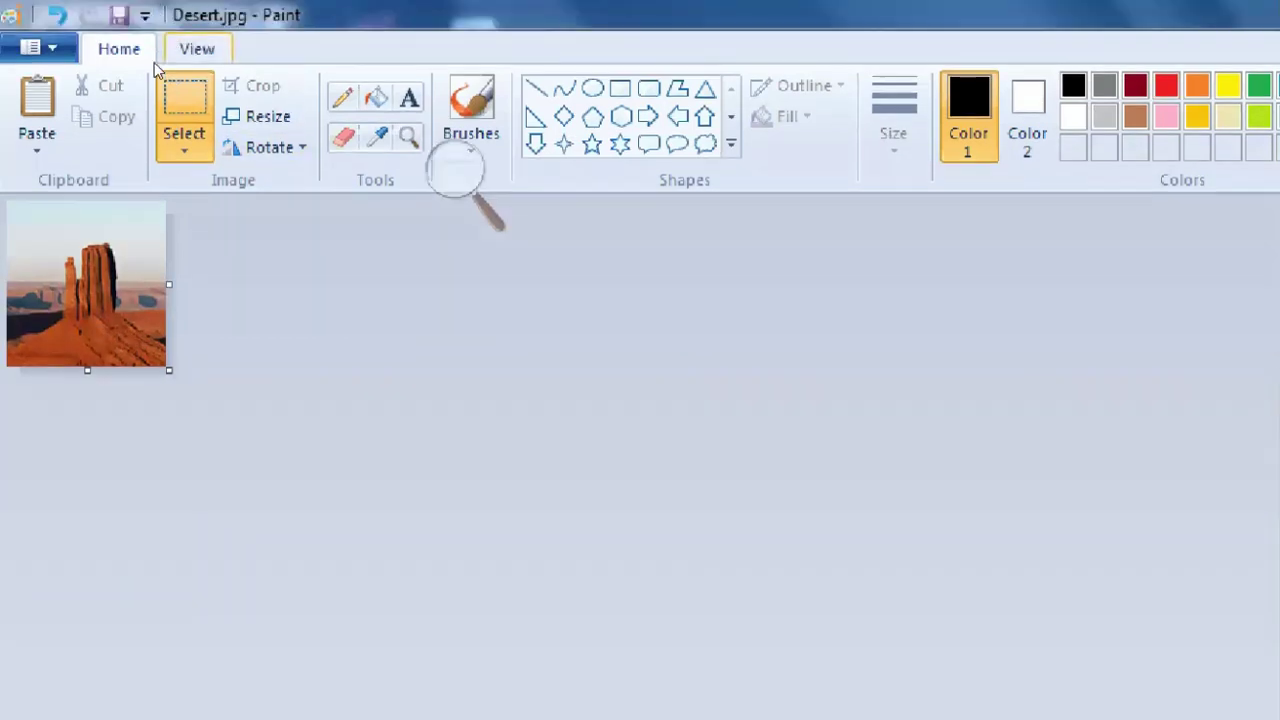
pyautogui.hotkey('ctrl', 'z')
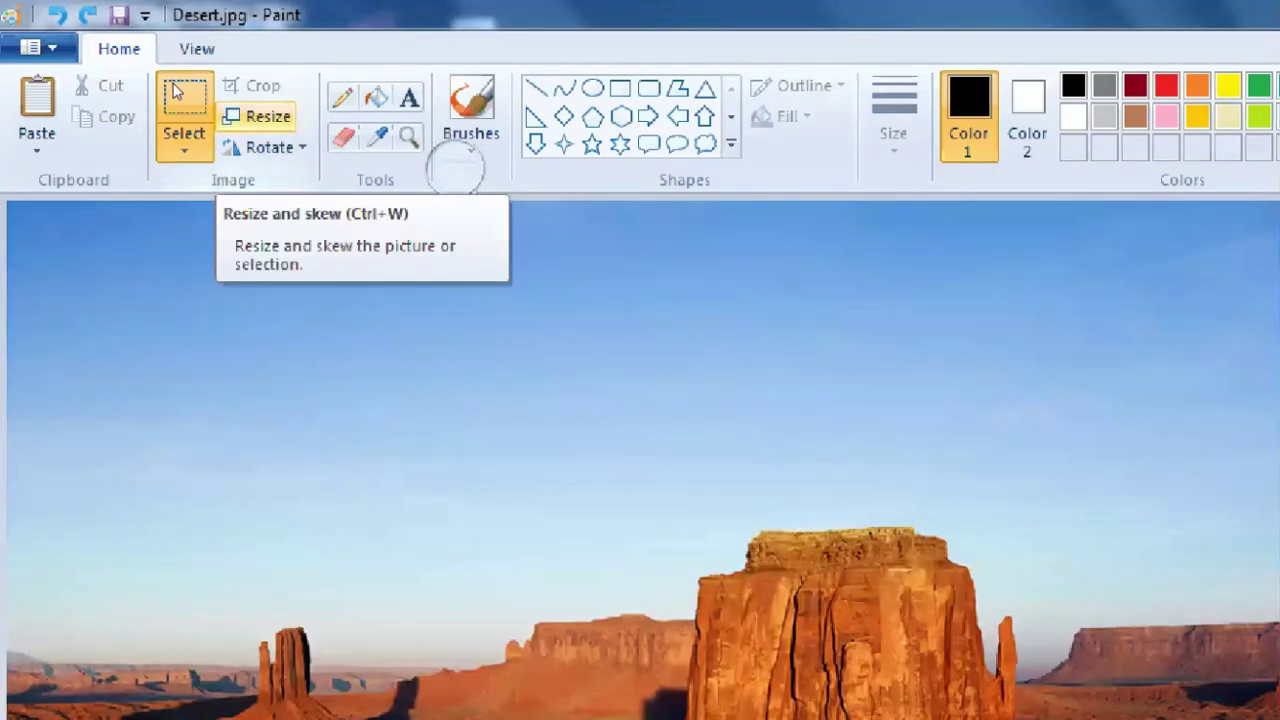
# Open the Resize and Skew settings and examine the percentage-based horizontal and vertical fields at 150% screen magnification.
pyautogui.click(453, 166)
pyautogui.click(443, 186)
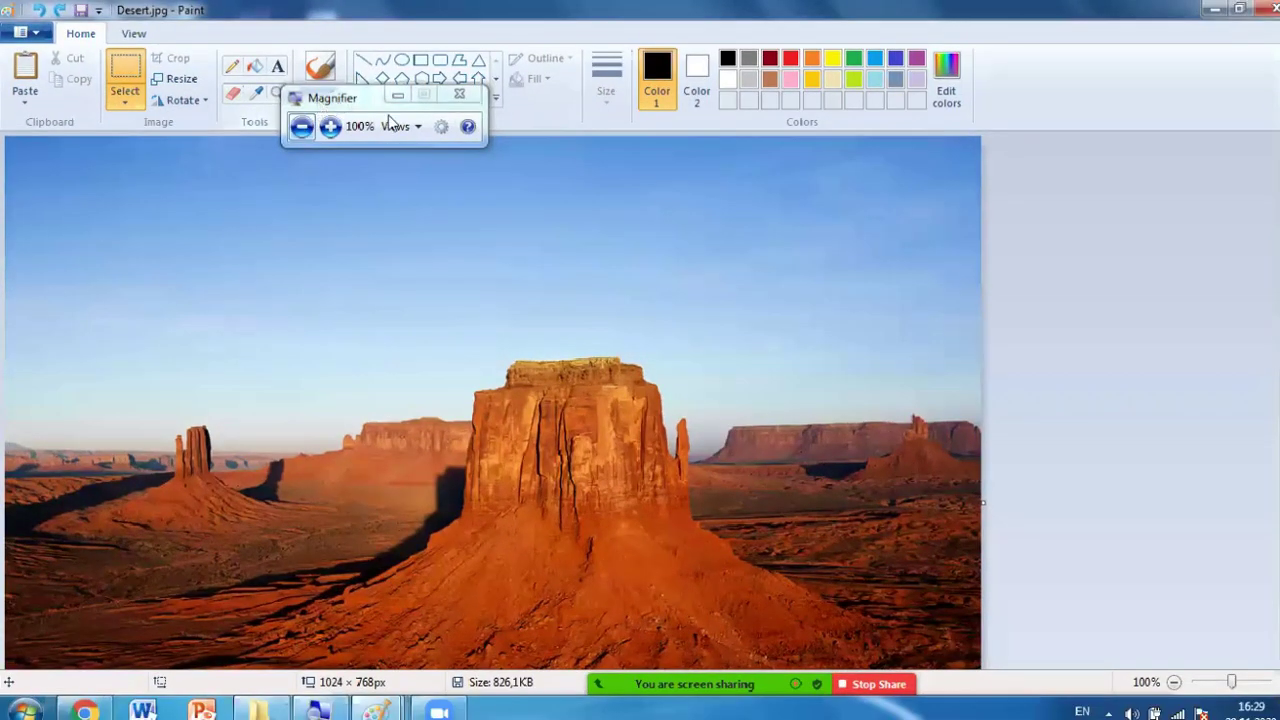
pyautogui.click(181, 87)
pyautogui.moveTo(169, 90); pyautogui.dragTo(352, 132)
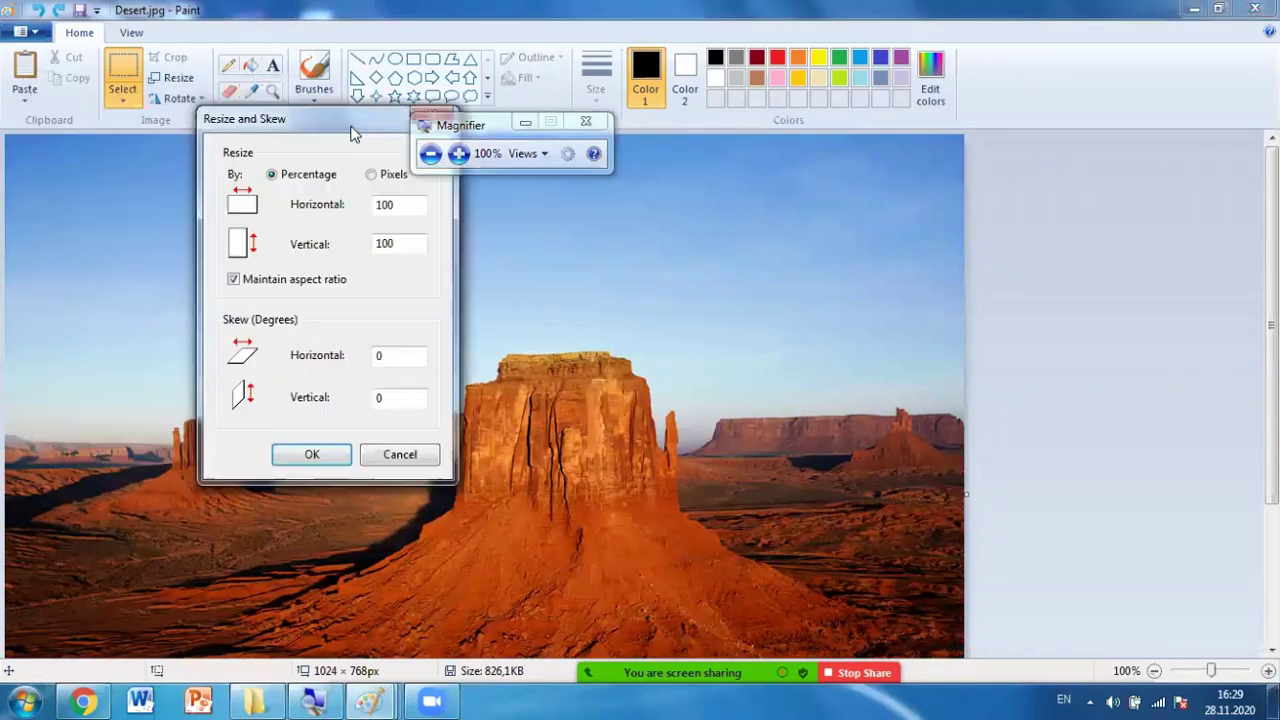
pyautogui.click(432, 137)
pyautogui.click(458, 153)
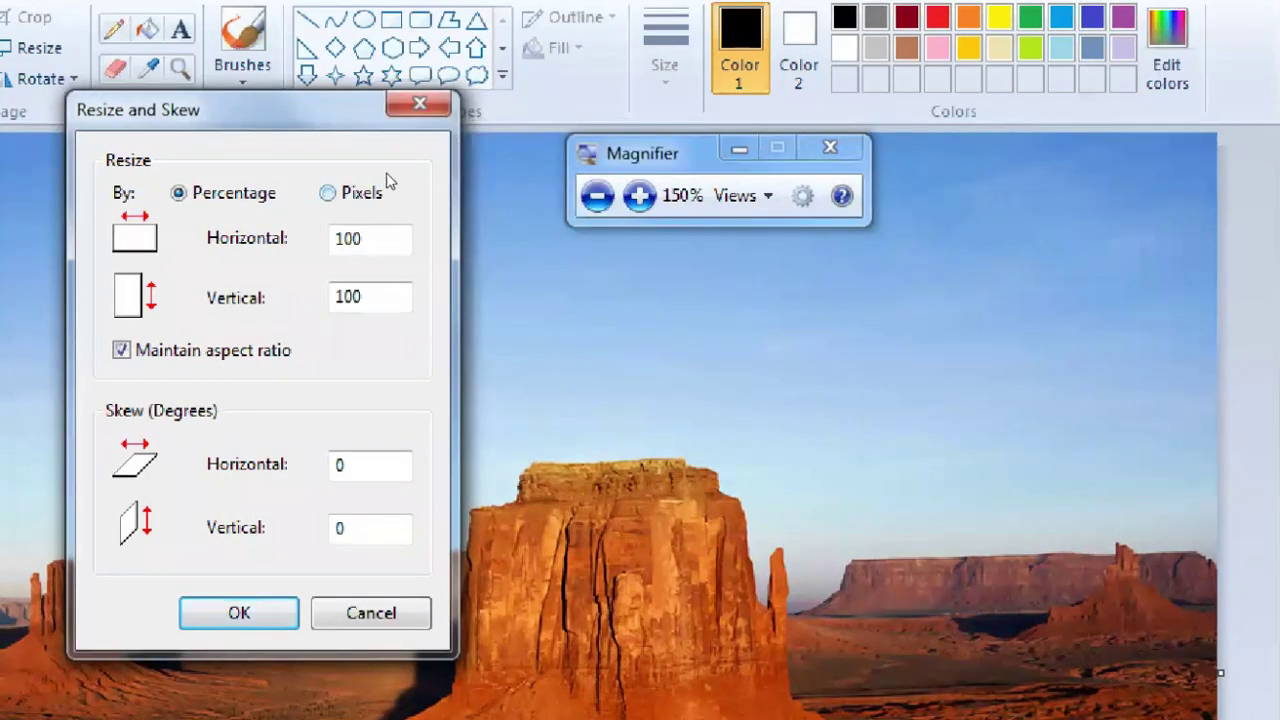
pyautogui.doubleClick(407, 238)
pyautogui.press('Tab')
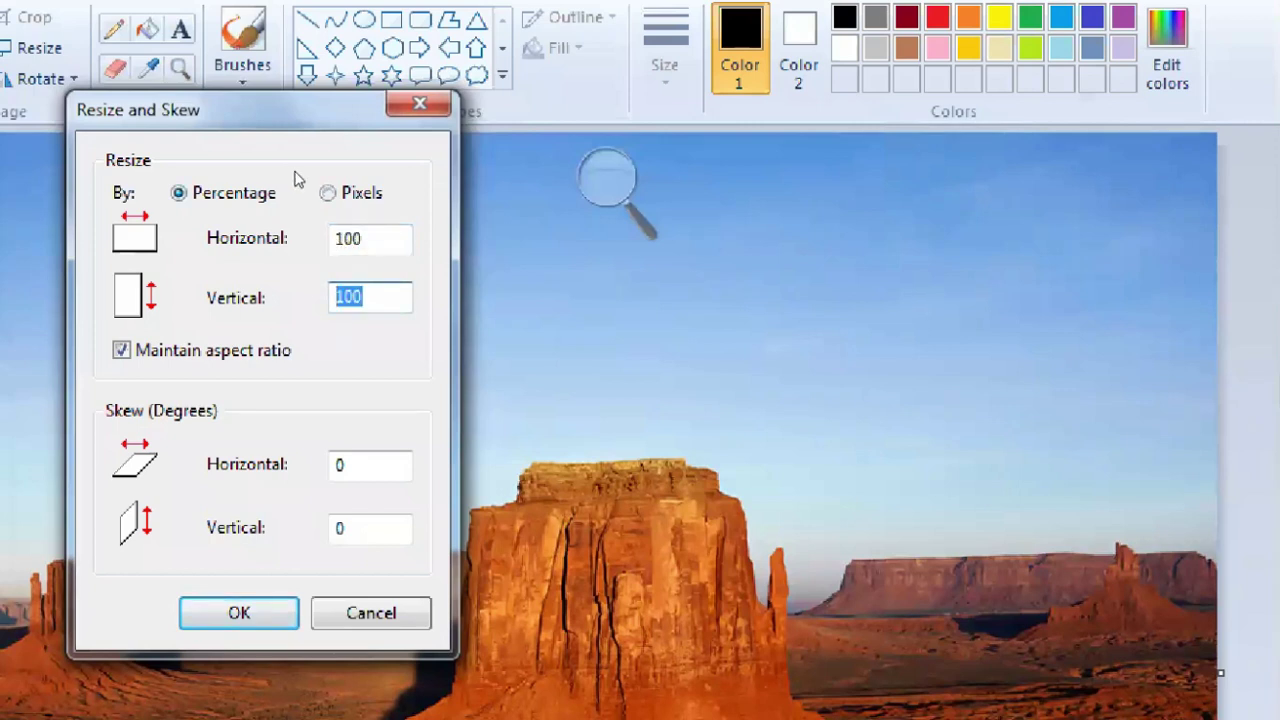
pyautogui.hotkey('shift', 'Tab')
pyautogui.press('Tab')
pyautogui.click(404, 238)
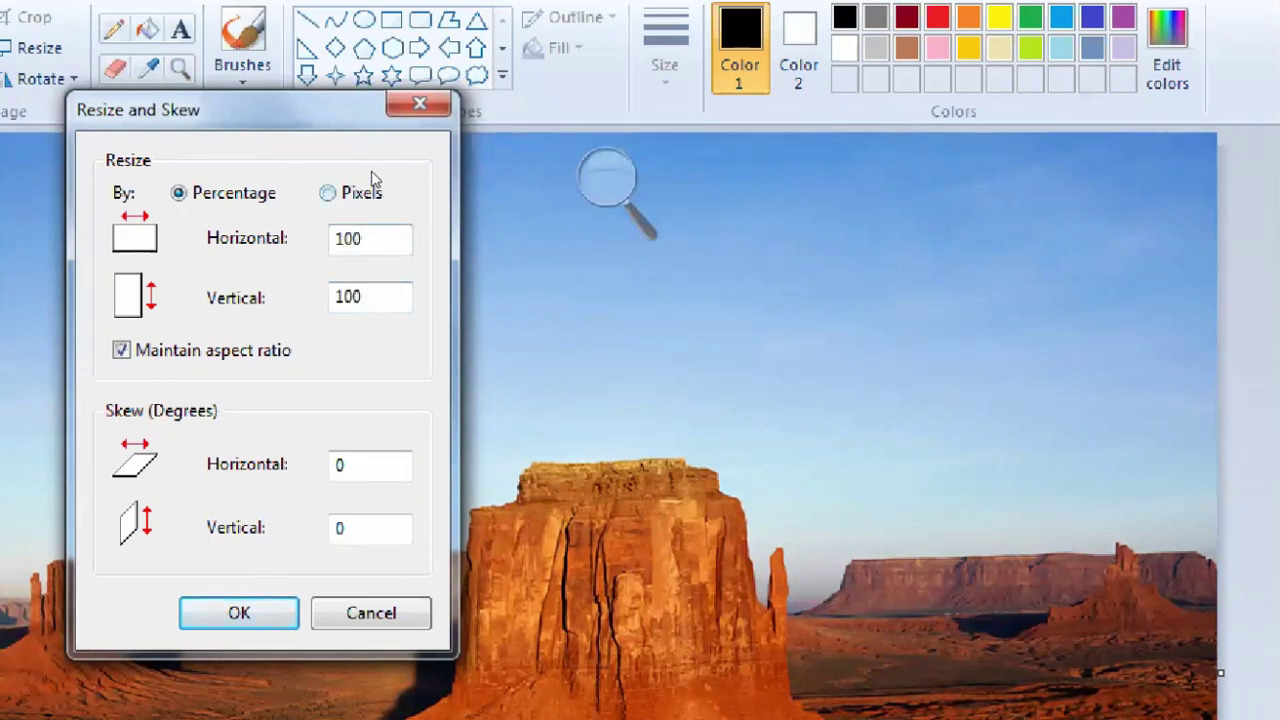
# Resize the picture by pixels to a horizontal size of 560 with the aspect ratio maintained.
pyautogui.click(361, 193)
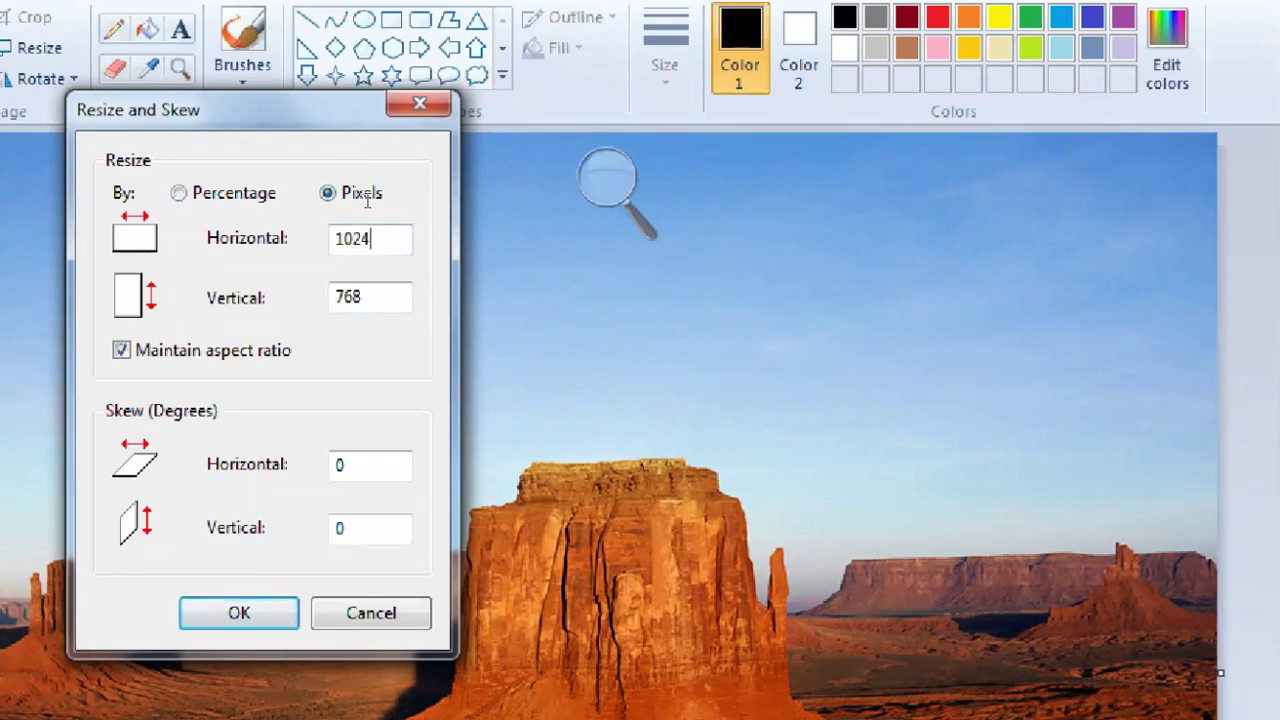
pyautogui.press('Tab')
pyautogui.write('56')
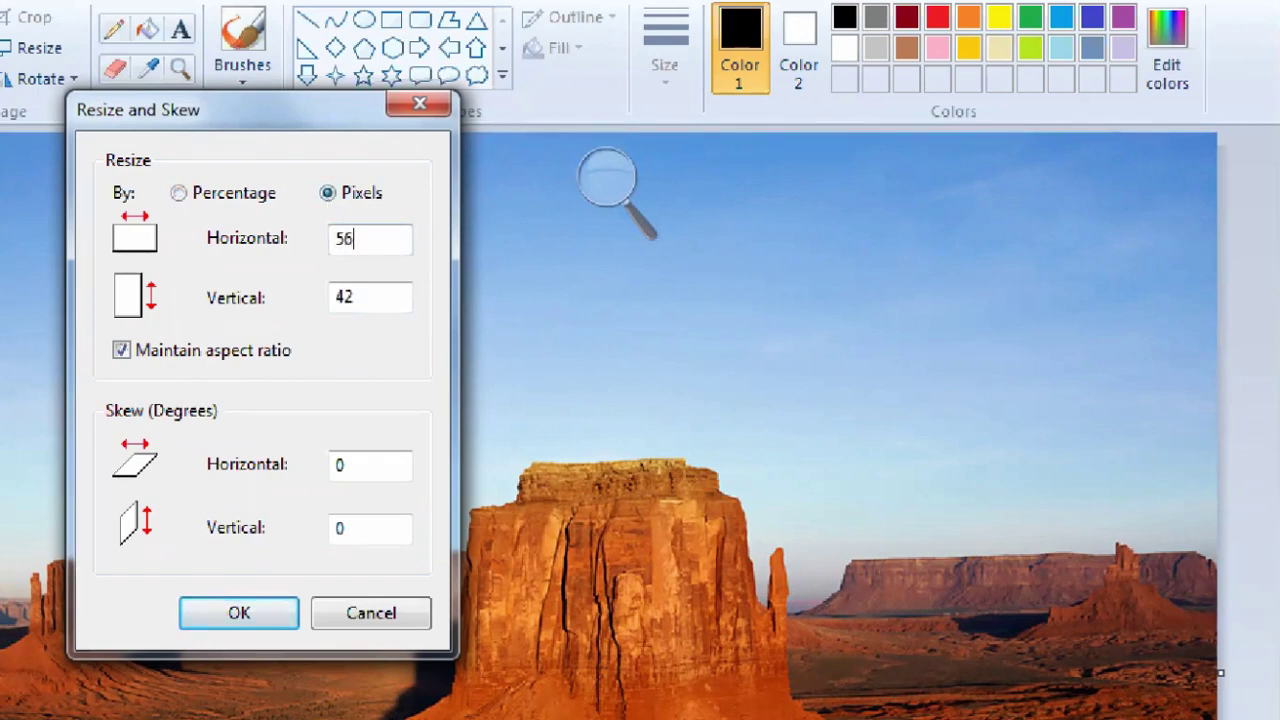
pyautogui.write('0')
pyautogui.click(604, 180)
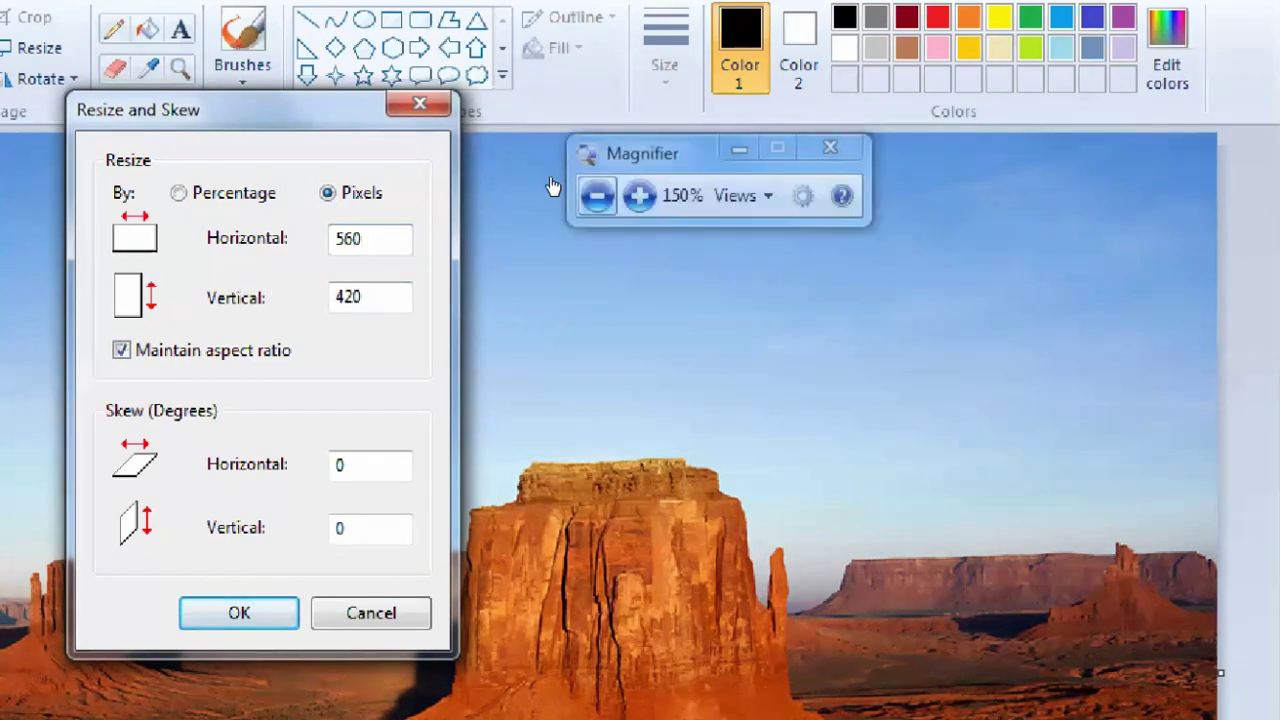
pyautogui.click(595, 197)
pyautogui.click(312, 455)
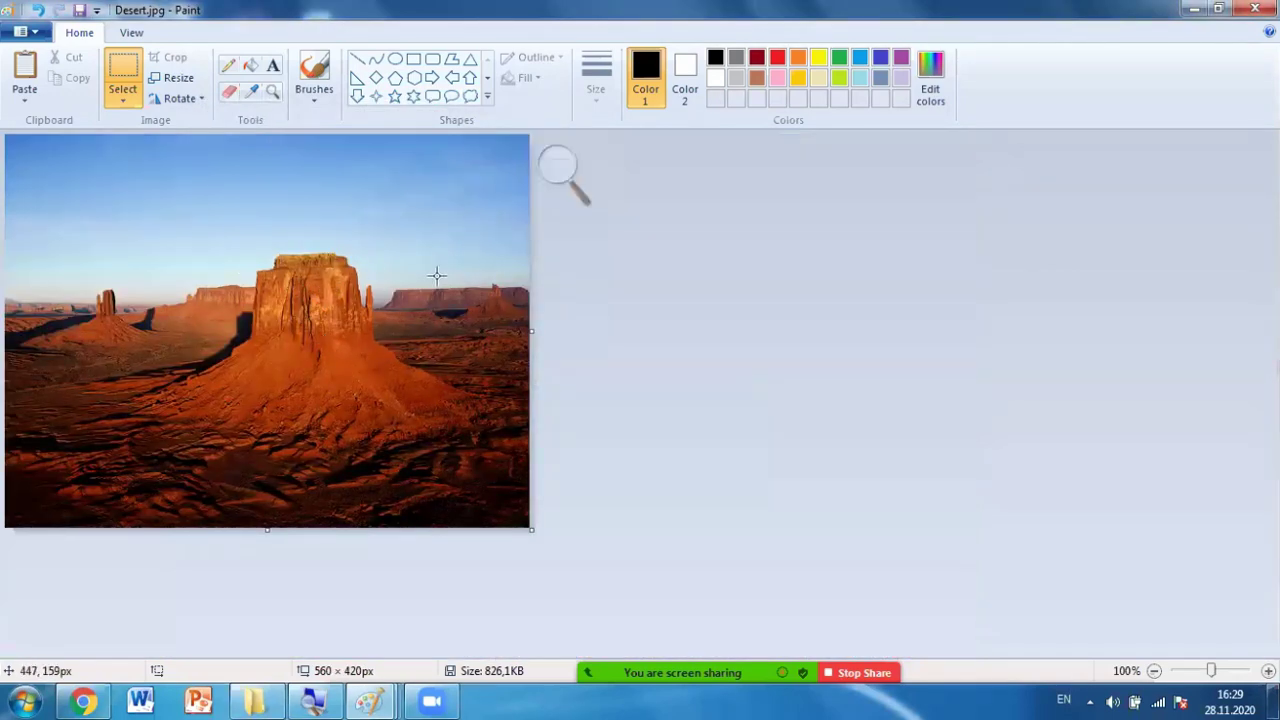
# Resize the picture to 780 pixels horizontally and 360 pixels vertically without maintaining the aspect ratio.
pyautogui.click(588, 190)
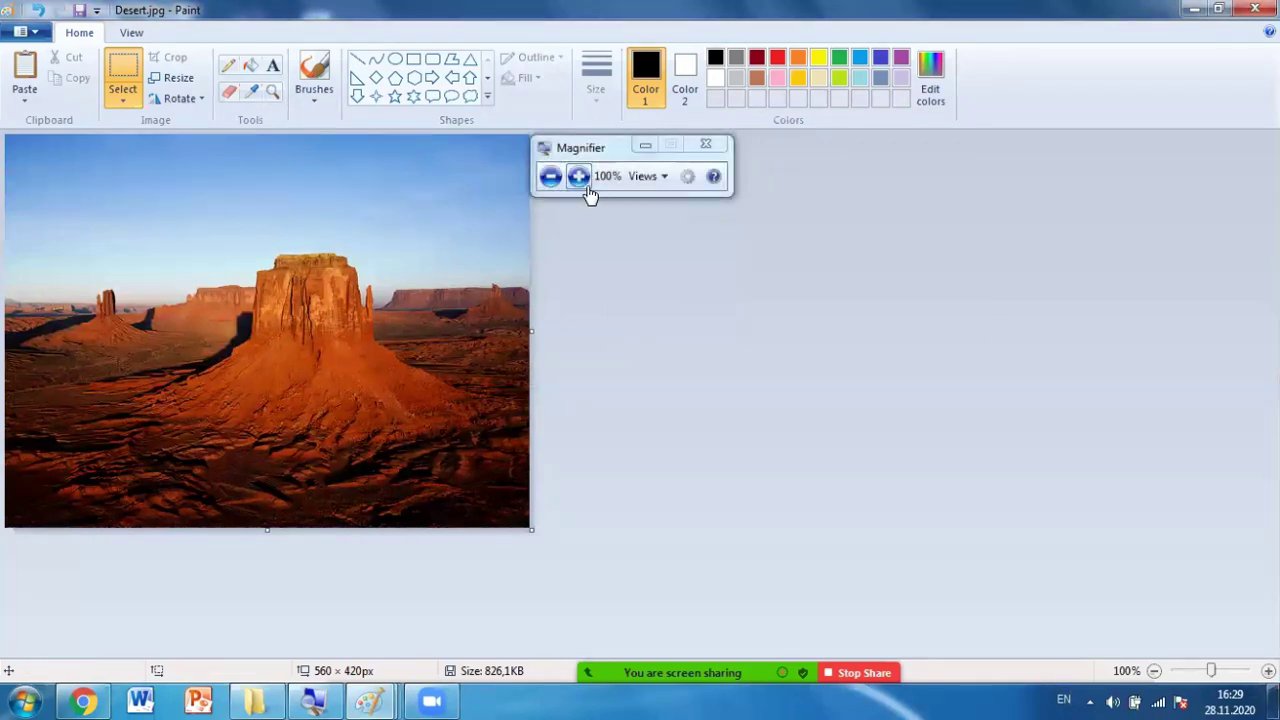
pyautogui.click(580, 175)
pyautogui.click(249, 118)
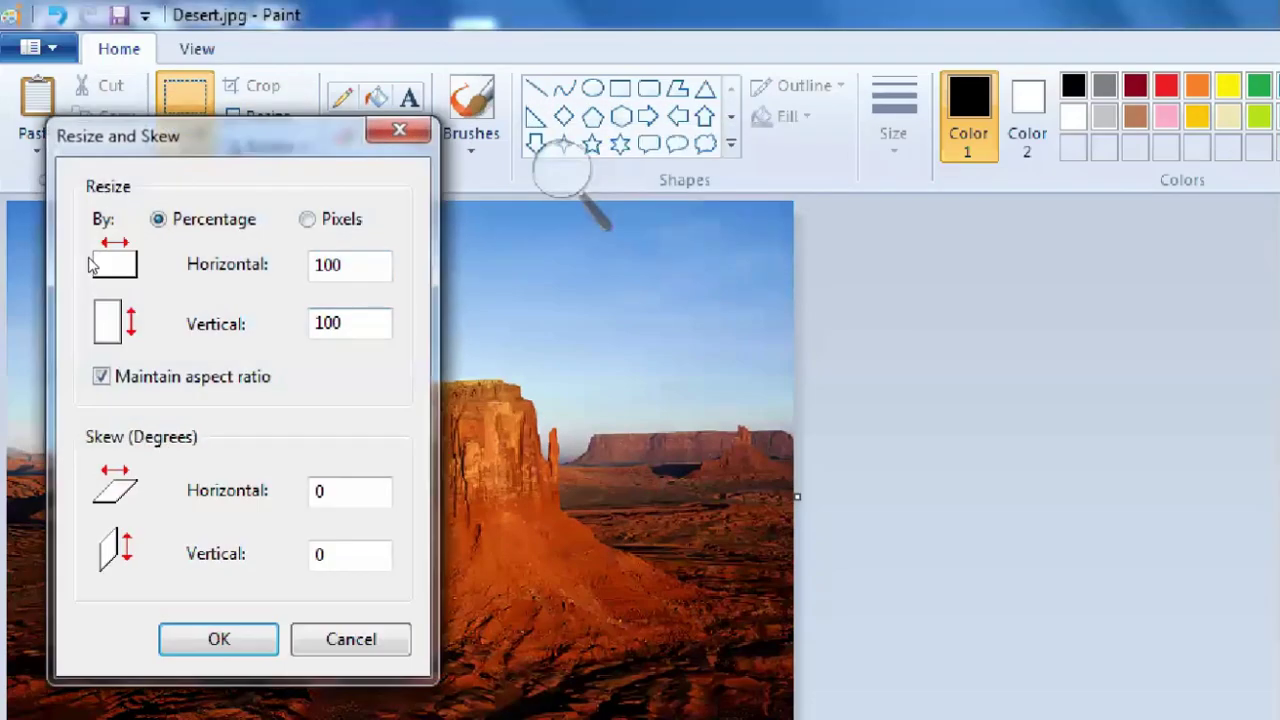
pyautogui.press('Right')
pyautogui.press('Tab')
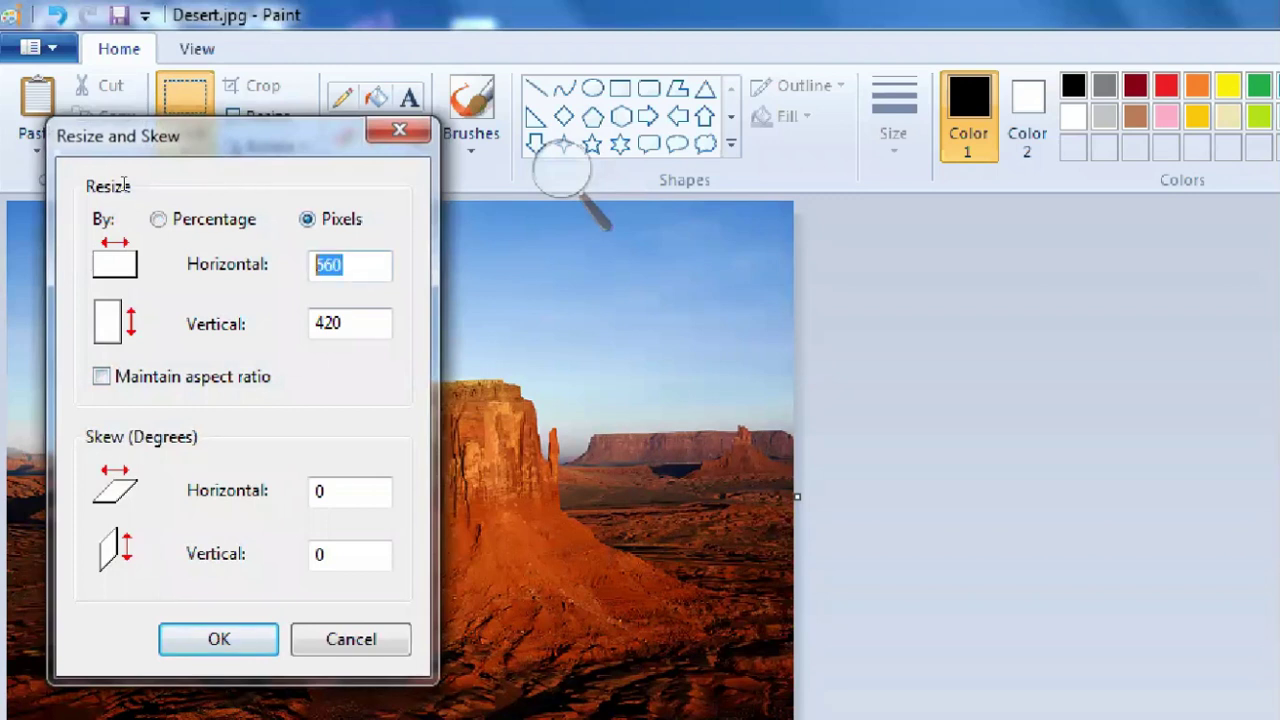
pyautogui.write('780')
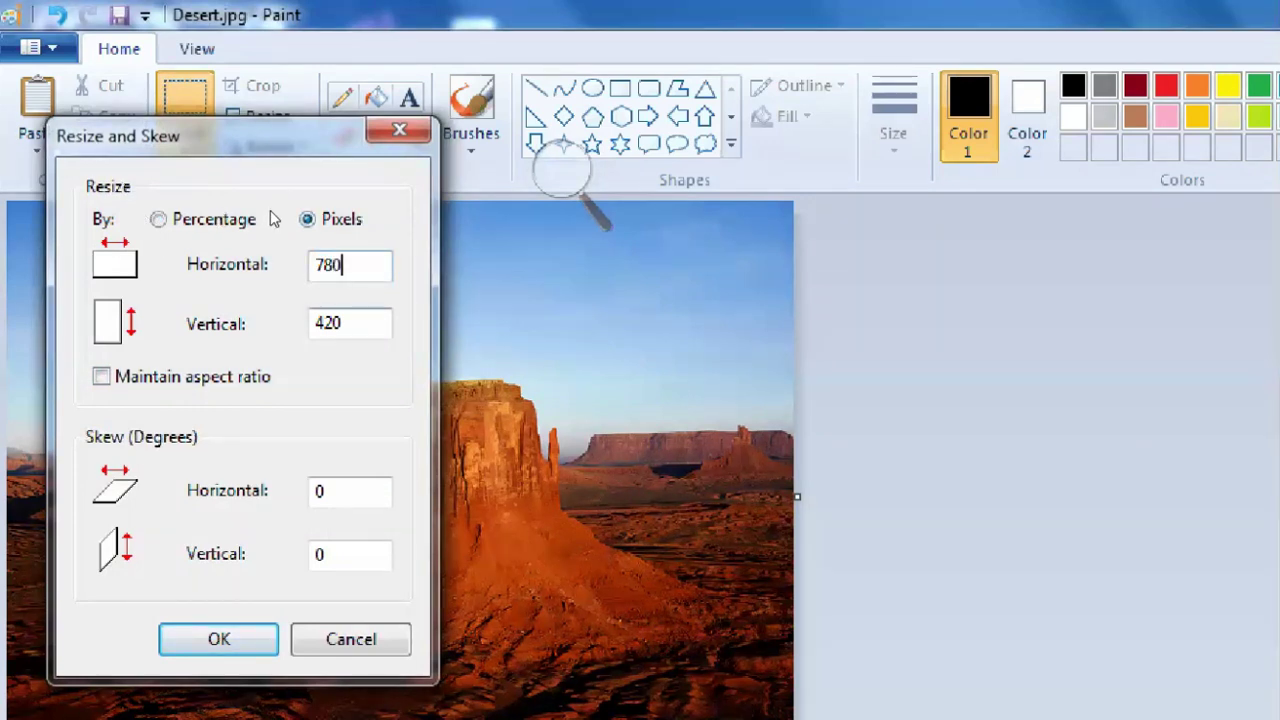
pyautogui.press('Tab')
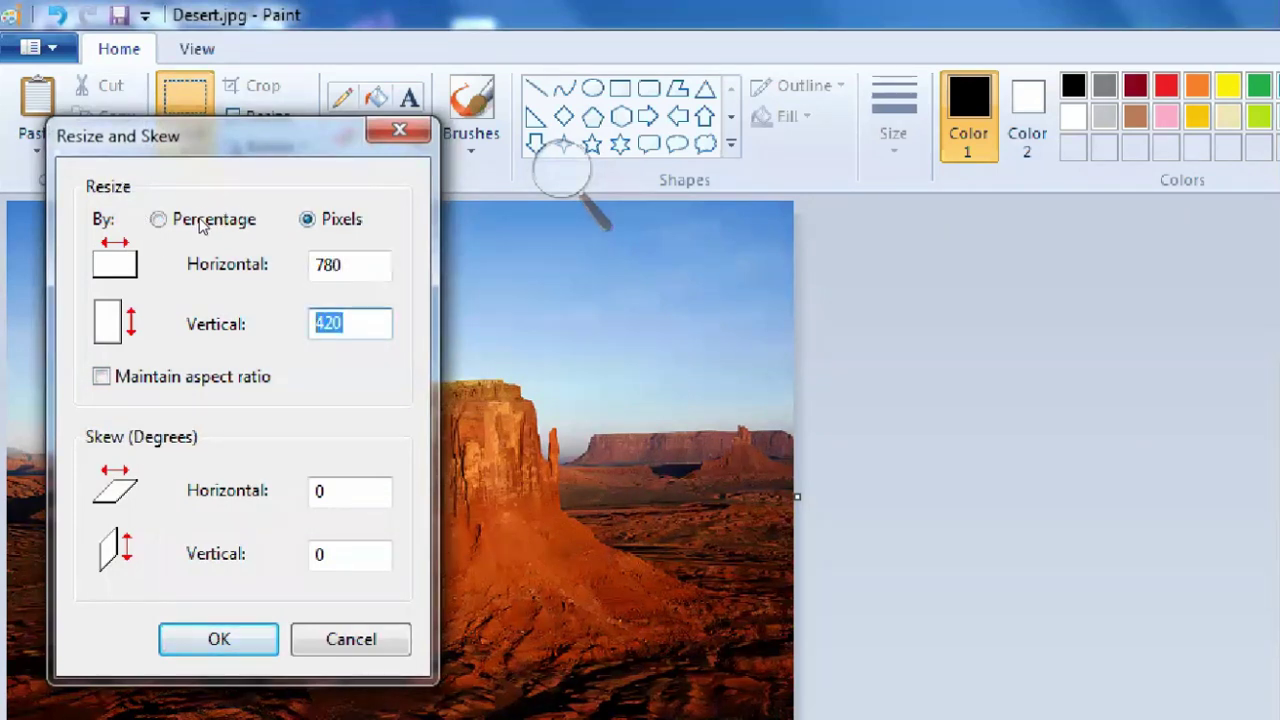
pyautogui.write('380')
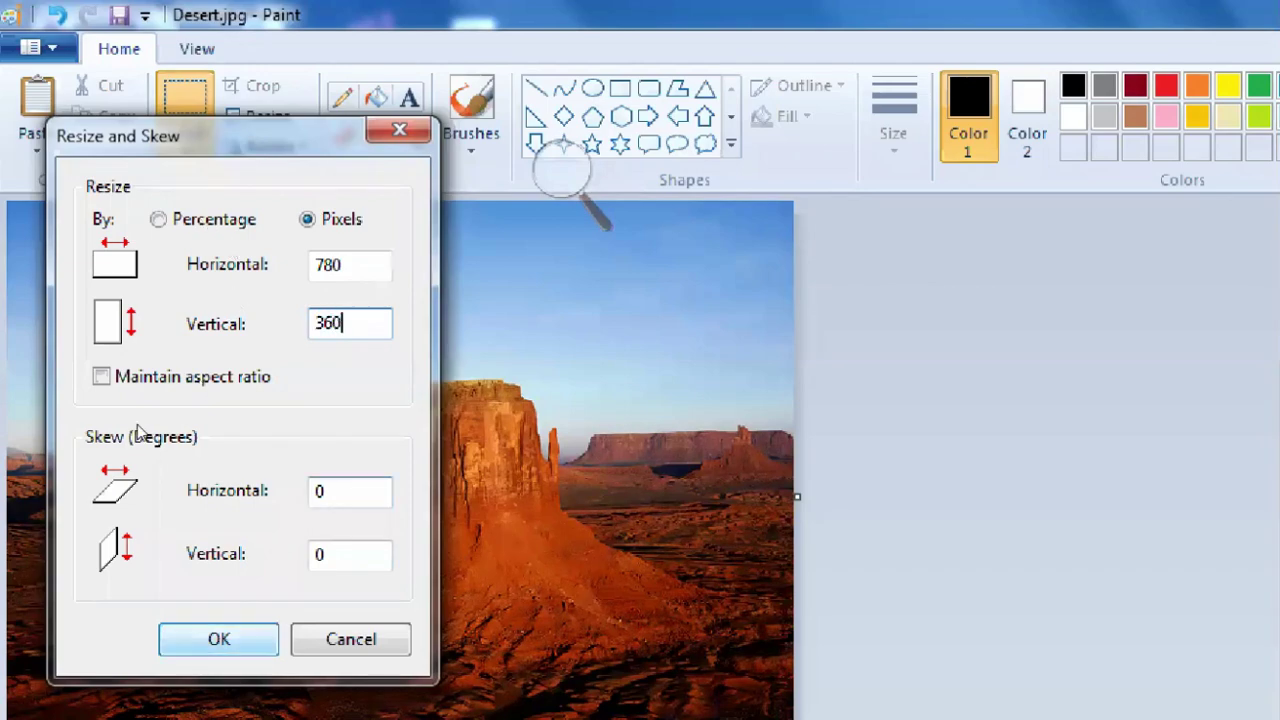
pyautogui.press('Return')
# Return the screen magnification to 100% and undo both resizes of the desert picture.
pyautogui.click(561, 166)
pyautogui.click(549, 186)
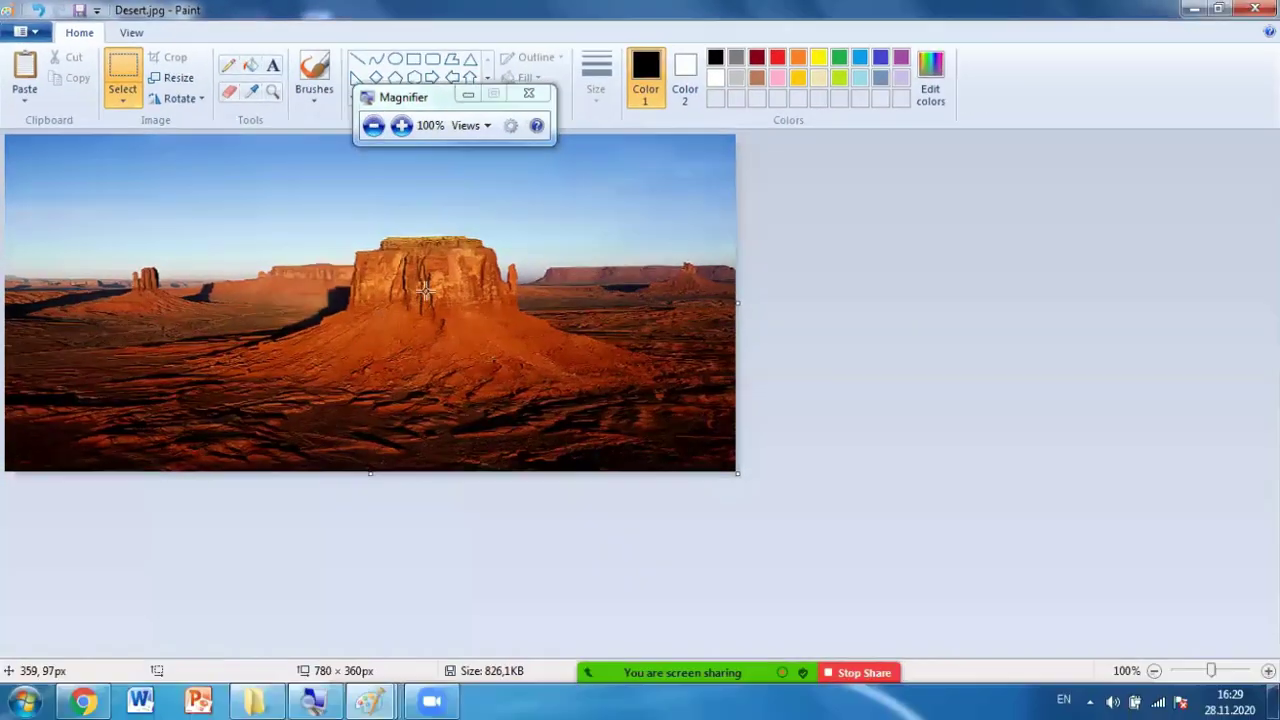
pyautogui.hotkey('ctrl', 'z')
pyautogui.hotkey('ctrl', 'z')
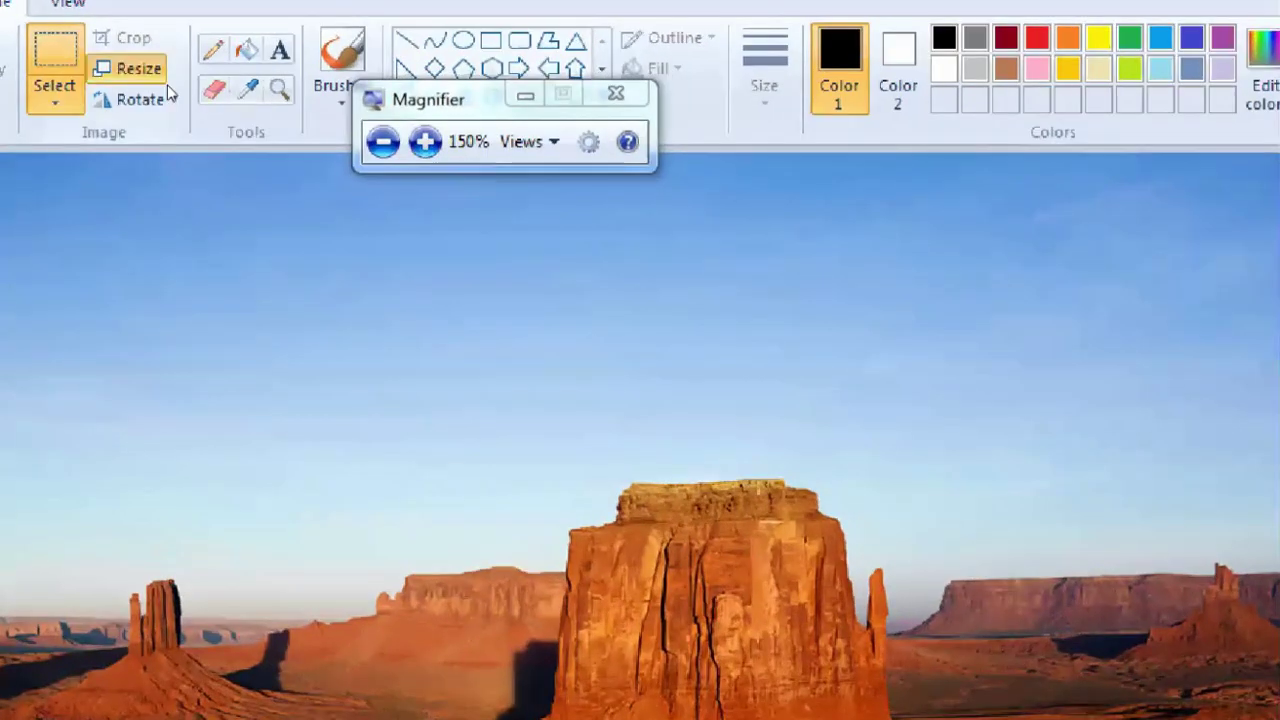
pyautogui.click(166, 79)
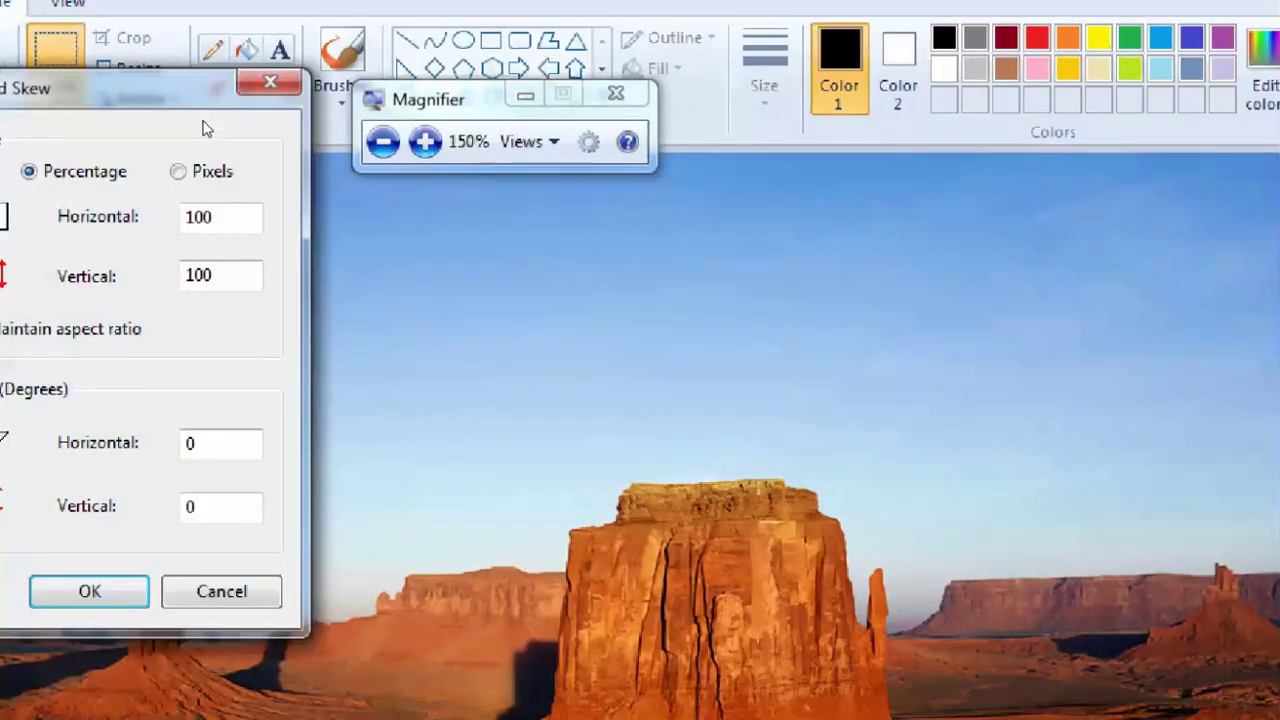
pyautogui.moveTo(205, 91); pyautogui.dragTo(438, 86)
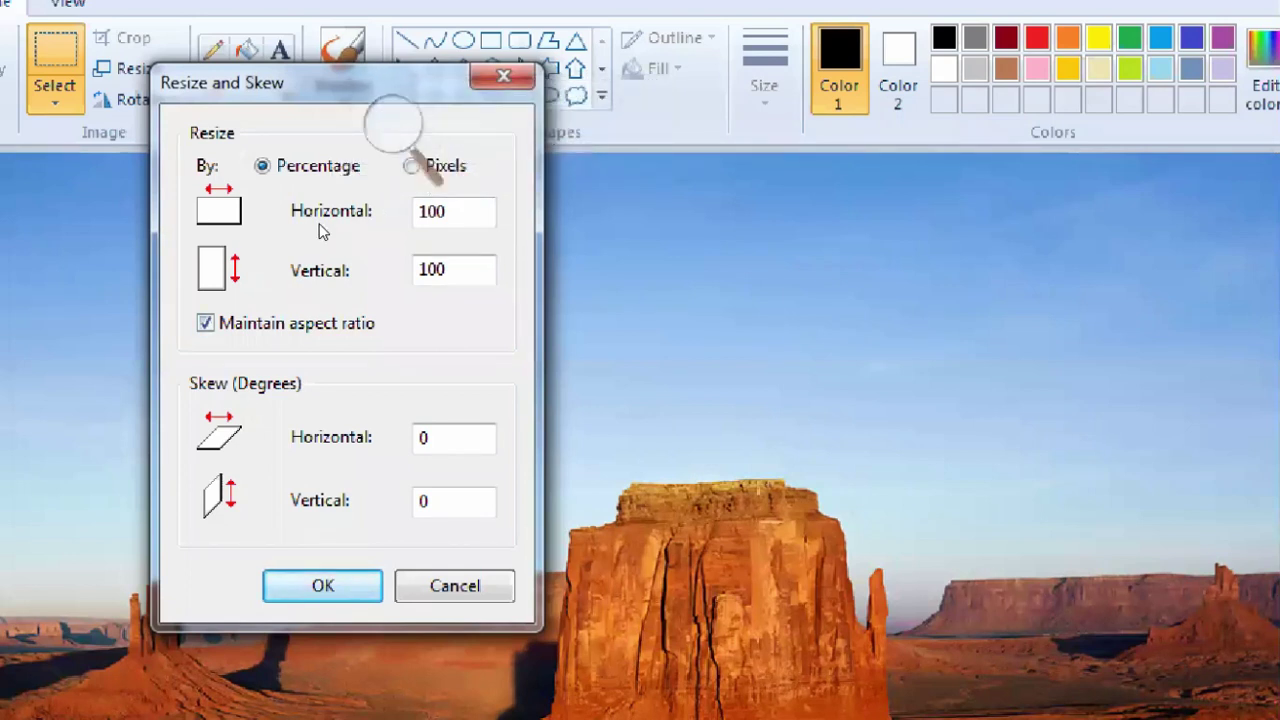
pyautogui.click(394, 121)
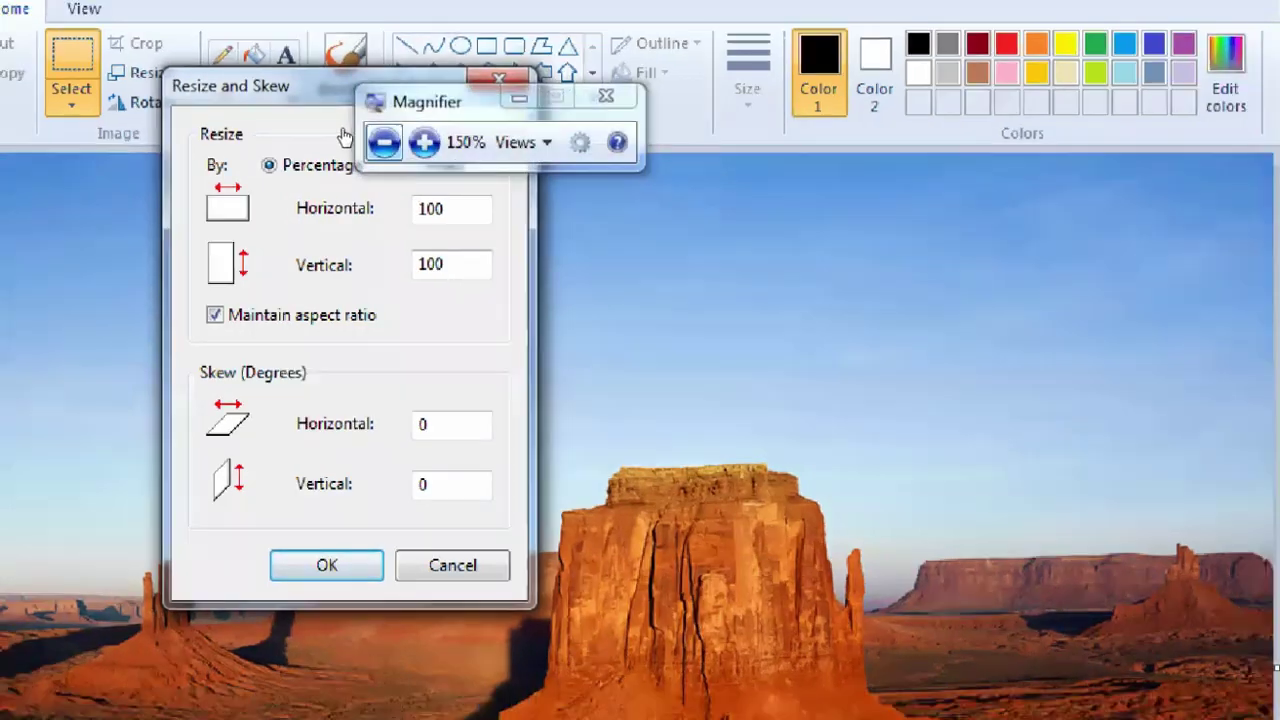
pyautogui.click(383, 141)
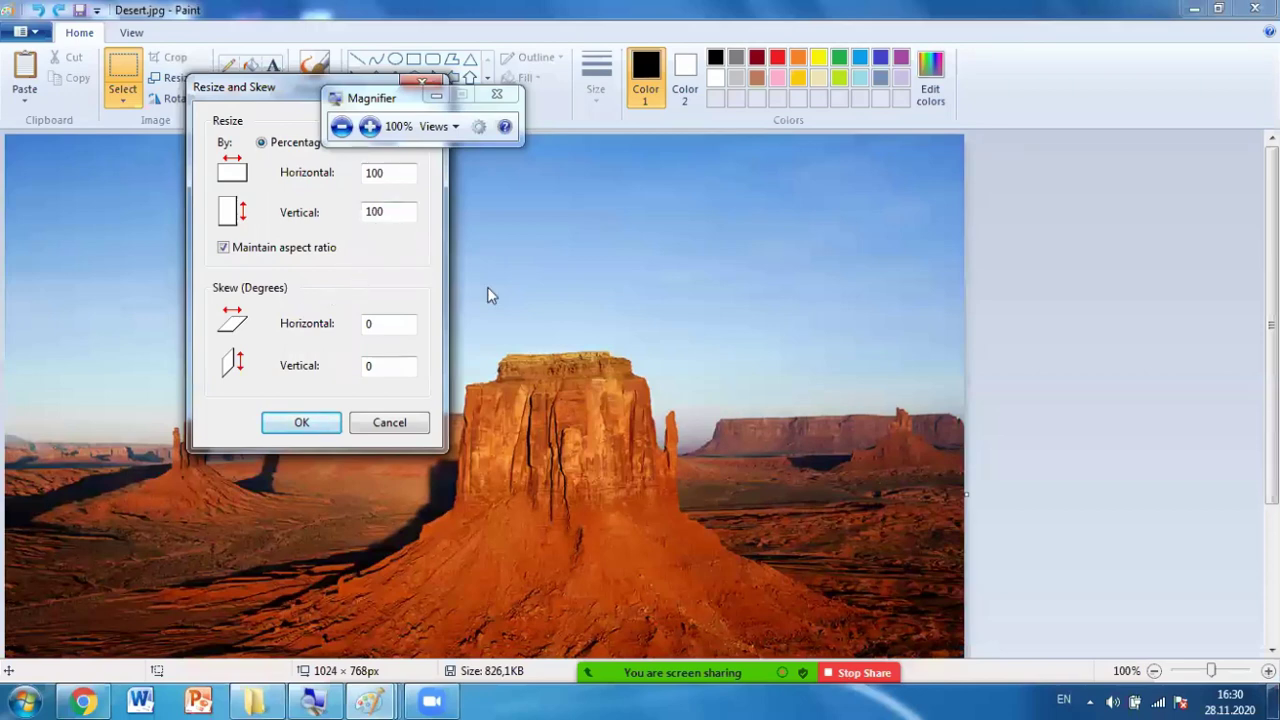
pyautogui.click(389, 422)
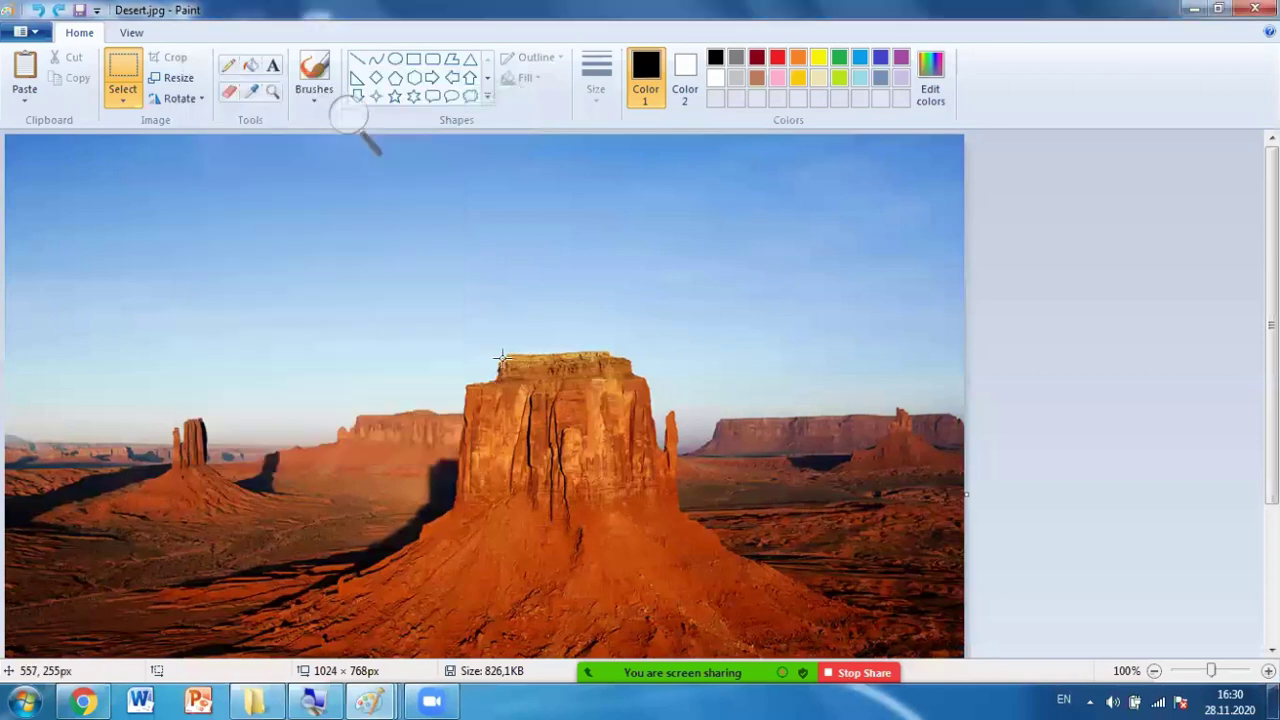
# Skew the desert picture horizontally by 45 degrees at 150% screen magnification.
pyautogui.scroll(-1, 503, 358)
pyautogui.click(178, 77)
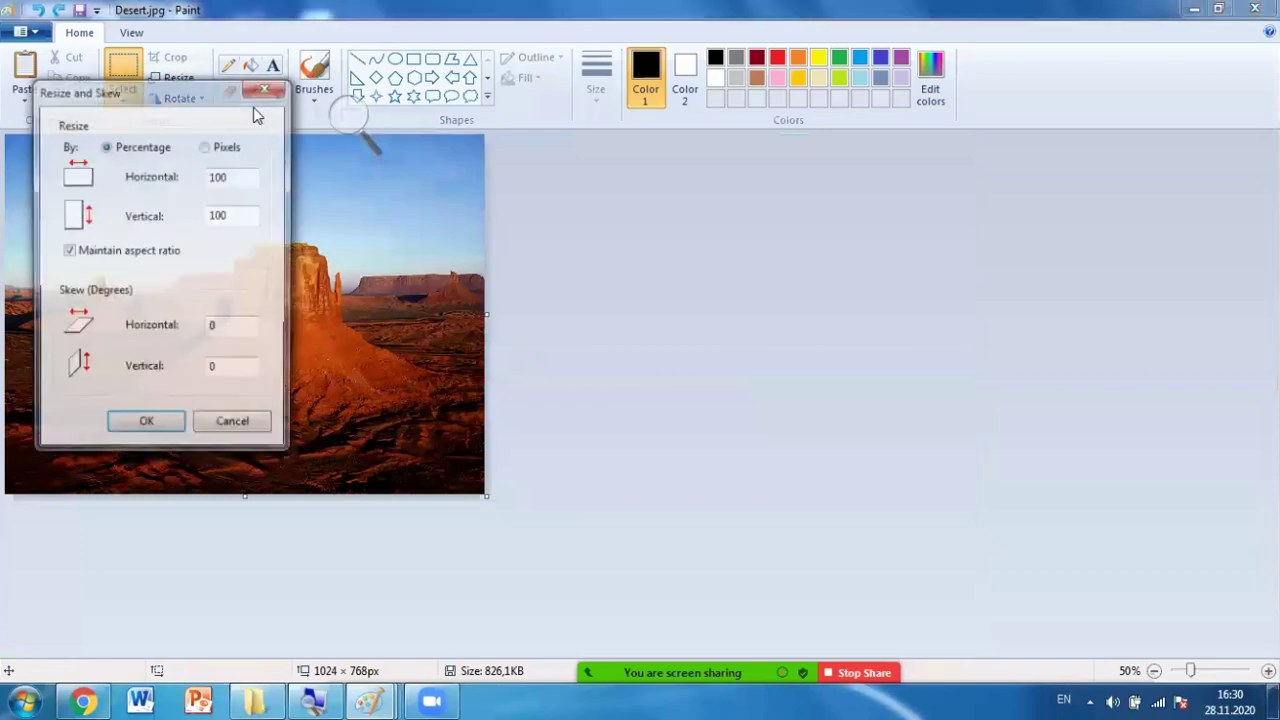
pyautogui.moveTo(206, 103); pyautogui.dragTo(343, 128)
pyautogui.click(345, 120)
pyautogui.click(369, 126)
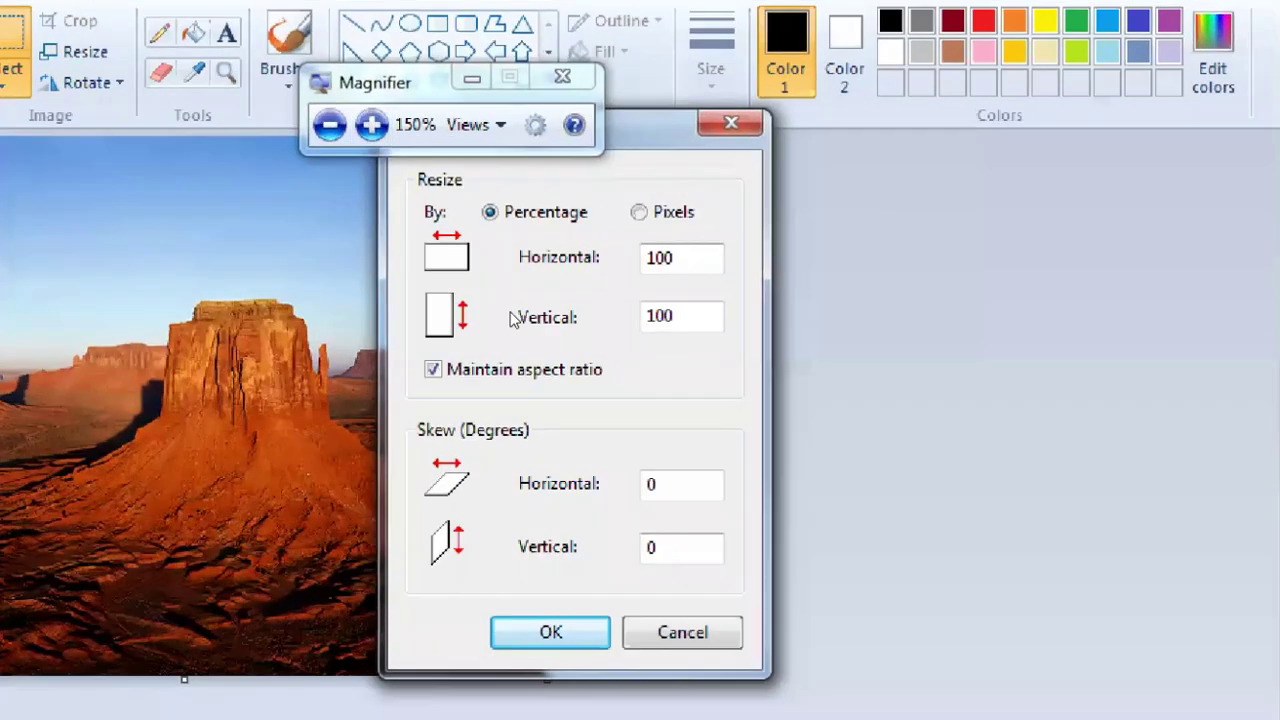
pyautogui.moveTo(566, 362); pyautogui.dragTo(542, 363)
pyautogui.write('45')
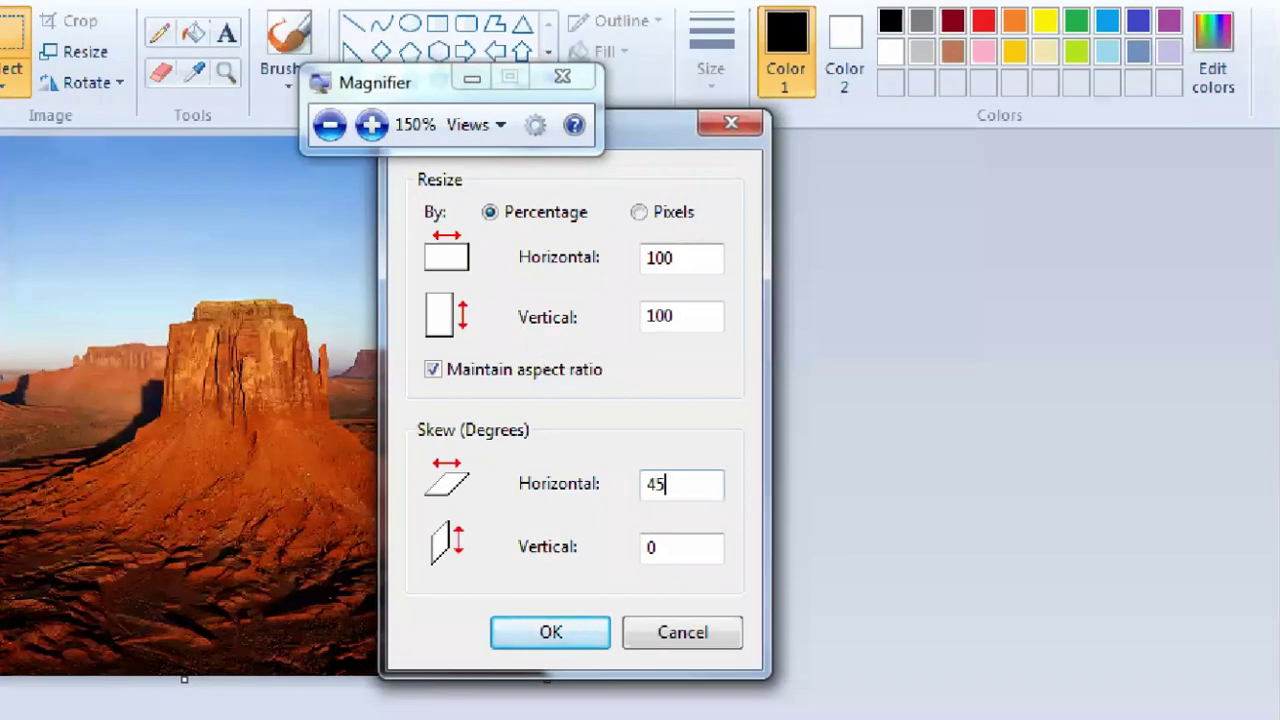
pyautogui.press('Return')
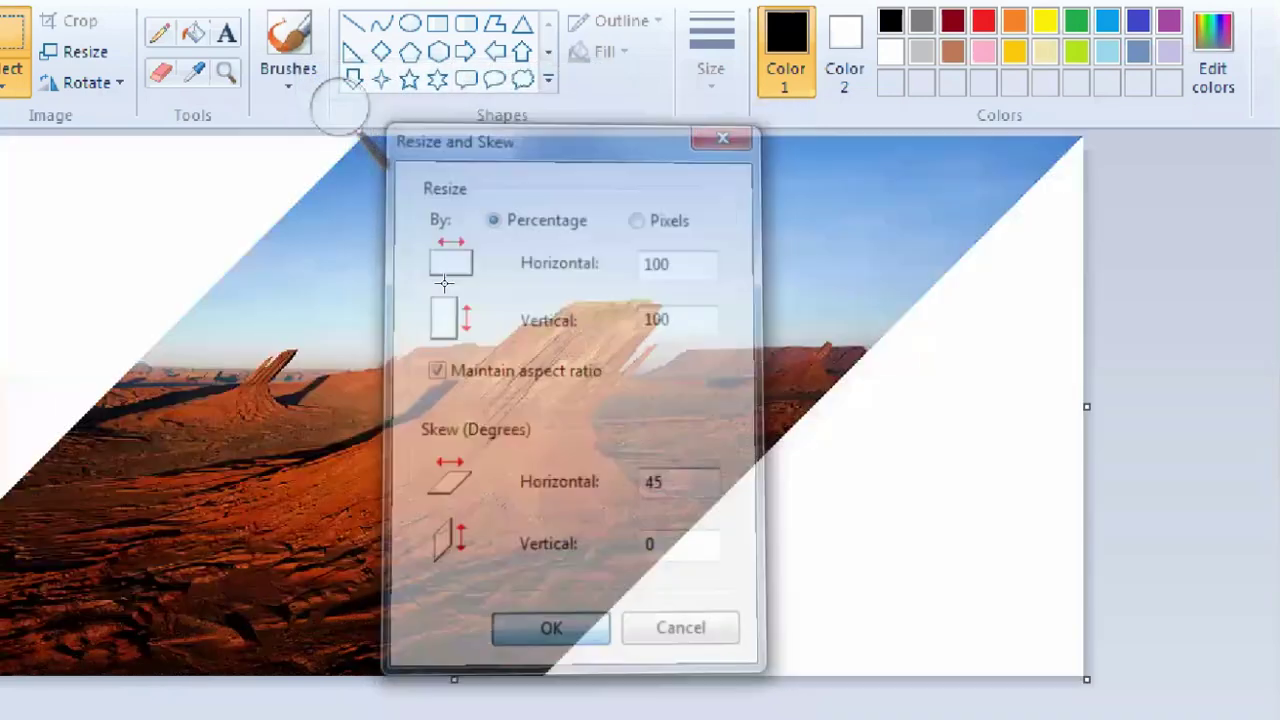
# Return the screen magnification to 100% and undo the horizontal skew of the desert picture.
pyautogui.click(350, 126)
pyautogui.click(340, 127)
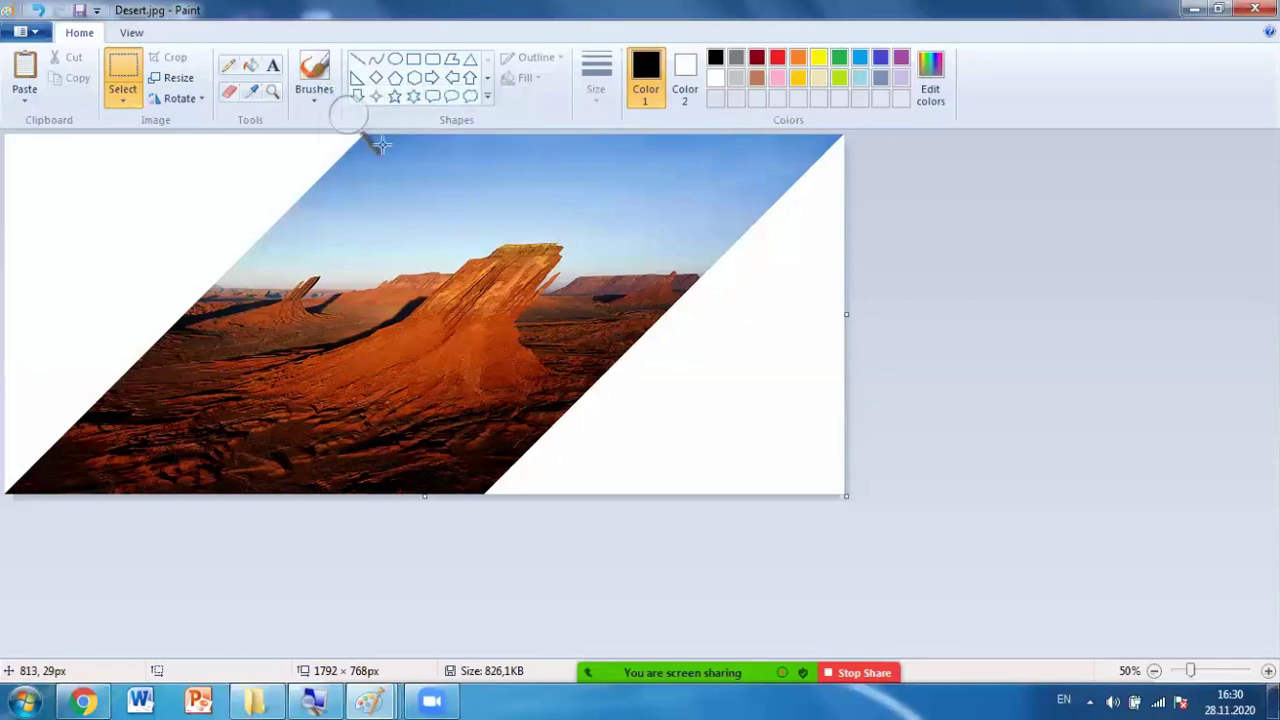
pyautogui.click(350, 129)
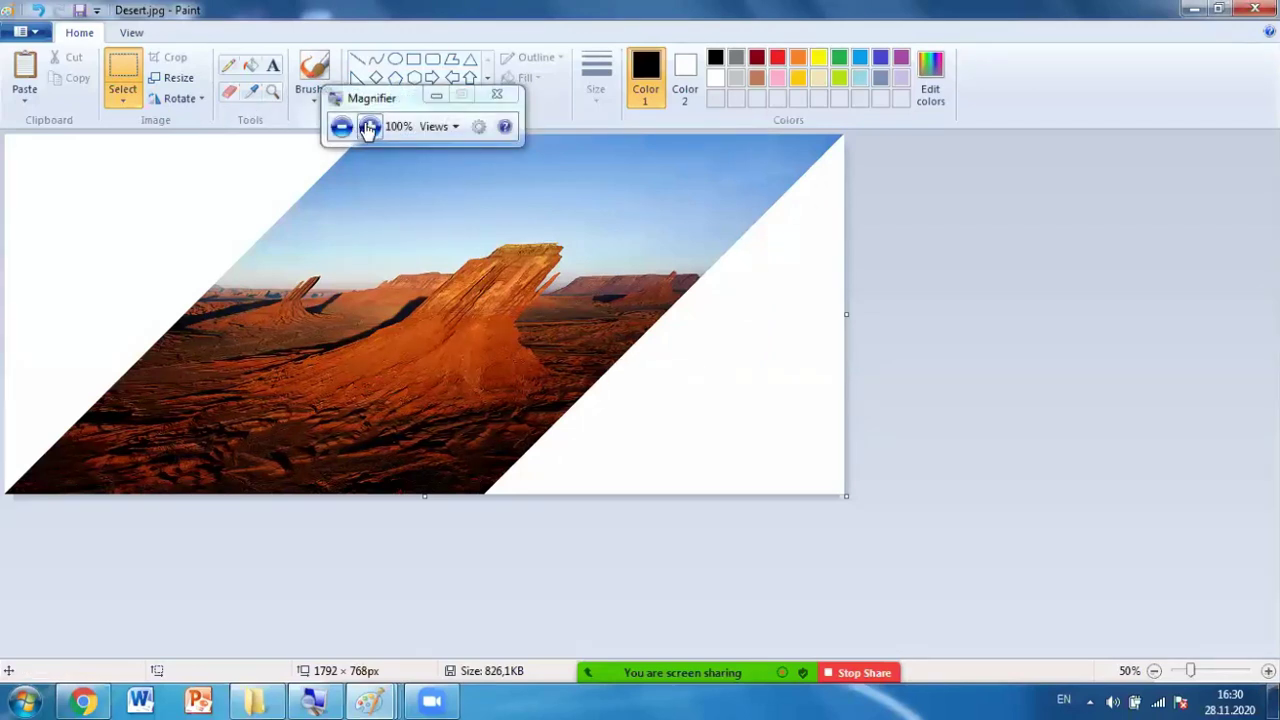
pyautogui.hotkey('ctrl', 'z')
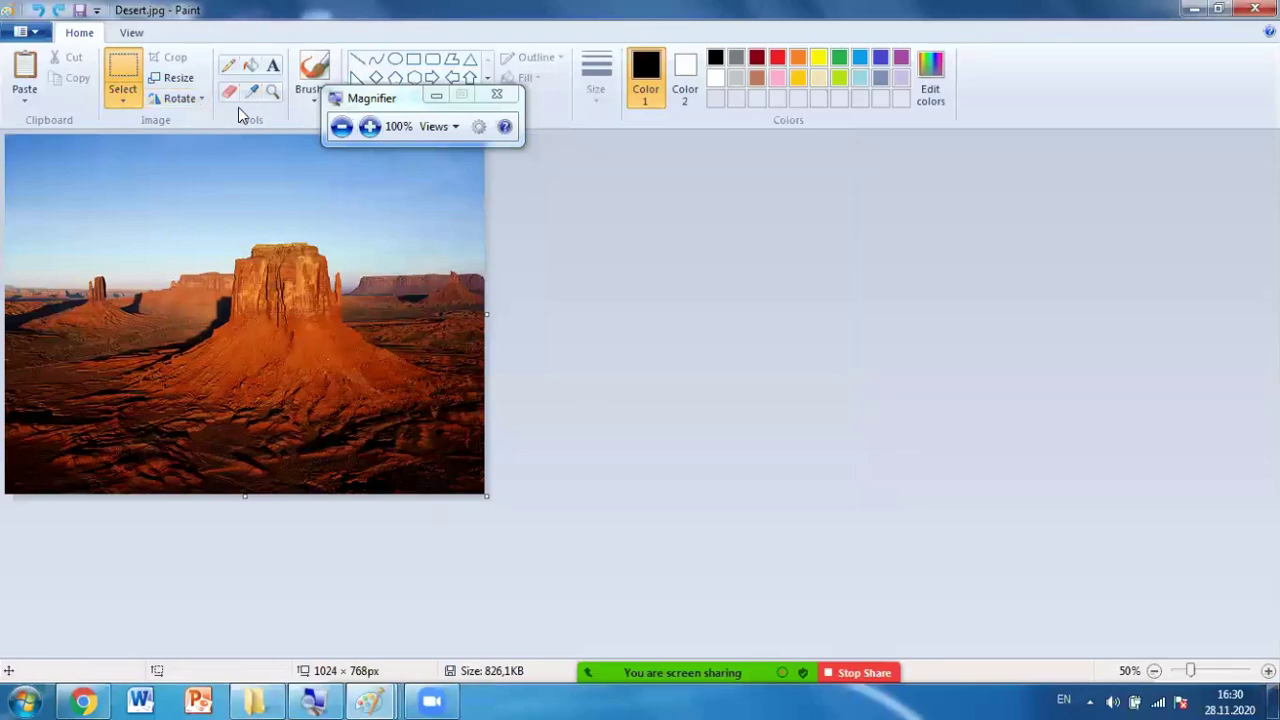
# Magnify the screen to 150% and skew the desert picture vertically by 45 degrees.
pyautogui.click(368, 127)
pyautogui.click(170, 98)
pyautogui.click(177, 81)
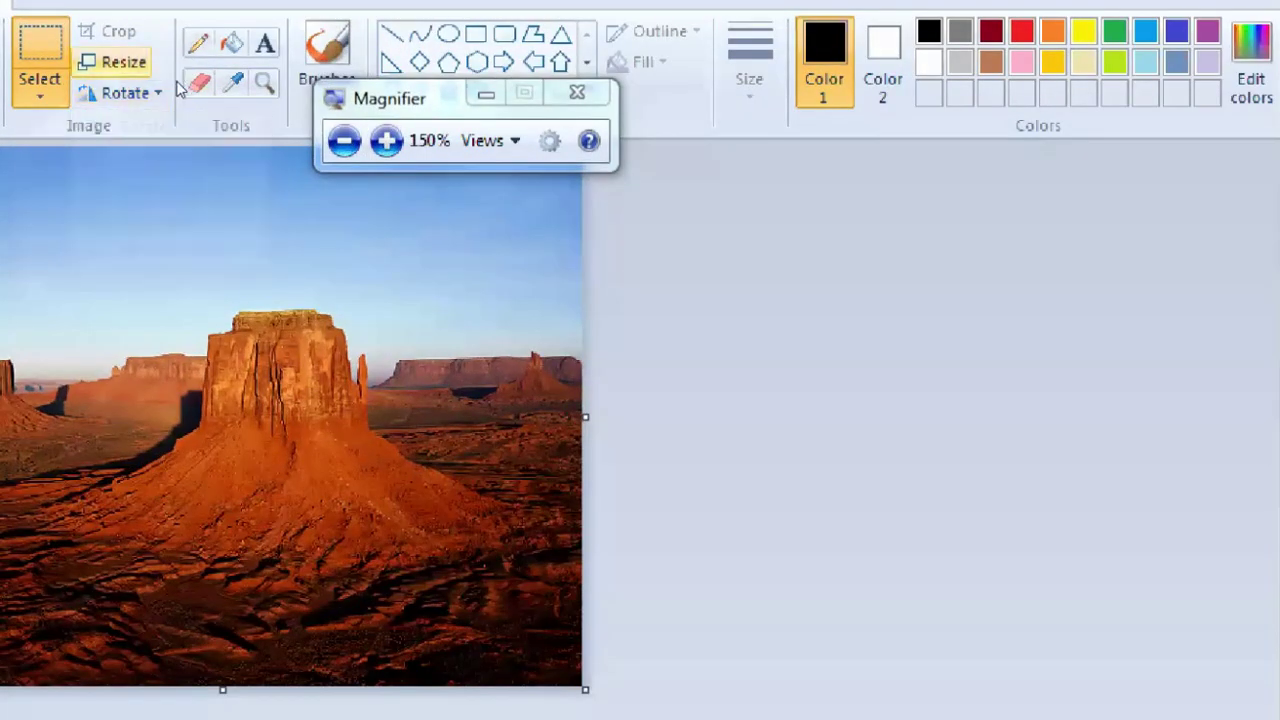
pyautogui.click(118, 62)
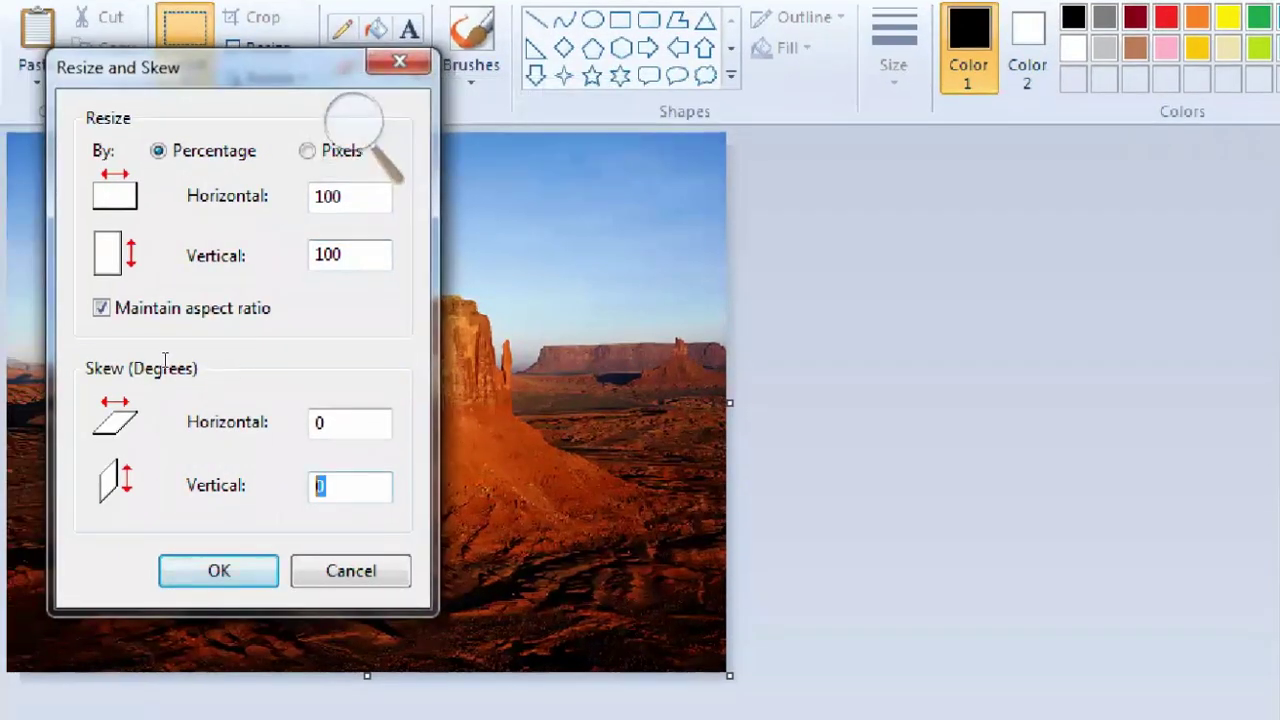
pyautogui.write('45')
pyautogui.press('Return')
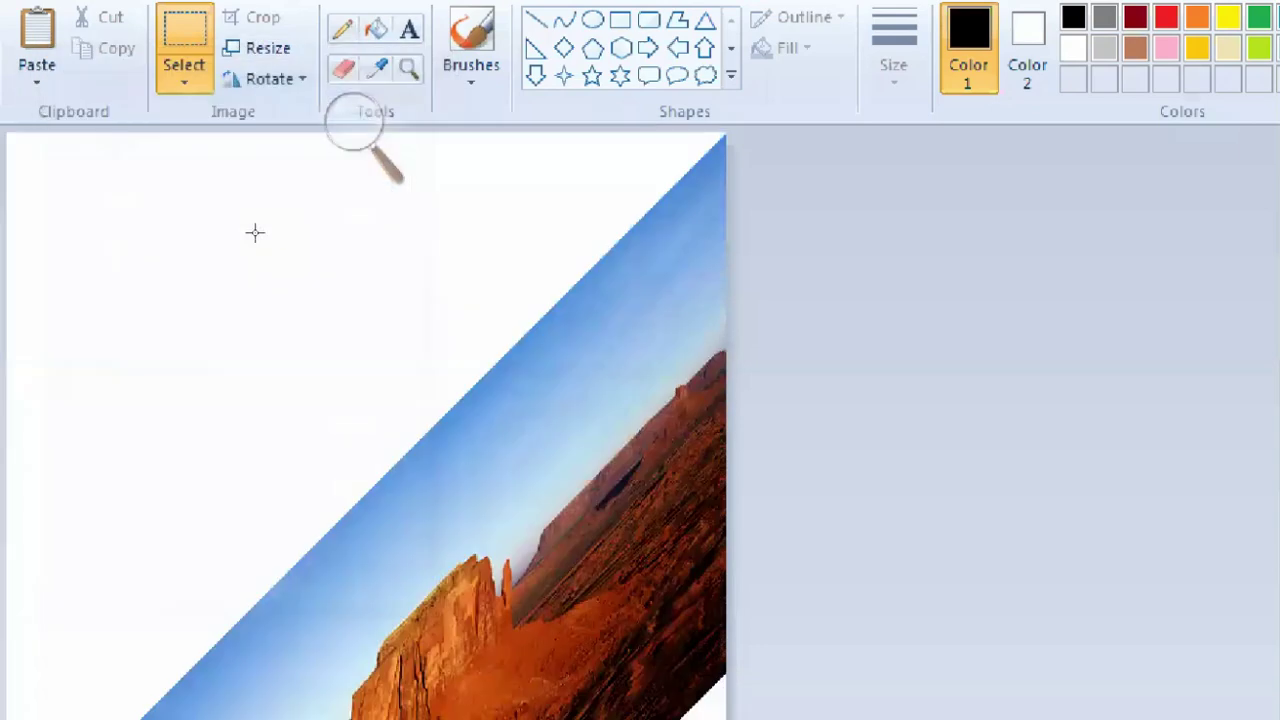
# Return the screen magnification to 100% and undo the vertical skew of the desert picture.
pyautogui.click(228, 132)
pyautogui.click(233, 140)
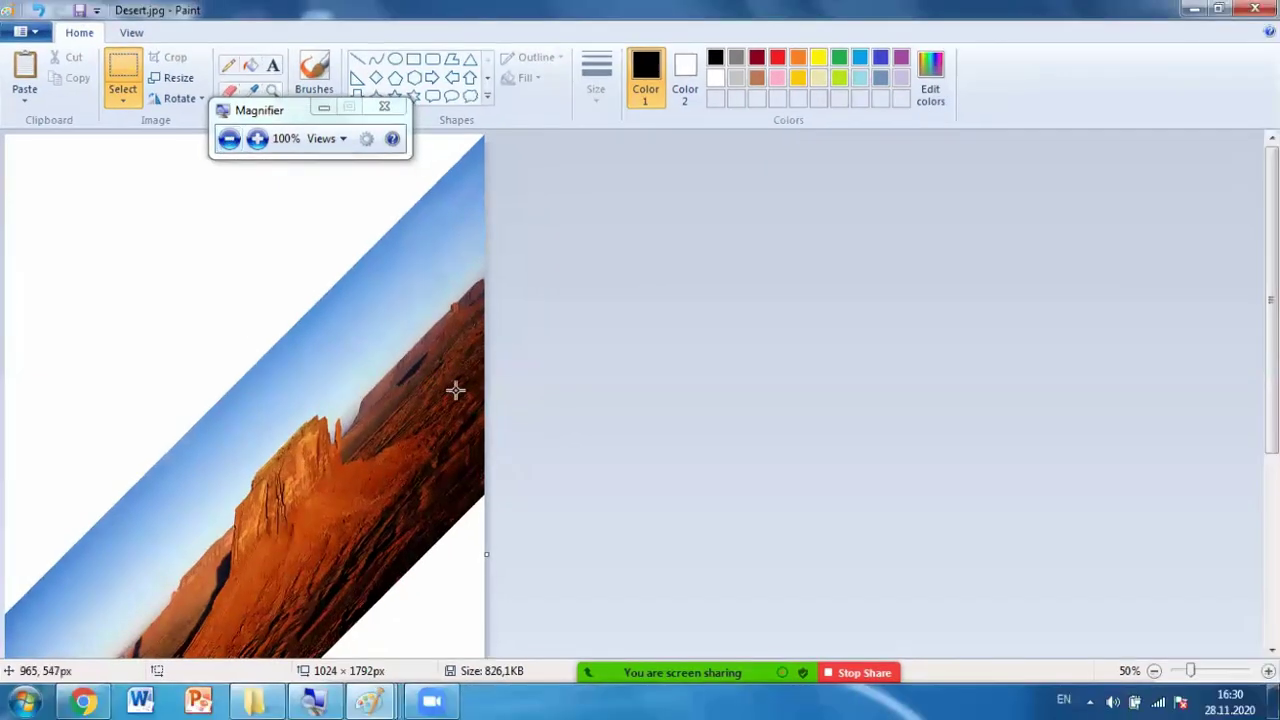
pyautogui.scroll(-3, 400, 380)
pyautogui.scroll(-1, 226, 366)
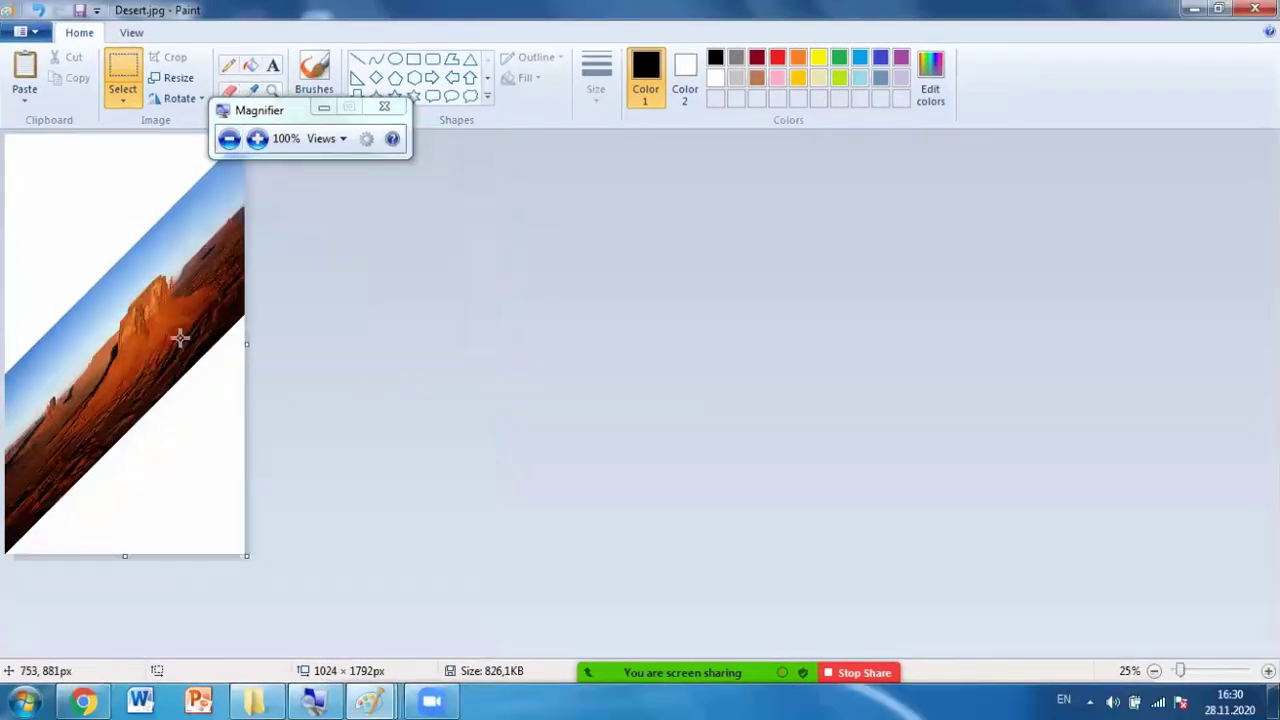
pyautogui.hotkey('ctrl', 'z')
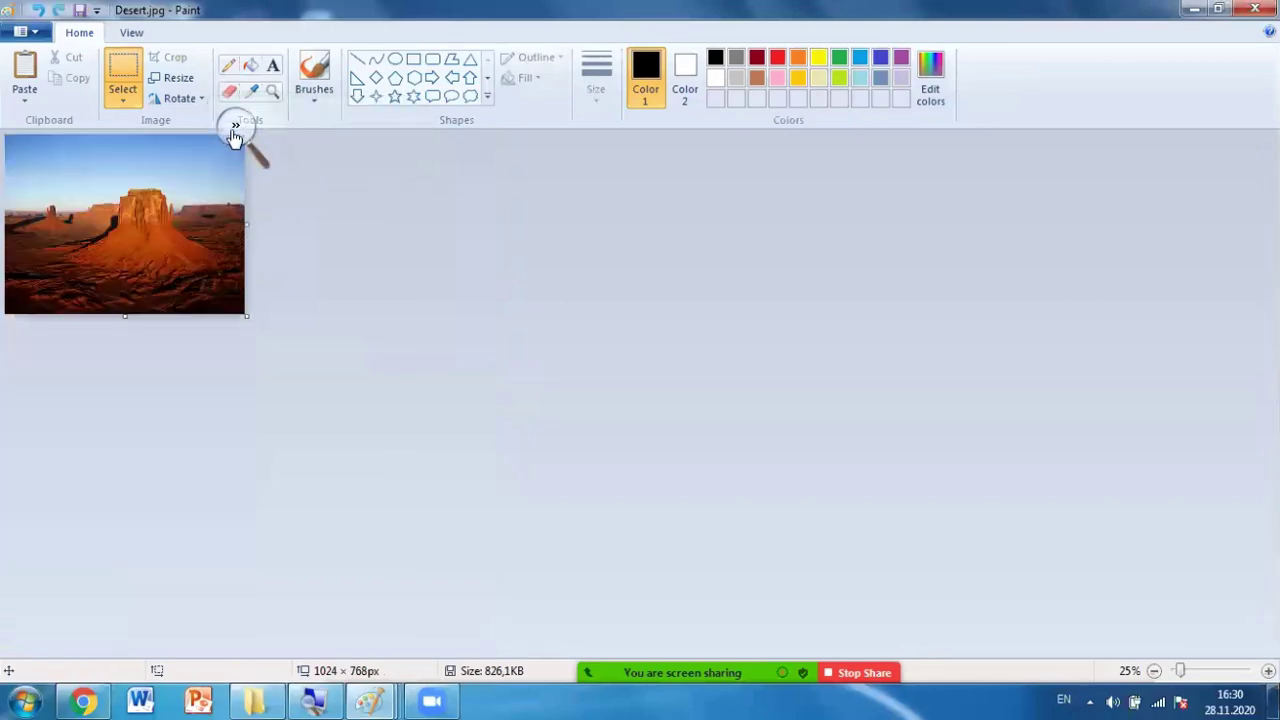
# At 150% screen magnification, rotate the desert picture right by 90° and undo the rotation.
pyautogui.click(256, 139)
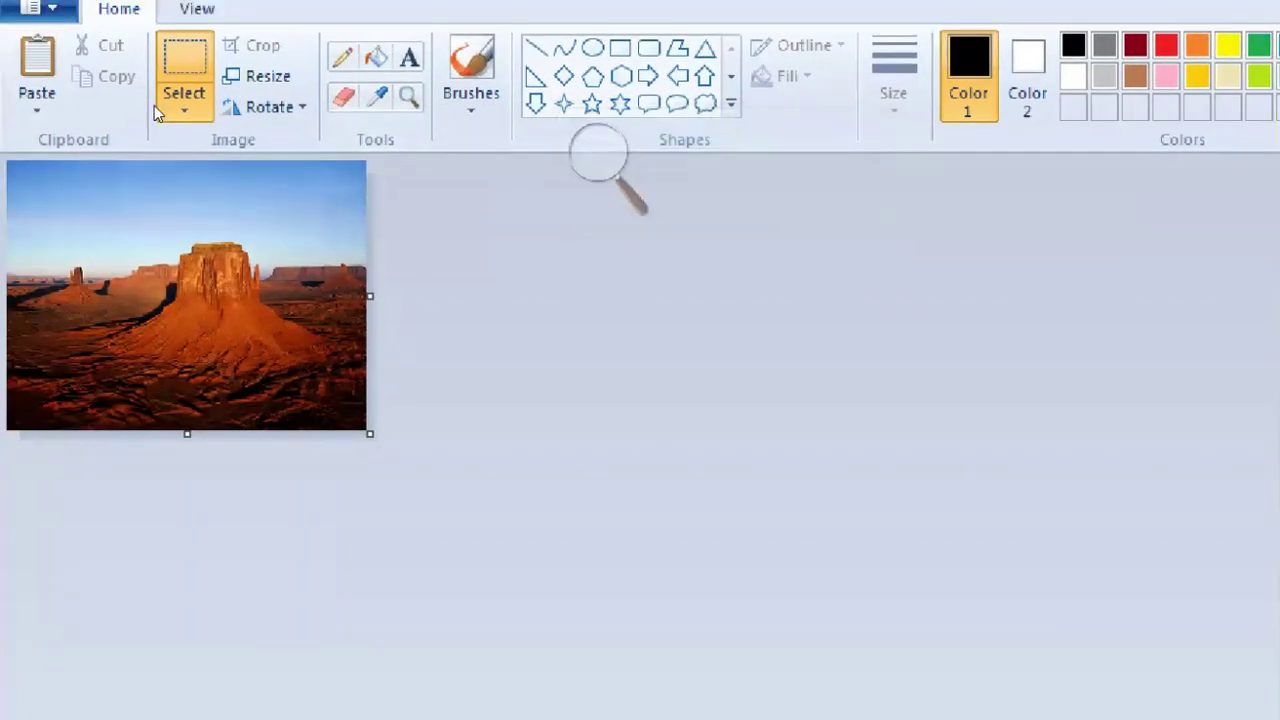
pyautogui.click(420, 145)
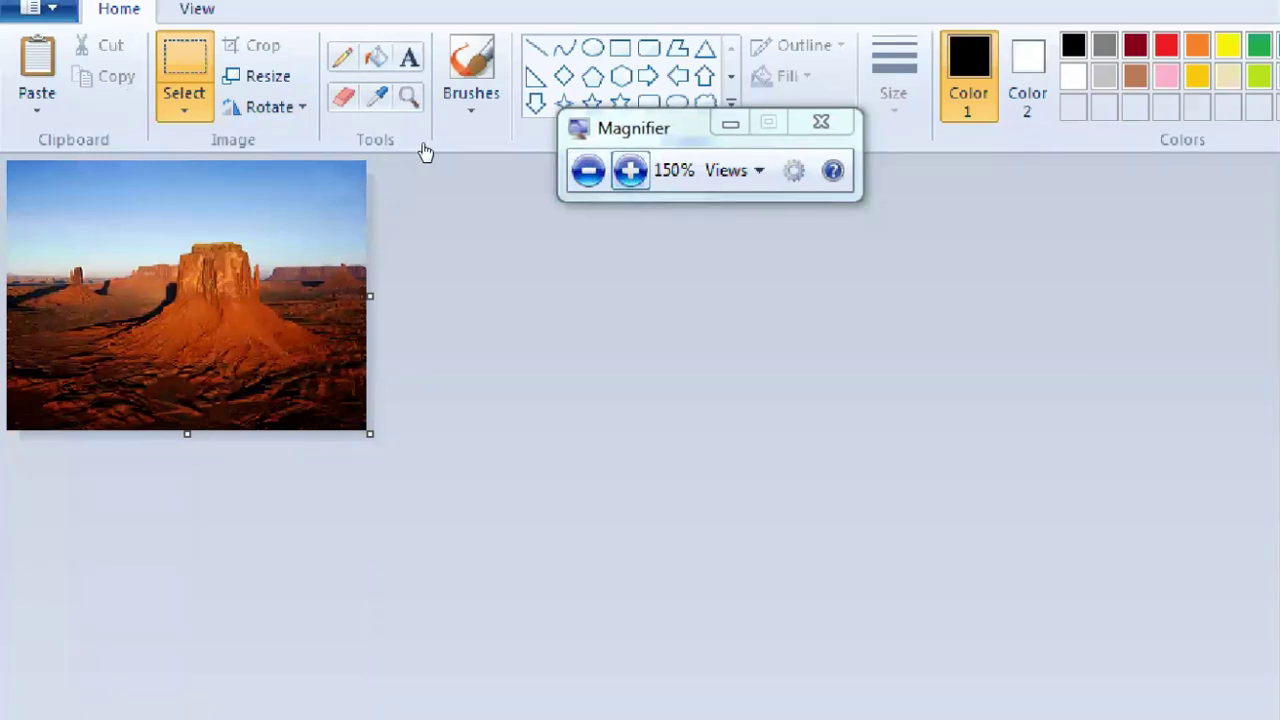
pyautogui.scroll(1, 343, 270)
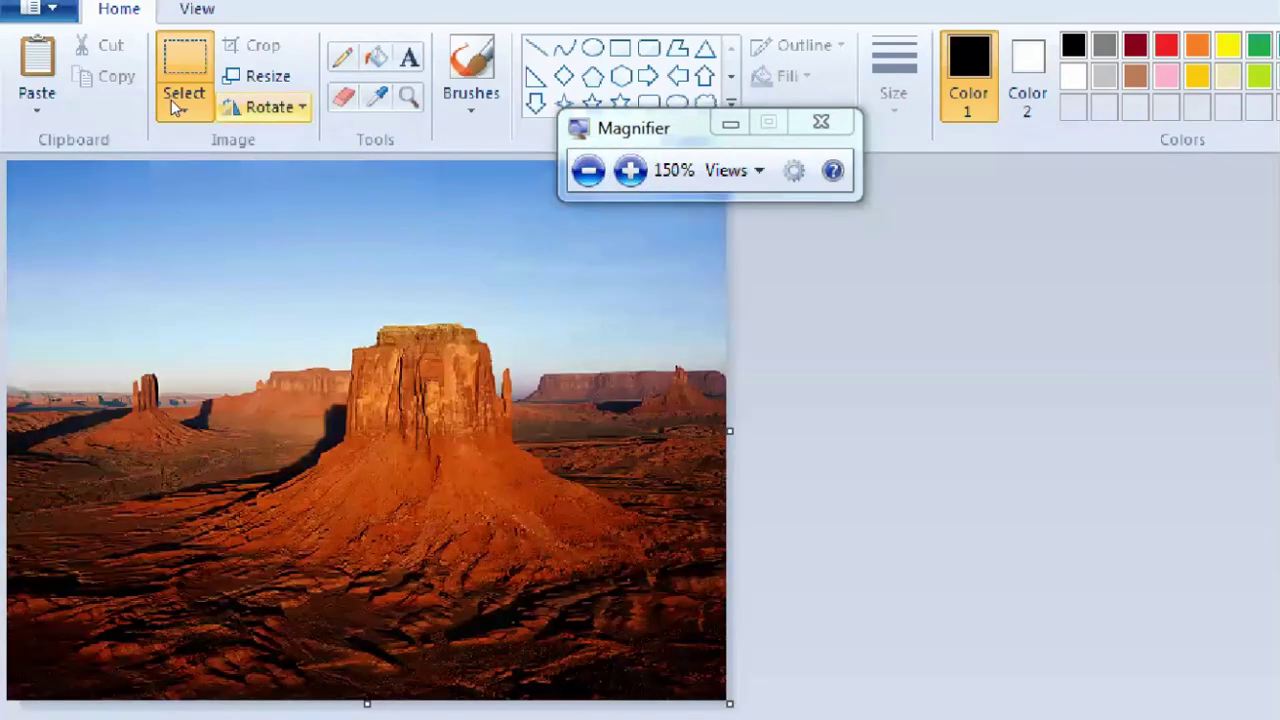
pyautogui.click(262, 107)
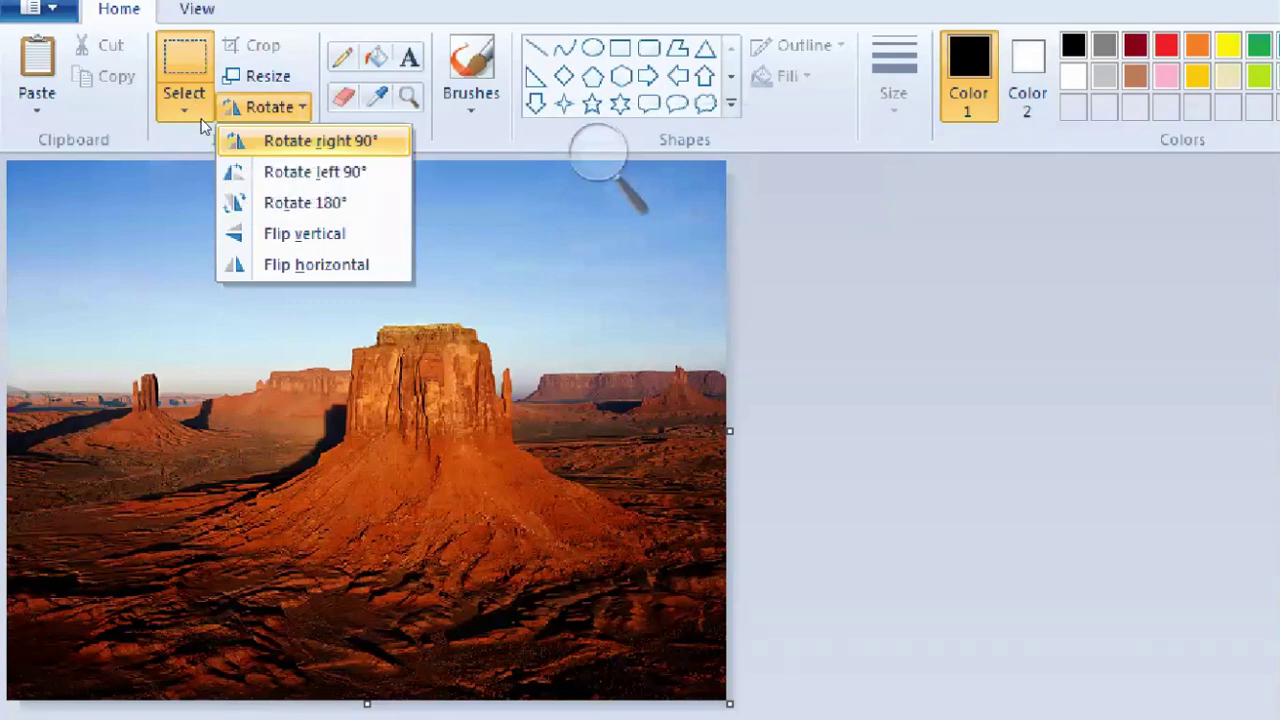
pyautogui.click(246, 141)
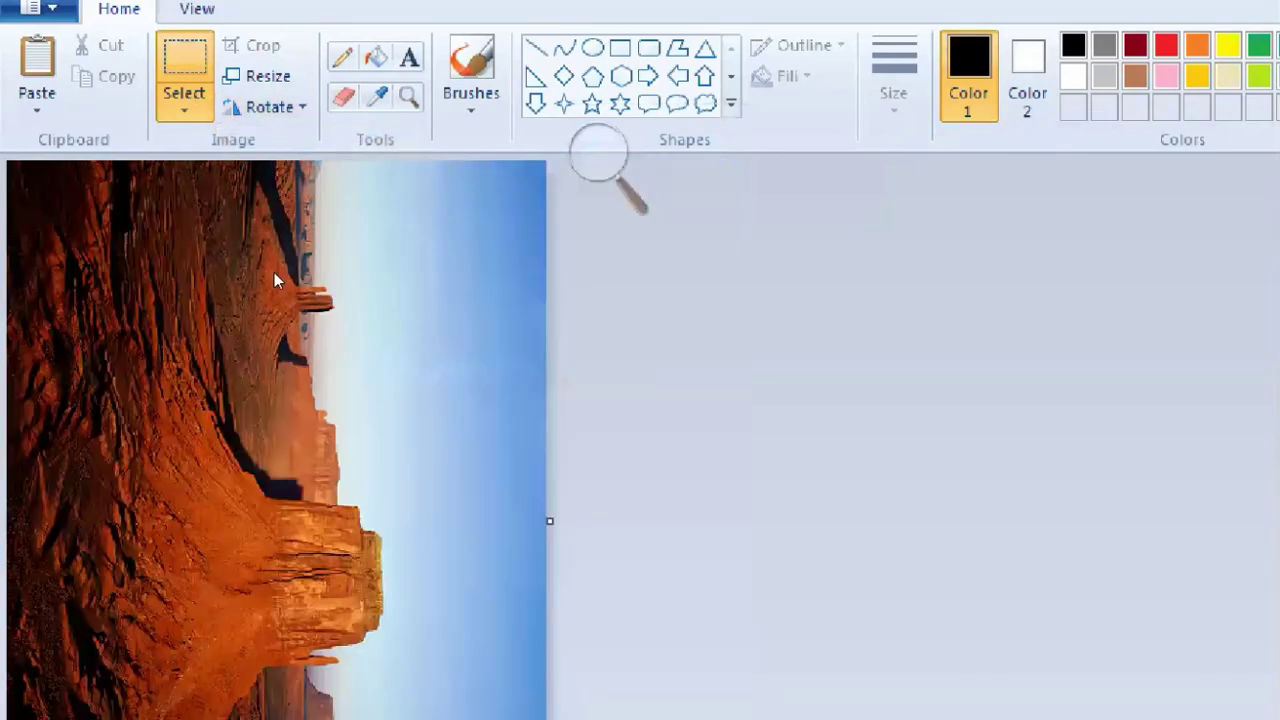
pyautogui.scroll(-1, 272, 274)
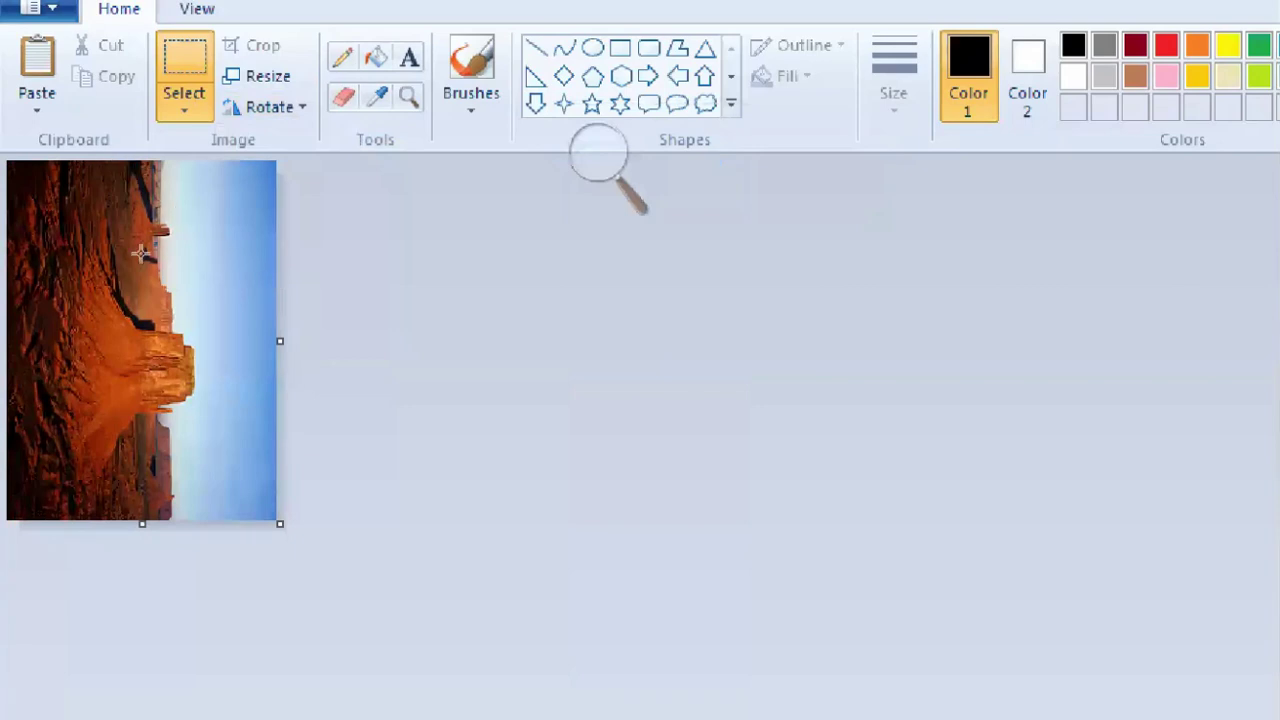
pyautogui.hotkey('ctrl', 'z')
# Flip the desert picture horizontally and flip it back to its original orientation.
pyautogui.click(265, 107)
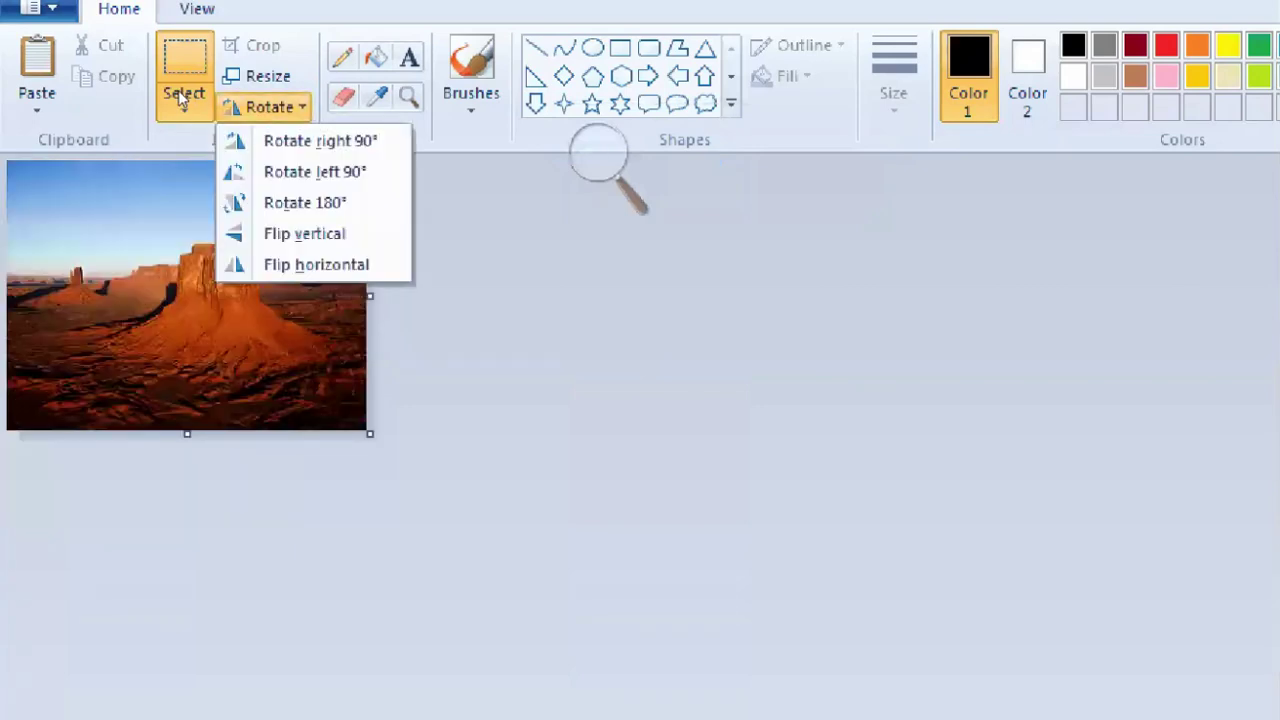
pyautogui.press('Down')
pyautogui.press('Down')
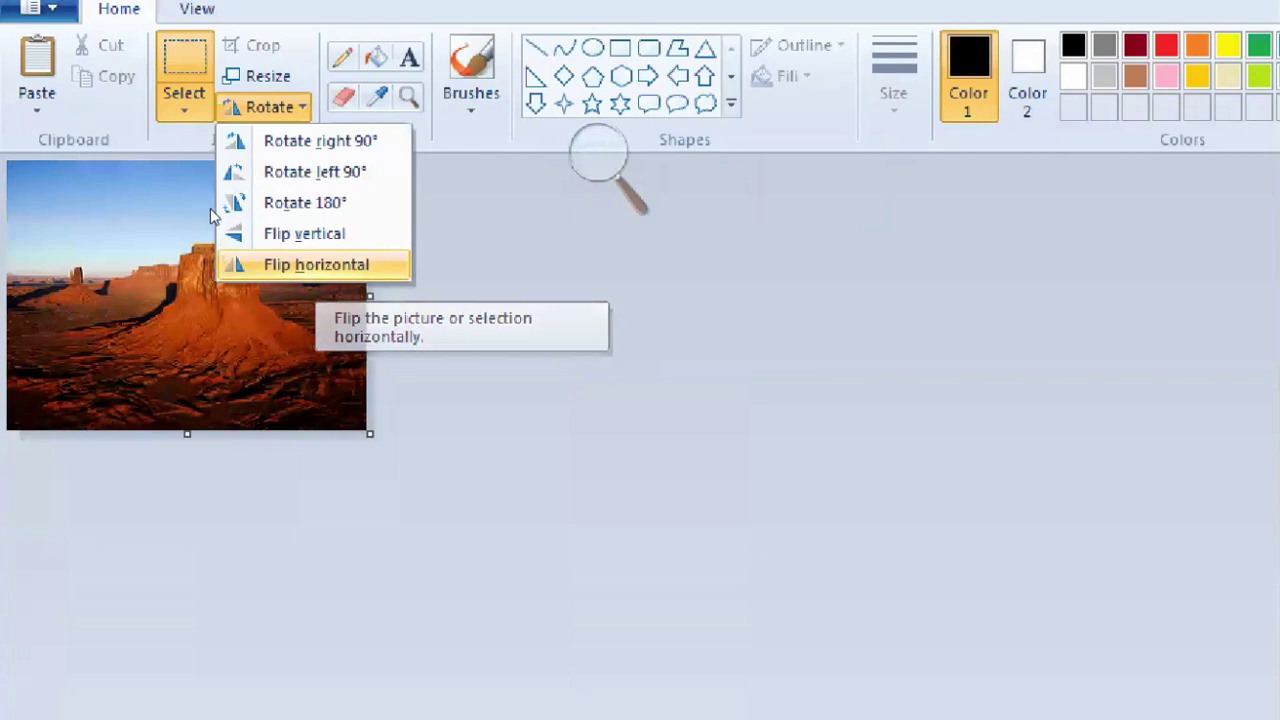
pyautogui.press('Return')
pyautogui.click(263, 107)
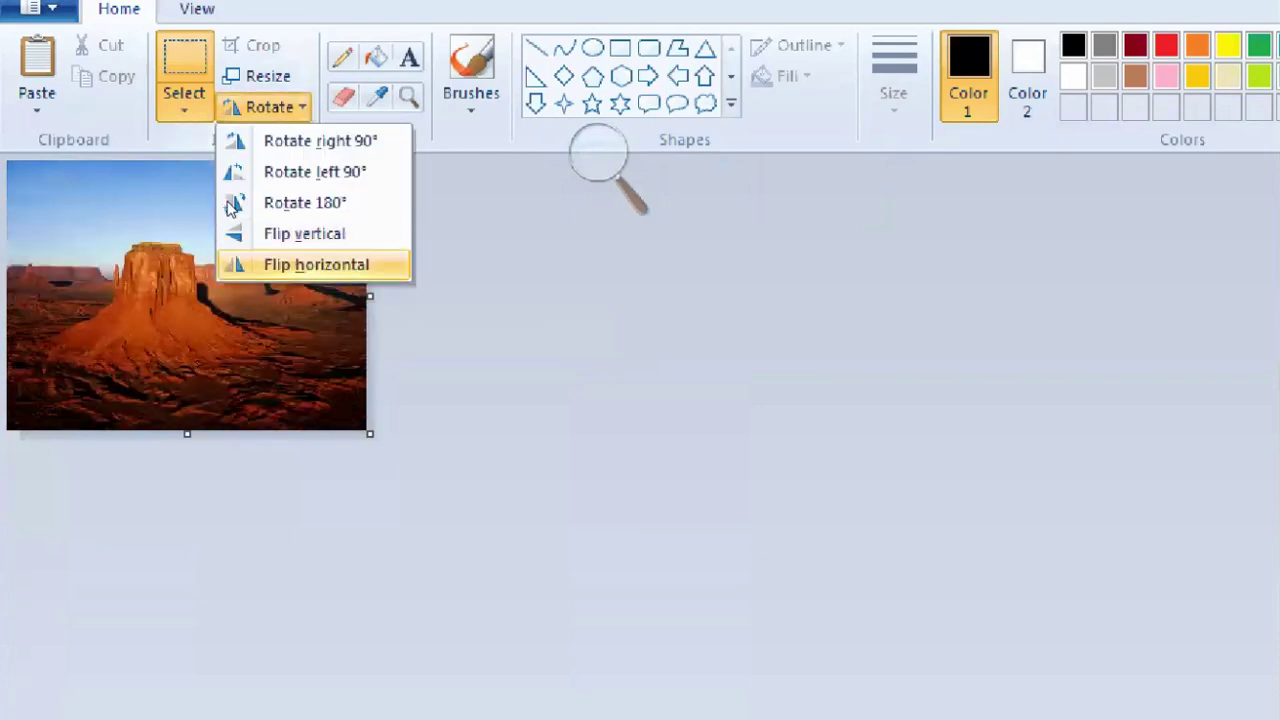
pyautogui.click(352, 272)
# Flip the desert picture horizontally once more and undo that flip.
pyautogui.click(263, 107)
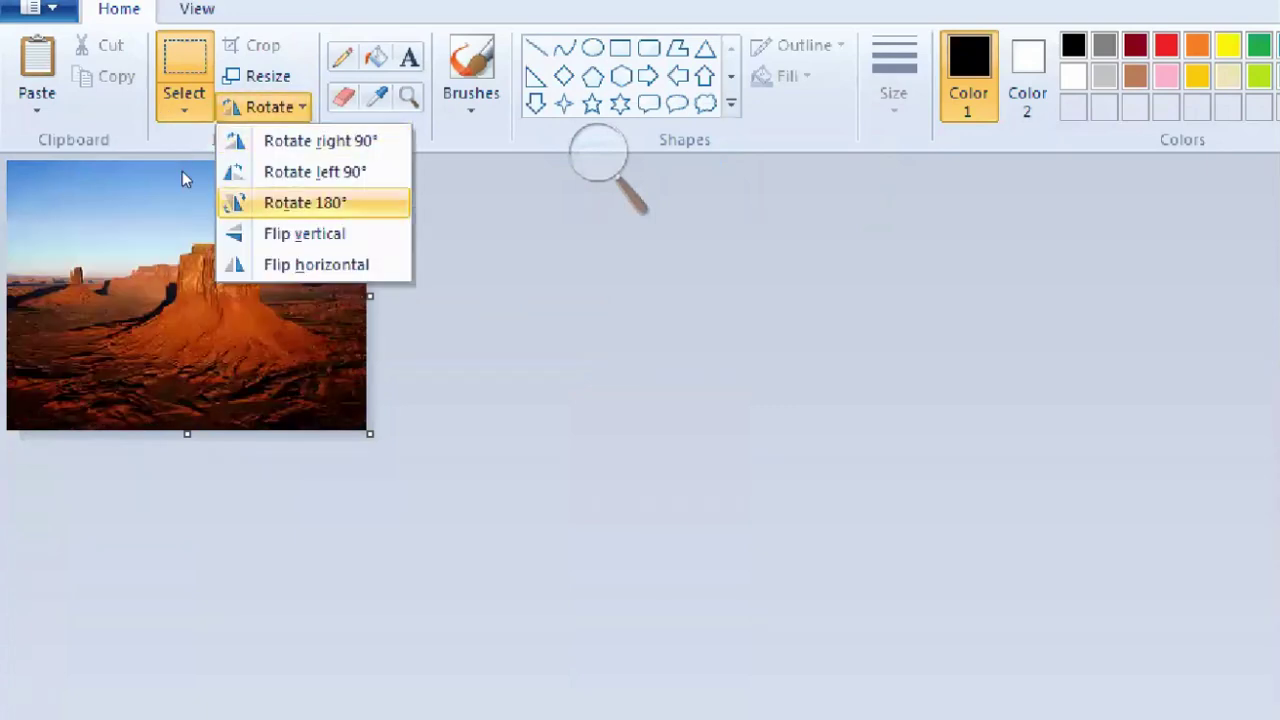
pyautogui.click(318, 265)
pyautogui.hotkey('ctrl', 'z')
# Rotate the desert picture by 180° and undo the rotation.
pyautogui.click(265, 107)
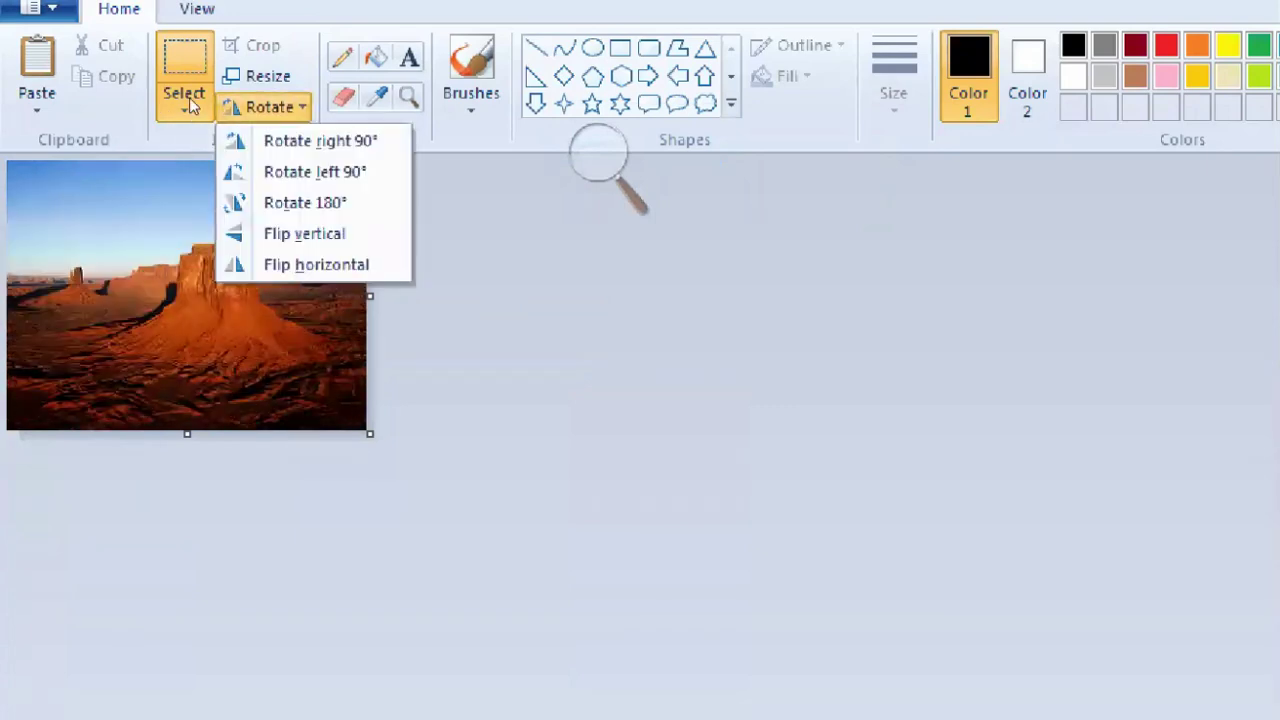
pyautogui.click(306, 203)
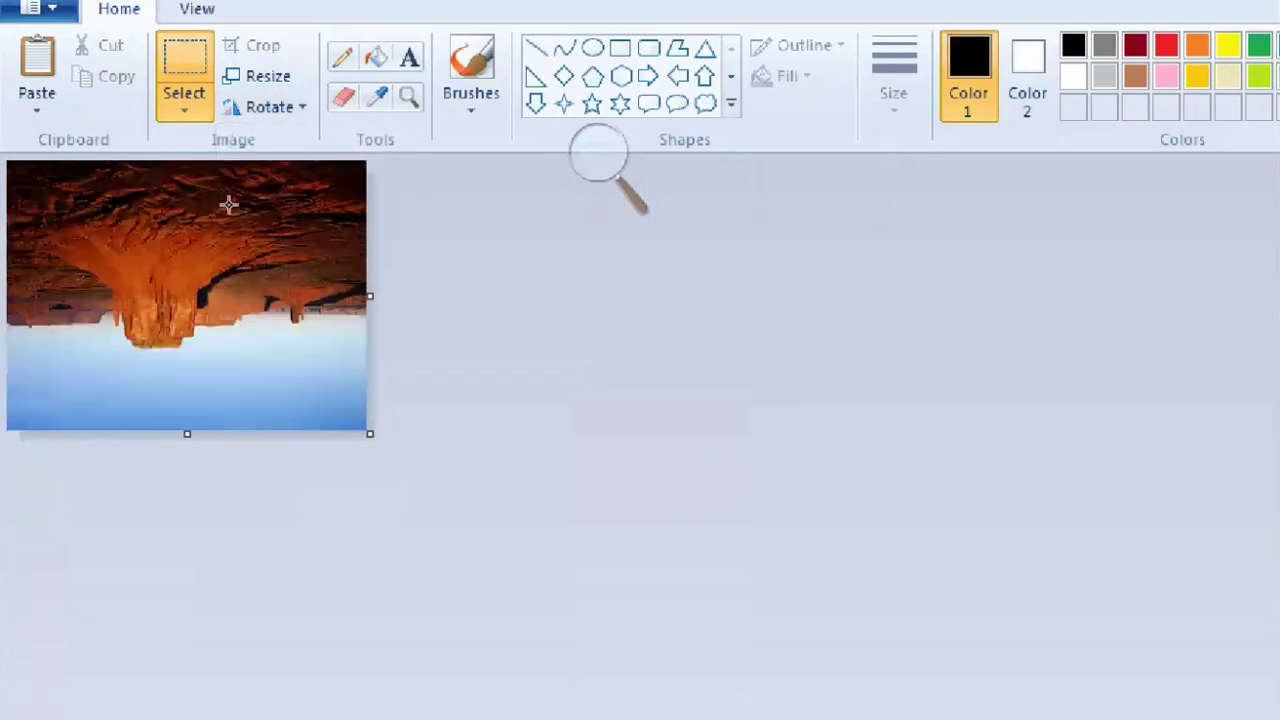
pyautogui.hotkey('ctrl', 'z')
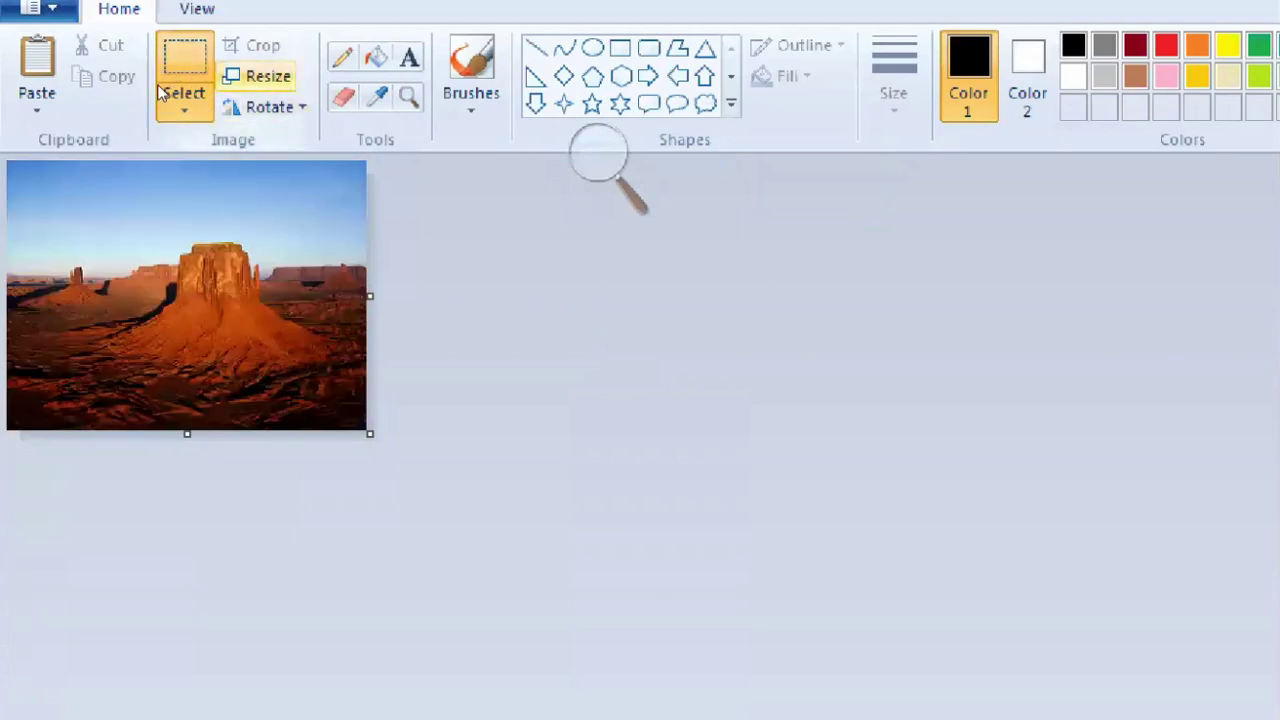
pyautogui.click(232, 107)
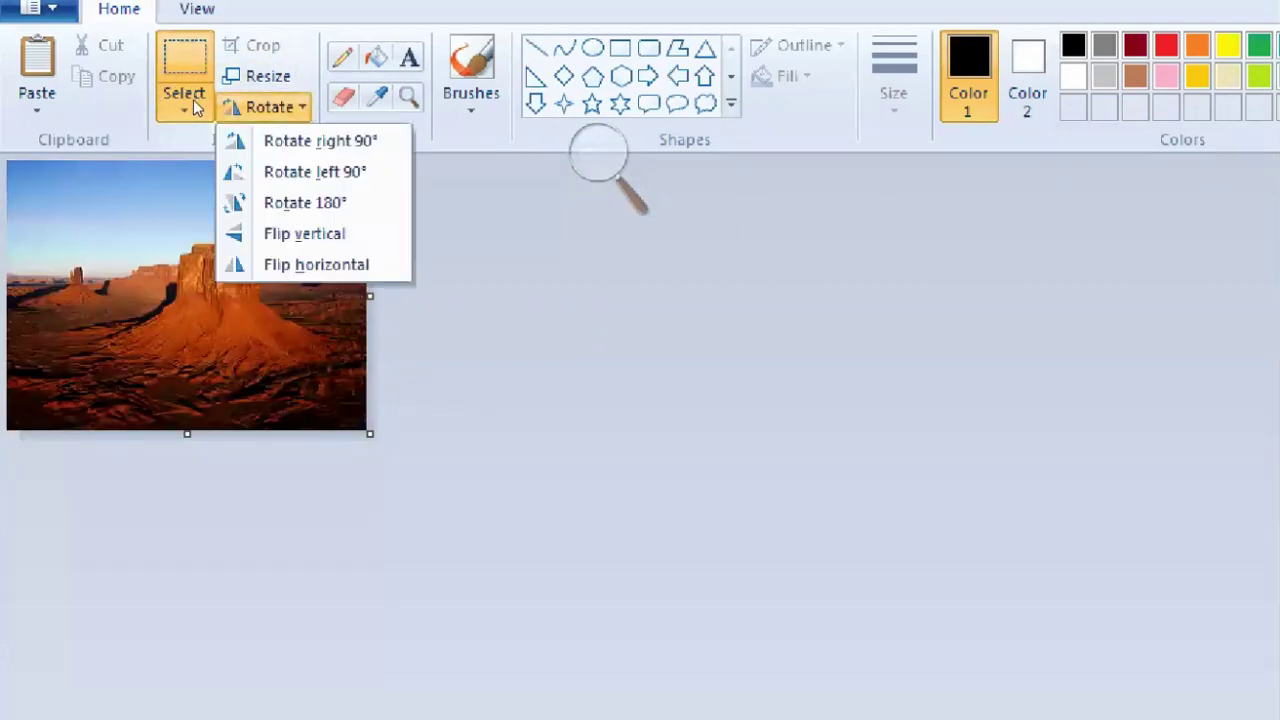
pyautogui.click(188, 107)
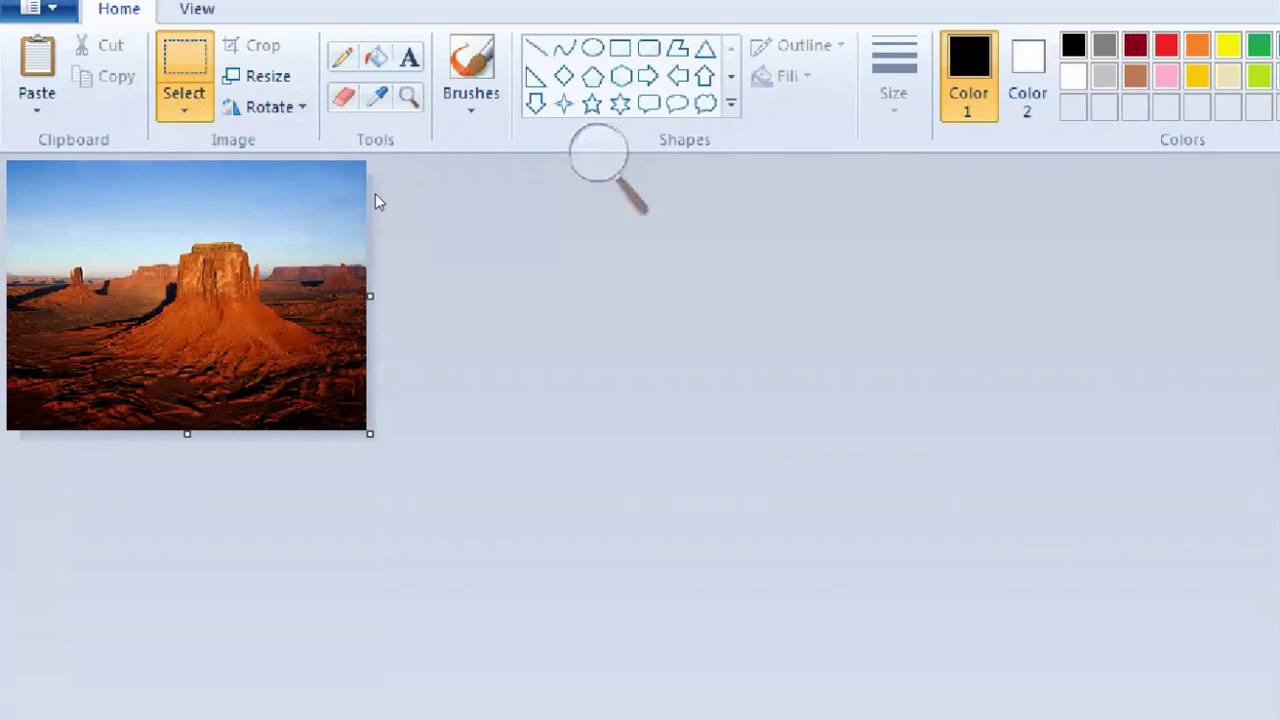
# Return the screen magnification to 100% and delete the whole desert picture, leaving an empty canvas.
pyautogui.click(393, 150)
pyautogui.click(392, 147)
pyautogui.scroll(1, 290, 236)
pyautogui.click(328, 267)
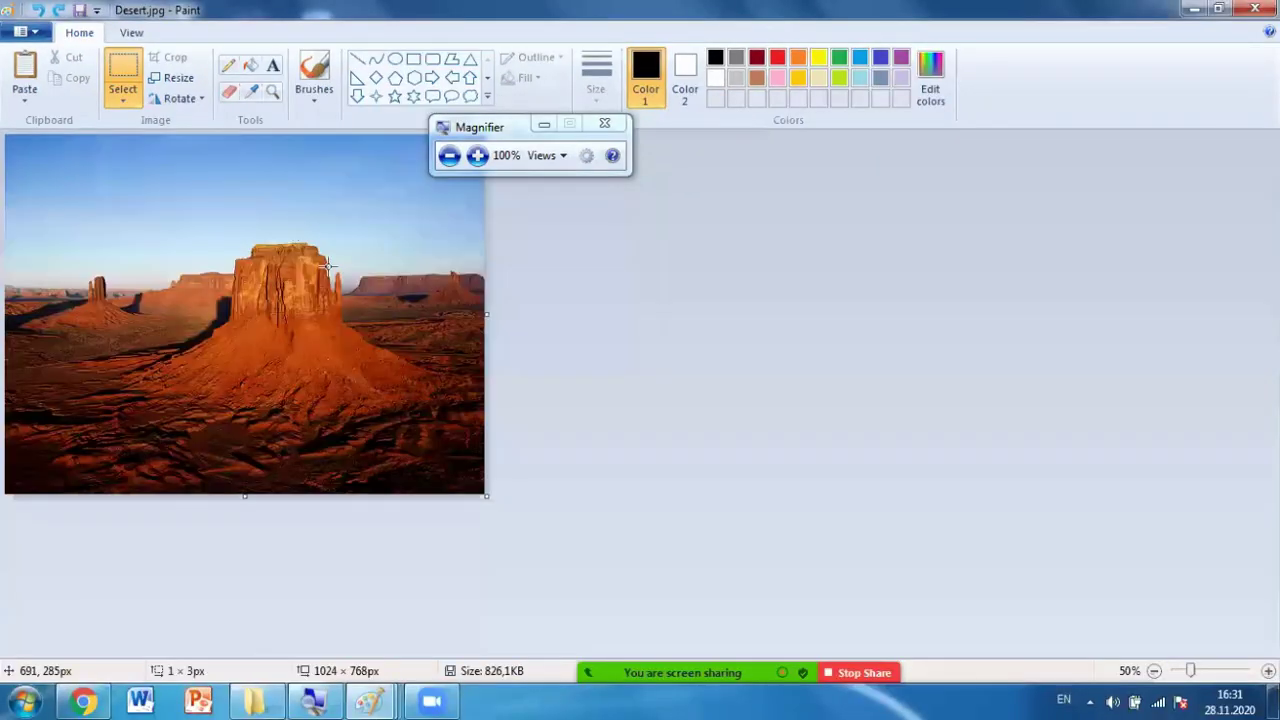
pyautogui.hotkey('ctrl', 'a')
pyautogui.press('Delete')
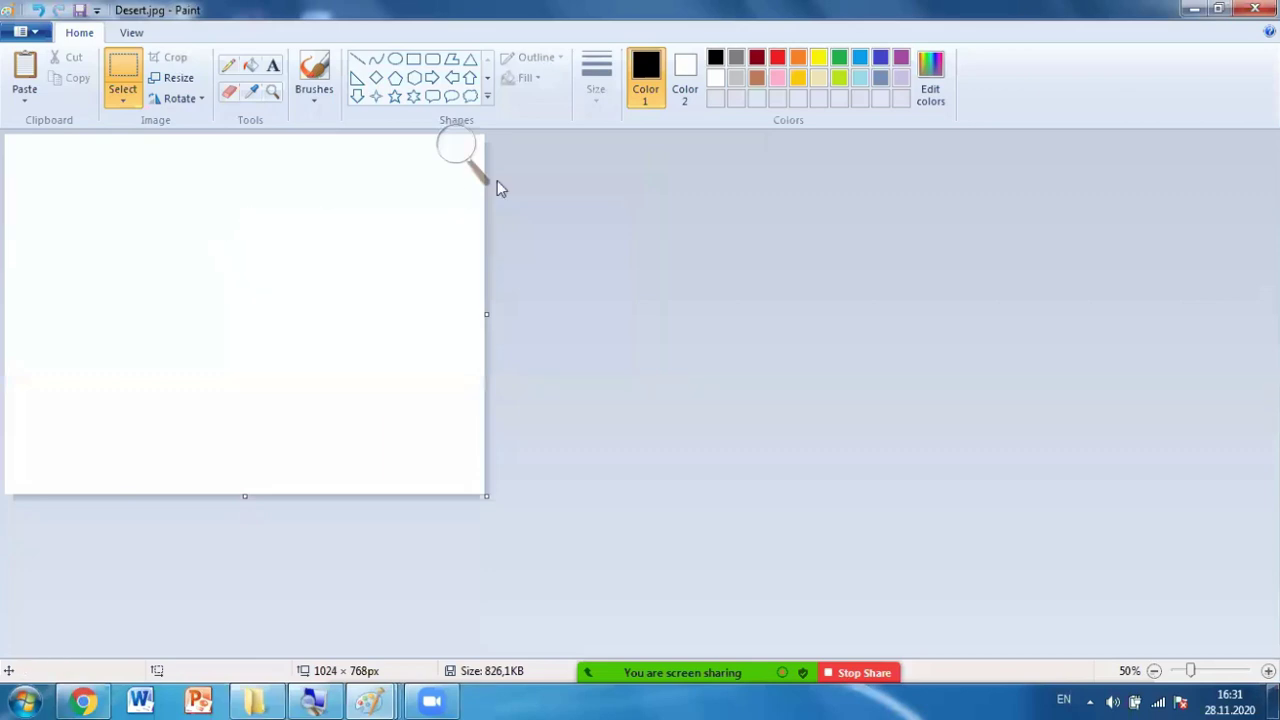
# Magnify the screen to 150% with the drawing tools and the empty canvas in view.
pyautogui.scroll(1, 335, 190)
pyautogui.scroll(-1, 438, 192)
pyautogui.click(455, 160)
pyautogui.click(477, 157)
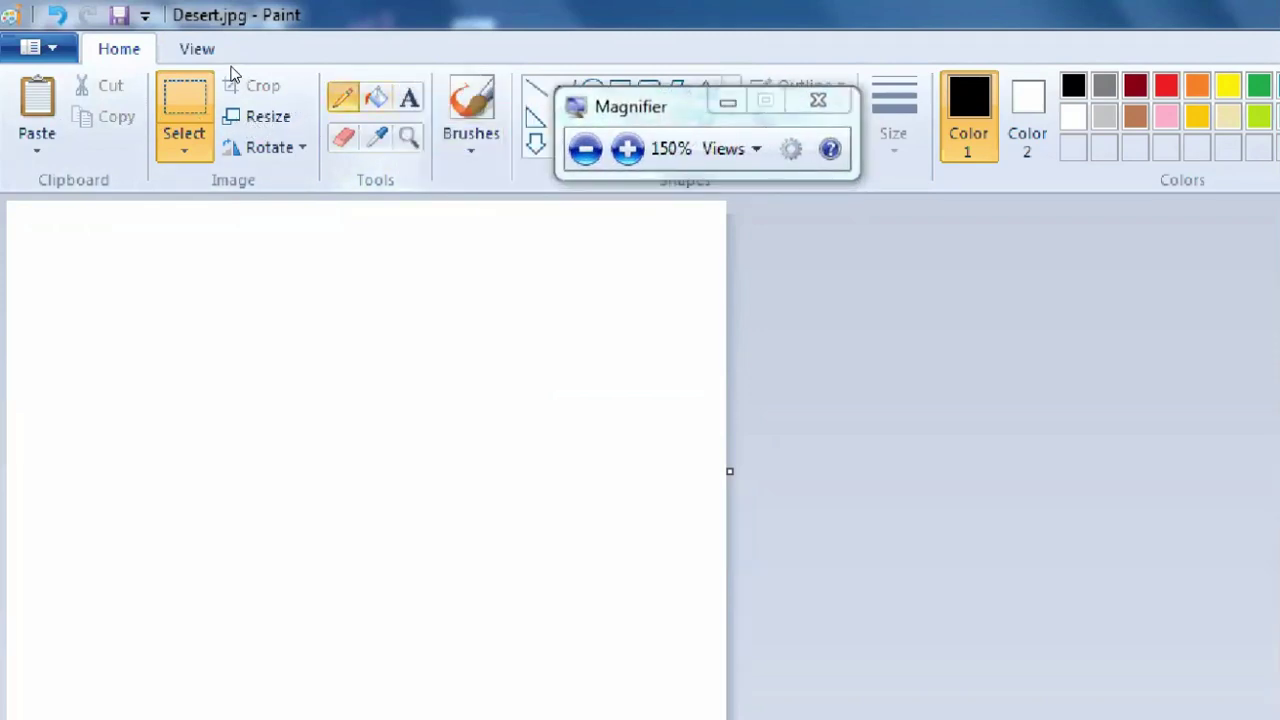
# Draw a thin black wavy line with the Pencil and a second one below it at the thickest line size.
pyautogui.click(346, 97)
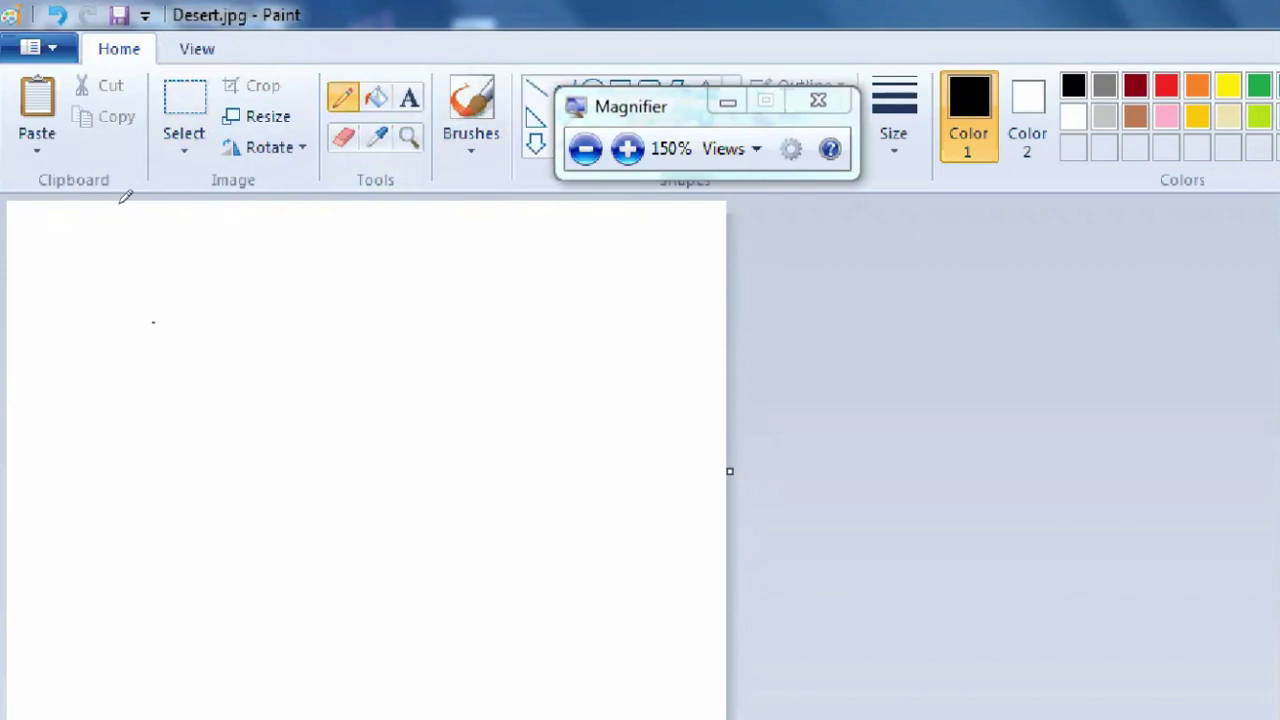
pyautogui.moveTo(152, 321)
pyautogui.mouseDown()
pyautogui.moveTo(225, 326)
pyautogui.moveTo(292, 299)
pyautogui.moveTo(380, 309)
pyautogui.mouseUp()
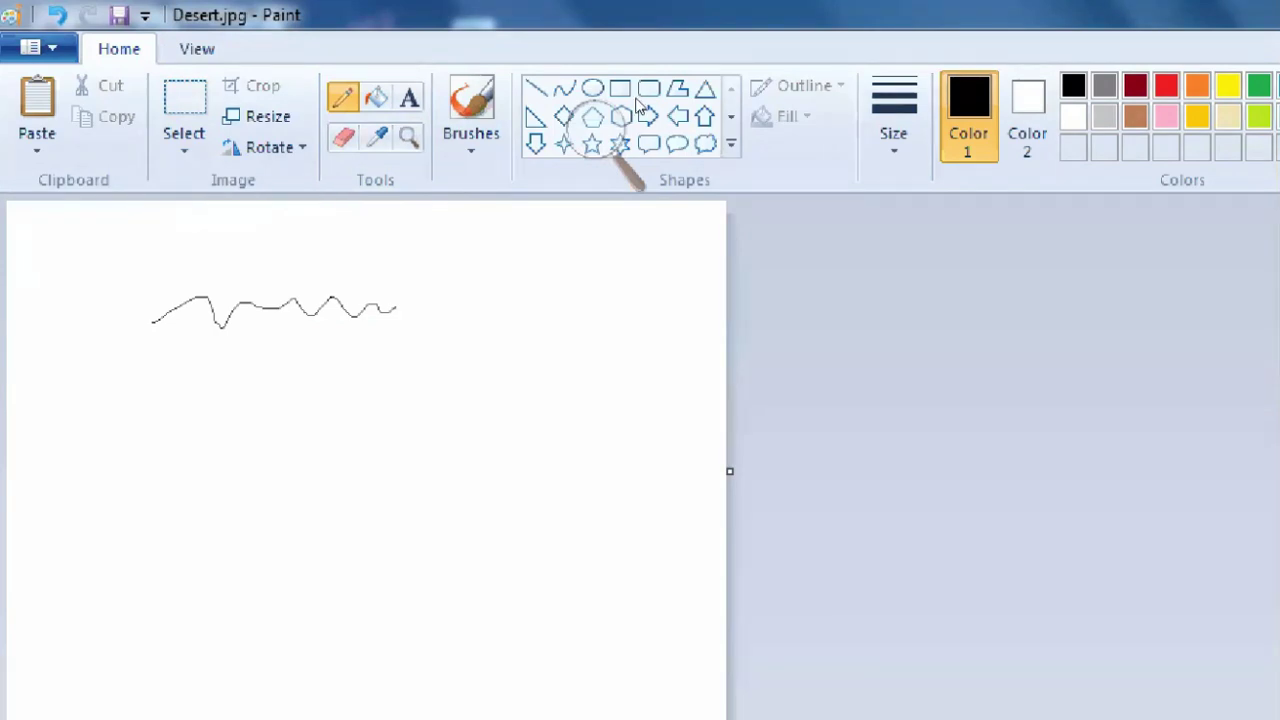
pyautogui.hotkey('alt', 'h')
pyautogui.press('s')
pyautogui.press('z')
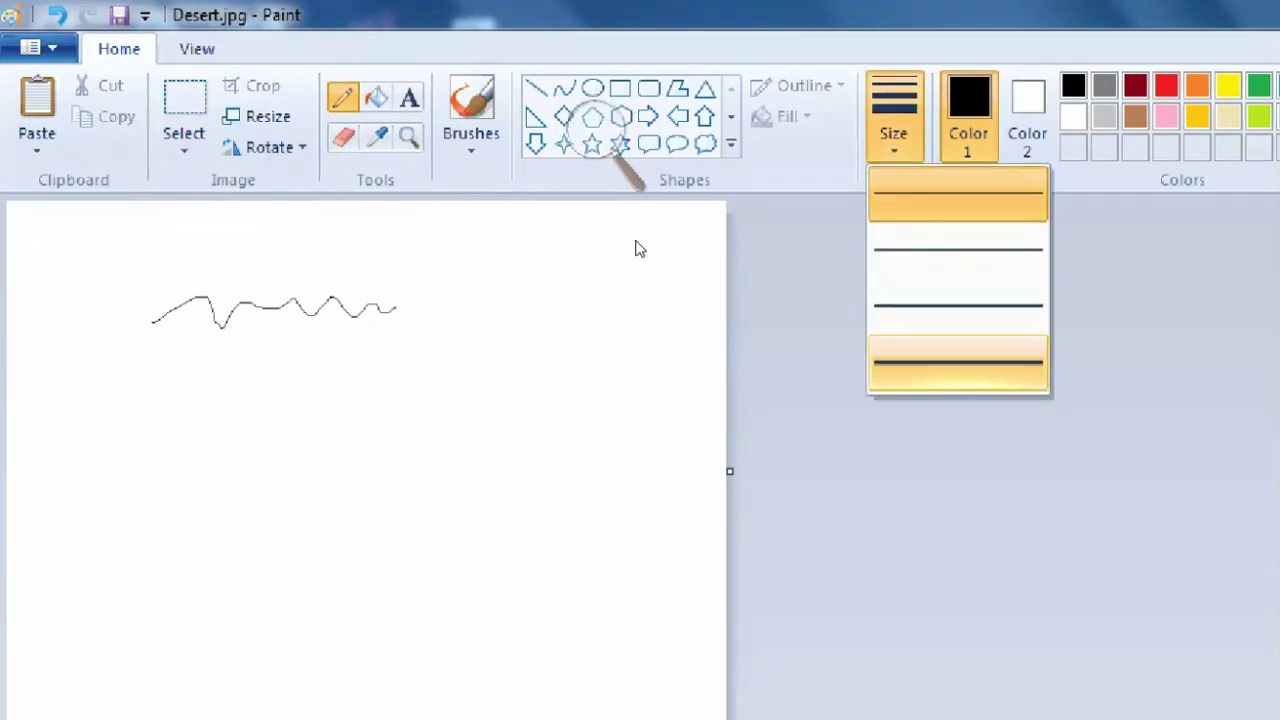
pyautogui.click(958, 363)
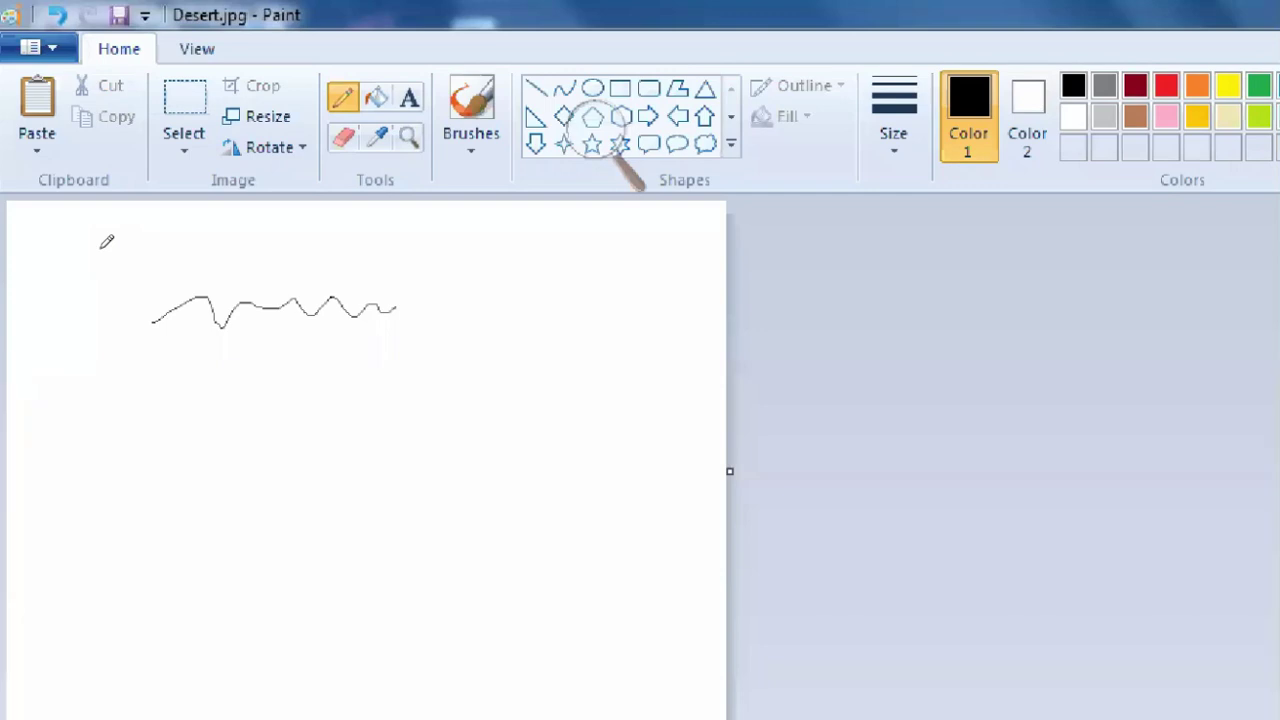
pyautogui.moveTo(148, 374); pyautogui.dragTo(427, 319)
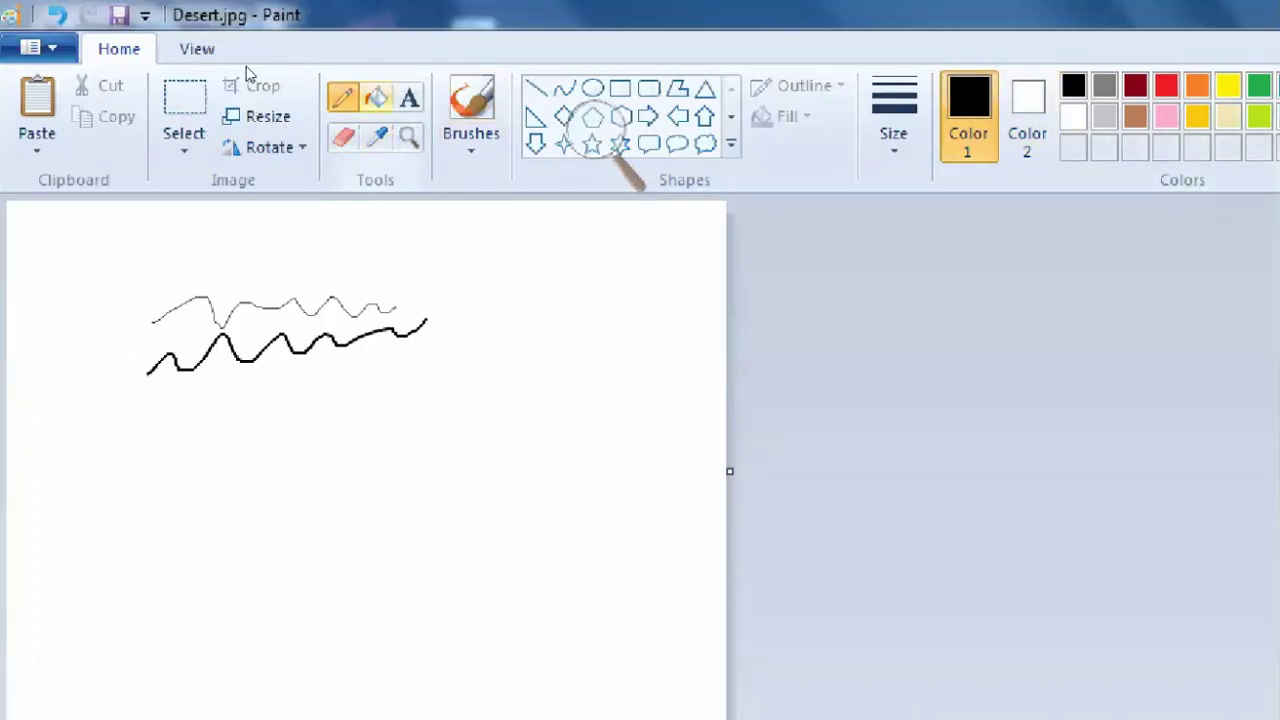
# Draw a red wavy line below the black ones, and clear the whole canvas.
pyautogui.click(1167, 86)
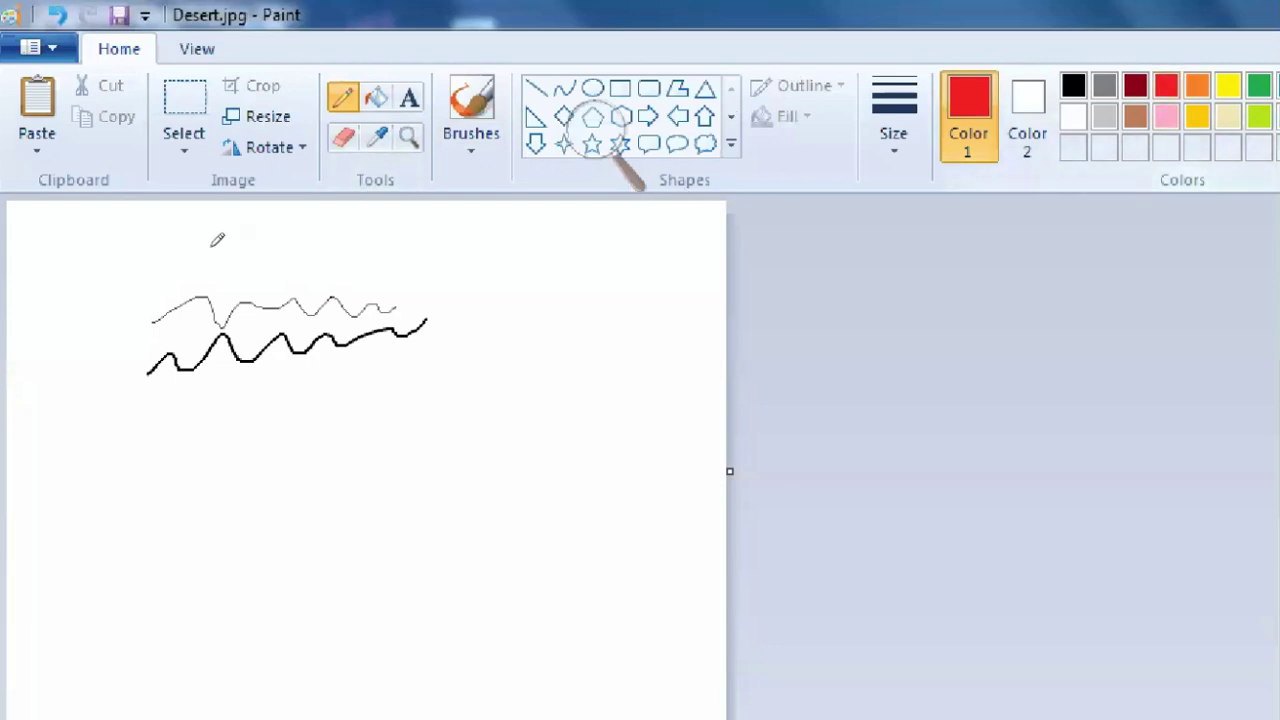
pyautogui.moveTo(151, 417)
pyautogui.mouseDown()
pyautogui.moveTo(210, 417)
pyautogui.moveTo(456, 346)
pyautogui.mouseUp()
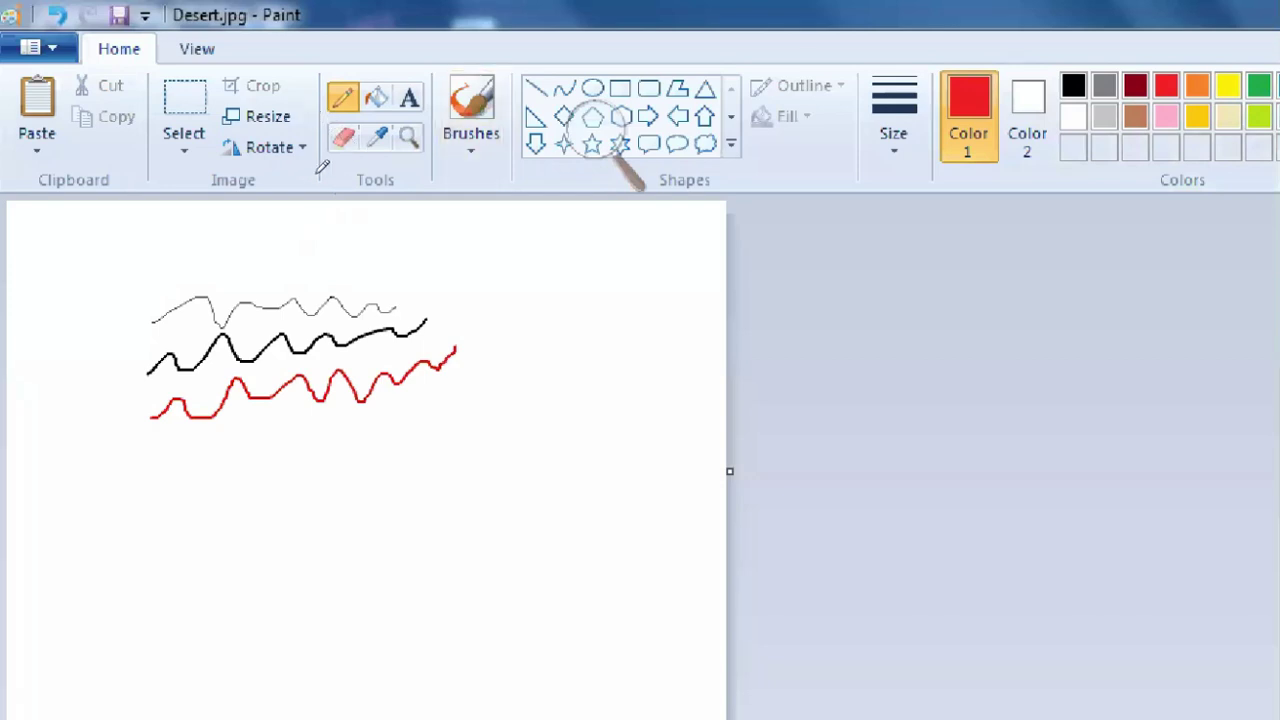
pyautogui.hotkey('ctrl', 'a')
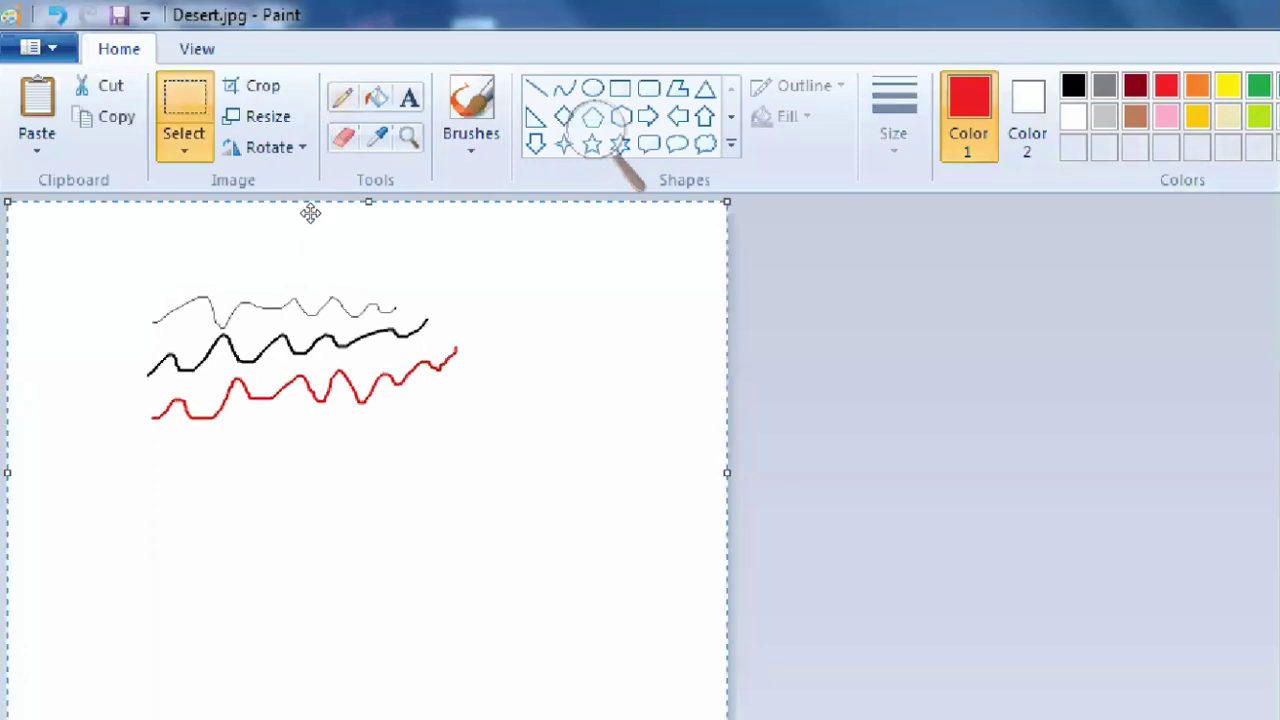
pyautogui.press('Delete')
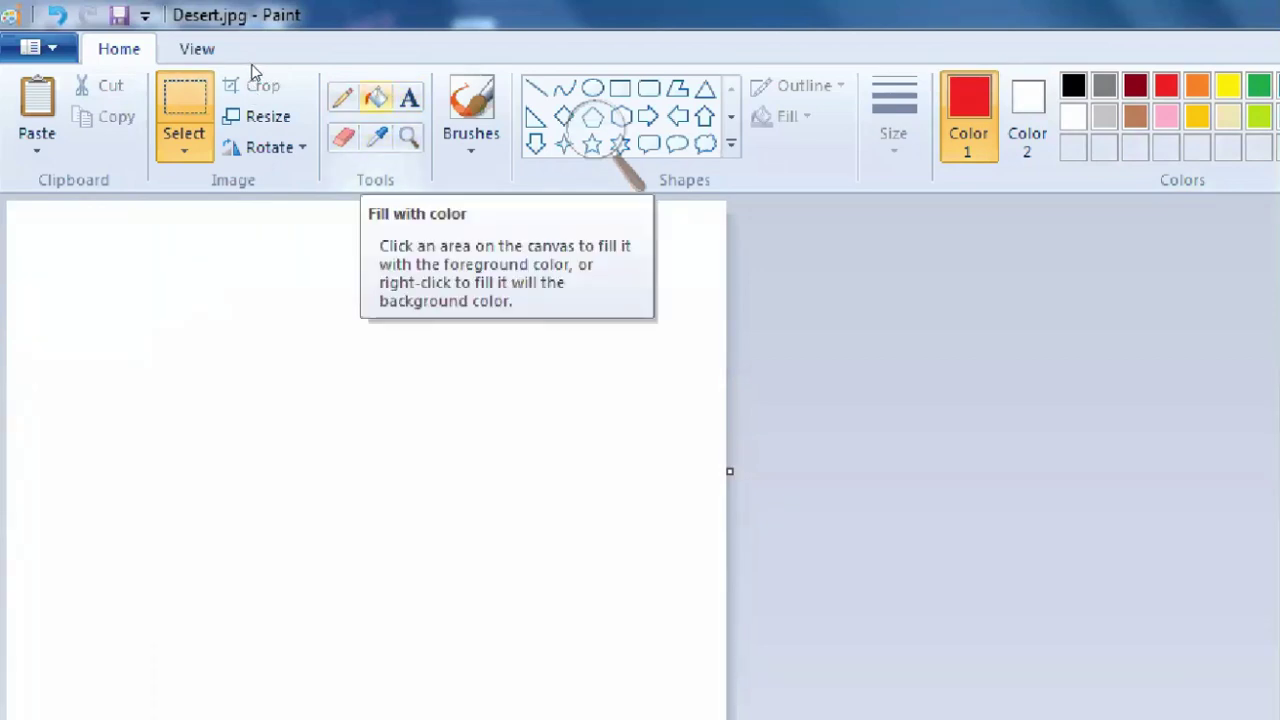
# Draw two closed right triangles side by side in thick black Pencil lines.
pyautogui.press('Left')
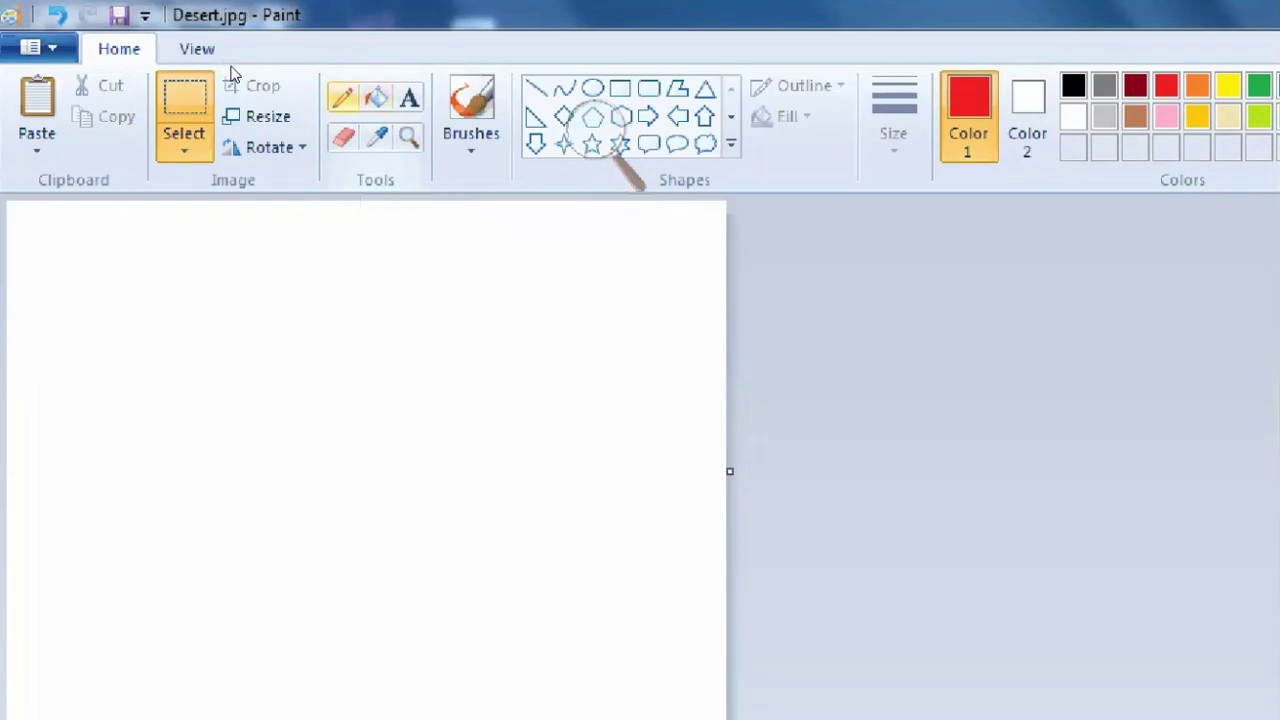
pyautogui.press('Return')
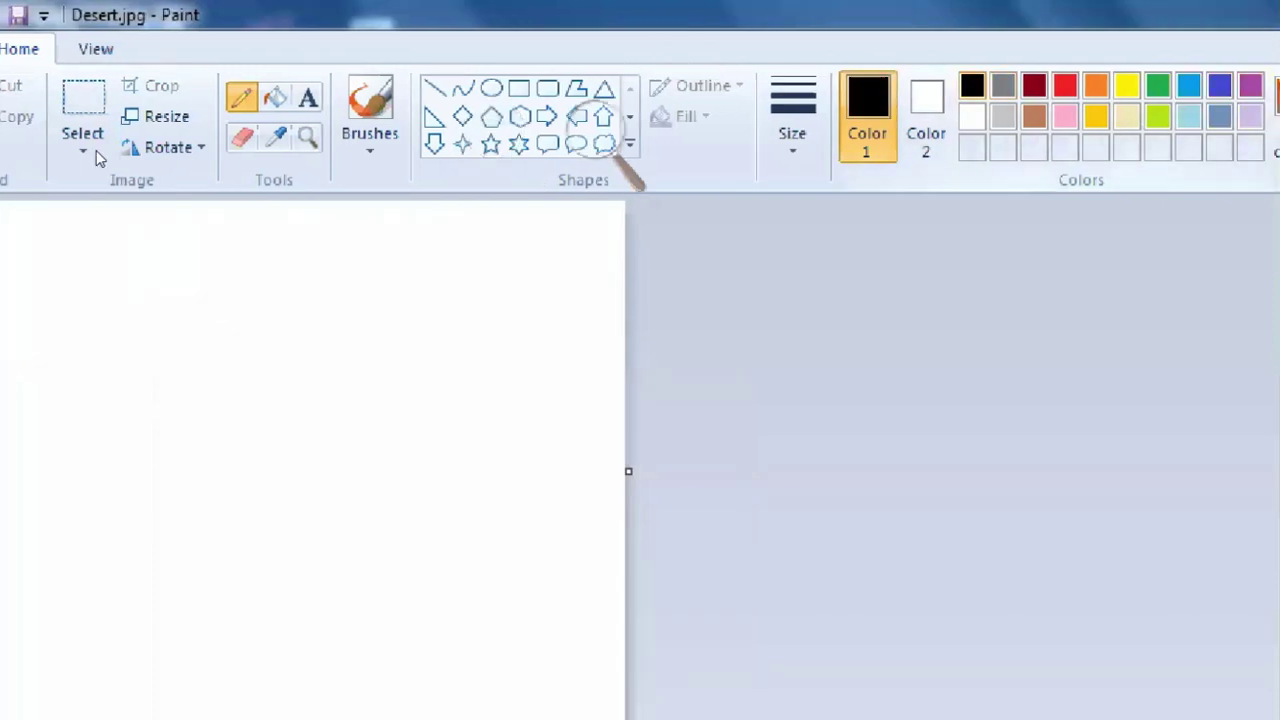
pyautogui.moveTo(97, 307)
pyautogui.mouseDown()
pyautogui.moveTo(94, 380)
pyautogui.moveTo(123, 442)
pyautogui.moveTo(260, 442)
pyautogui.moveTo(97, 310)
pyautogui.mouseUp()
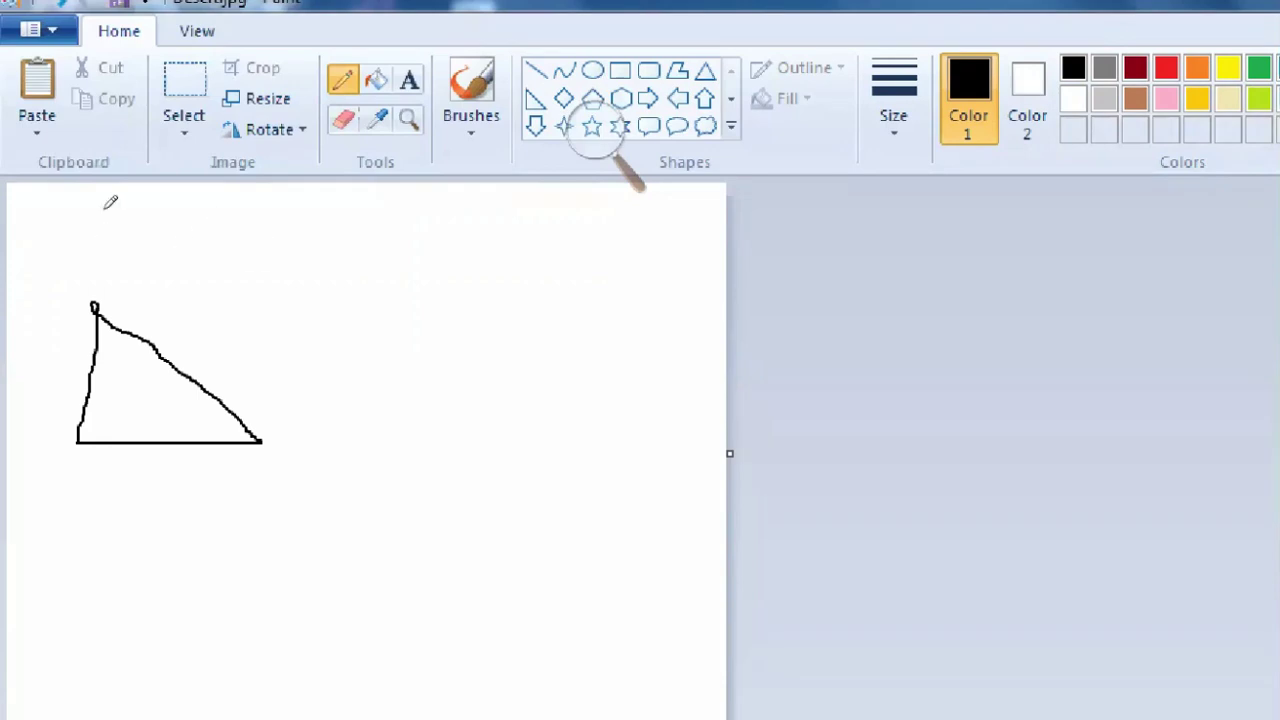
pyautogui.moveTo(365, 330)
pyautogui.mouseDown()
pyautogui.moveTo(372, 443)
pyautogui.moveTo(543, 437)
pyautogui.moveTo(362, 330)
pyautogui.mouseUp()
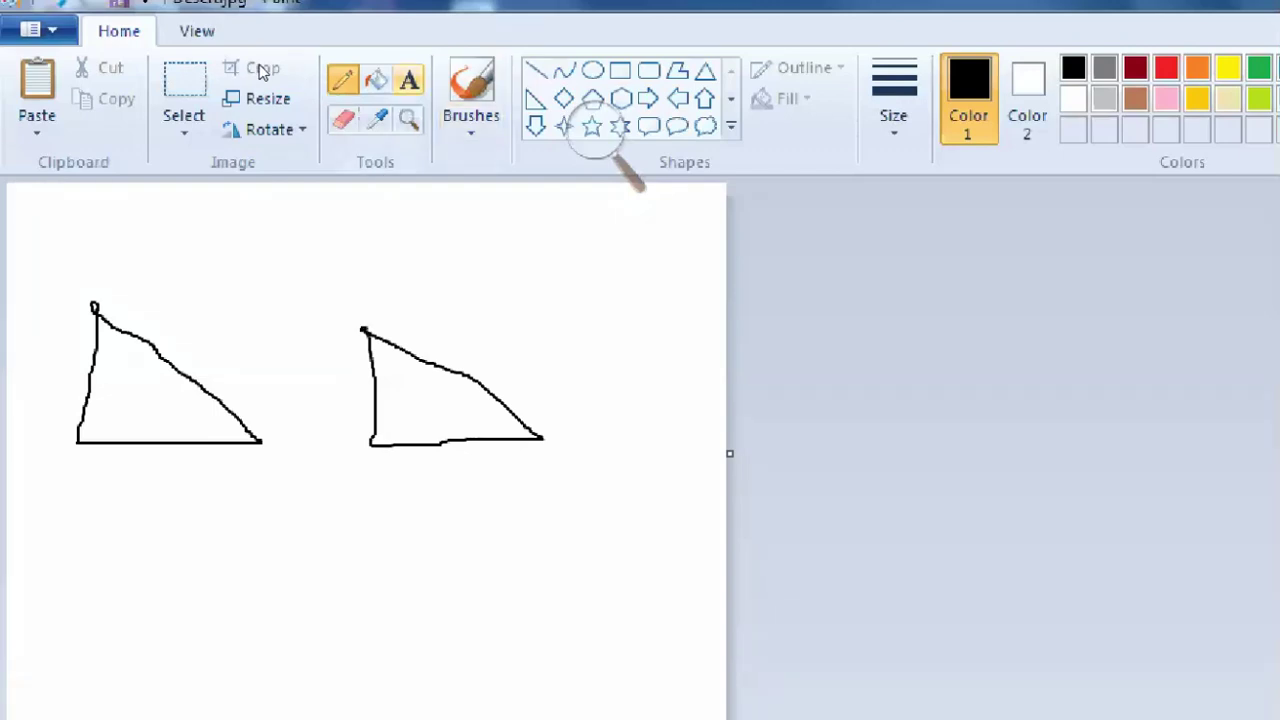
# Fill the left triangle with lime and the right triangle with gold.
pyautogui.click(376, 80)
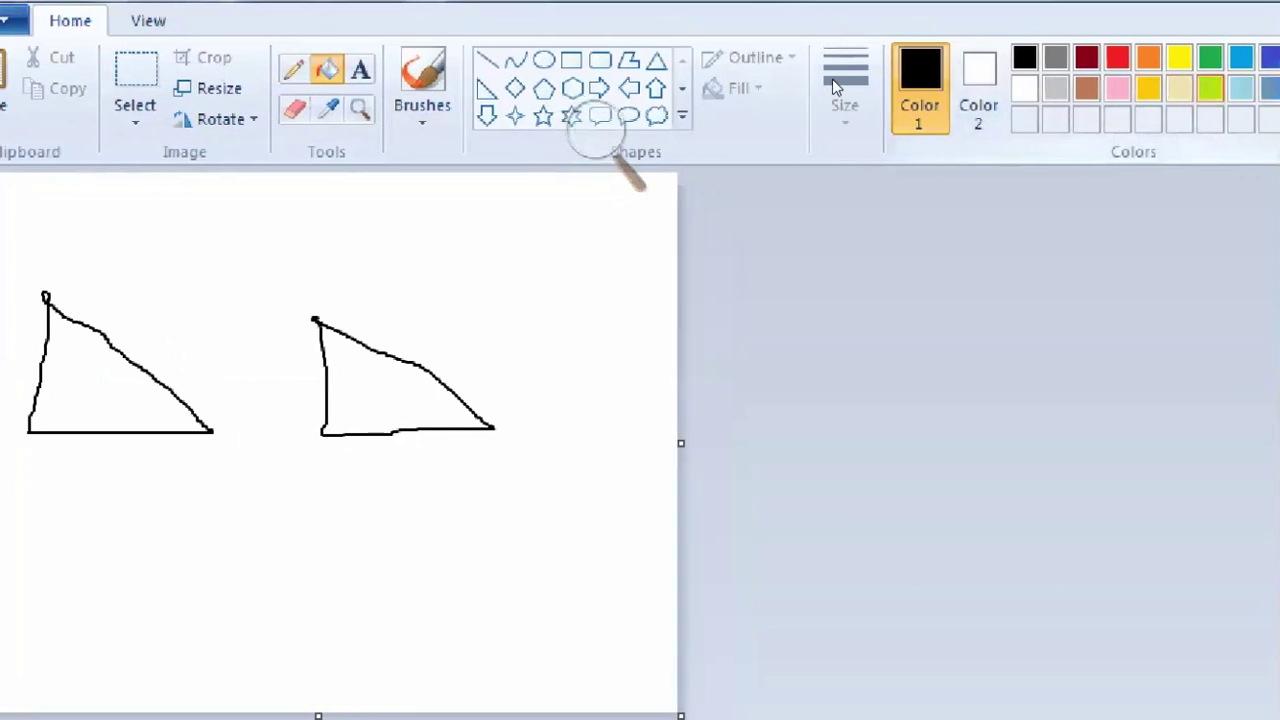
pyautogui.click(1230, 88)
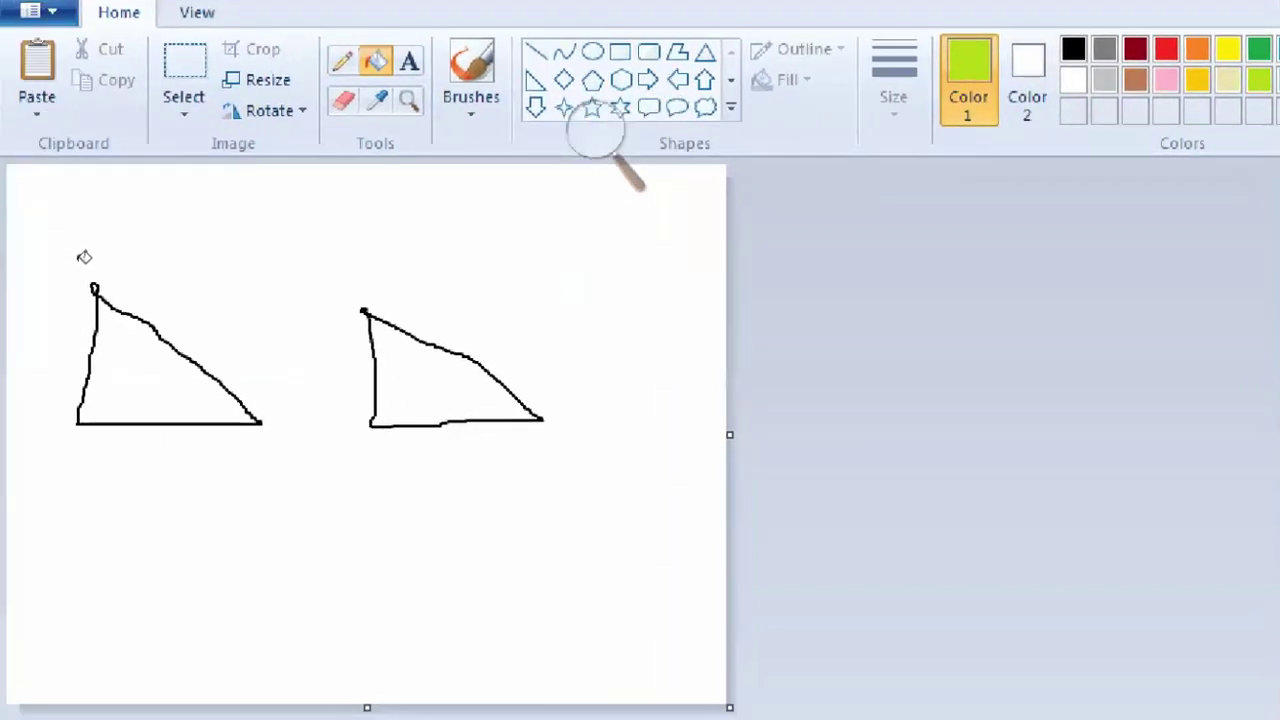
pyautogui.click(145, 322)
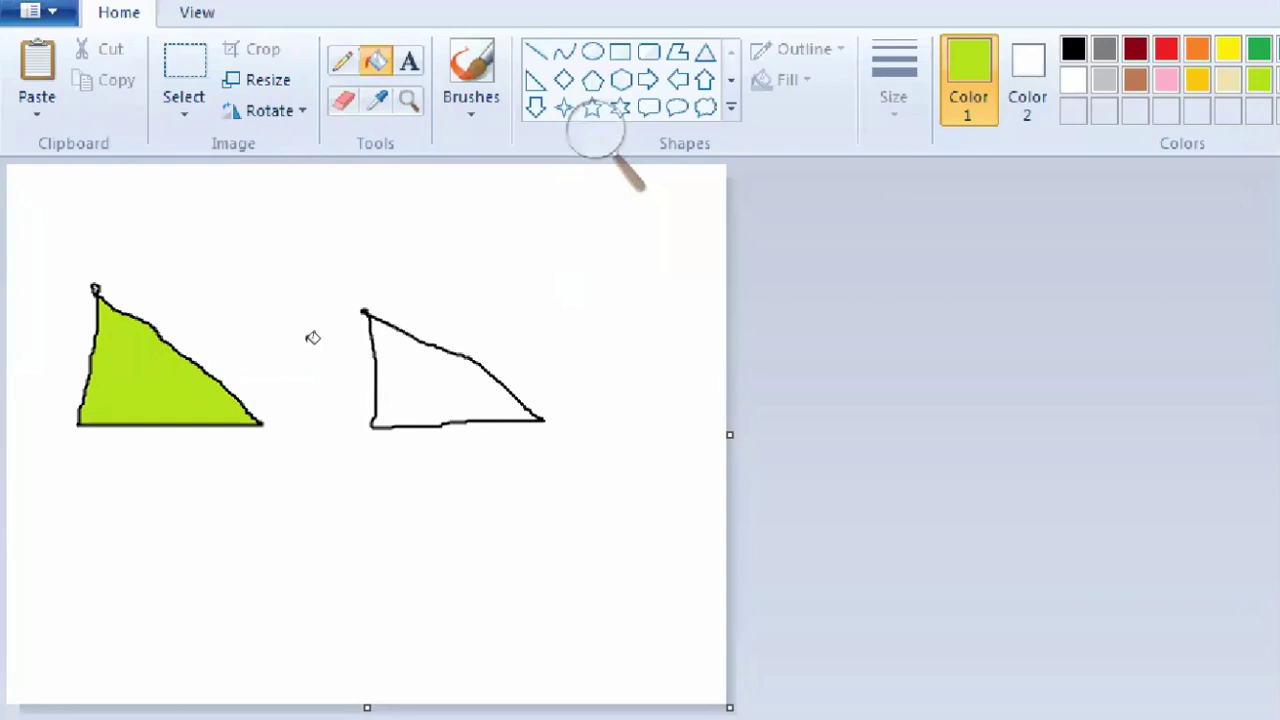
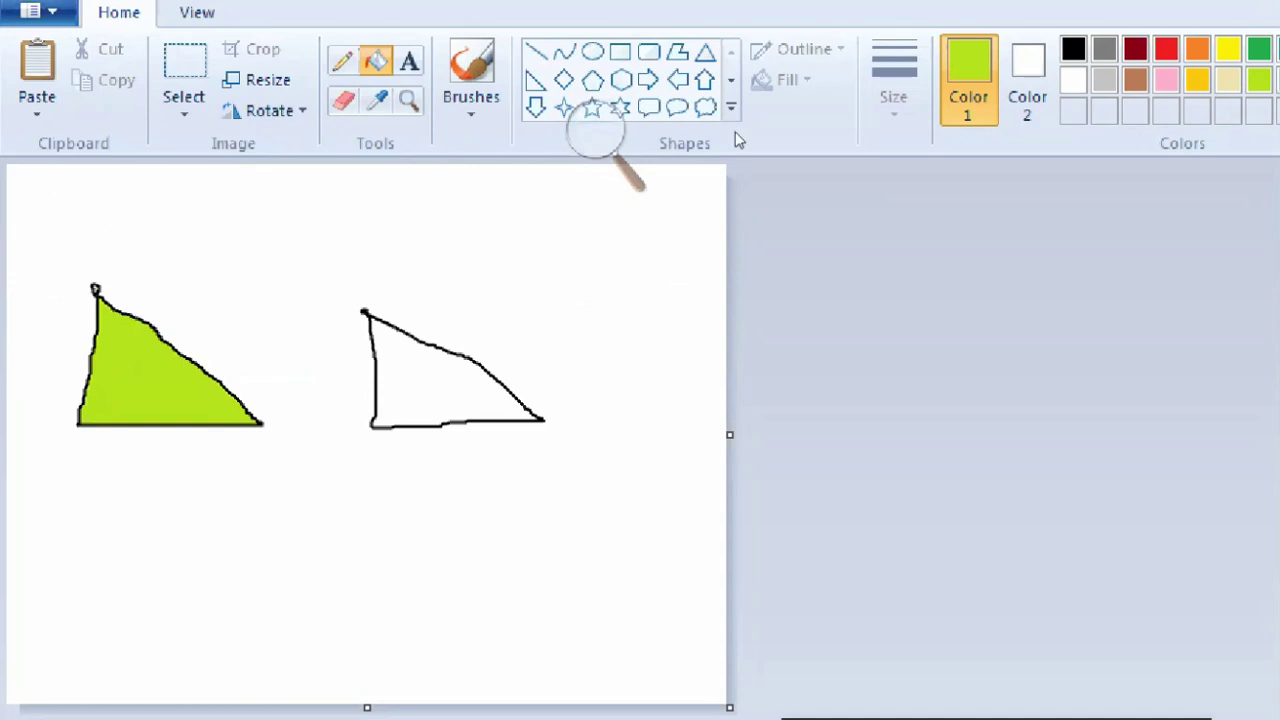
pyautogui.click(1197, 80)
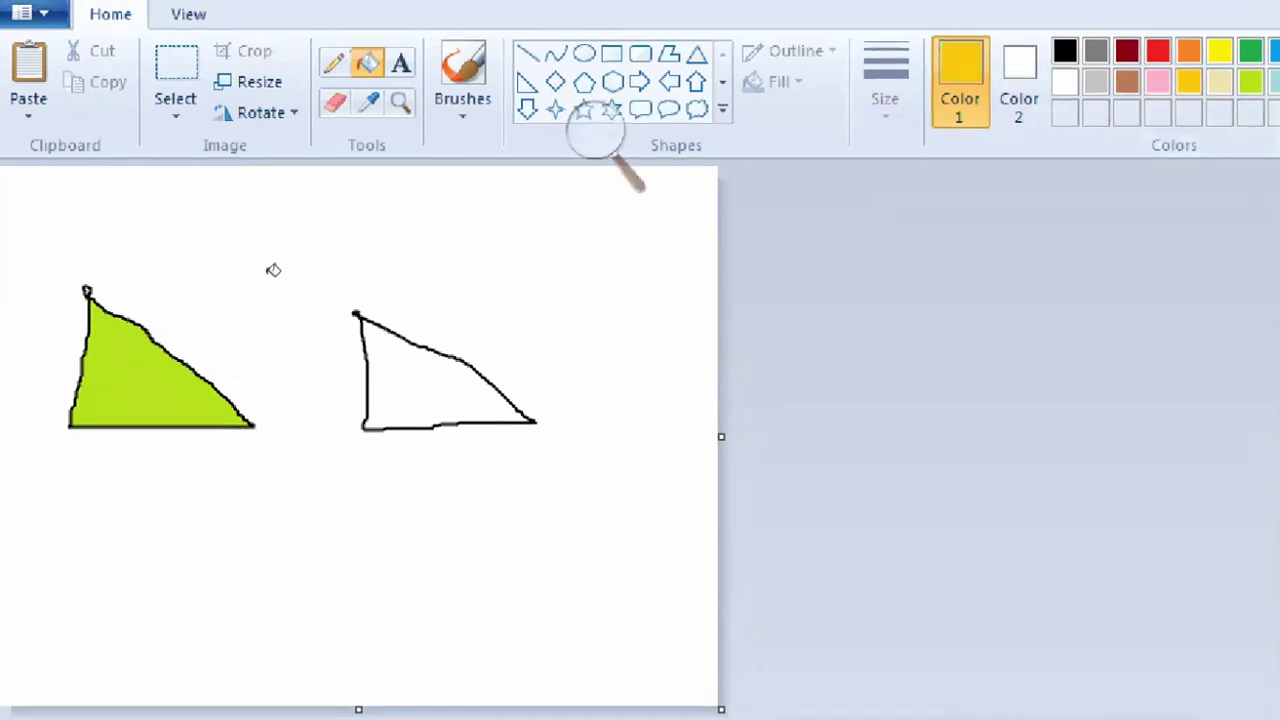
pyautogui.click(440, 380)
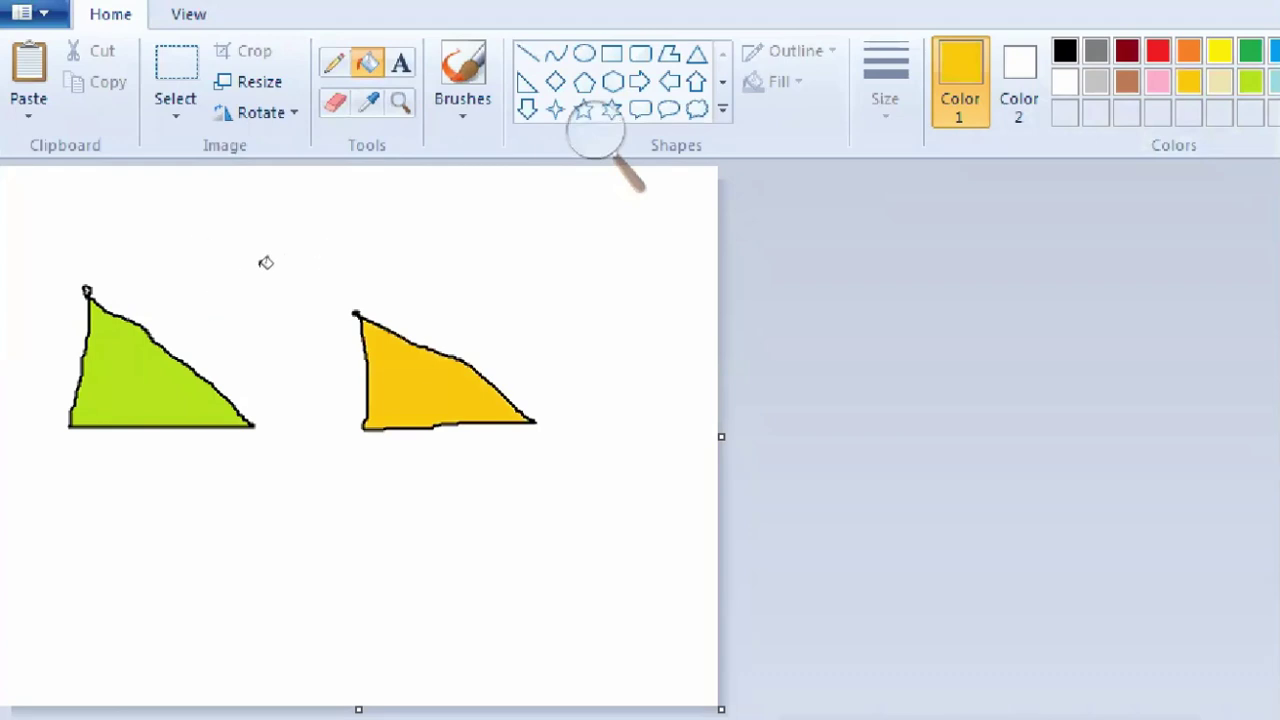
# Fill the canvas background around the triangles with pink (rose).
pyautogui.click(1157, 80)
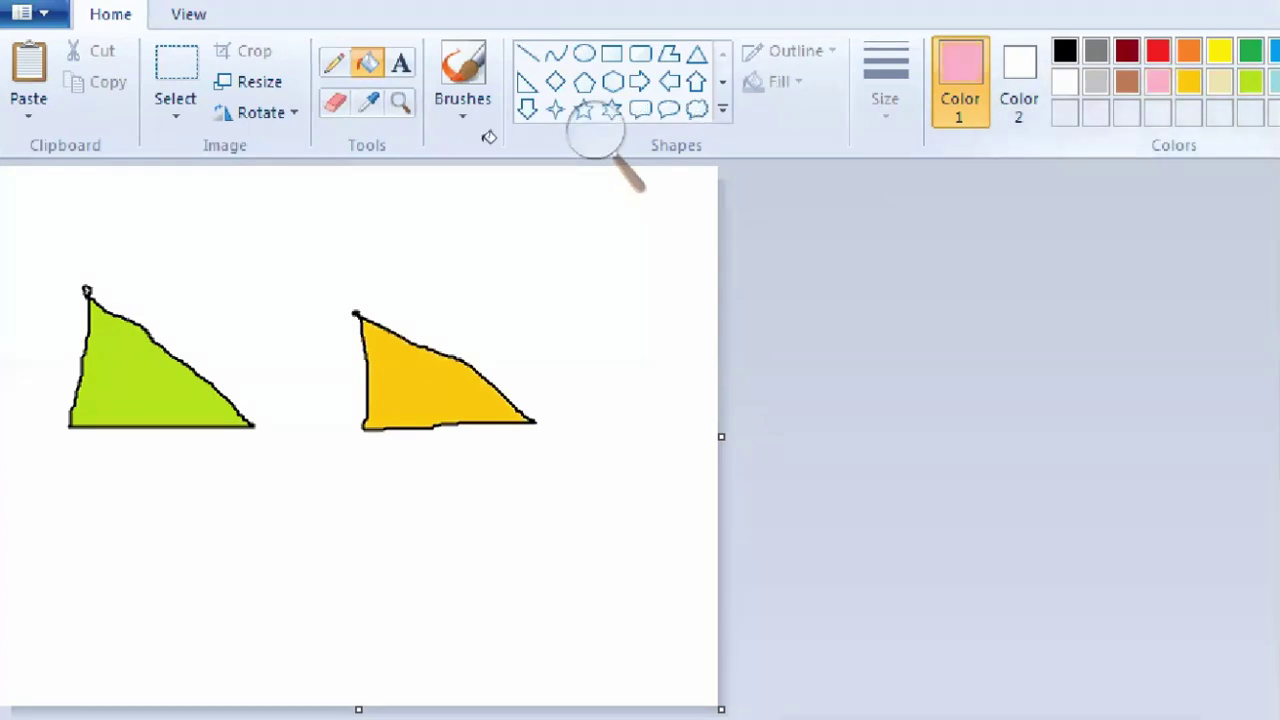
pyautogui.click(206, 189)
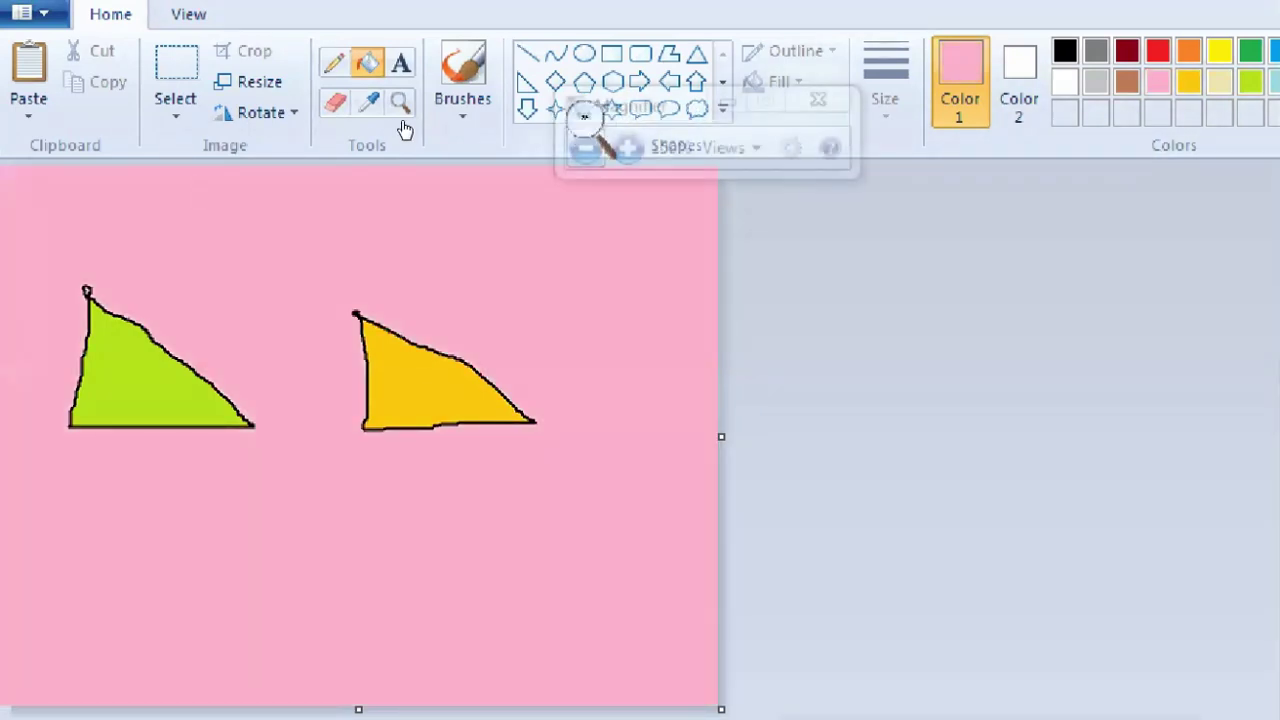
# Set Color 1 to black, undo all three fills and redo only the lime and gold triangle fills.
pyautogui.click(401, 123)
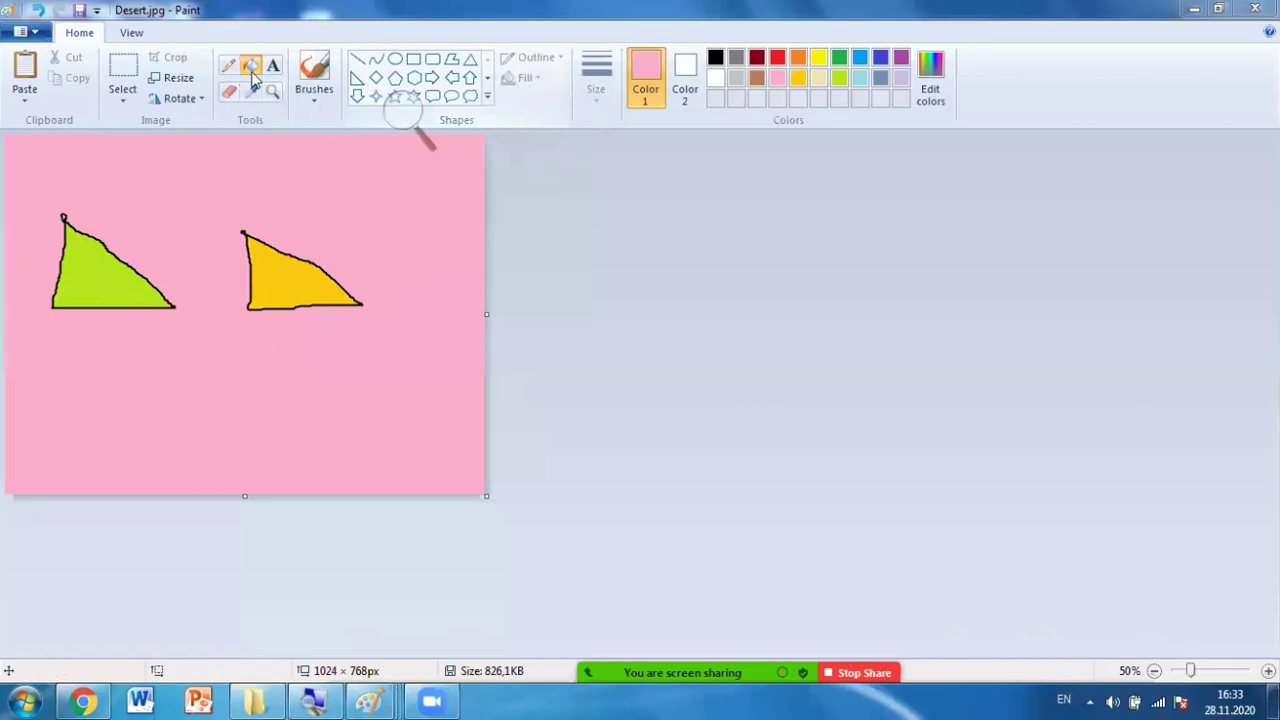
pyautogui.click(716, 58)
pyautogui.hotkey('ctrl', 'z')
pyautogui.hotkey('ctrl', 'z')
pyautogui.hotkey('ctrl', 'z')
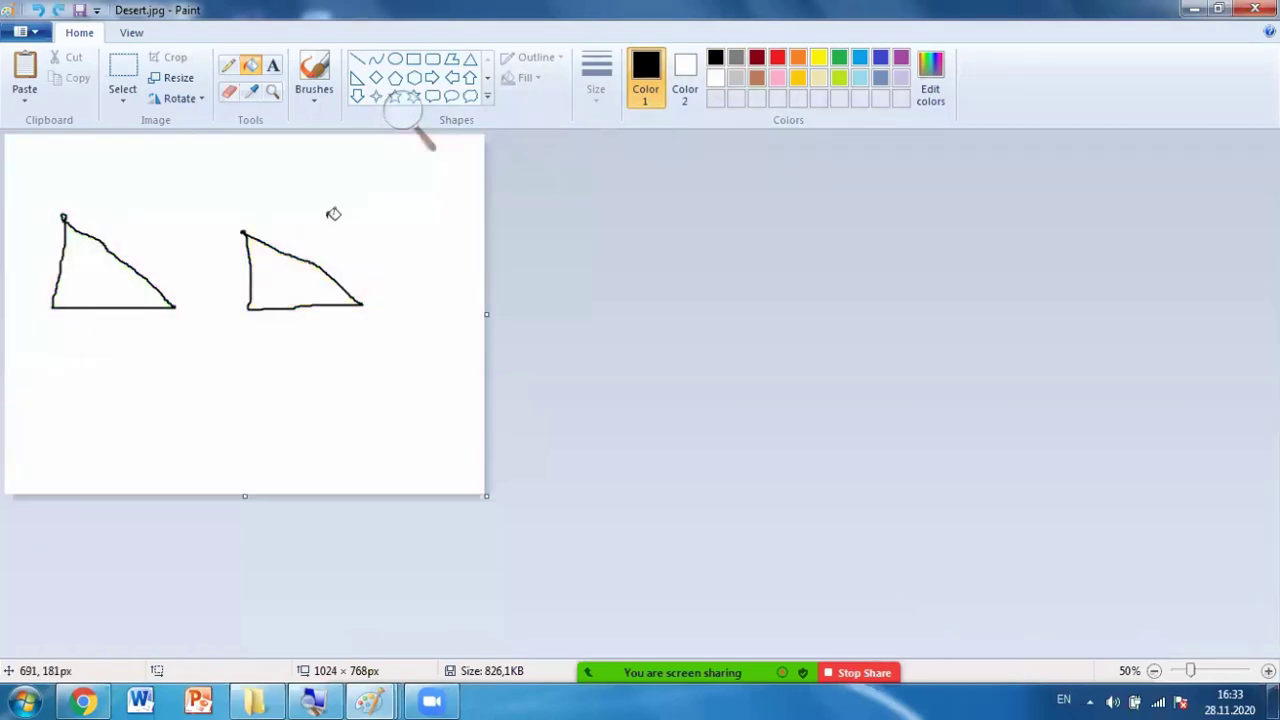
pyautogui.hotkey('ctrl', 'y')
pyautogui.hotkey('ctrl', 'y')
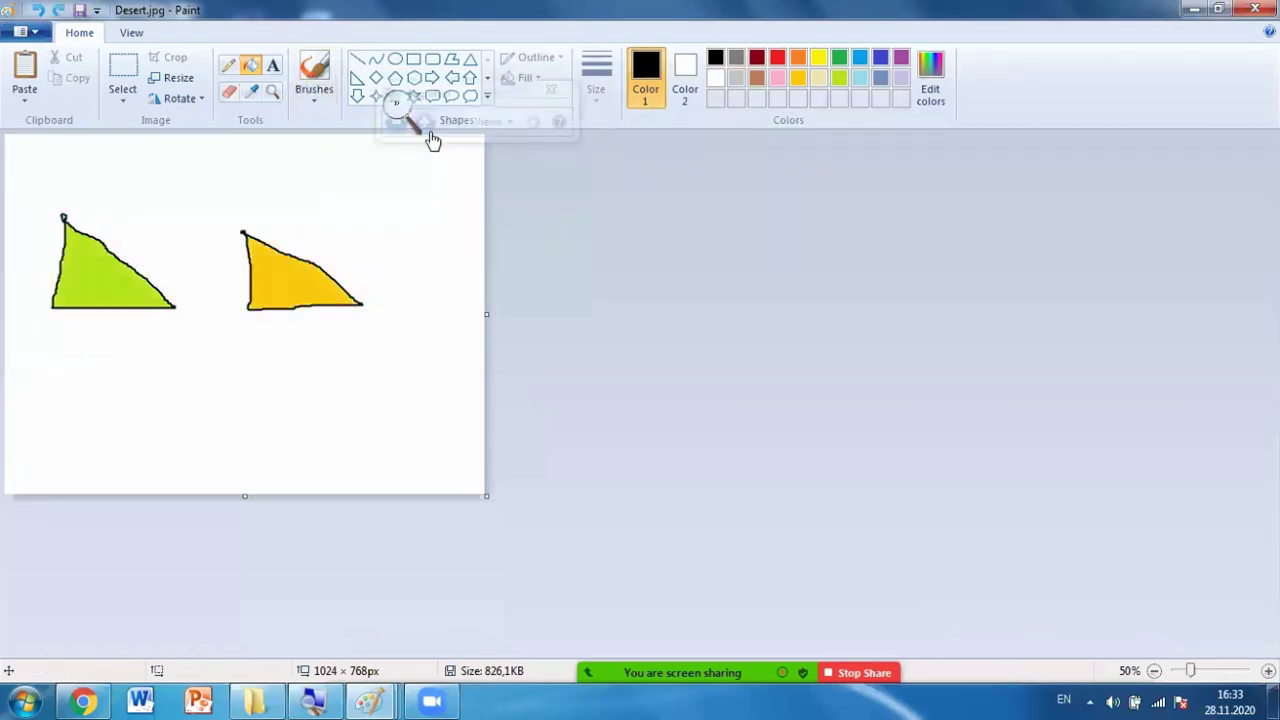
# Insert the text "Master NR 1 - informatika" above the triangles and widen its text box slightly to the left.
pyautogui.click(427, 122)
pyautogui.click(400, 106)
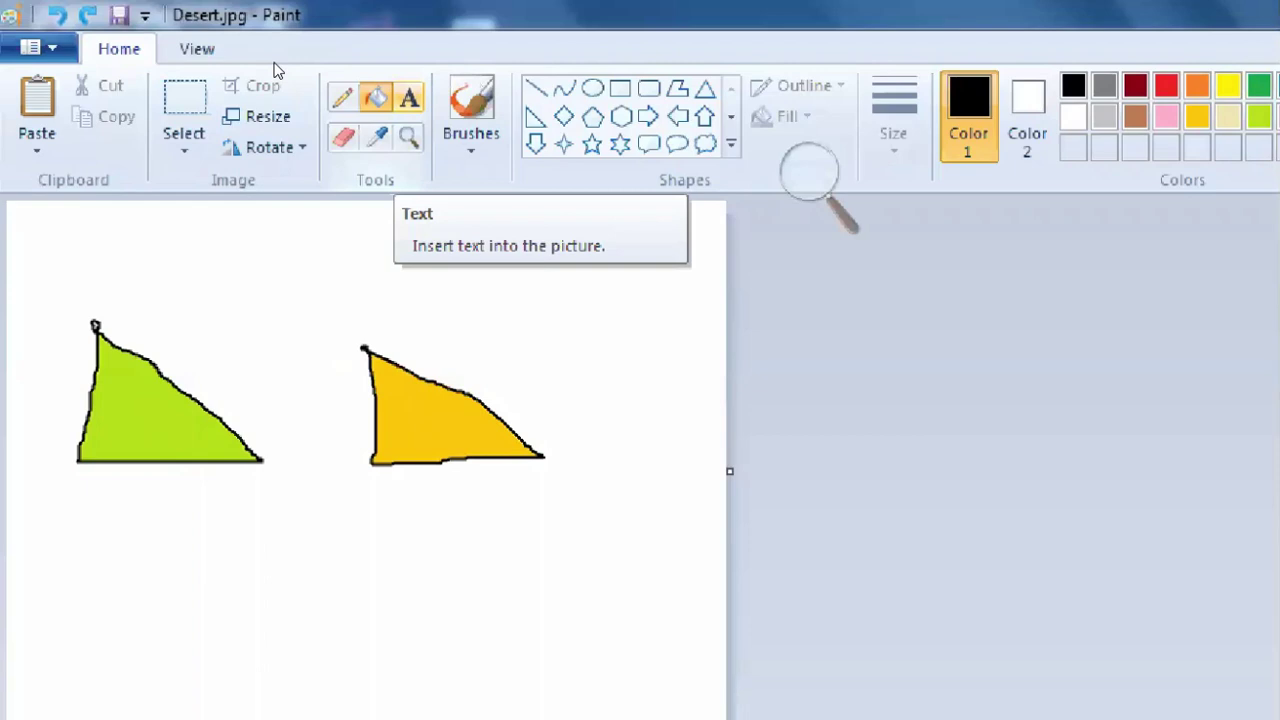
pyautogui.click(409, 98)
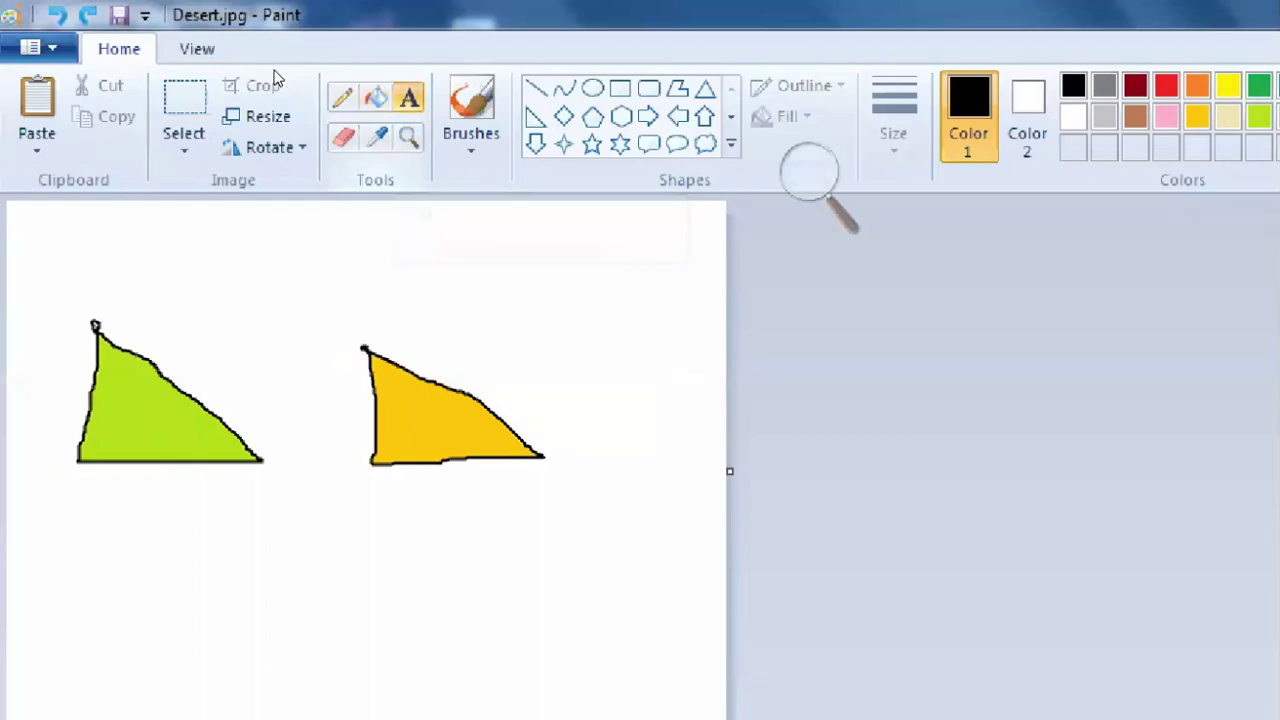
pyautogui.click(166, 199)
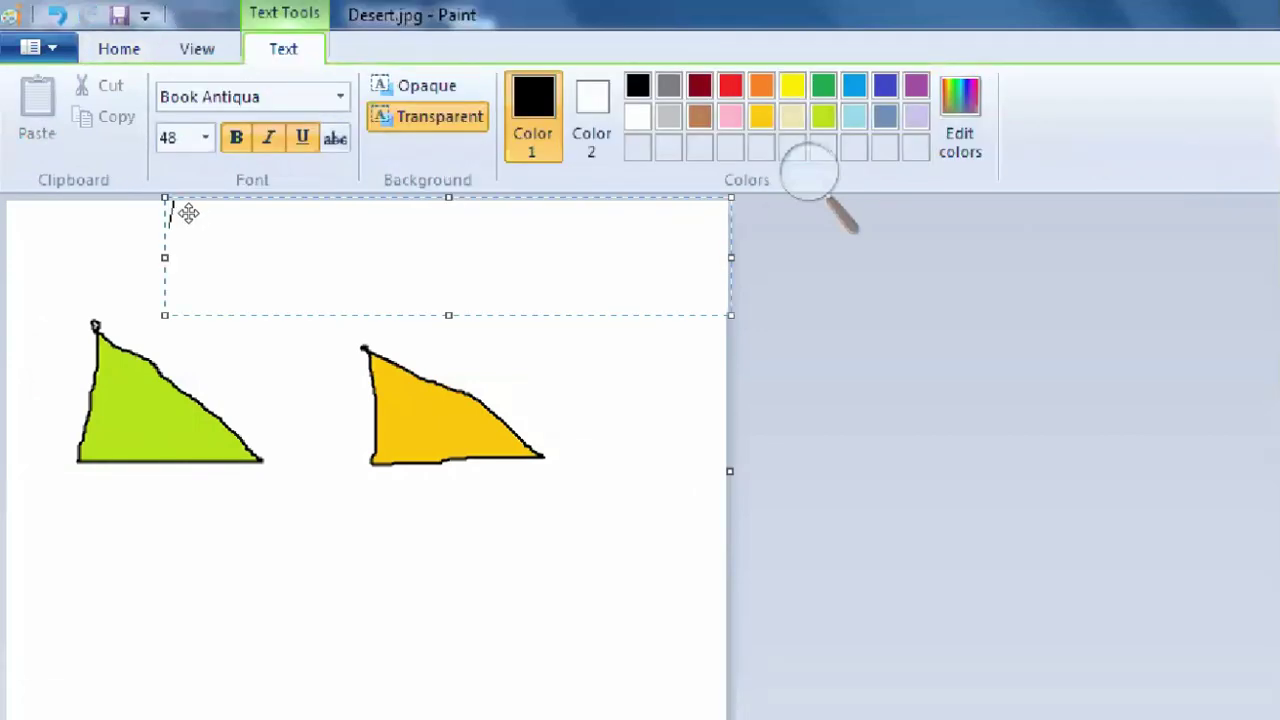
pyautogui.moveTo(189, 213); pyautogui.dragTo(134, 233)
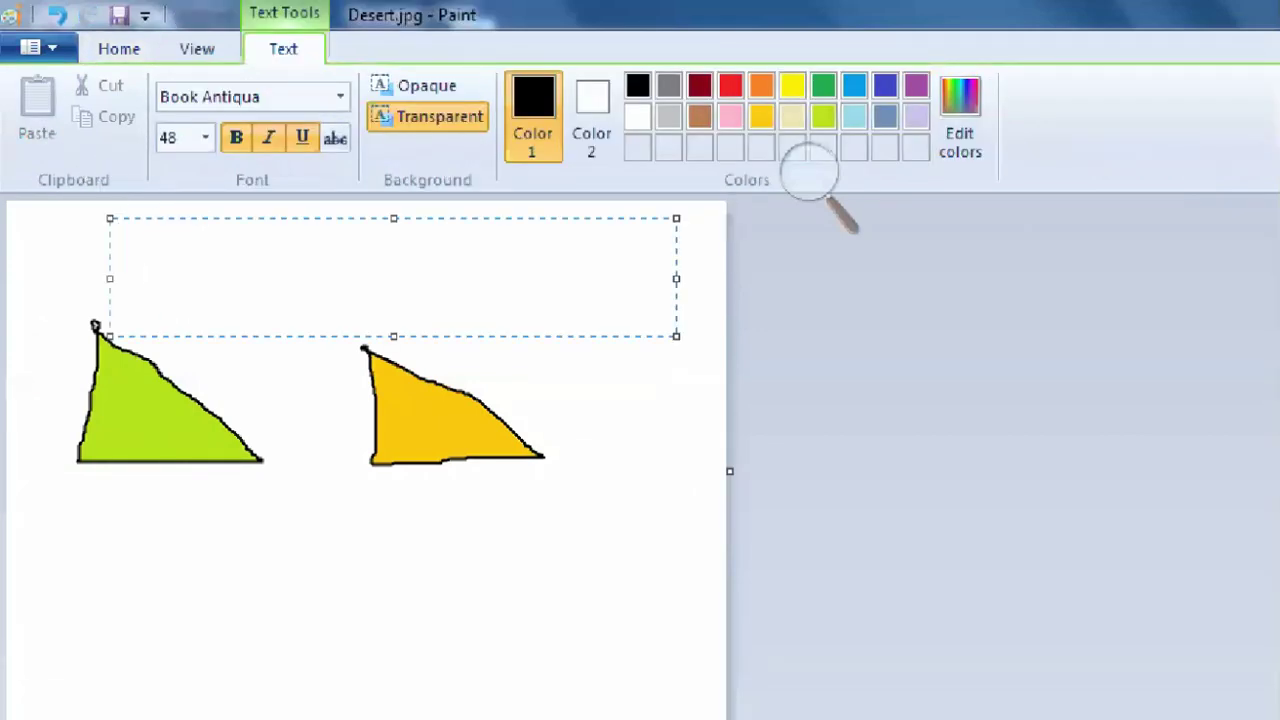
pyautogui.write('Master N')
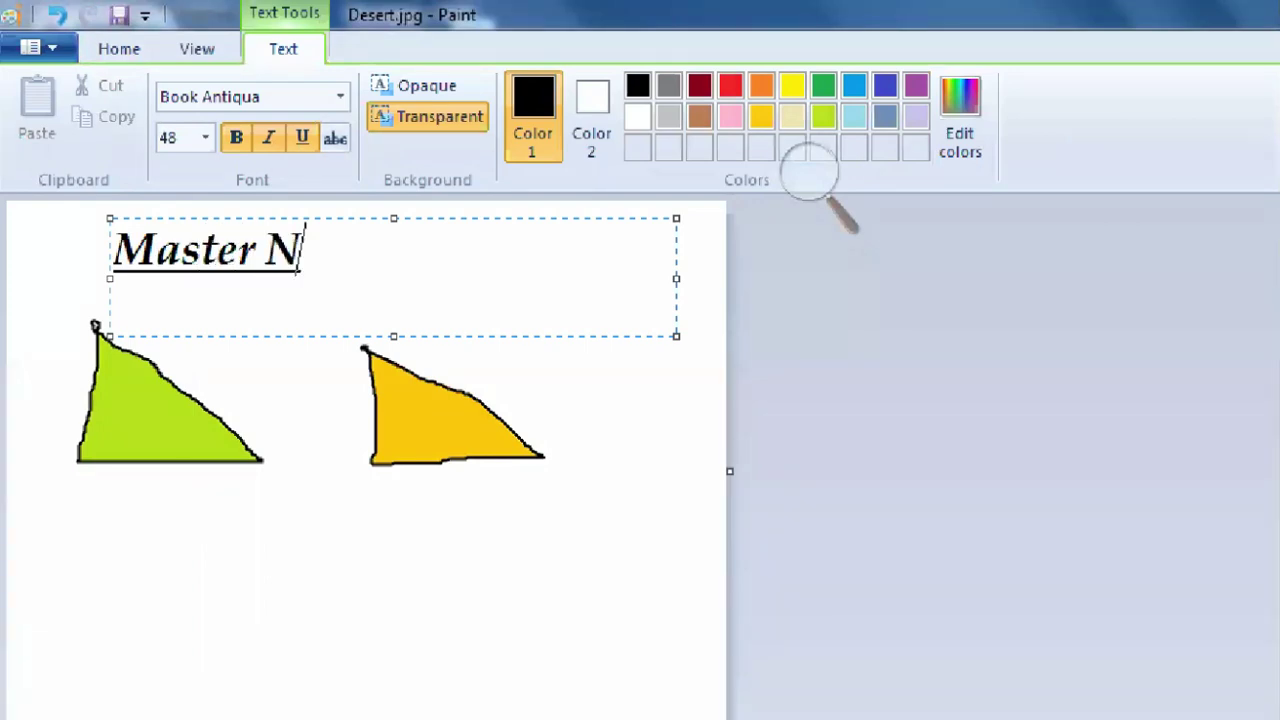
pyautogui.write('R 1 - 1')
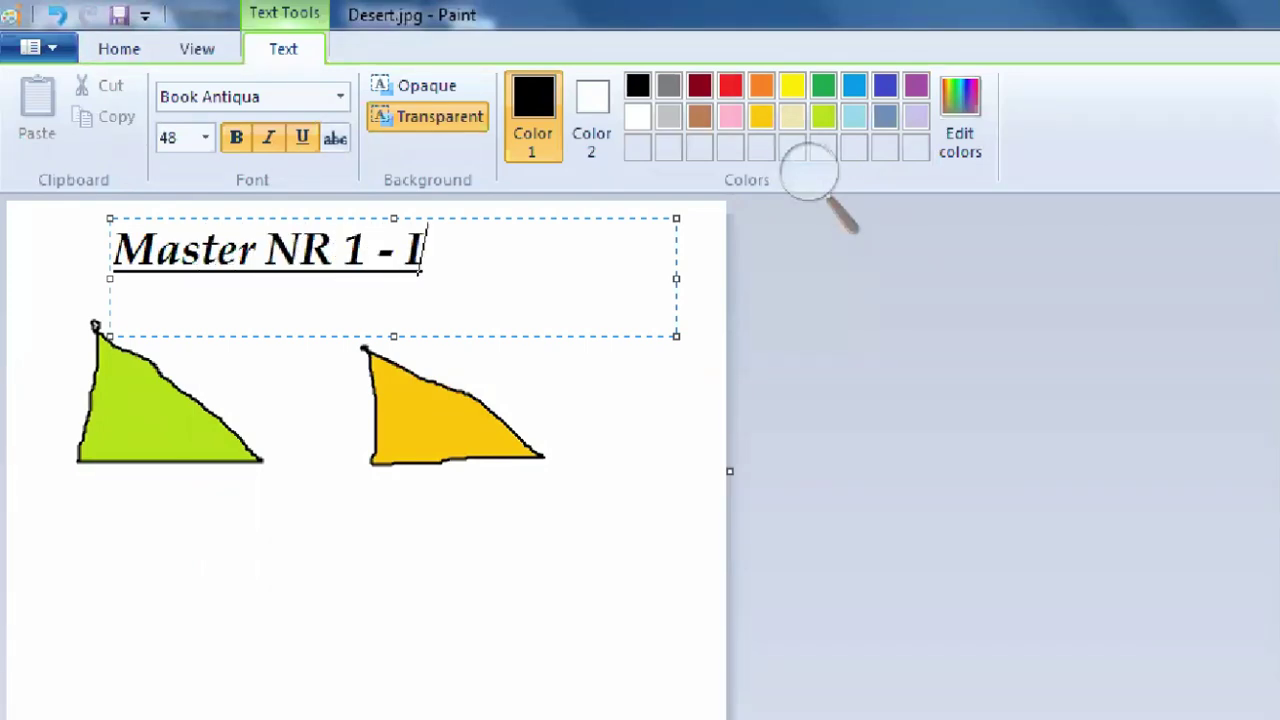
pyautogui.press('BackSpace')
pyautogui.write('informatika')
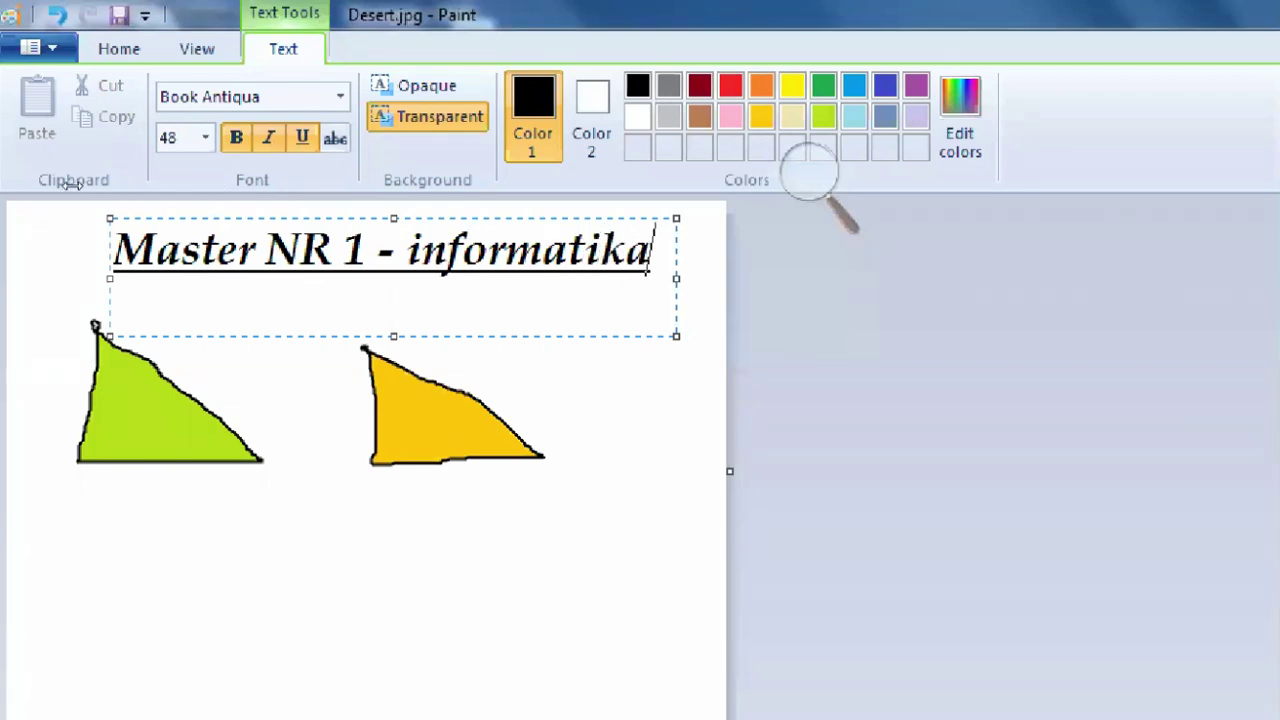
pyautogui.moveTo(110, 279); pyautogui.dragTo(92, 279)
# Remove the italic formatting from the whole title text, keeping it bold.
pyautogui.moveTo(656, 261); pyautogui.dragTo(98, 279)
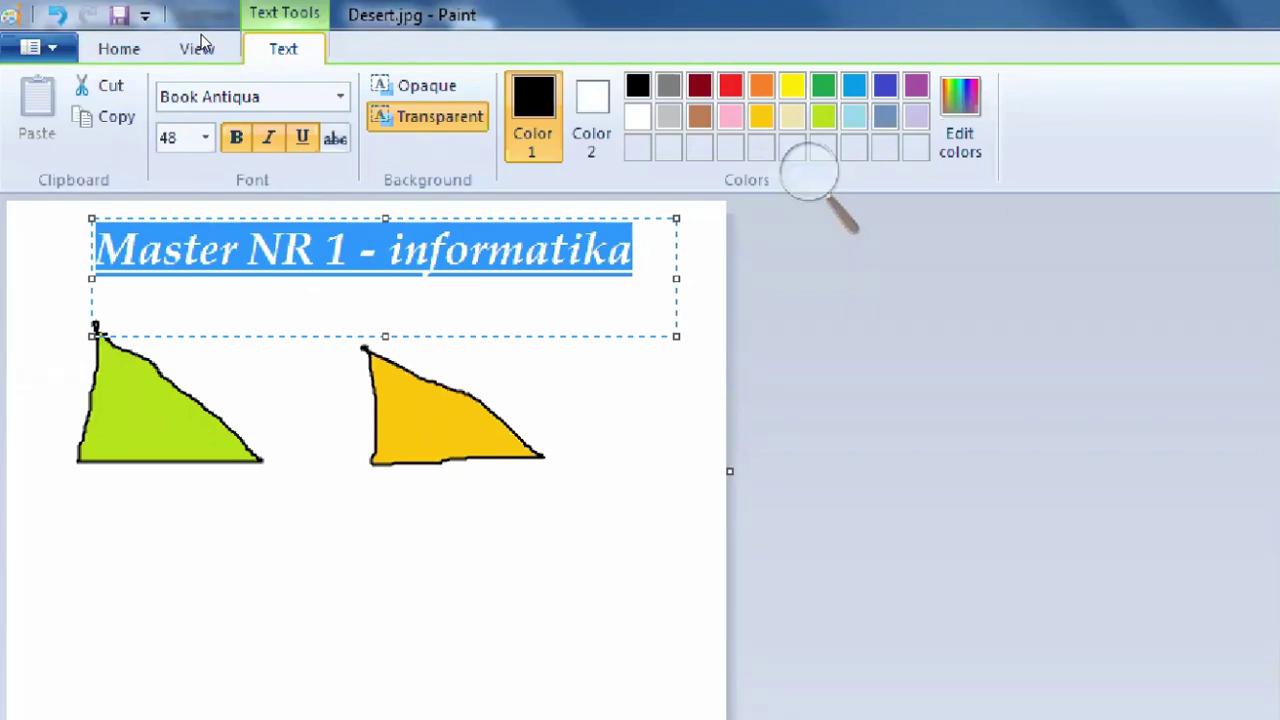
pyautogui.click(205, 137)
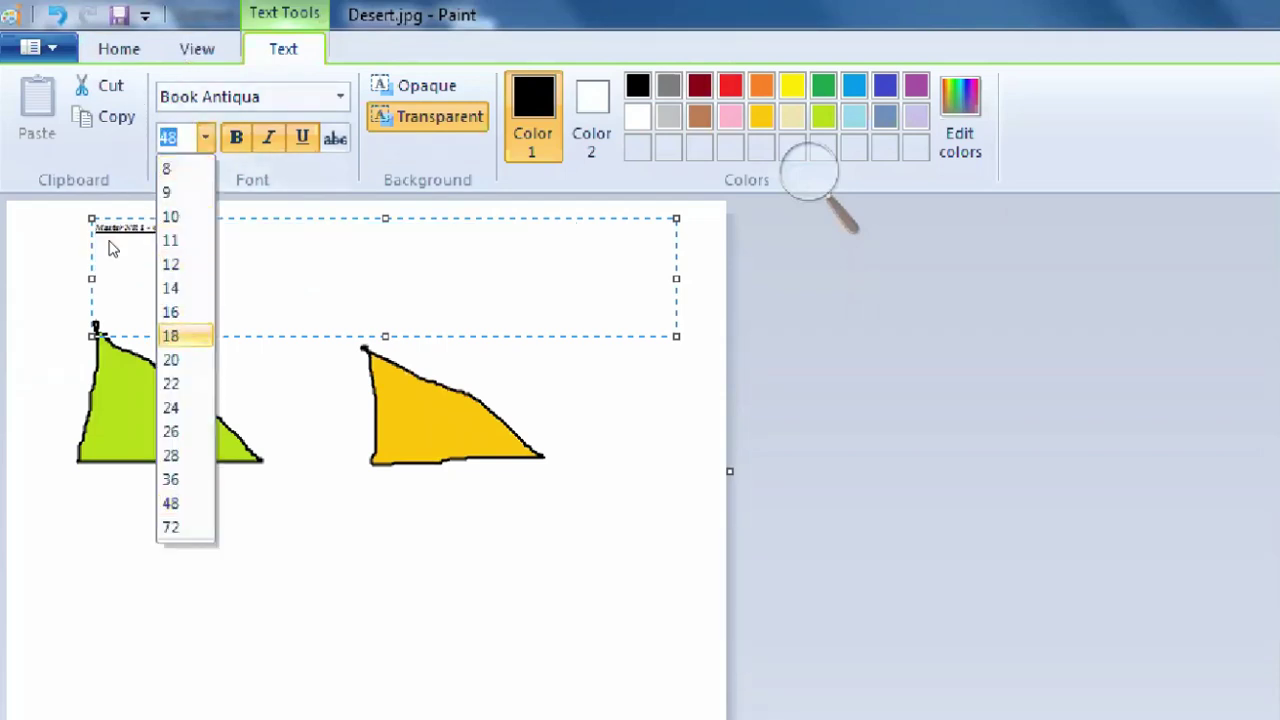
pyautogui.click(140, 91)
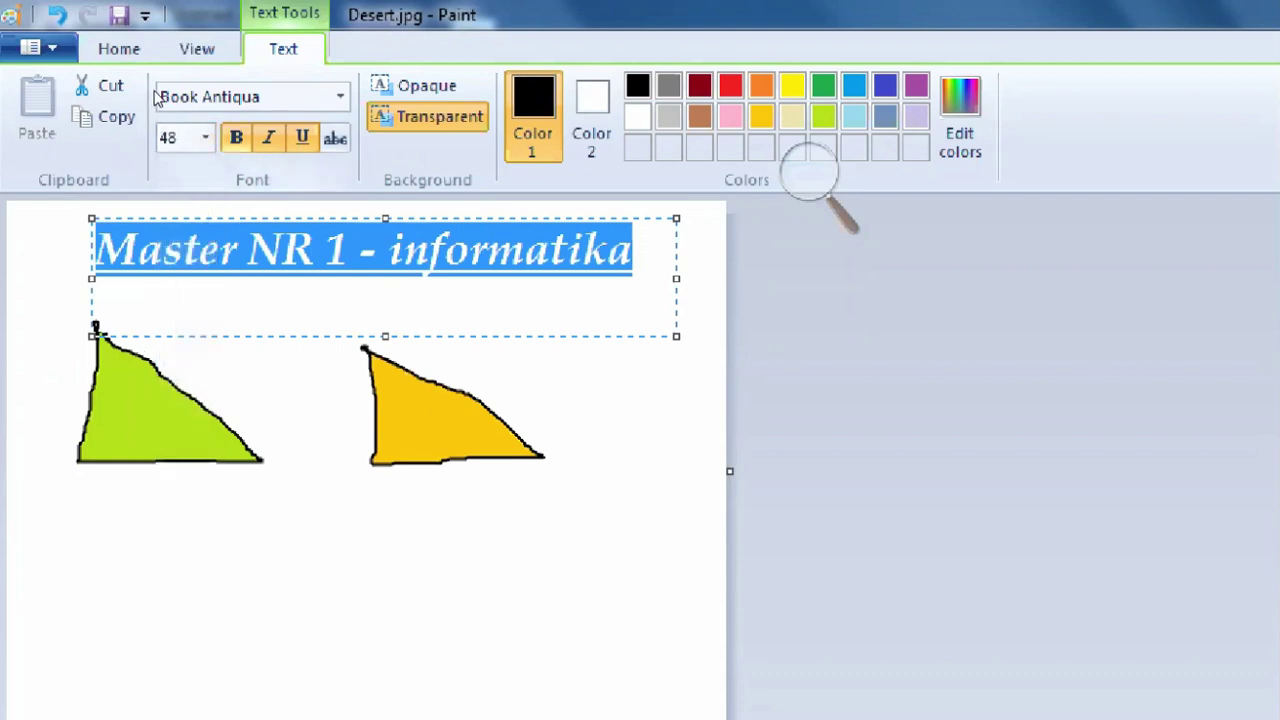
pyautogui.hotkey('ctrl', 'b')
pyautogui.hotkey('ctrl', 'b')
pyautogui.hotkey('ctrl', 'i')
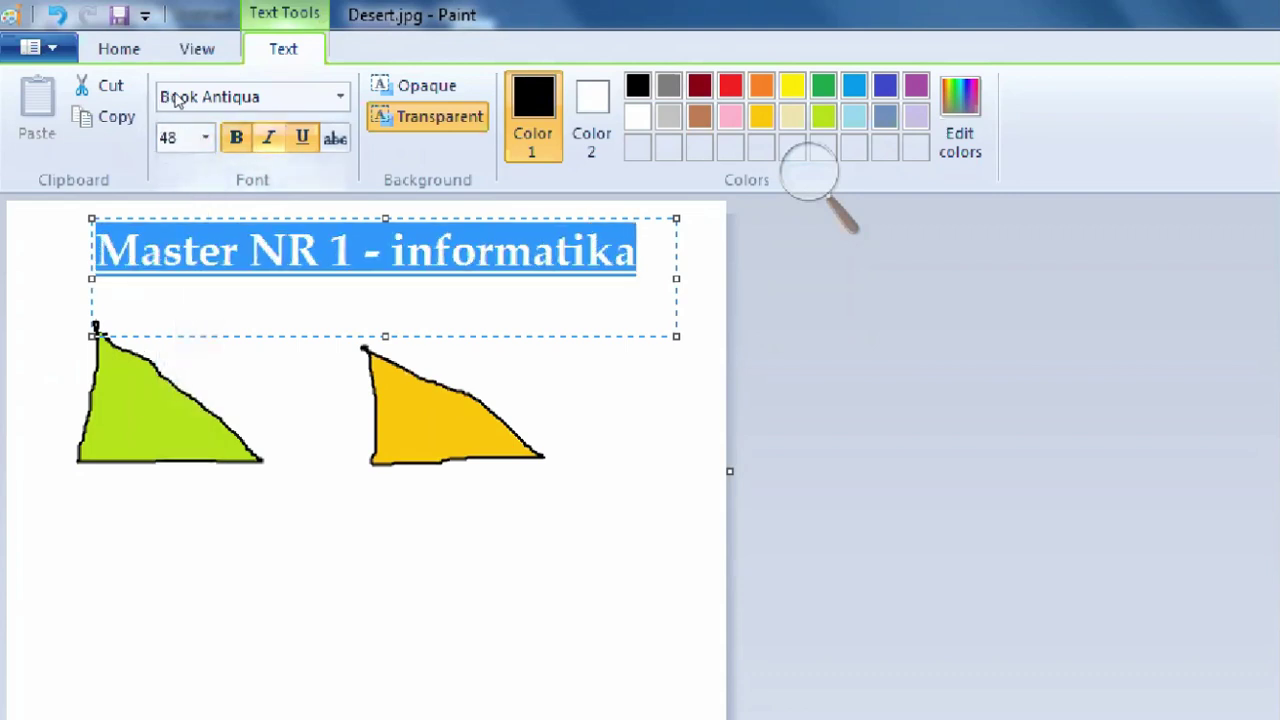
# Apply italic and underline to the whole title text, and try strikethrough on it before switching that off.
pyautogui.hotkey('ctrl', 'i')
pyautogui.hotkey('ctrl', 'u')
pyautogui.click(302, 138)
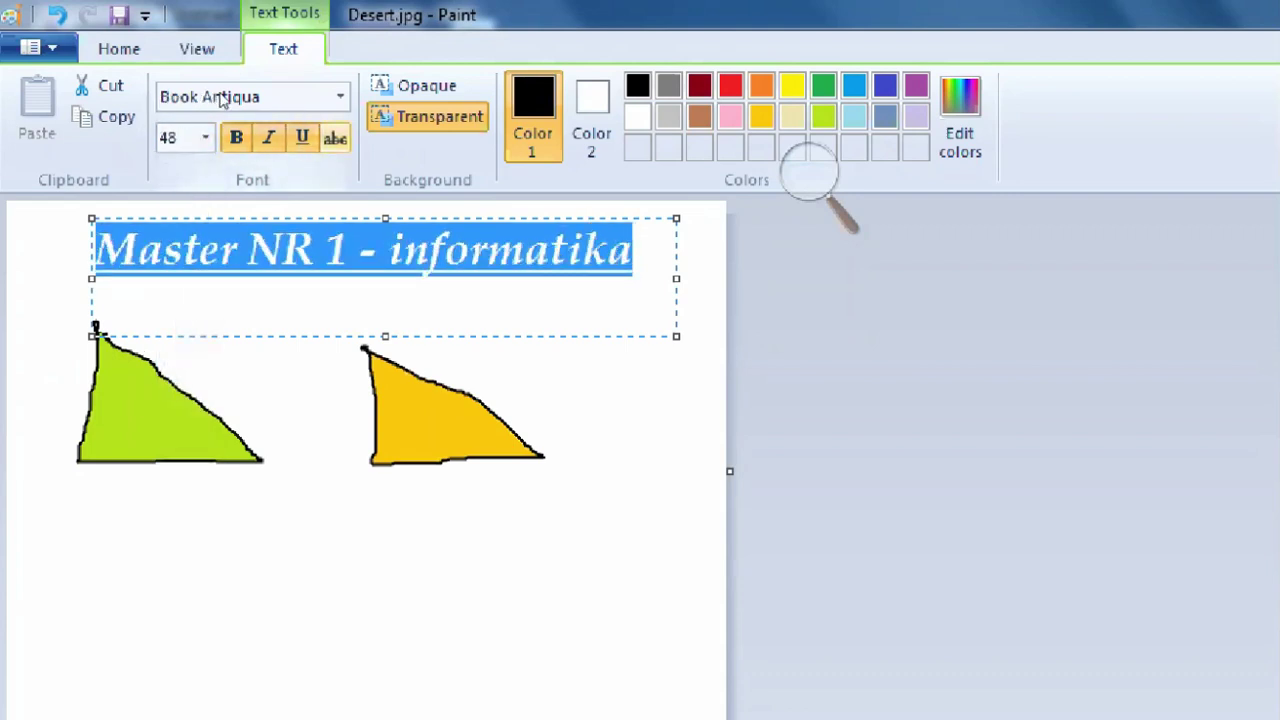
pyautogui.click(335, 138)
pyautogui.click(335, 138)
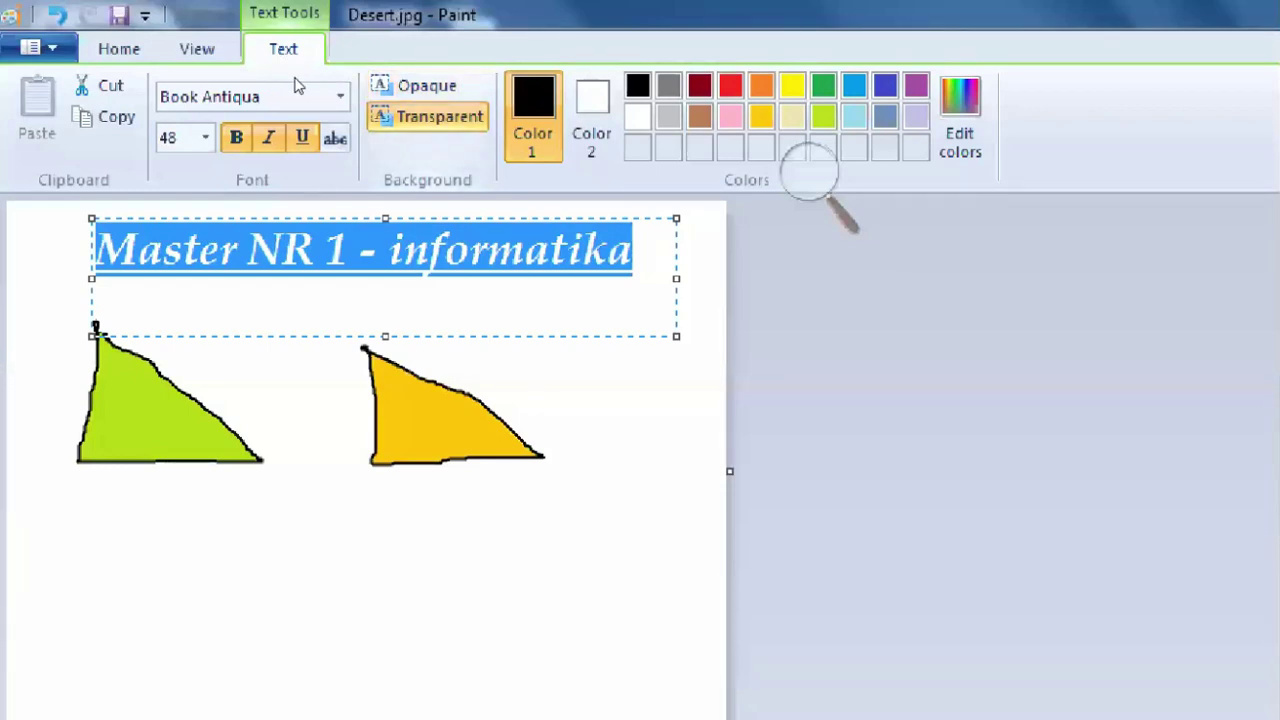
pyautogui.click(423, 152)
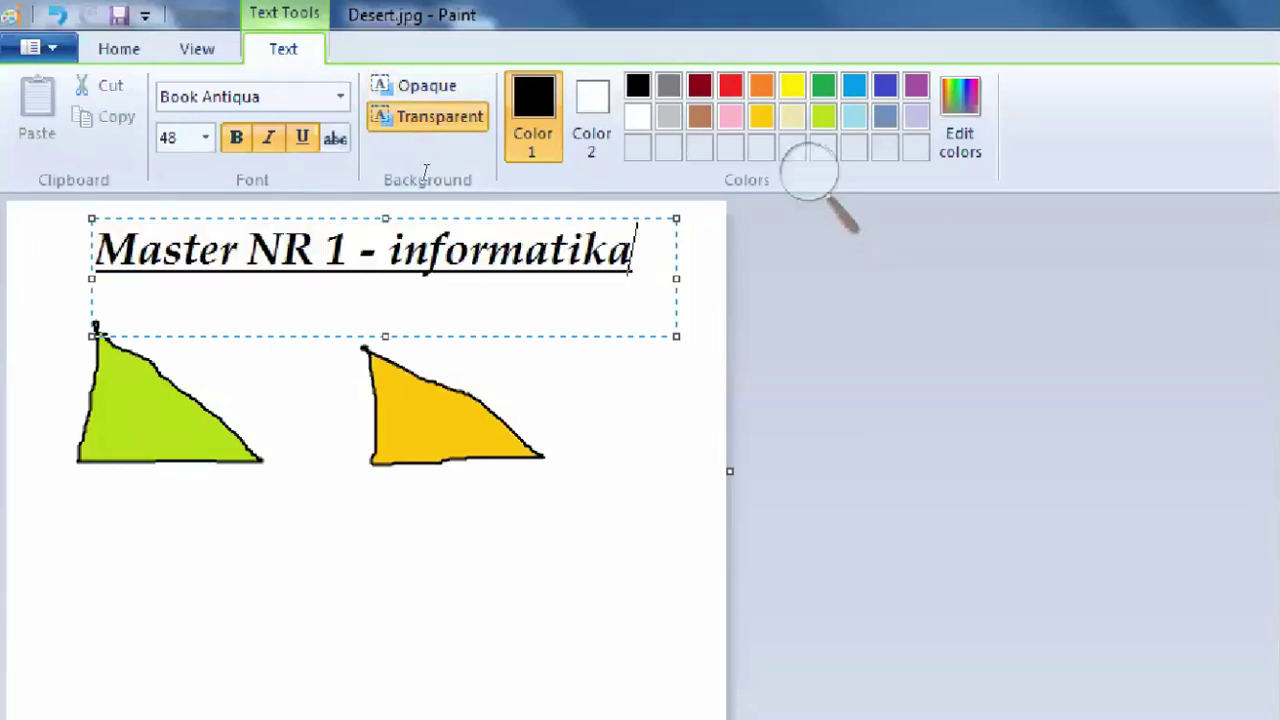
# Try an opaque background on the title while shifting its text box over the triangle tips, and restore the transparent background.
pyautogui.moveTo(634, 250); pyautogui.dragTo(74, 178)
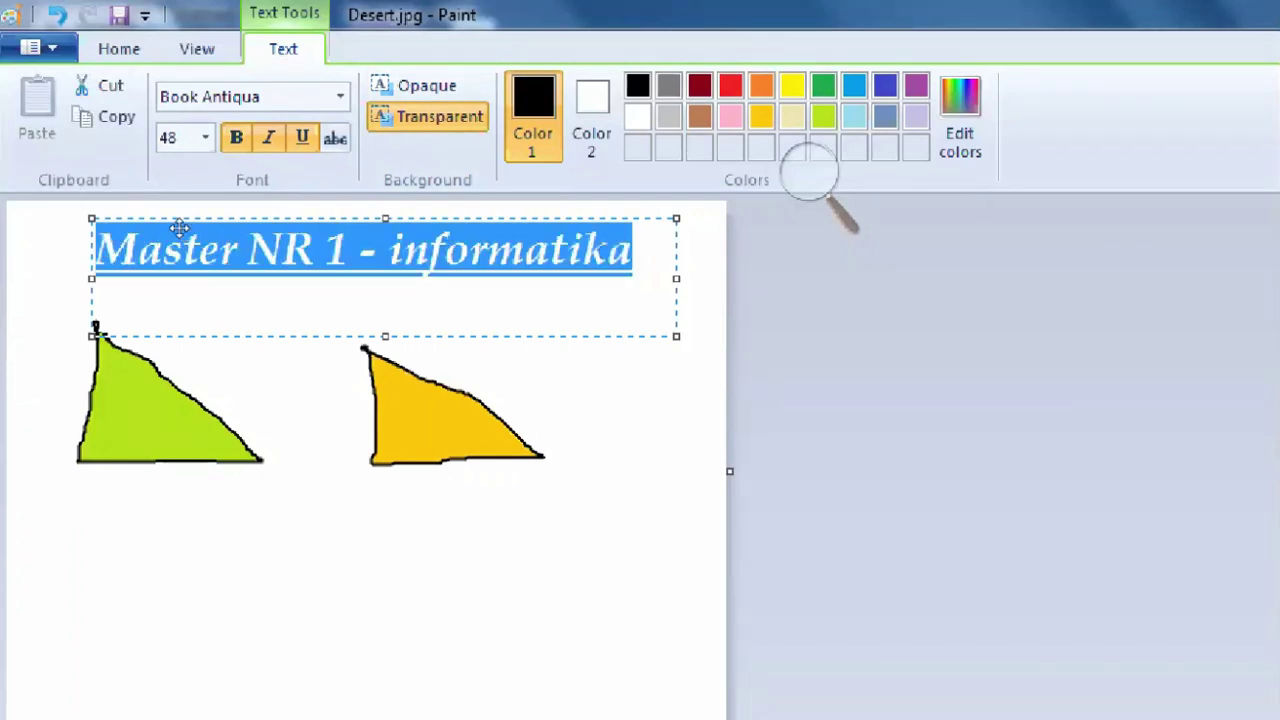
pyautogui.moveTo(263, 336); pyautogui.dragTo(256, 356)
pyautogui.click(425, 85)
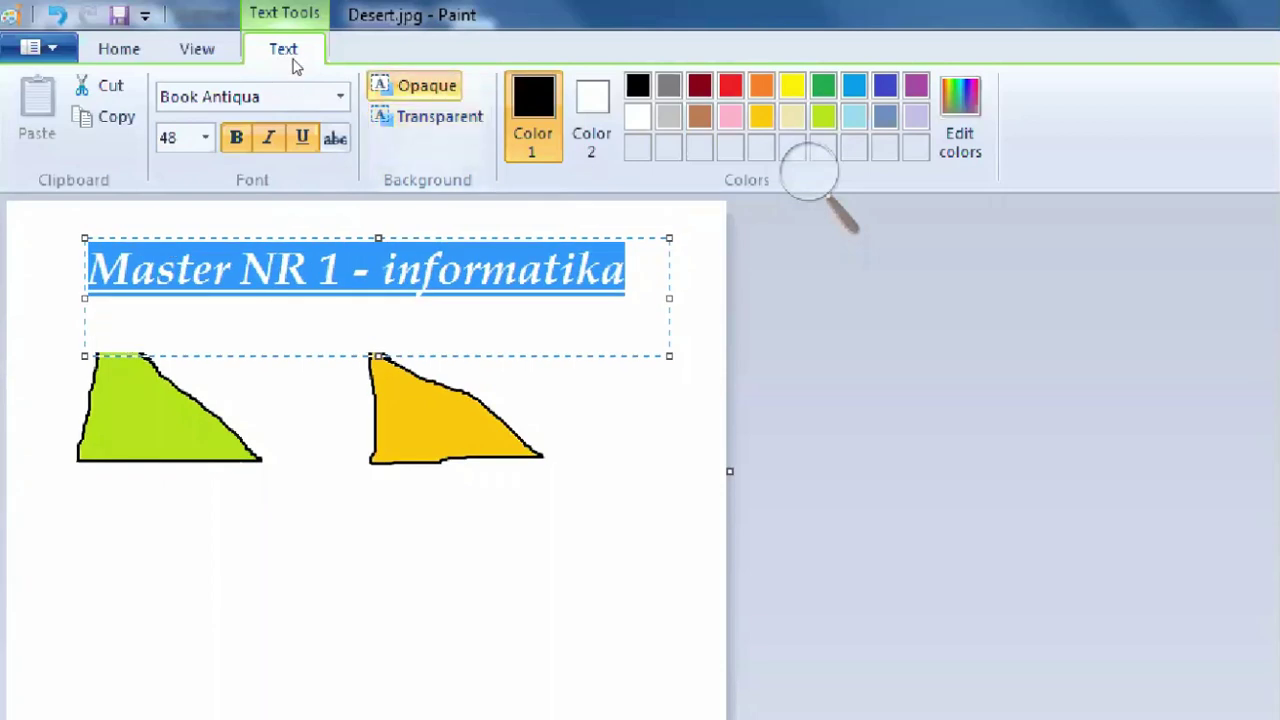
pyautogui.moveTo(200, 238); pyautogui.dragTo(202, 248)
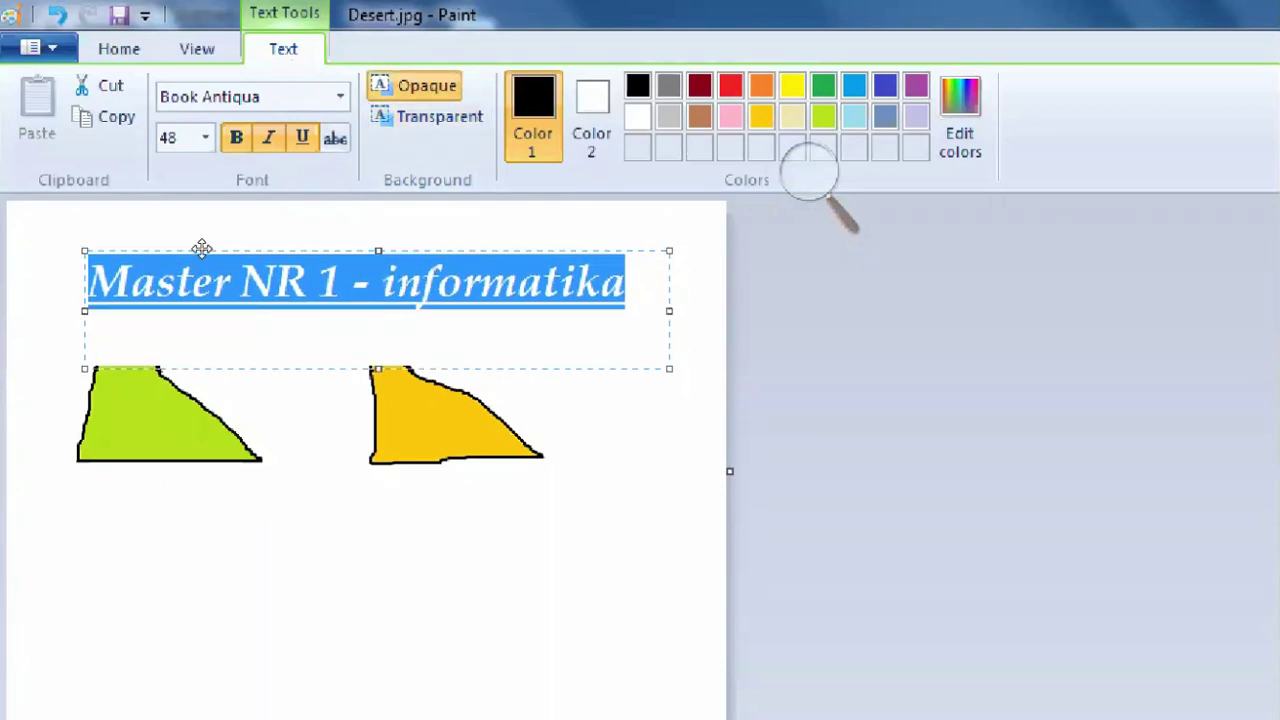
pyautogui.moveTo(202, 248); pyautogui.dragTo(198, 229)
pyautogui.click(430, 116)
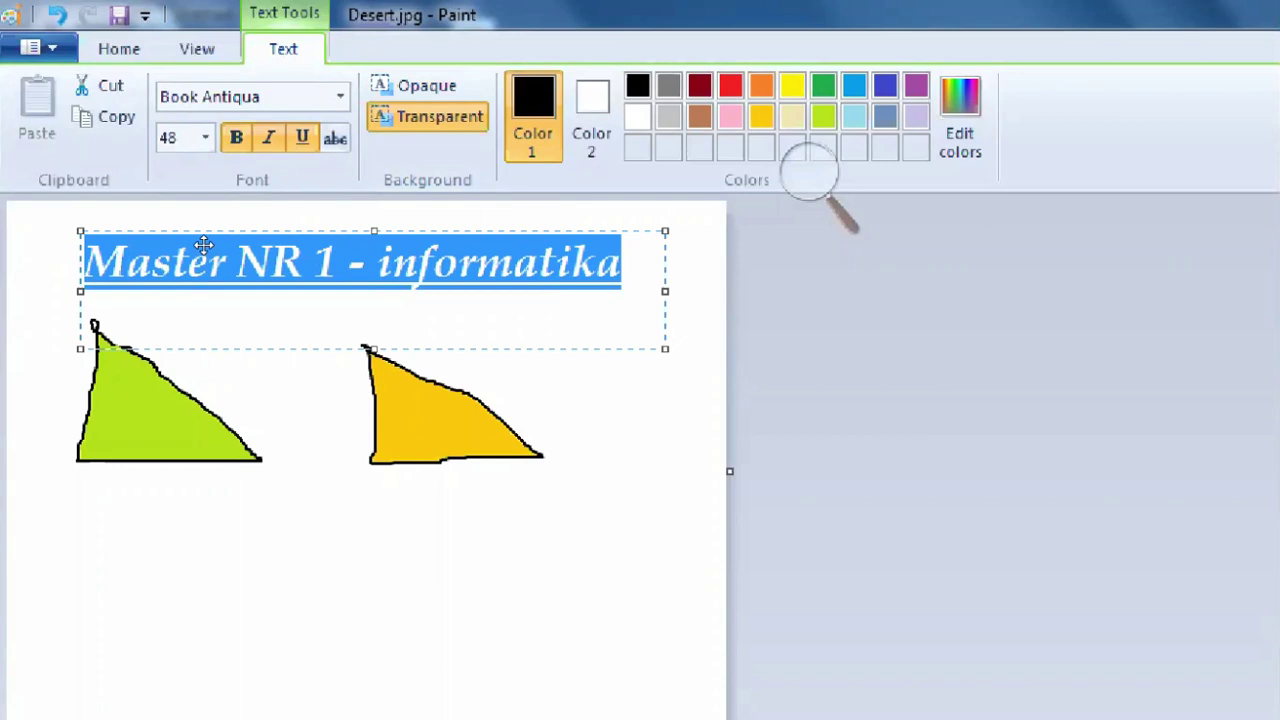
pyautogui.moveTo(203, 245)
pyautogui.mouseDown()
pyautogui.moveTo(226, 291)
pyautogui.moveTo(221, 237)
pyautogui.mouseUp()
pyautogui.click(427, 85)
pyautogui.click(427, 116)
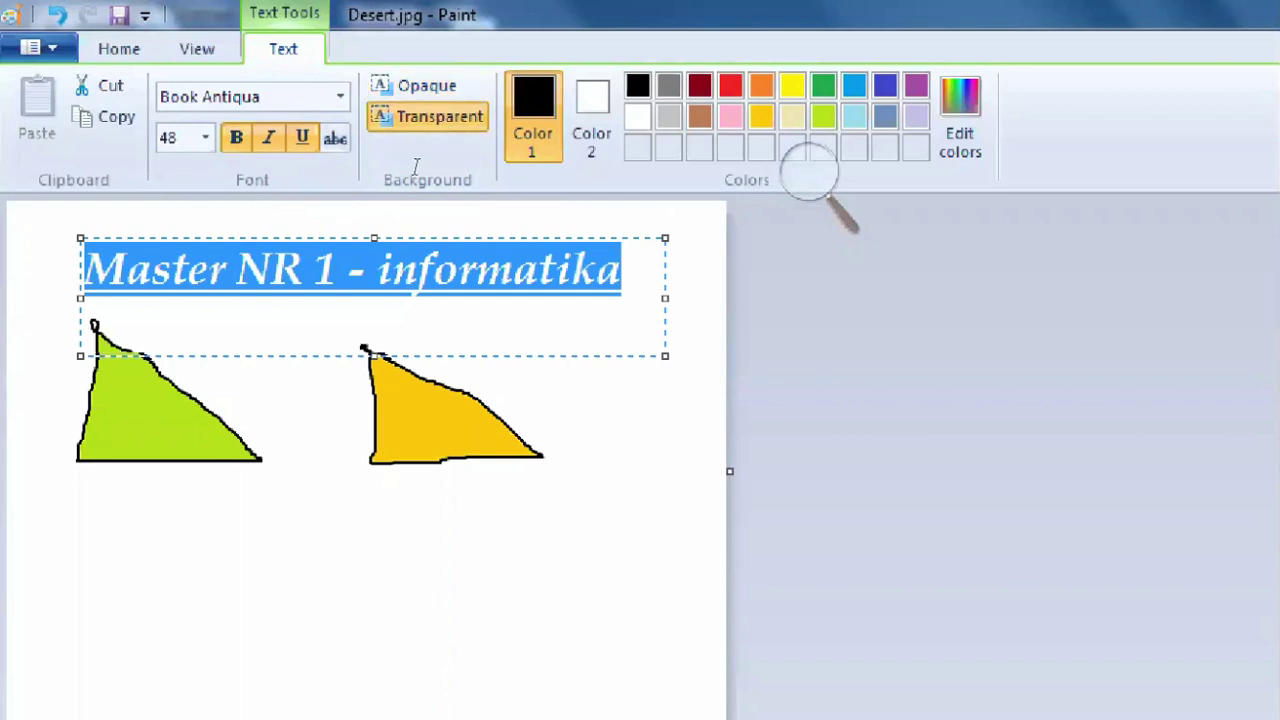
# Select the whole title text and change its colour to red.
pyautogui.press('End')
pyautogui.hotkey('shift', 'Left')
pyautogui.hotkey('shift', 'Left')
pyautogui.hotkey('shift', 'Left')
pyautogui.hotkey('shift', 'Left')
pyautogui.hotkey('shift', 'Left')
pyautogui.hotkey('shift', 'Left')
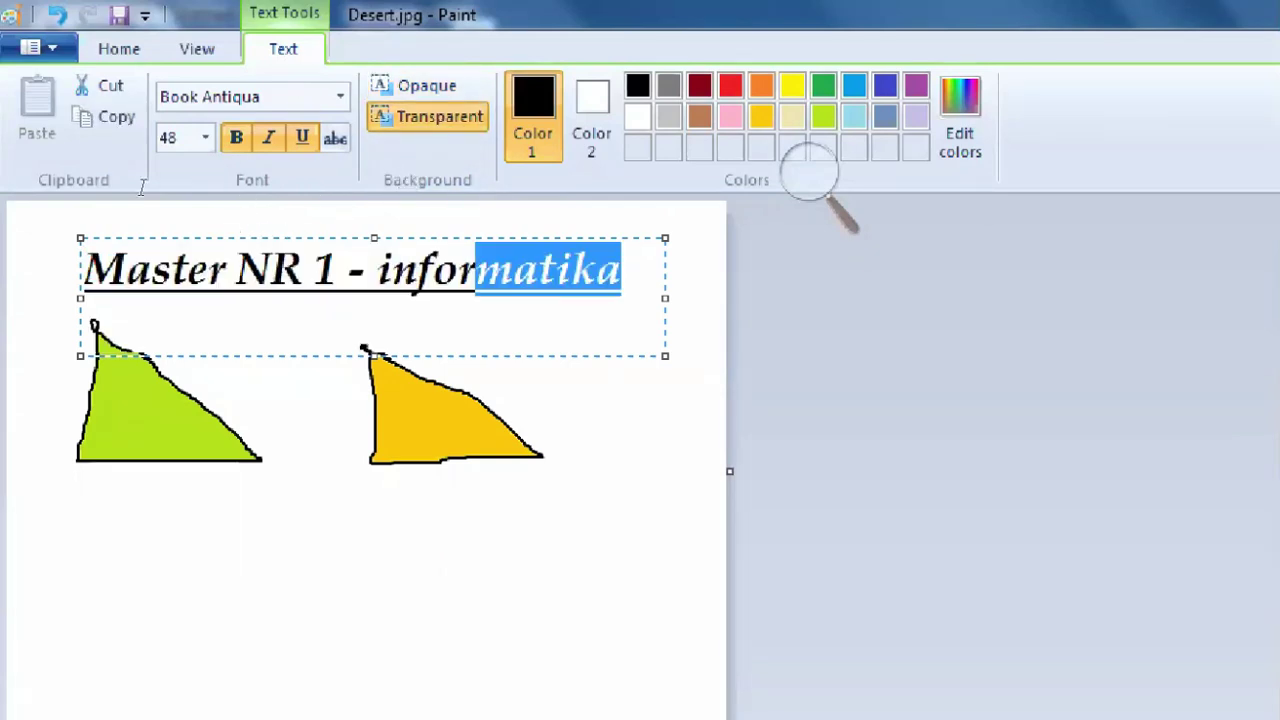
pyautogui.hotkey('shift', 'Left')
pyautogui.hotkey('shift', 'Left')
pyautogui.hotkey('shift', 'Left')
pyautogui.hotkey('shift', 'Left')
pyautogui.hotkey('shift', 'Left')
pyautogui.hotkey('shift', 'Left')
pyautogui.hotkey('shift', 'Left')
pyautogui.hotkey('shift', 'Left')
pyautogui.hotkey('shift', 'Left')
pyautogui.hotkey('shift', 'Left')
pyautogui.hotkey('shift', 'Left')
pyautogui.hotkey('shift', 'Left')
pyautogui.hotkey('shift', 'Left')
pyautogui.hotkey('shift', 'Left')
pyautogui.hotkey('shift', 'Left')
pyautogui.hotkey('shift', 'Left')
pyautogui.hotkey('shift', 'Left')
pyautogui.hotkey('shift', 'Left')
pyautogui.hotkey('shift', 'Left')
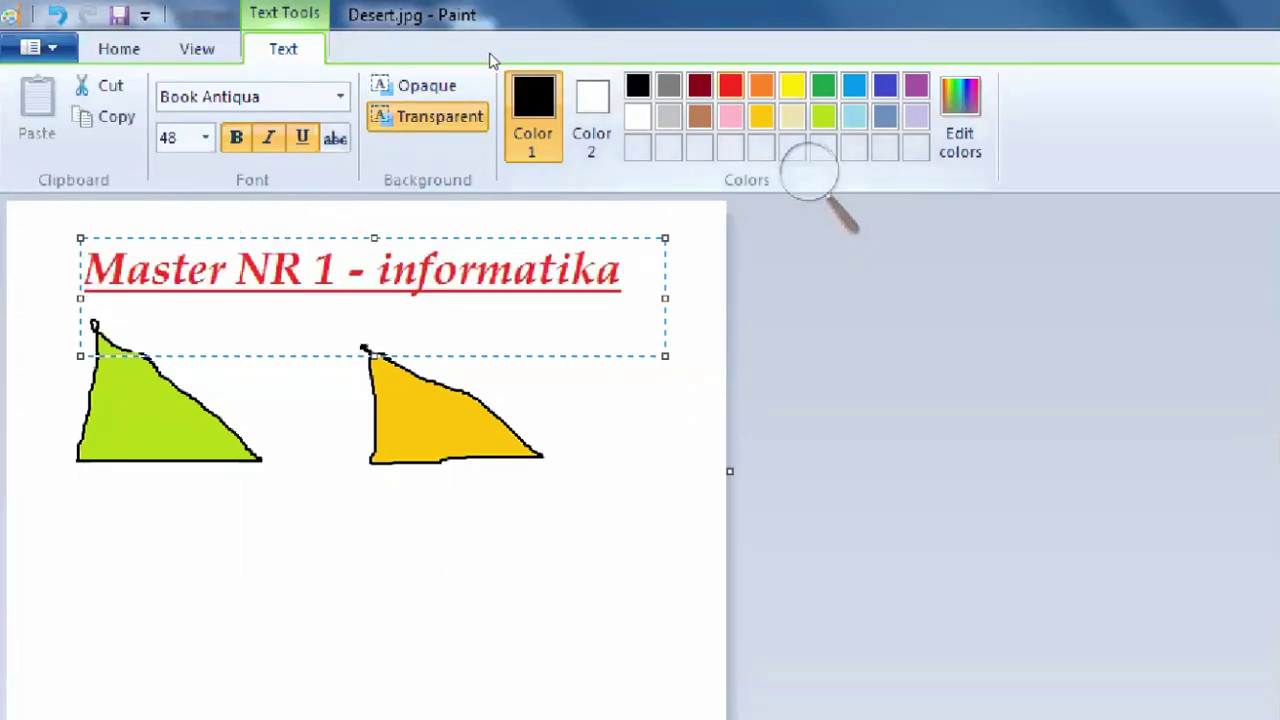
pyautogui.click(731, 86)
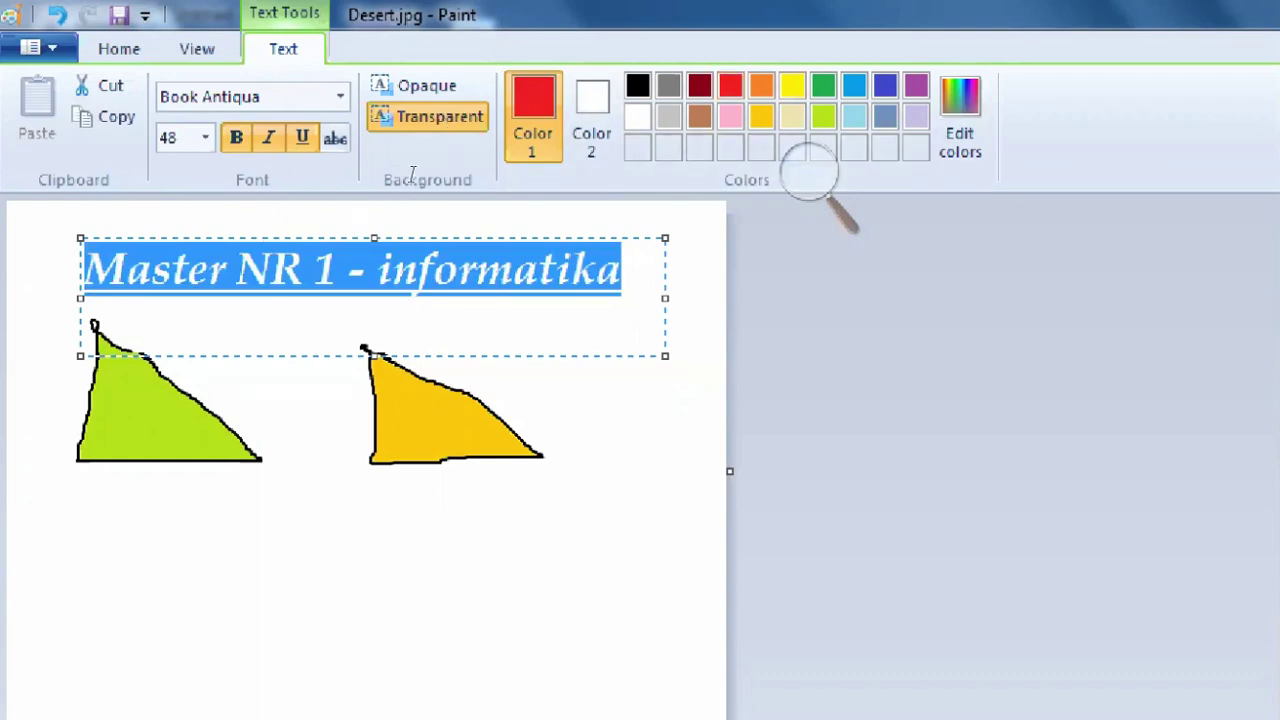
# Move the title's text box slightly up and to the left, and place the text on the canvas.
pyautogui.press('End')
pyautogui.moveTo(289, 237); pyautogui.dragTo(262, 222)
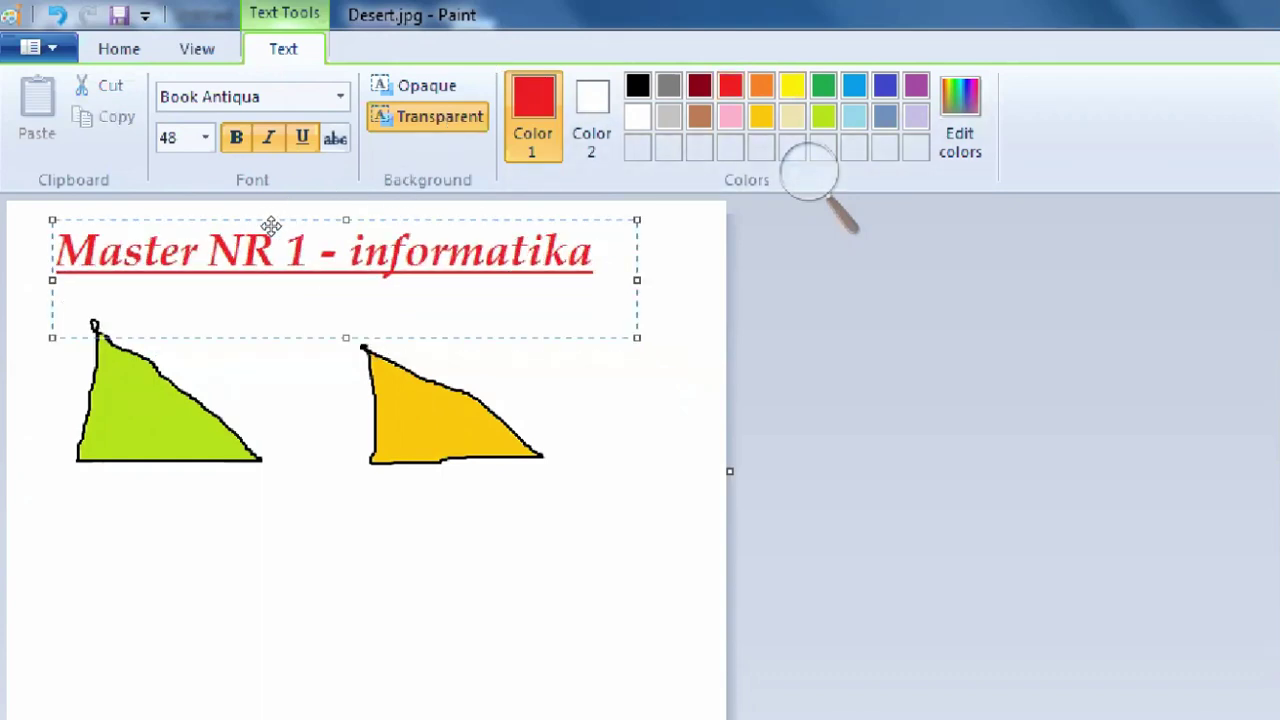
pyautogui.click(434, 363)
pyautogui.keyDown('ctrl'); pyautogui.scroll(-2, 360, 272); pyautogui.keyUp('ctrl')
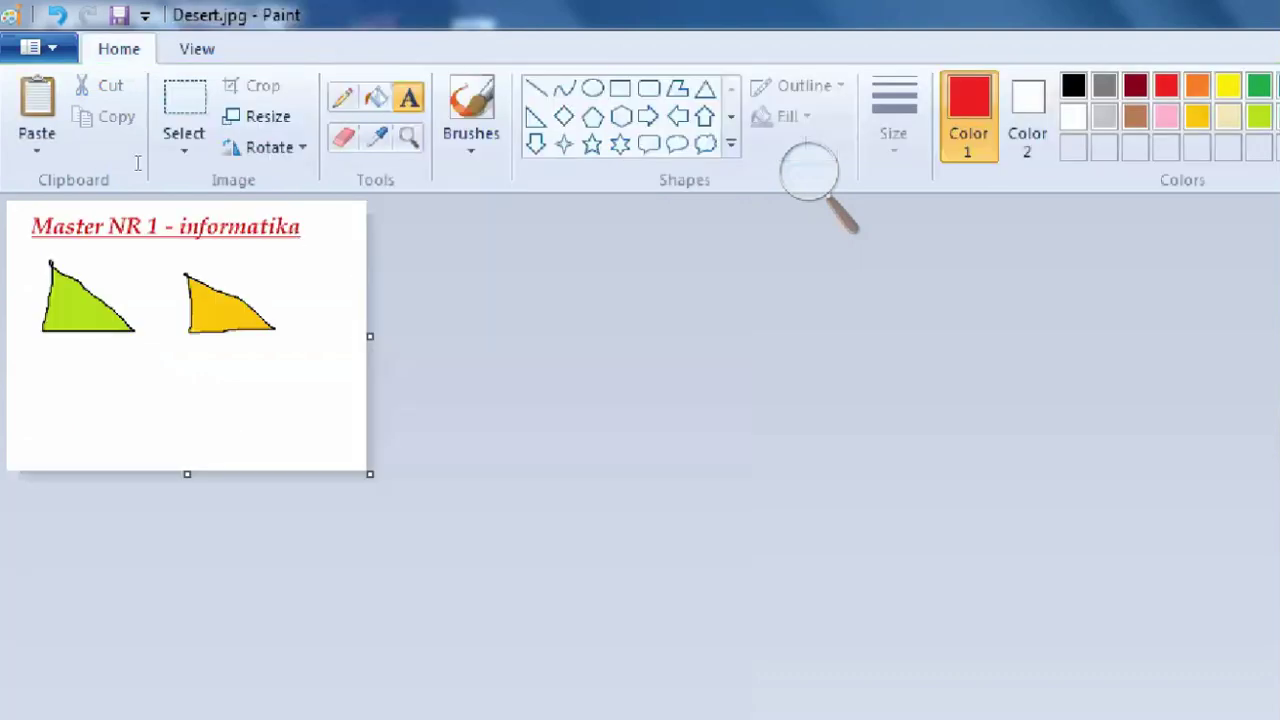
pyautogui.keyDown('ctrl'); pyautogui.scroll(2, 162, 208); pyautogui.keyUp('ctrl')
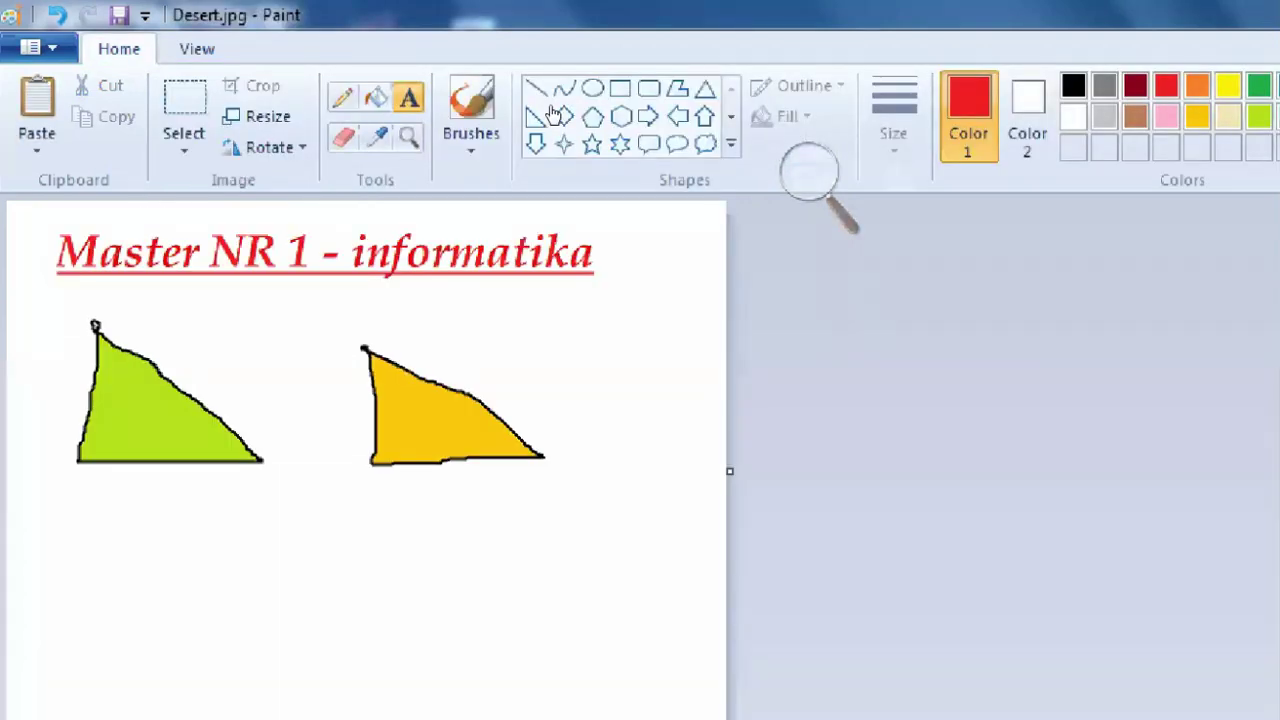
pyautogui.click(810, 175)
pyautogui.click(800, 186)
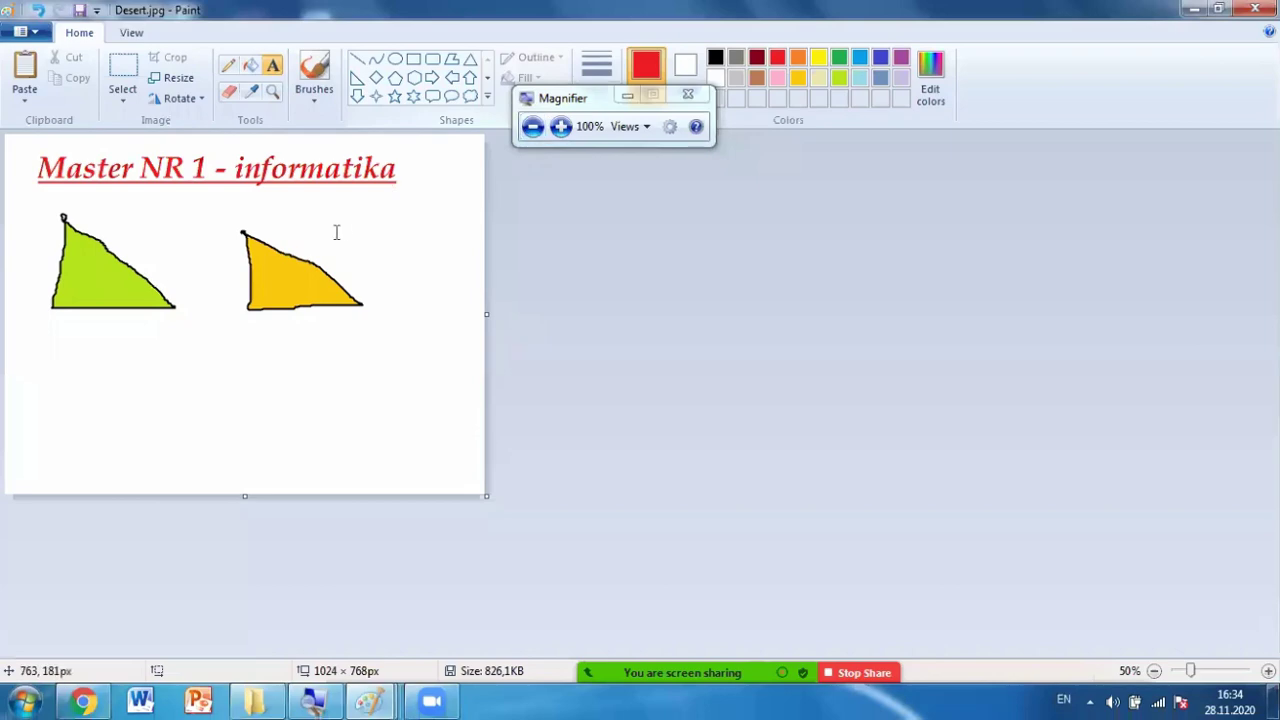
pyautogui.click(562, 127)
pyautogui.click(155, 137)
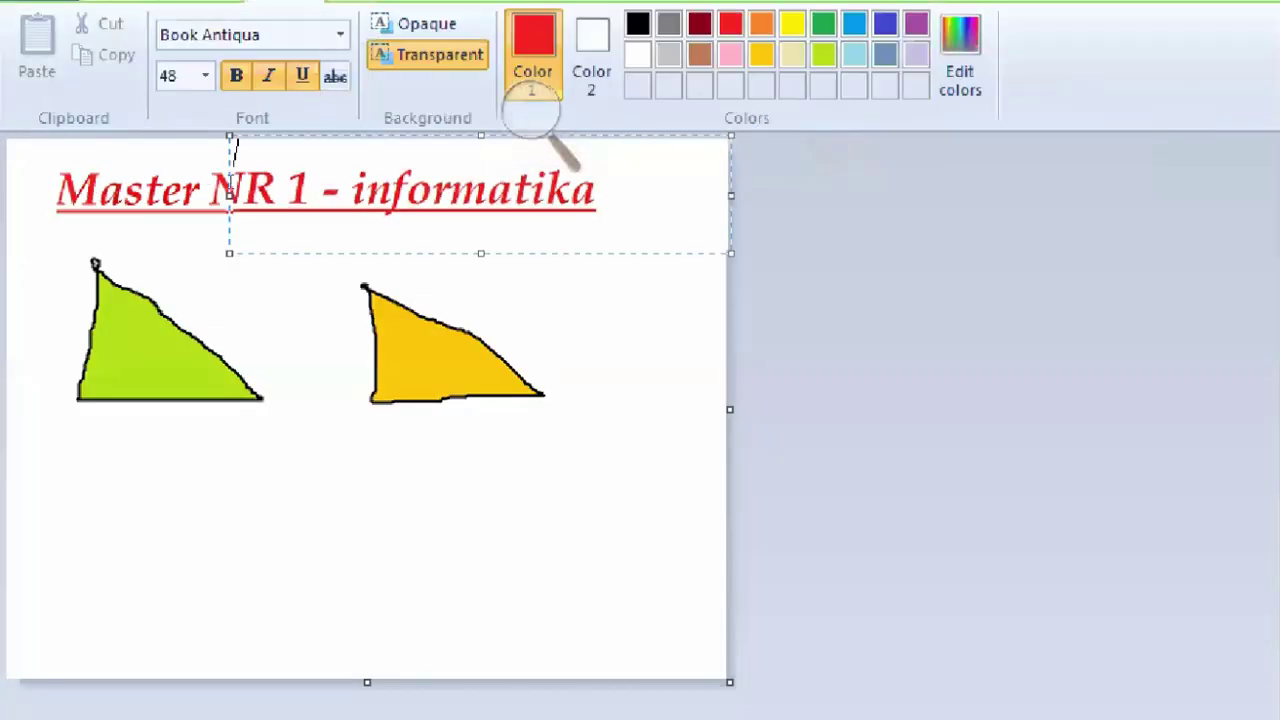
pyautogui.click(351, 266)
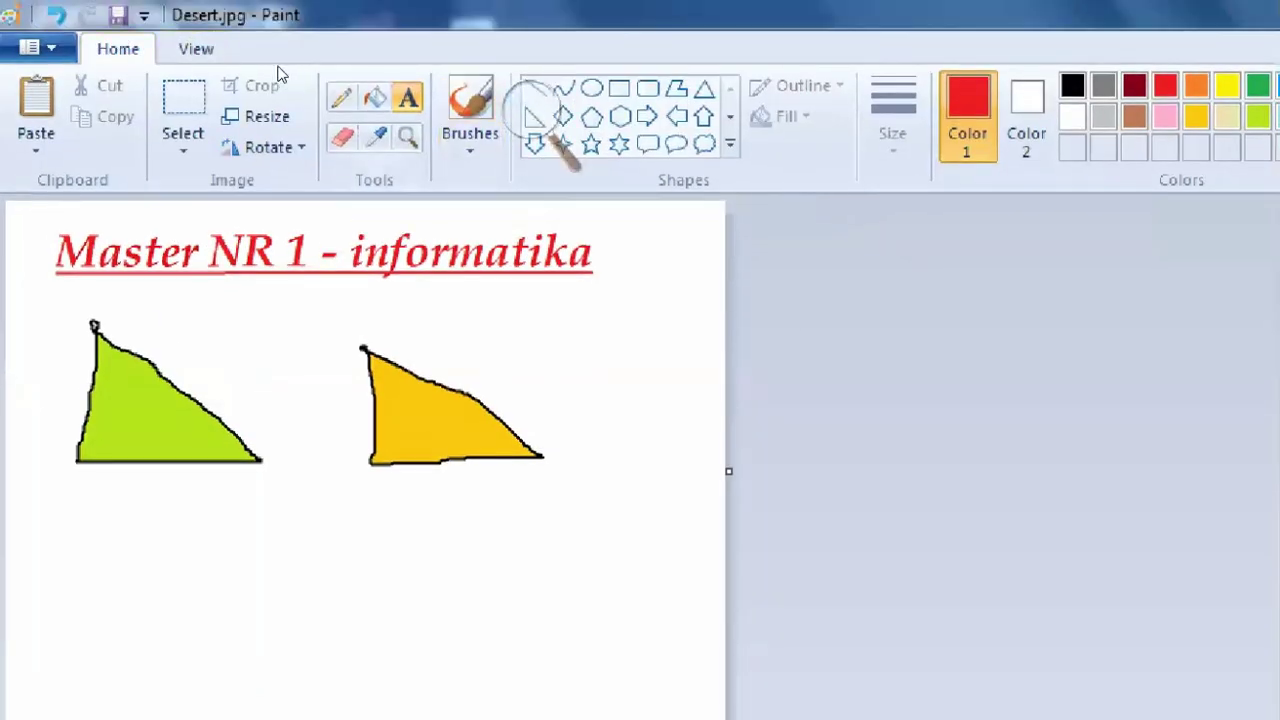
# Try adding new text over the placed title with the Text tool, and delete the trial characters.
pyautogui.click(342, 97)
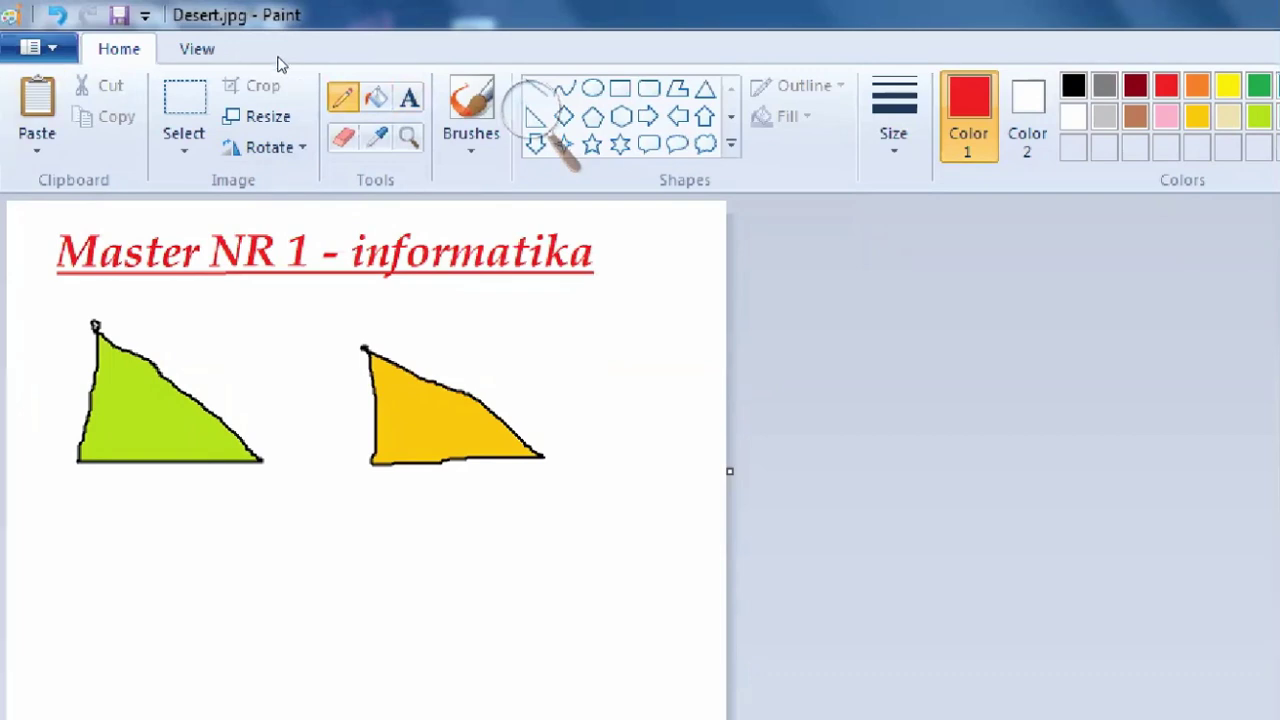
pyautogui.click(408, 98)
pyautogui.click(252, 248)
pyautogui.write('ddd')
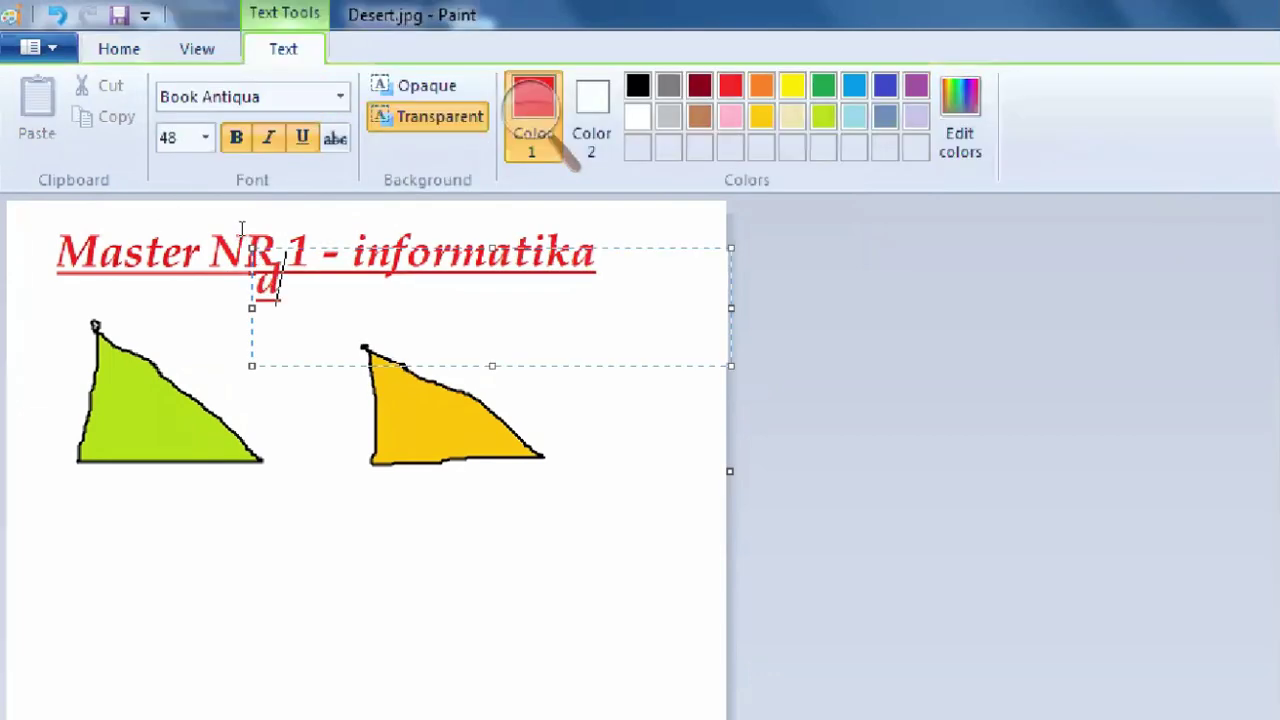
pyautogui.press('BackSpace')
pyautogui.press('BackSpace')
pyautogui.press('BackSpace')
pyautogui.click(241, 229)
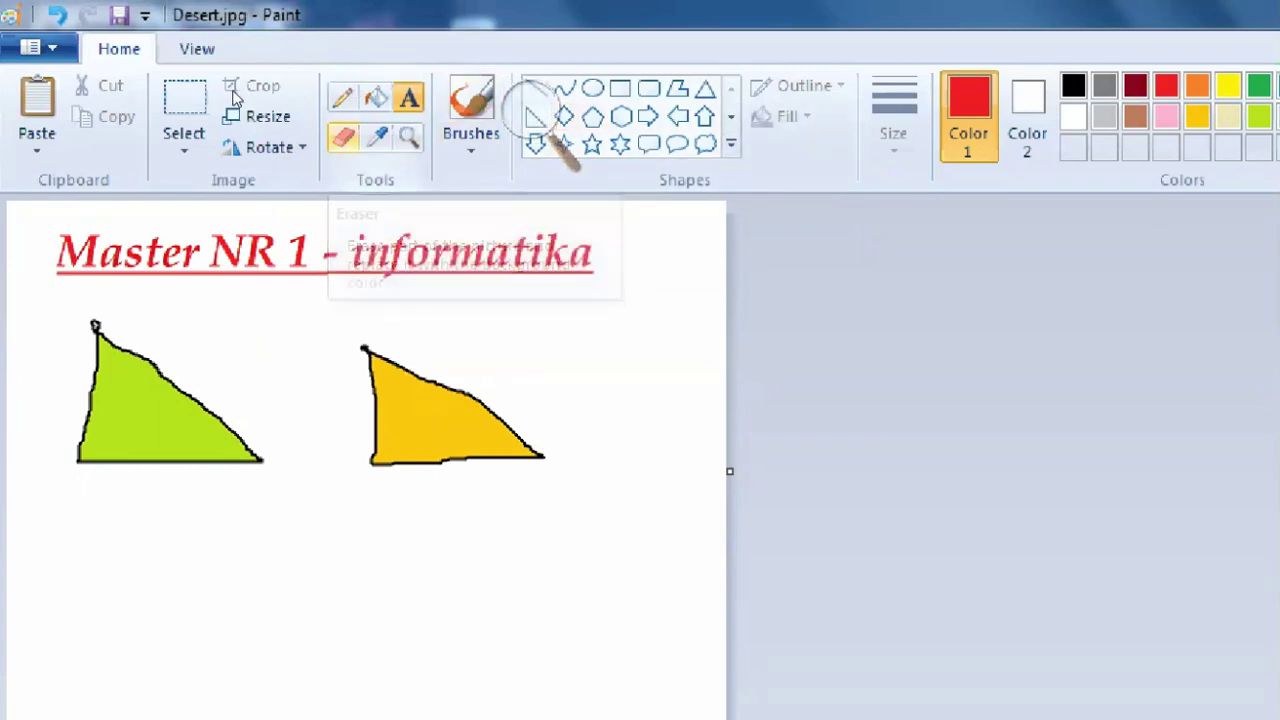
# Fill the canvas background around the title and triangles with pink (rose).
pyautogui.click(375, 97)
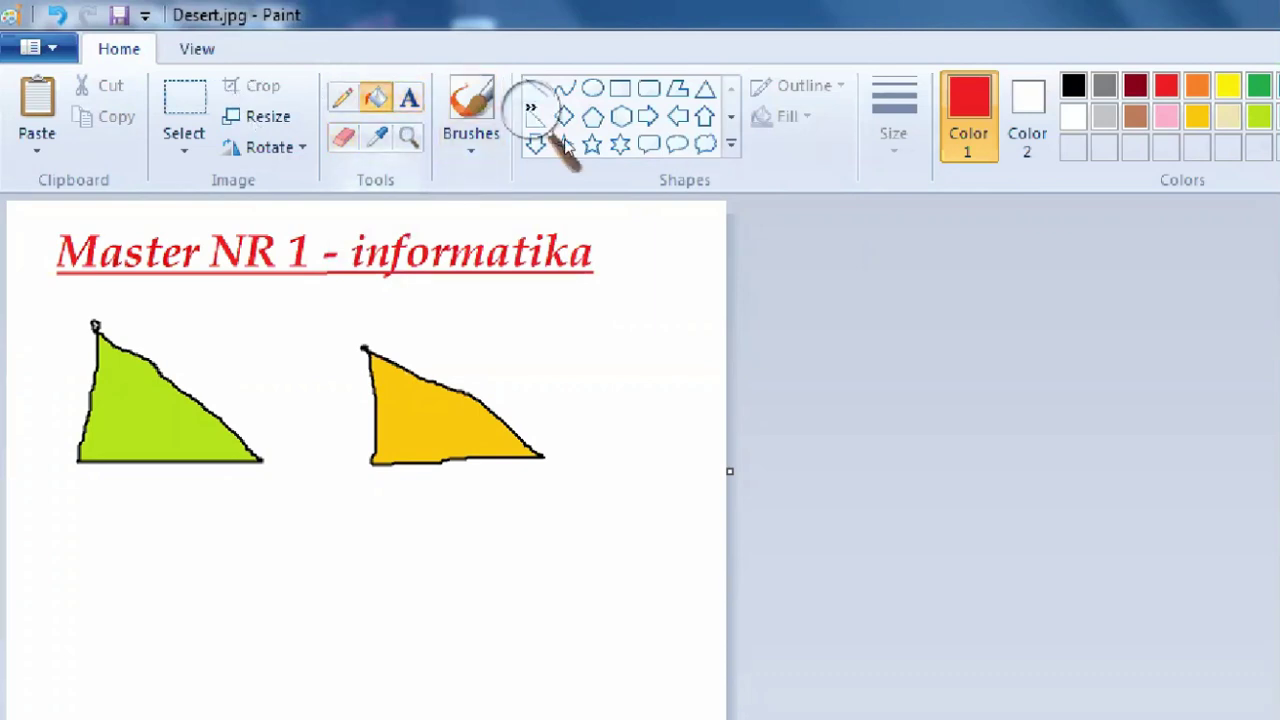
pyautogui.click(1024, 114)
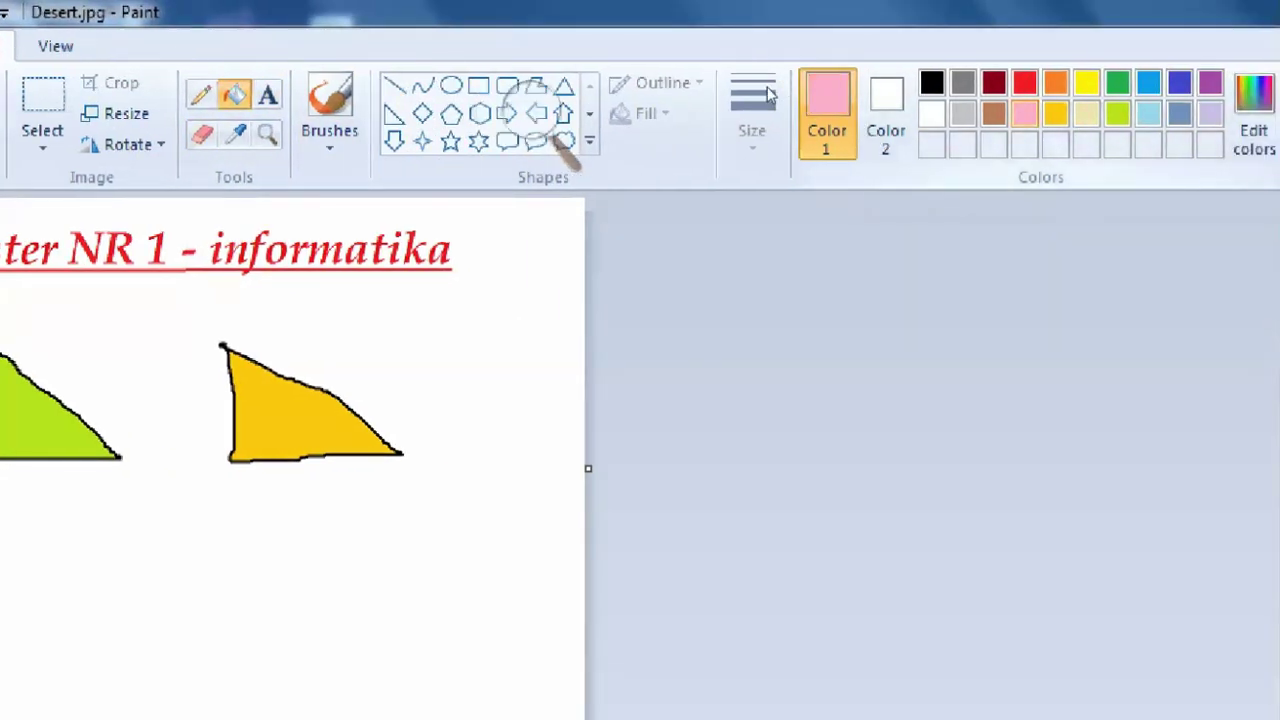
pyautogui.click(108, 215)
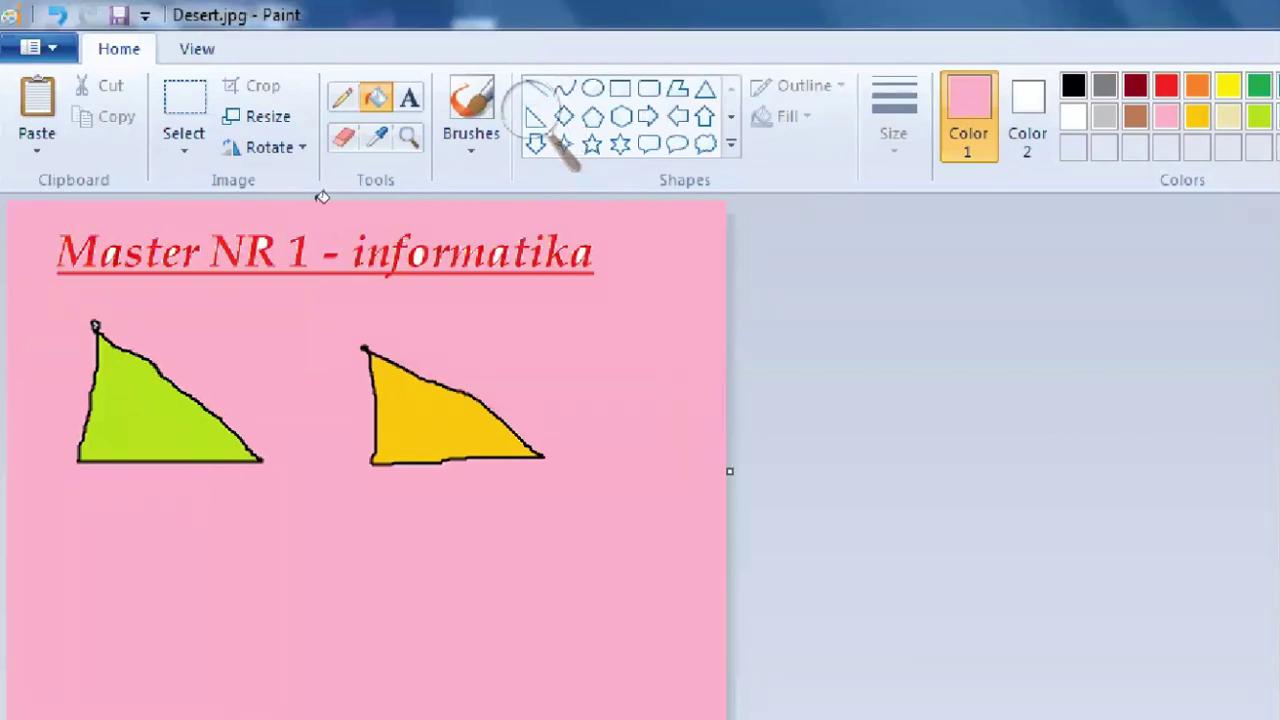
pyautogui.click(170, 258)
pyautogui.hotkey('ctrl', 'z')
# Examine the pink fill up close around and inside the letters of the title.
pyautogui.keyDown('ctrl'); pyautogui.scroll(4, 360, 697); pyautogui.keyUp('ctrl')
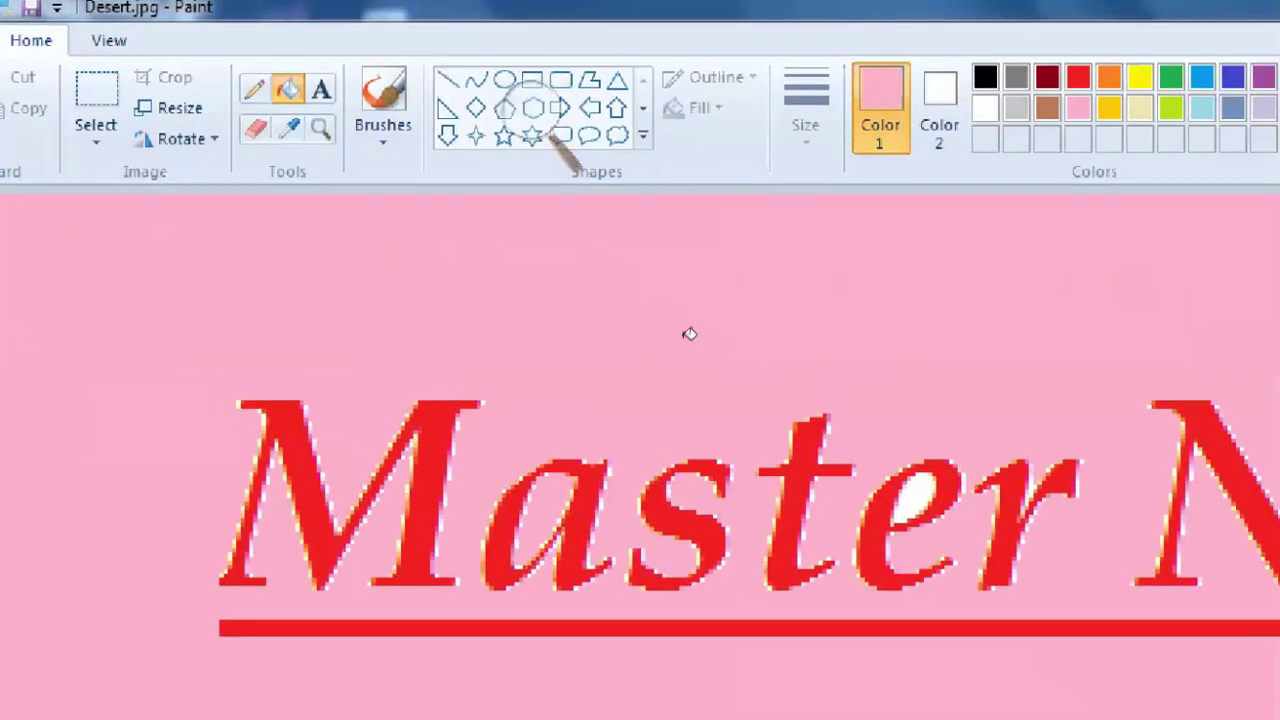
pyautogui.scroll(-3, 754, 345)
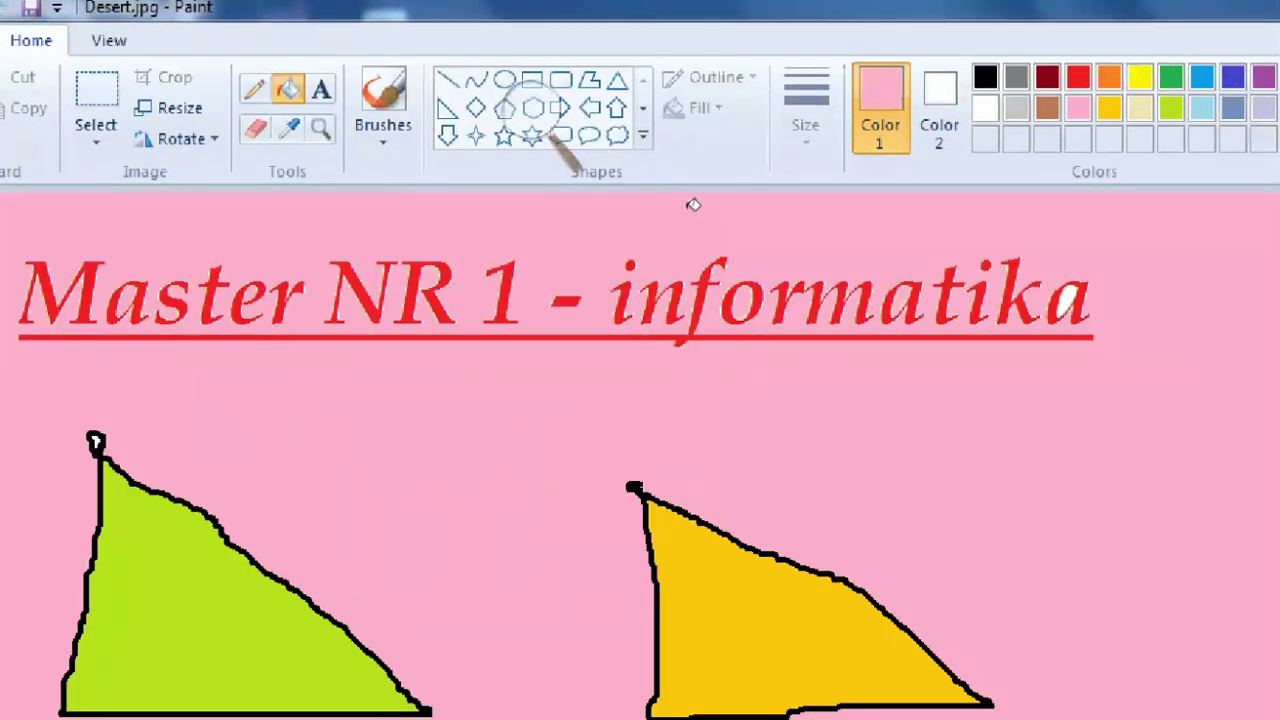
pyautogui.scroll(-3, 691, 252)
pyautogui.scroll(2, 222, 204)
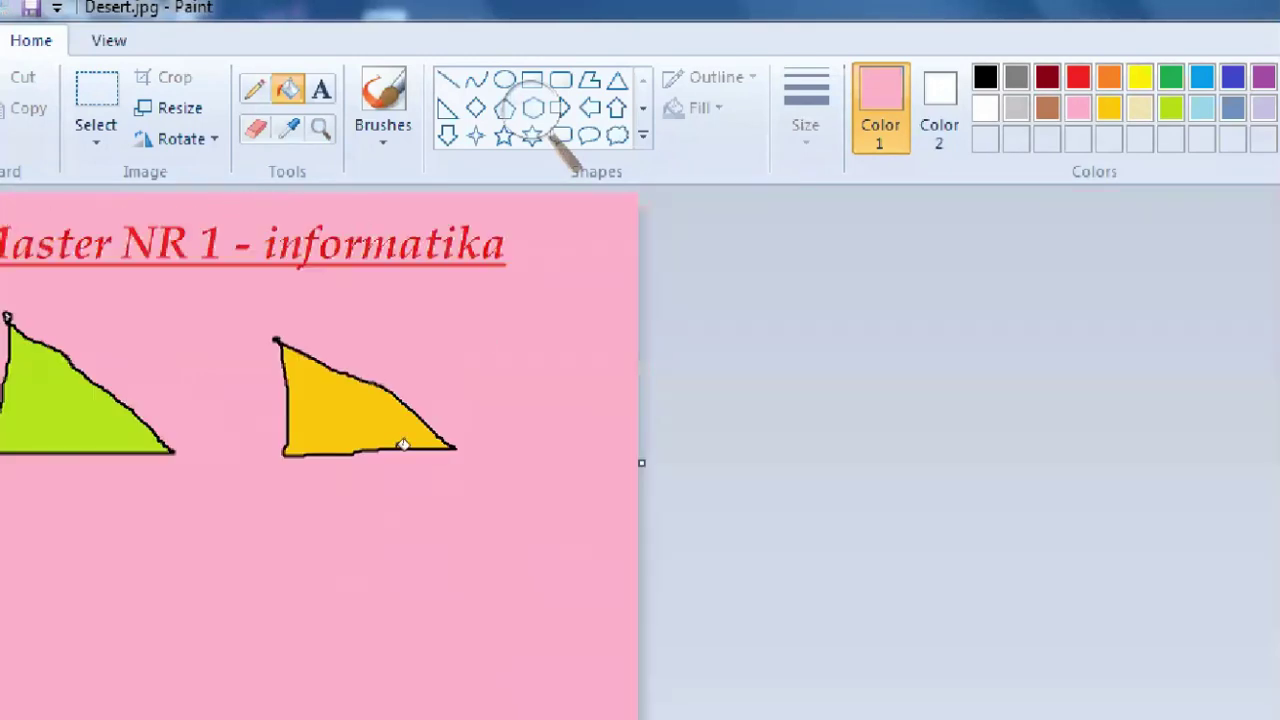
pyautogui.click(531, 108)
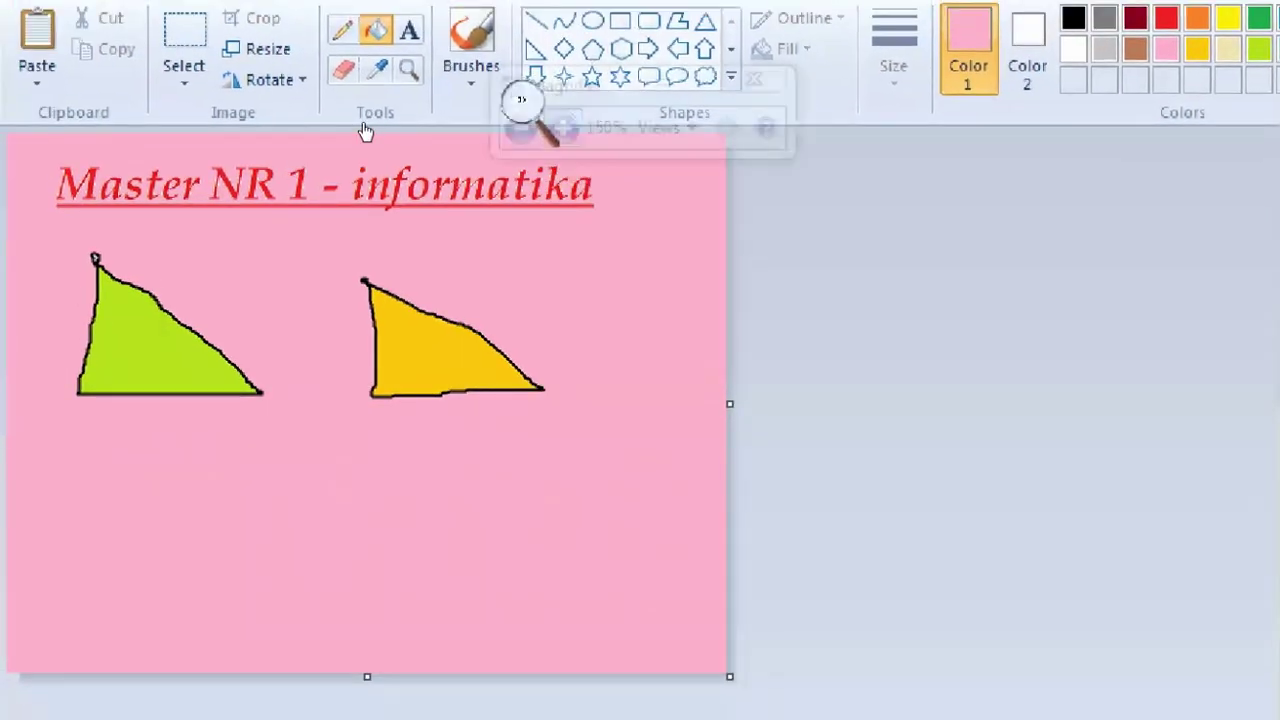
pyautogui.click(517, 126)
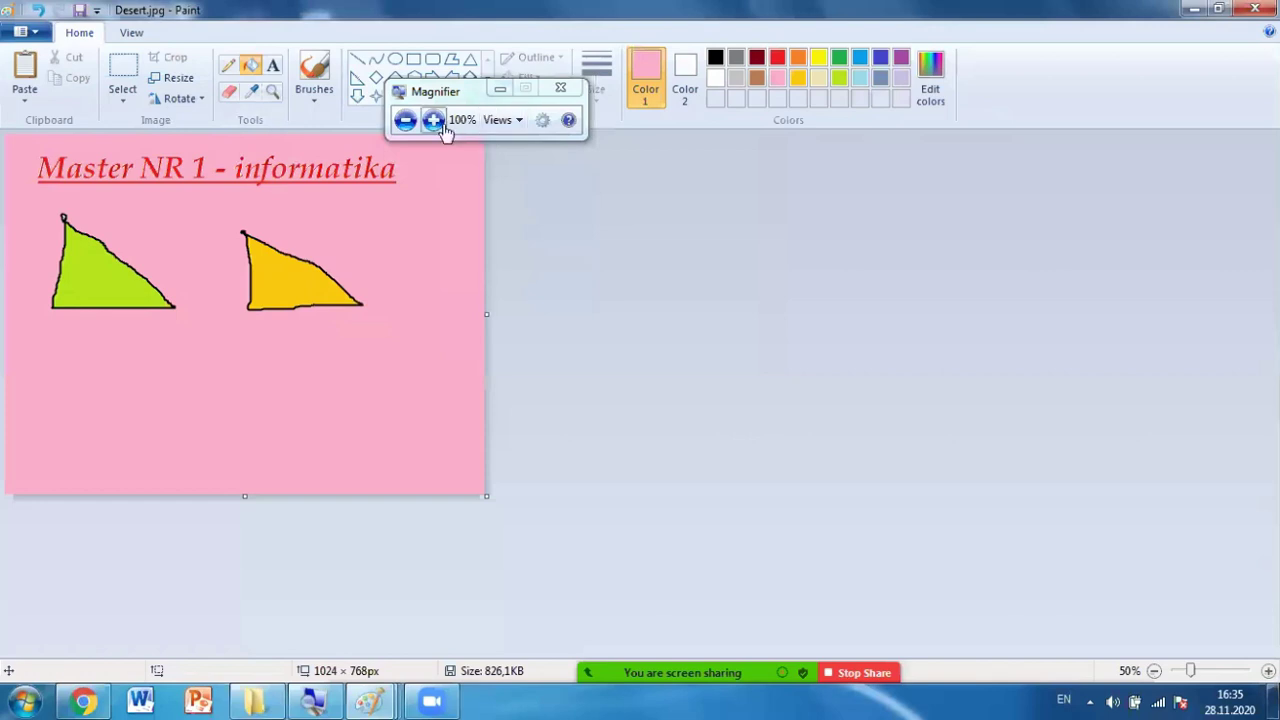
pyautogui.click(433, 120)
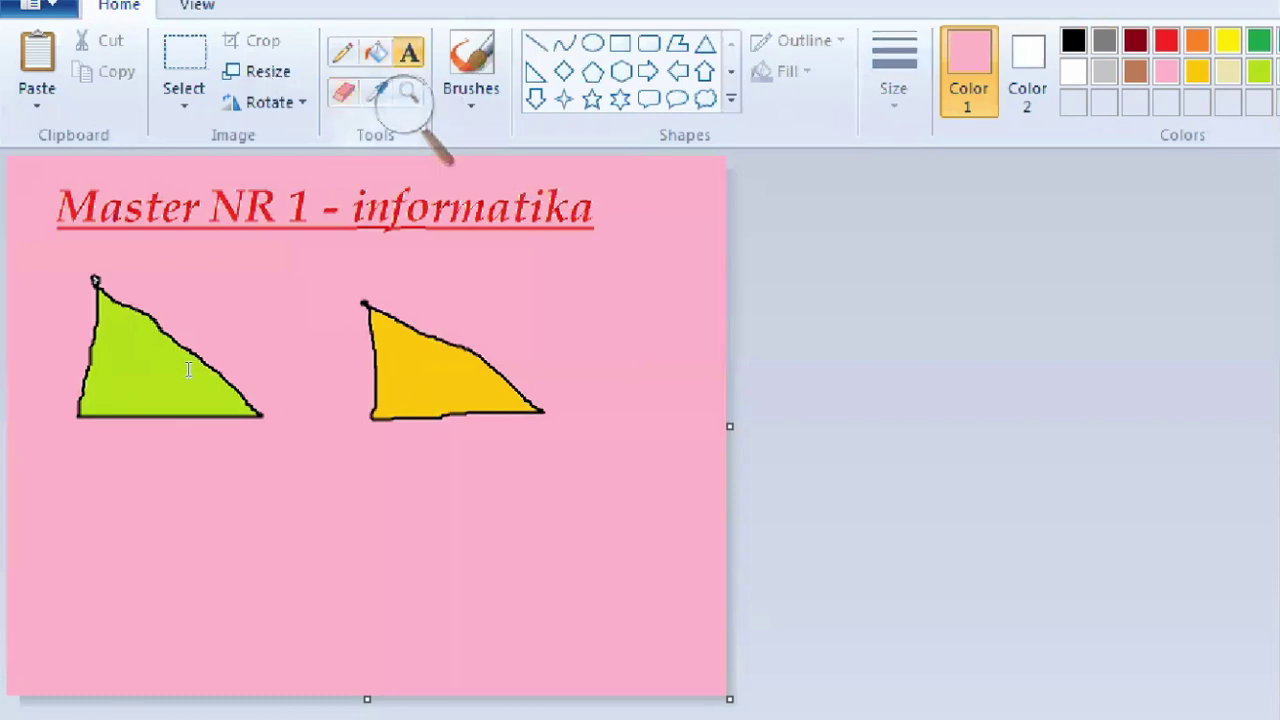
# Insert the red text "Salam123" with a transparent background below the triangles.
pyautogui.click(279, 452)
pyautogui.write('M')
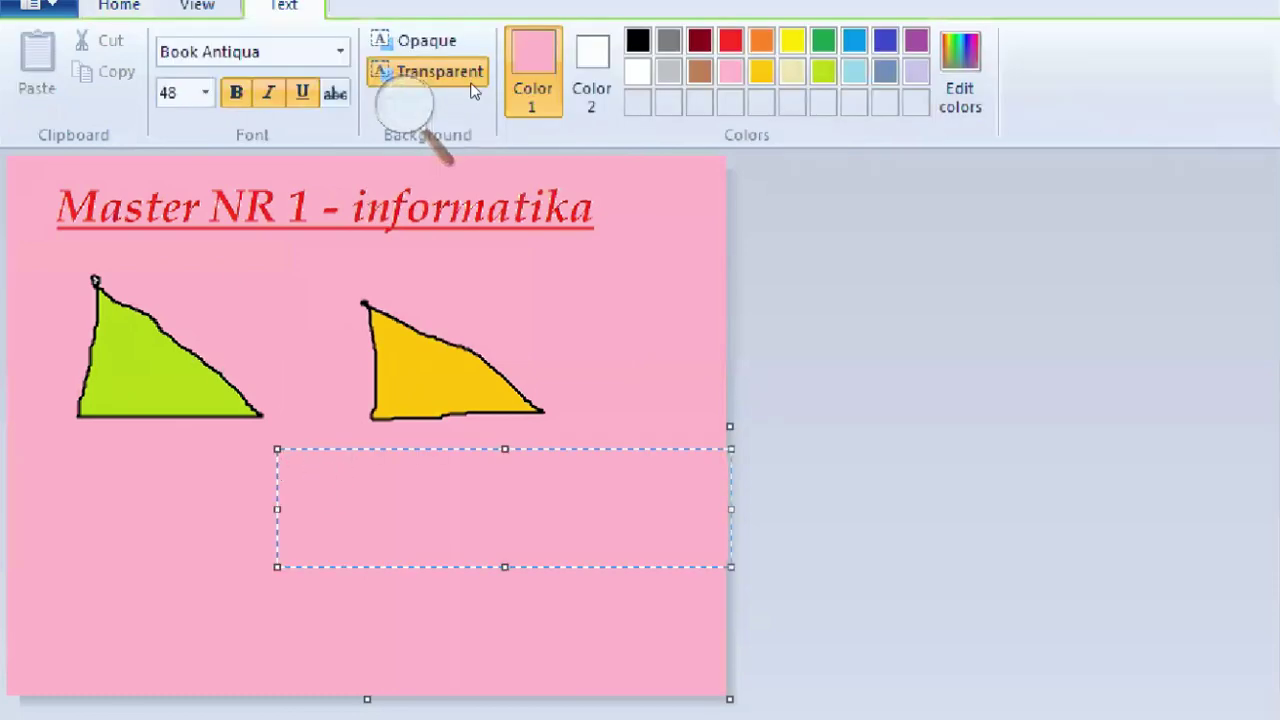
pyautogui.click(731, 41)
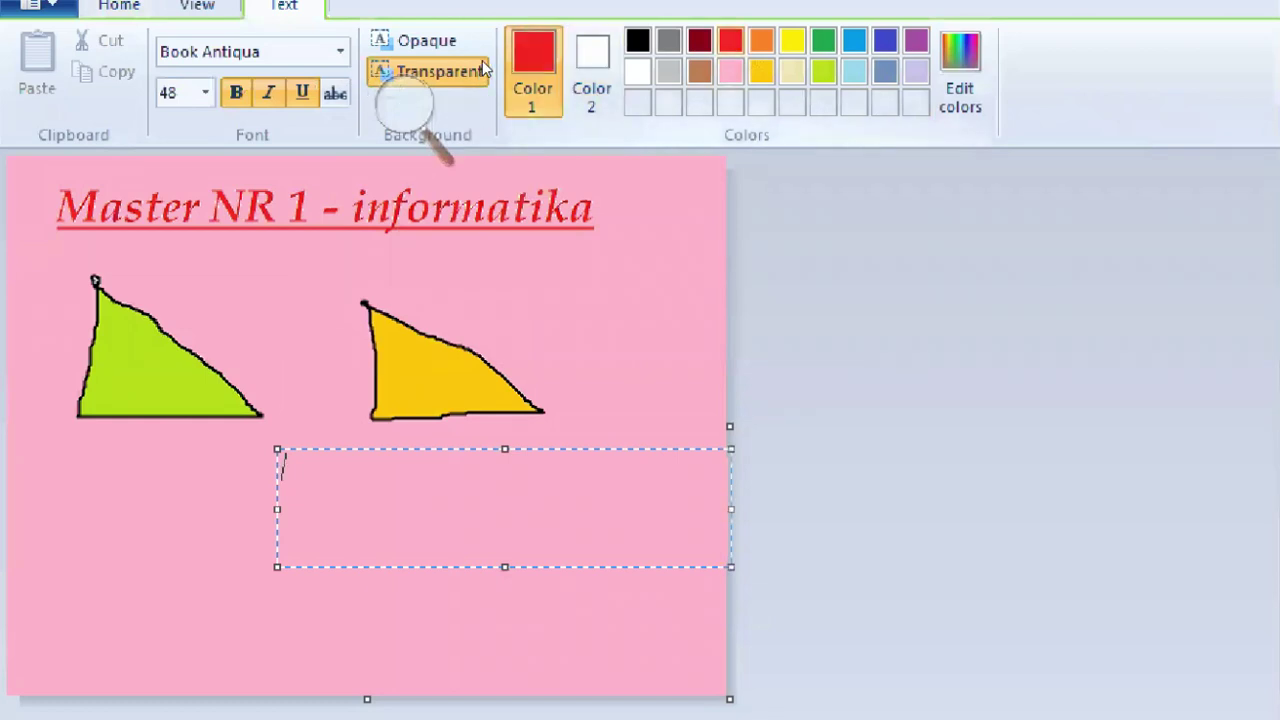
pyautogui.write('Salam123')
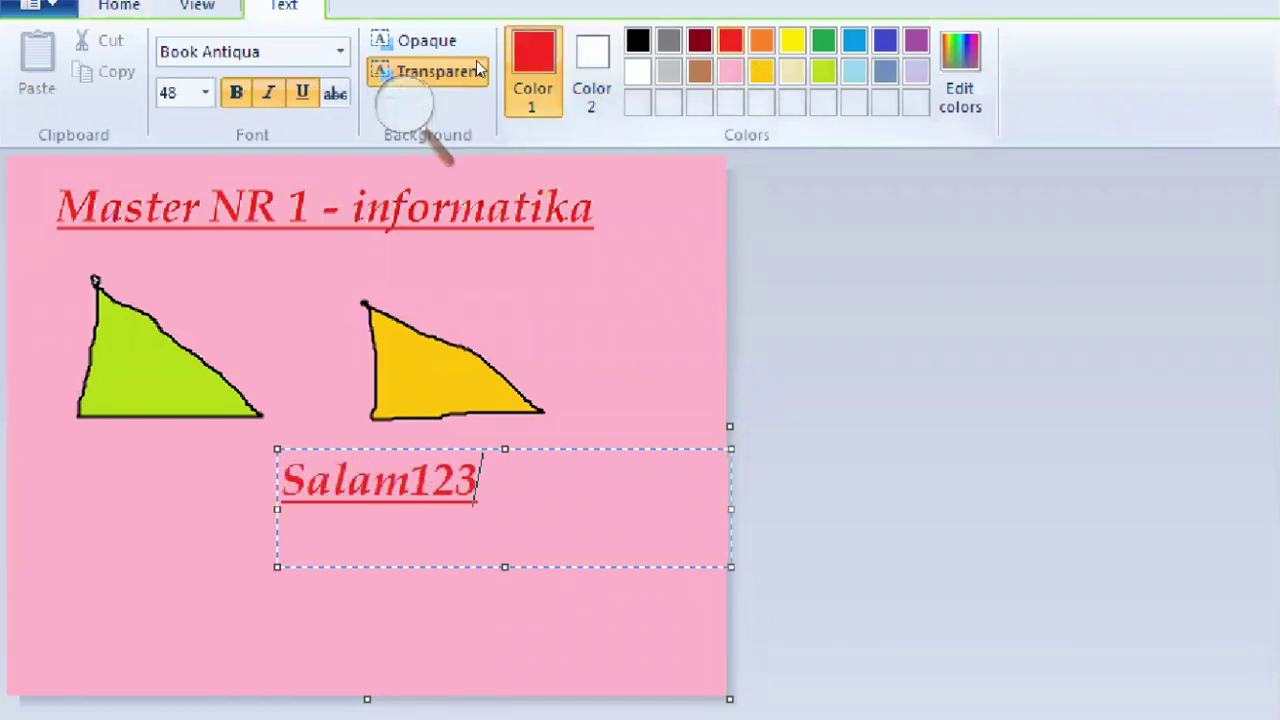
pyautogui.click(432, 301)
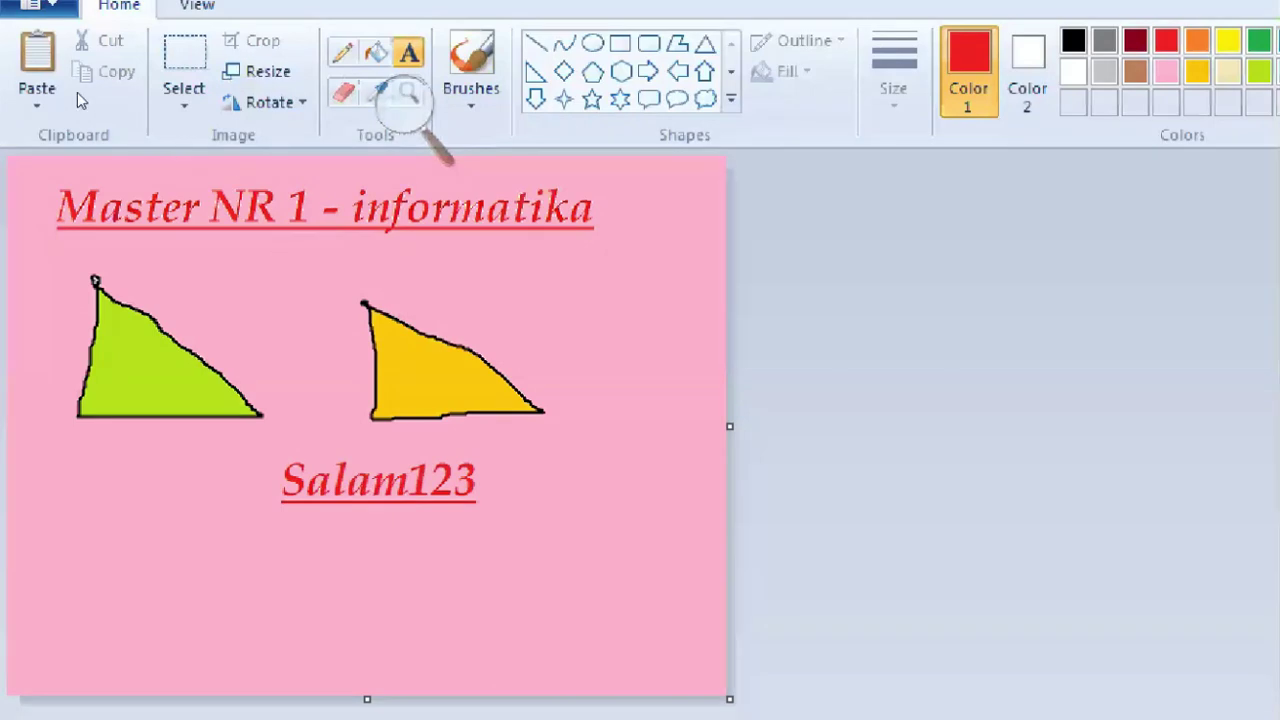
# Erase the red text "Salam123" below the triangles with the Eraser, leaving white strokes in its place.
pyautogui.click(343, 92)
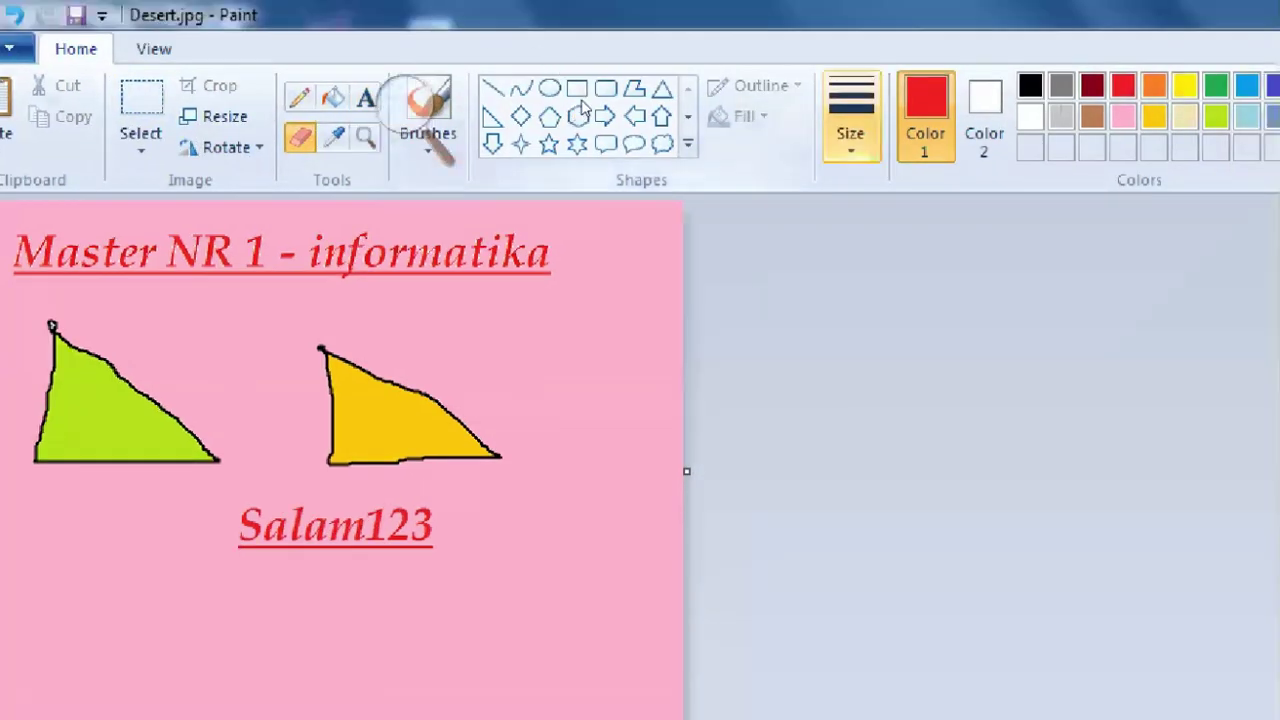
pyautogui.click(893, 88)
pyautogui.click(958, 317)
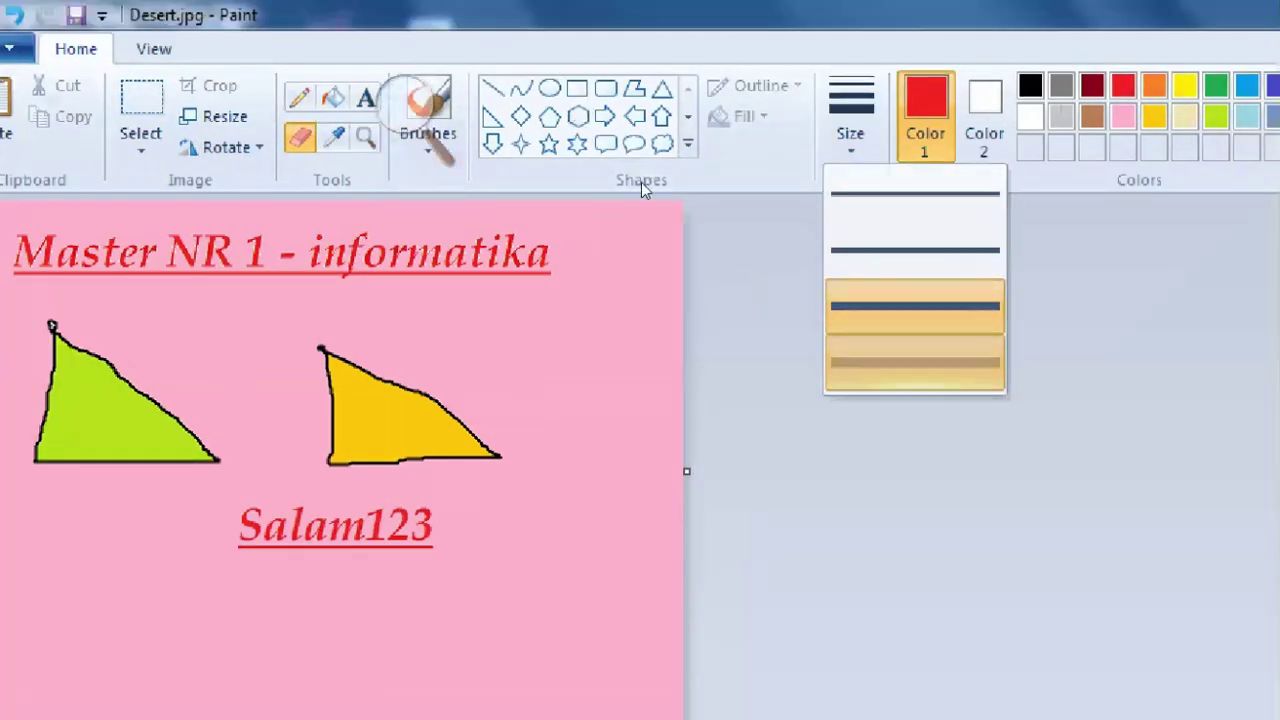
pyautogui.click(641, 182)
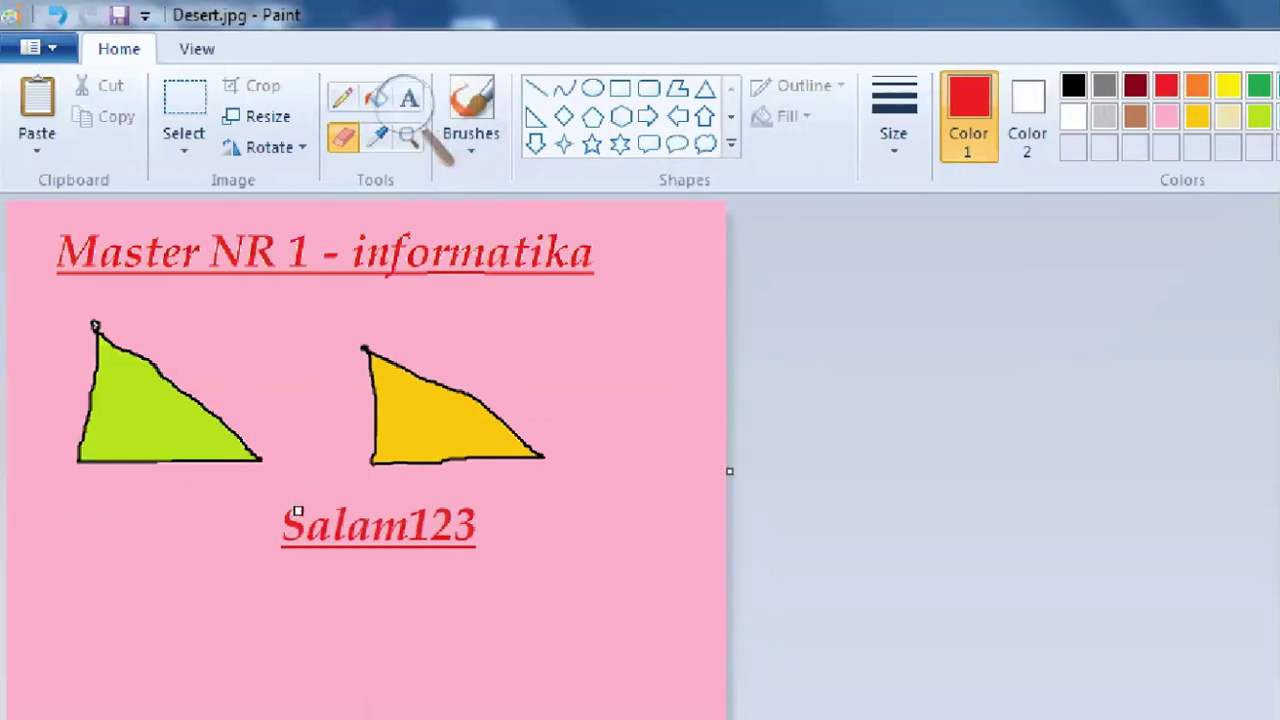
pyautogui.moveTo(288, 520)
pyautogui.mouseDown()
pyautogui.moveTo(406, 525)
pyautogui.moveTo(468, 539)
pyautogui.moveTo(481, 526)
pyautogui.moveTo(438, 516)
pyautogui.moveTo(470, 503)
pyautogui.moveTo(378, 525)
pyautogui.moveTo(446, 522)
pyautogui.moveTo(346, 526)
pyautogui.moveTo(328, 503)
pyautogui.moveTo(346, 520)
pyautogui.moveTo(270, 554)
pyautogui.moveTo(416, 549)
pyautogui.moveTo(390, 535)
pyautogui.moveTo(483, 541)
pyautogui.moveTo(372, 547)
pyautogui.moveTo(323, 534)
pyautogui.moveTo(317, 547)
pyautogui.moveTo(341, 533)
pyautogui.moveTo(309, 534)
pyautogui.moveTo(344, 521)
pyautogui.moveTo(322, 519)
pyautogui.moveTo(377, 514)
pyautogui.mouseUp()
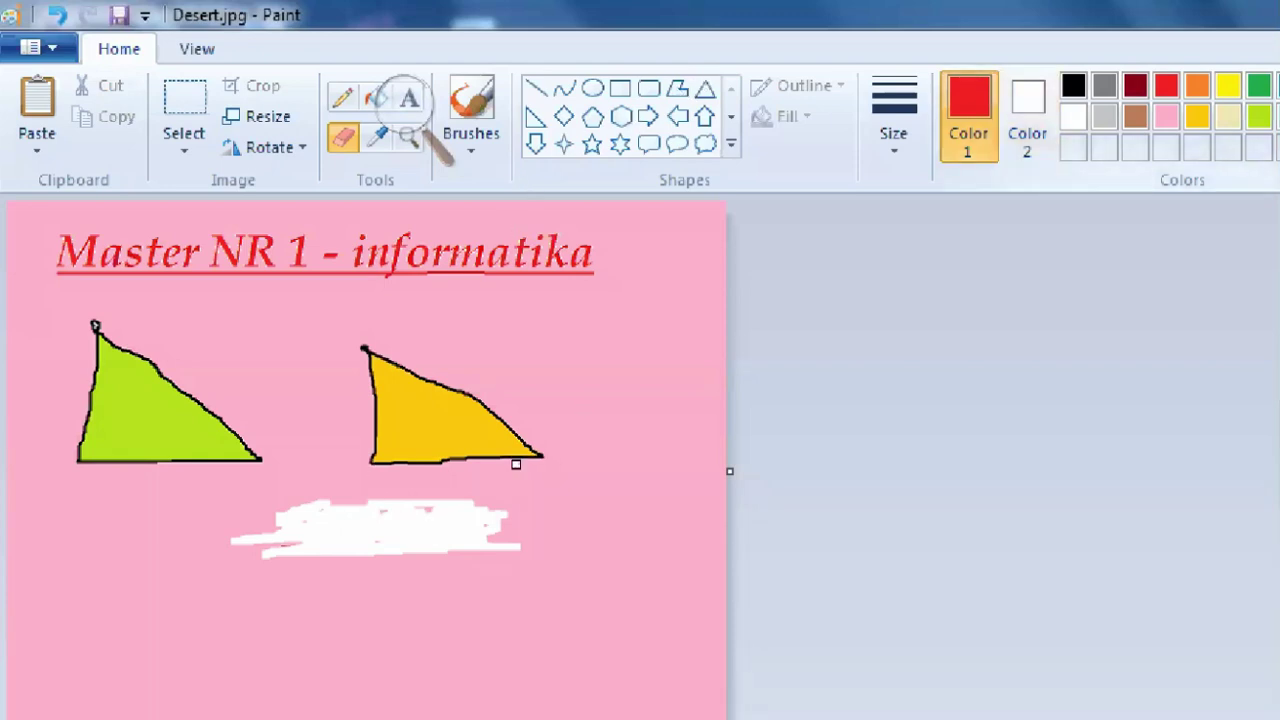
# Set Color 2 to black and rub the Eraser over the white patch below the triangles and slightly beyond it.
pyautogui.click(1027, 110)
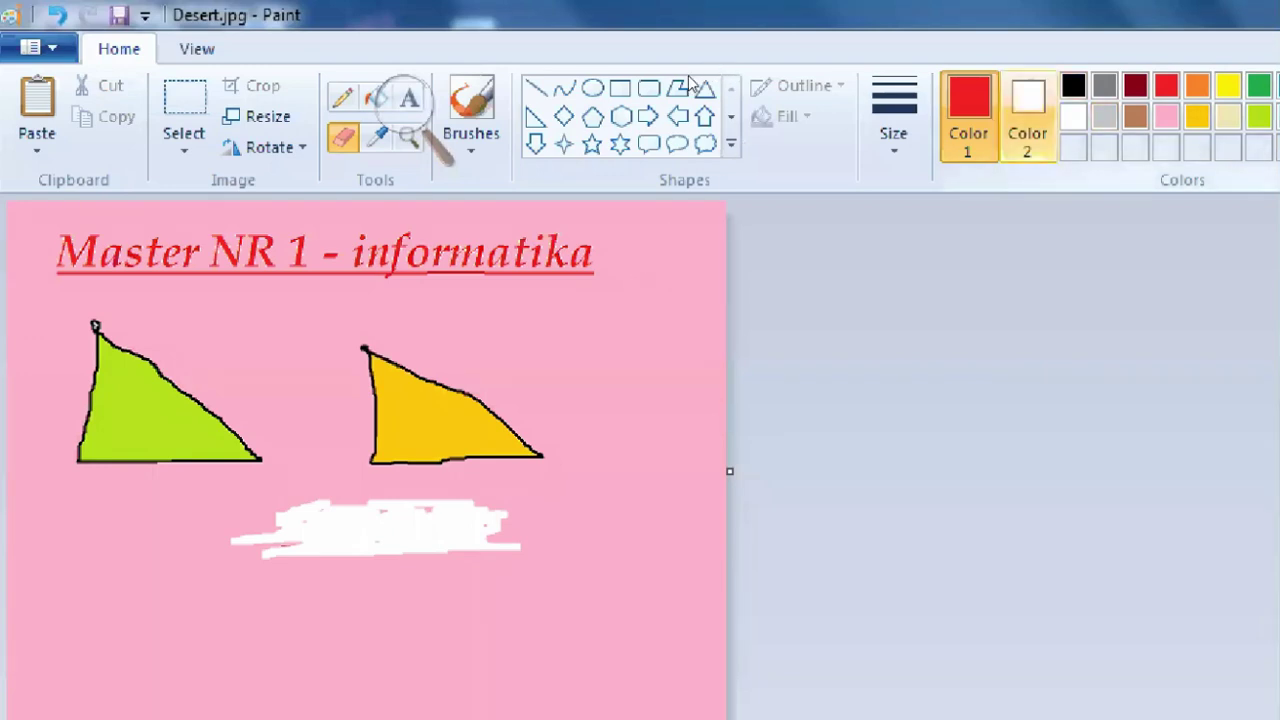
pyautogui.click(1027, 116)
pyautogui.click(1074, 87)
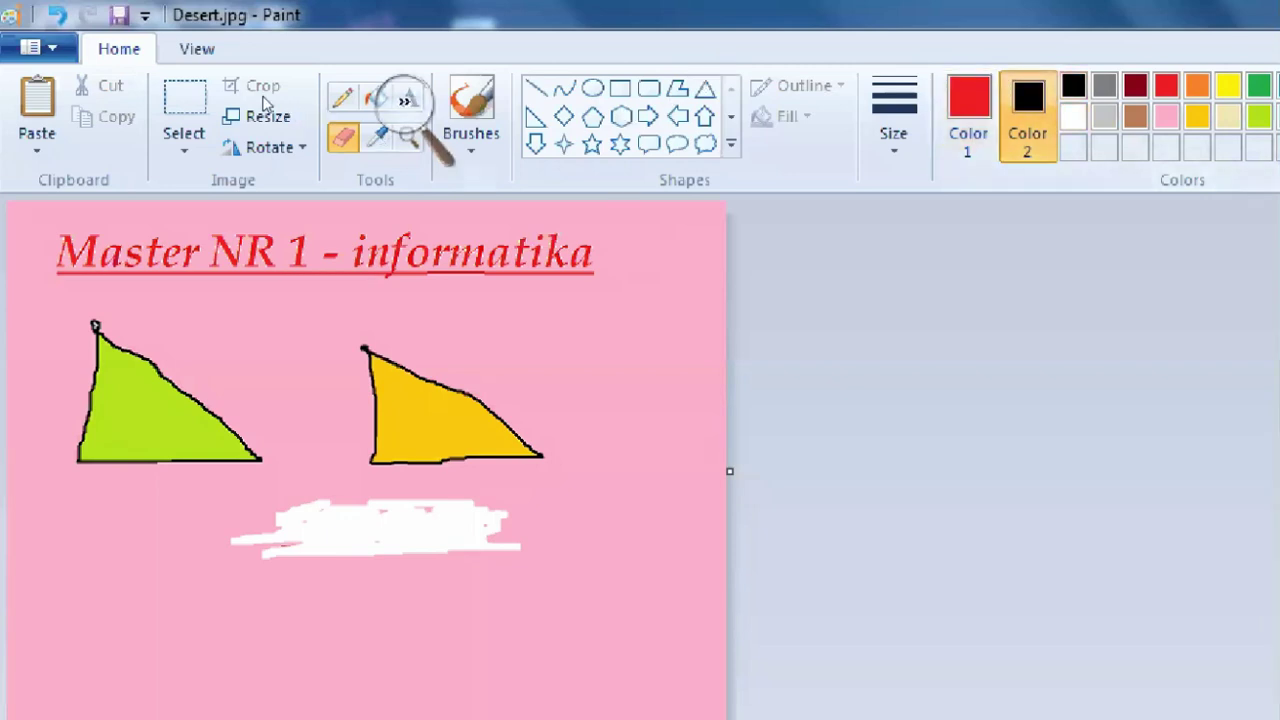
pyautogui.moveTo(368, 524)
pyautogui.mouseDown()
pyautogui.moveTo(472, 515)
pyautogui.moveTo(278, 550)
pyautogui.moveTo(382, 507)
pyautogui.moveTo(570, 526)
pyautogui.moveTo(460, 500)
pyautogui.moveTo(255, 500)
pyautogui.moveTo(248, 514)
pyautogui.moveTo(265, 550)
pyautogui.moveTo(505, 560)
pyautogui.mouseUp()
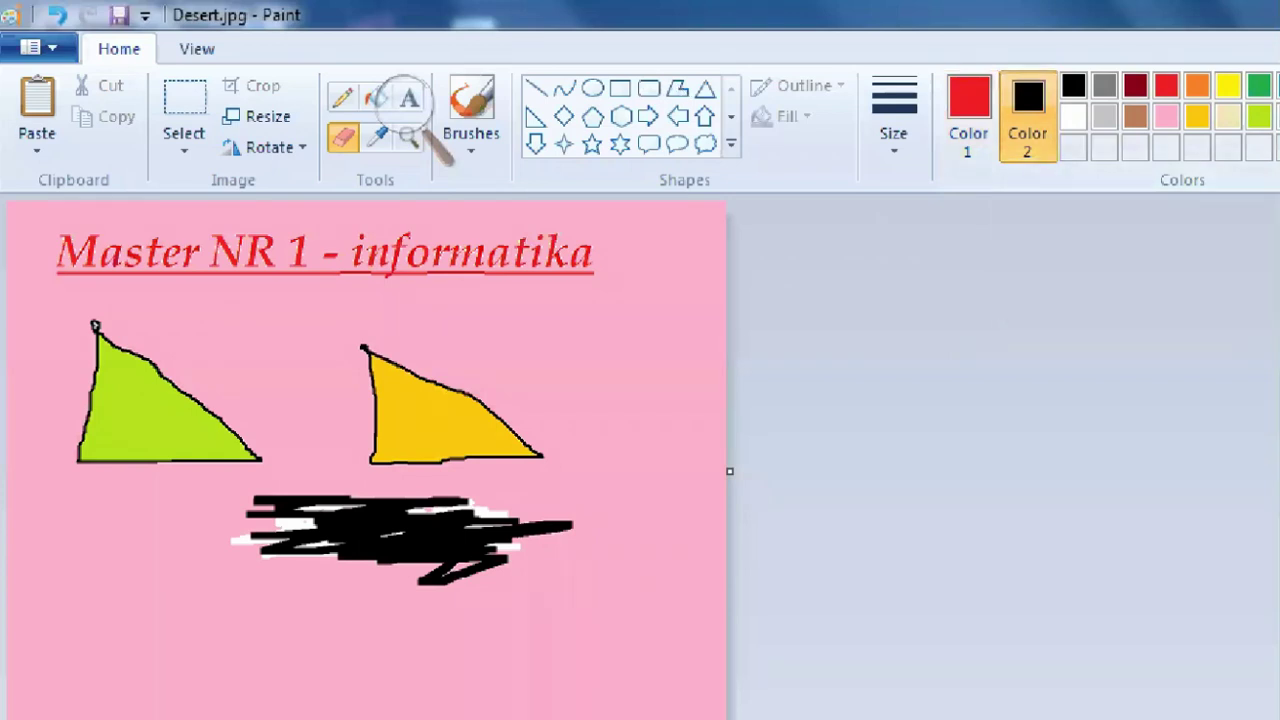
pyautogui.moveTo(492, 527)
pyautogui.mouseDown()
pyautogui.moveTo(588, 498)
pyautogui.moveTo(583, 535)
pyautogui.mouseUp()
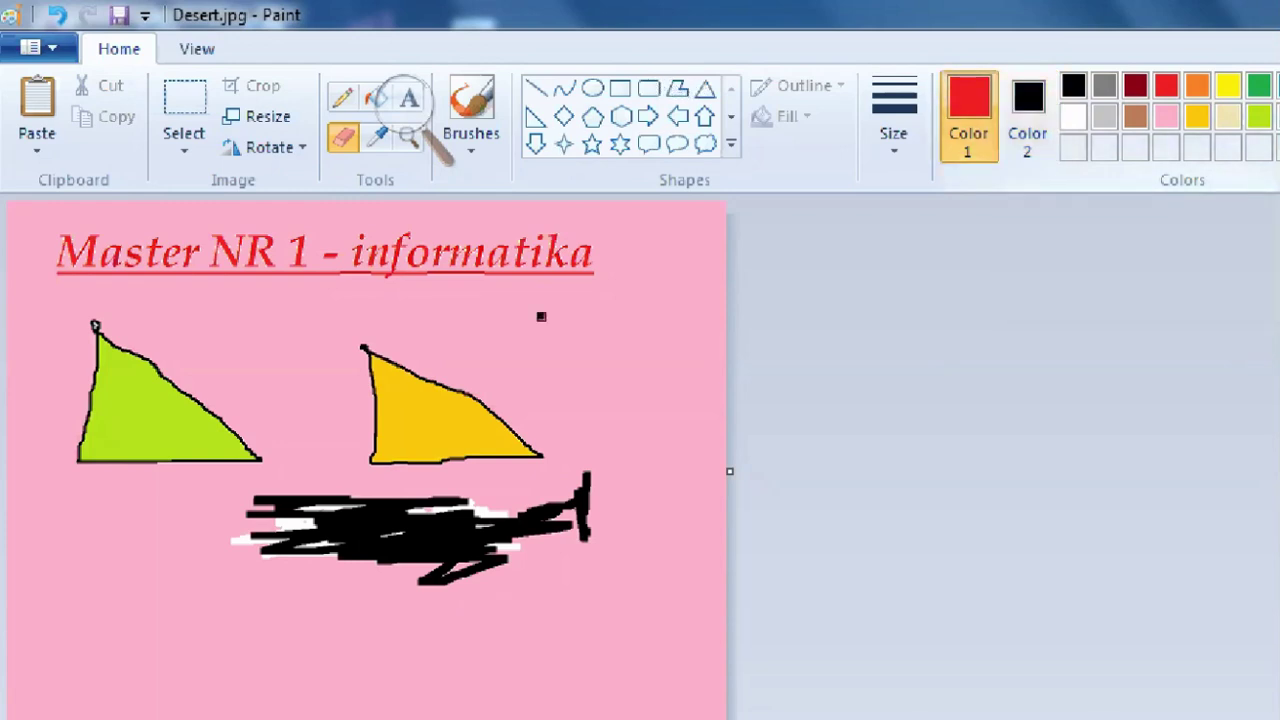
# Scribble with the Pencil above the orange triangle, once in red Color 1 and once in black Color 2.
pyautogui.click(343, 99)
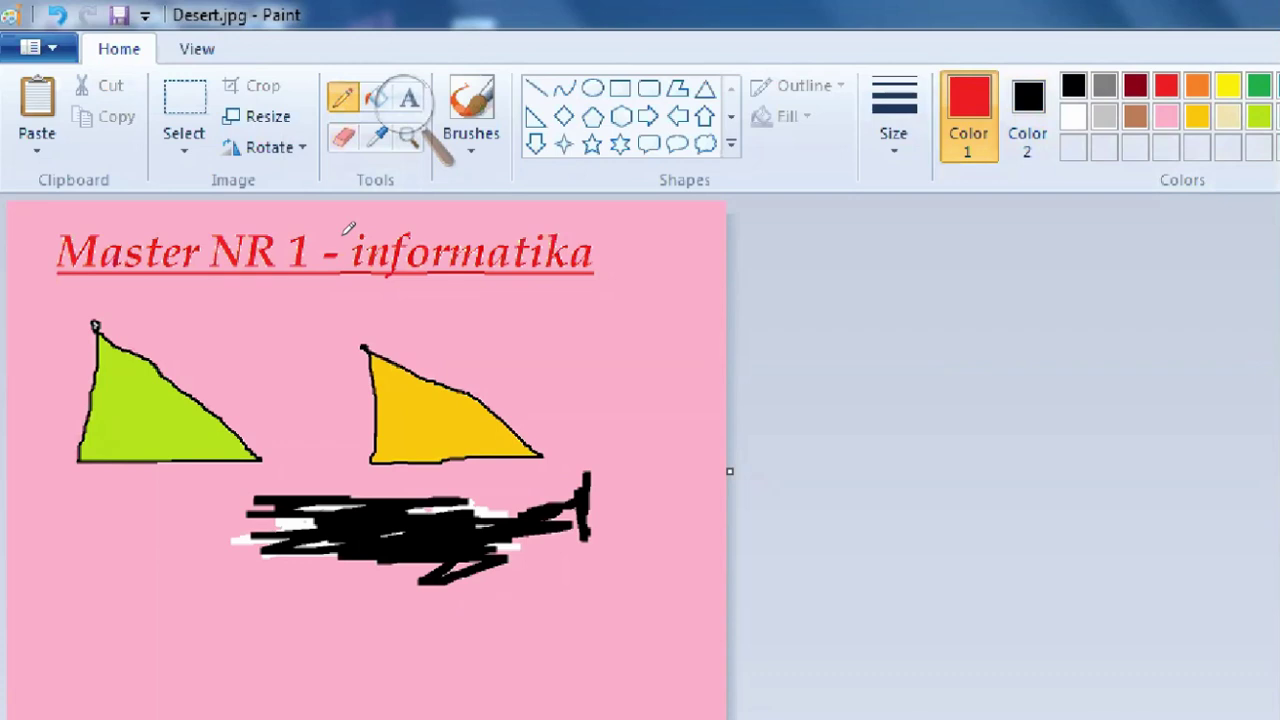
pyautogui.moveTo(446, 313)
pyautogui.mouseDown()
pyautogui.moveTo(487, 314)
pyautogui.moveTo(504, 332)
pyautogui.moveTo(500, 310)
pyautogui.moveTo(532, 318)
pyautogui.mouseUp()
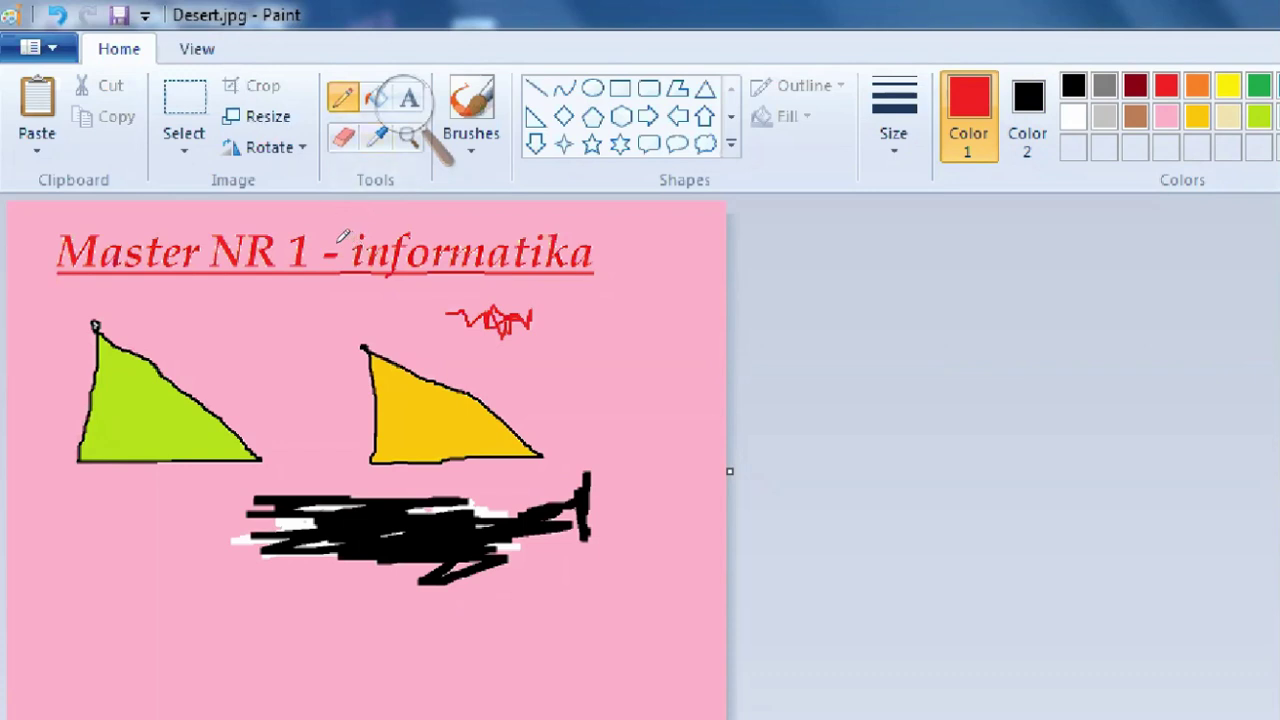
pyautogui.moveTo(502, 366)
pyautogui.mouseDown()
pyautogui.moveTo(556, 334)
pyautogui.moveTo(572, 340)
pyautogui.moveTo(540, 370)
pyautogui.moveTo(614, 345)
pyautogui.moveTo(620, 375)
pyautogui.moveTo(573, 358)
pyautogui.mouseUp()
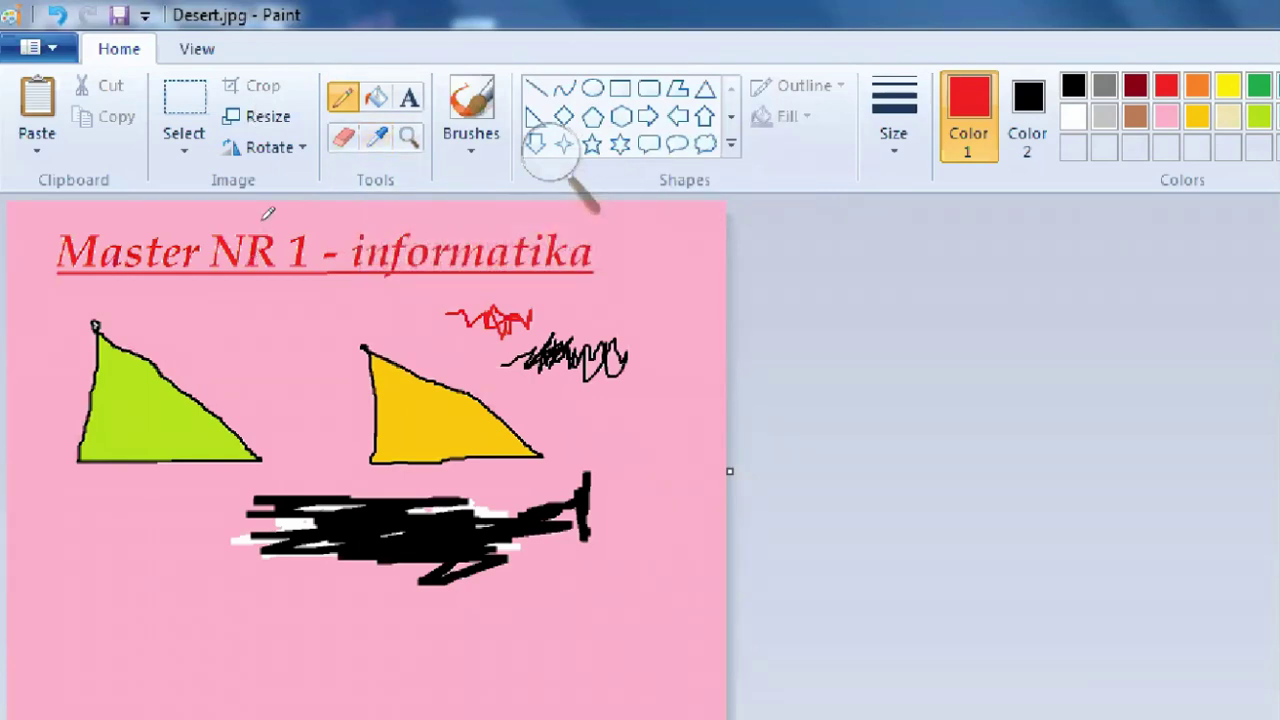
# Pick the lime green from the first triangle with the Color picker and fill the orange triangle with it.
pyautogui.click(571, 170)
pyautogui.click(583, 169)
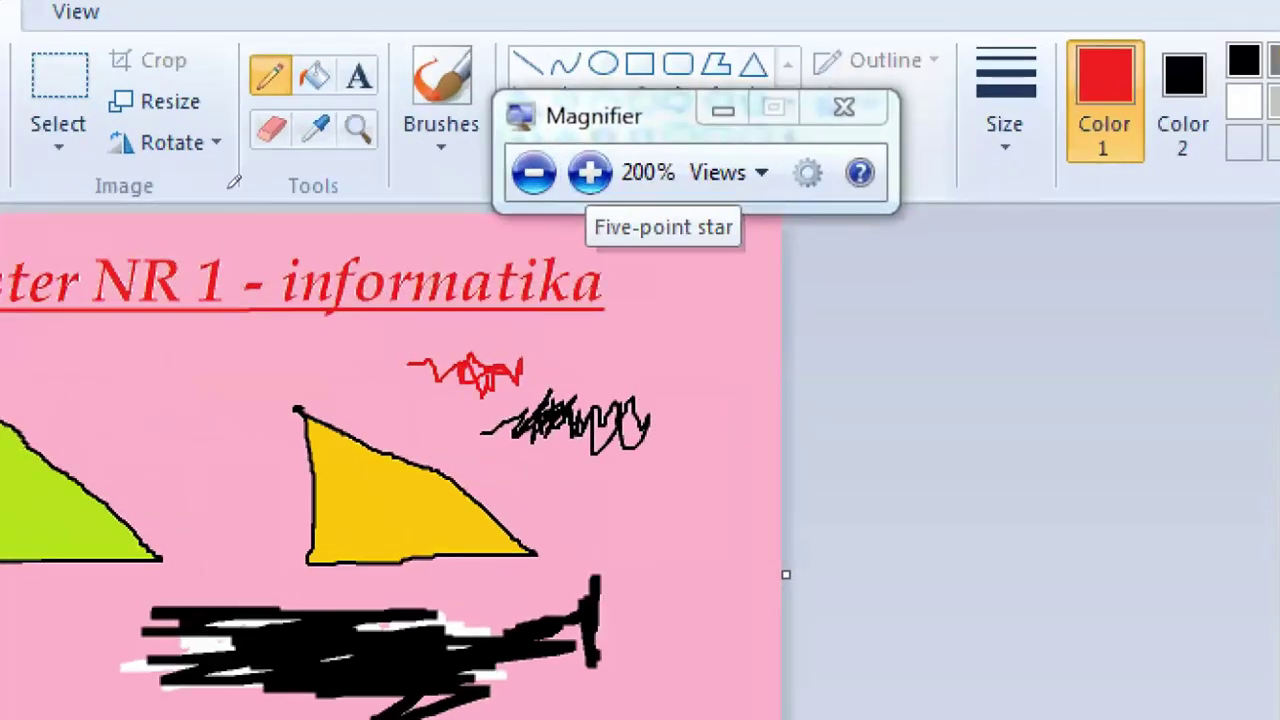
pyautogui.click(534, 172)
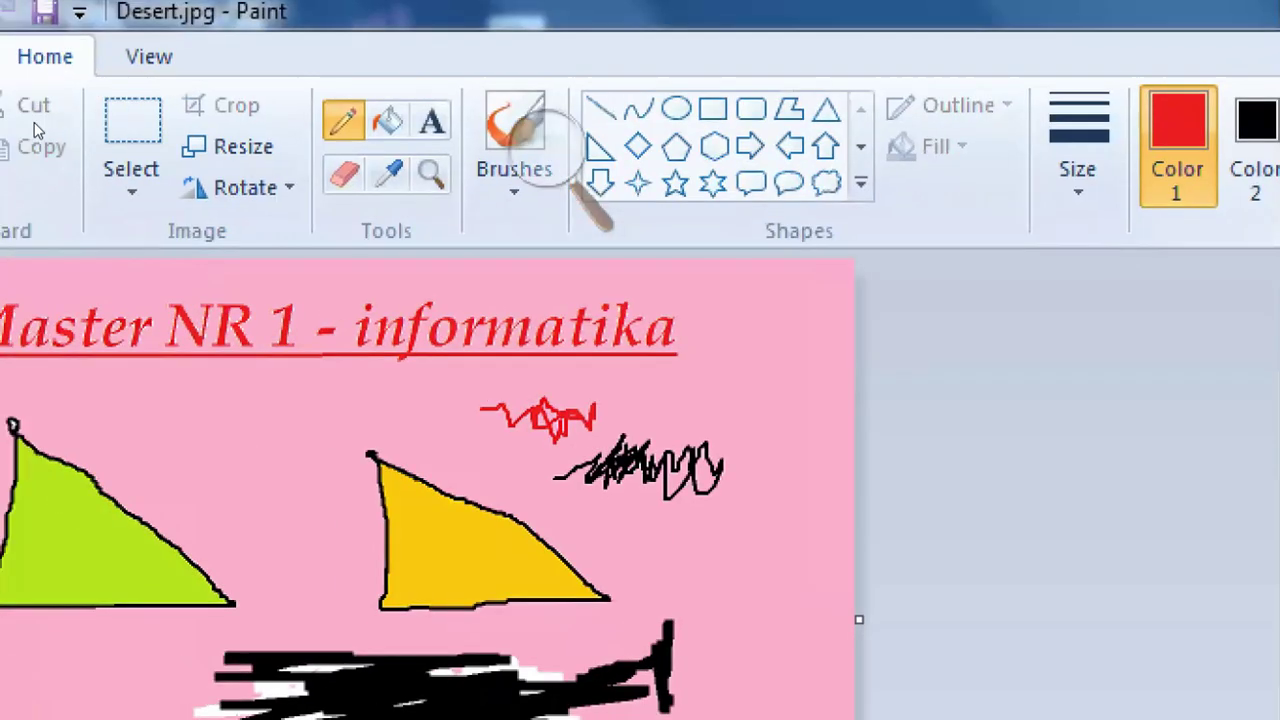
pyautogui.click(389, 173)
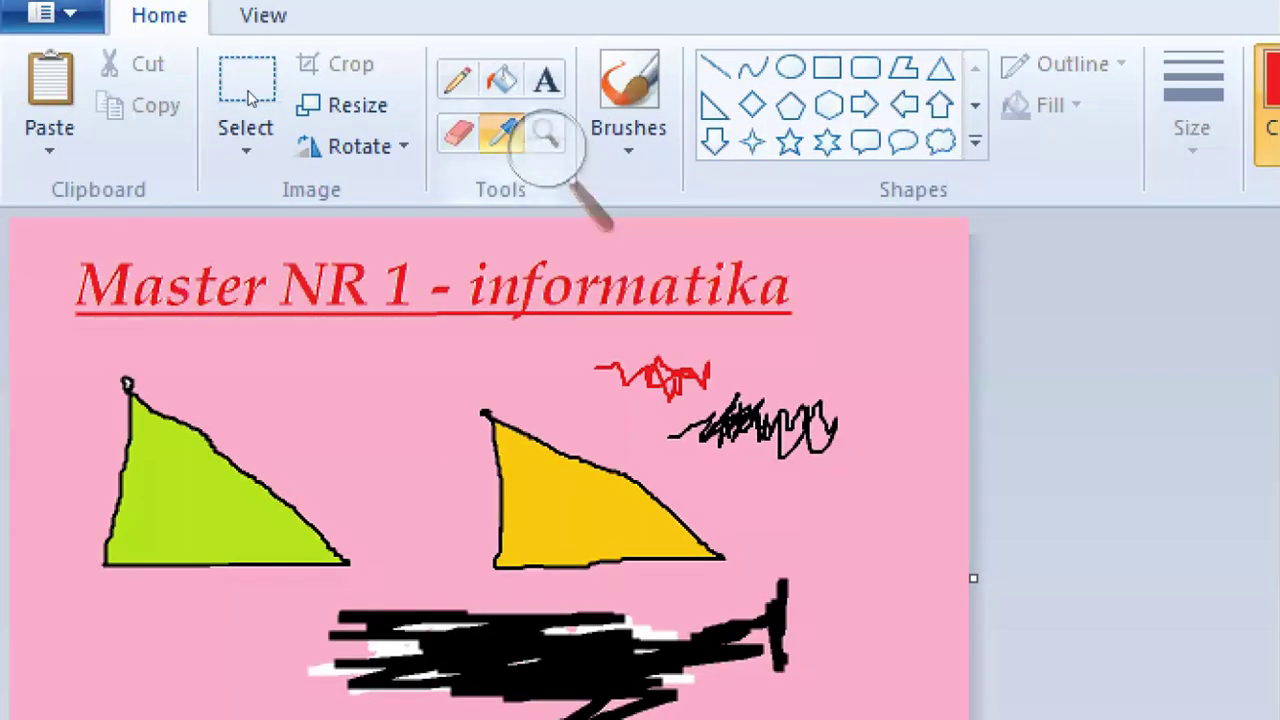
pyautogui.click(103, 258)
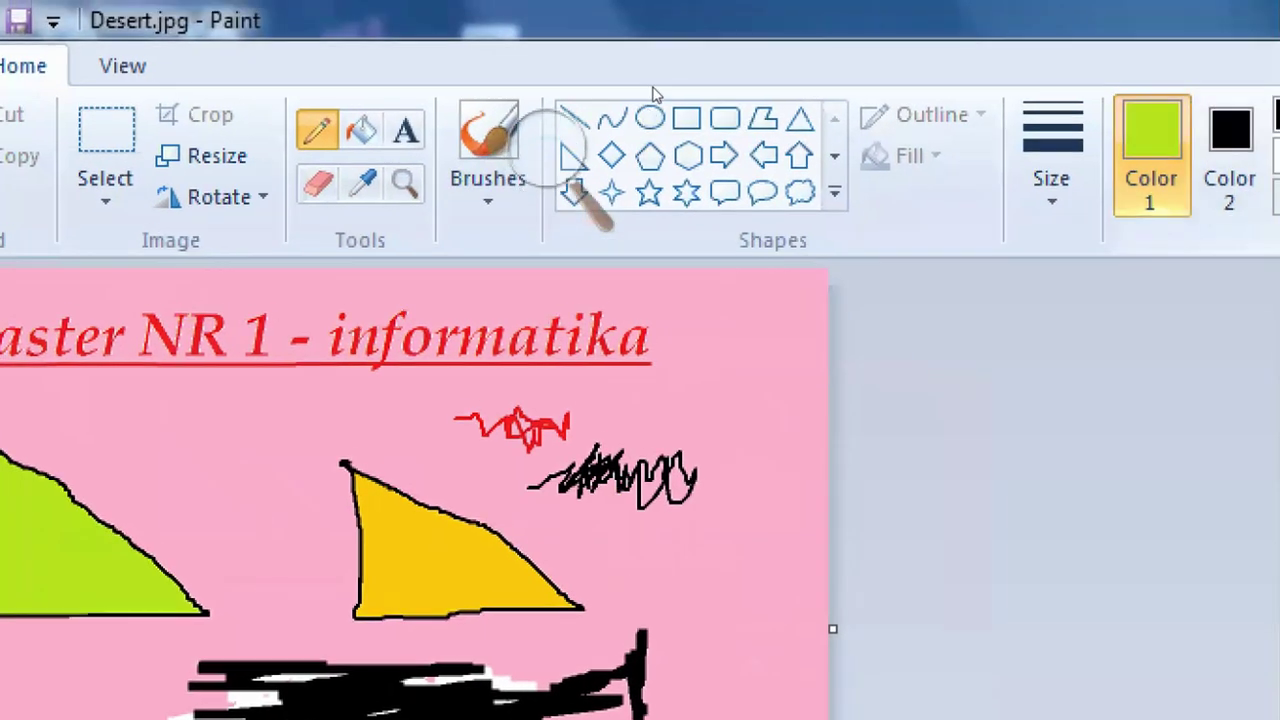
pyautogui.click(361, 130)
pyautogui.click(430, 548)
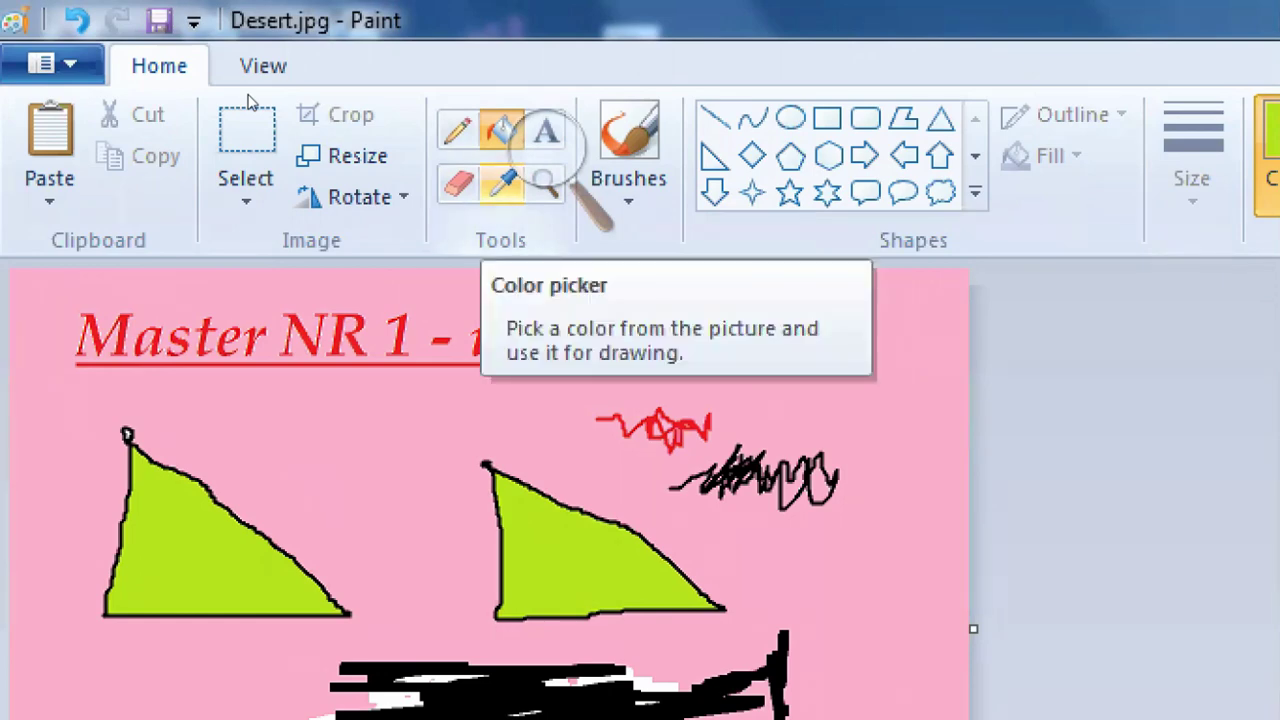
# Return the screen magnification to 100% and examine the title by repeatedly enlarging and reducing the picture with the Magnifier tool.
pyautogui.click(274, 76)
pyautogui.moveTo(299, 61); pyautogui.dragTo(440, 59)
pyautogui.press('super+minus')
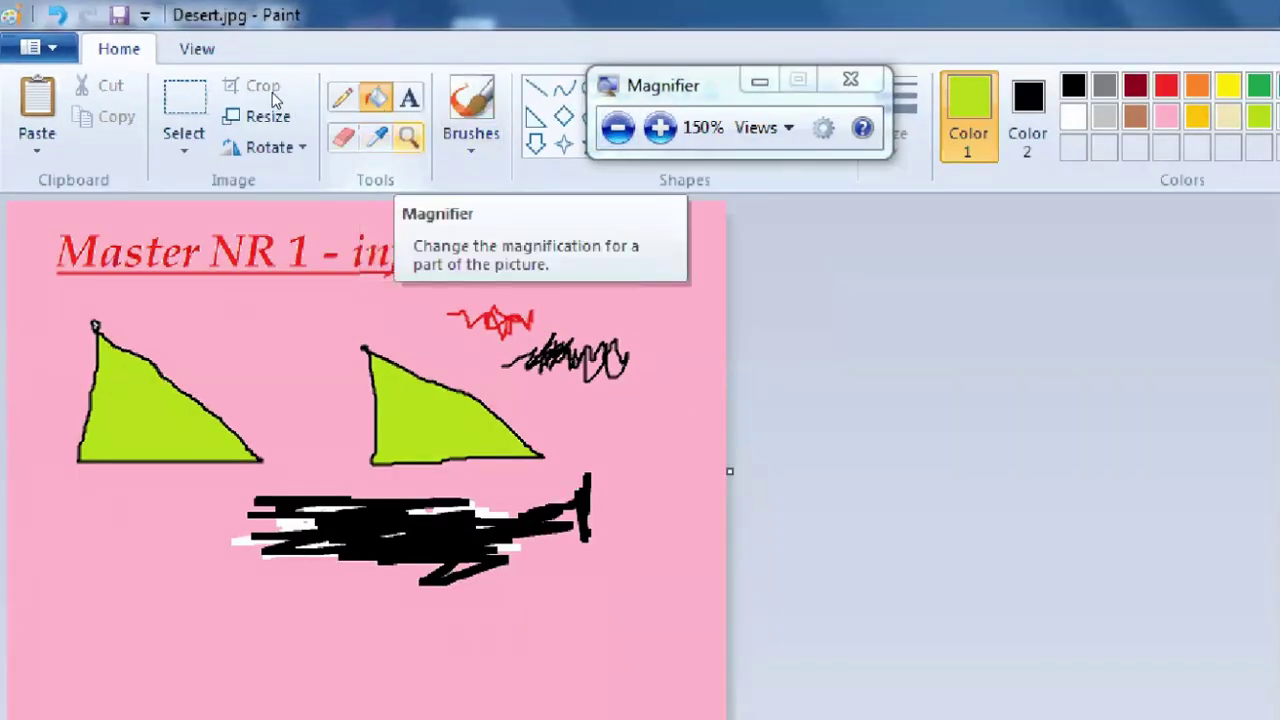
pyautogui.press('super+minus')
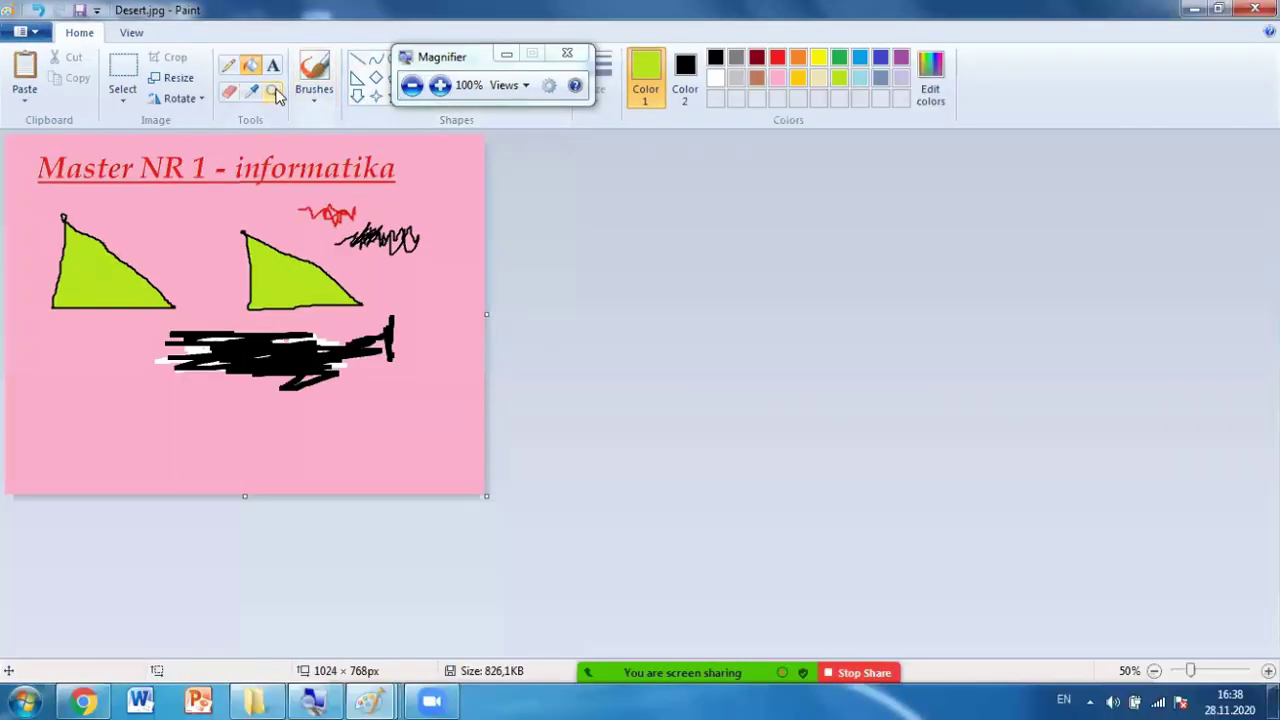
pyautogui.click(273, 92)
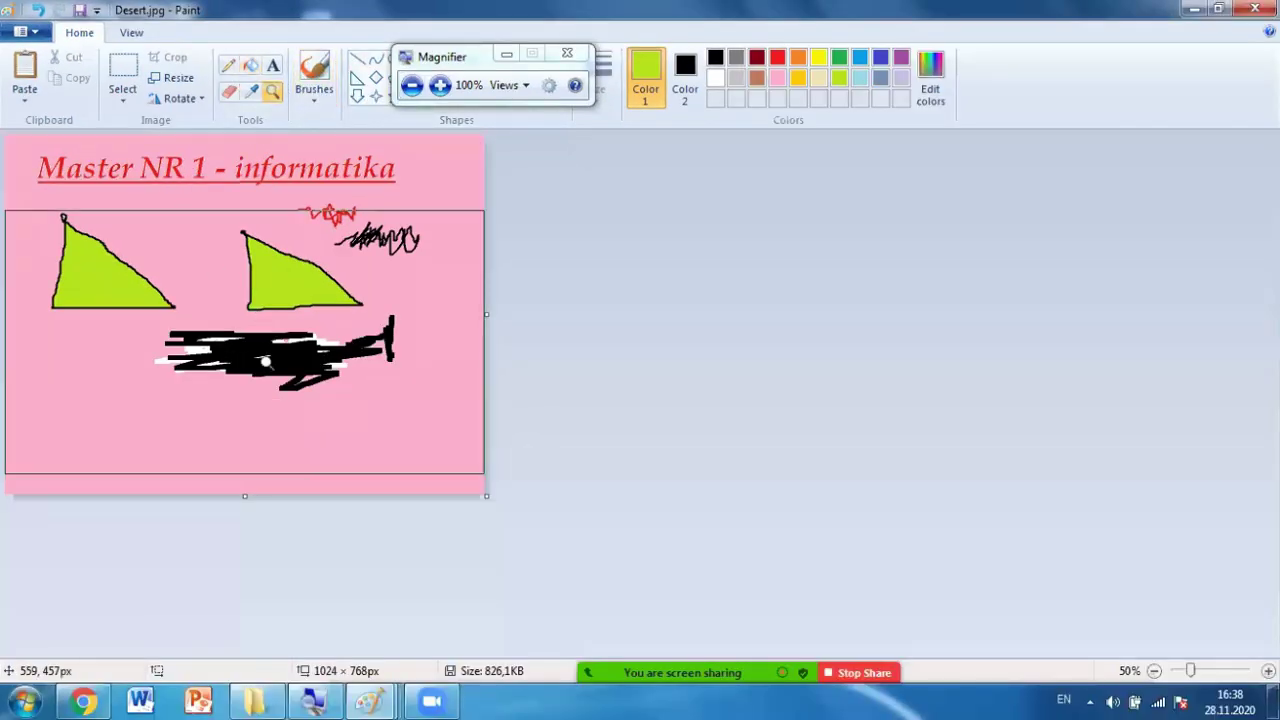
pyautogui.click(203, 277)
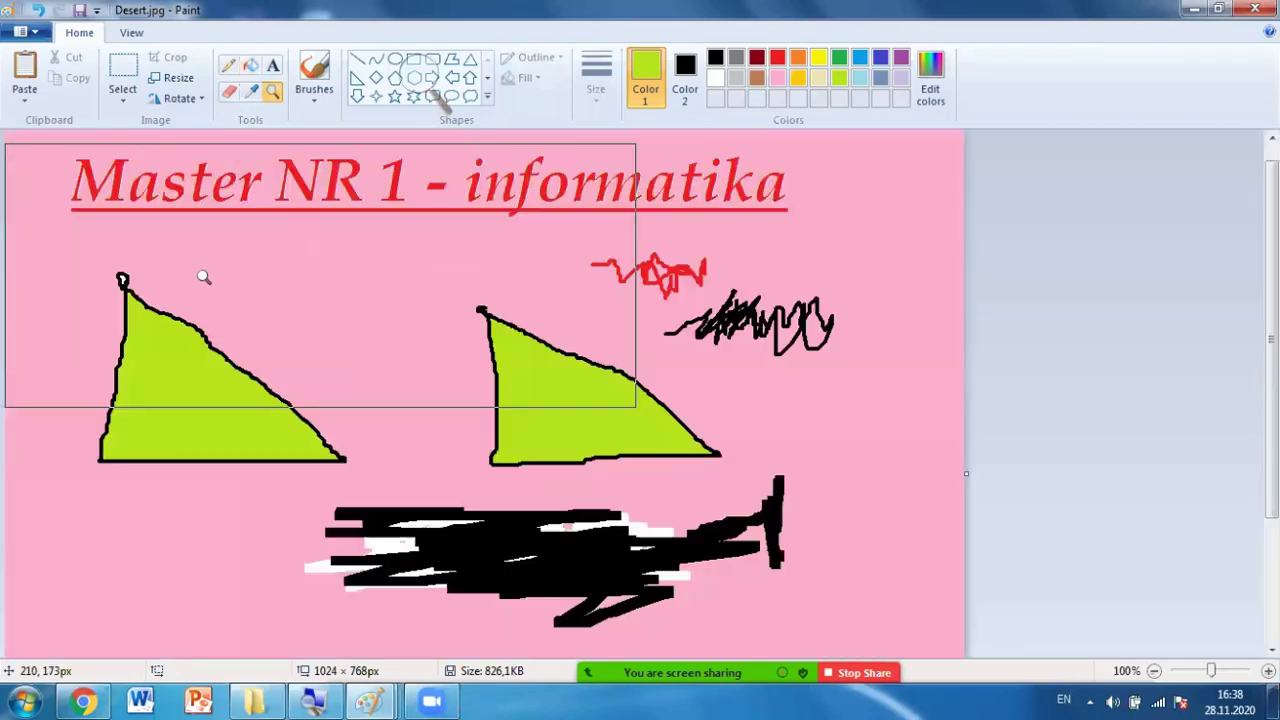
pyautogui.click(203, 277)
pyautogui.click(203, 277)
pyautogui.click(203, 277)
pyautogui.click(203, 277)
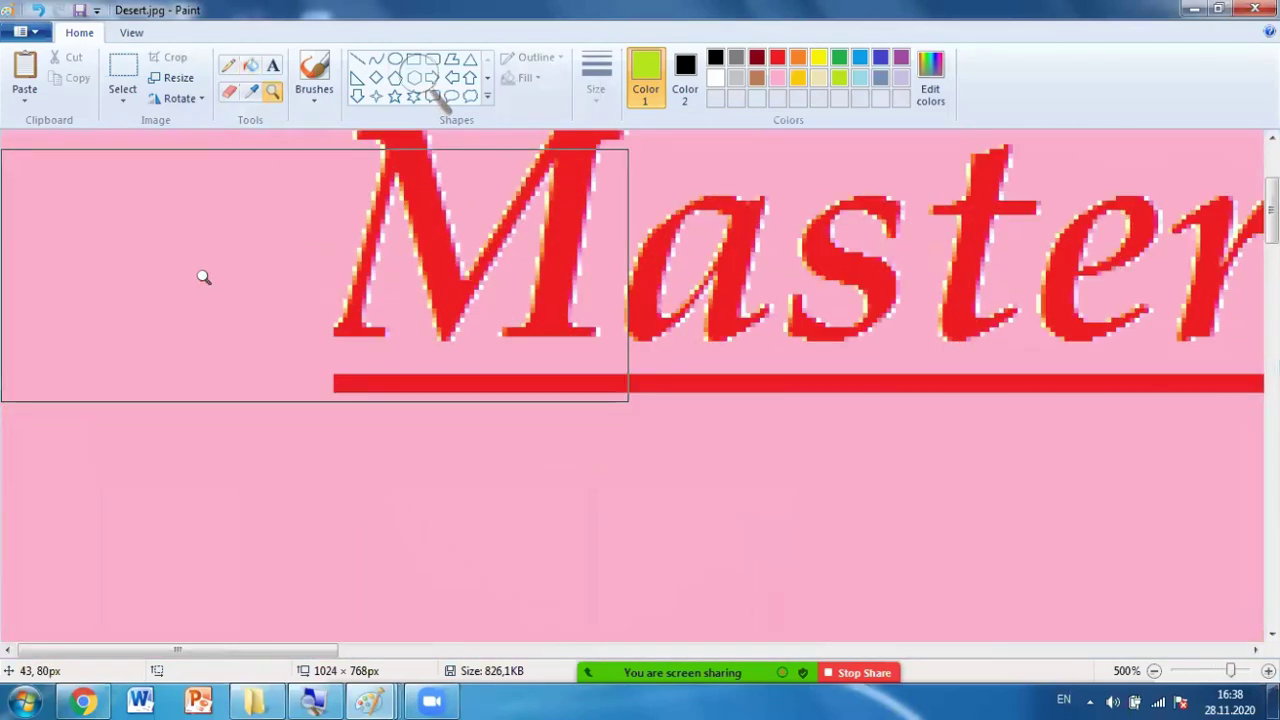
pyautogui.rightClick(203, 277)
pyautogui.rightClick(203, 277)
pyautogui.rightClick(203, 277)
pyautogui.rightClick(203, 277)
pyautogui.rightClick(203, 277)
pyautogui.click(203, 277)
pyautogui.click(203, 277)
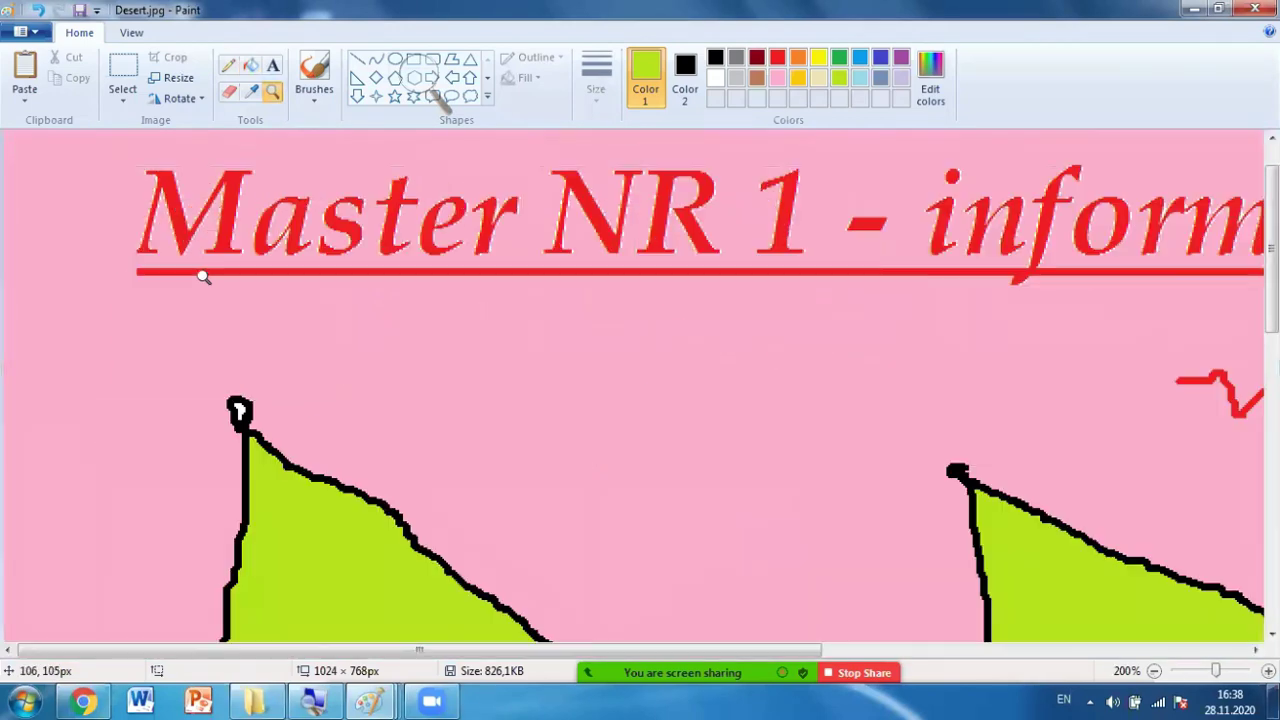
pyautogui.click(203, 277)
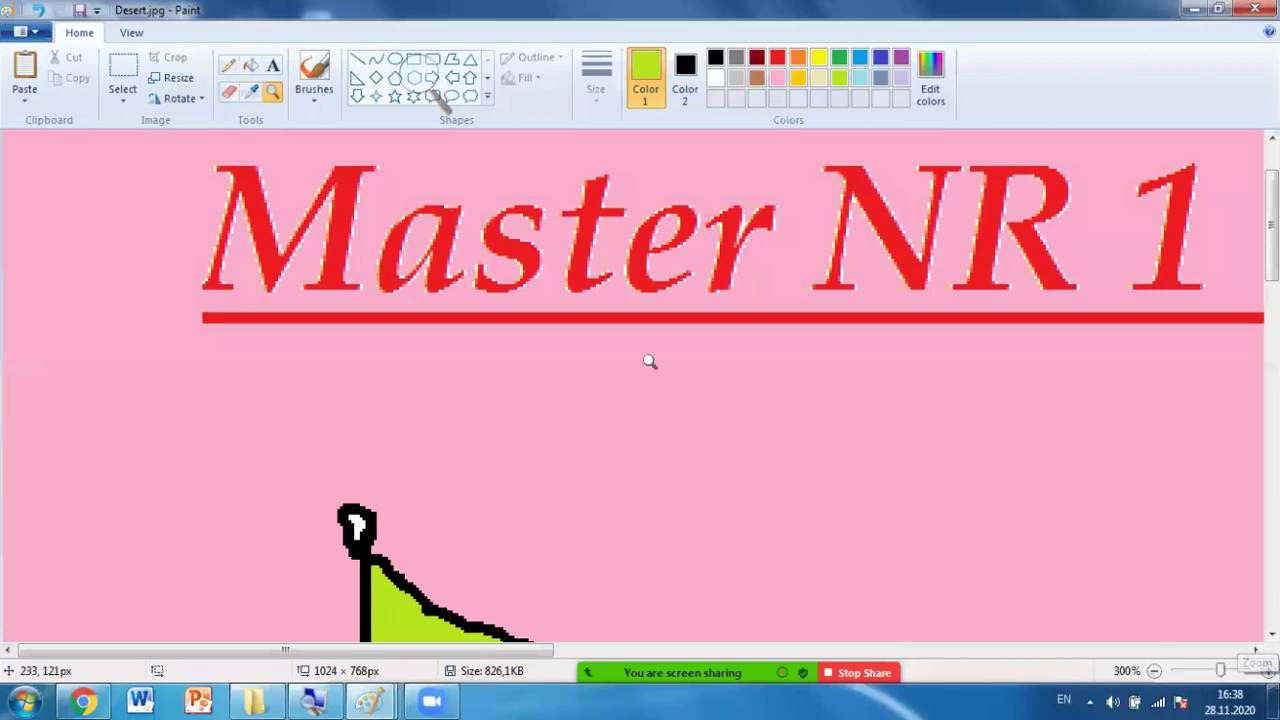
pyautogui.click(481, 274)
pyautogui.click(485, 279)
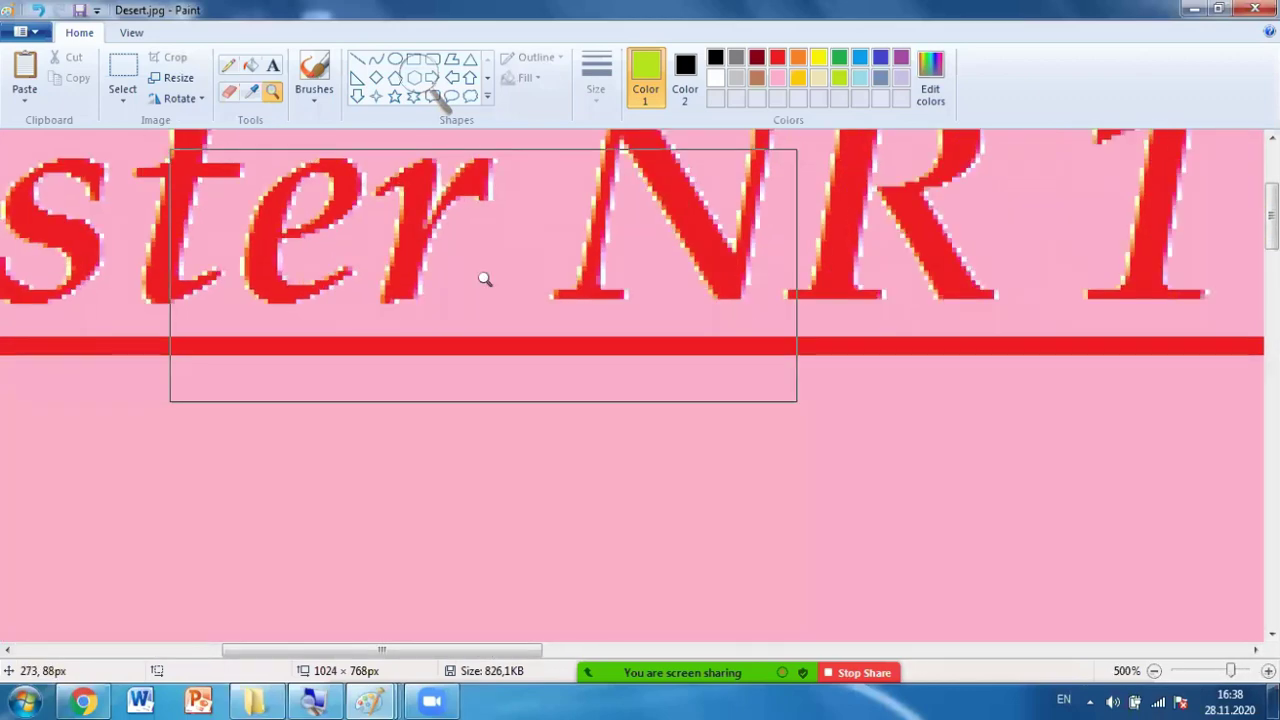
pyautogui.rightClick(485, 279)
pyautogui.rightClick(485, 279)
pyautogui.rightClick(485, 279)
pyautogui.rightClick(485, 279)
pyautogui.rightClick(485, 279)
pyautogui.click(354, 246)
pyautogui.click(354, 246)
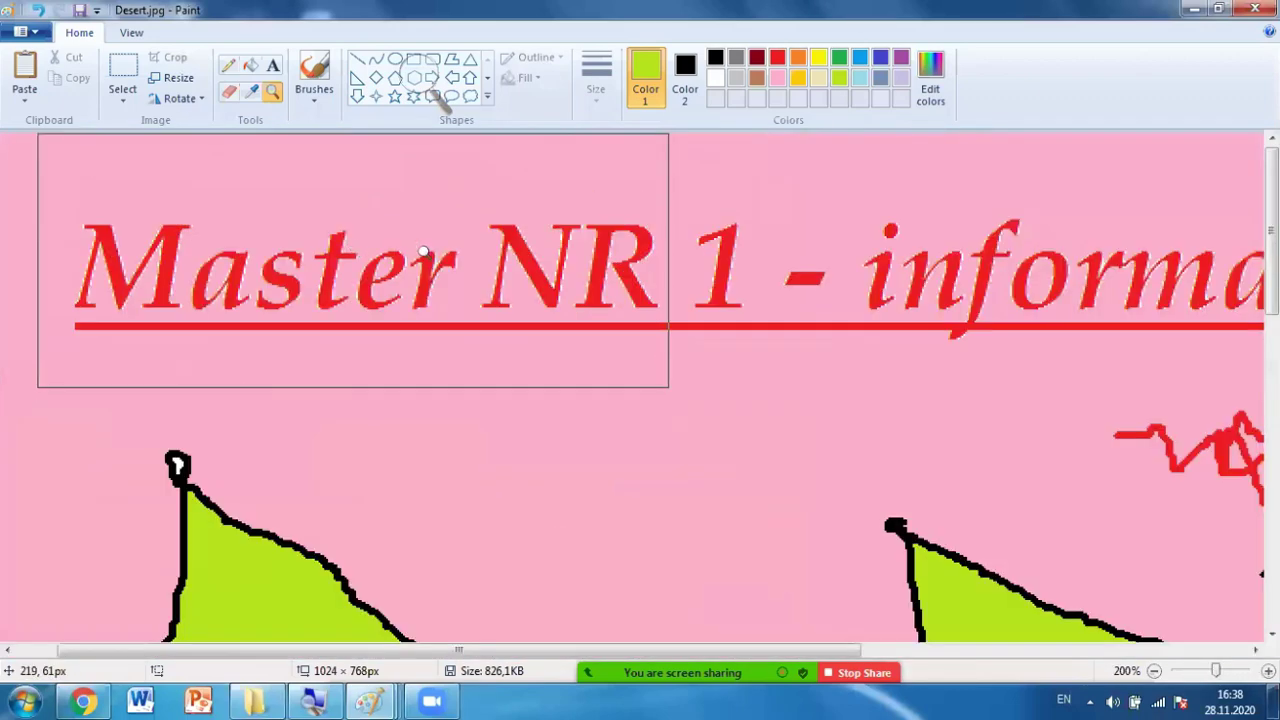
# View the picture at 800% and at 12.5% zoom, and set the picture zoom to 50%.
pyautogui.click(434, 94)
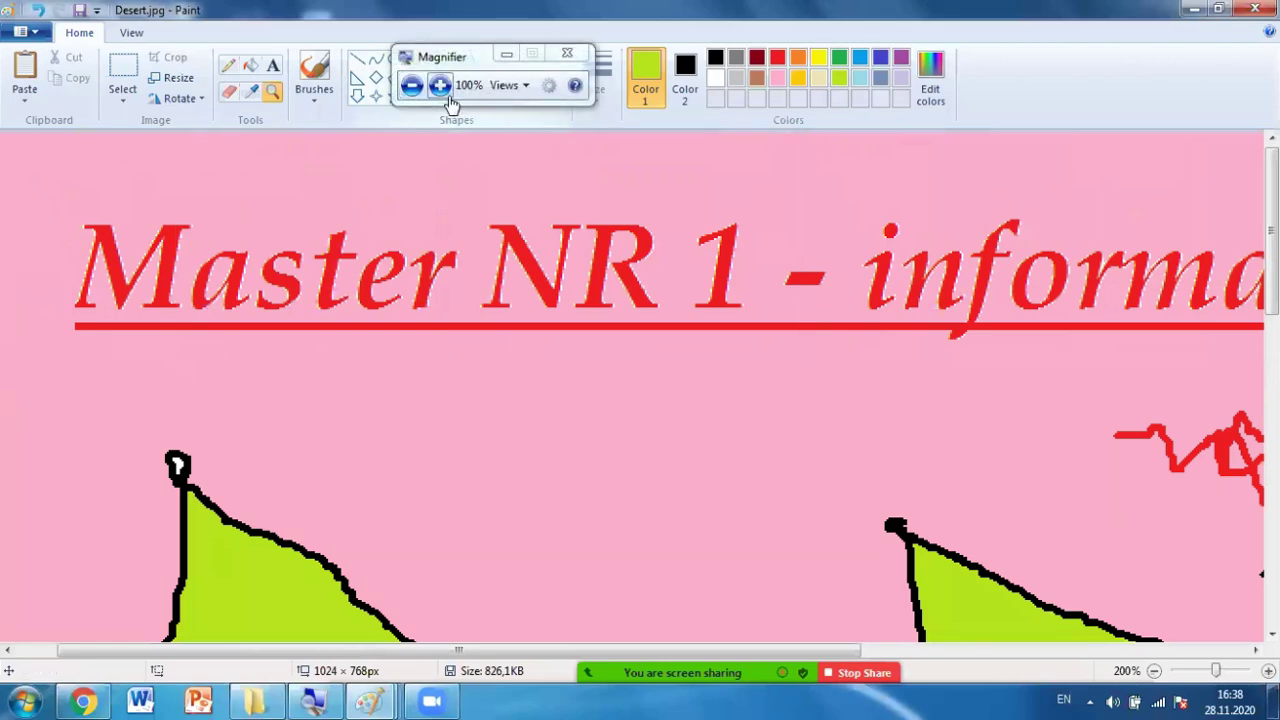
pyautogui.click(440, 86)
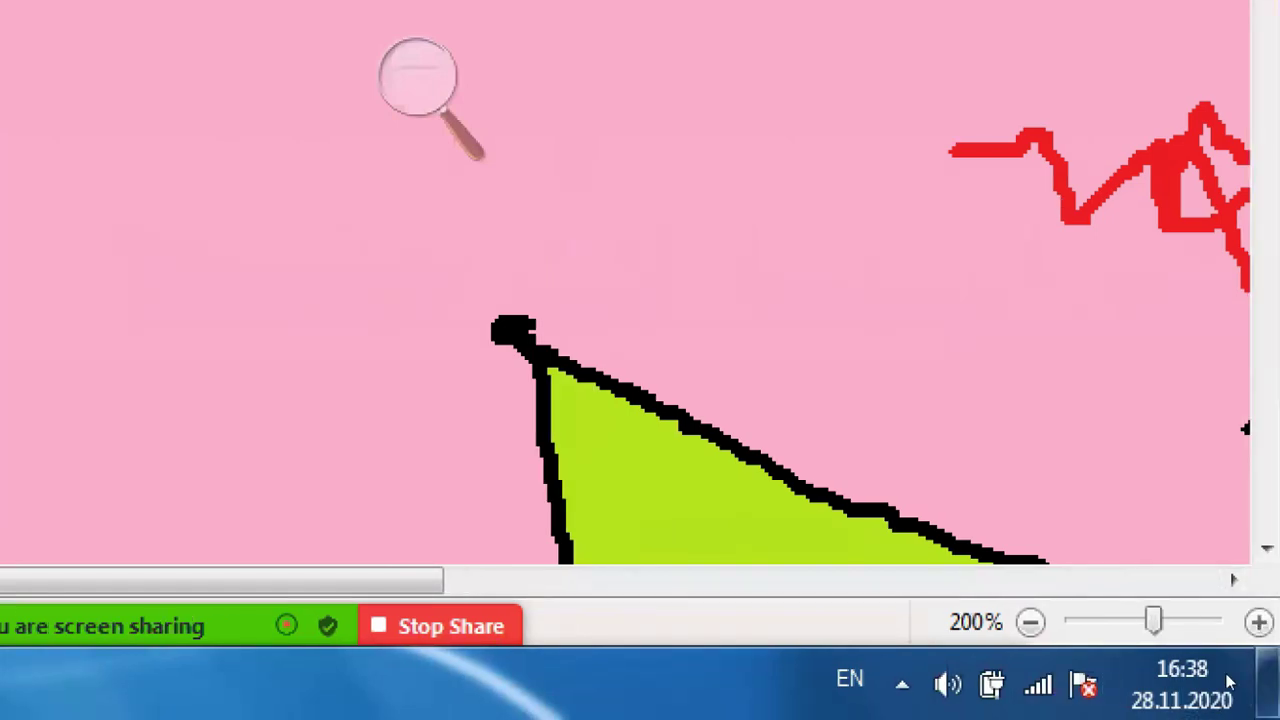
pyautogui.moveTo(1216, 673); pyautogui.dragTo(1229, 673)
pyautogui.hotkey('ctrl', 'pageup')
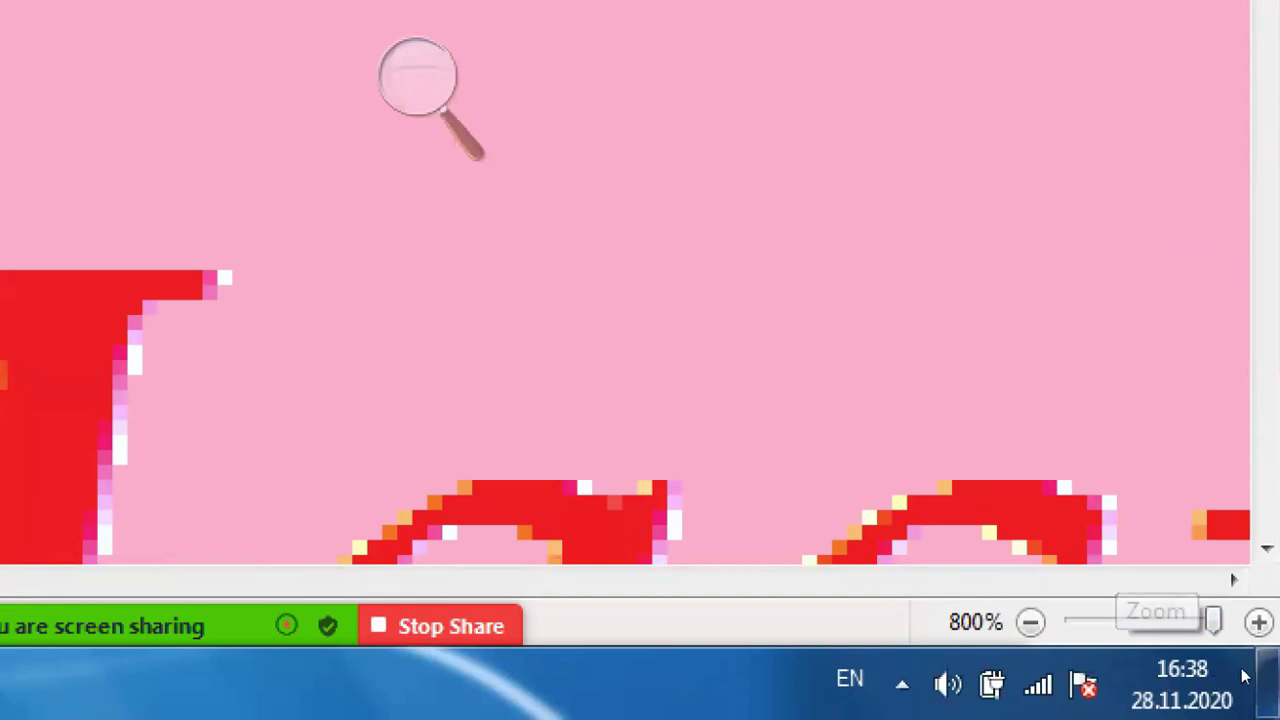
pyautogui.hotkey('ctrl', 'pagedown')
pyautogui.hotkey('ctrl', 'pagedown')
pyautogui.hotkey('ctrl', 'pagedown')
pyautogui.hotkey('ctrl', 'pagedown')
pyautogui.hotkey('ctrl', 'pagedown')
pyautogui.hotkey('ctrl', 'pagedown')
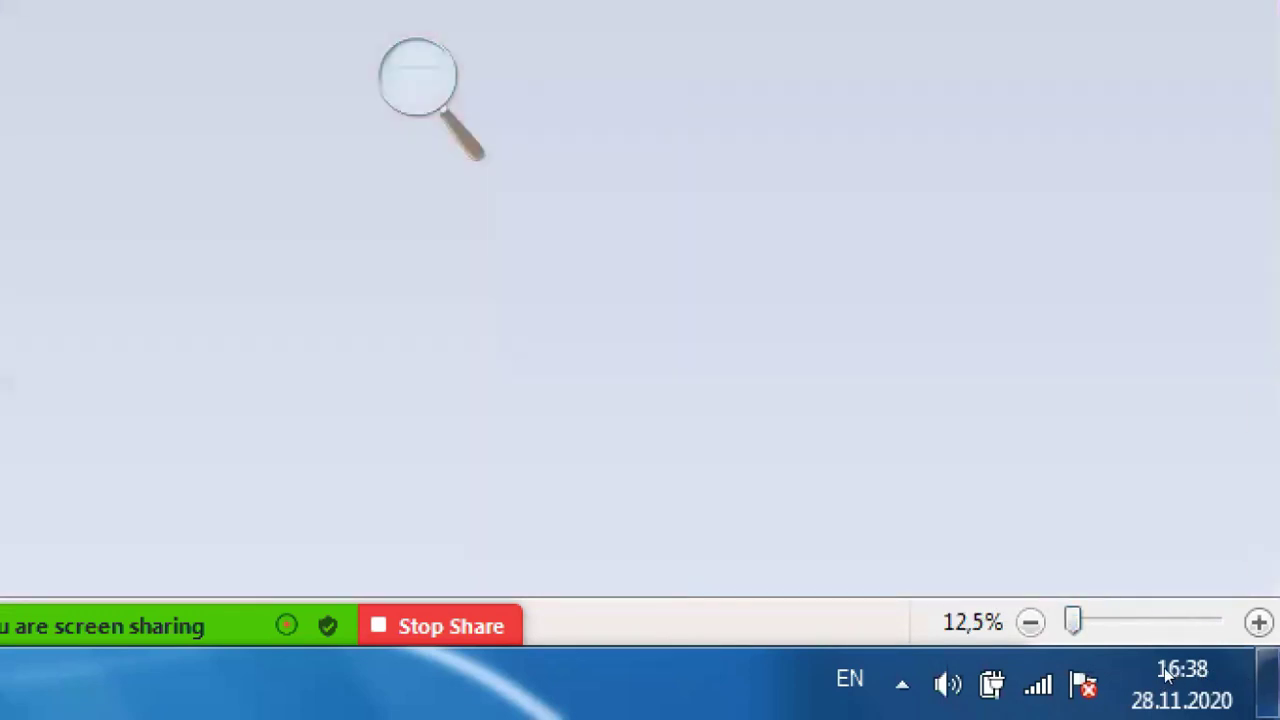
pyautogui.click(856, 416)
pyautogui.click(846, 416)
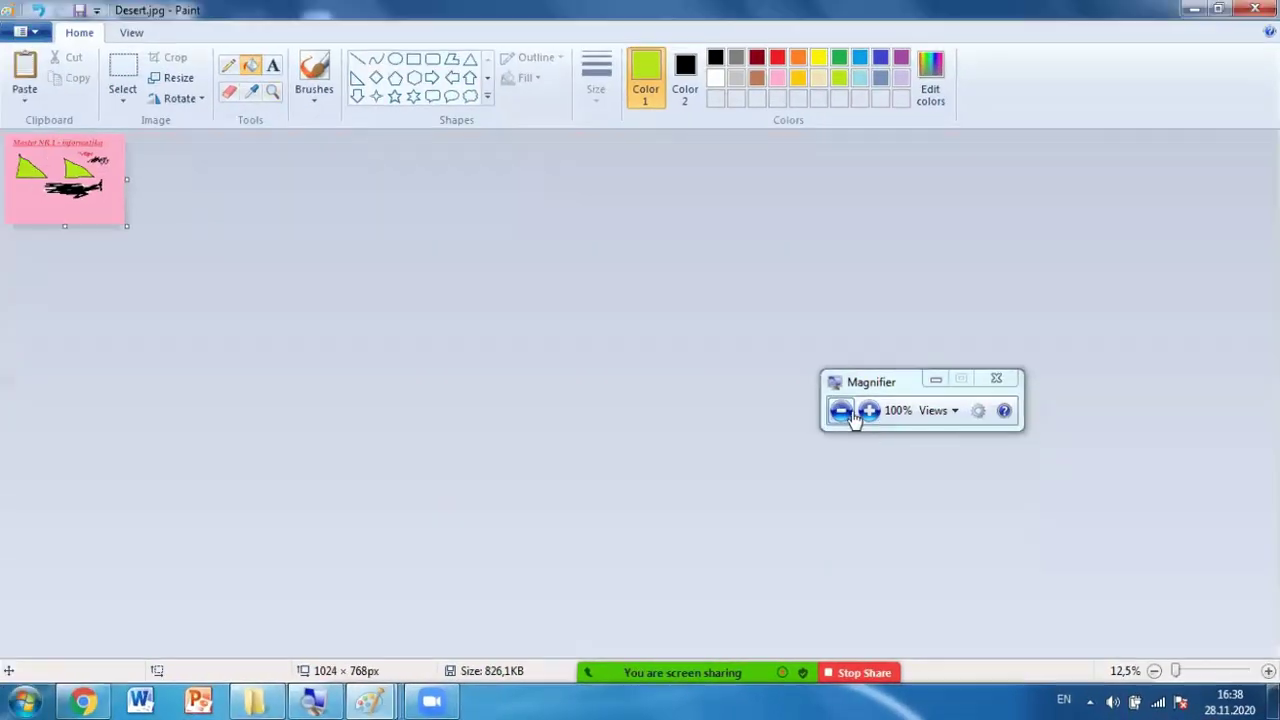
pyautogui.click(1191, 674)
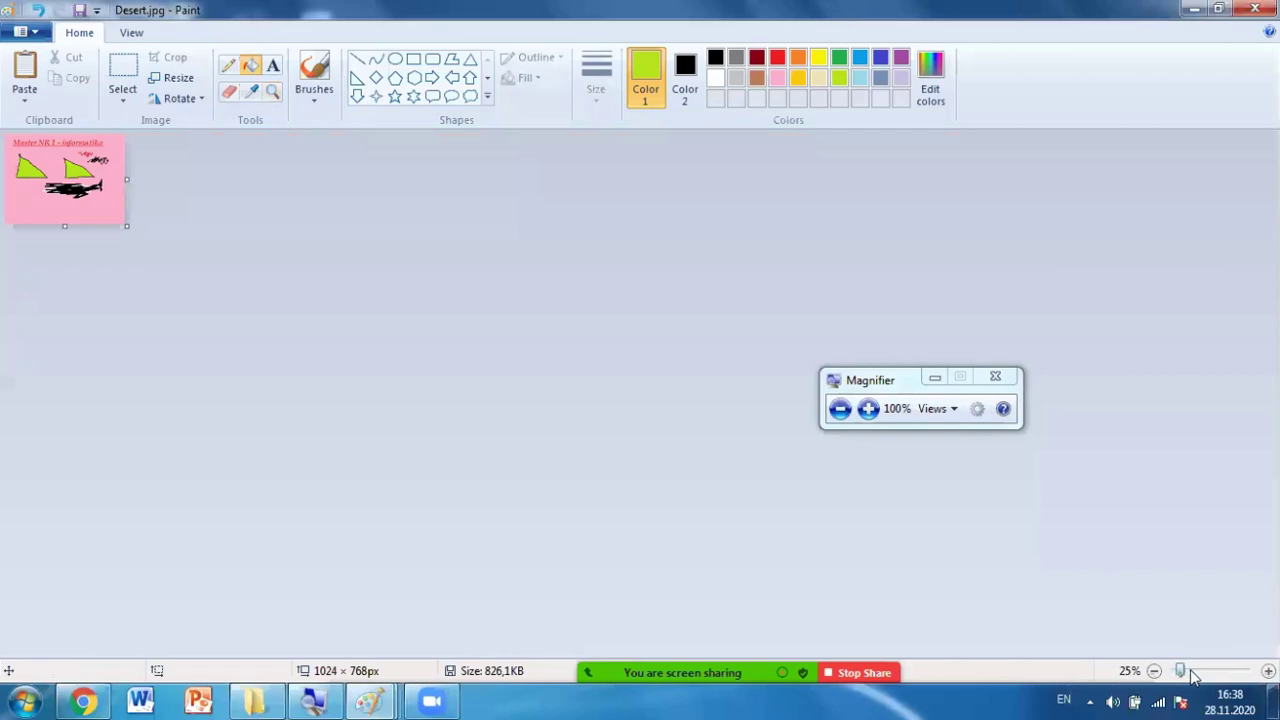
pyautogui.moveTo(1191, 674)
pyautogui.mouseDown()
pyautogui.moveTo(1245, 671)
pyautogui.moveTo(1190, 673)
pyautogui.mouseUp()
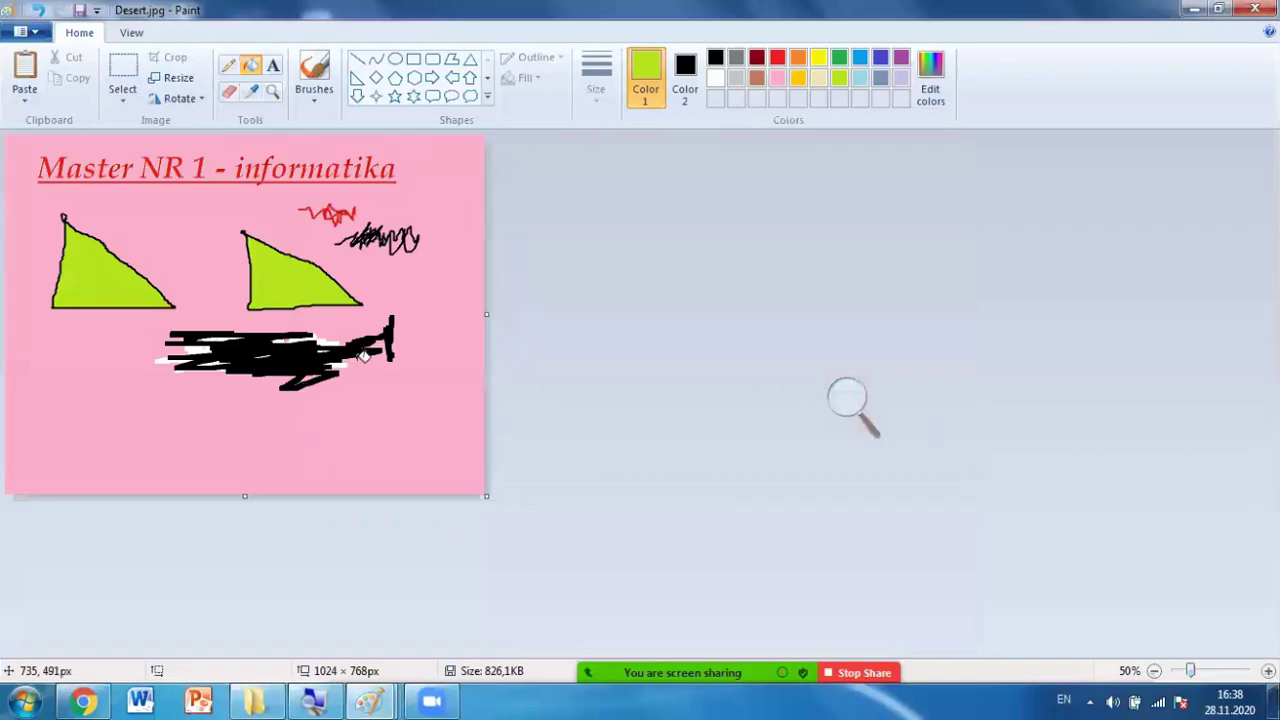
# Select the whole picture and delete its contents, keeping Color 1 as the active colour.
pyautogui.hotkey('ctrl', 'a')
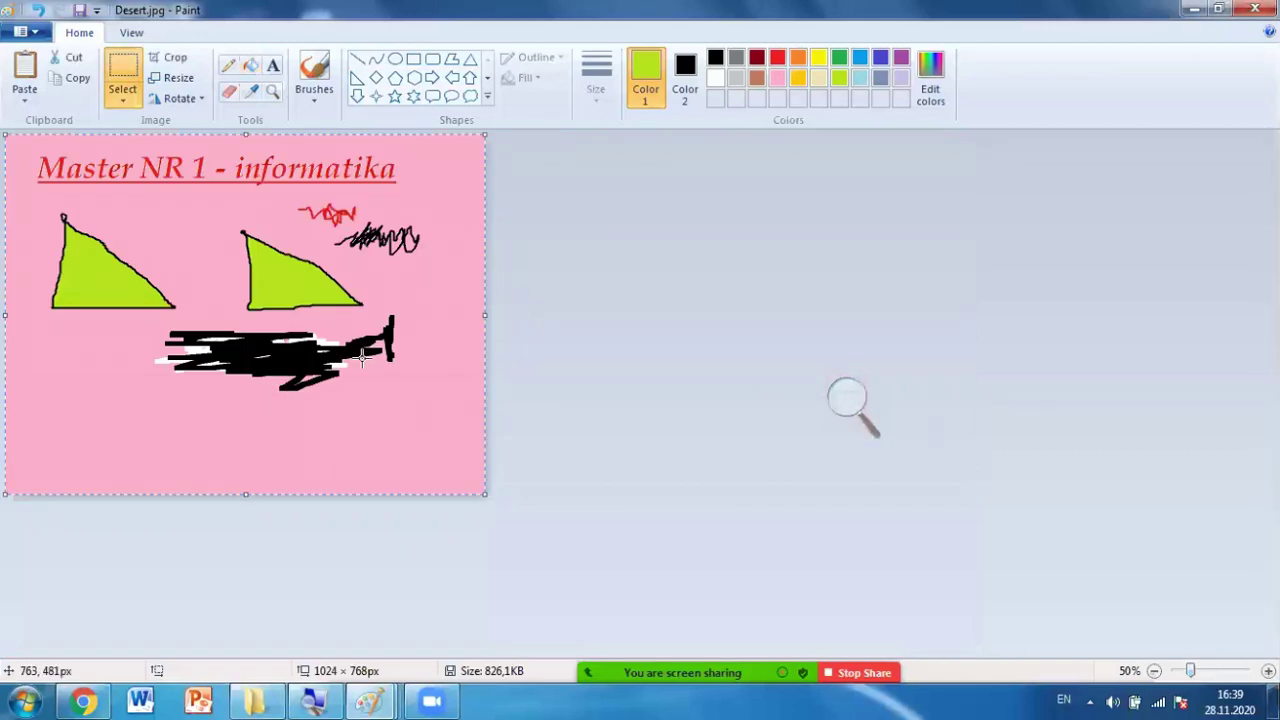
pyautogui.press('Delete')
pyautogui.click(685, 82)
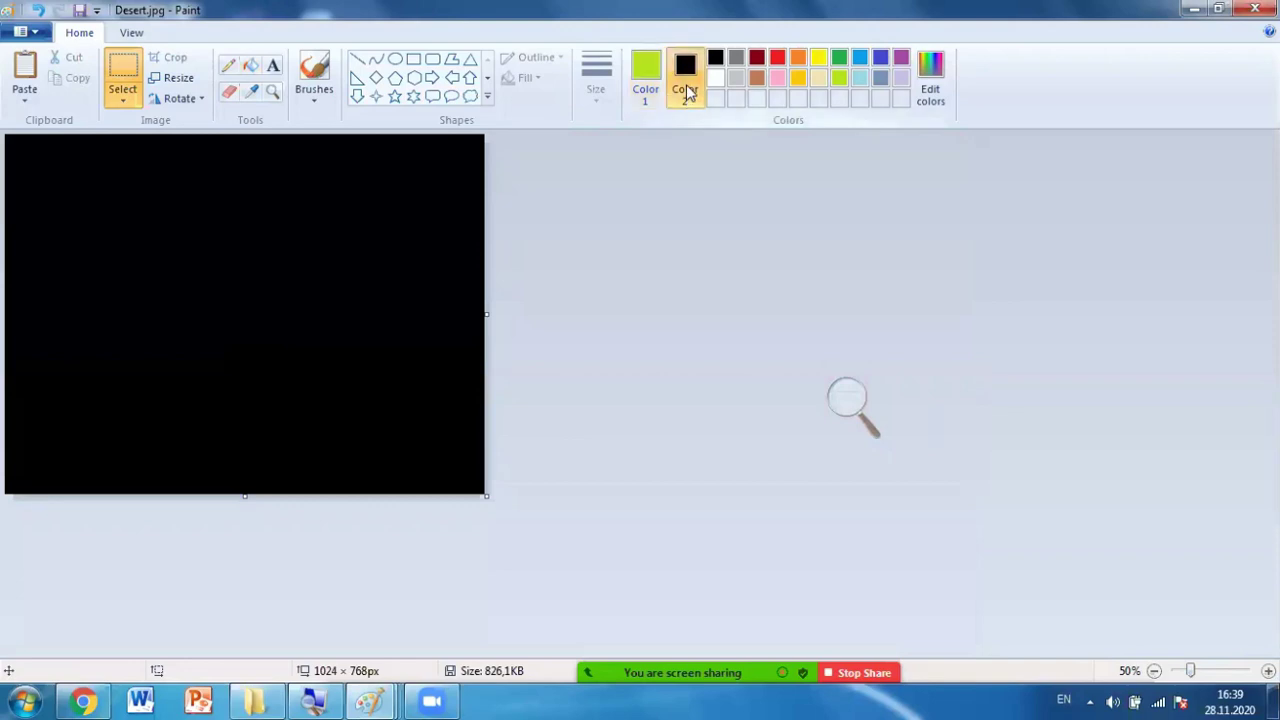
pyautogui.click(645, 75)
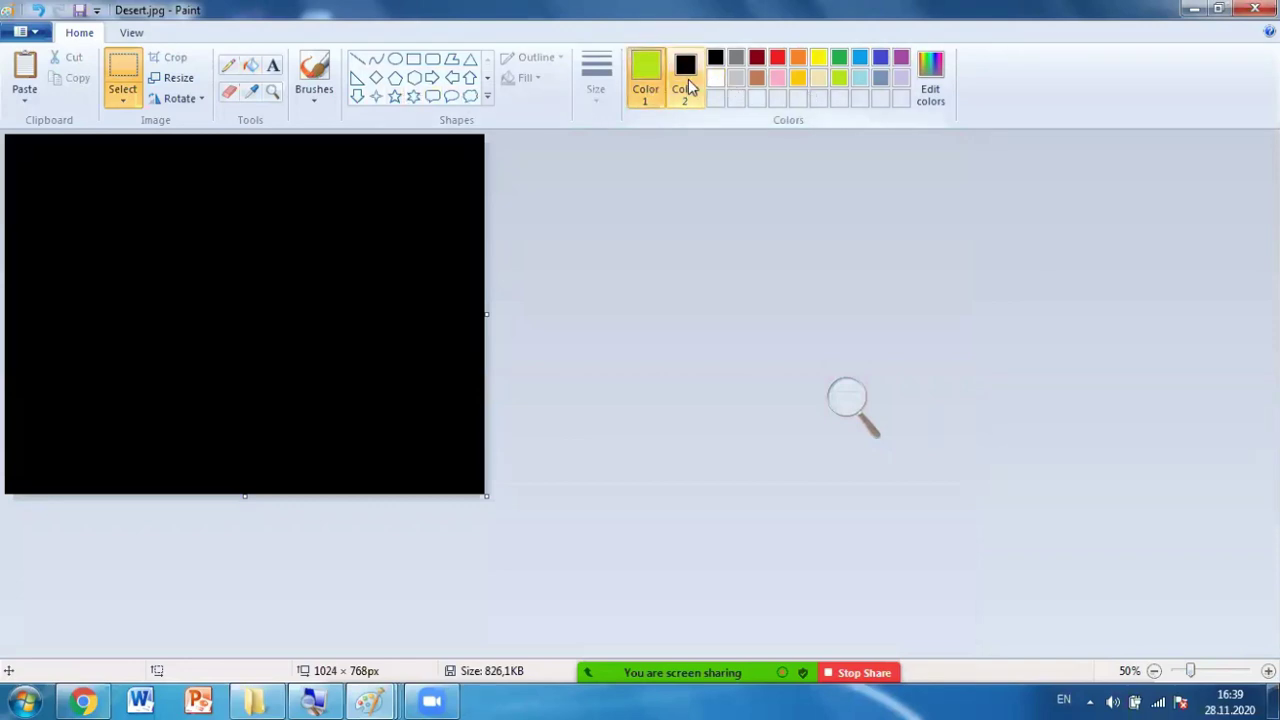
# Fill the whole black canvas with white and set Color 2 to white.
pyautogui.click(715, 78)
pyautogui.click(250, 65)
pyautogui.click(234, 157)
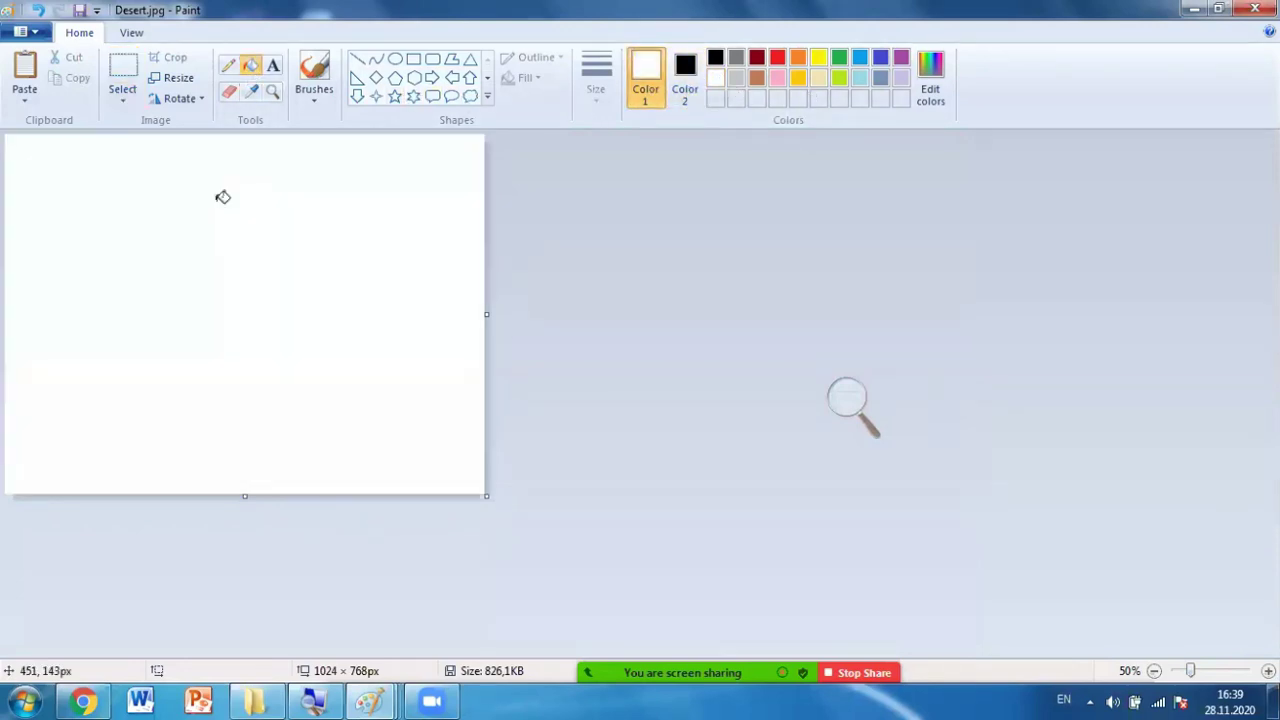
pyautogui.click(685, 82)
pyautogui.click(715, 78)
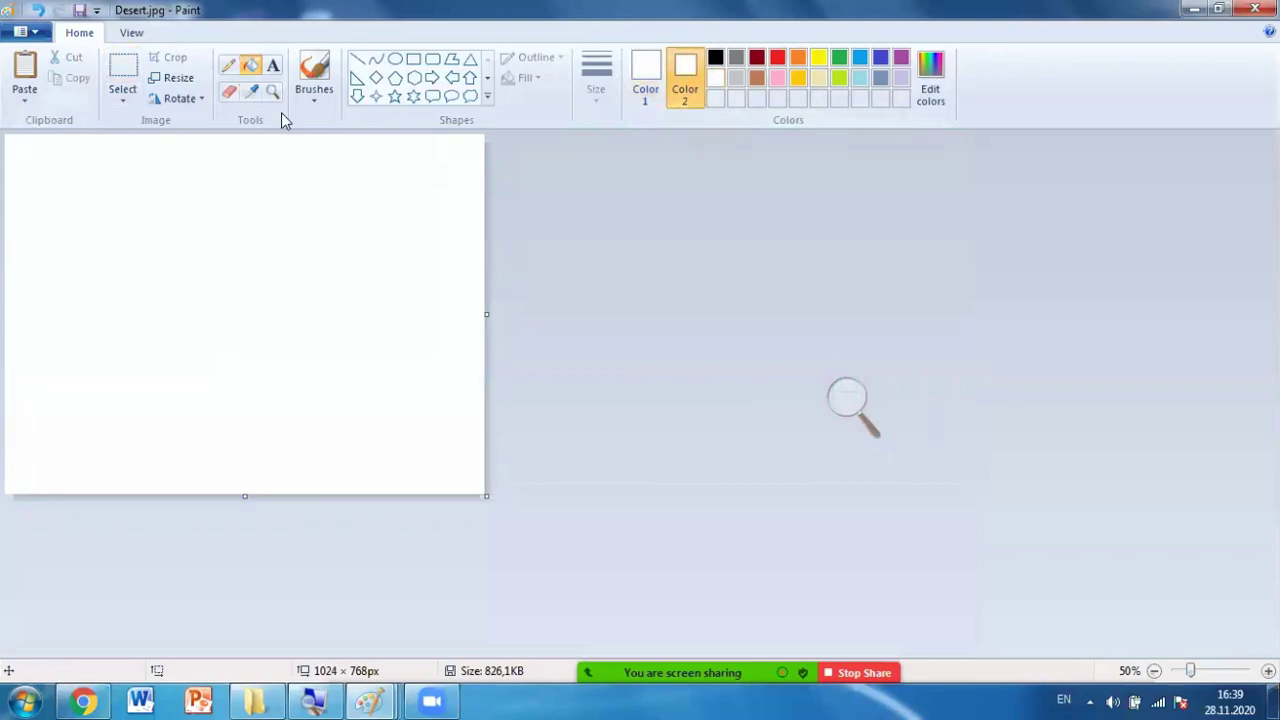
# Set Color 2 to green and widen the canvas beyond its right edge.
pyautogui.click(849, 398)
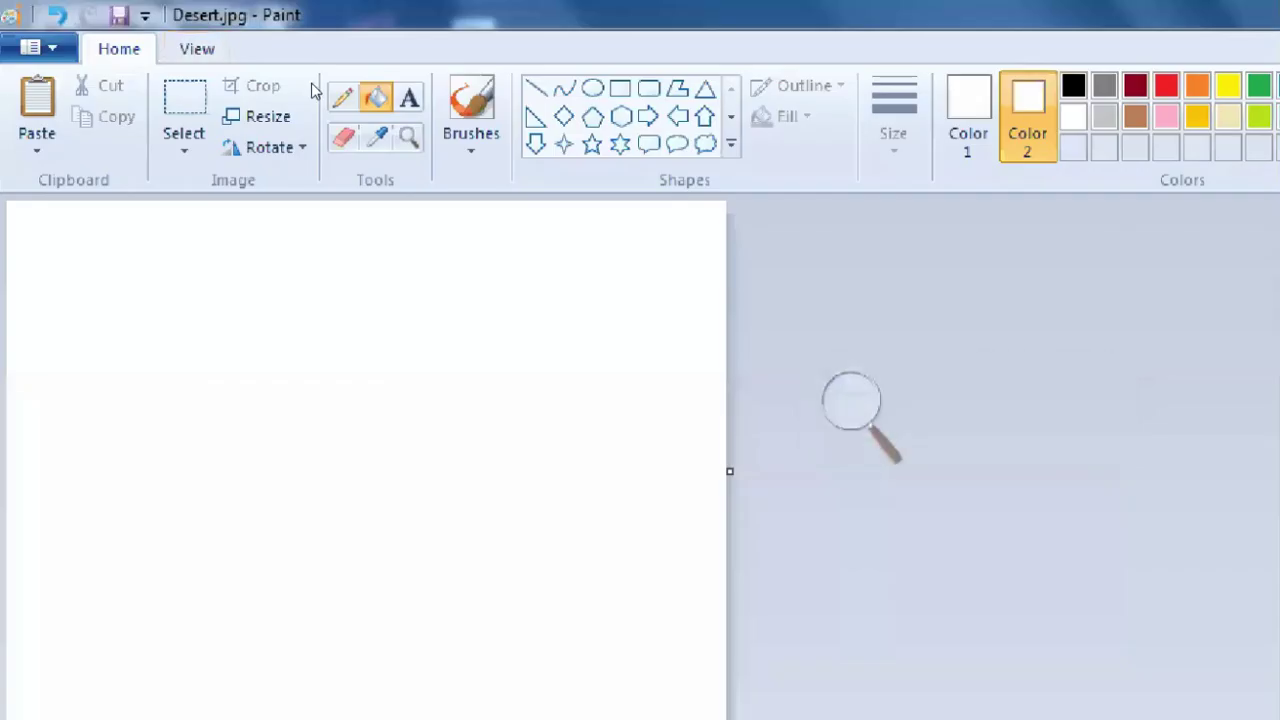
pyautogui.click(472, 146)
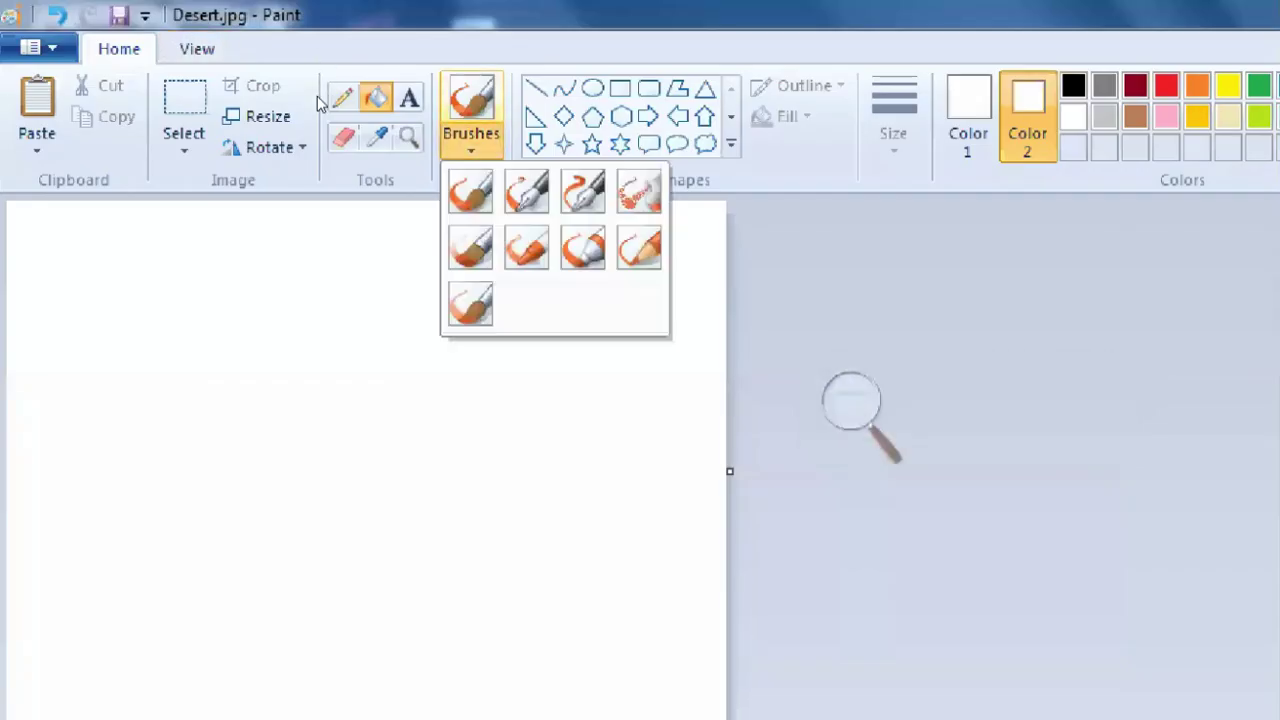
pyautogui.press('Escape')
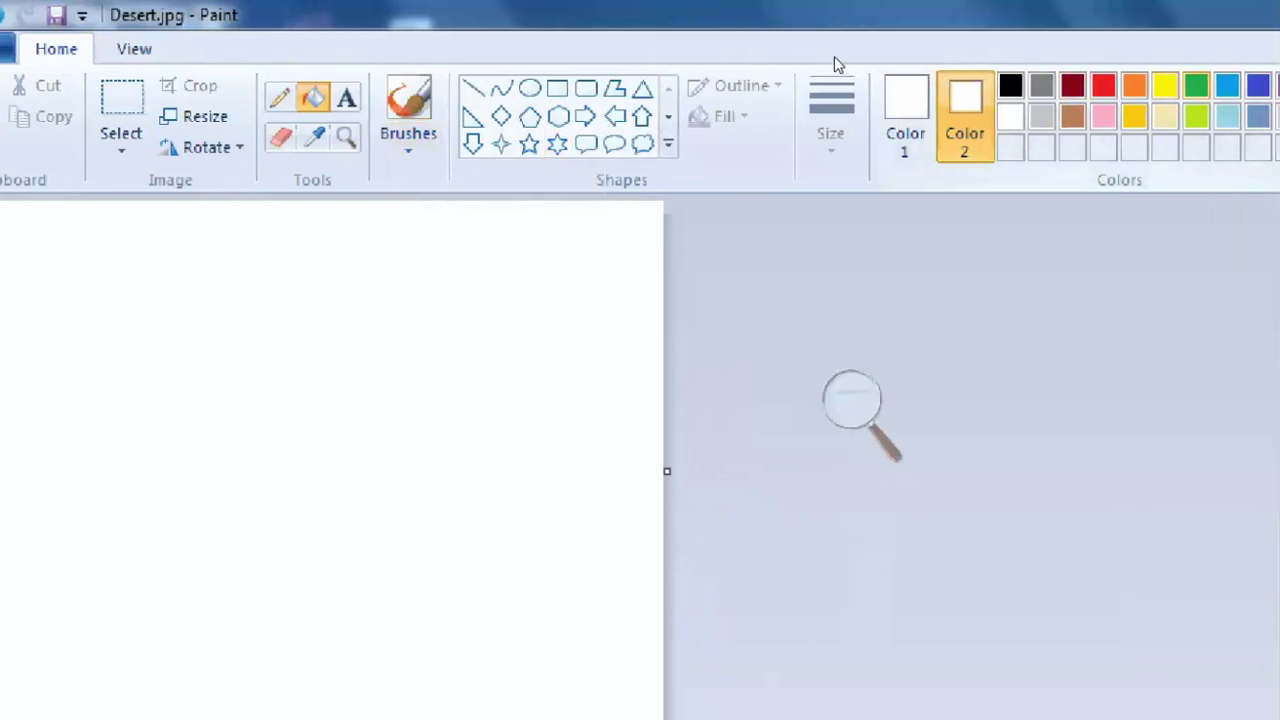
pyautogui.click(1196, 86)
pyautogui.click(408, 143)
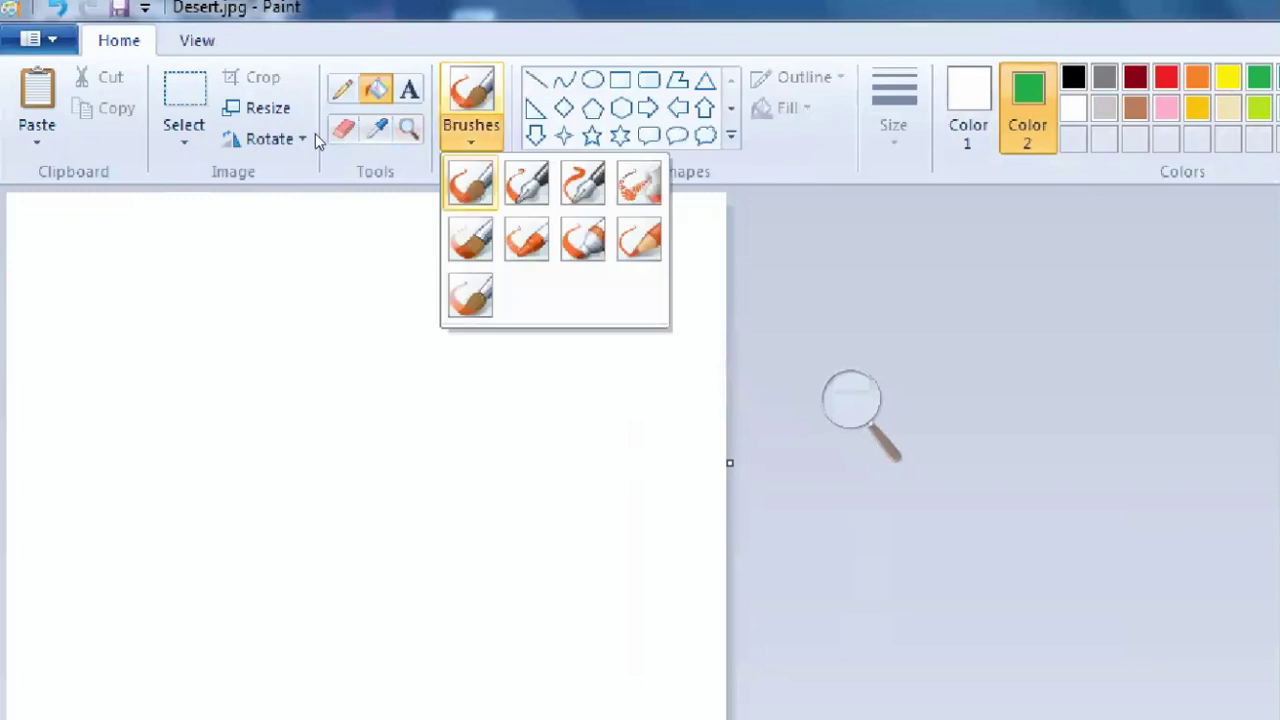
pyautogui.press('Escape')
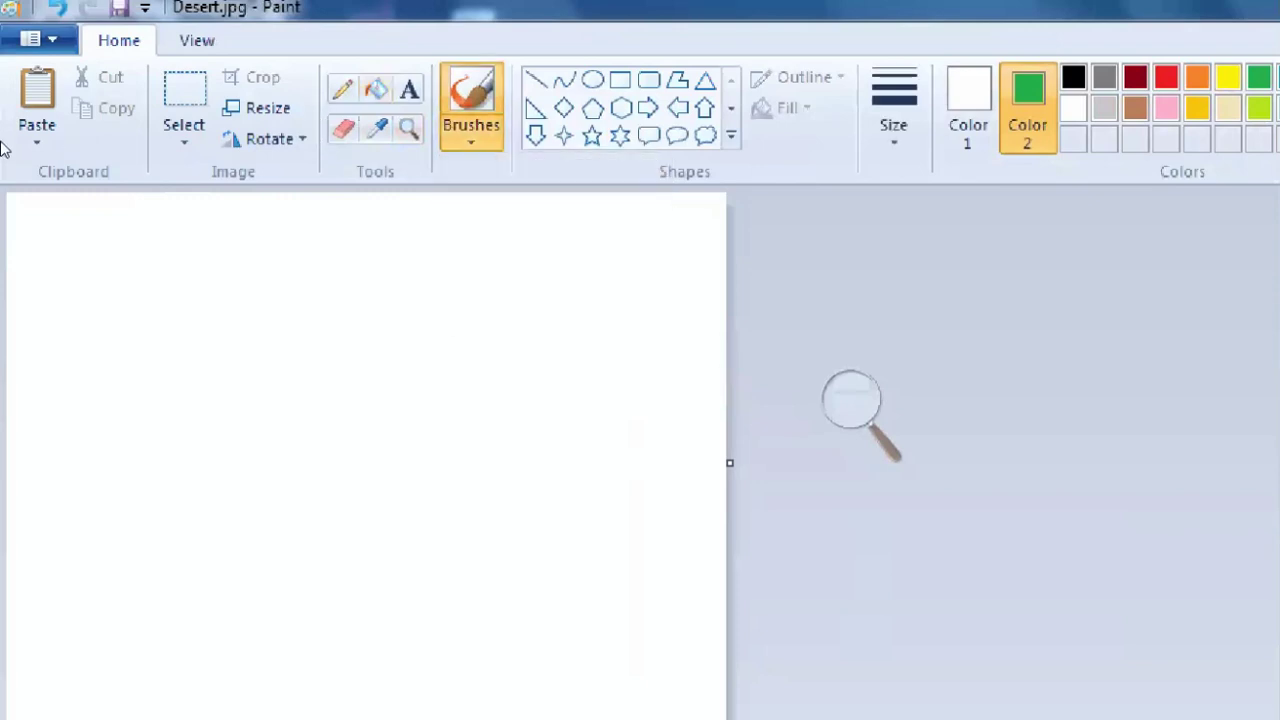
pyautogui.moveTo(484, 315); pyautogui.dragTo(885, 307)
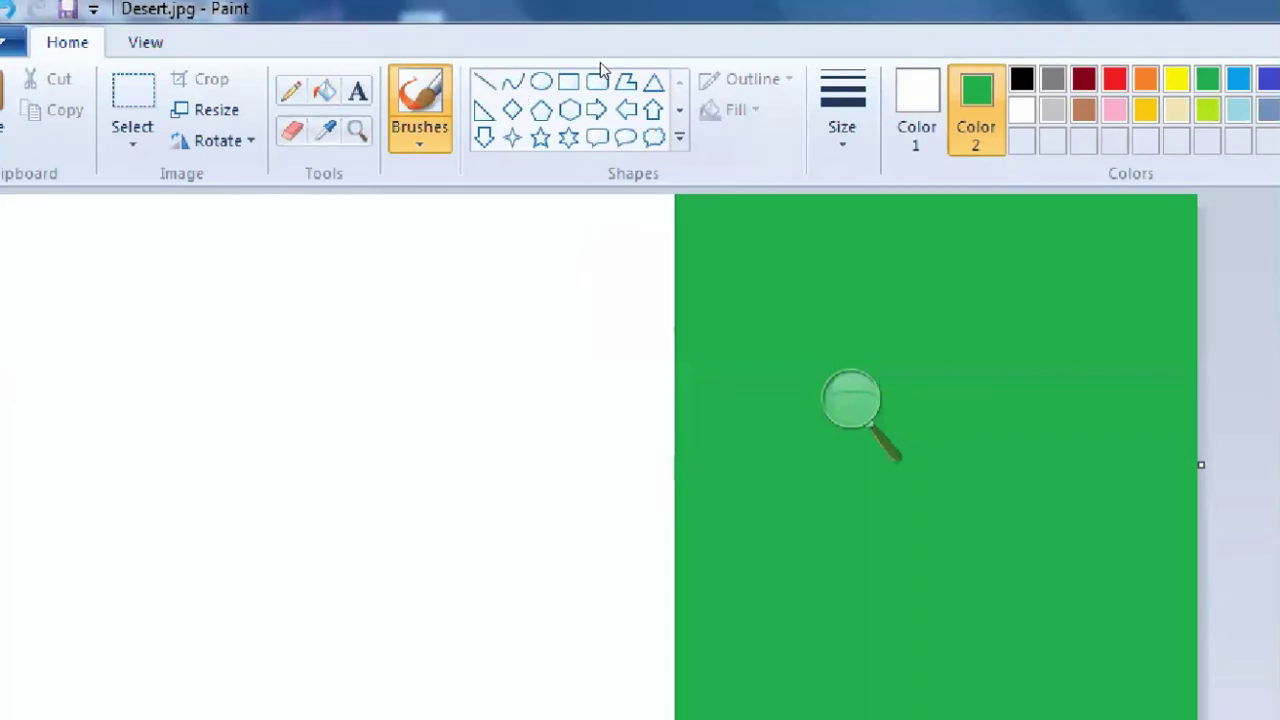
# Fill the white part of the canvas with green, and refill the entire canvas with white using Color 1.
pyautogui.click(324, 91)
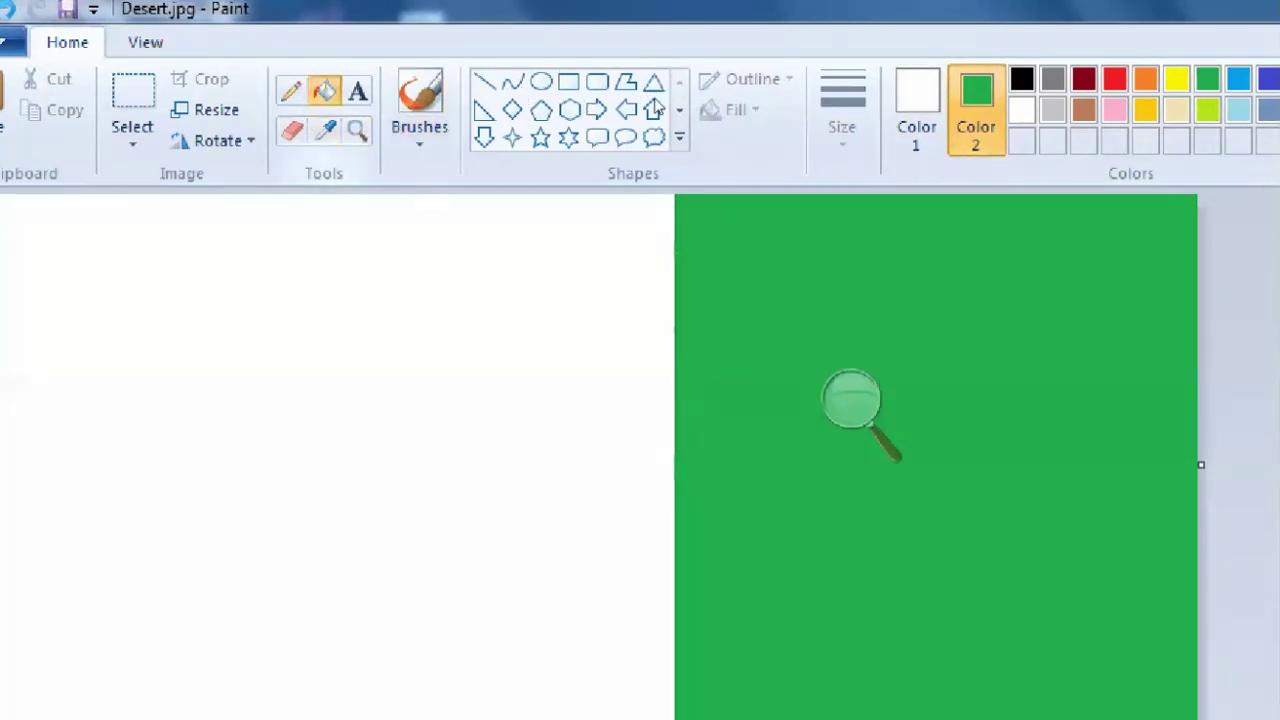
pyautogui.click(917, 108)
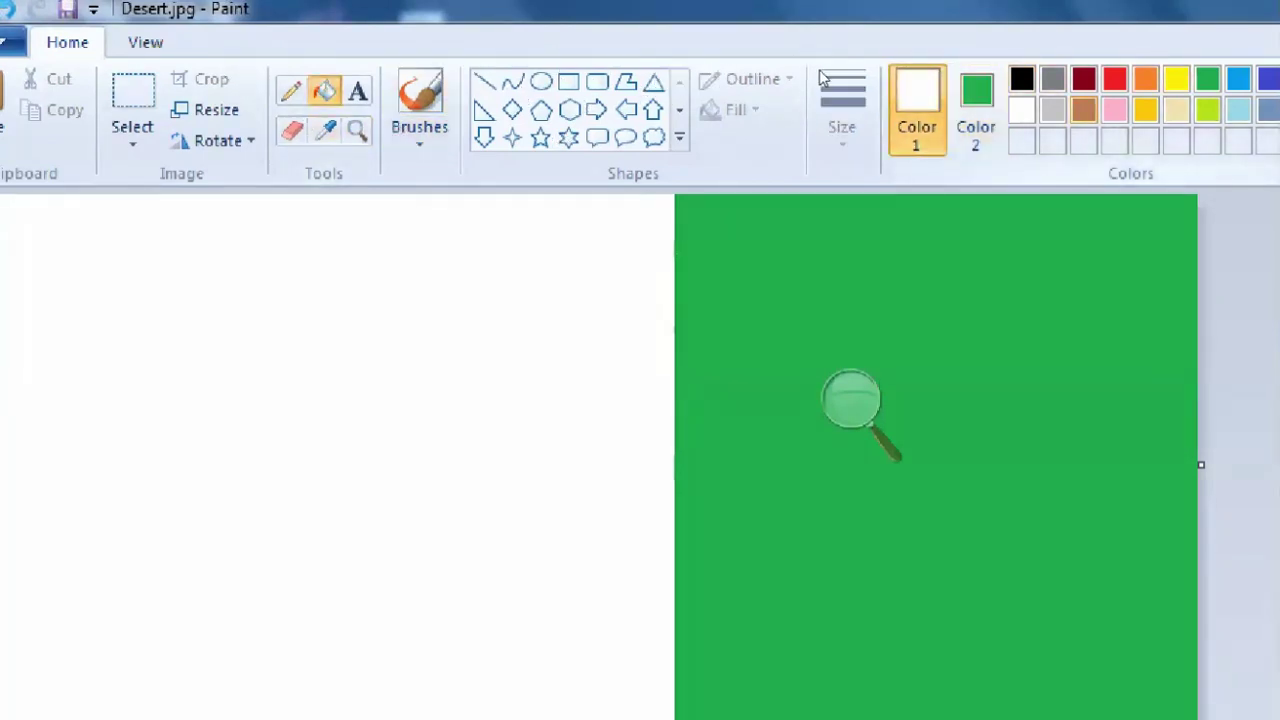
pyautogui.click(1207, 78)
pyautogui.click(235, 206)
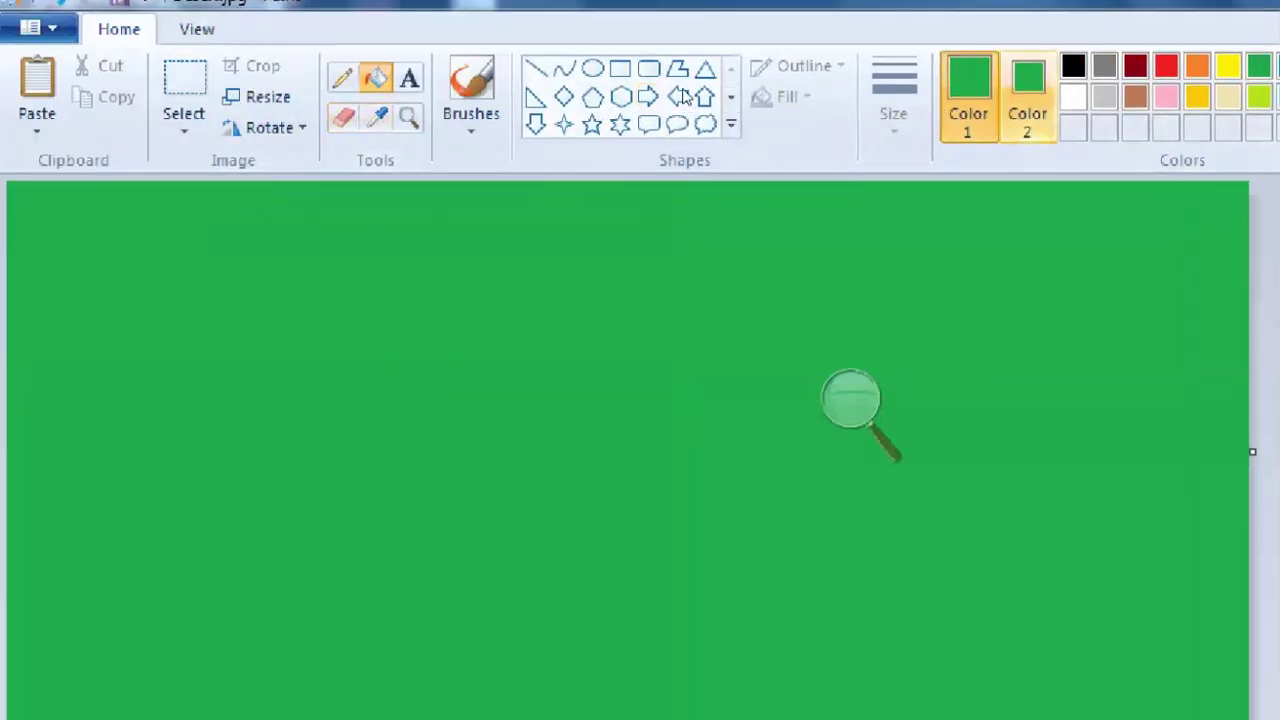
pyautogui.click(1073, 96)
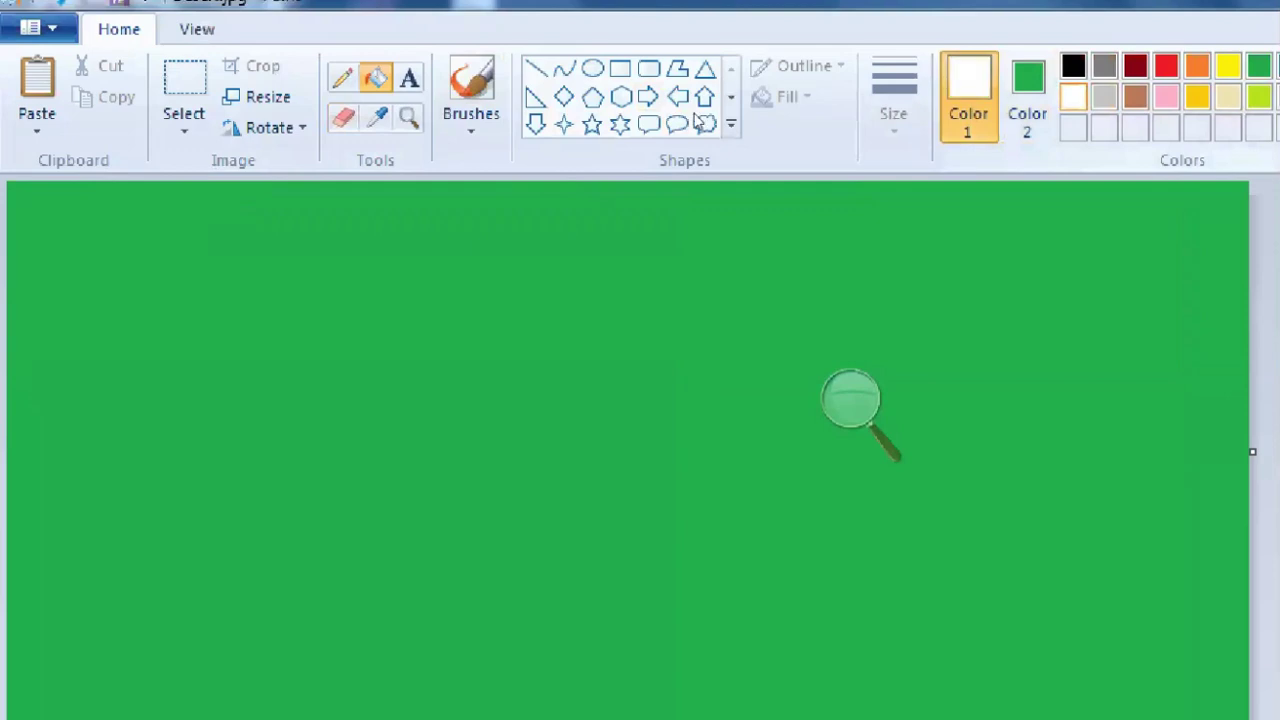
pyautogui.click(295, 206)
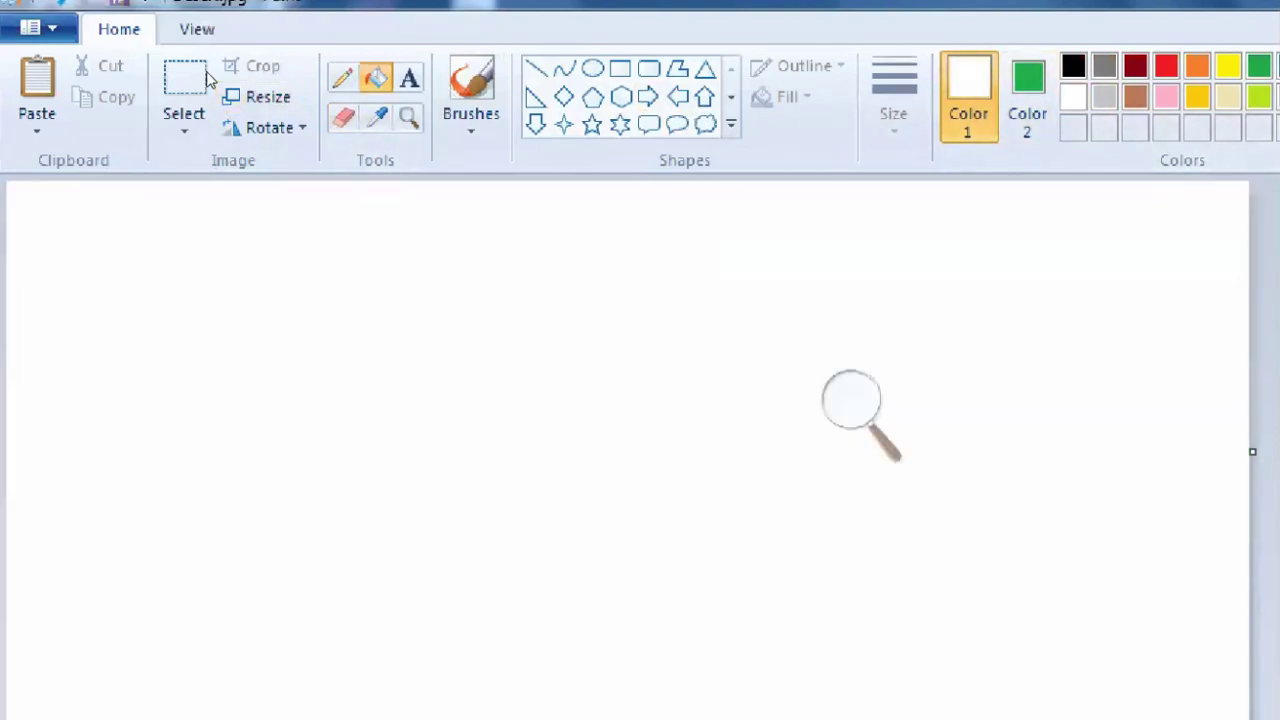
# Choose the basic Brush with green as Color 1 and paint a thin wavy line across the upper part of the canvas.
pyautogui.click(473, 126)
pyautogui.click(471, 177)
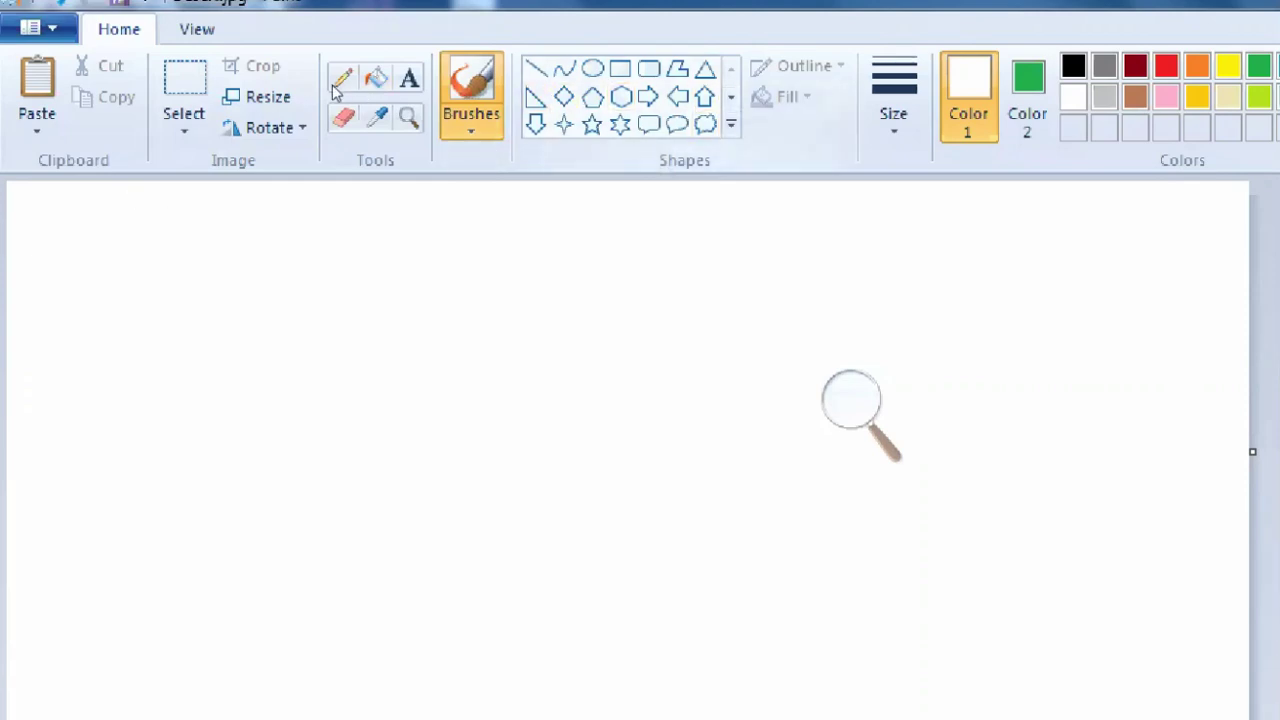
pyautogui.click(471, 126)
pyautogui.click(471, 171)
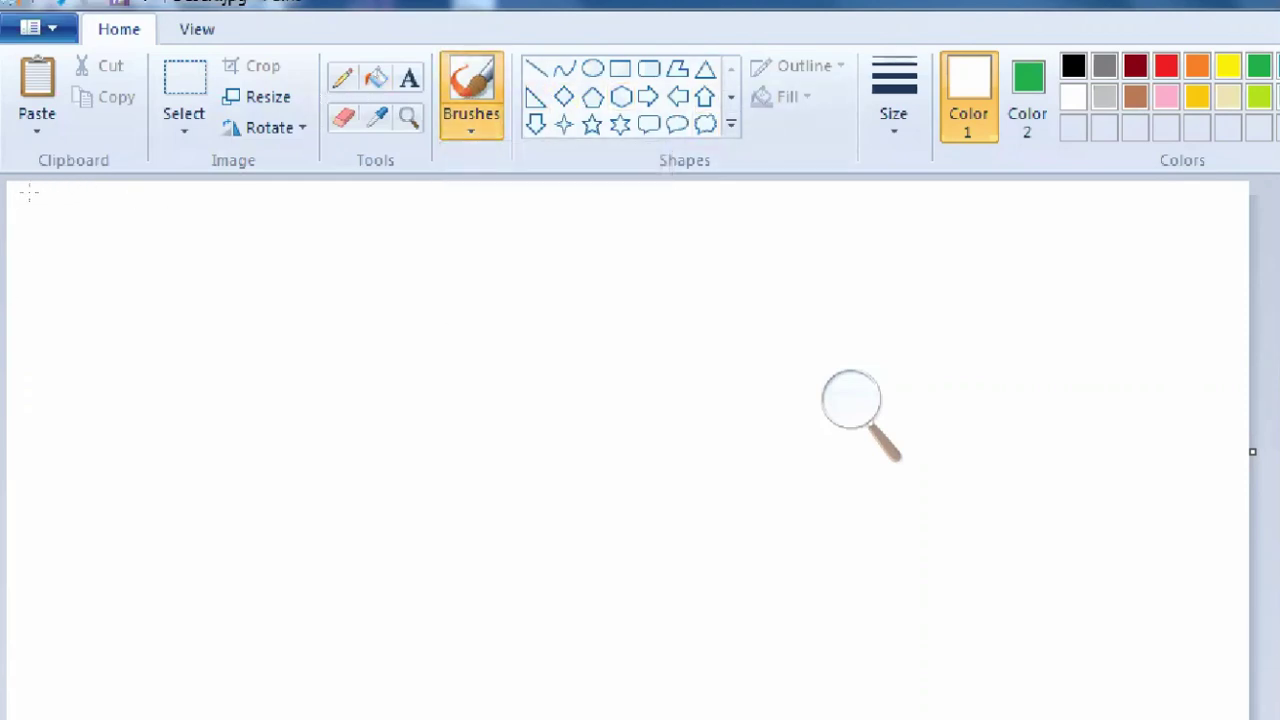
pyautogui.click(1259, 66)
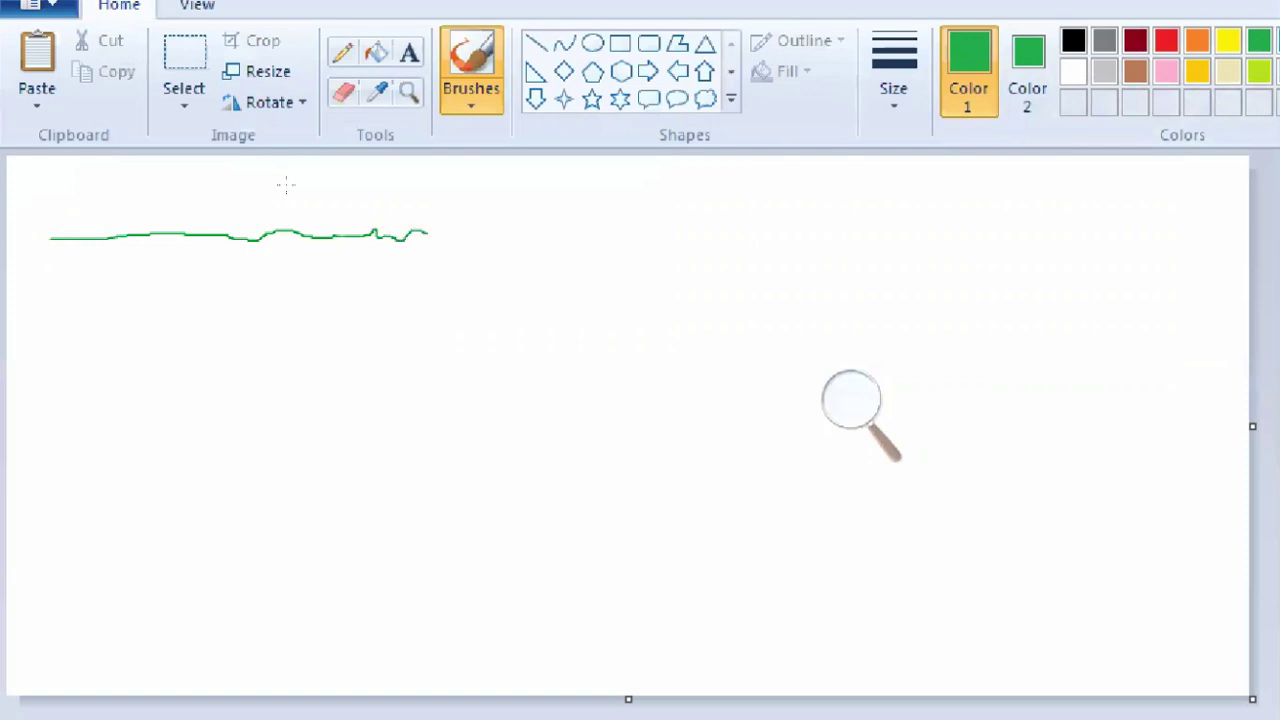
# Set the brush to the thickest size and paint thick green strokes along the wavy line.
pyautogui.click(893, 88)
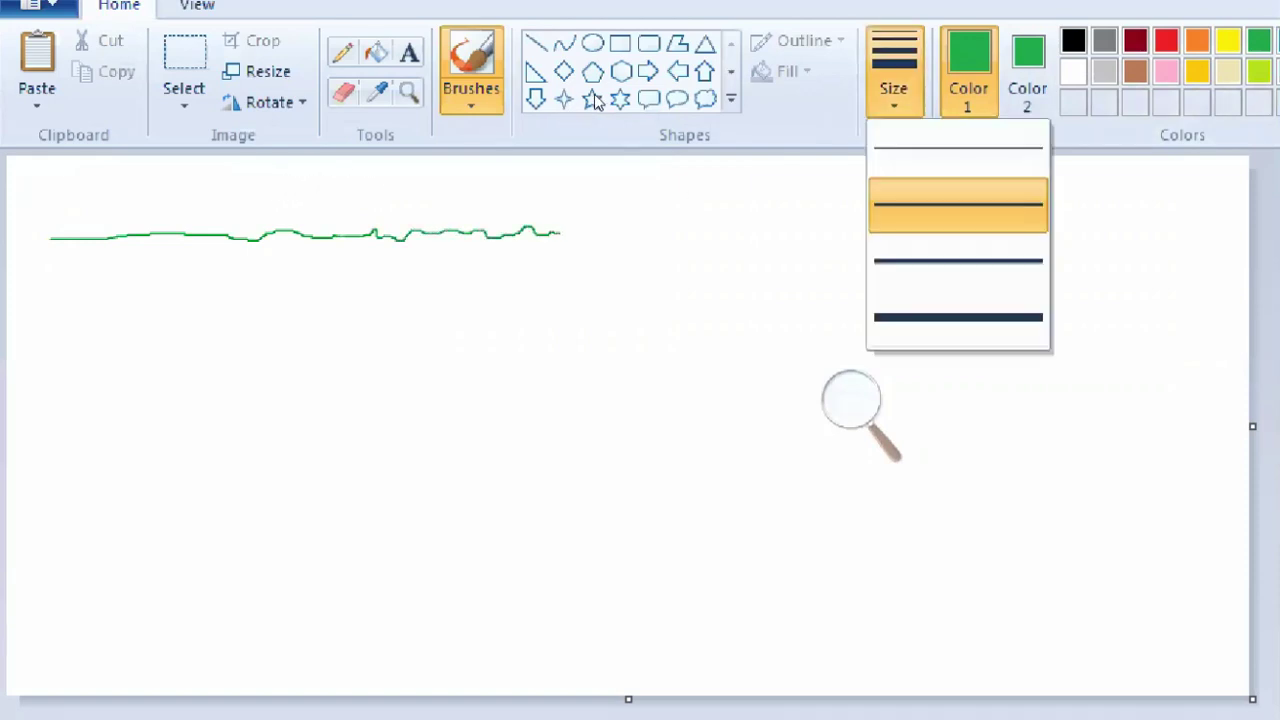
pyautogui.click(941, 316)
pyautogui.moveTo(55, 250)
pyautogui.mouseDown()
pyautogui.moveTo(409, 263)
pyautogui.moveTo(225, 244)
pyautogui.moveTo(448, 235)
pyautogui.moveTo(405, 258)
pyautogui.moveTo(570, 230)
pyautogui.mouseUp()
# Choose Calligraphy brush 1 from the brush gallery.
pyautogui.hotkey('alt', 'h')
pyautogui.press('b')
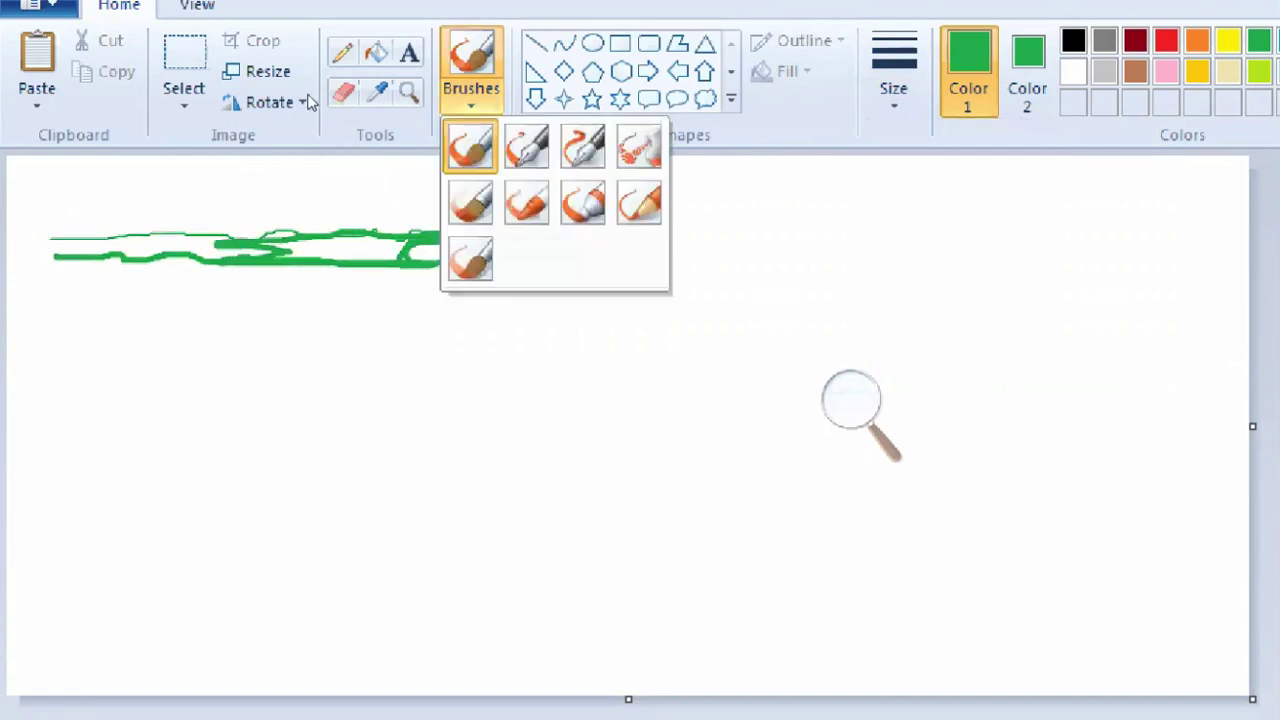
pyautogui.press('Right')
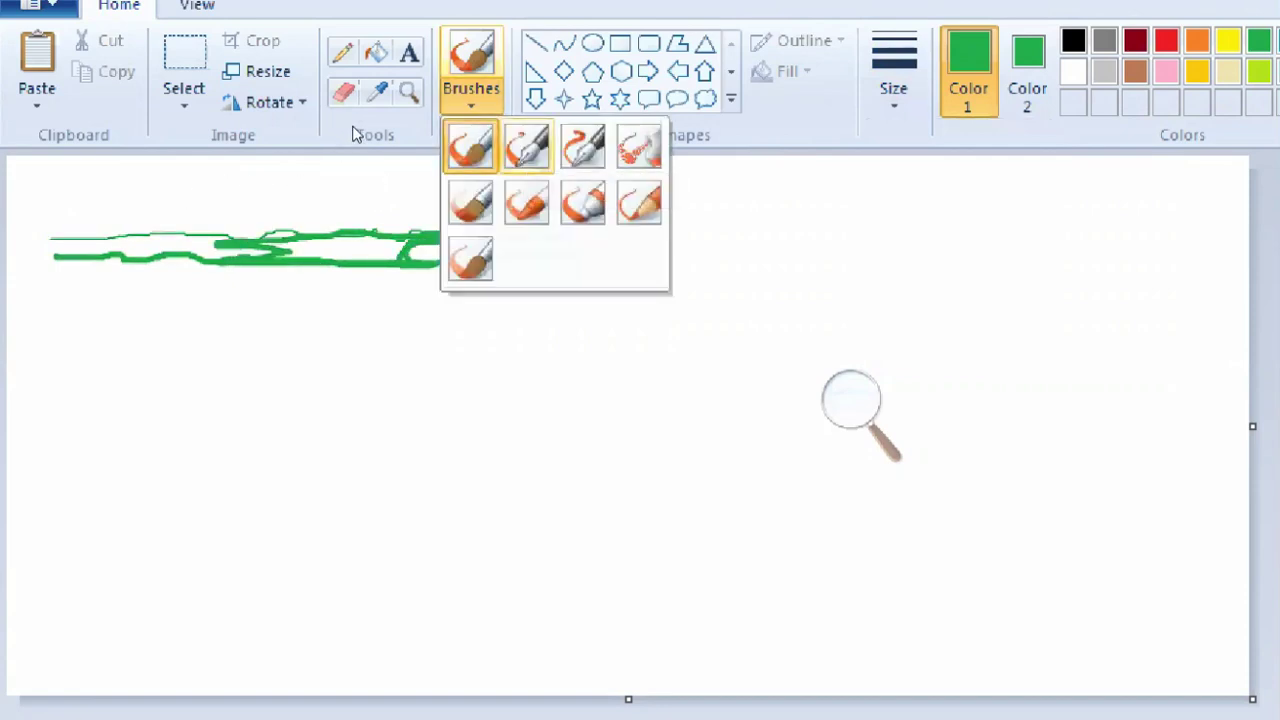
pyautogui.press('Return')
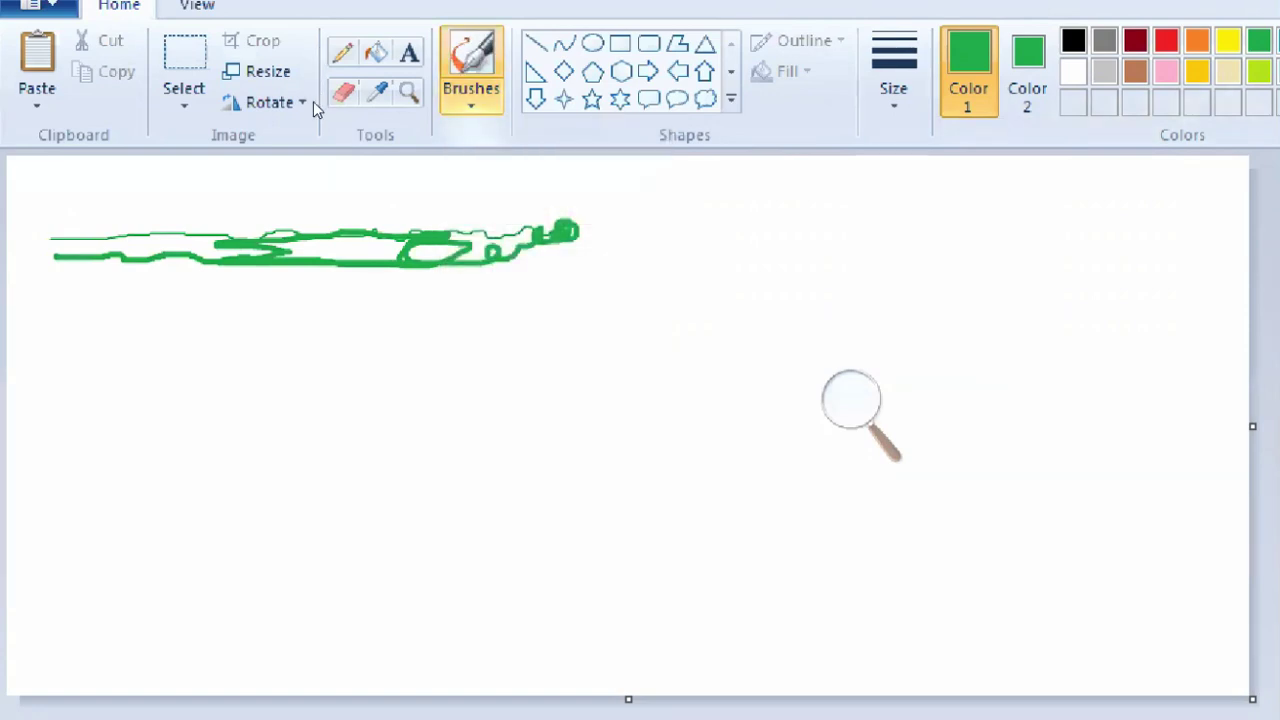
pyautogui.hotkey('alt', 'h')
pyautogui.press('b')
pyautogui.press('Right')
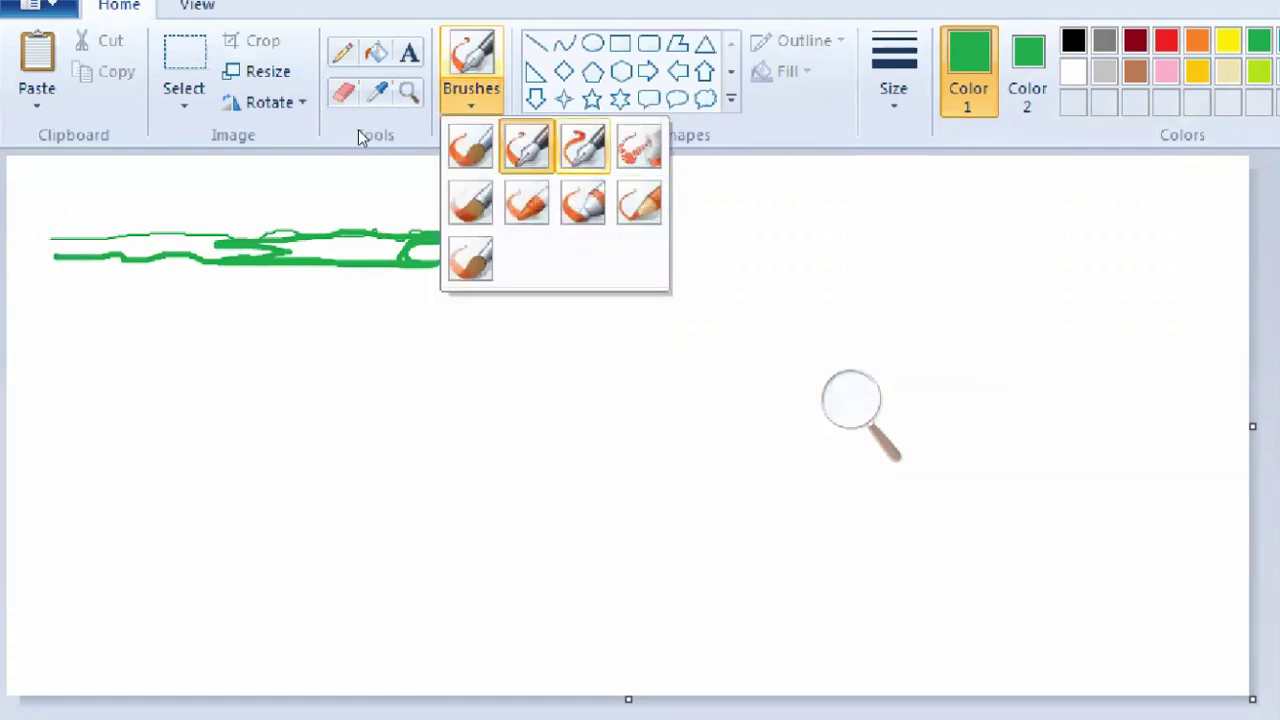
# Paint a V-shaped mark and several strokes slanting in both directions below the green lines with the calligraphy brush.
pyautogui.click(852, 400)
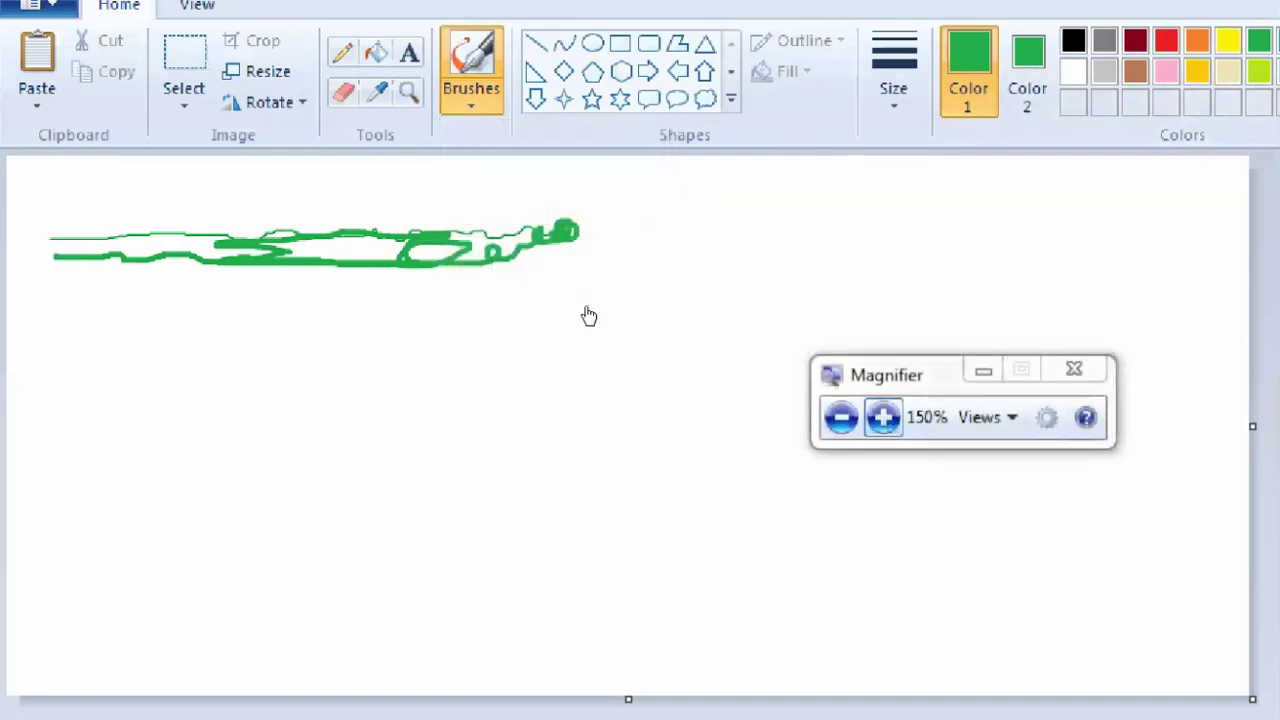
pyautogui.click(882, 417)
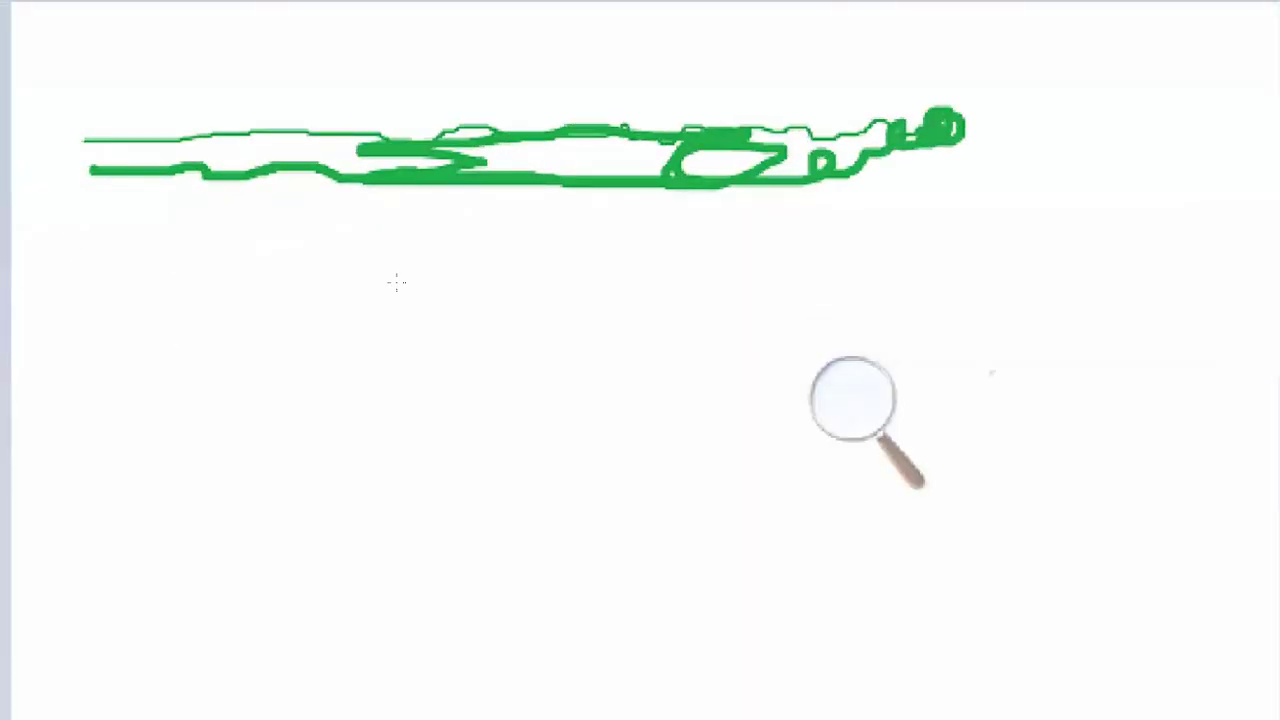
pyautogui.press('super+plus')
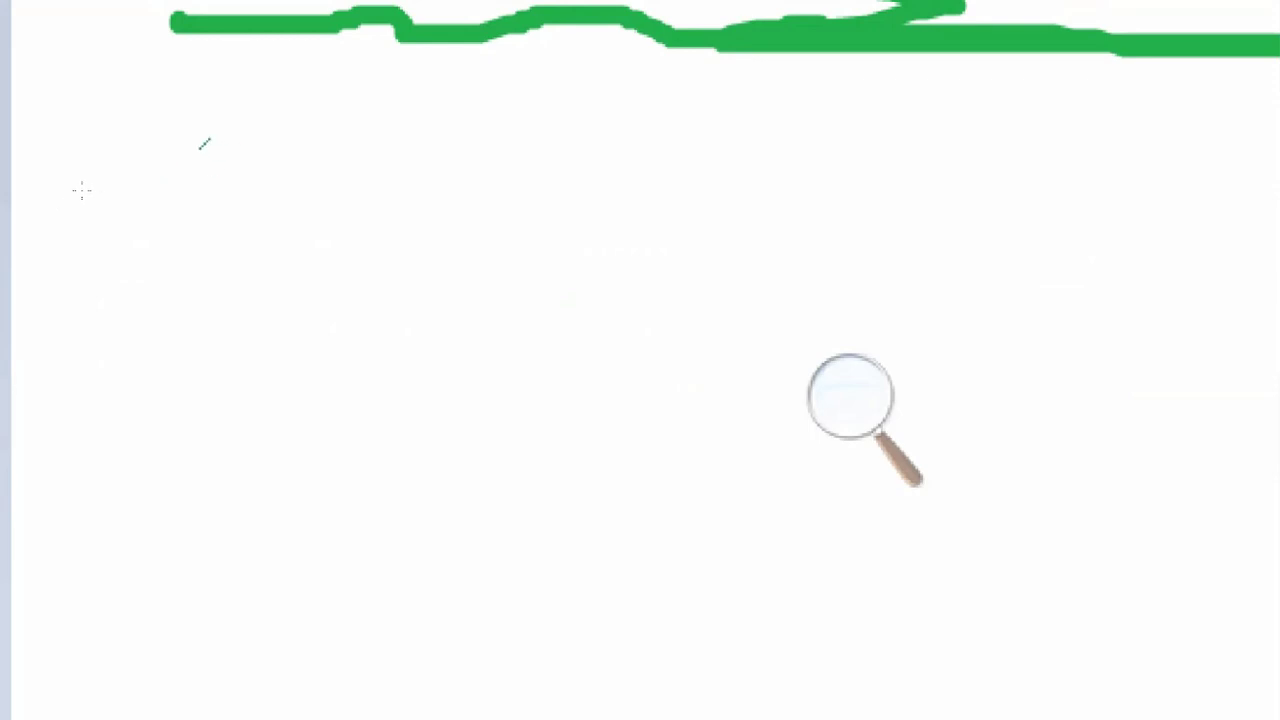
pyautogui.moveTo(66, 189)
pyautogui.mouseDown()
pyautogui.moveTo(119, 244)
pyautogui.moveTo(147, 195)
pyautogui.mouseUp()
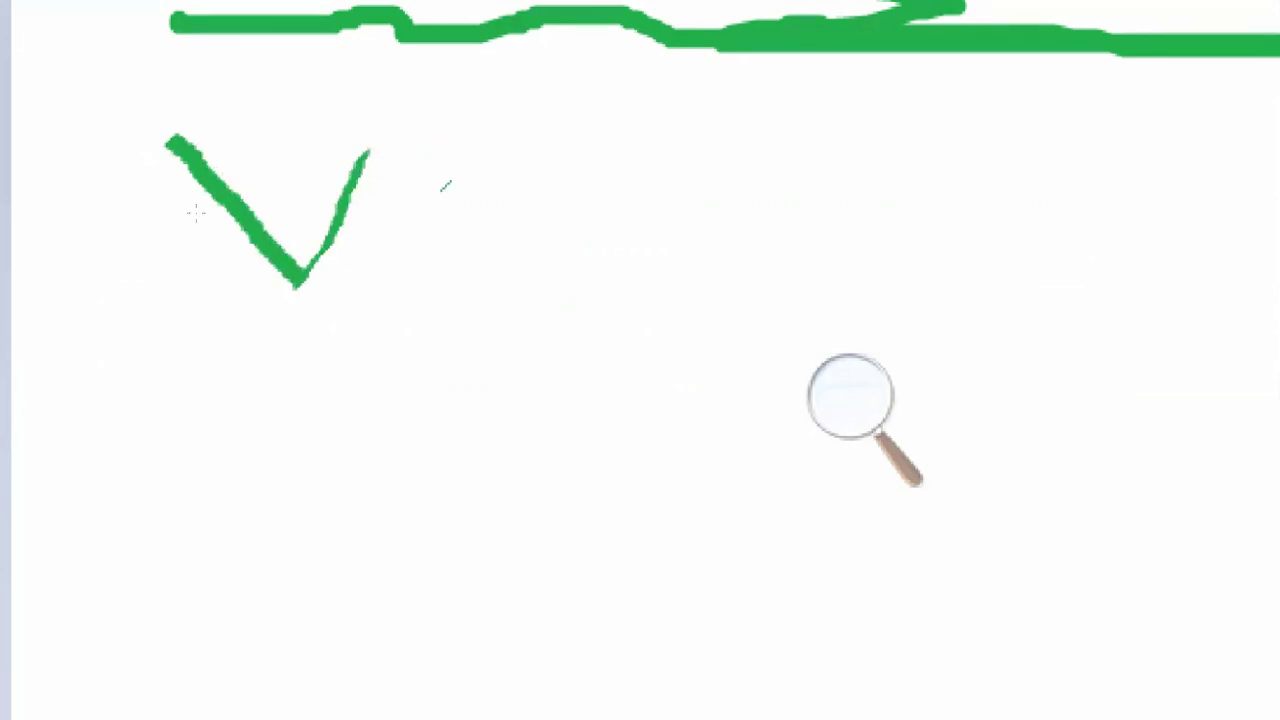
pyautogui.moveTo(175, 195); pyautogui.dragTo(232, 245)
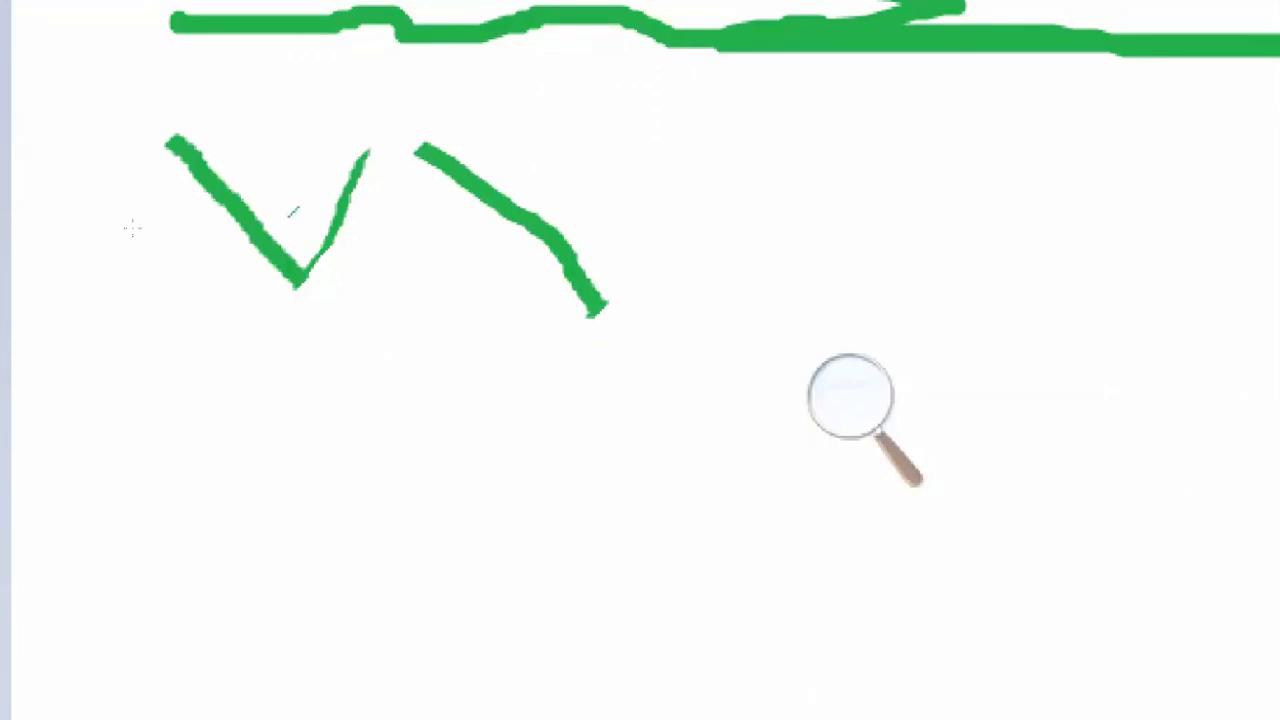
pyautogui.moveTo(395, 257); pyautogui.dragTo(653, 446)
pyautogui.moveTo(357, 318); pyautogui.dragTo(500, 468)
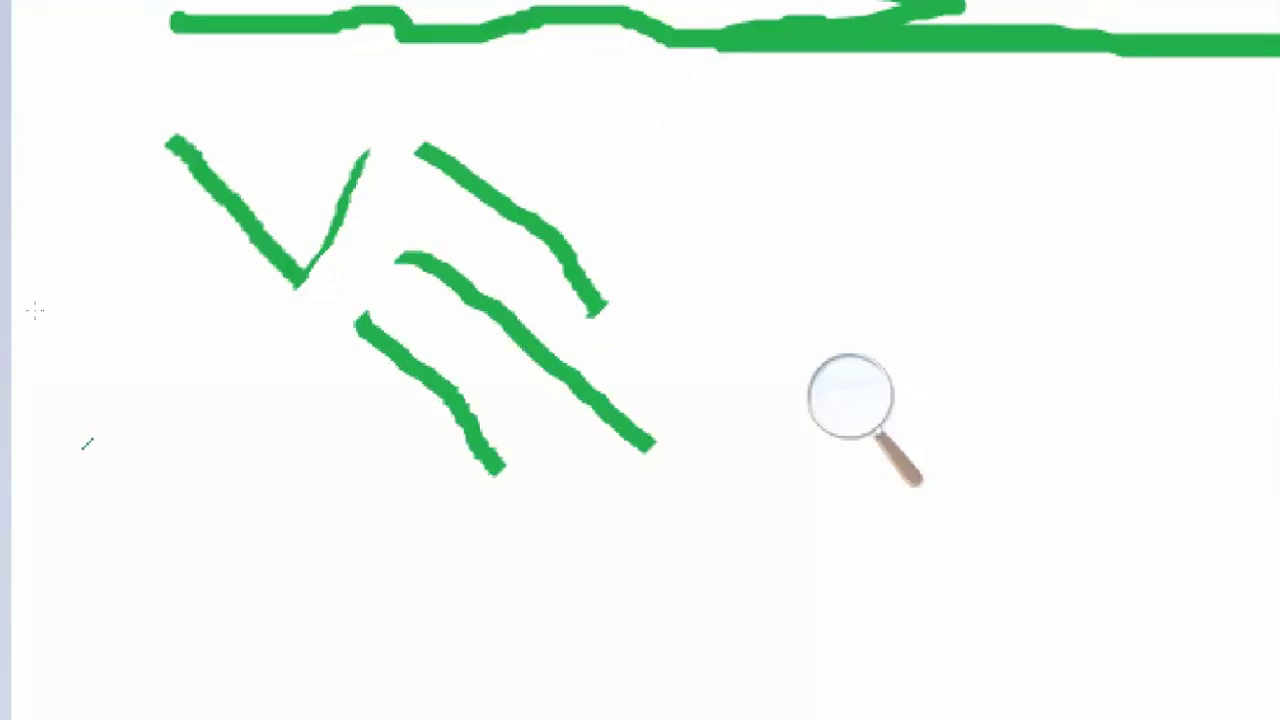
pyautogui.moveTo(87, 443); pyautogui.dragTo(154, 312)
pyautogui.moveTo(182, 466); pyautogui.dragTo(255, 360)
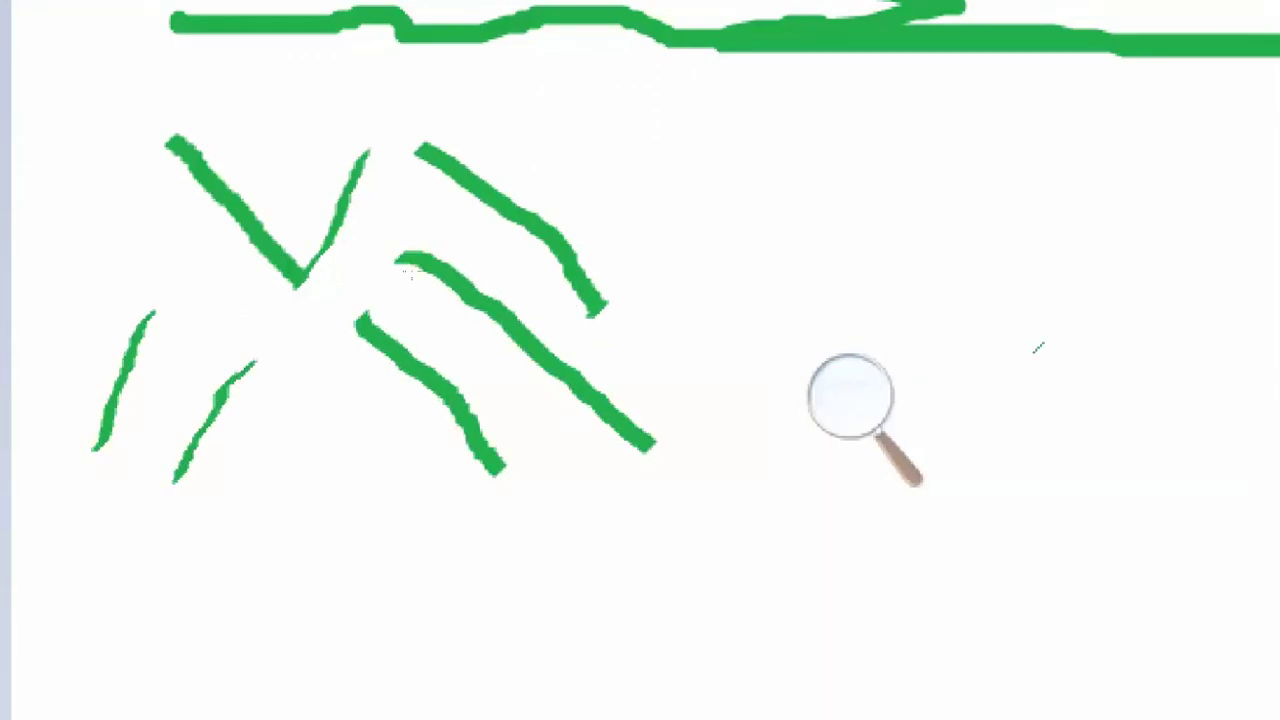
# Choose Calligraphy brush 2 and paint two thick parallel slanted strokes and one thin stroke in the opposite direction beside the earlier strokes.
pyautogui.click(848, 398)
pyautogui.click(840, 432)
pyautogui.click(471, 110)
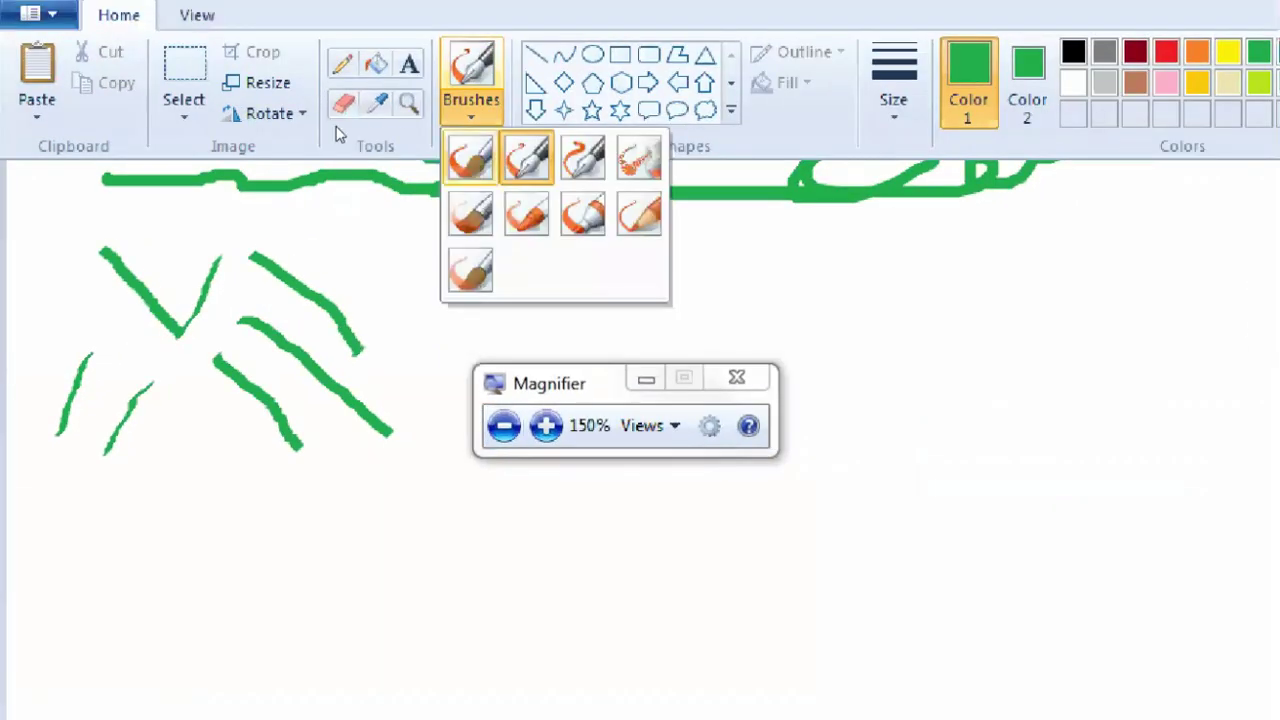
pyautogui.click(583, 157)
pyautogui.click(546, 426)
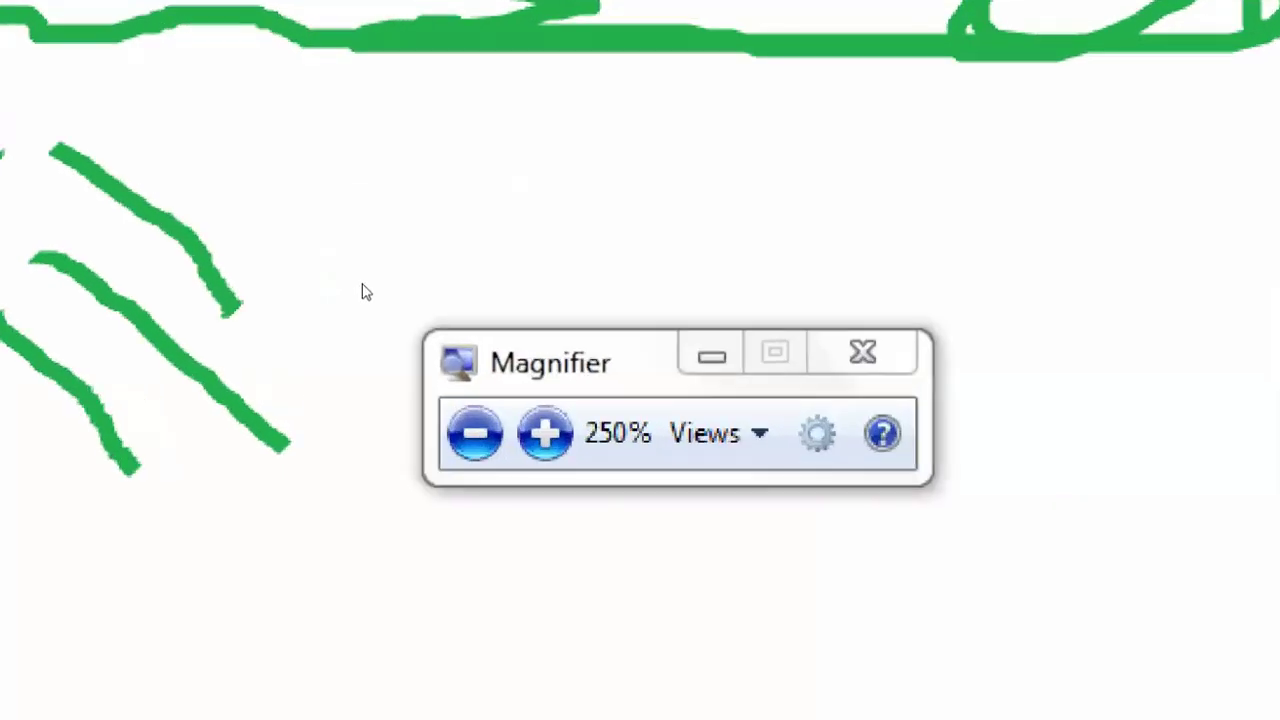
pyautogui.moveTo(644, 184); pyautogui.dragTo(418, 354)
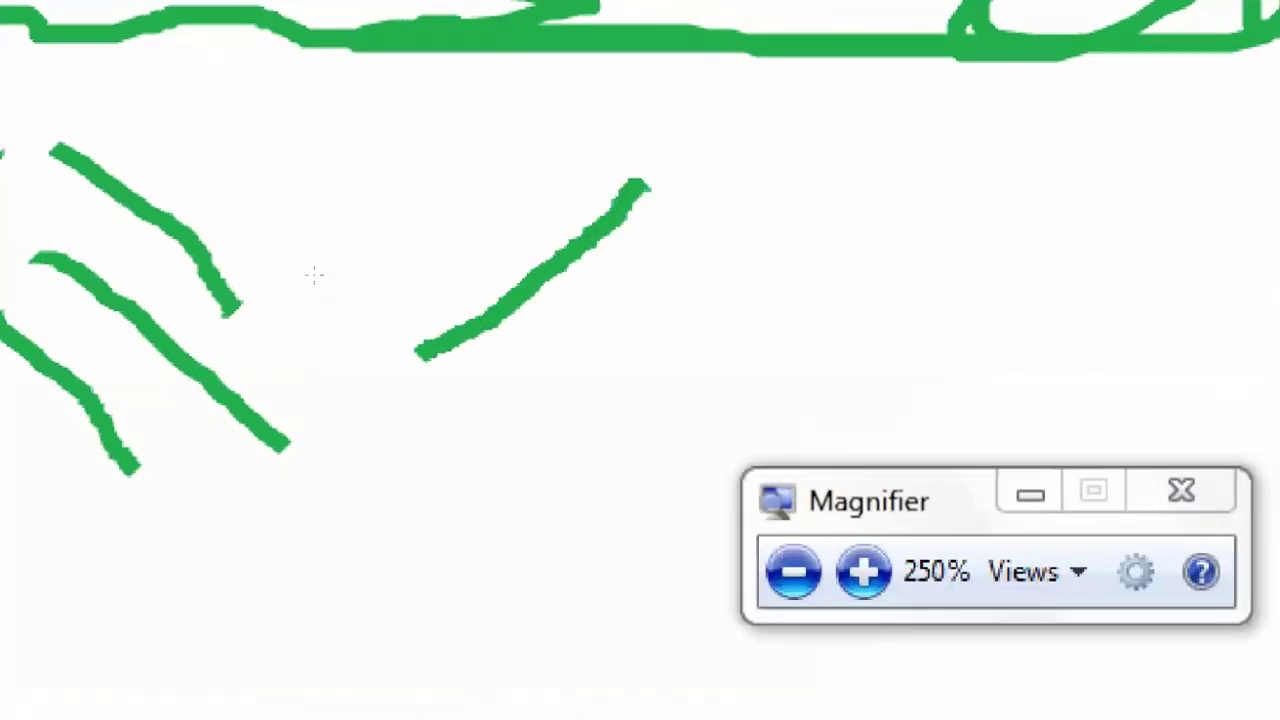
pyautogui.moveTo(700, 205); pyautogui.dragTo(510, 385)
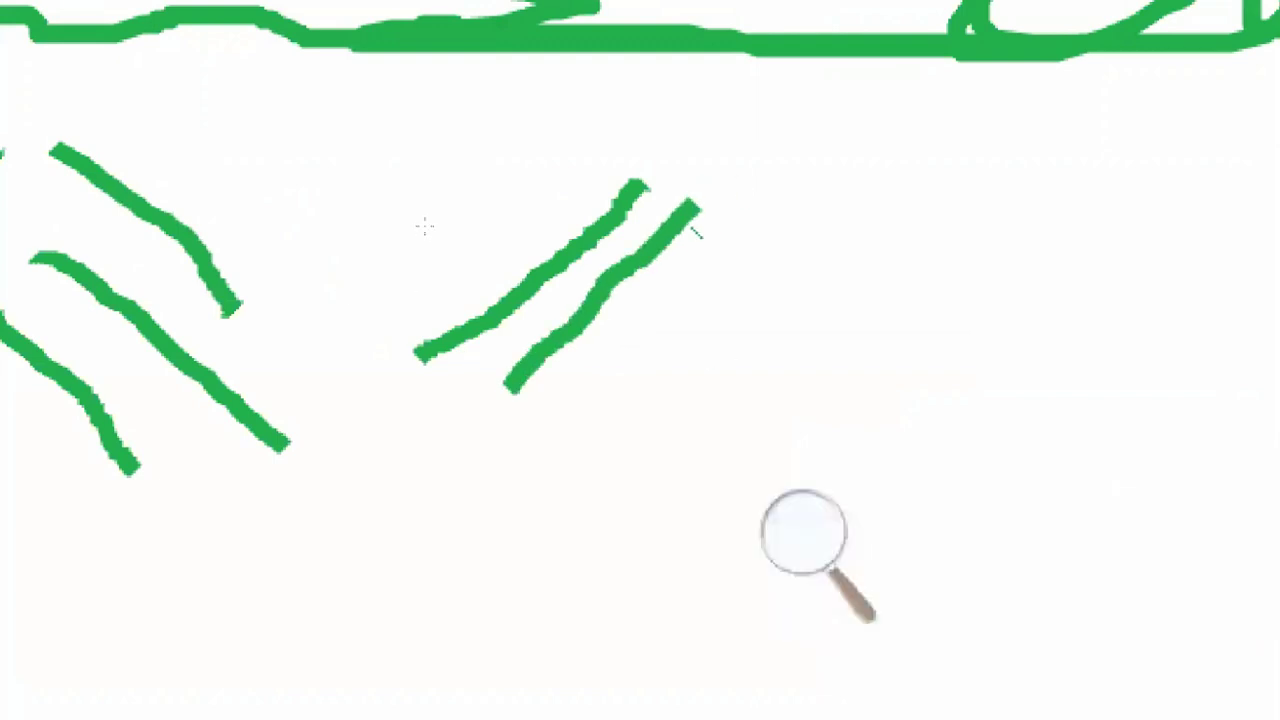
pyautogui.moveTo(692, 225); pyautogui.dragTo(745, 294)
# Choose the Airbrush and spray a speckled green band below the slanted calligraphy strokes.
pyautogui.click(805, 530)
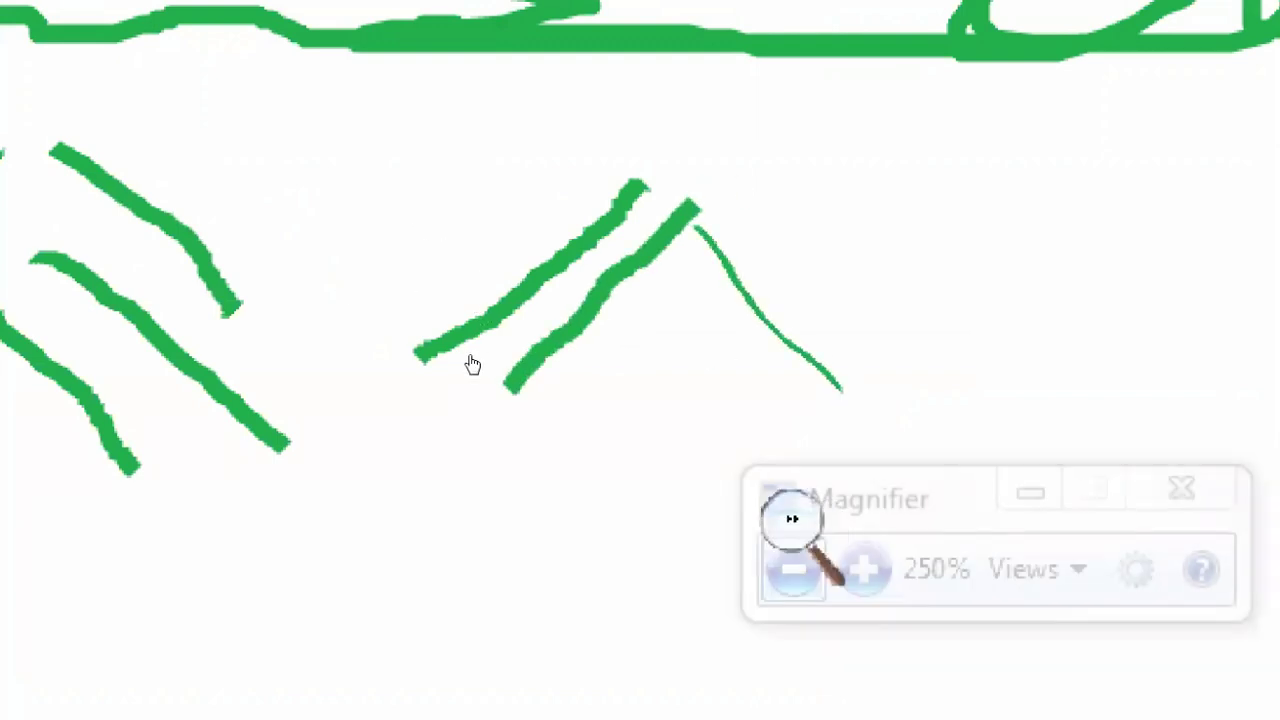
pyautogui.click(791, 569)
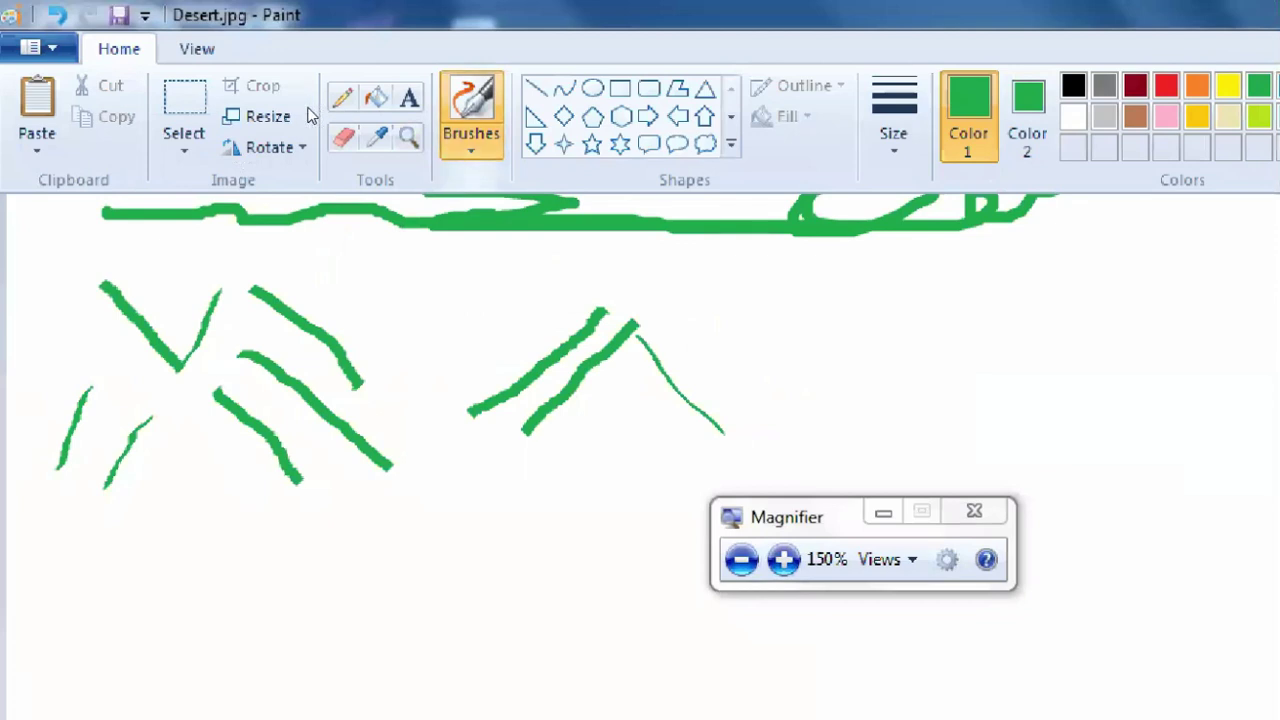
pyautogui.click(473, 148)
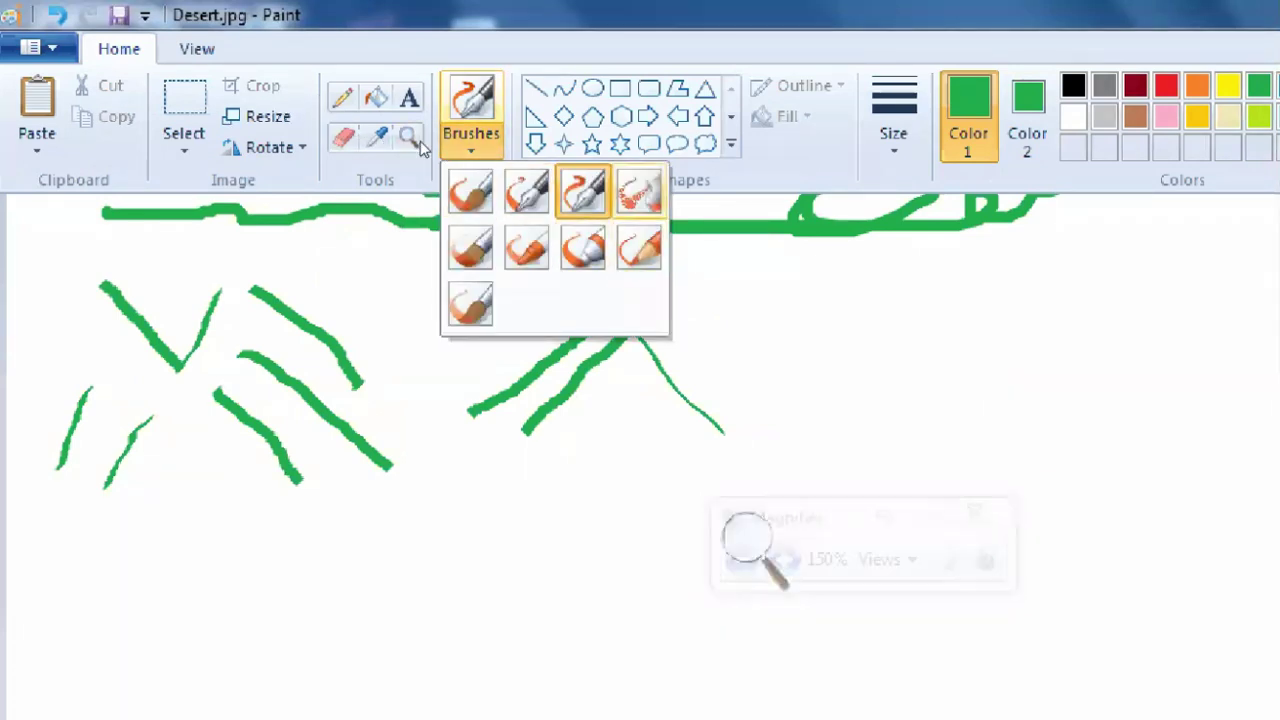
pyautogui.click(639, 192)
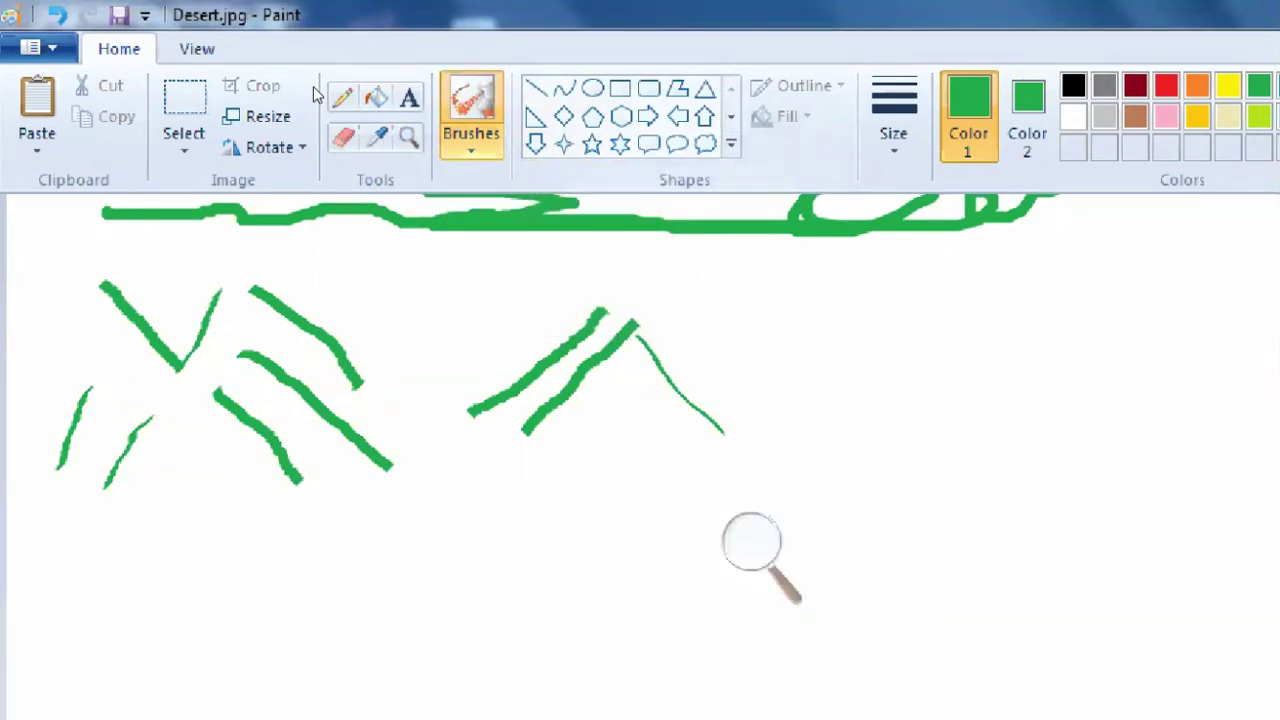
pyautogui.scroll(-2, 83, 364)
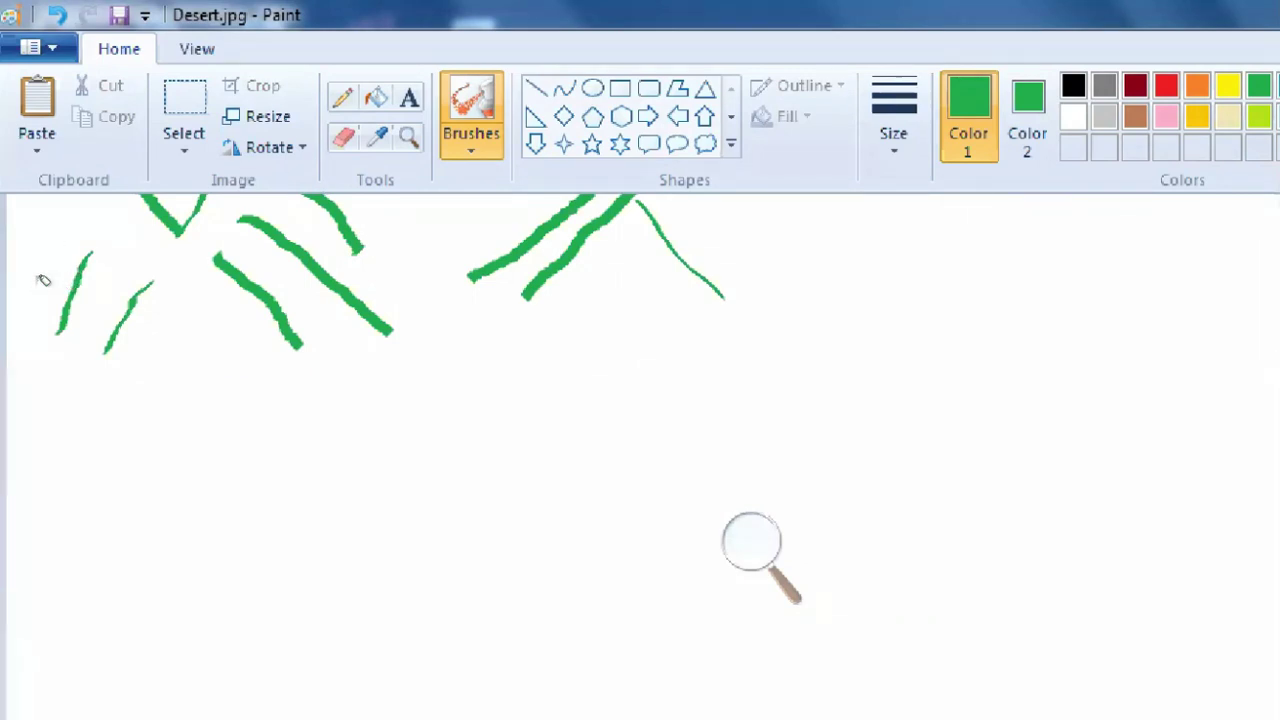
pyautogui.moveTo(56, 425)
pyautogui.mouseDown()
pyautogui.moveTo(310, 420)
pyautogui.moveTo(90, 400)
pyautogui.moveTo(350, 385)
pyautogui.moveTo(420, 420)
pyautogui.moveTo(270, 450)
pyautogui.moveTo(75, 460)
pyautogui.moveTo(190, 435)
pyautogui.moveTo(240, 402)
pyautogui.mouseUp()
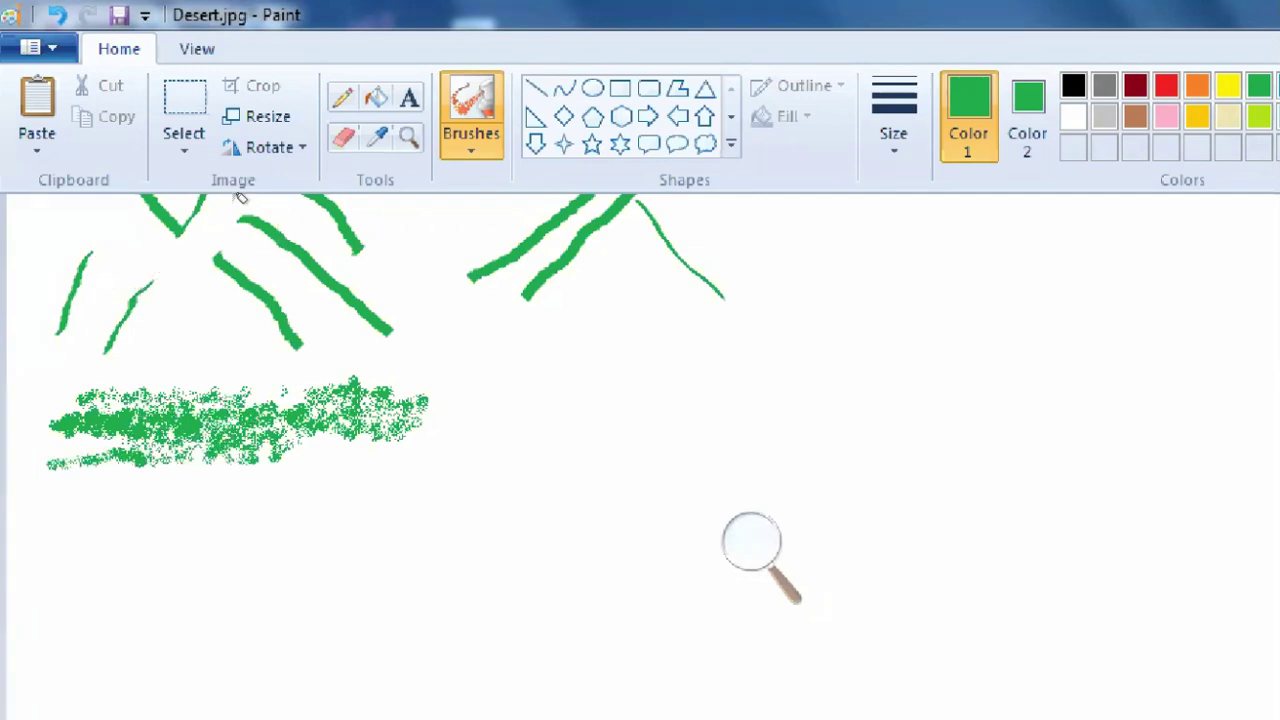
# Choose the Oil brush from the brush gallery.
pyautogui.click(470, 143)
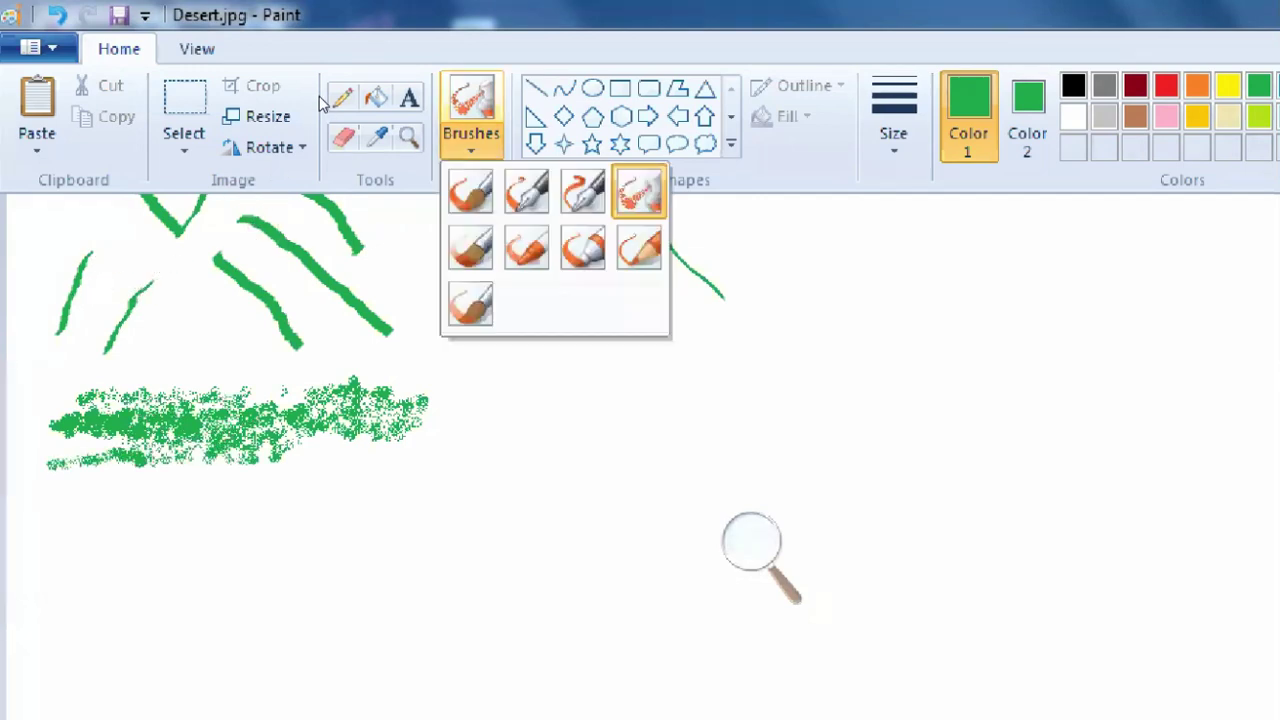
pyautogui.press('Right')
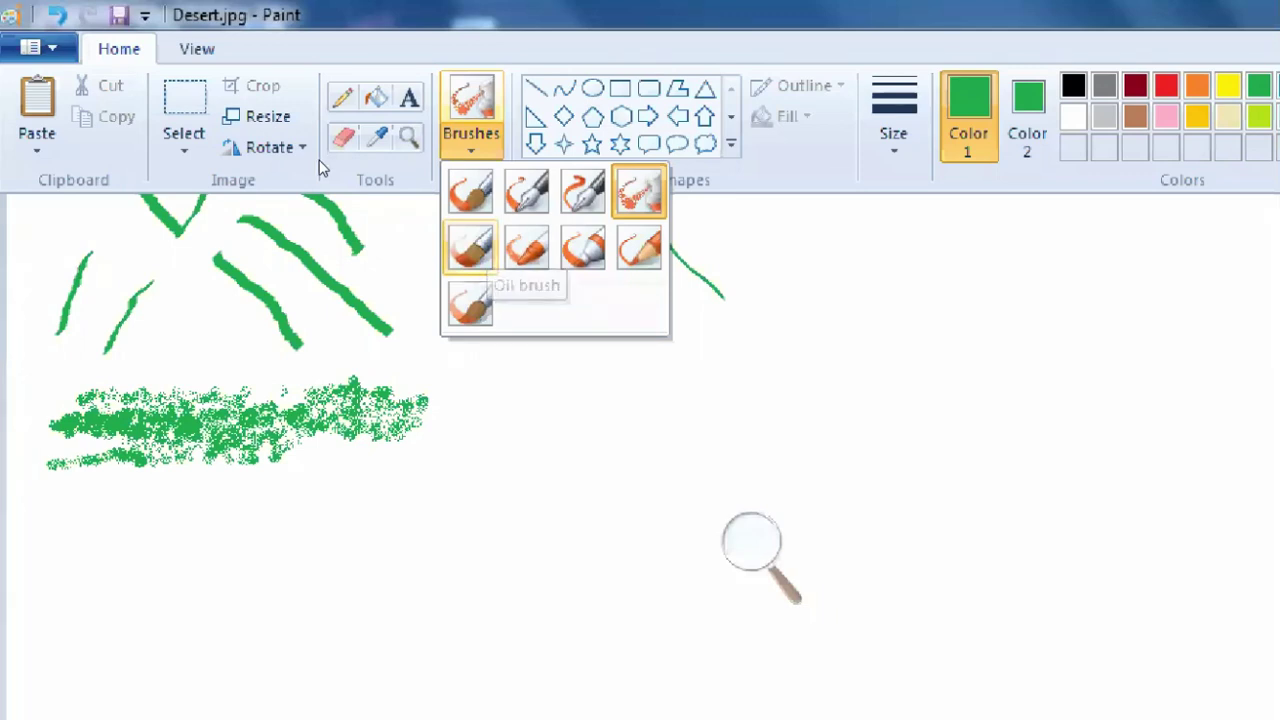
pyautogui.click(470, 247)
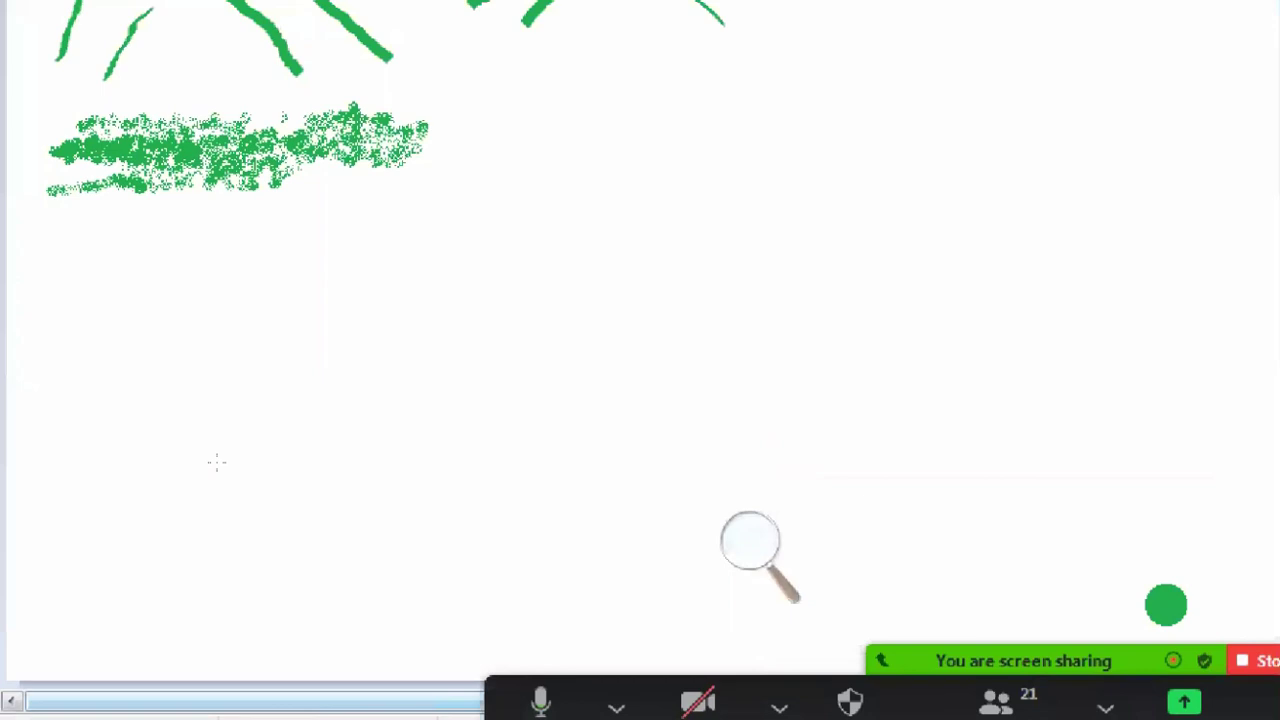
pyautogui.click(508, 597)
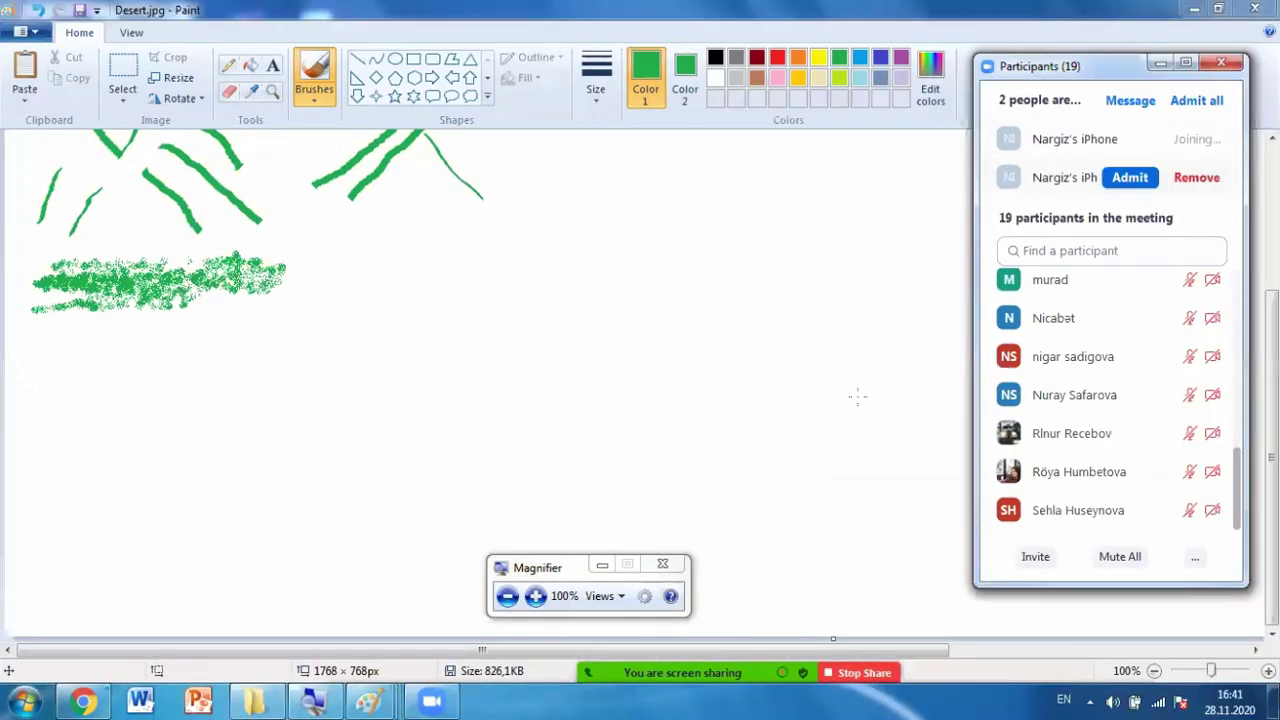
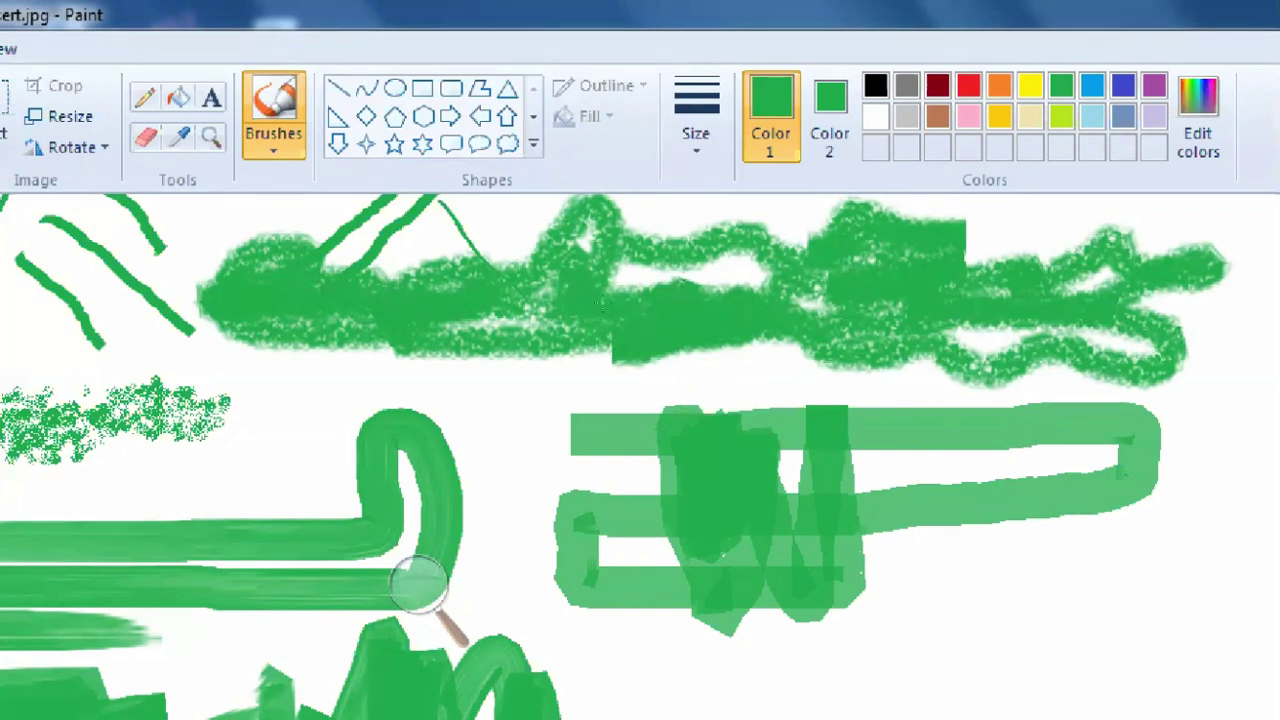
# Paint overlapping green zigzag strokes across the looped marker band with the Marker brush.
pyautogui.moveTo(700, 560)
pyautogui.mouseDown()
pyautogui.moveTo(640, 440)
pyautogui.moveTo(600, 590)
pyautogui.moveTo(890, 390)
pyautogui.moveTo(985, 405)
pyautogui.mouseUp()
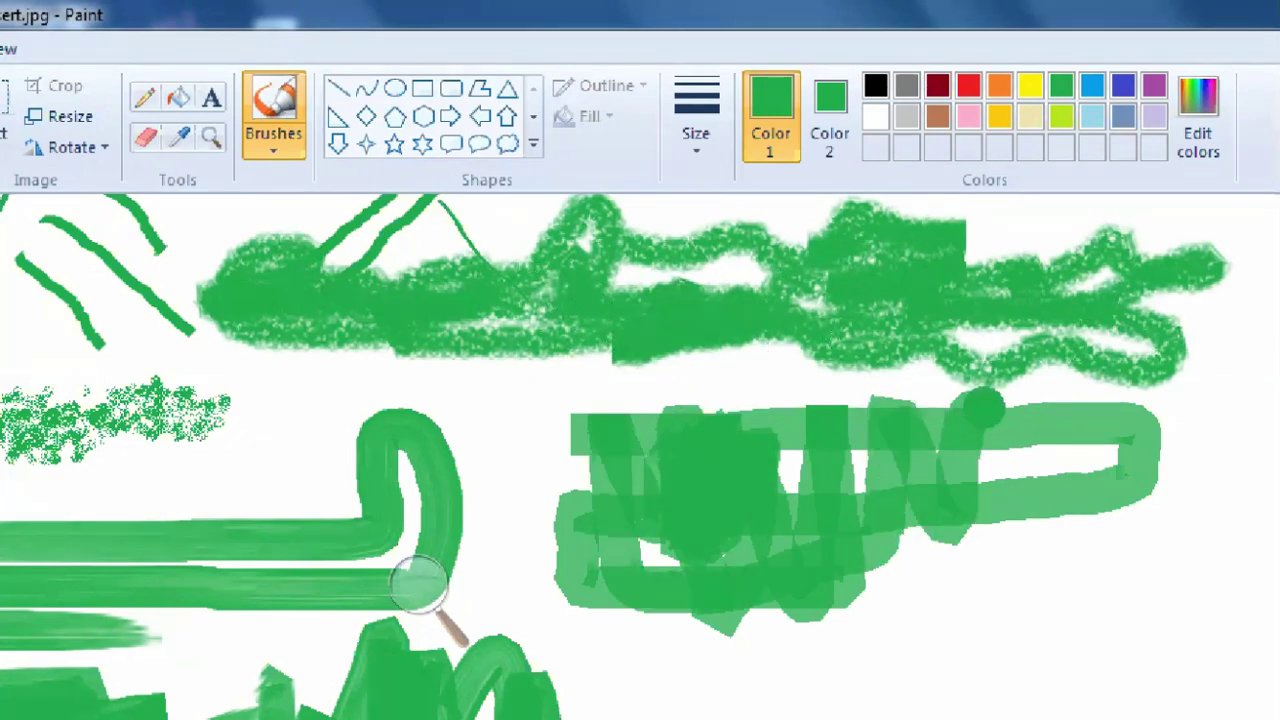
# Choose the Natural pencil brush and draw two thin horizontal lines with dense scribbles across them below the marker strokes.
pyautogui.click(273, 140)
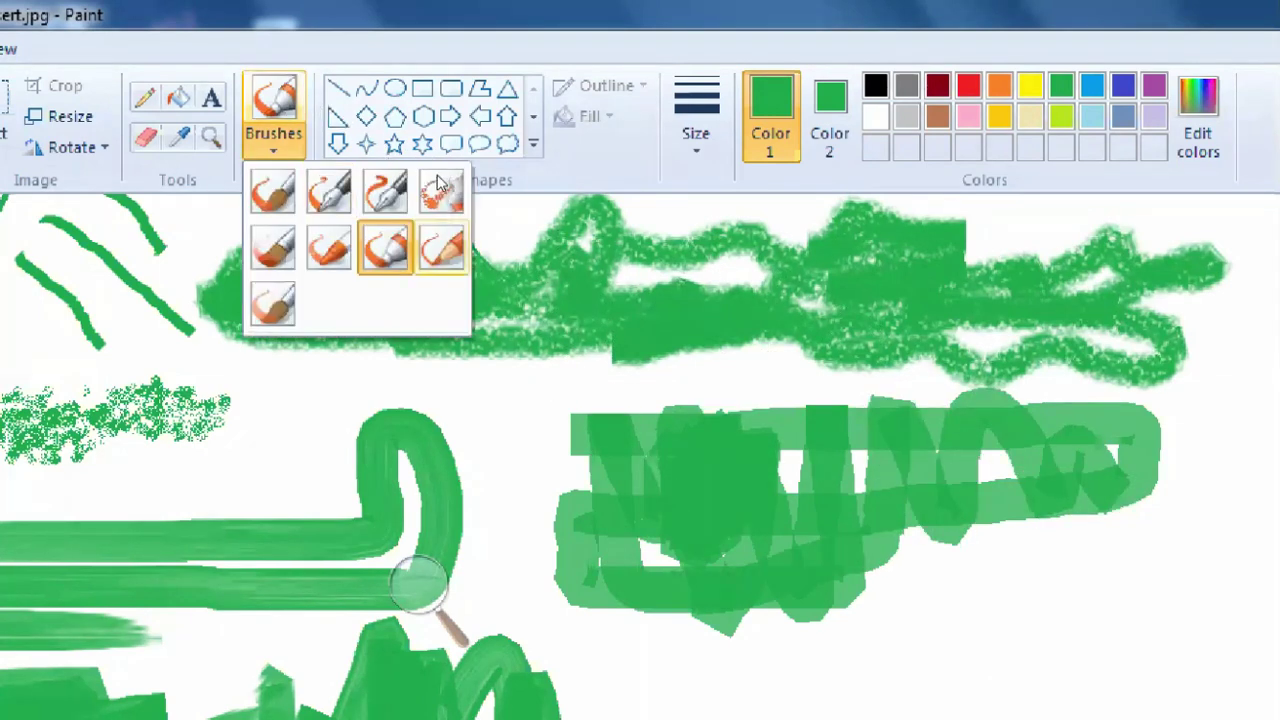
pyautogui.click(441, 192)
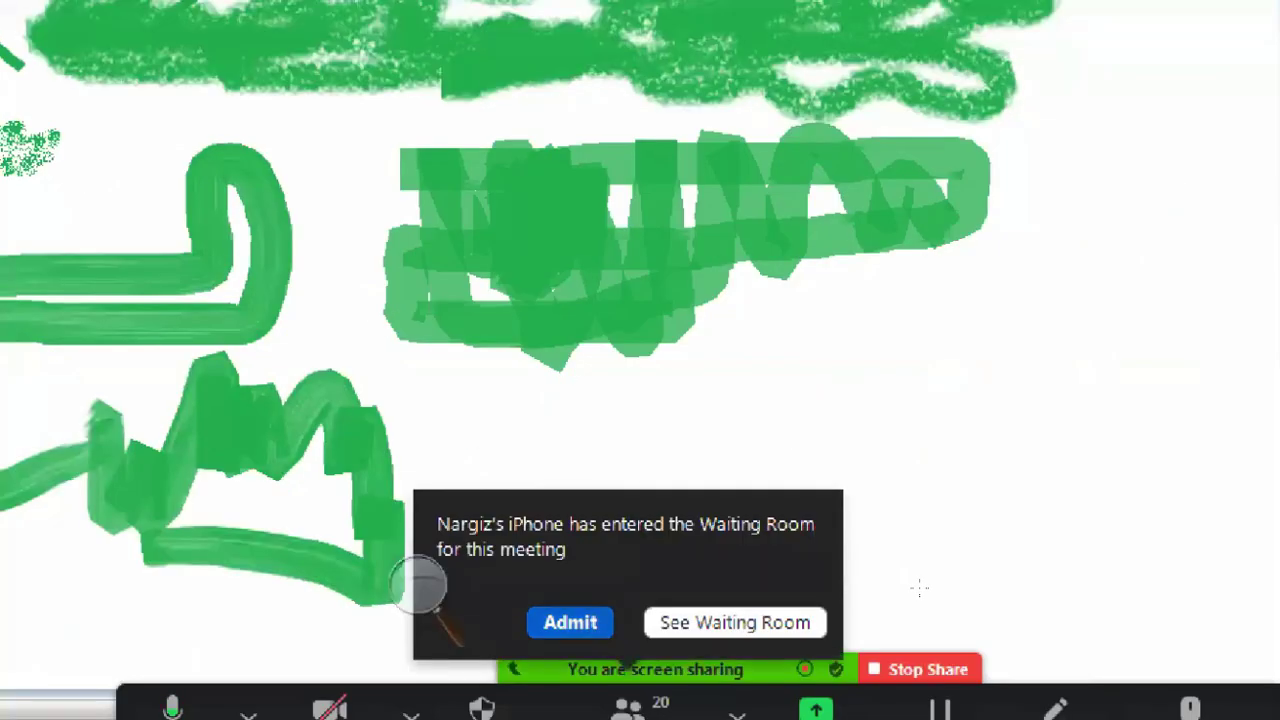
pyautogui.moveTo(509, 420); pyautogui.dragTo(875, 435)
pyautogui.moveTo(505, 482); pyautogui.dragTo(707, 481)
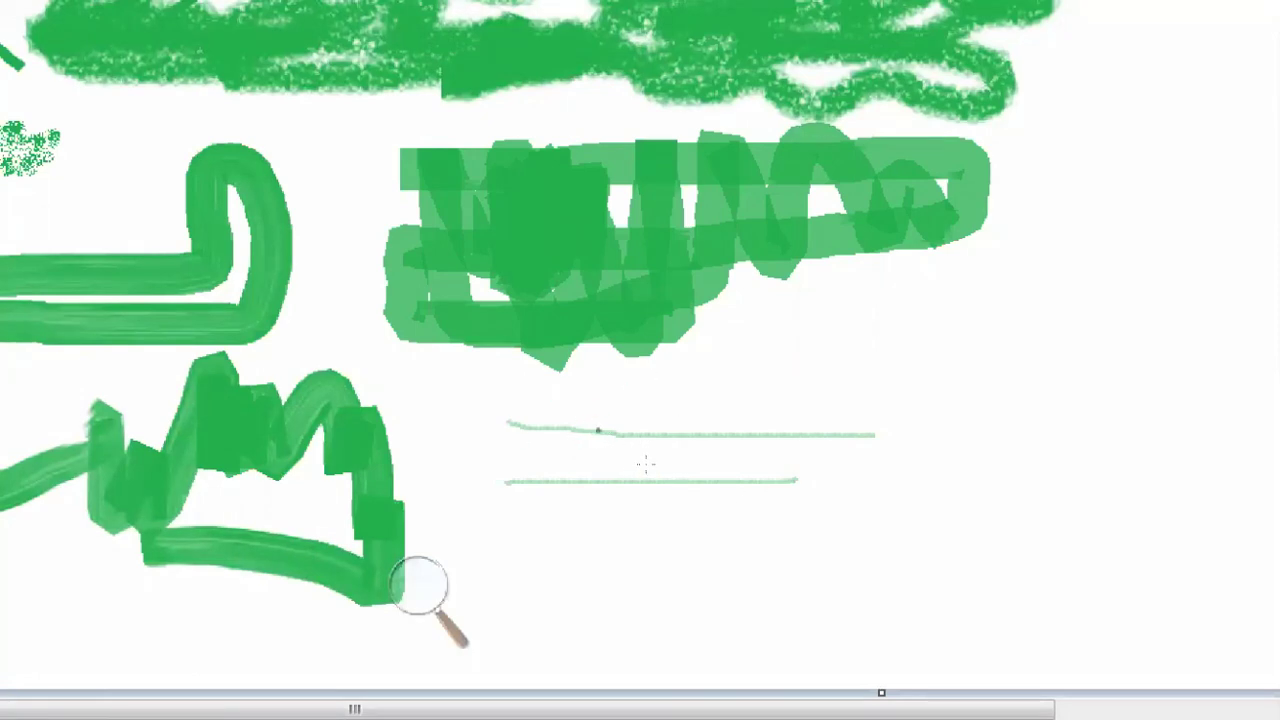
pyautogui.moveTo(598, 430)
pyautogui.mouseDown()
pyautogui.moveTo(618, 426)
pyautogui.moveTo(578, 512)
pyautogui.mouseUp()
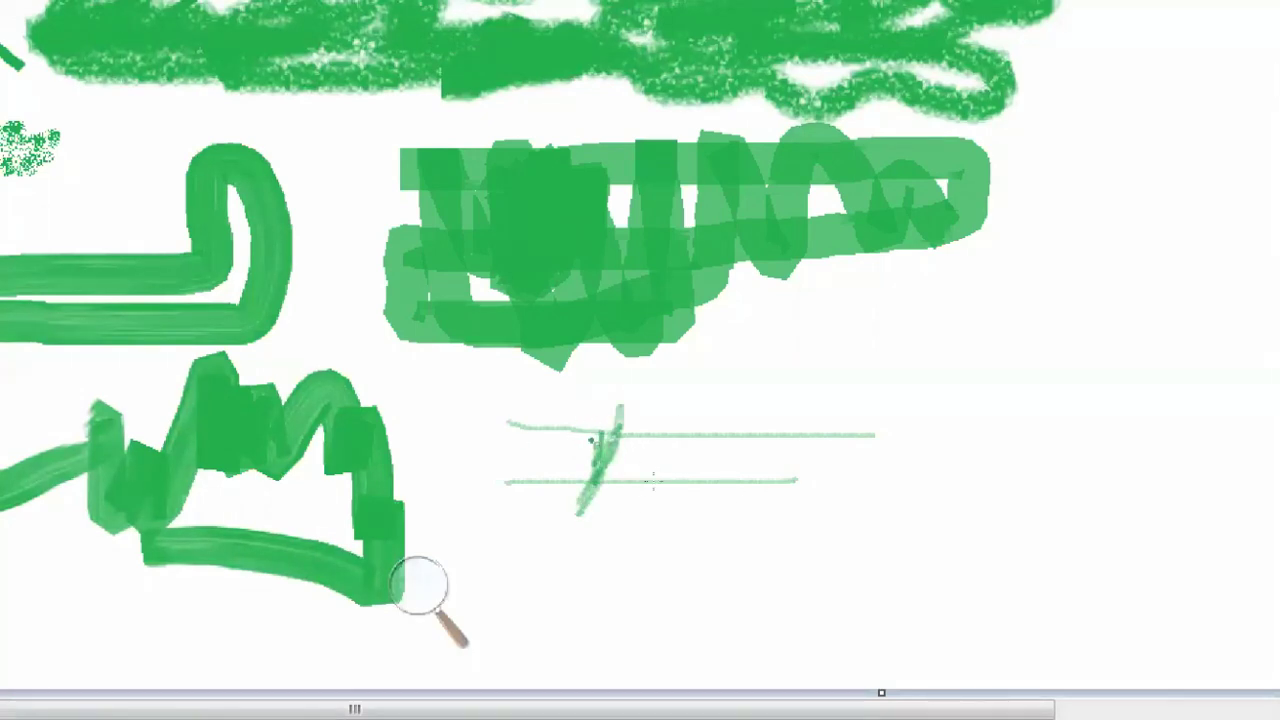
pyautogui.moveTo(602, 416); pyautogui.dragTo(590, 490)
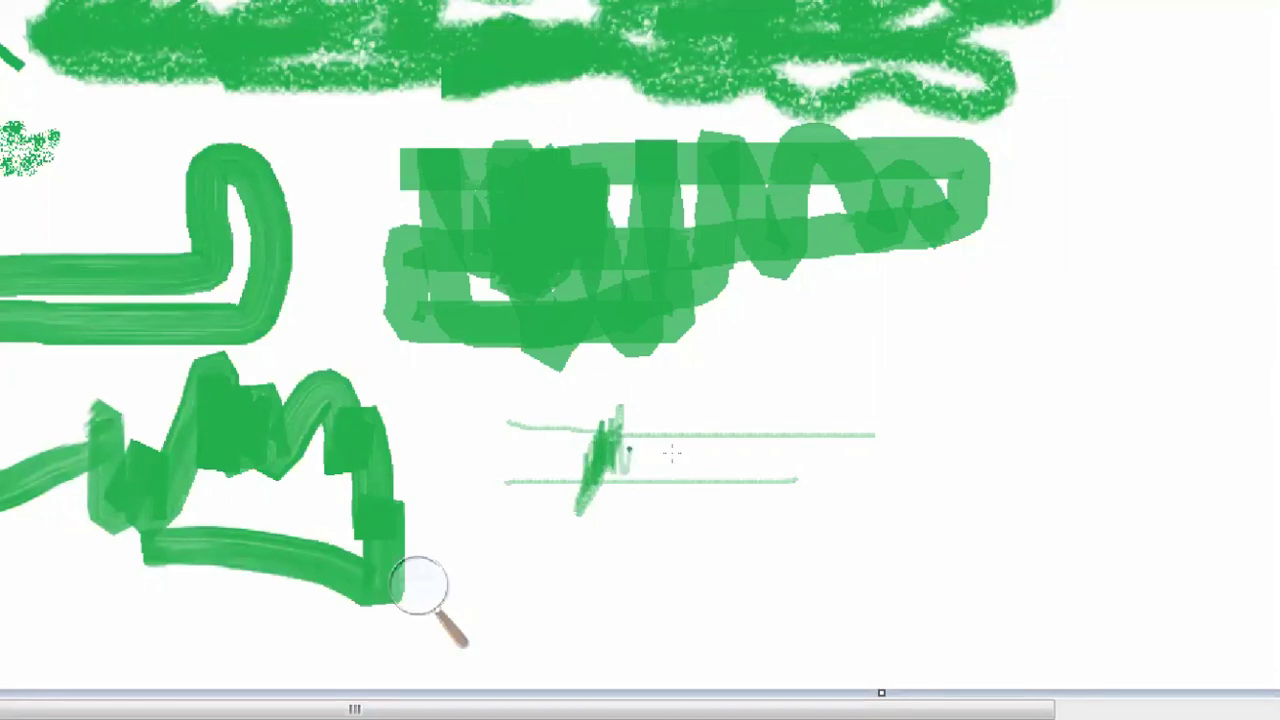
pyautogui.moveTo(630, 450)
pyautogui.mouseDown()
pyautogui.moveTo(667, 463)
pyautogui.moveTo(628, 466)
pyautogui.moveTo(692, 438)
pyautogui.moveTo(640, 462)
pyautogui.mouseUp()
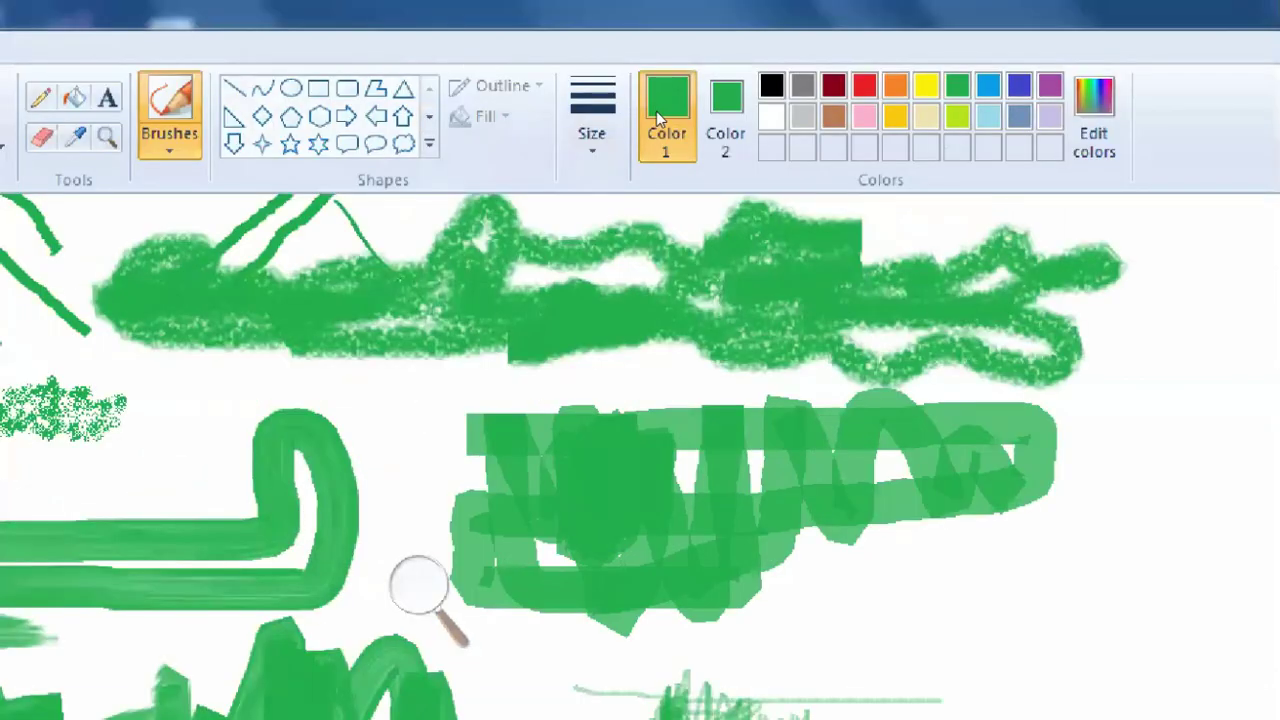
# Choose the Watercolor brush and paint a tall U-shaped stroke plus curved, overlapping strokes beside the pencil scribbles.
pyautogui.click(169, 148)
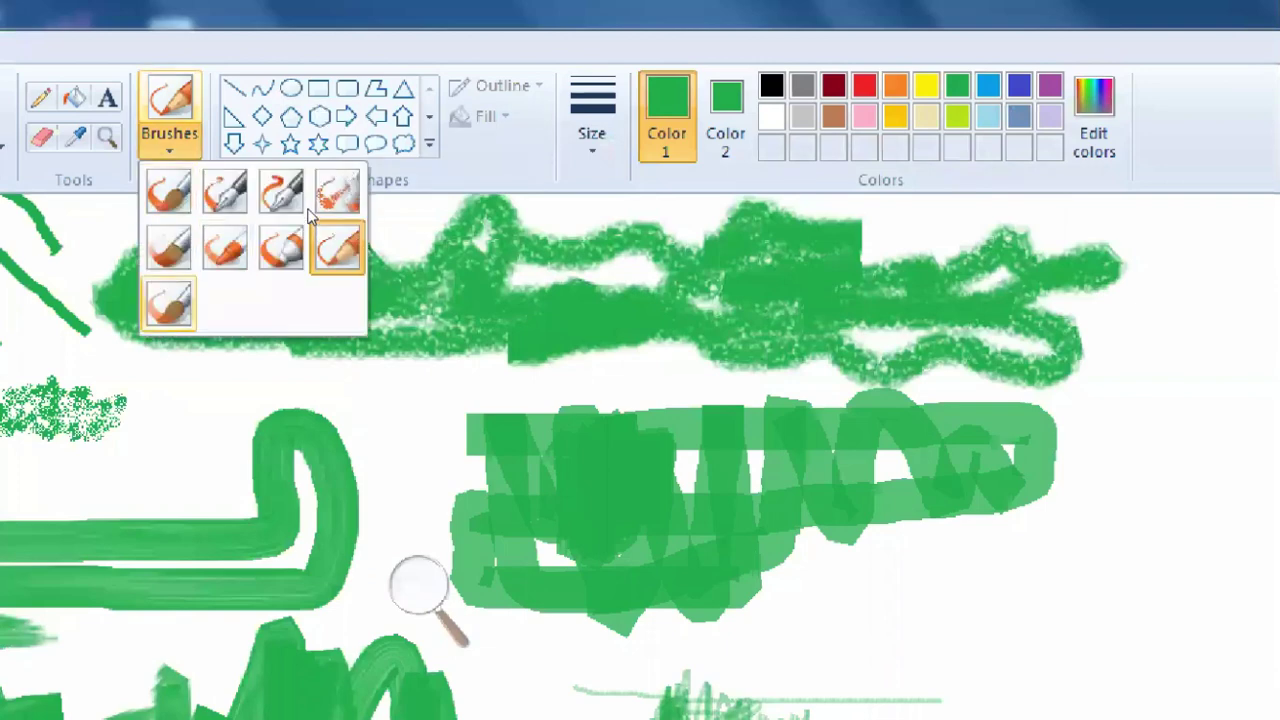
pyautogui.click(169, 303)
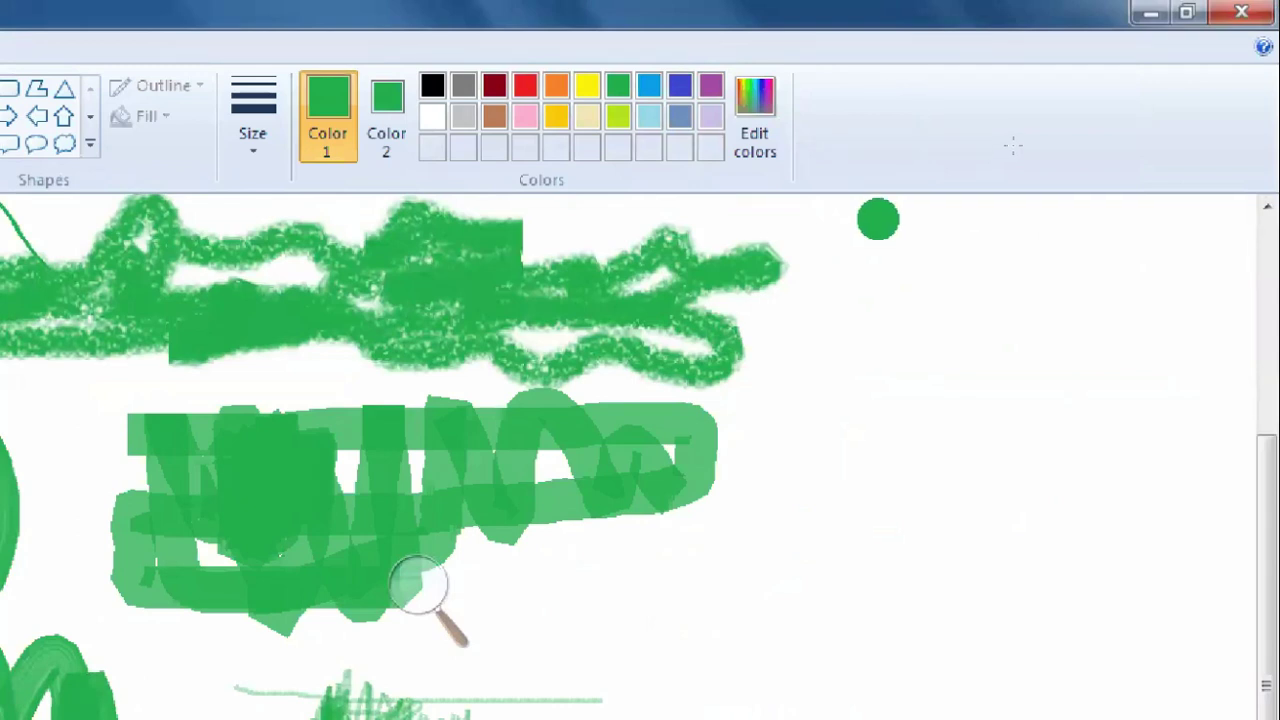
pyautogui.moveTo(878, 220)
pyautogui.mouseDown()
pyautogui.moveTo(878, 719)
pyautogui.moveTo(883, 686)
pyautogui.moveTo(1035, 688)
pyautogui.moveTo(1077, 663)
pyautogui.moveTo(1034, 146)
pyautogui.moveTo(1067, 84)
pyautogui.moveTo(1146, 106)
pyautogui.moveTo(1177, 387)
pyautogui.mouseUp()
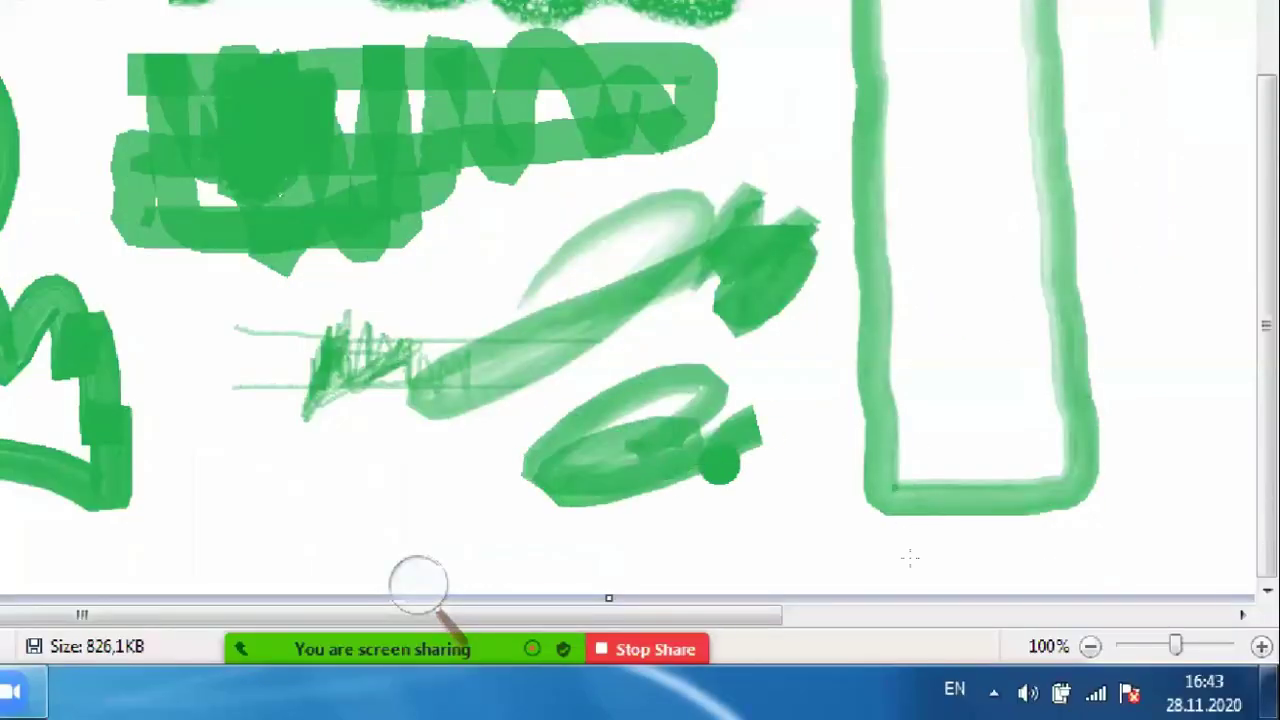
pyautogui.moveTo(719, 464); pyautogui.dragTo(849, 526)
pyautogui.click(418, 586)
pyautogui.click(407, 603)
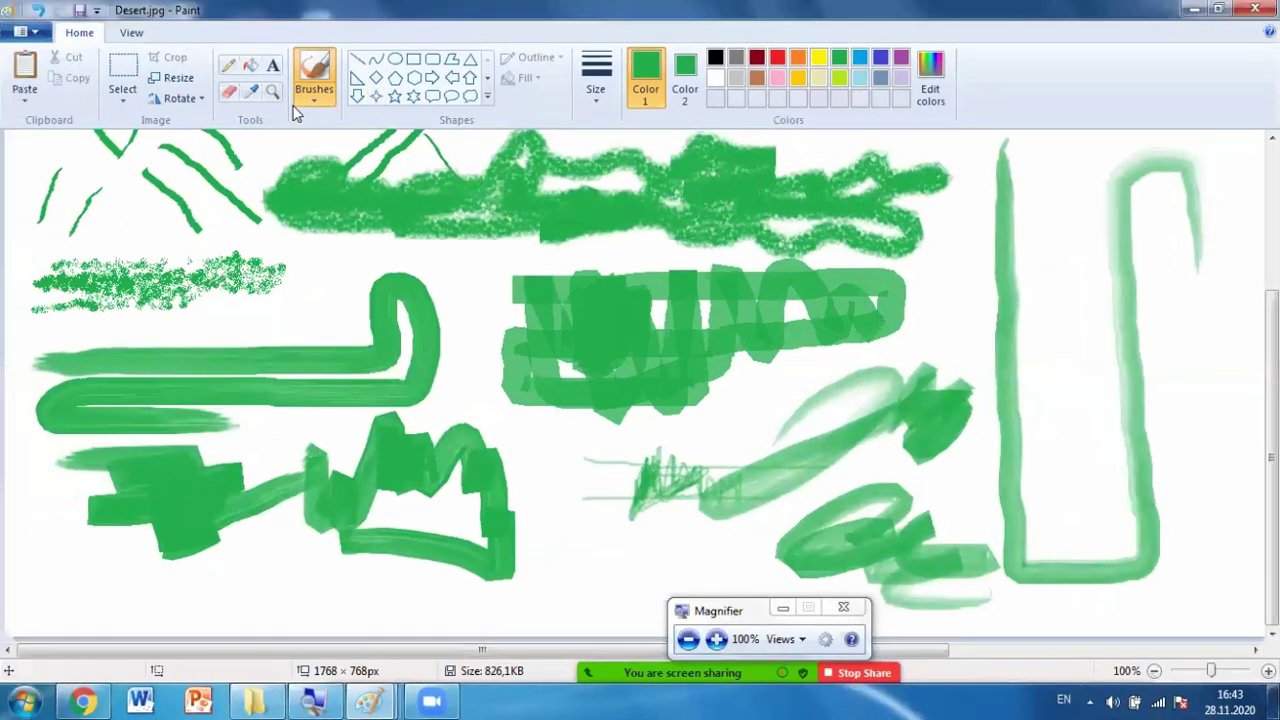
# Close the brush gallery without changing the brush, and select and delete everything on the canvas.
pyautogui.click(314, 92)
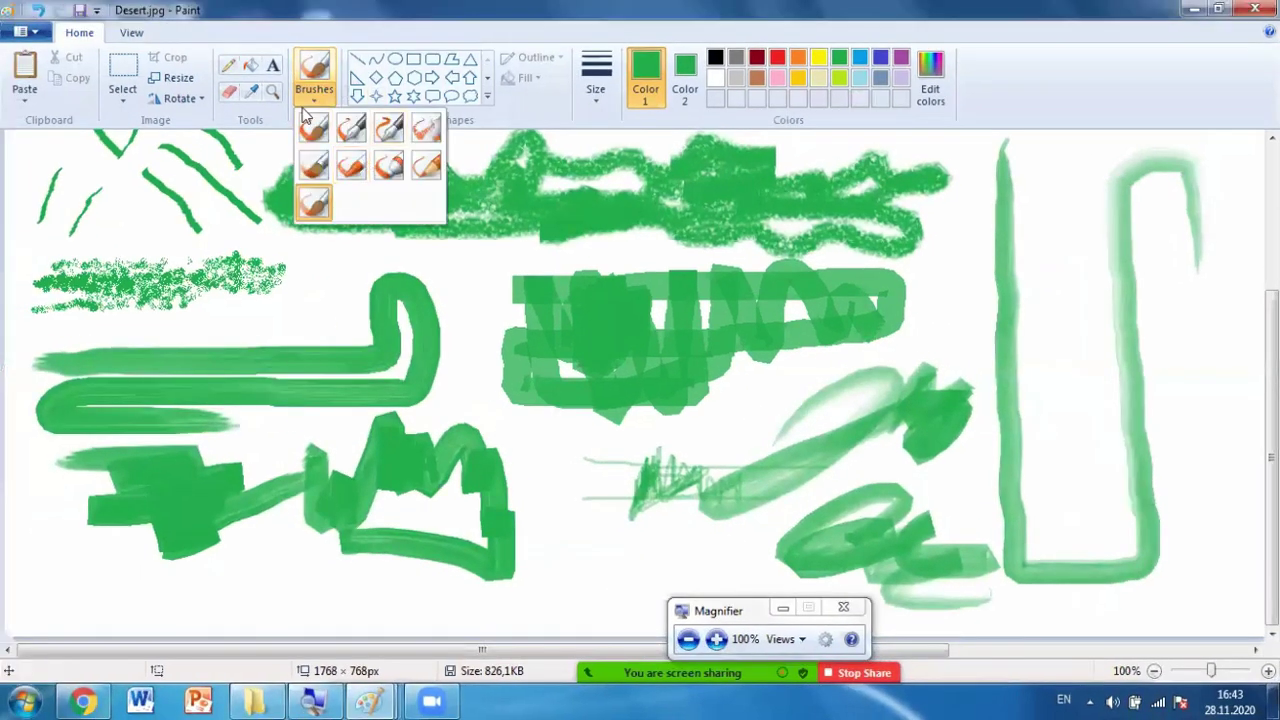
pyautogui.click(718, 285)
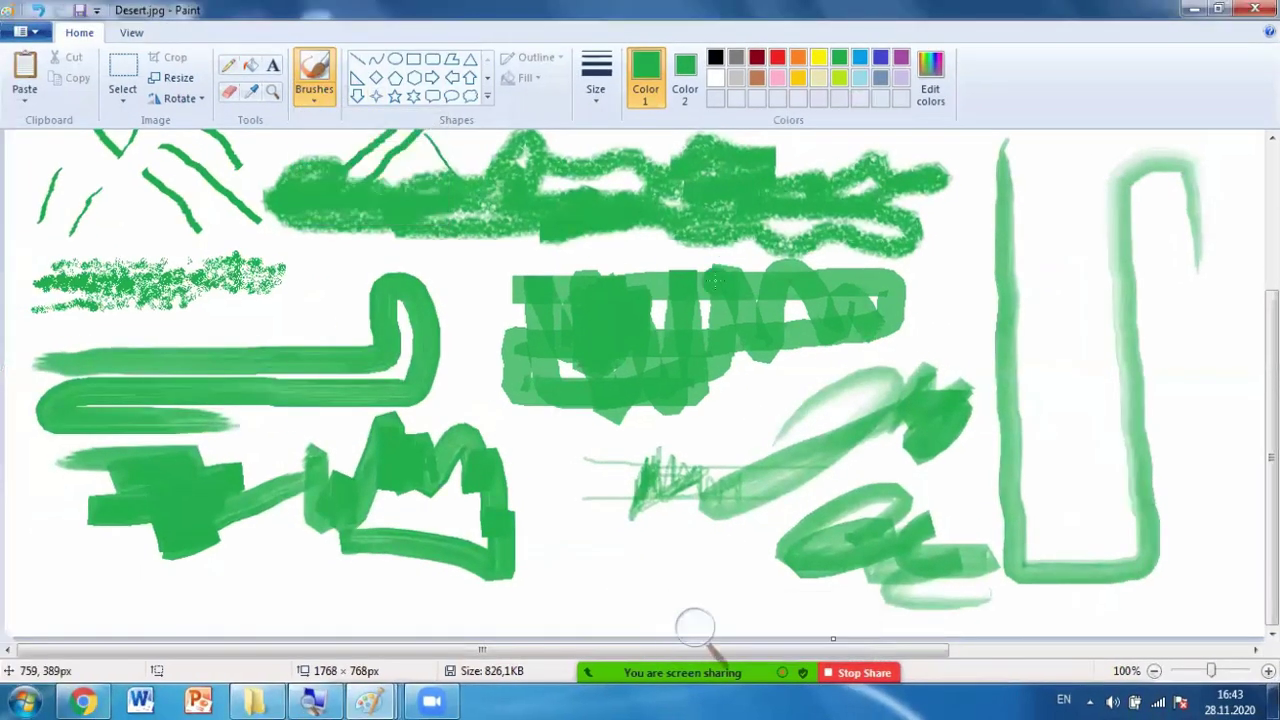
pyautogui.hotkey('ctrl', 'a')
pyautogui.press('Delete')
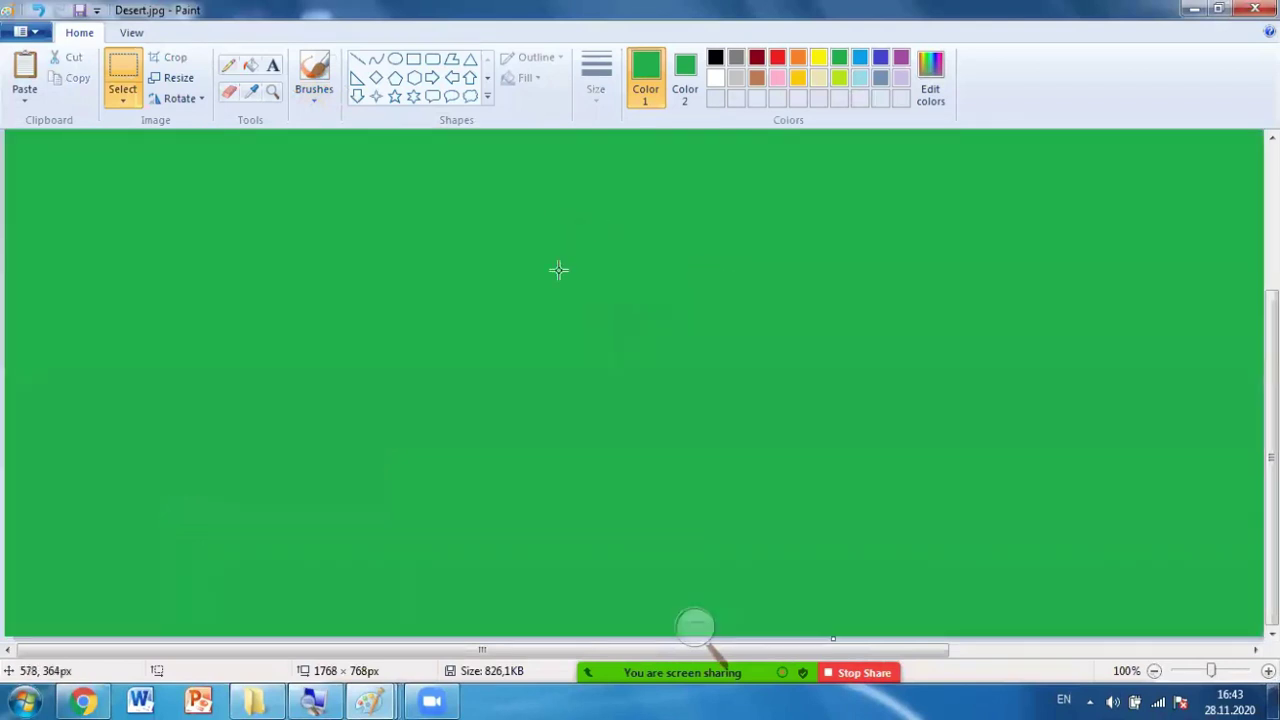
# Set Color 1 to white and fill the whole green canvas with it.
pyautogui.click(251, 66)
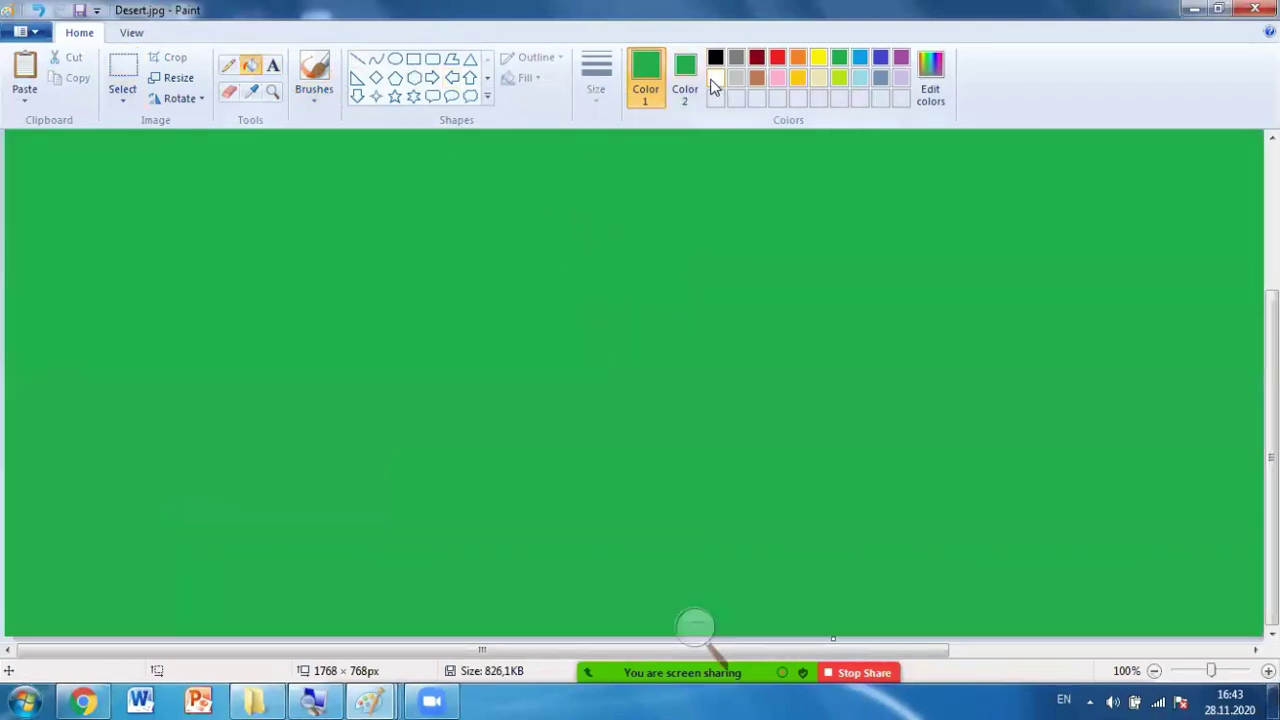
pyautogui.click(715, 78)
pyautogui.click(511, 251)
# Examine the full set of shapes available in the expanded shape gallery.
pyautogui.click(698, 632)
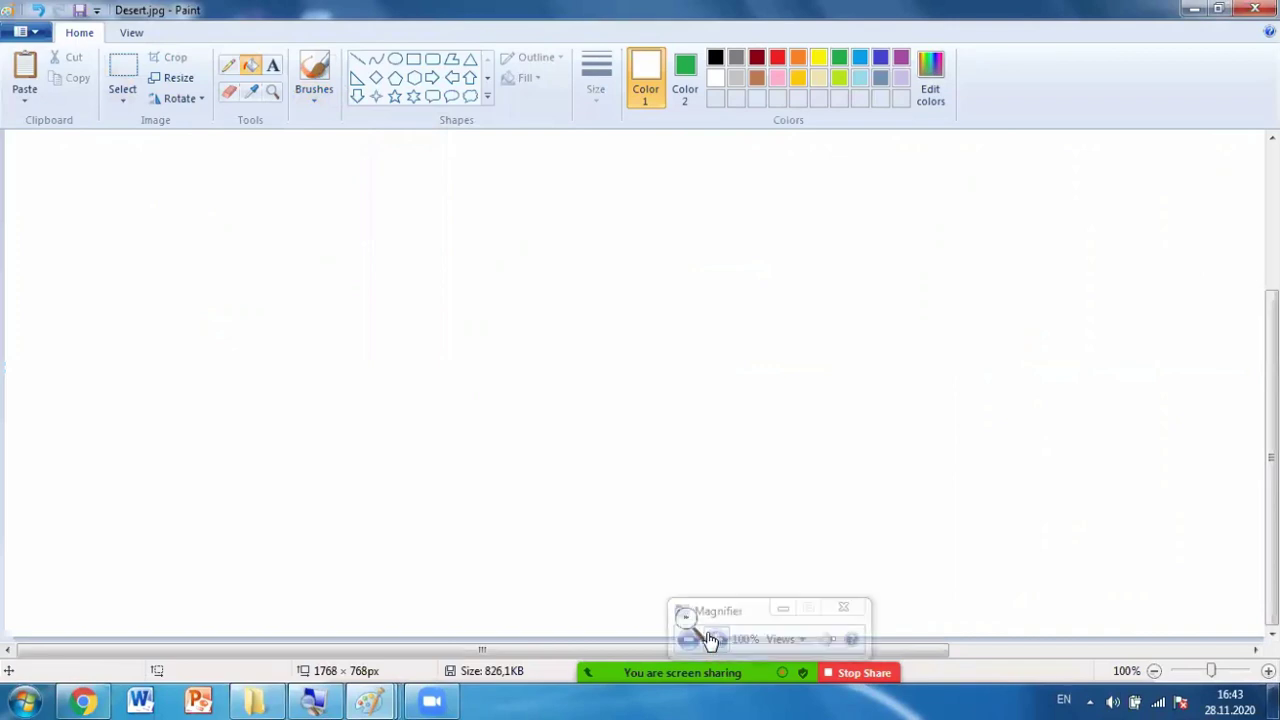
pyautogui.click(721, 643)
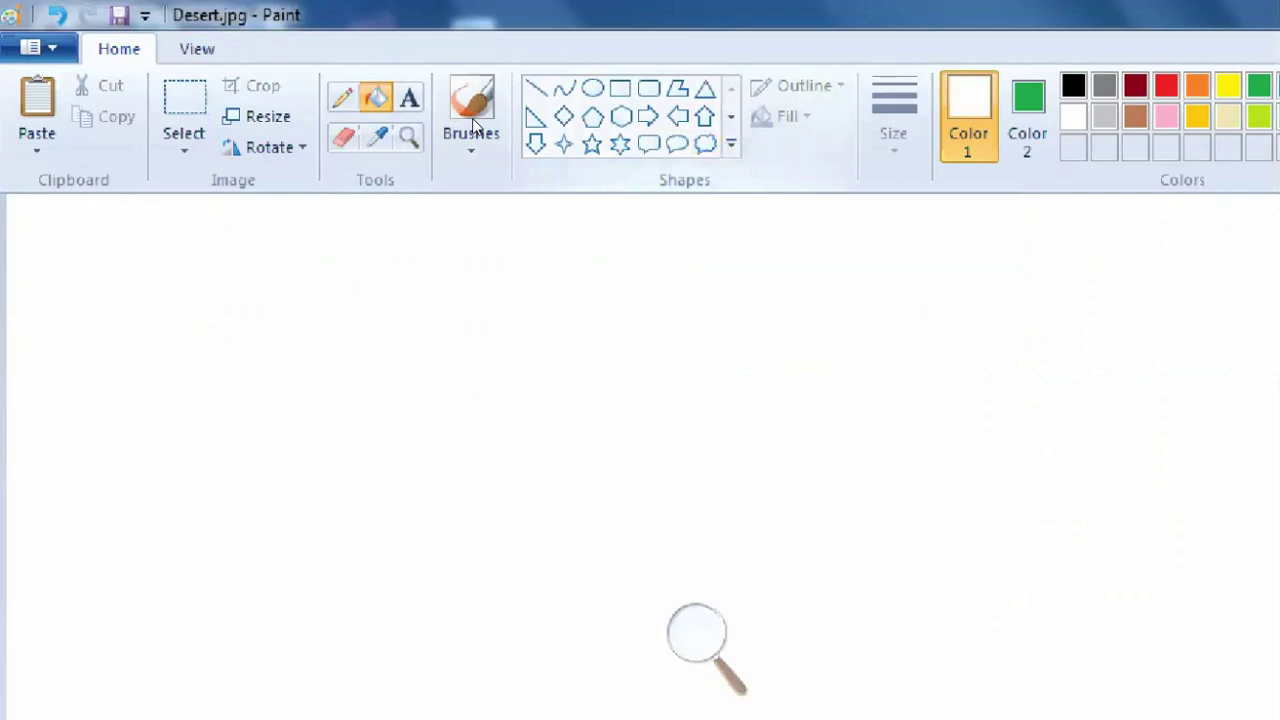
pyautogui.click(731, 144)
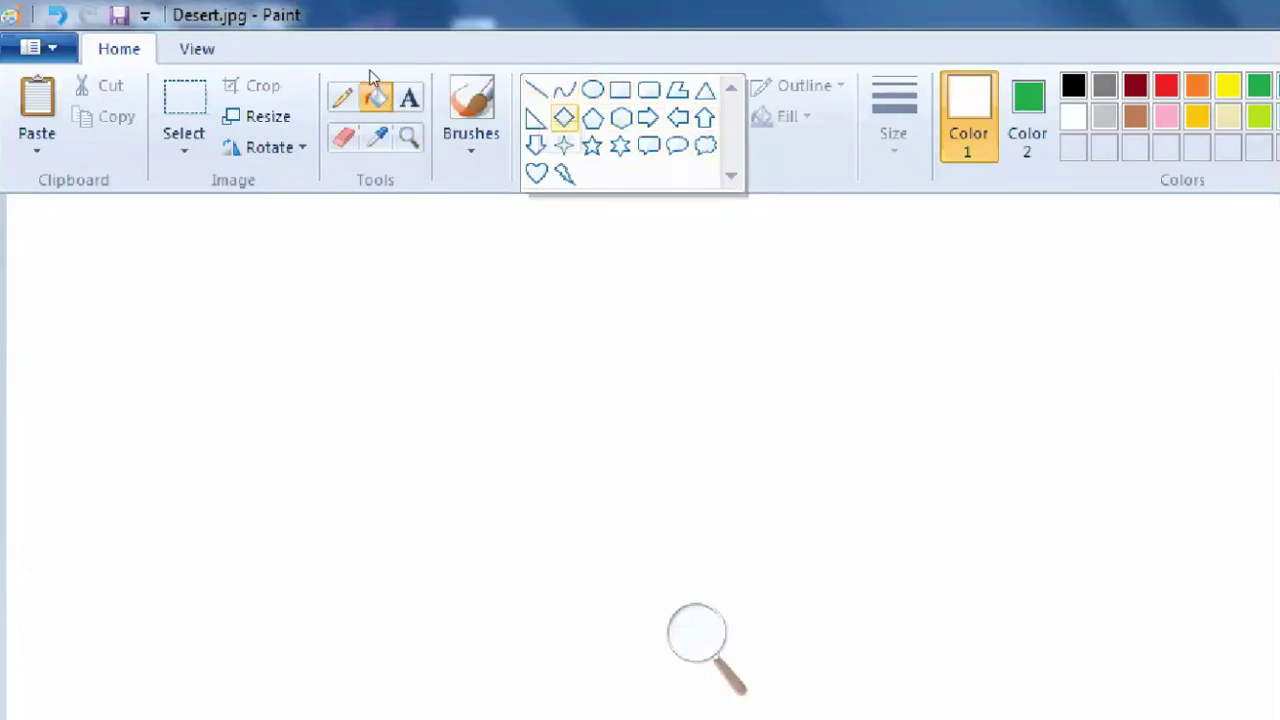
pyautogui.click(482, 420)
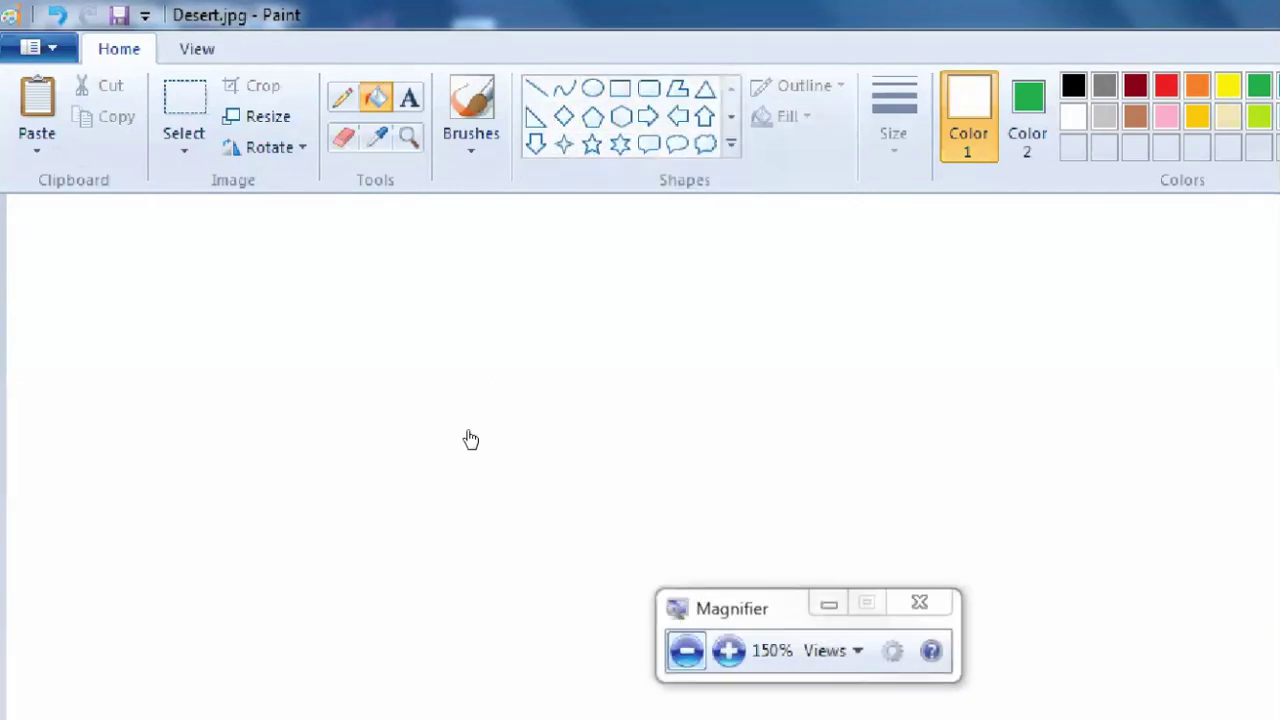
pyautogui.click(469, 434)
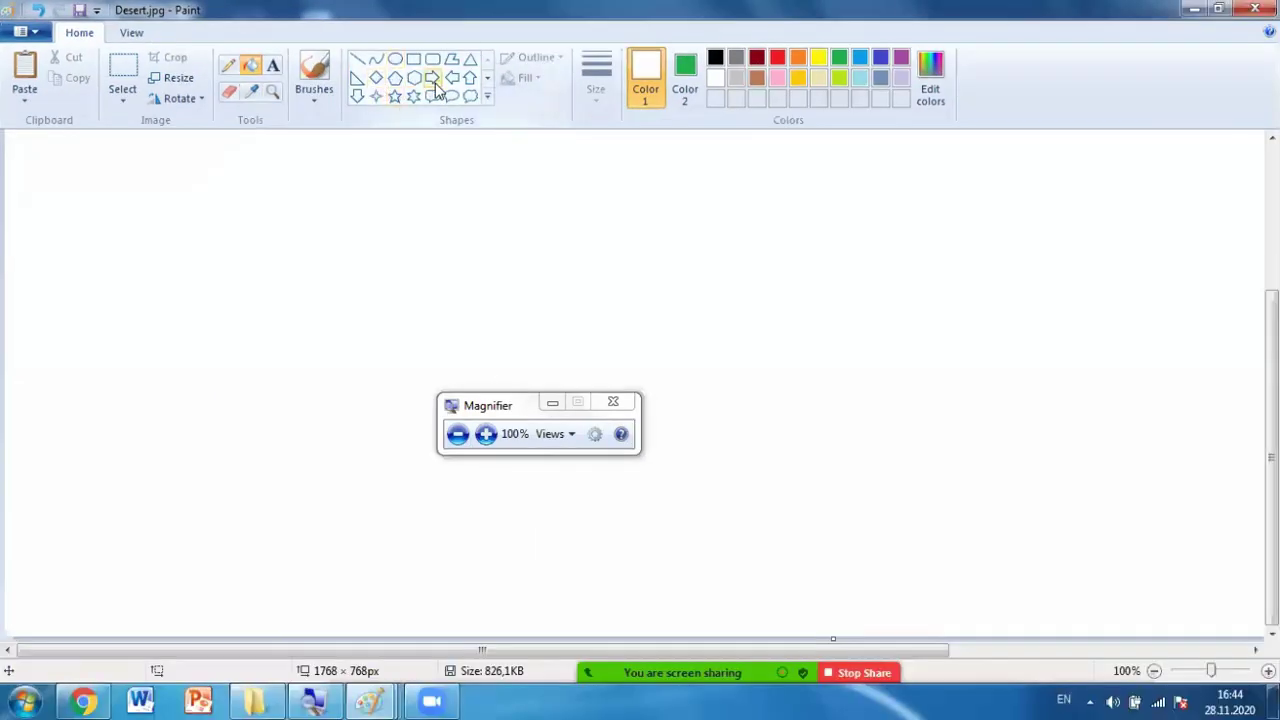
# Choose the five-point star shape and draw a small star about 94 × 100 px with Color 1 set to white.
pyautogui.click(395, 97)
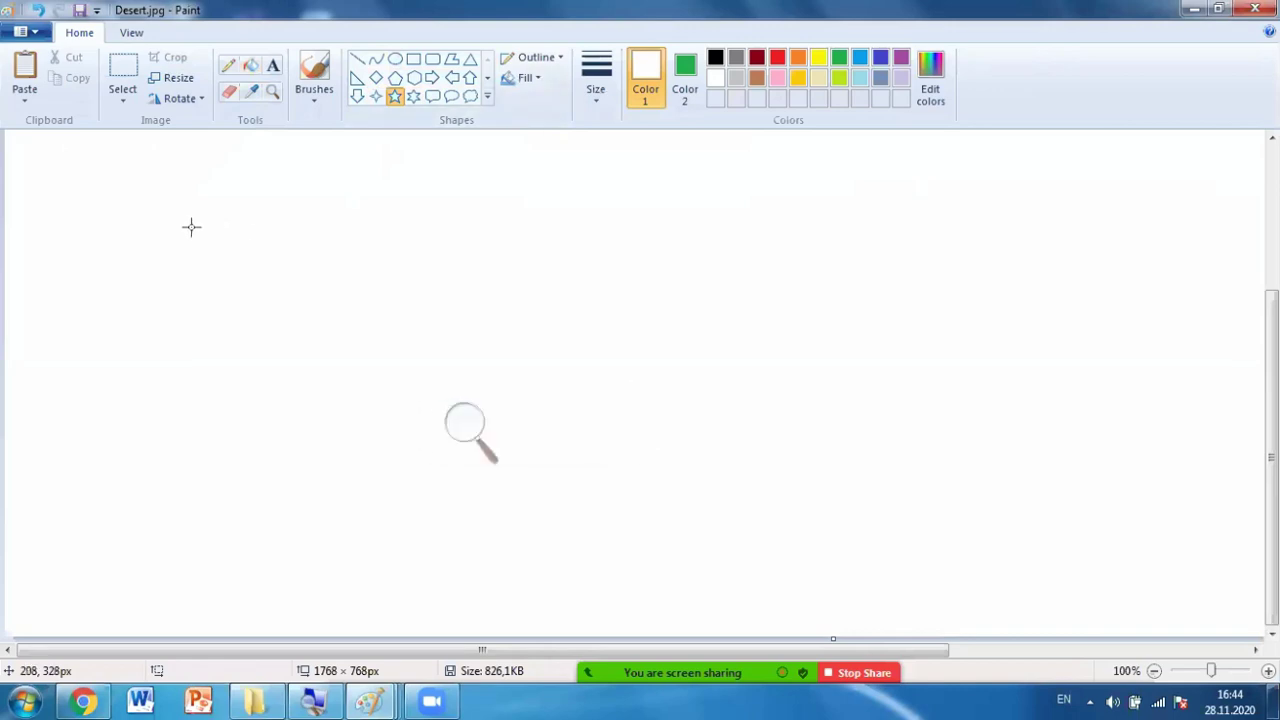
pyautogui.moveTo(266, 304); pyautogui.dragTo(281, 321)
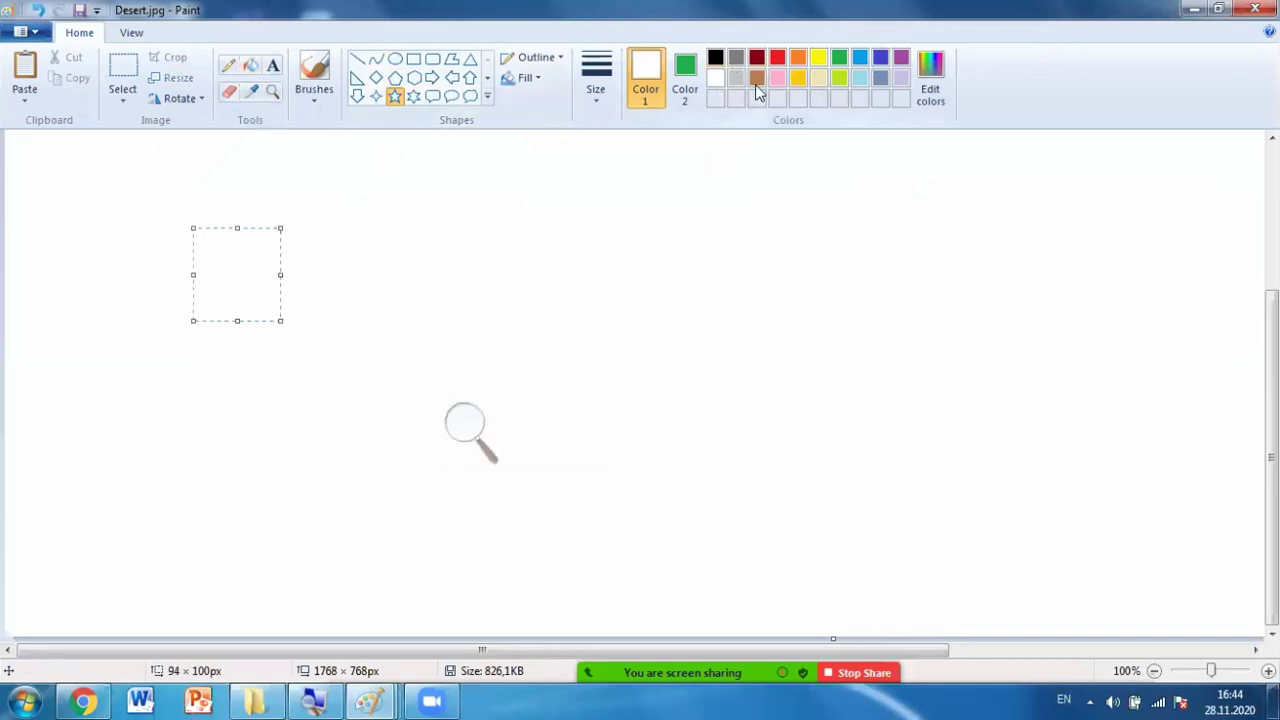
pyautogui.click(575, 165)
# Set Color 1 to pink and draw a five-point star about 292 × 230 px on the blank canvas.
pyautogui.click(777, 58)
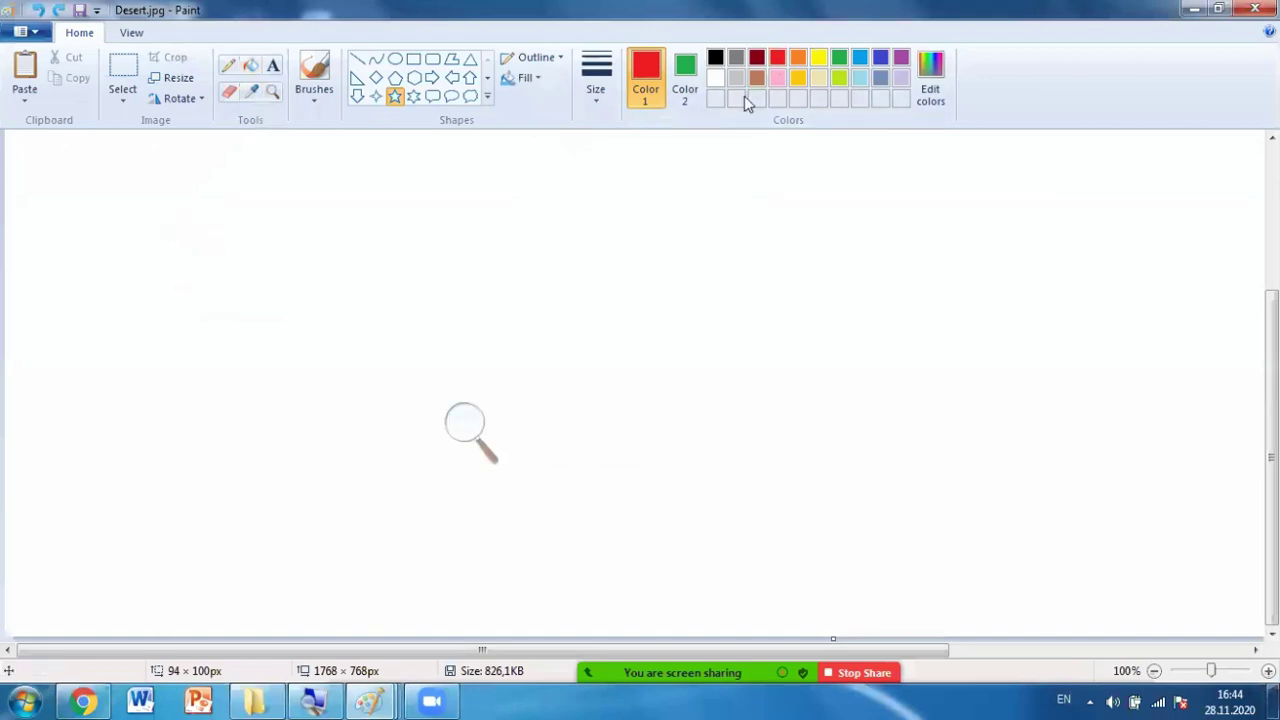
pyautogui.click(777, 78)
pyautogui.moveTo(151, 214); pyautogui.dragTo(425, 431)
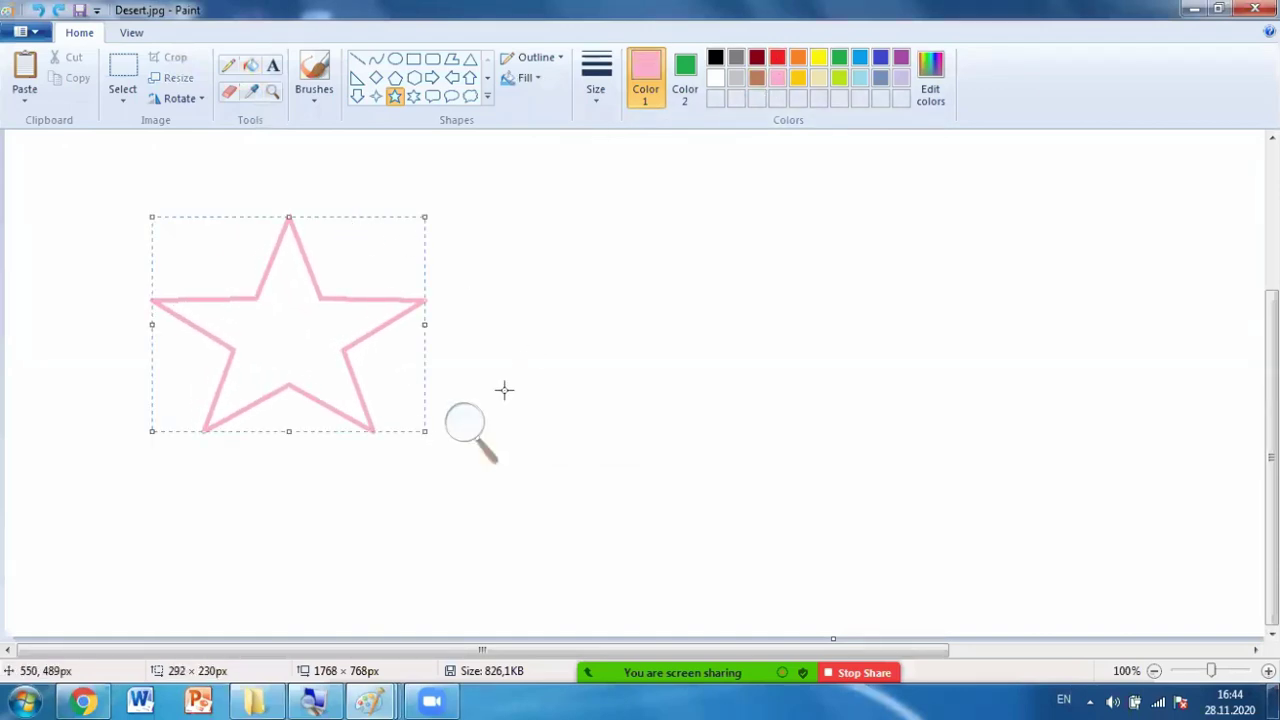
# Examine the fill and outline style options available for the selected star.
pyautogui.click(478, 431)
pyautogui.click(485, 436)
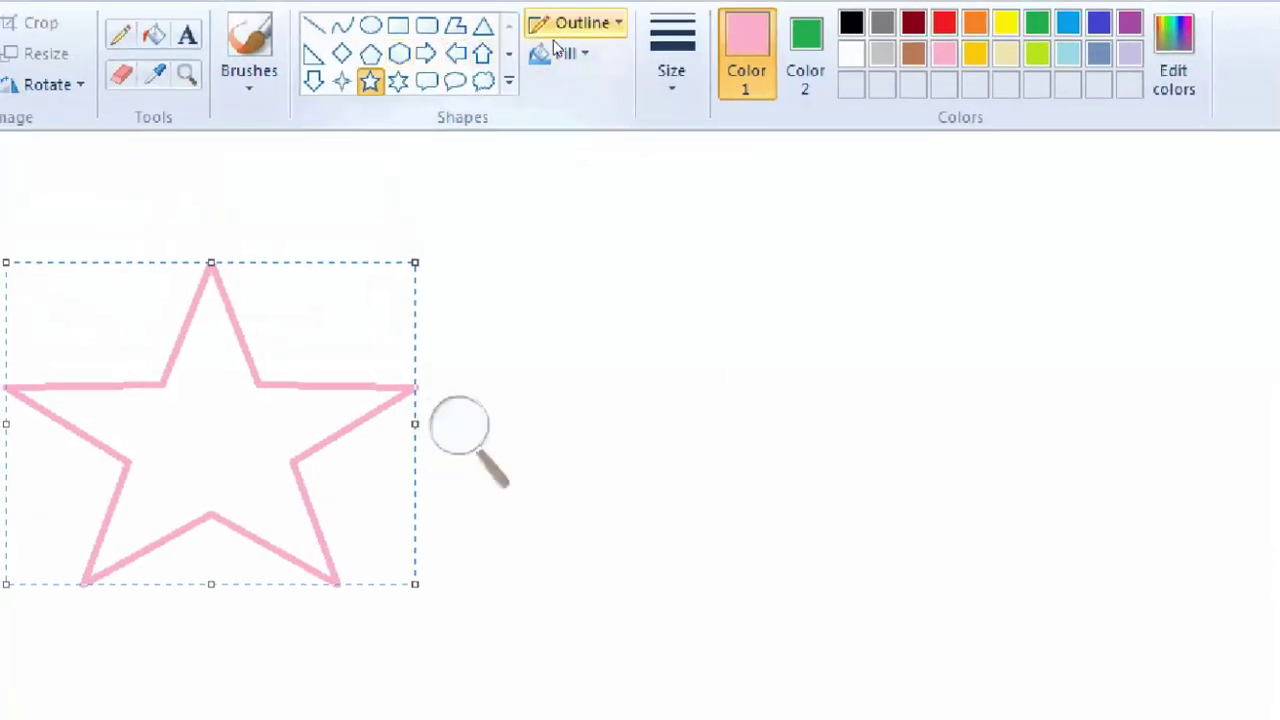
pyautogui.click(531, 90)
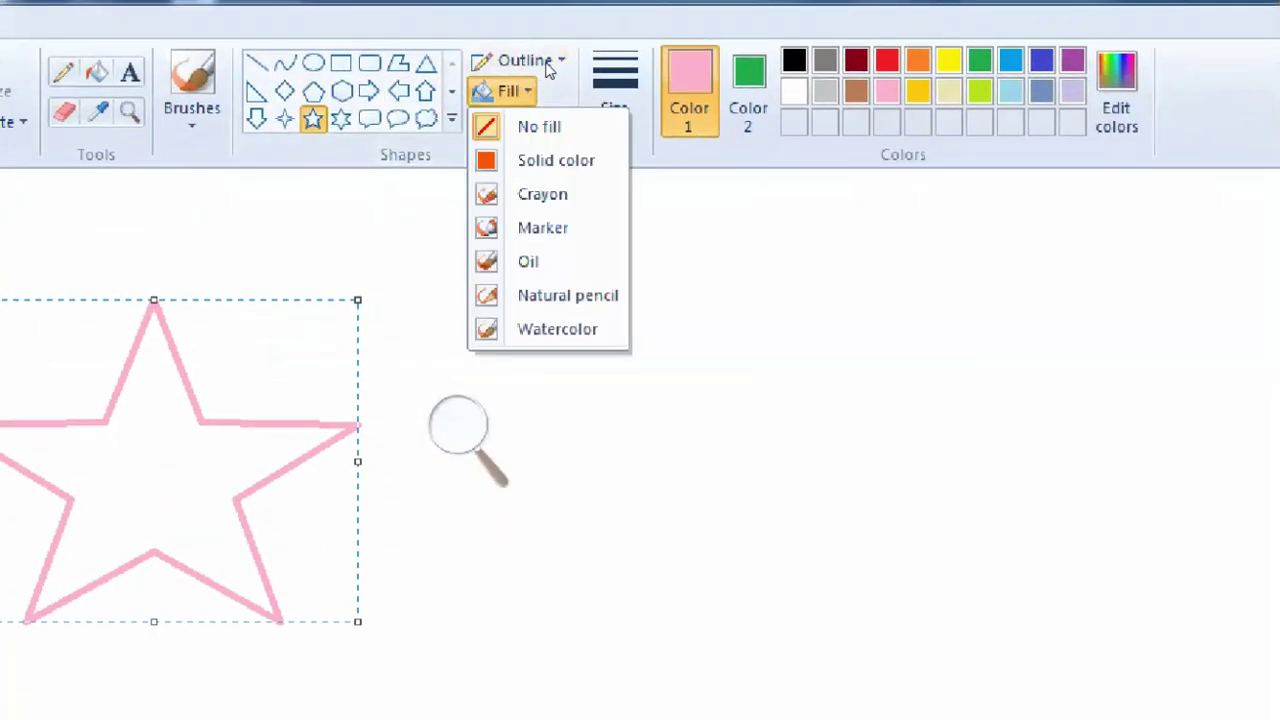
pyautogui.click(553, 60)
pyautogui.click(558, 58)
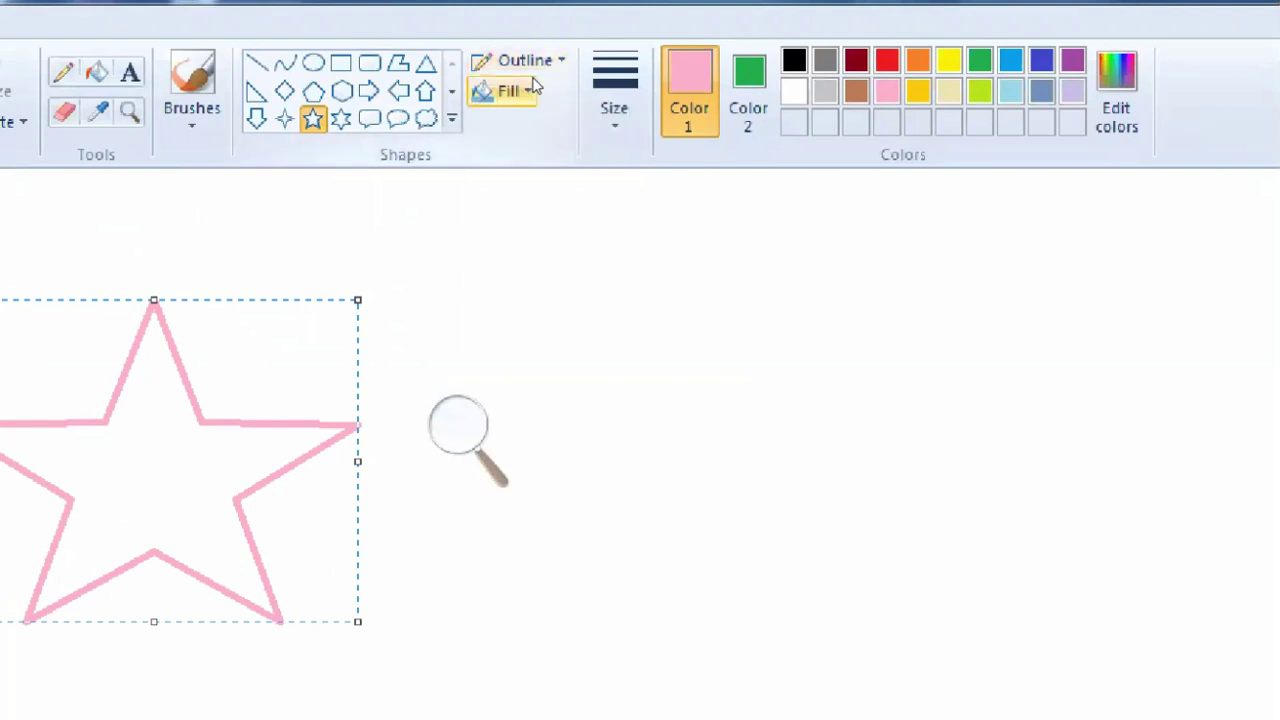
pyautogui.click(530, 89)
pyautogui.click(540, 61)
pyautogui.click(547, 59)
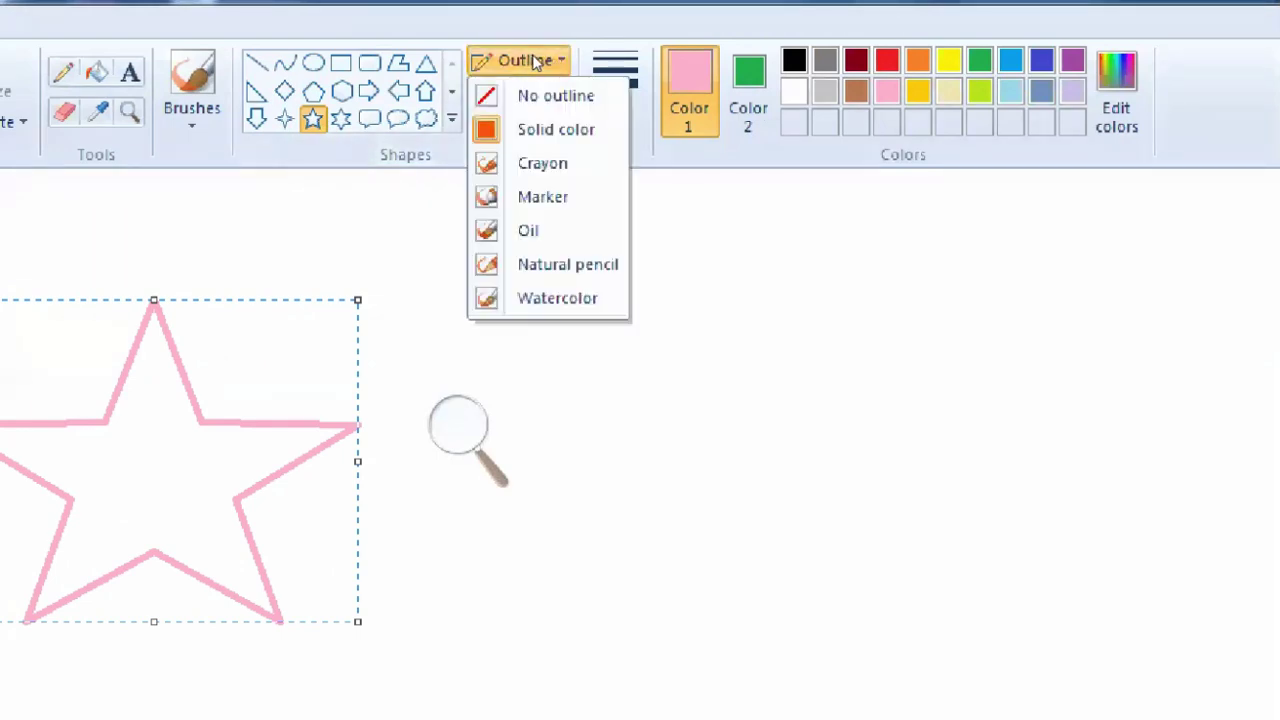
pyautogui.click(543, 60)
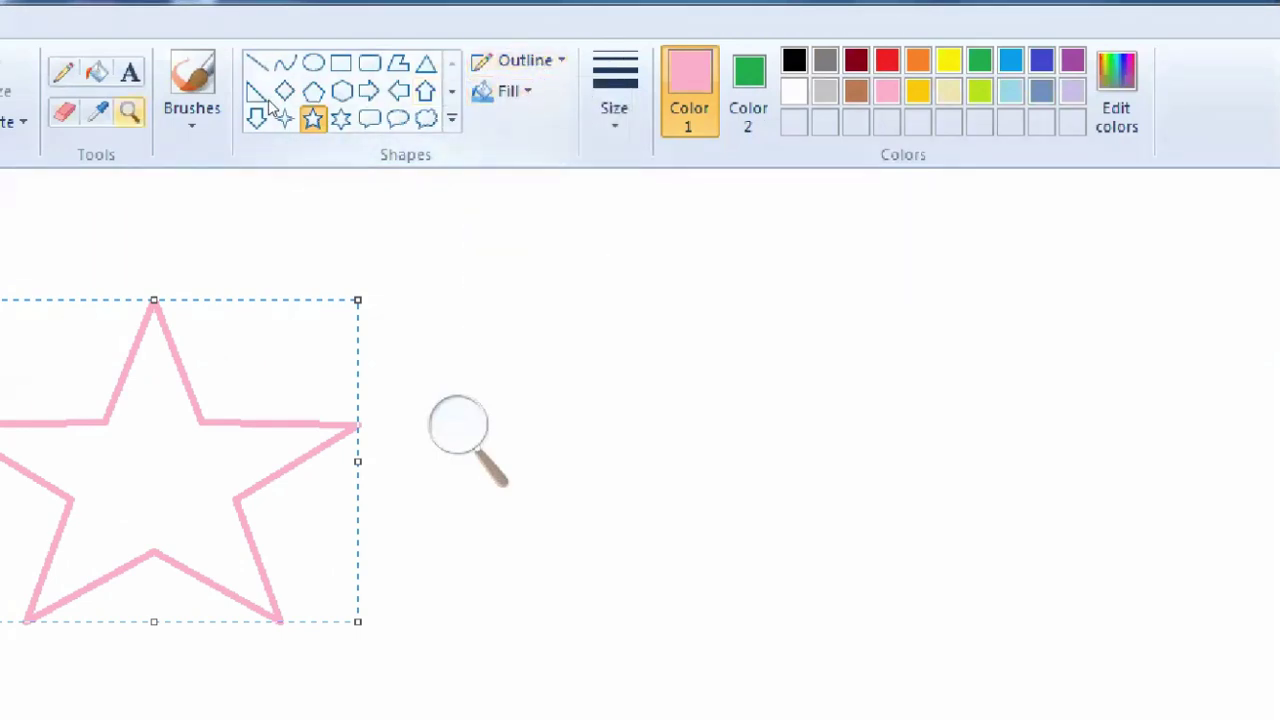
# Set the outline style of the pink star to Oil.
pyautogui.click(522, 60)
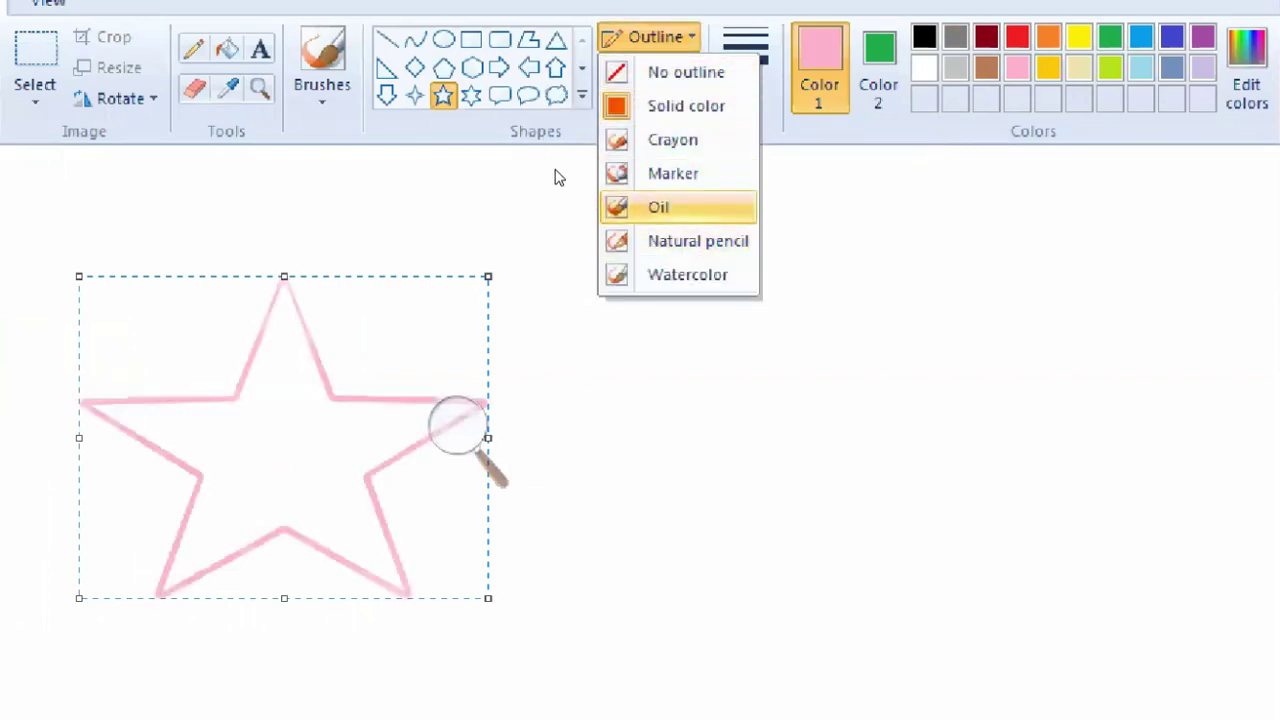
pyautogui.click(658, 207)
pyautogui.click(650, 38)
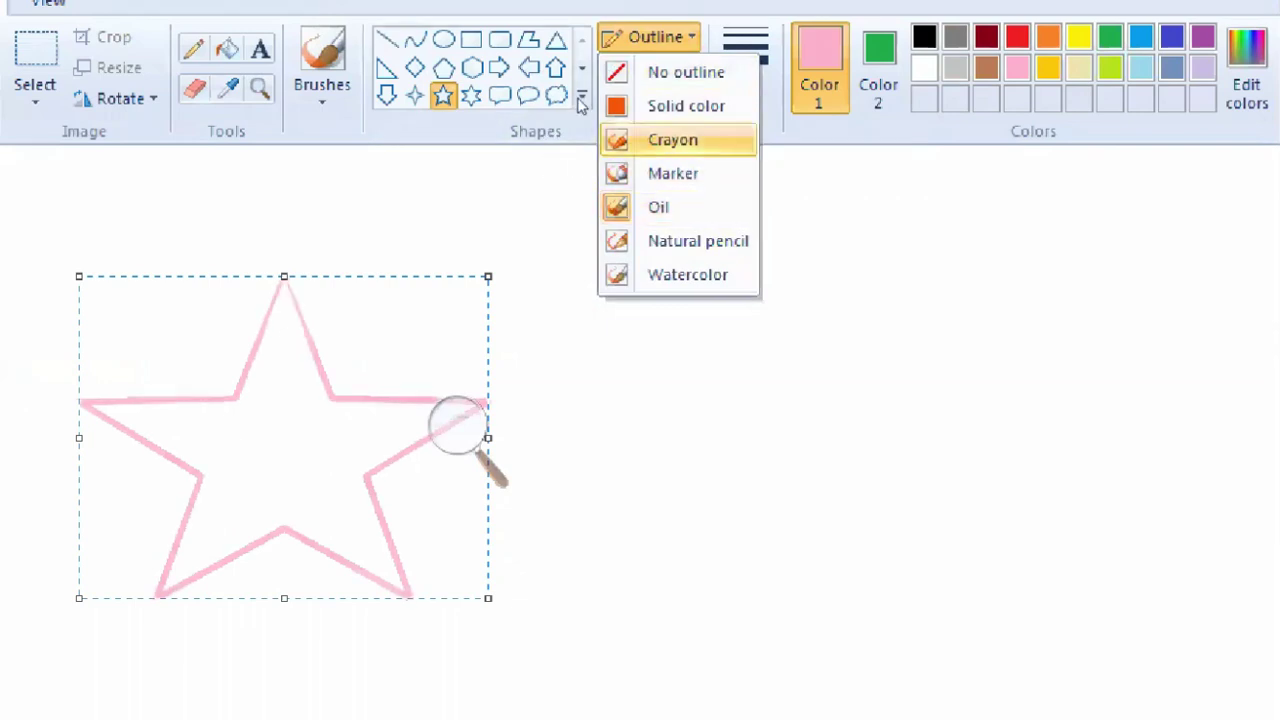
pyautogui.click(650, 38)
pyautogui.click(551, 57)
# Look through the fill styles offered for the star.
pyautogui.click(638, 68)
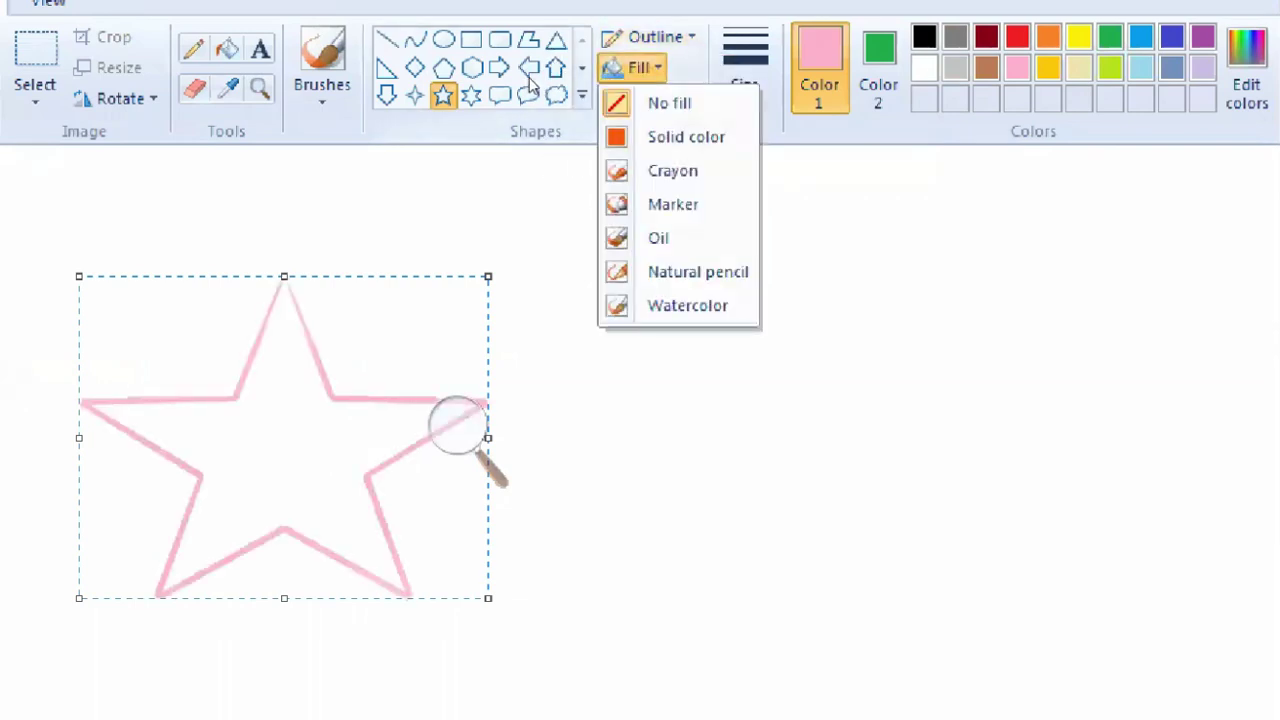
pyautogui.press('Down')
pyautogui.press('Down')
pyautogui.press('Down')
pyautogui.press('Down')
pyautogui.press('Down')
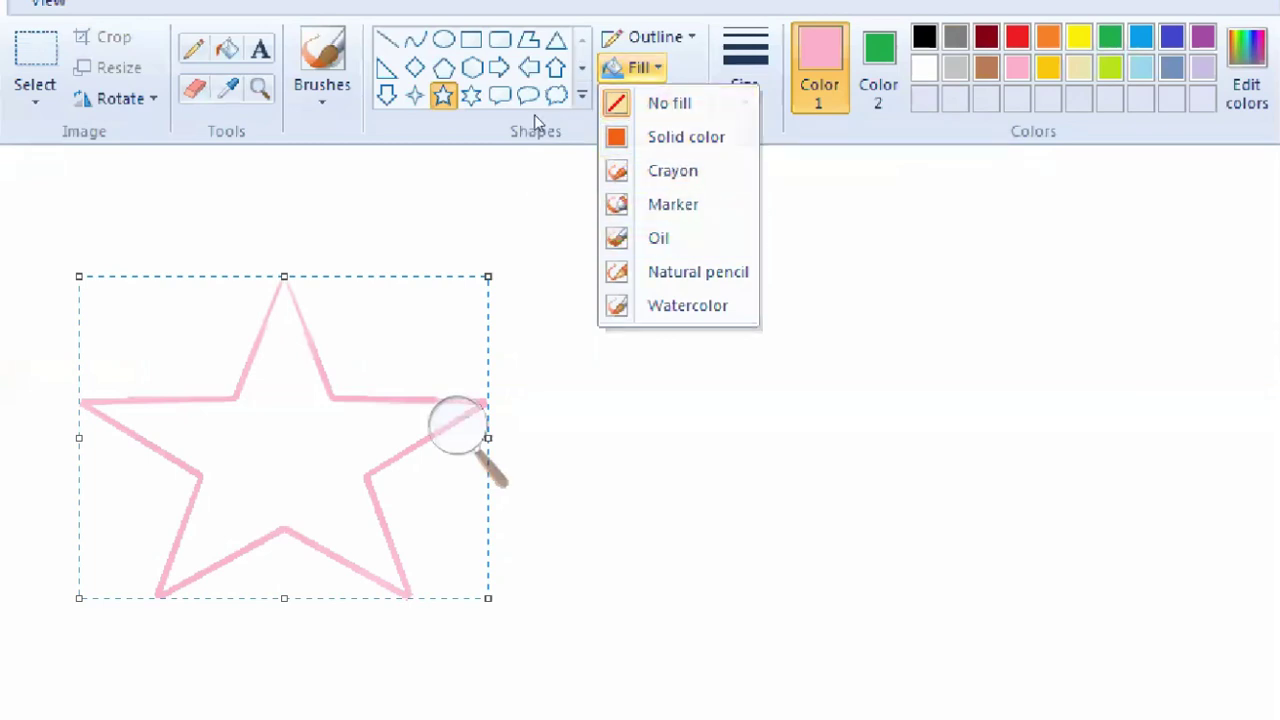
pyautogui.press('Escape')
# Set Color 2 to pink and fill the star with the Natural pencil style.
pyautogui.click(878, 86)
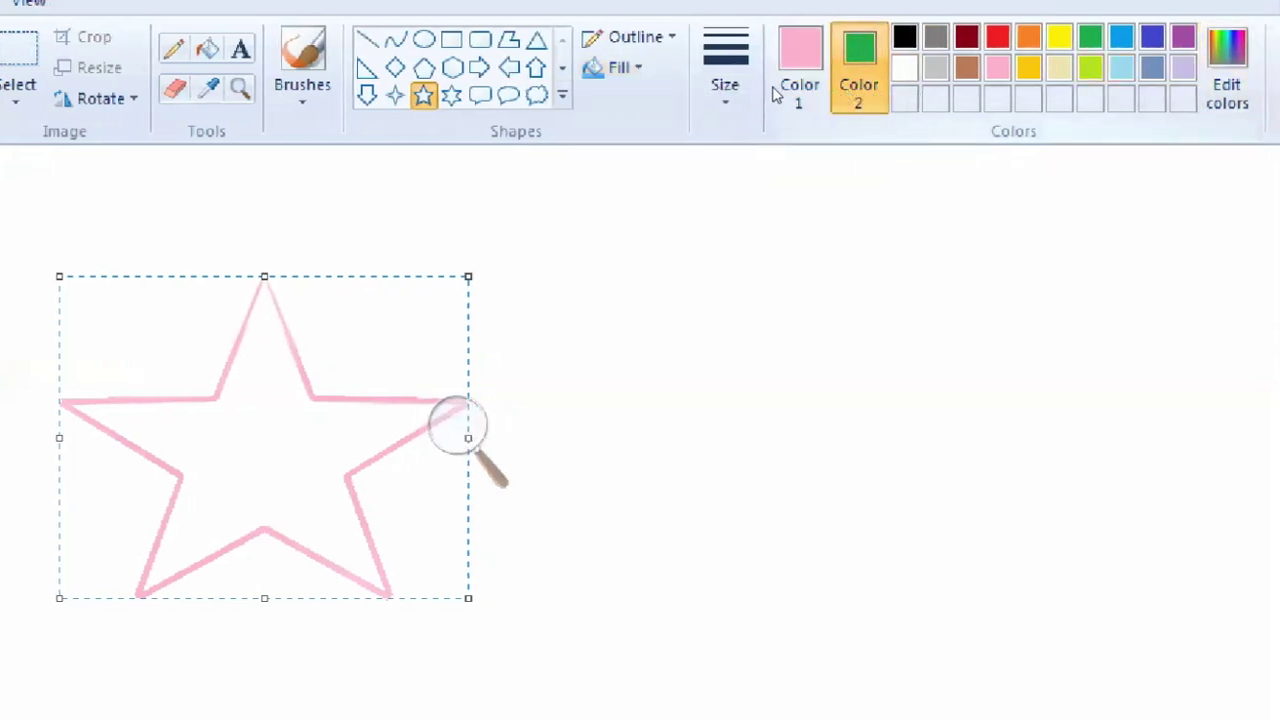
pyautogui.click(998, 68)
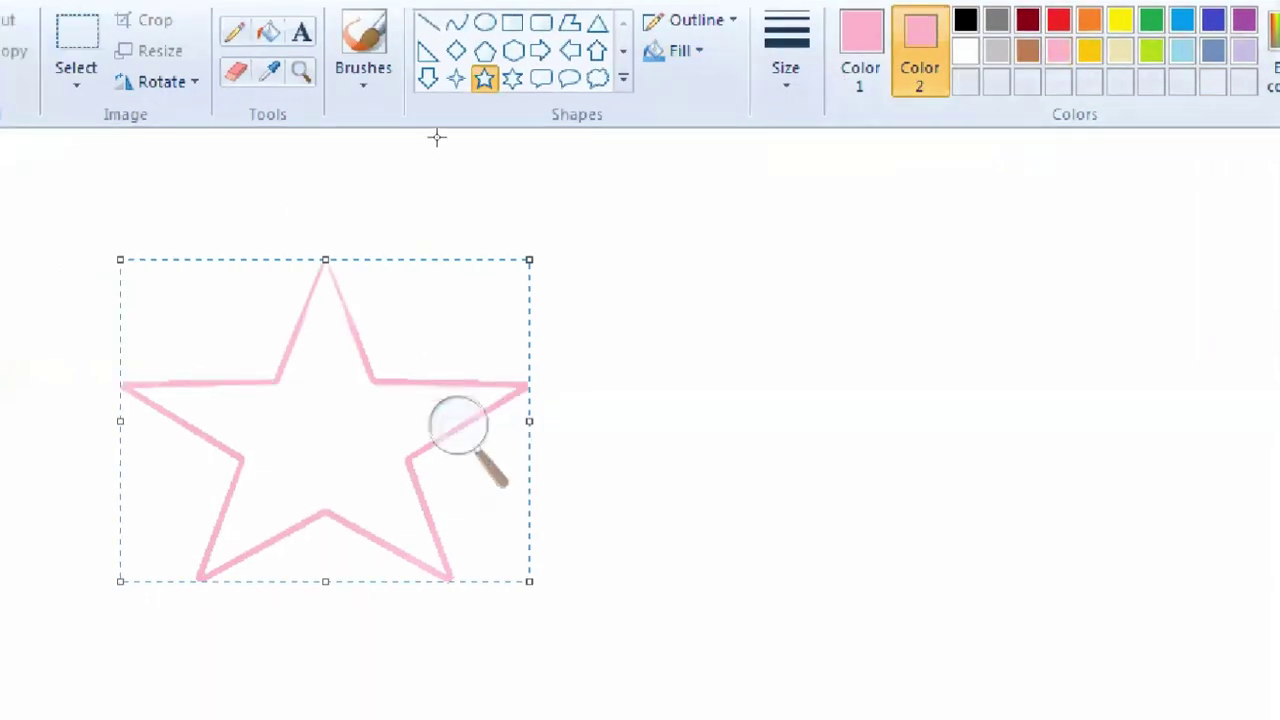
pyautogui.click(620, 68)
pyautogui.press('Down')
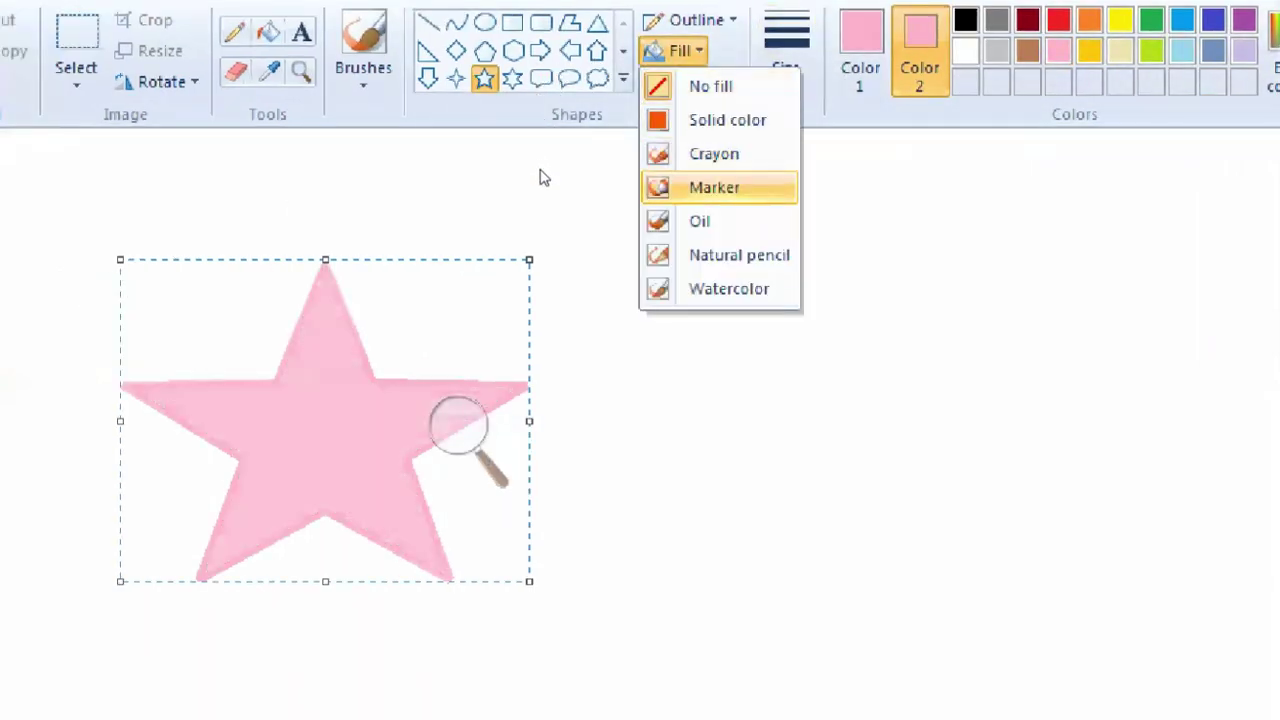
pyautogui.press('Up')
pyautogui.press('Up')
pyautogui.press('Down')
pyautogui.press('Down')
pyautogui.press('Down')
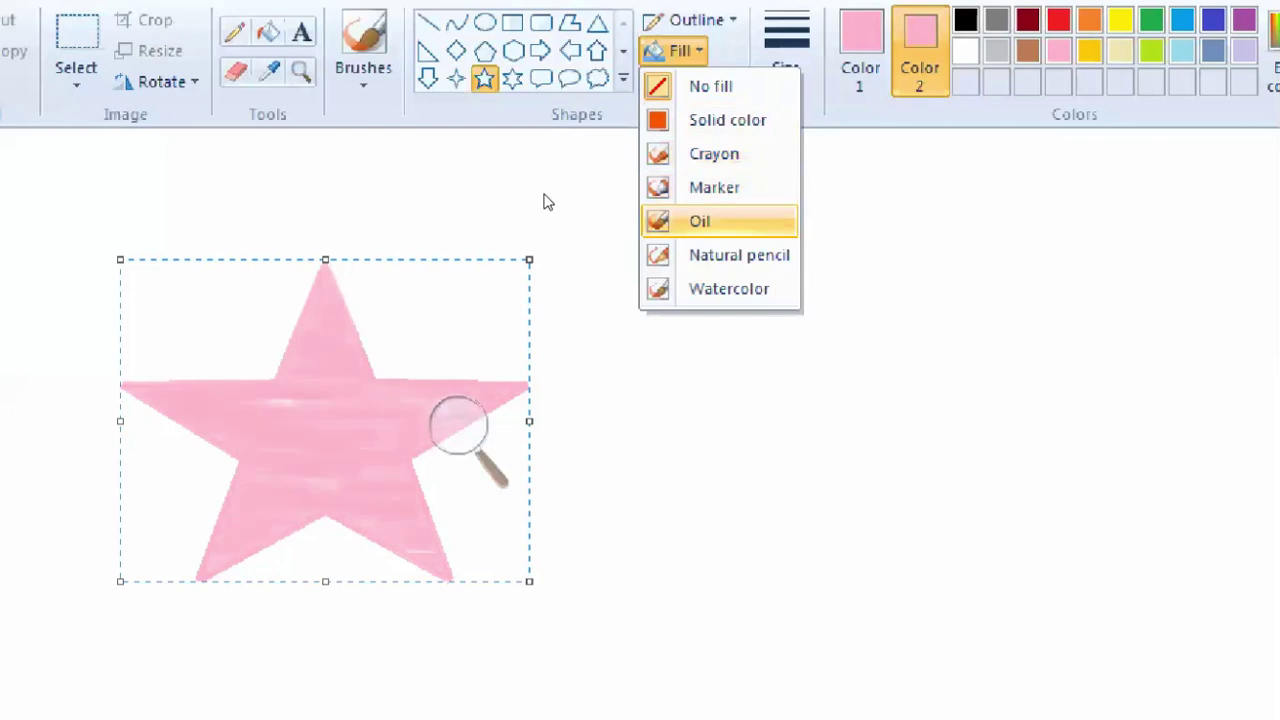
pyautogui.press('Down')
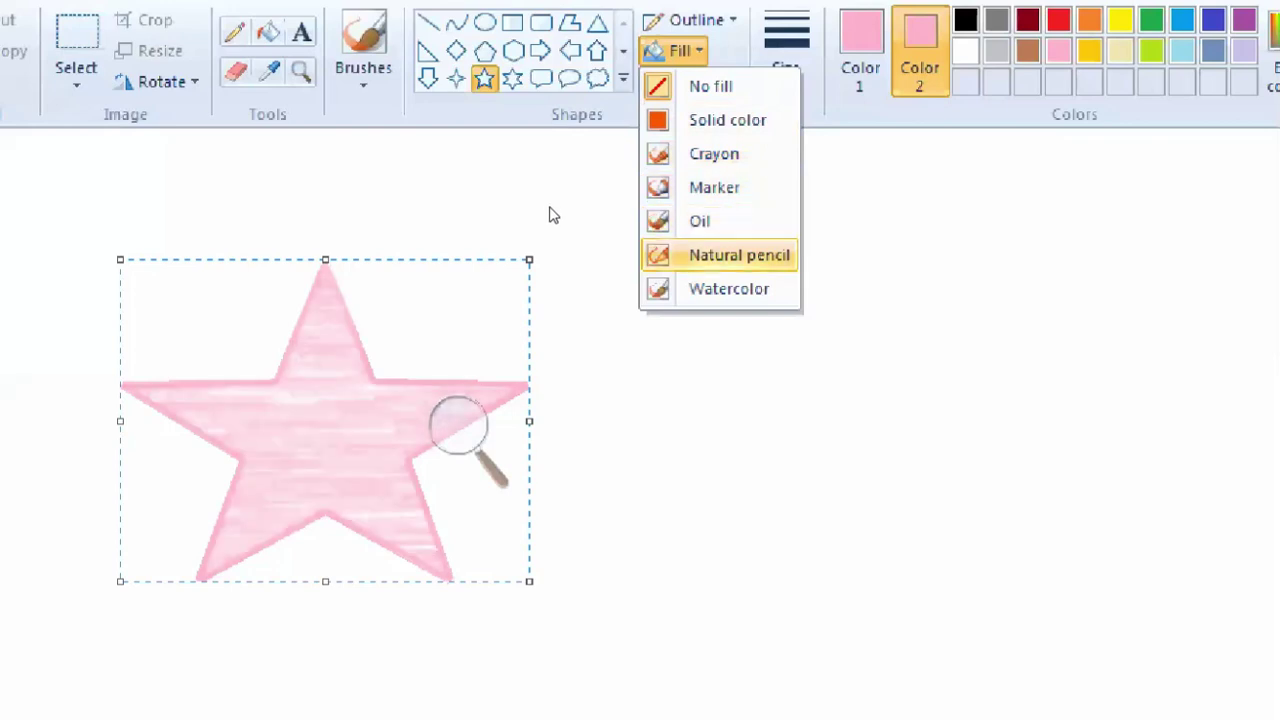
pyautogui.press('Return')
# Set Color 1 to red to recolor the star's outline.
pyautogui.click(357, 88)
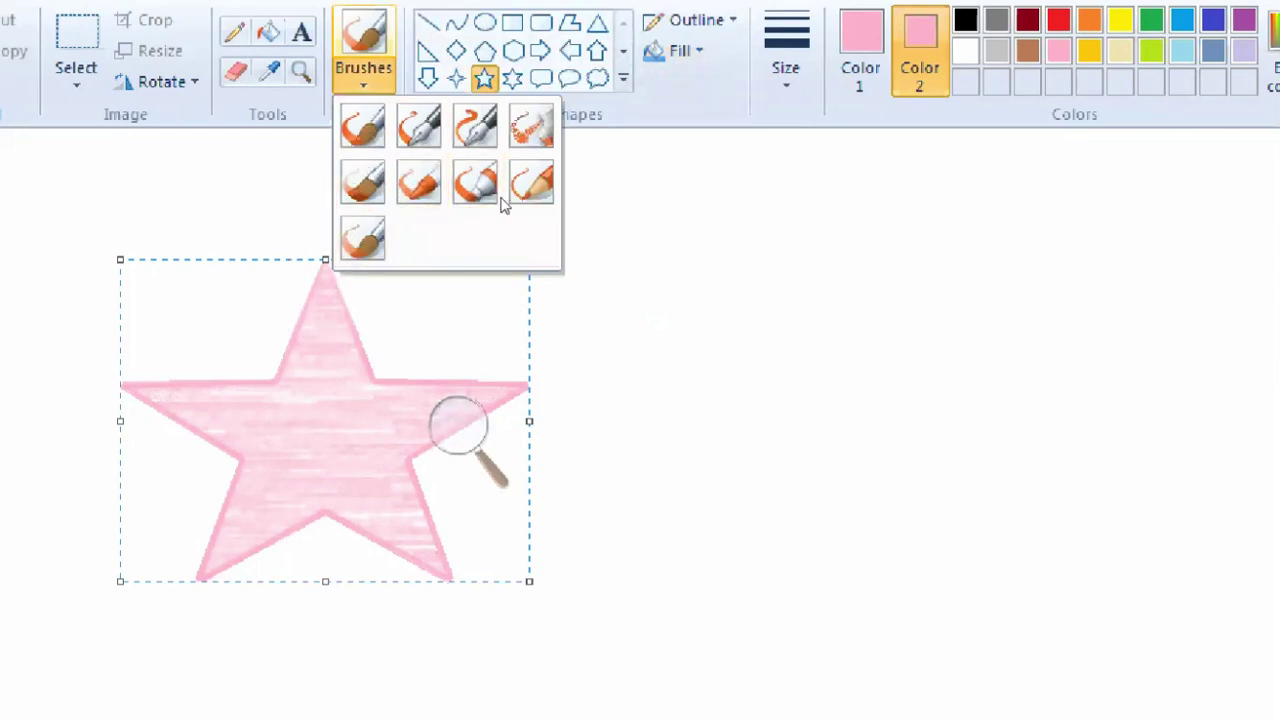
pyautogui.click(502, 94)
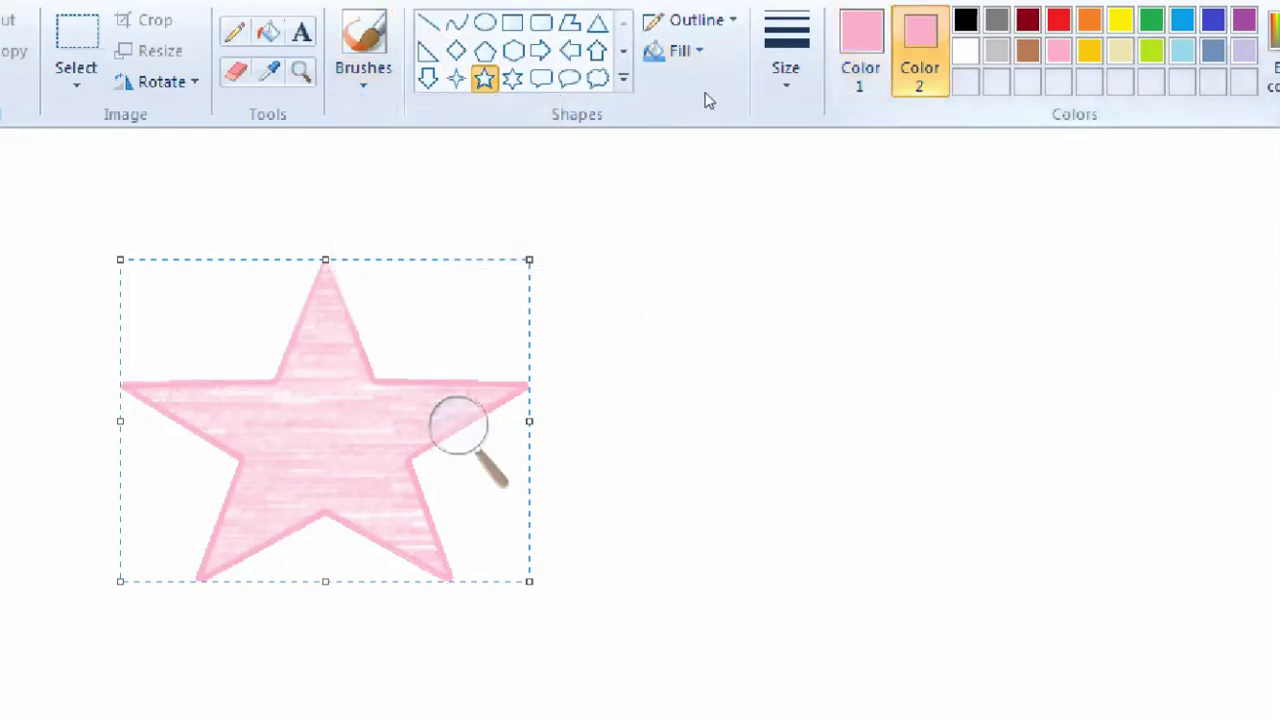
pyautogui.click(860, 52)
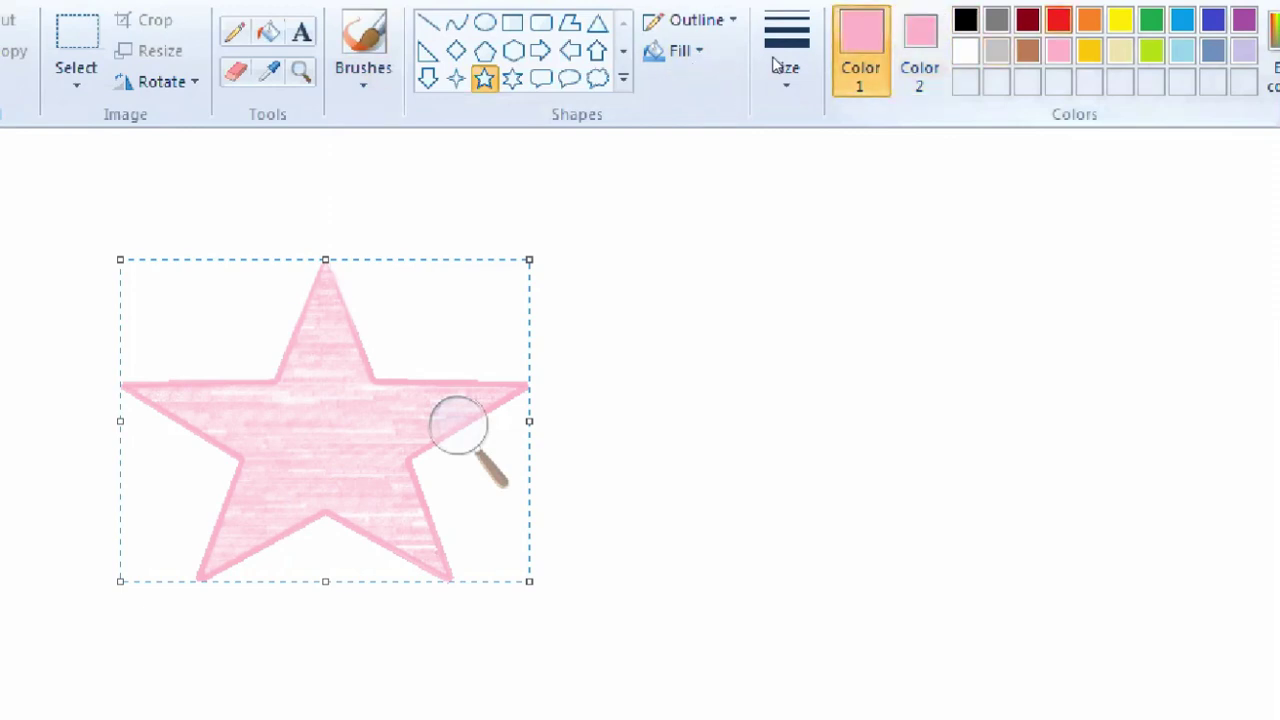
pyautogui.click(1059, 20)
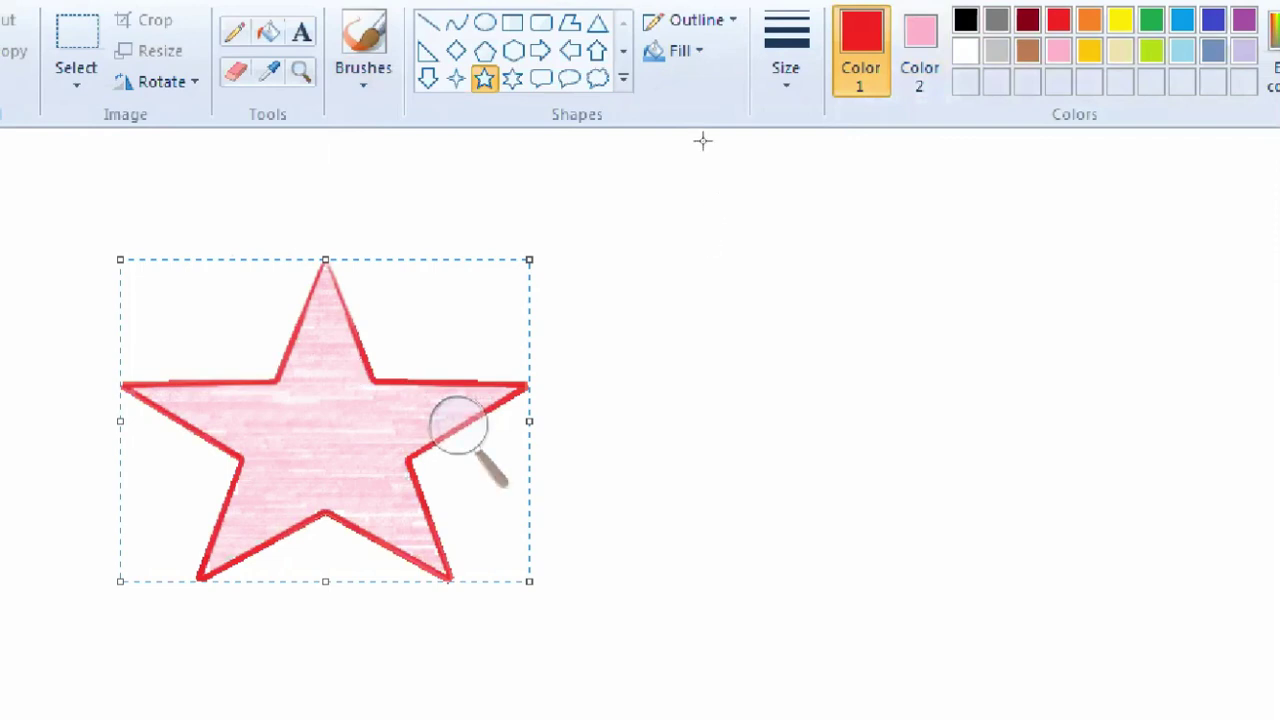
pyautogui.click(386, 342)
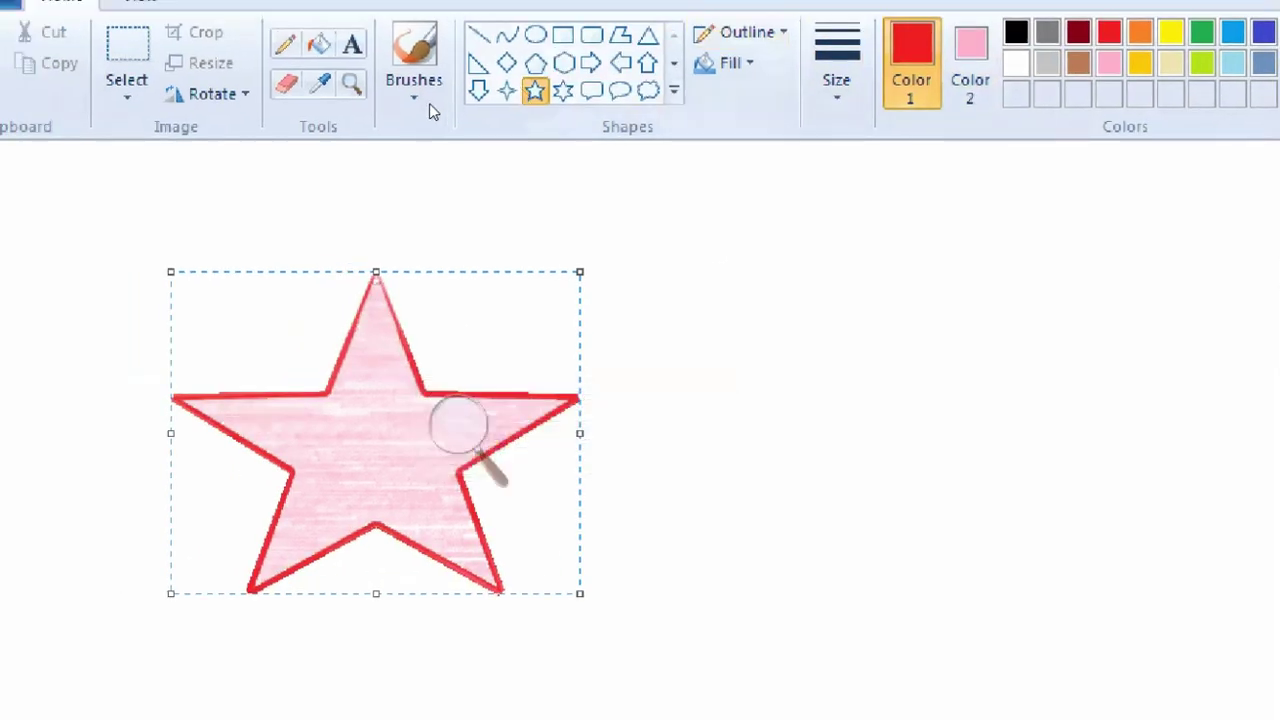
pyautogui.click(337, 334)
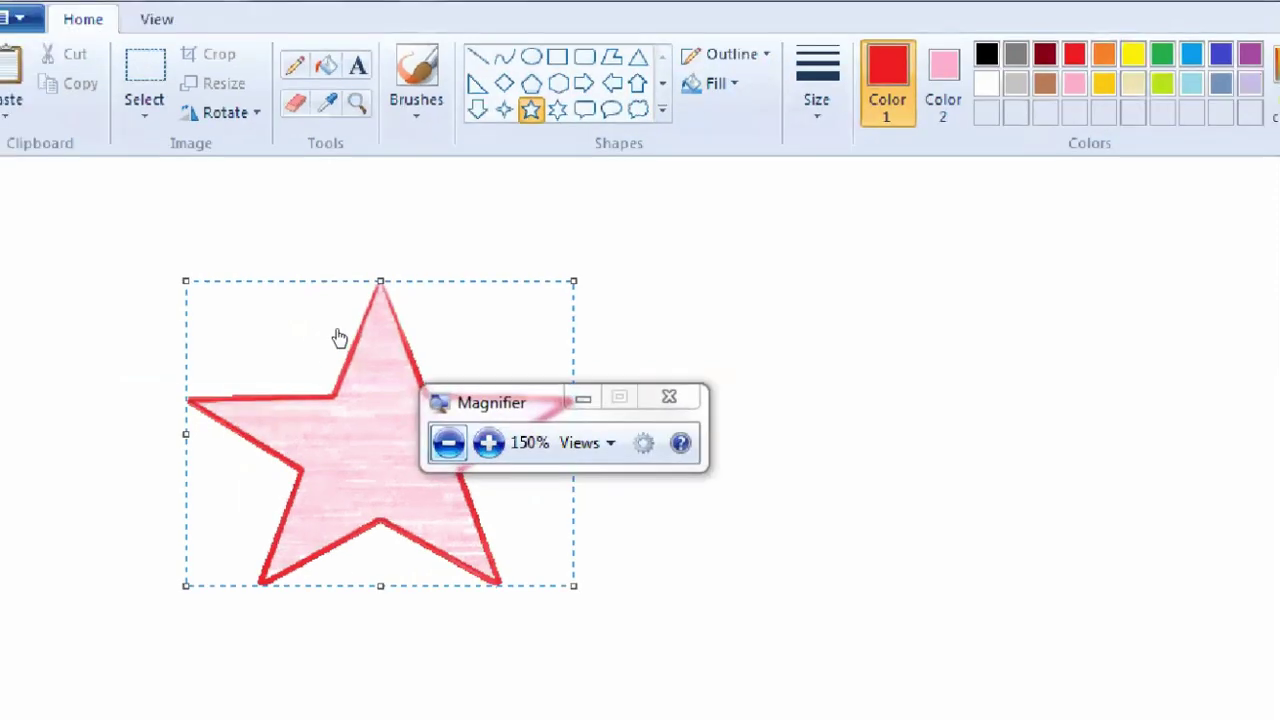
pyautogui.press('super+minus')
pyautogui.click(368, 330)
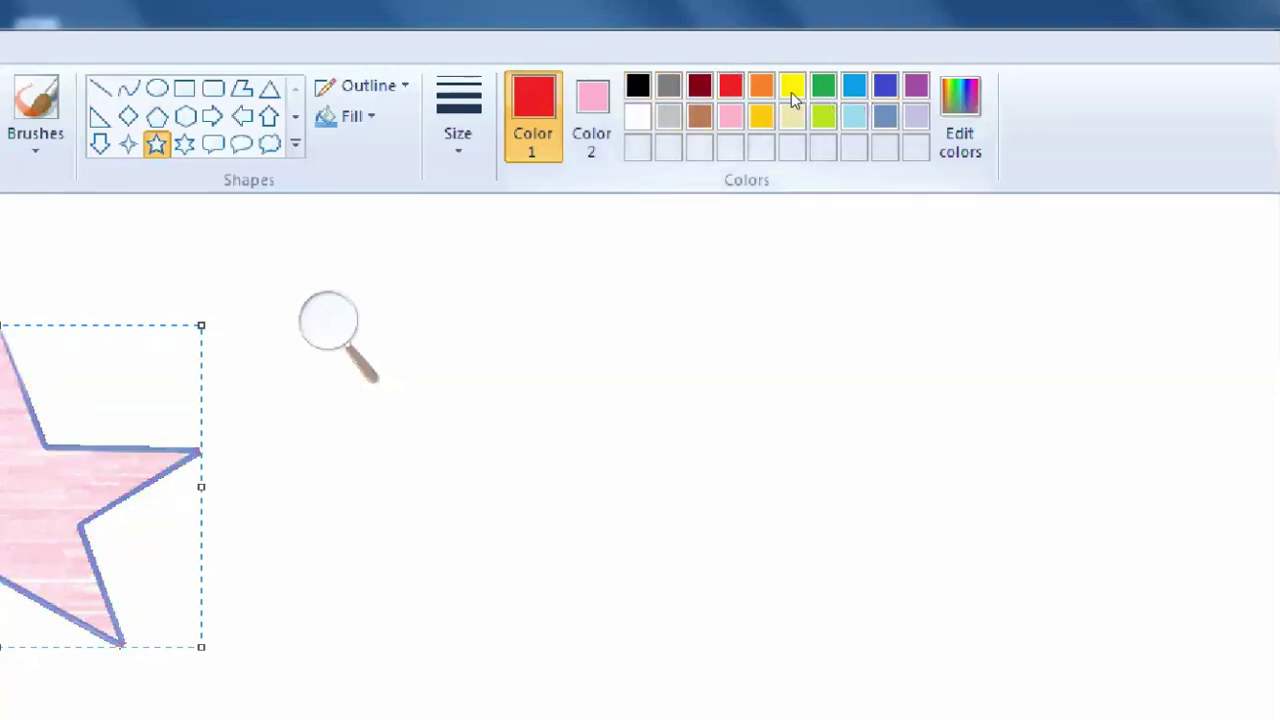
# Open the color editor for Color 1 and mix pure red with Red 255, Green 0 and Blue 0.
pyautogui.click(940, 95)
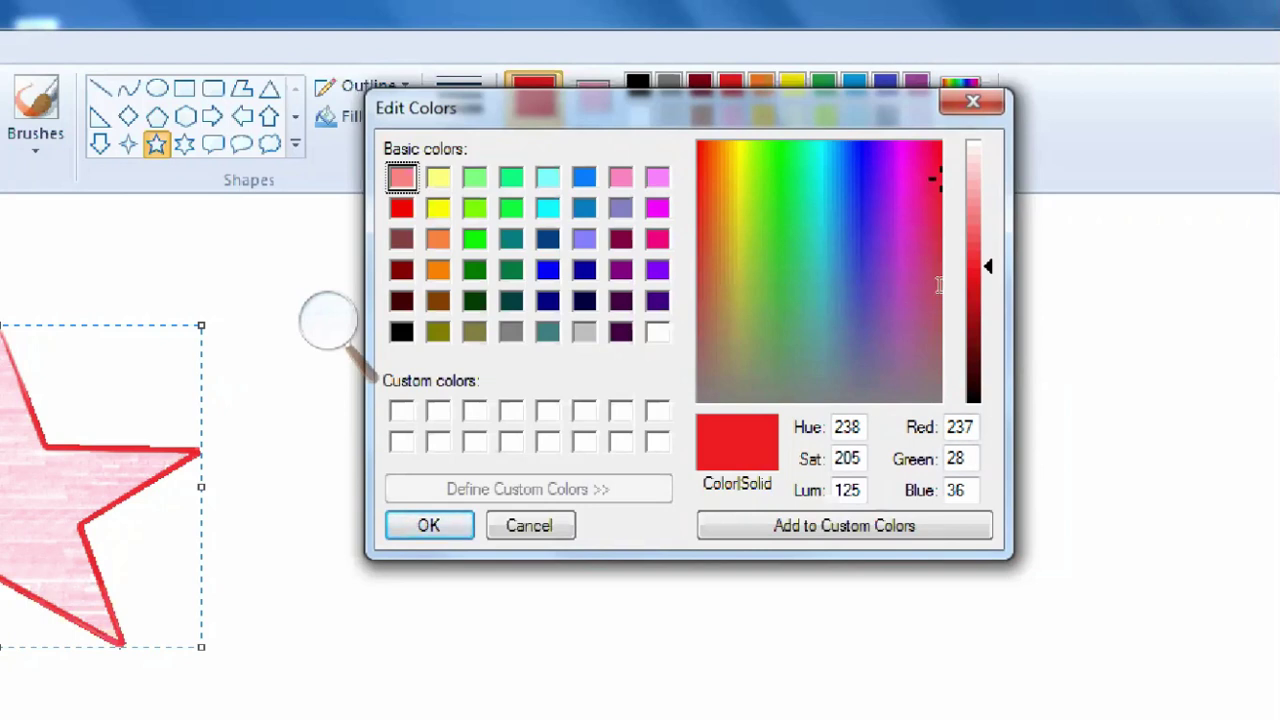
pyautogui.moveTo(974, 427); pyautogui.dragTo(954, 427)
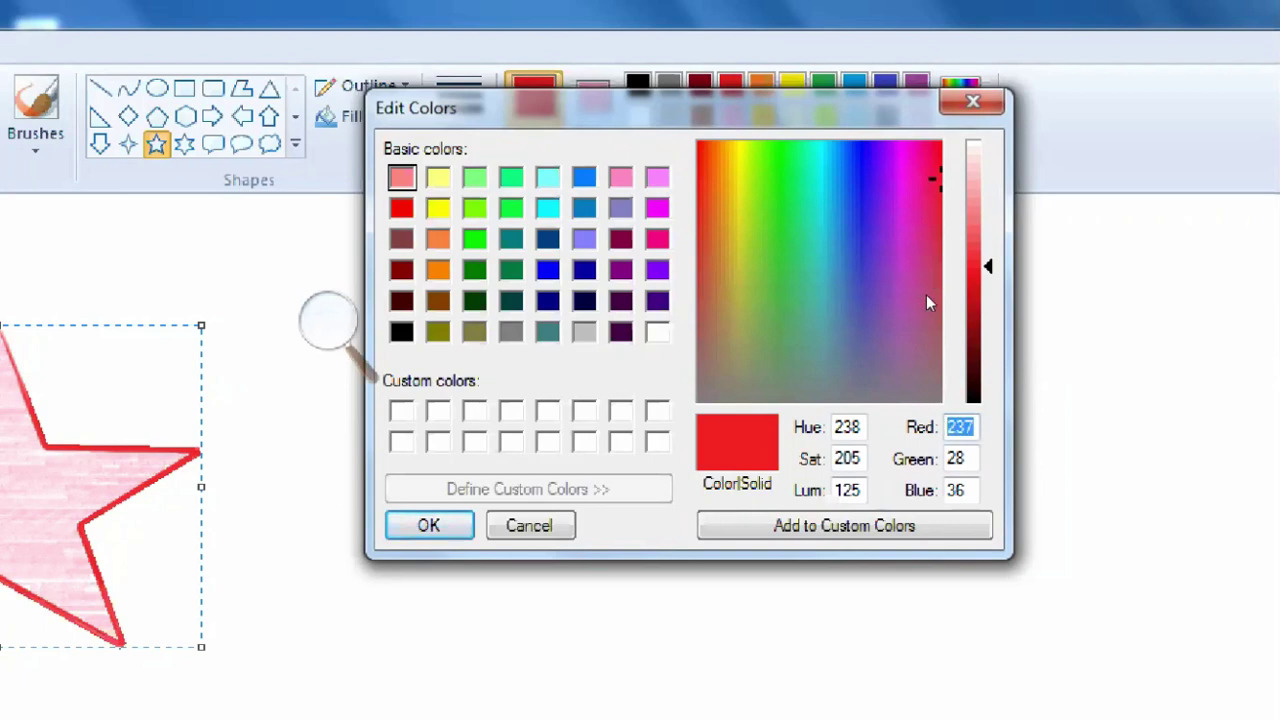
pyautogui.write('255')
pyautogui.press('Tab')
pyautogui.write('0')
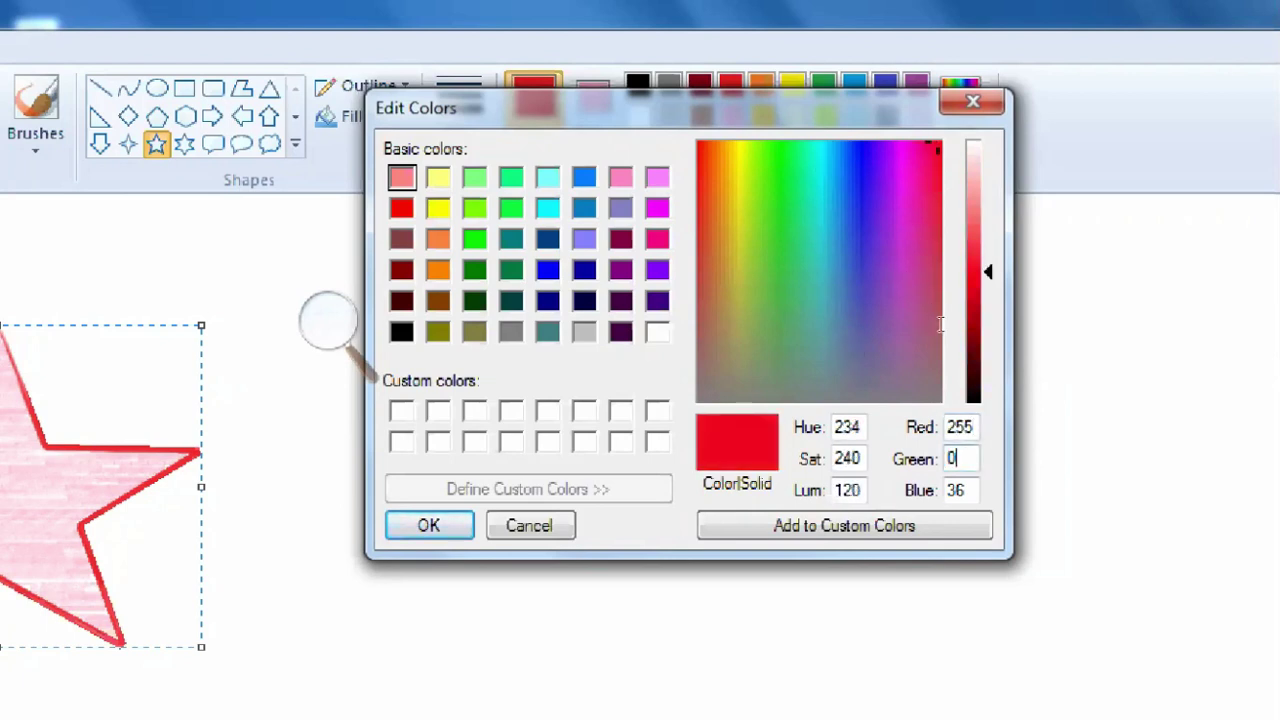
pyautogui.press('Tab')
pyautogui.write('0')
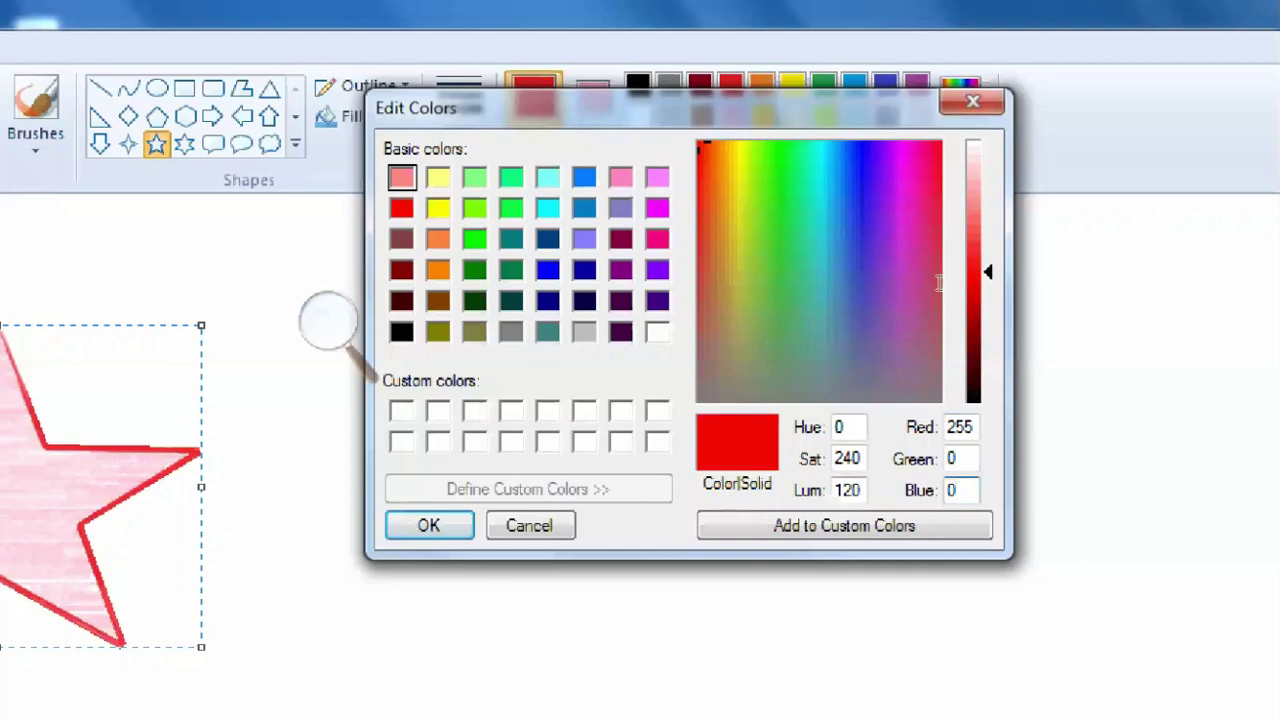
# Mix pure green in the color editor by setting Red to 0 and Green to 255.
pyautogui.moveTo(971, 427); pyautogui.dragTo(941, 426)
pyautogui.write('0')
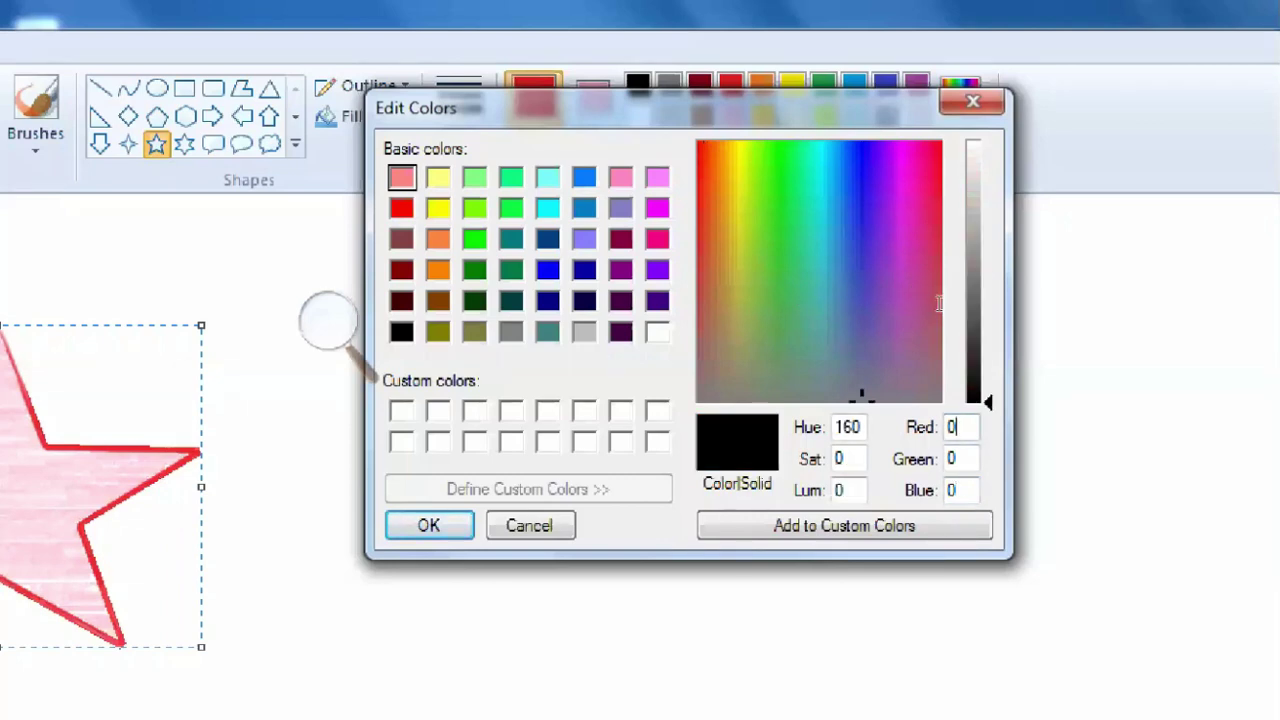
pyautogui.press('Tab')
pyautogui.write('255')
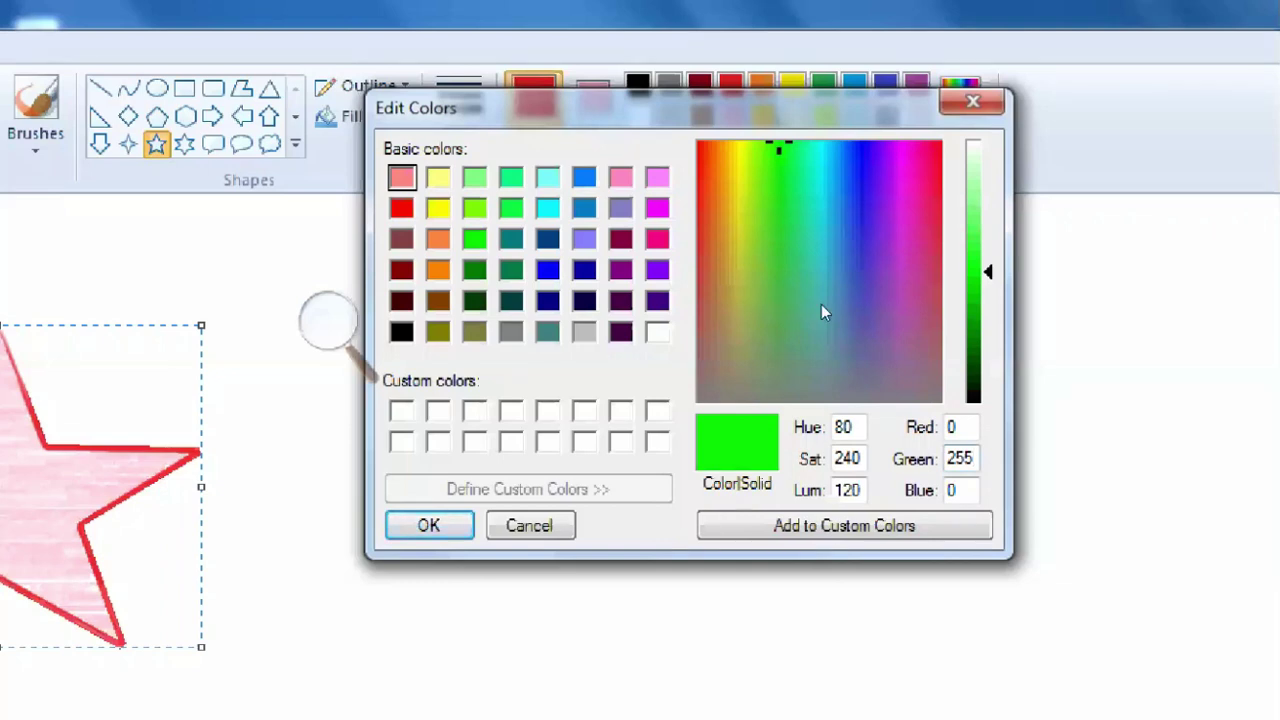
# Mix pure blue in the color editor by setting Green to 0 and Blue to 255.
pyautogui.hotkey('shift', 'Home')
pyautogui.write('0')
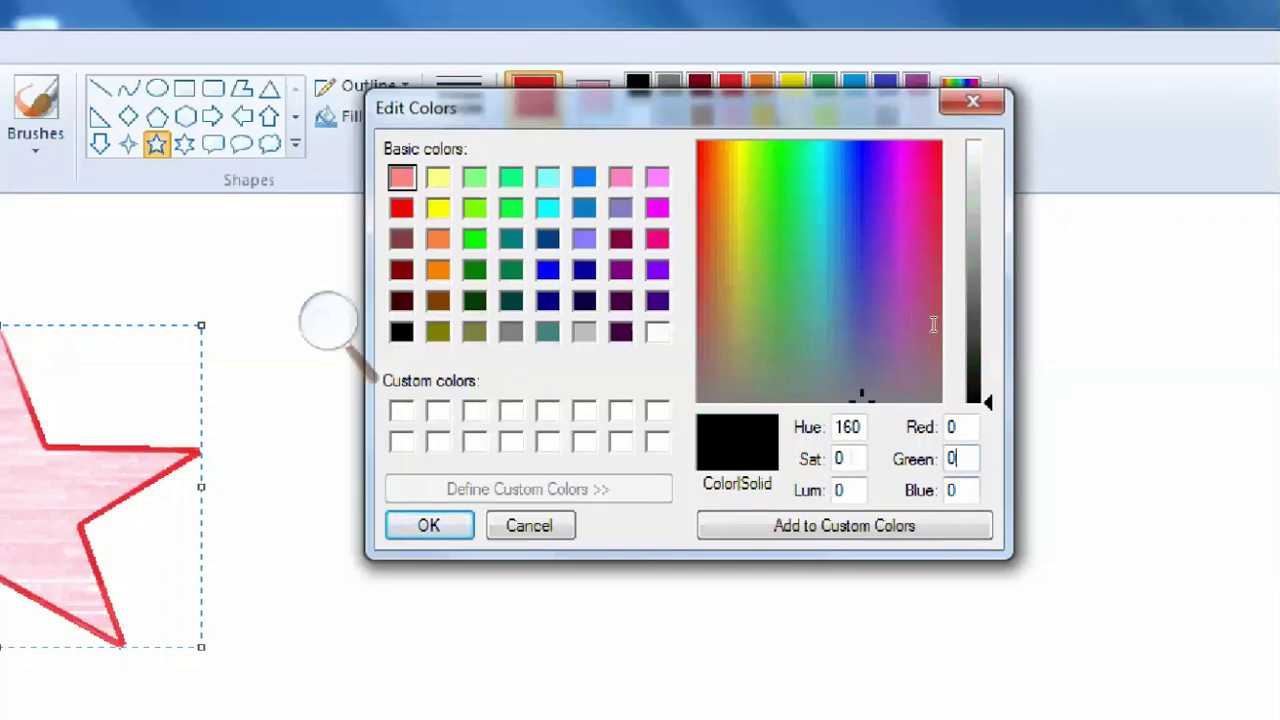
pyautogui.press('Tab')
pyautogui.write('255')
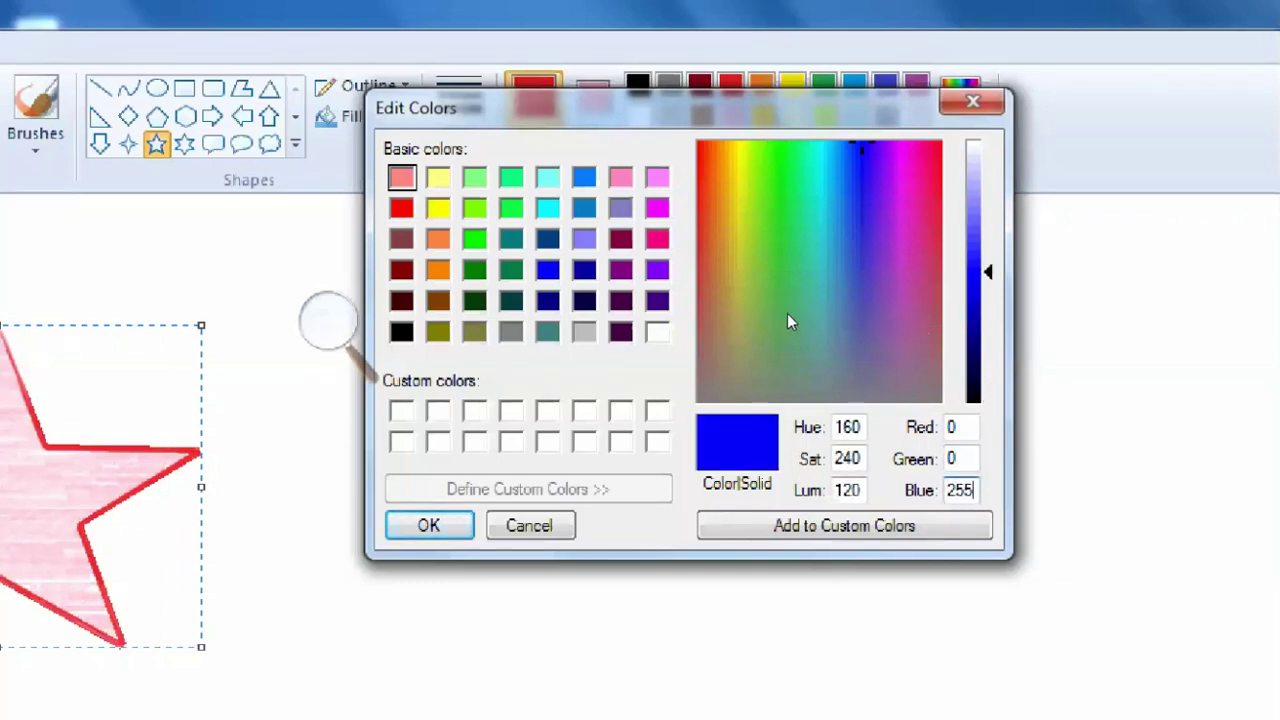
# Mix white in the color editor by setting Green and Red to 255.
pyautogui.hotkey('shift', 'Tab')
pyautogui.write('255')
pyautogui.hotkey('shift', 'Tab')
pyautogui.write('255')
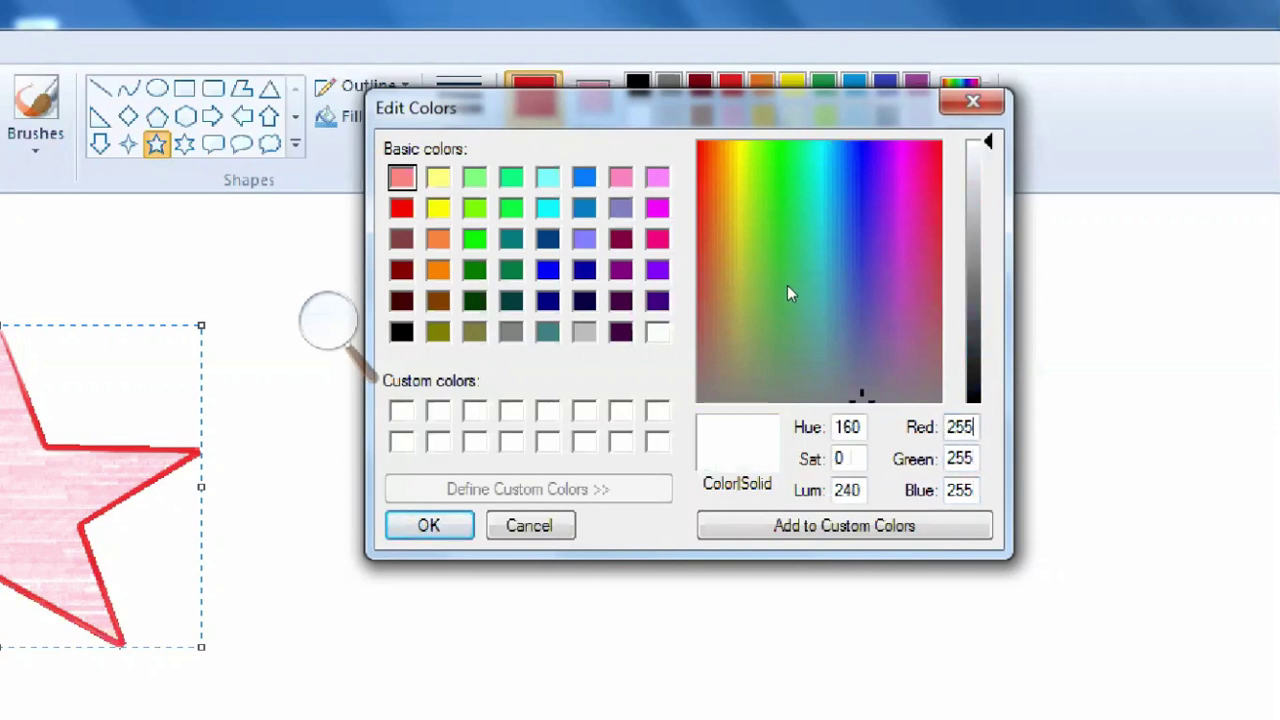
# Mix black in the color editor by setting Red, Green and Blue to 0.
pyautogui.press('BackSpace')
pyautogui.press('BackSpace')
pyautogui.press('BackSpace')
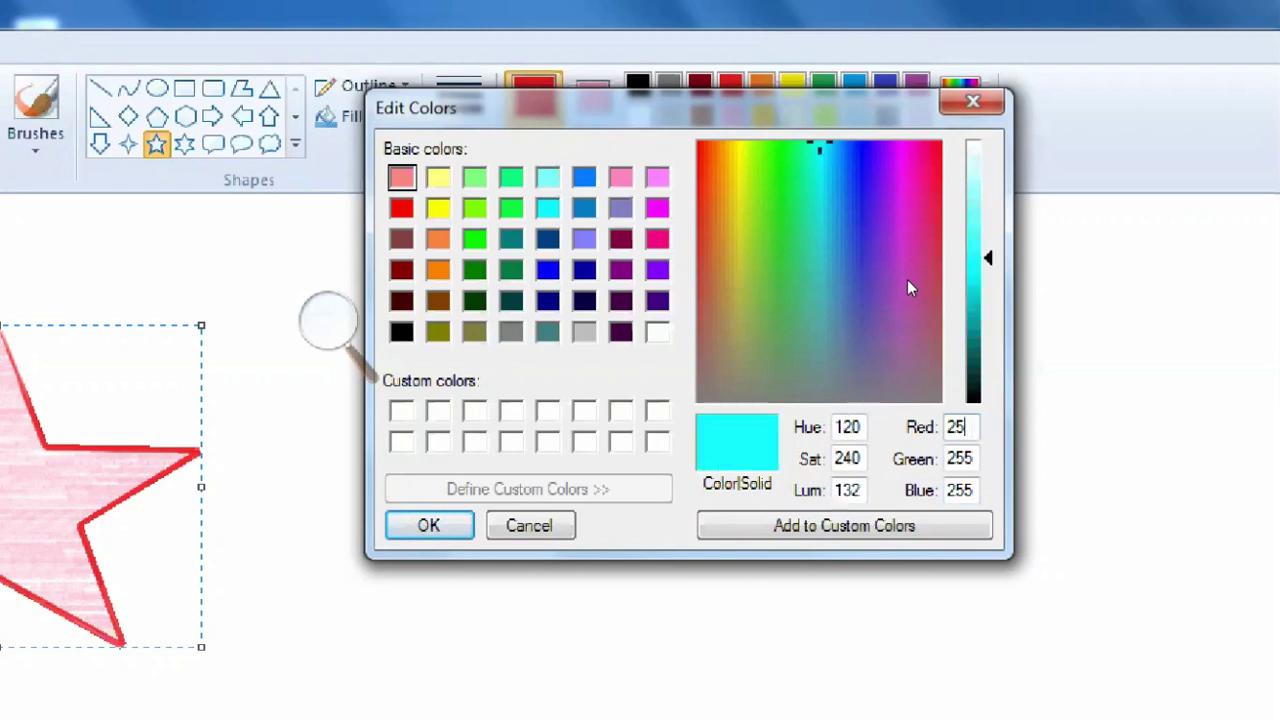
pyautogui.write('0')
pyautogui.press('Tab')
pyautogui.write('0')
pyautogui.press('Tab')
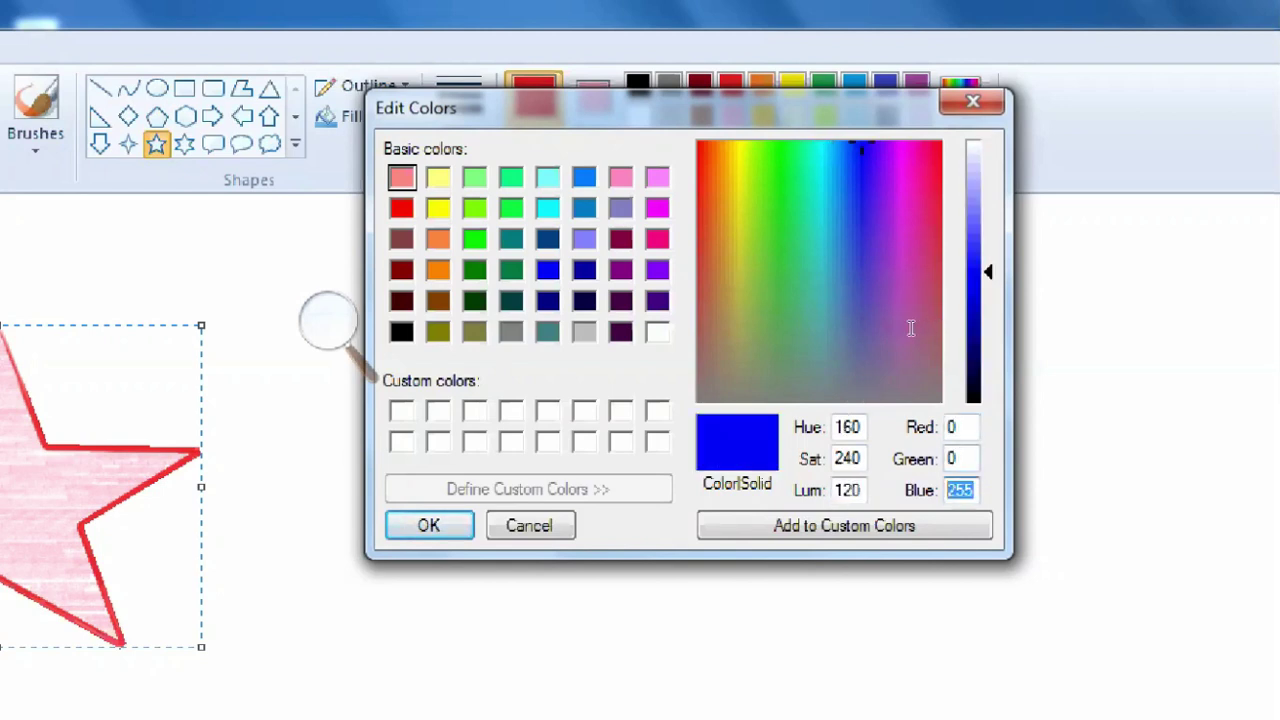
pyautogui.write('0')
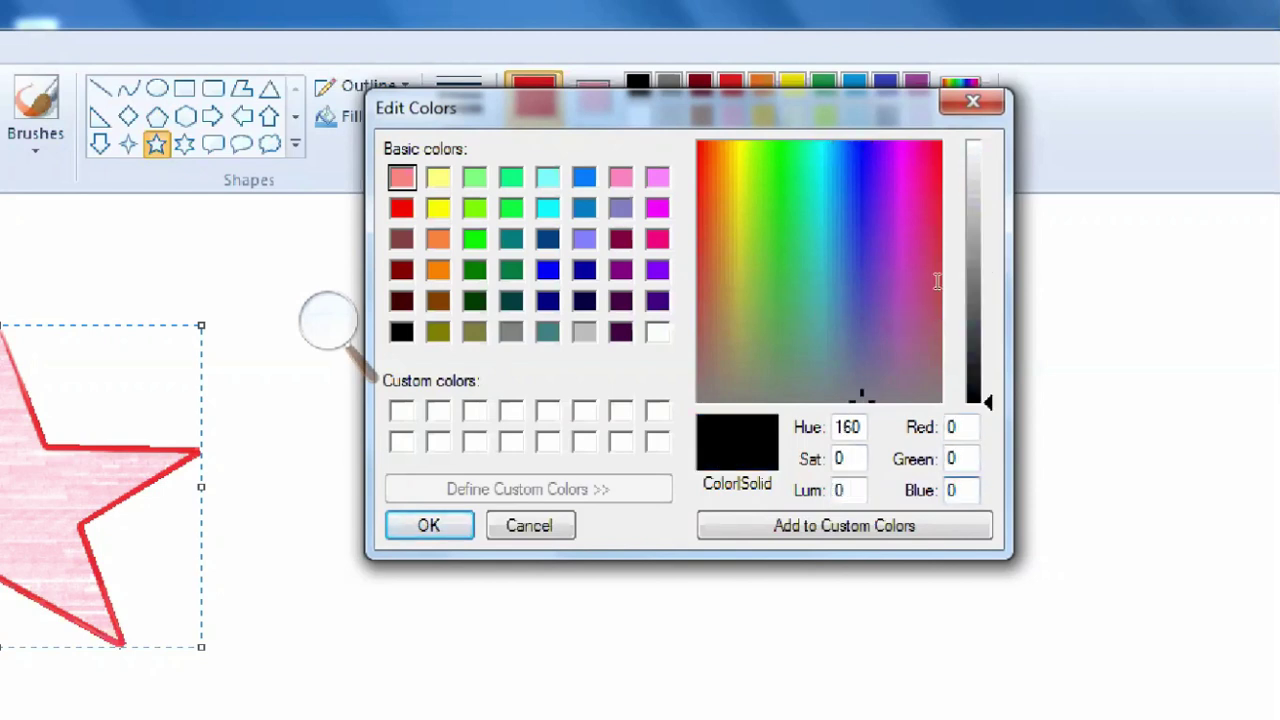
# Mix yellow in the color editor by setting Red and Green to 255.
pyautogui.moveTo(952, 264)
pyautogui.mouseDown()
pyautogui.moveTo(952, 94)
pyautogui.moveTo(946, 270)
pyautogui.mouseUp()
pyautogui.click(932, 287)
pyautogui.press('Tab')
pyautogui.press('Tab')
pyautogui.hotkey('shift', 'Tab')
pyautogui.hotkey('shift', 'Tab')
pyautogui.write('255')
pyautogui.press('Tab')
pyautogui.write('255')
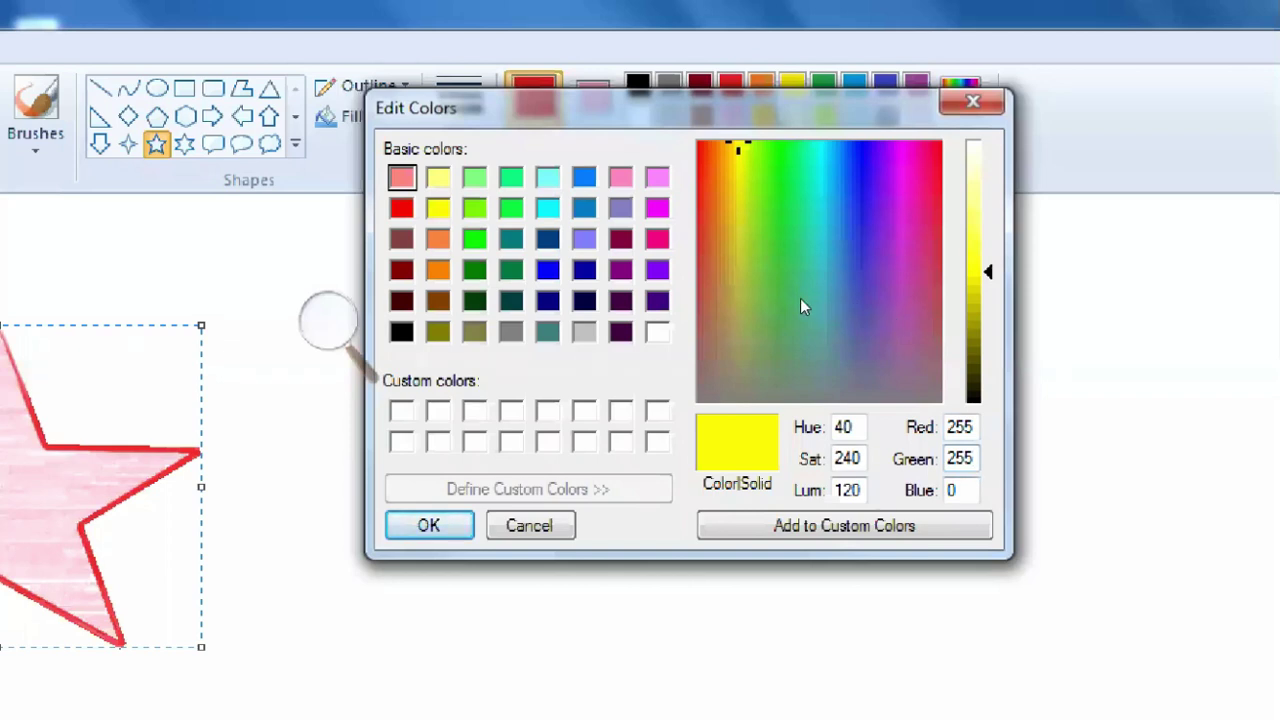
# Mix magenta in the color editor by setting Green to 0 and Blue to 255.
pyautogui.press('BackSpace')
pyautogui.press('BackSpace')
pyautogui.press('BackSpace')
pyautogui.write('0')
pyautogui.press('Tab')
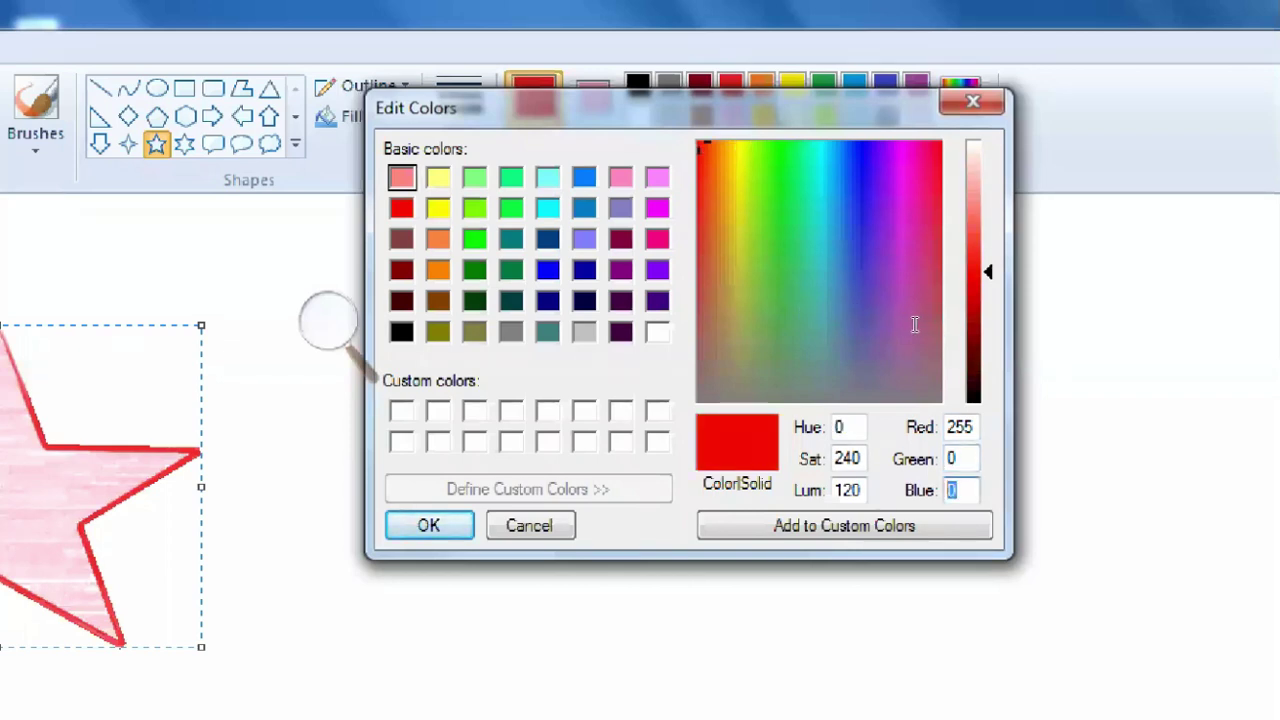
pyautogui.write('255')
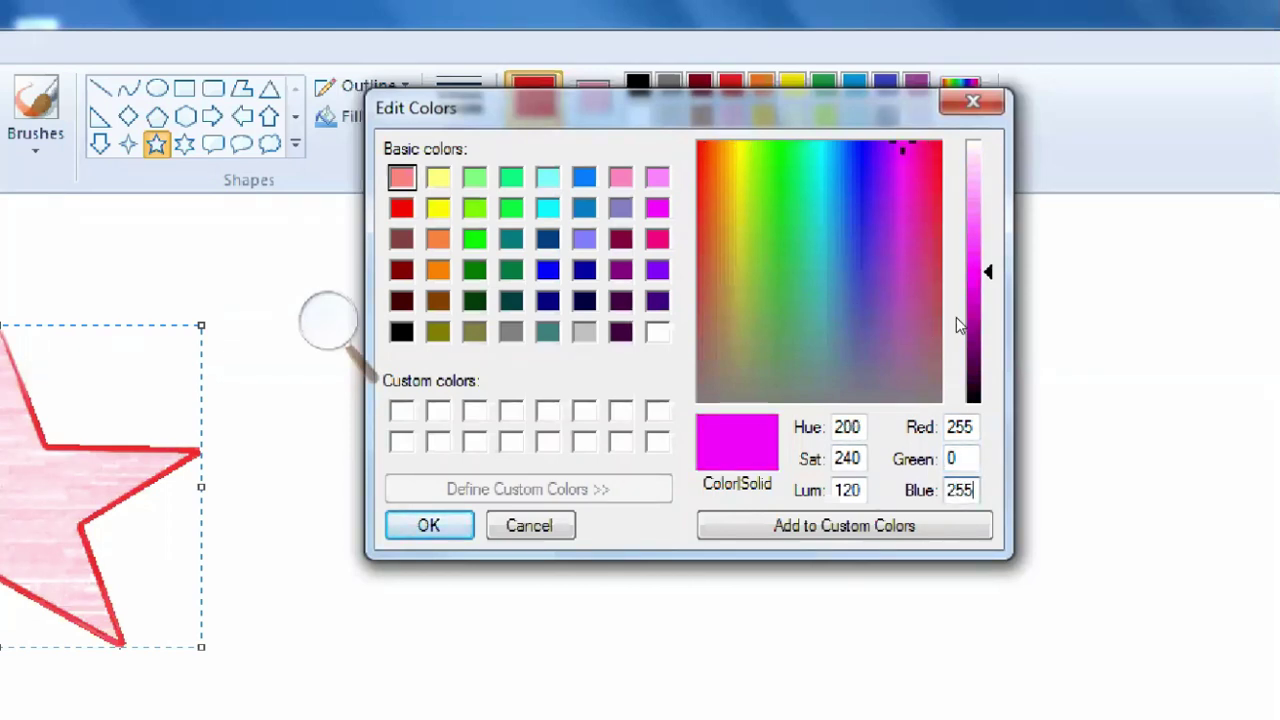
# Mix cyan in the color editor by setting Red to 0 and Green to 255.
pyautogui.hotkey('shift', 'Tab')
pyautogui.hotkey('shift', 'Tab')
pyautogui.write('0')
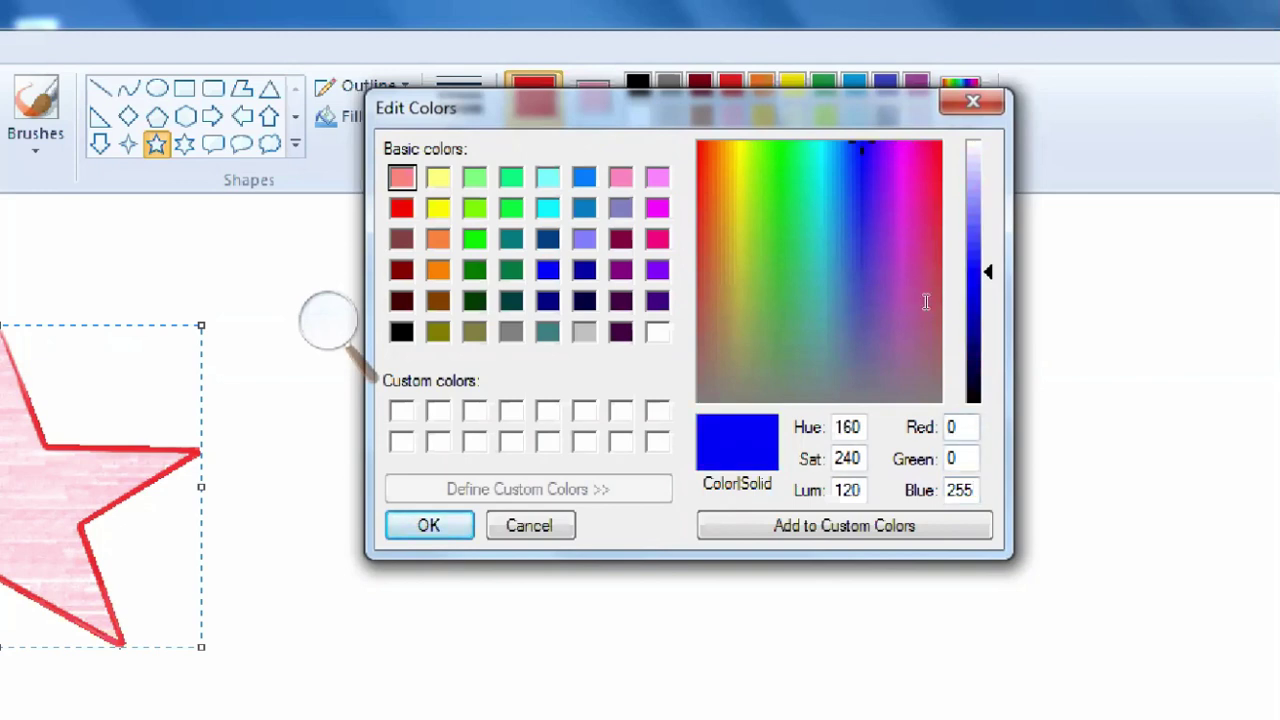
pyautogui.press('Tab')
pyautogui.write('255')
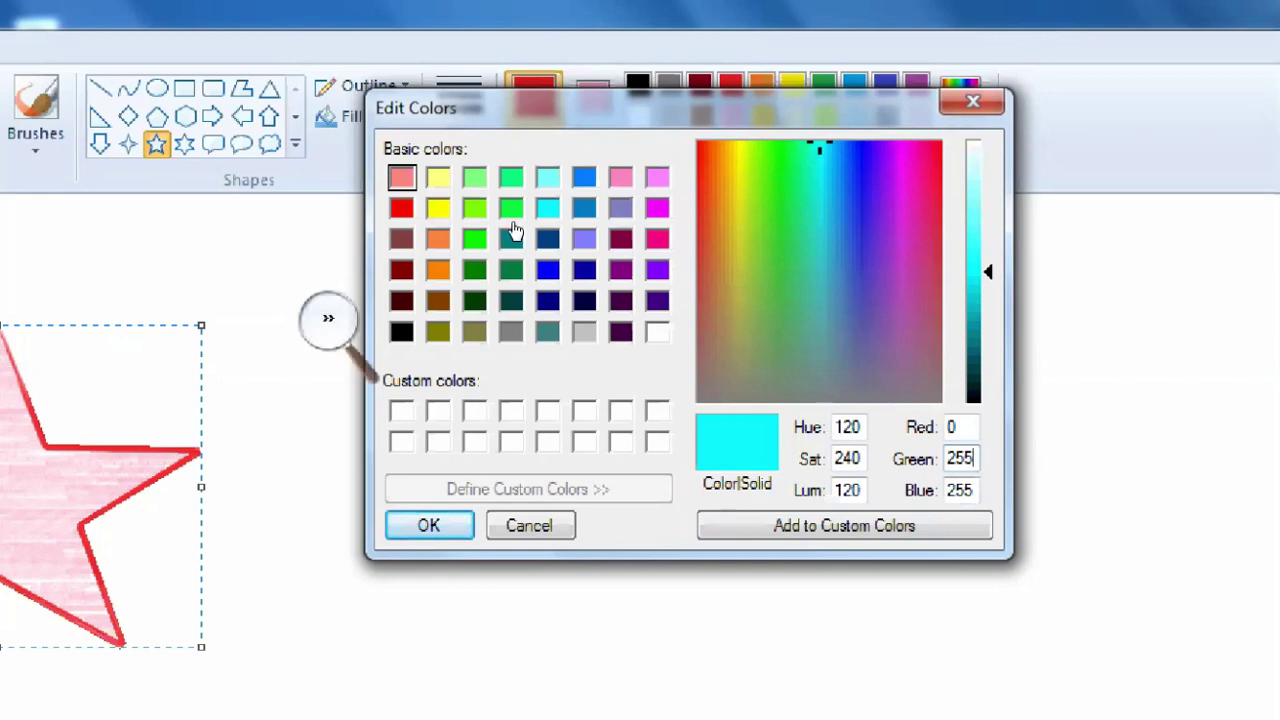
# Close the color editor and display Paint's view options.
pyautogui.click(328, 320)
pyautogui.click(319, 340)
pyautogui.click(943, 69)
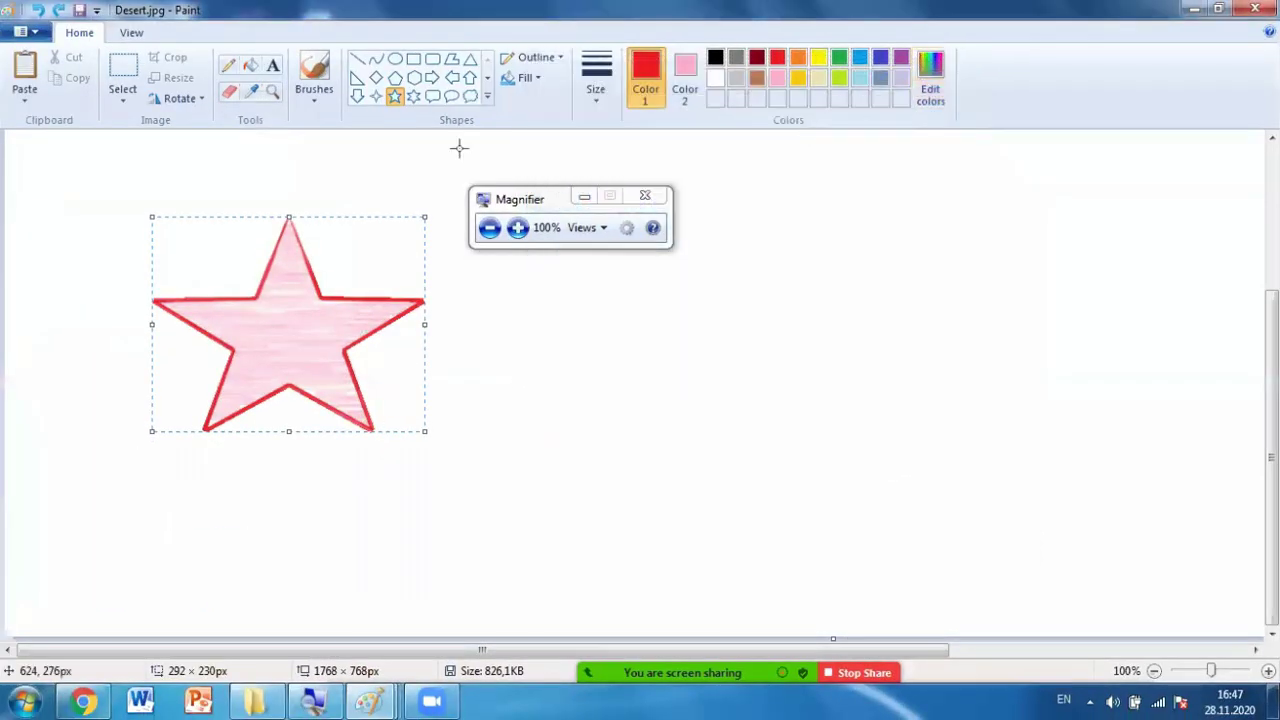
pyautogui.click(518, 229)
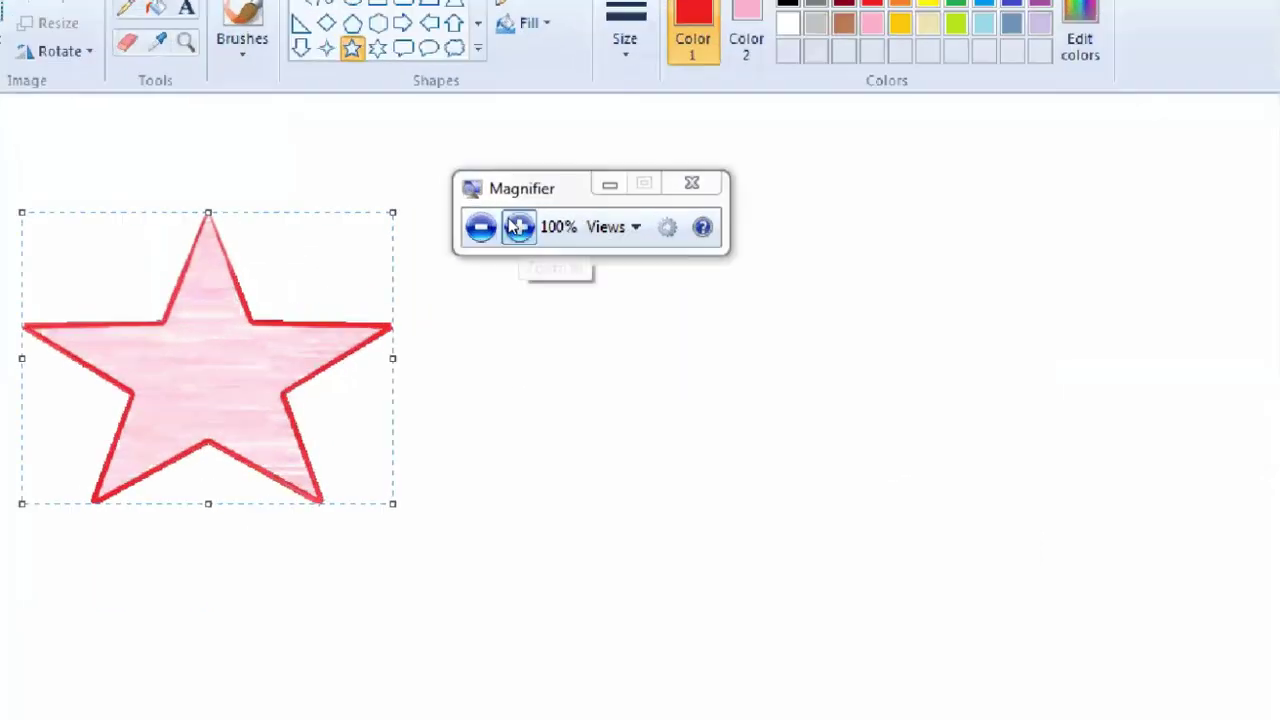
pyautogui.click(131, 32)
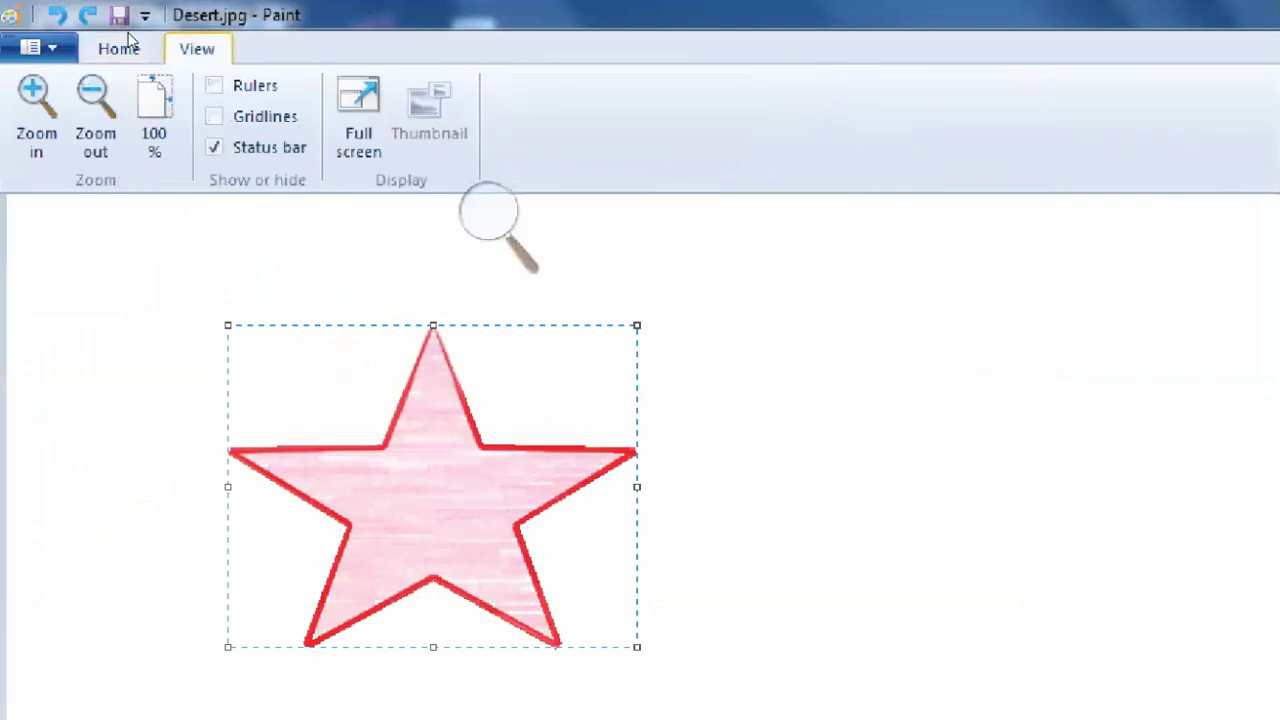
# Deselect the star, then select the entire canvas and delete its contents.
pyautogui.click(326, 165)
pyautogui.click(324, 164)
pyautogui.click(560, 365)
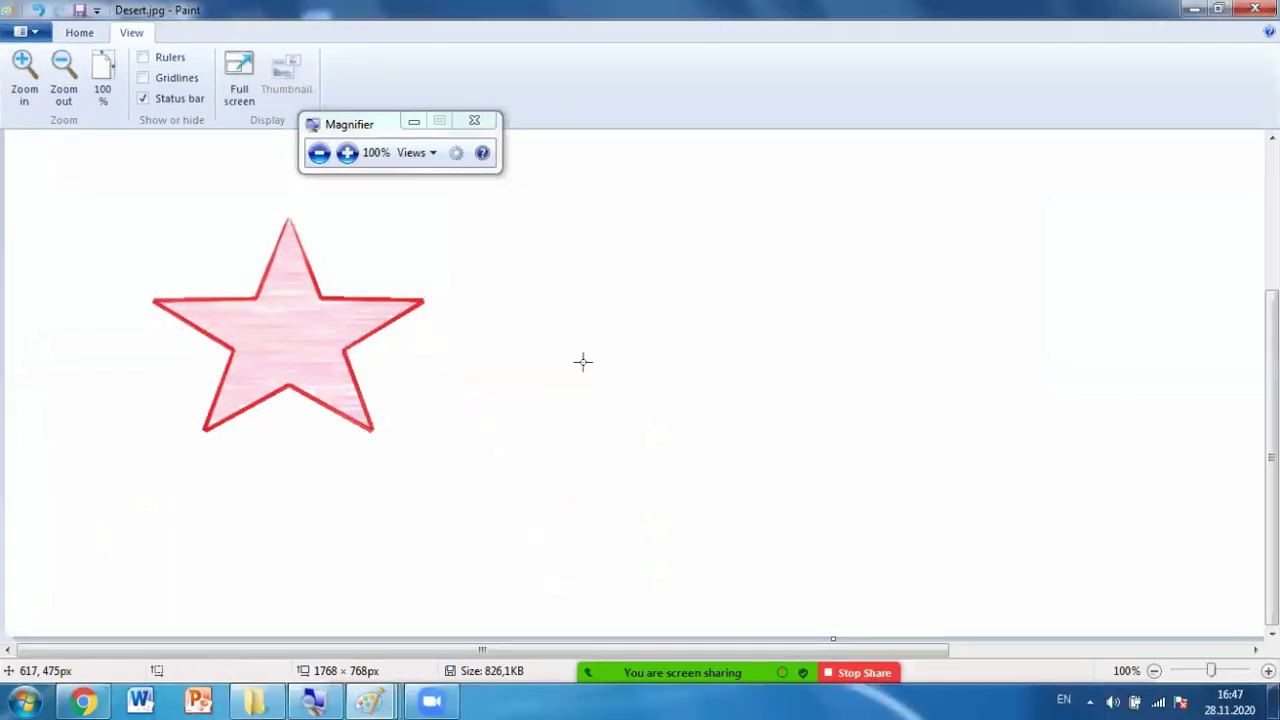
pyautogui.hotkey('ctrl', 'a')
pyautogui.press('Delete')
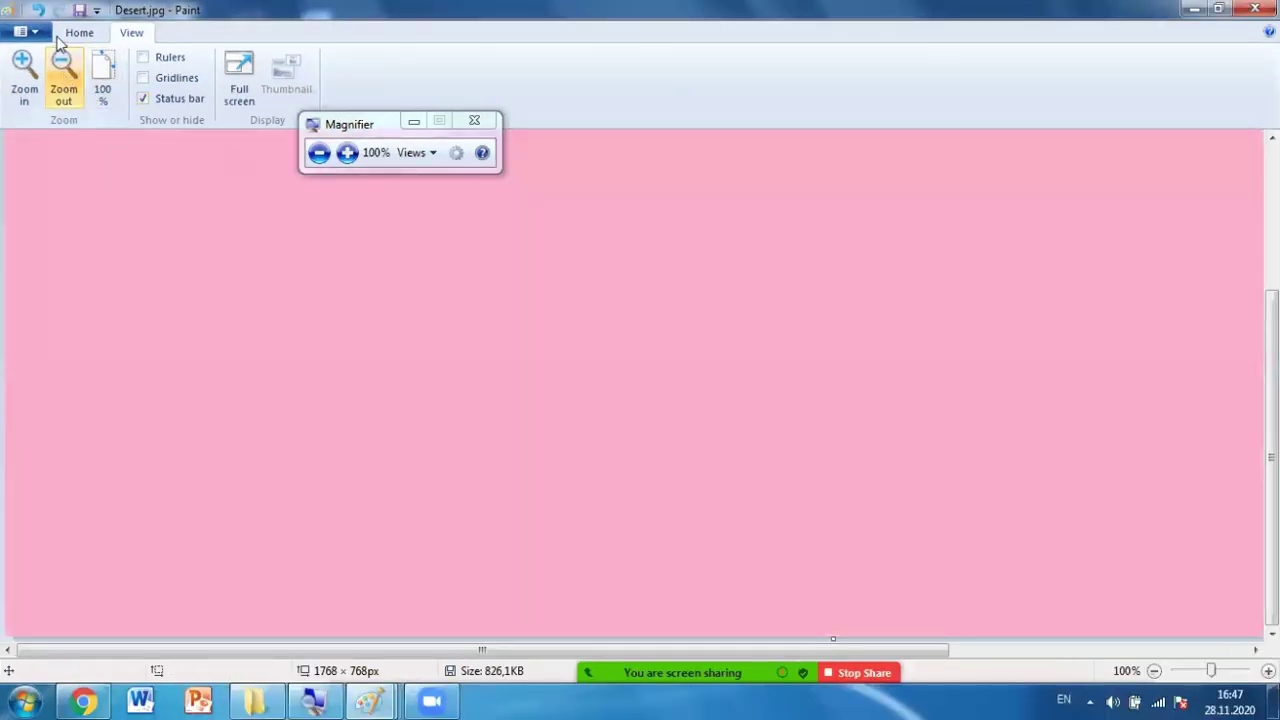
# Open Koala.jpg from the Sample Pictures folder, discarding the changes to Desert.jpg.
pyautogui.click(27, 31)
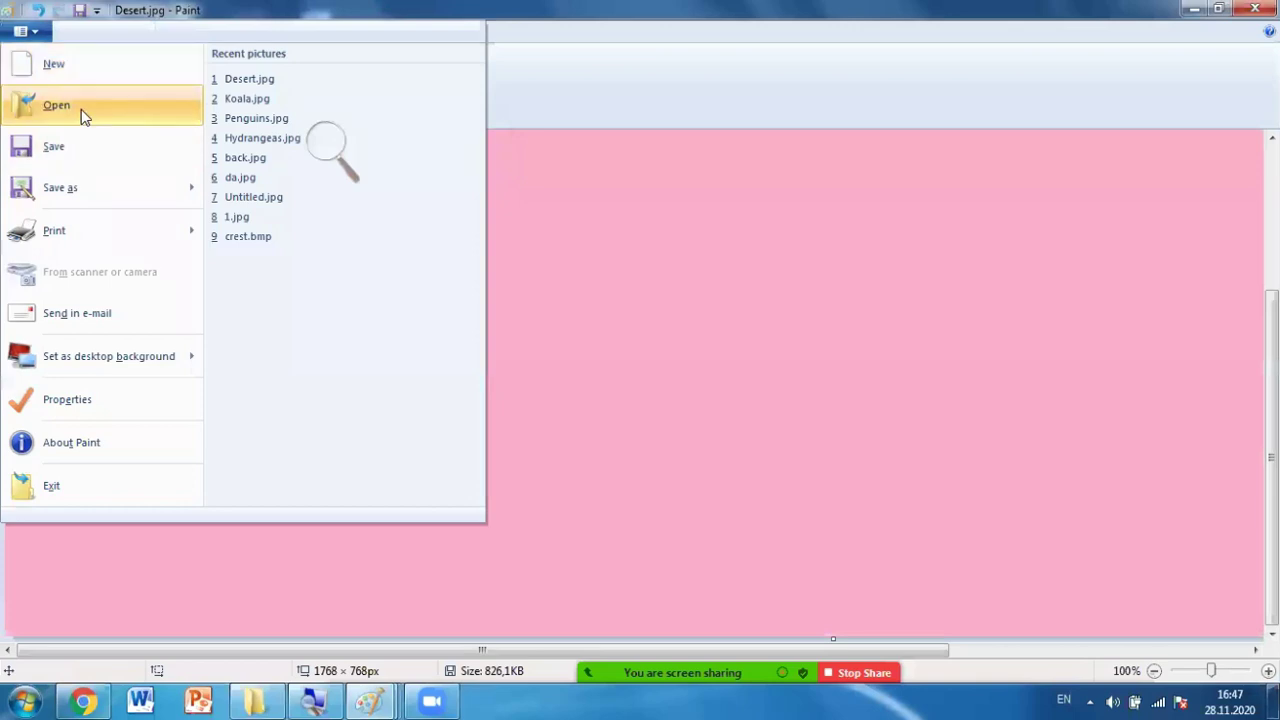
pyautogui.click(57, 105)
pyautogui.moveTo(797, 337); pyautogui.dragTo(808, 397)
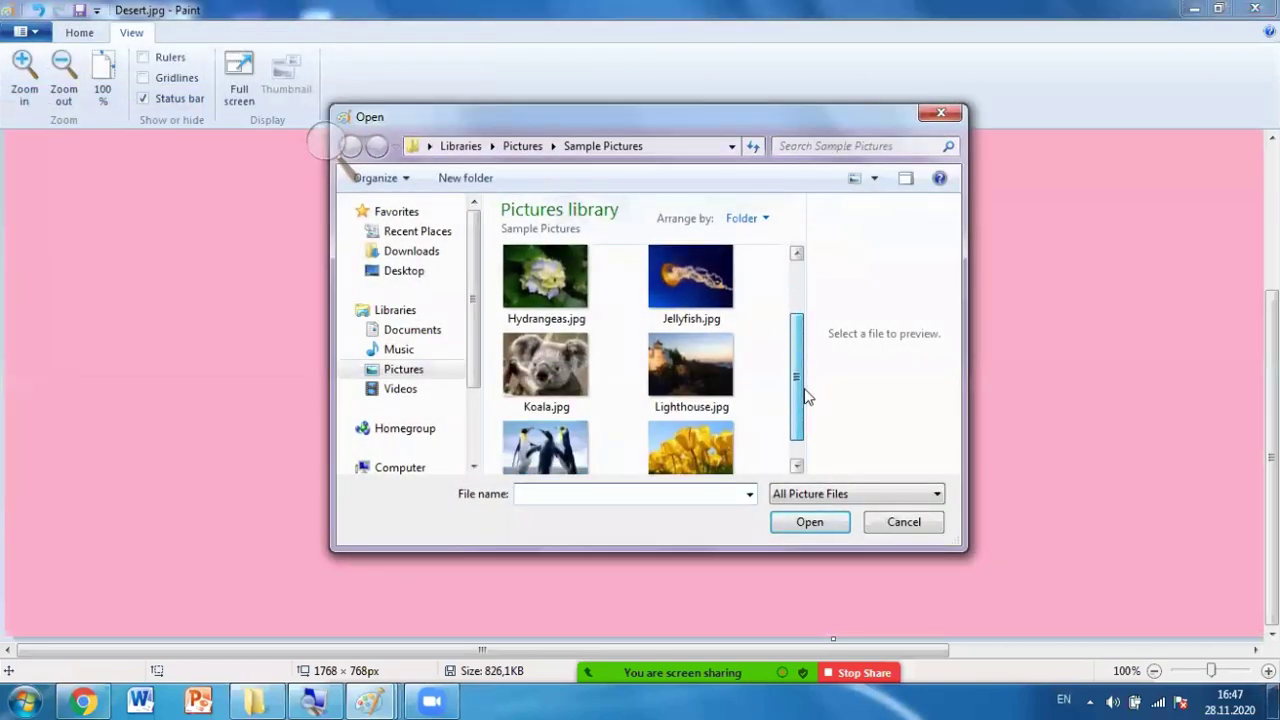
pyautogui.doubleClick(546, 366)
pyautogui.click(673, 375)
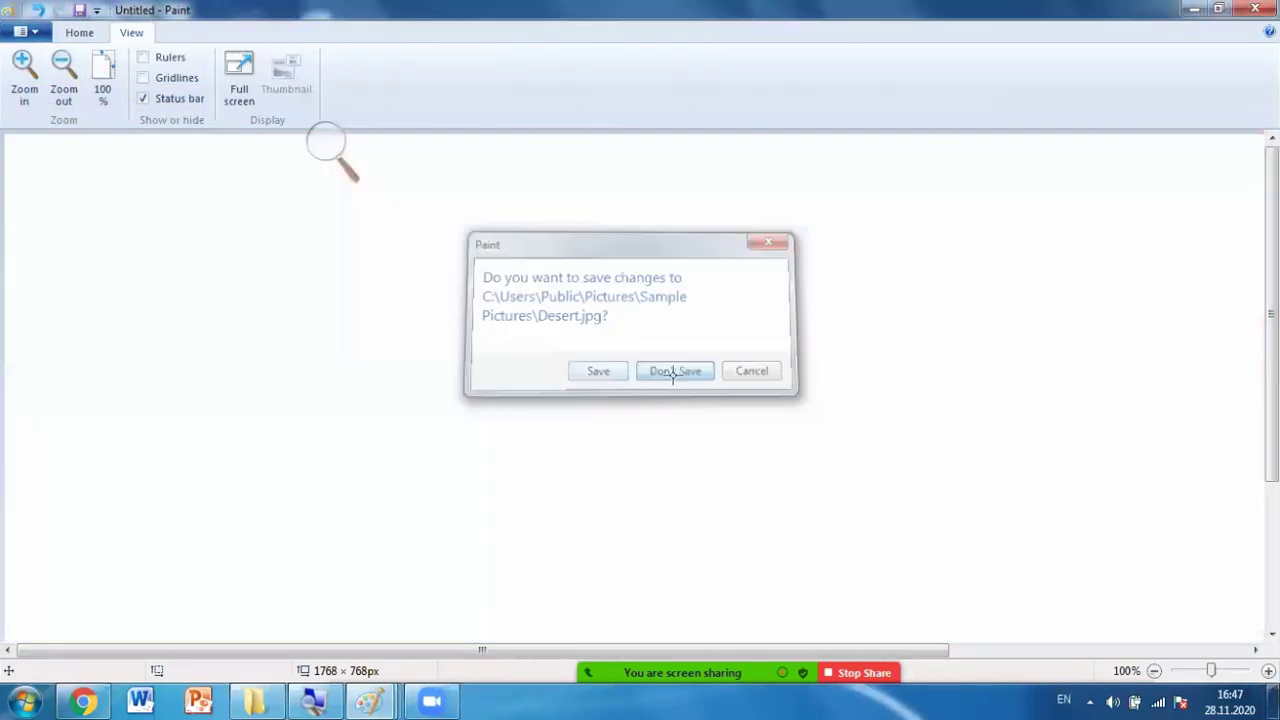
# Zoom in on the koala picture to 800%.
pyautogui.scroll(-1, 320, 328)
pyautogui.click(332, 149)
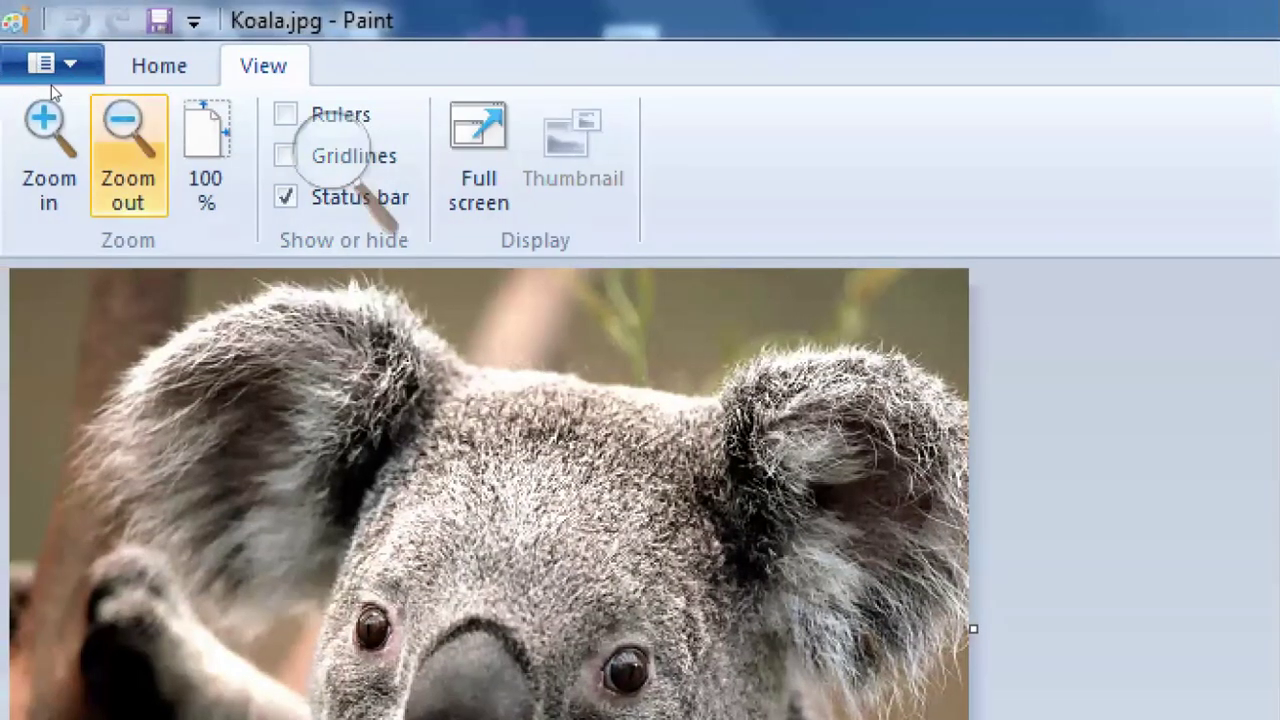
pyautogui.click(164, 87)
pyautogui.click(161, 87)
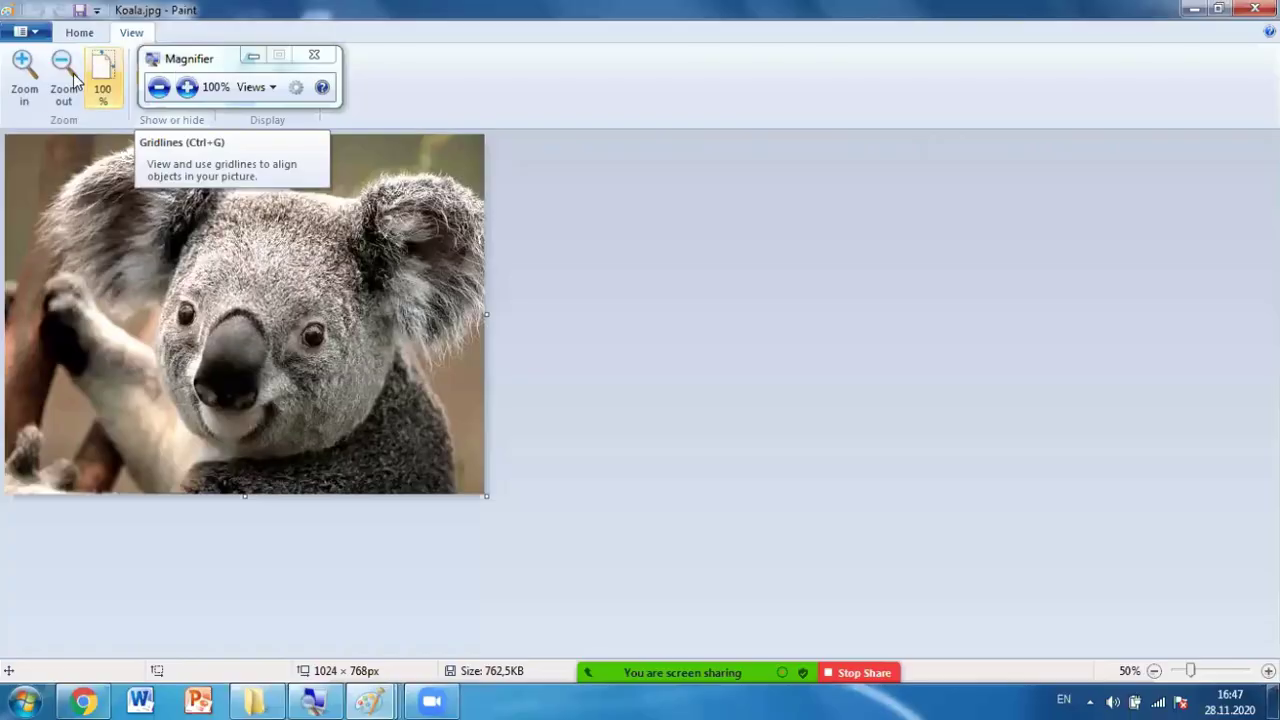
pyautogui.click(24, 72)
pyautogui.click(24, 72)
pyautogui.click(24, 72)
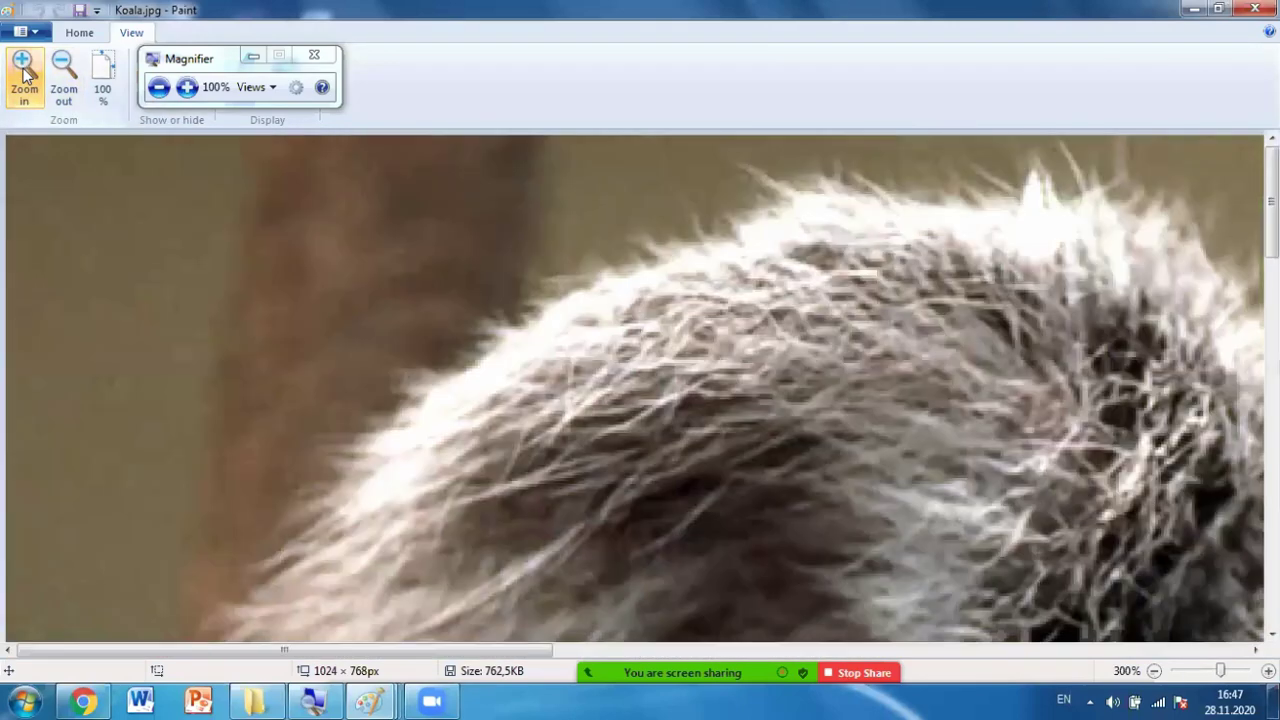
pyautogui.click(24, 72)
pyautogui.click(24, 72)
pyautogui.click(24, 72)
pyautogui.click(24, 72)
pyautogui.click(24, 72)
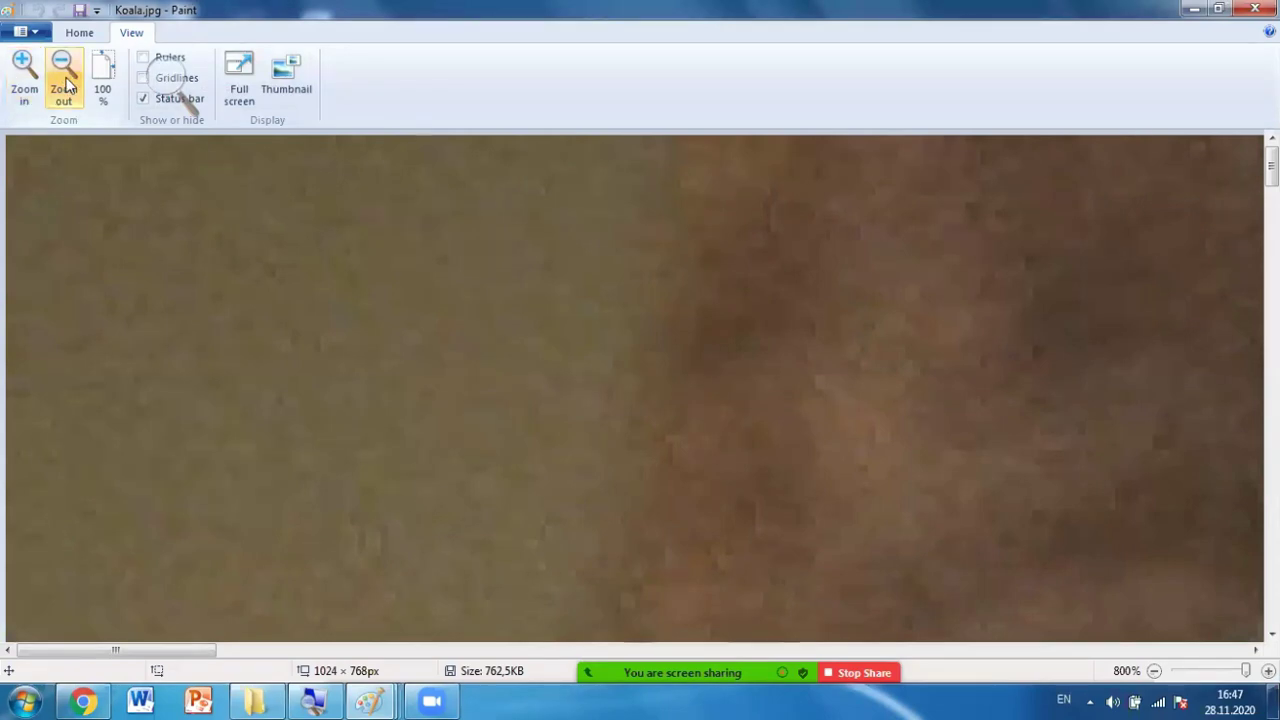
# Zoom the koala picture back out to 50%.
pyautogui.click(66, 86)
pyautogui.click(66, 86)
pyautogui.click(66, 86)
pyautogui.click(66, 86)
pyautogui.click(66, 86)
pyautogui.click(68, 86)
pyautogui.click(68, 86)
pyautogui.click(68, 86)
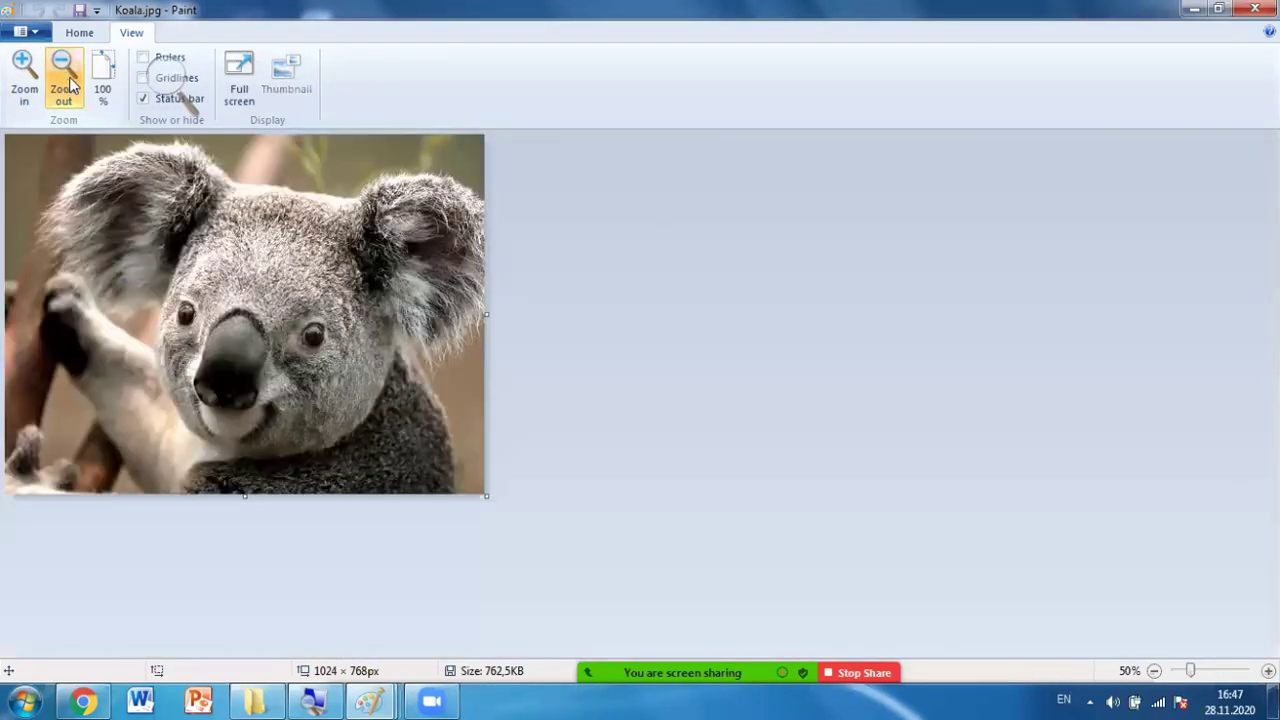
# Zoom in on the koala picture to 600%.
pyautogui.click(23, 76)
pyautogui.click(23, 76)
pyautogui.click(23, 76)
pyautogui.click(23, 76)
pyautogui.click(23, 76)
pyautogui.click(23, 76)
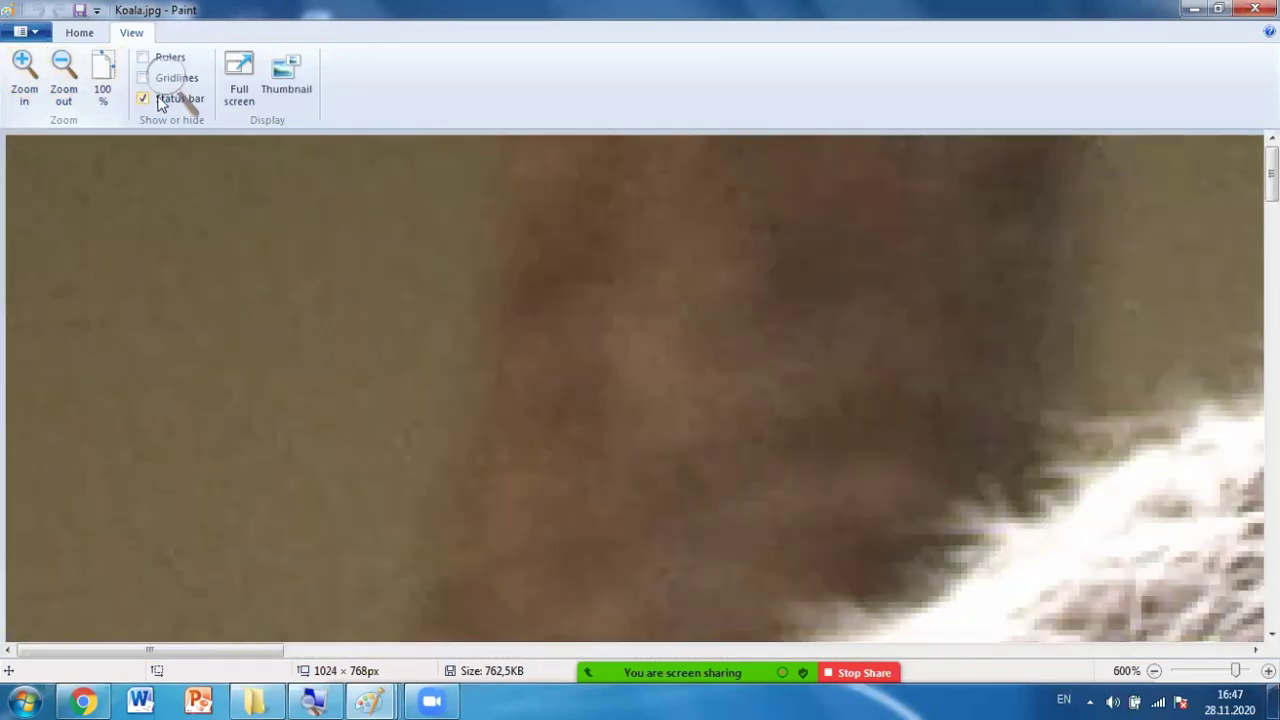
# Reset the koala picture's zoom to 100%.
pyautogui.click(174, 86)
pyautogui.click(180, 88)
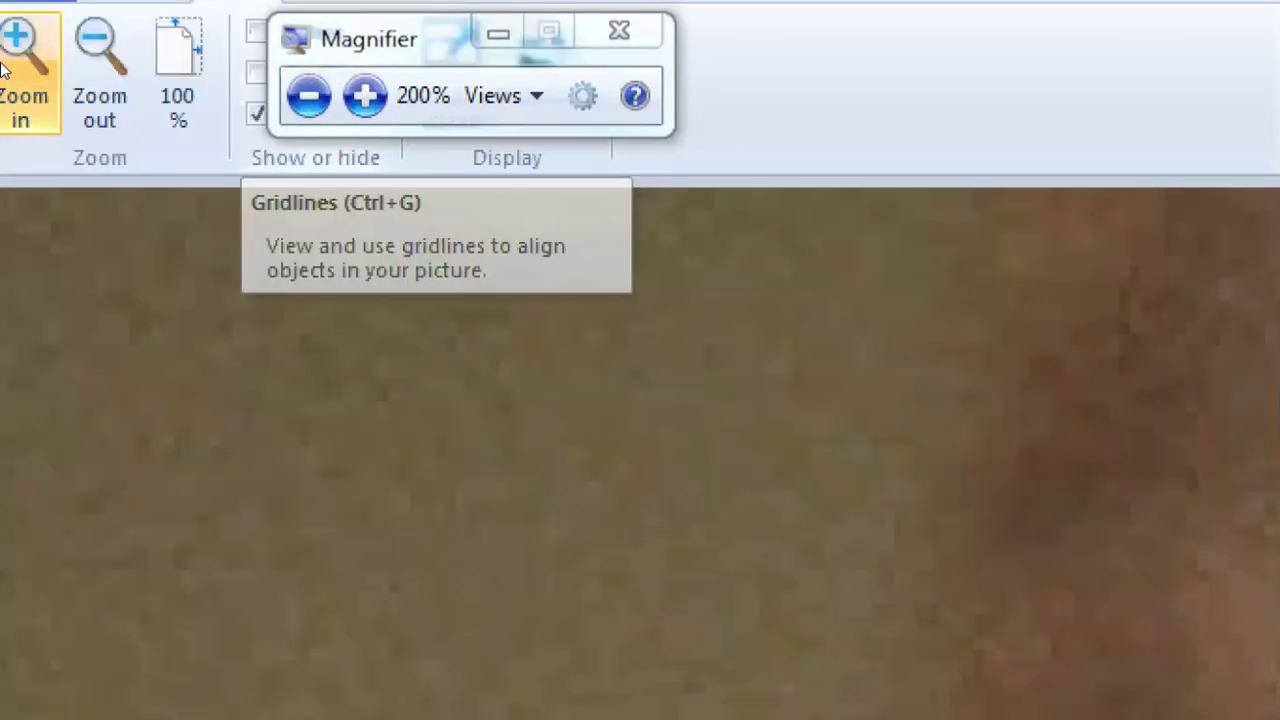
pyautogui.press('super+minus')
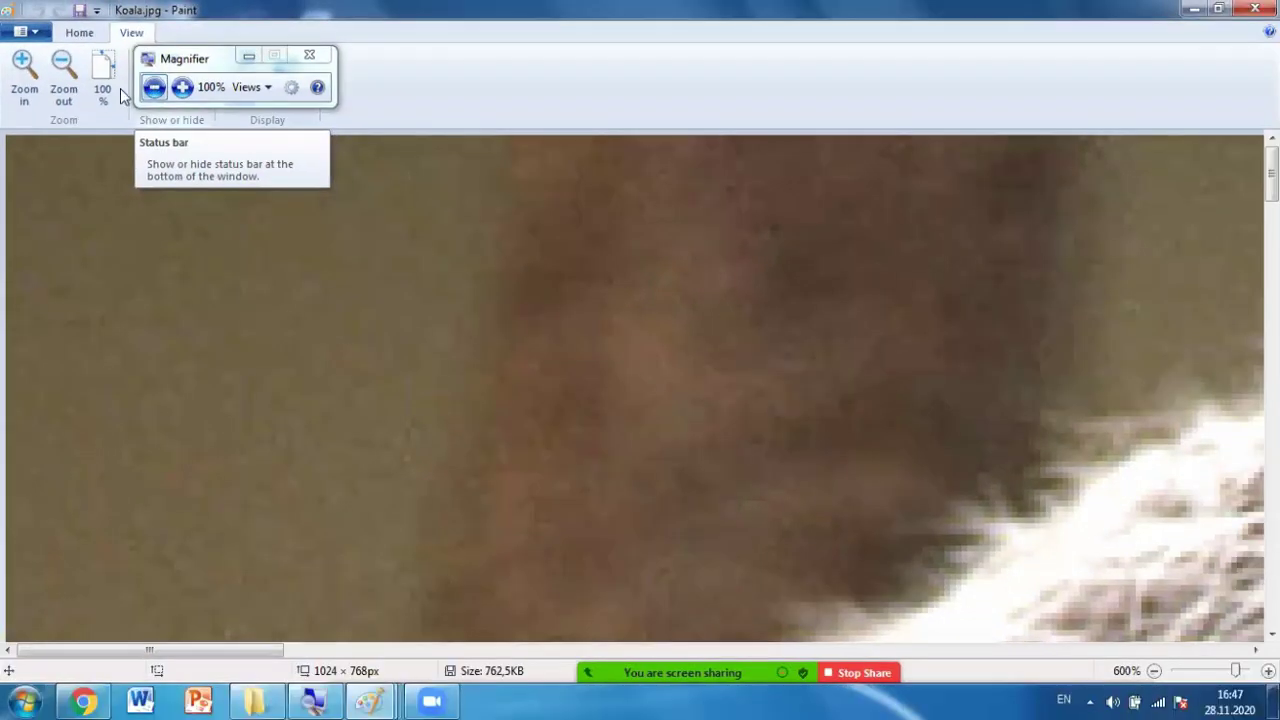
pyautogui.click(103, 85)
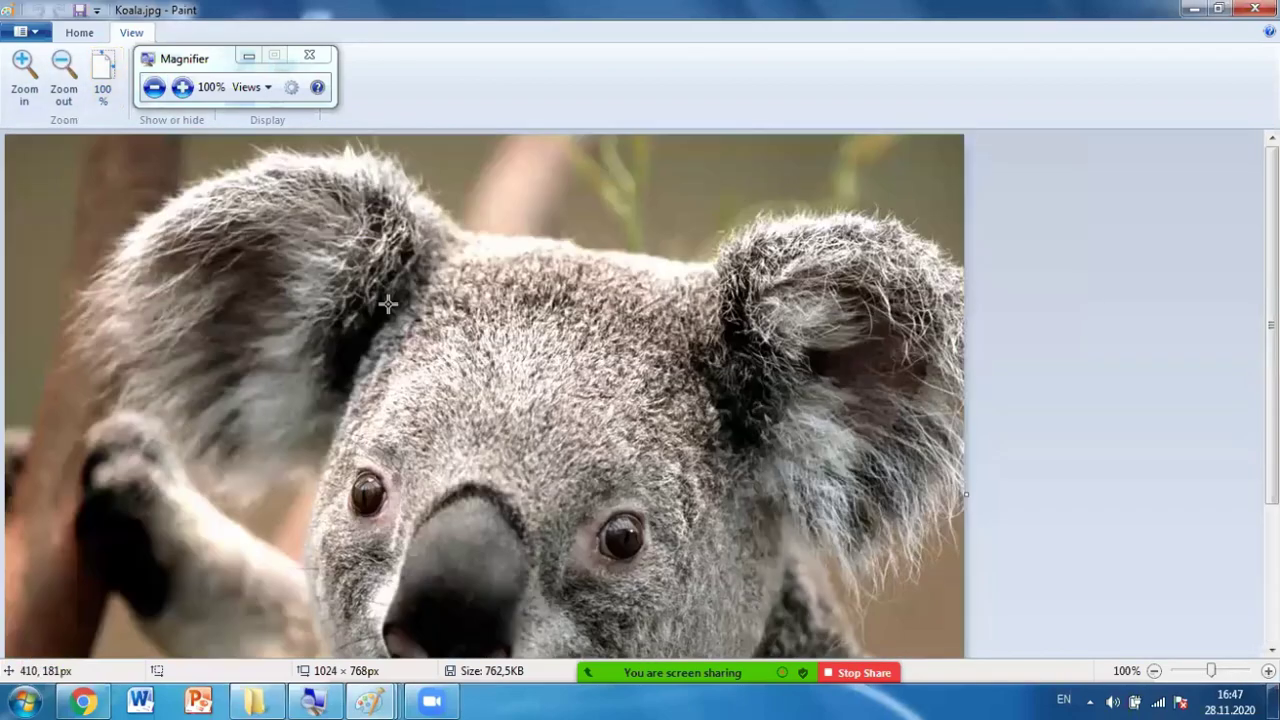
# Turn on the rulers for the koala picture, toggling them off and back on.
pyautogui.moveTo(185, 58); pyautogui.dragTo(415, 54)
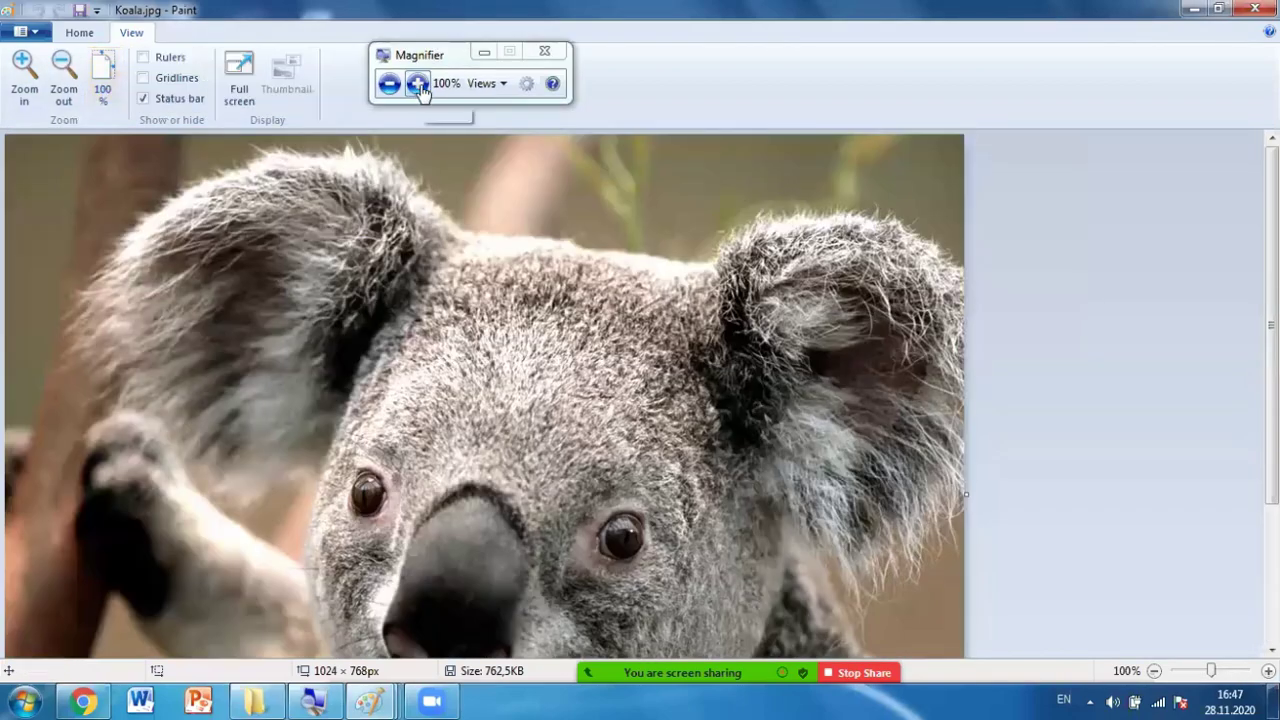
pyautogui.click(417, 85)
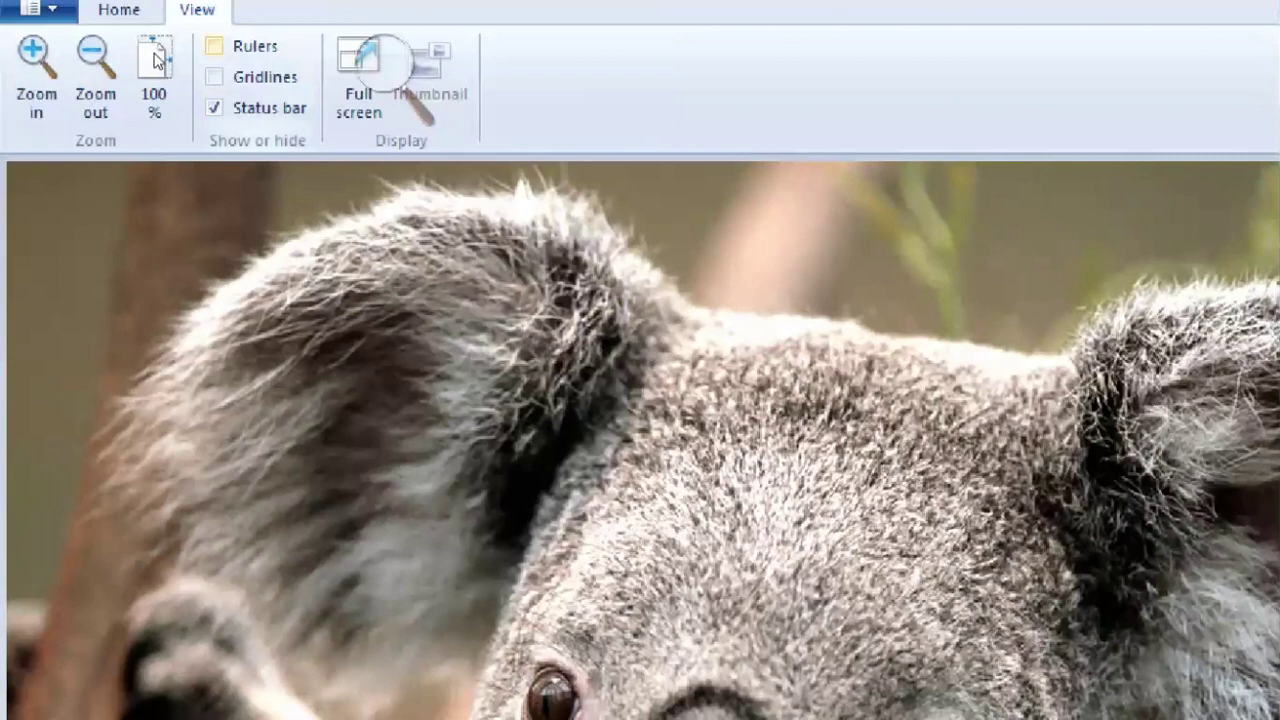
pyautogui.hotkey('ctrl', 'r')
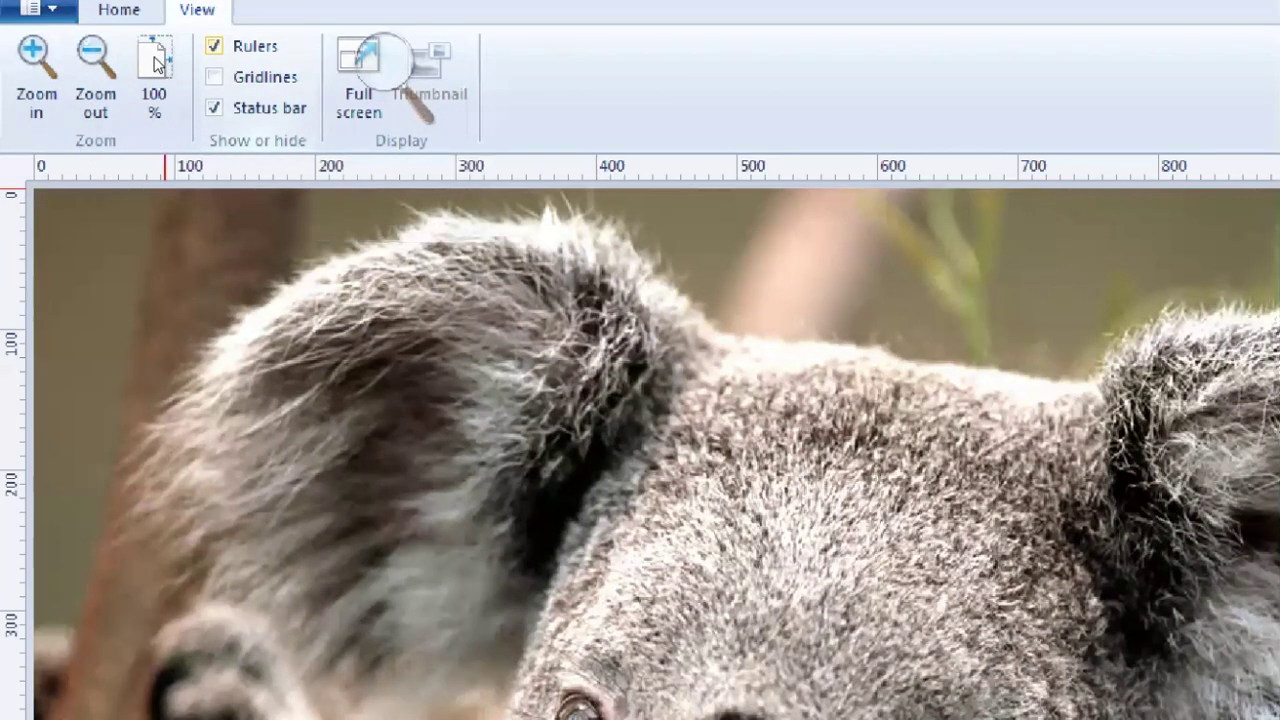
pyautogui.click(214, 46)
pyautogui.click(214, 46)
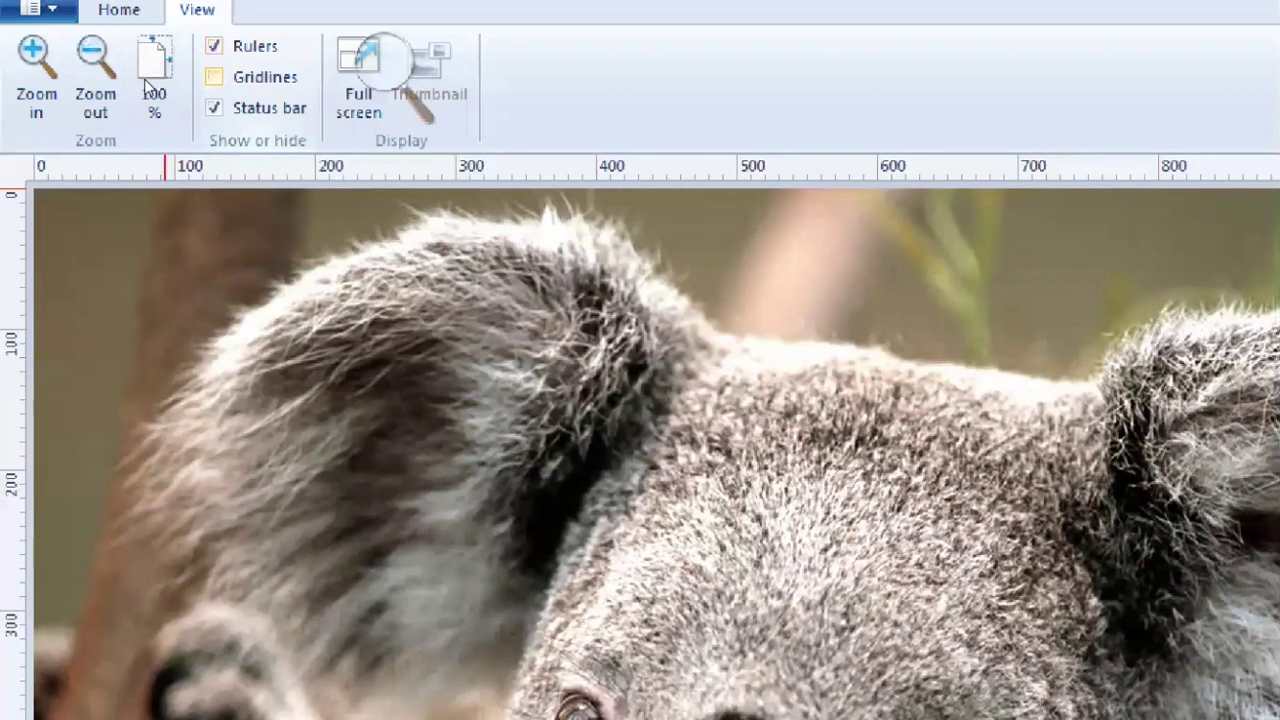
# Toggle the gridlines on and off over the koala picture.
pyautogui.hotkey('ctrl', 'g')
pyautogui.hotkey('ctrl', 'g')
pyautogui.click(251, 82)
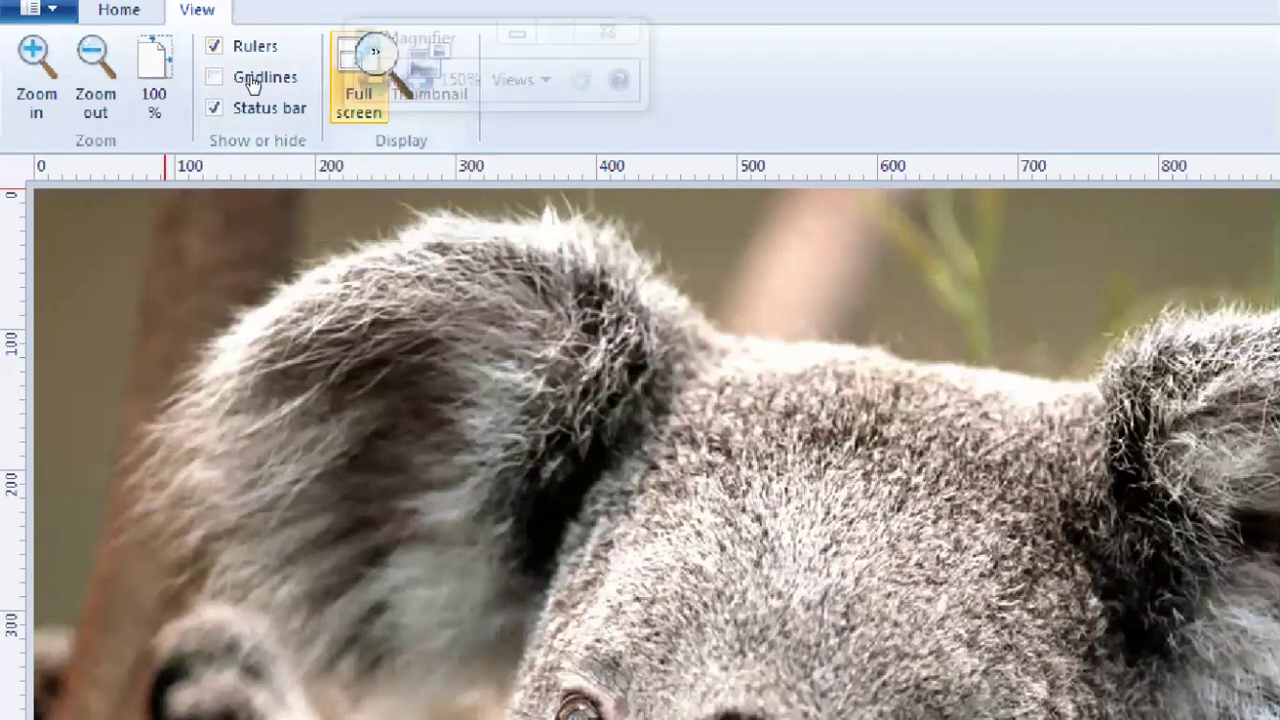
pyautogui.click(252, 80)
# Switch to the blank Untitled Paint window and turn on the gridlines.
pyautogui.moveTo(362, 697)
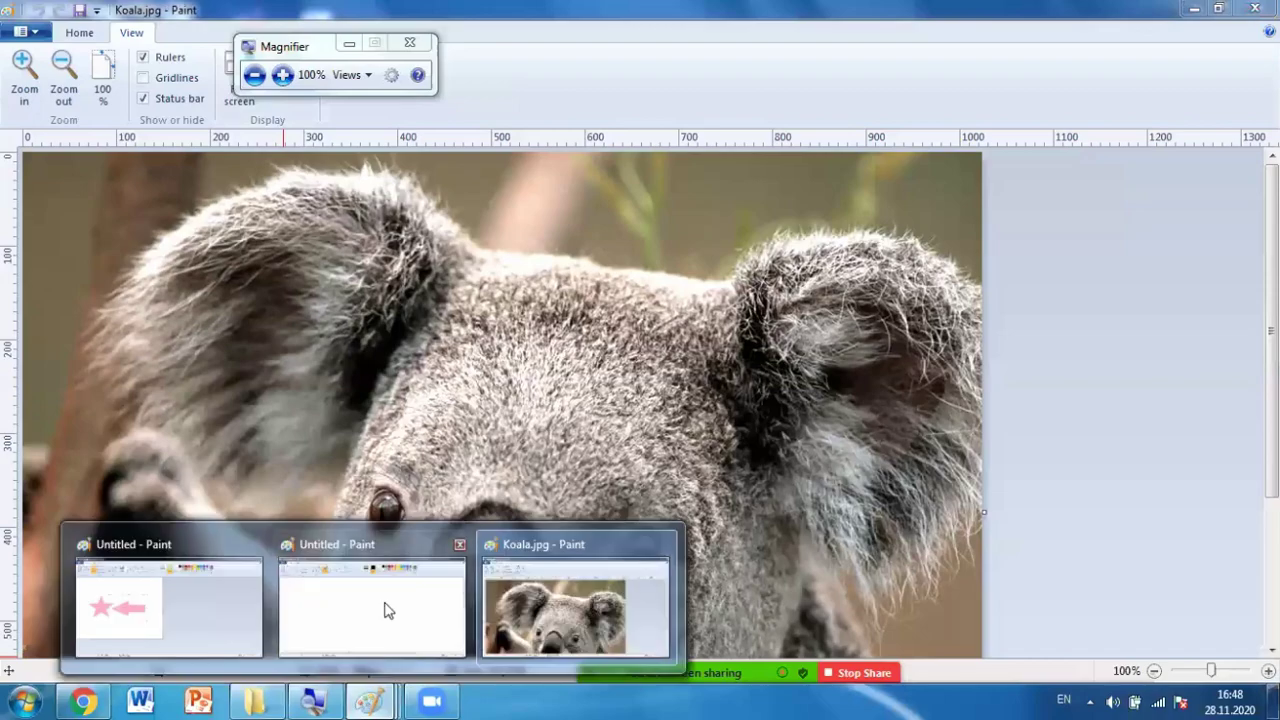
pyautogui.click(386, 609)
pyautogui.click(283, 76)
pyautogui.click(131, 32)
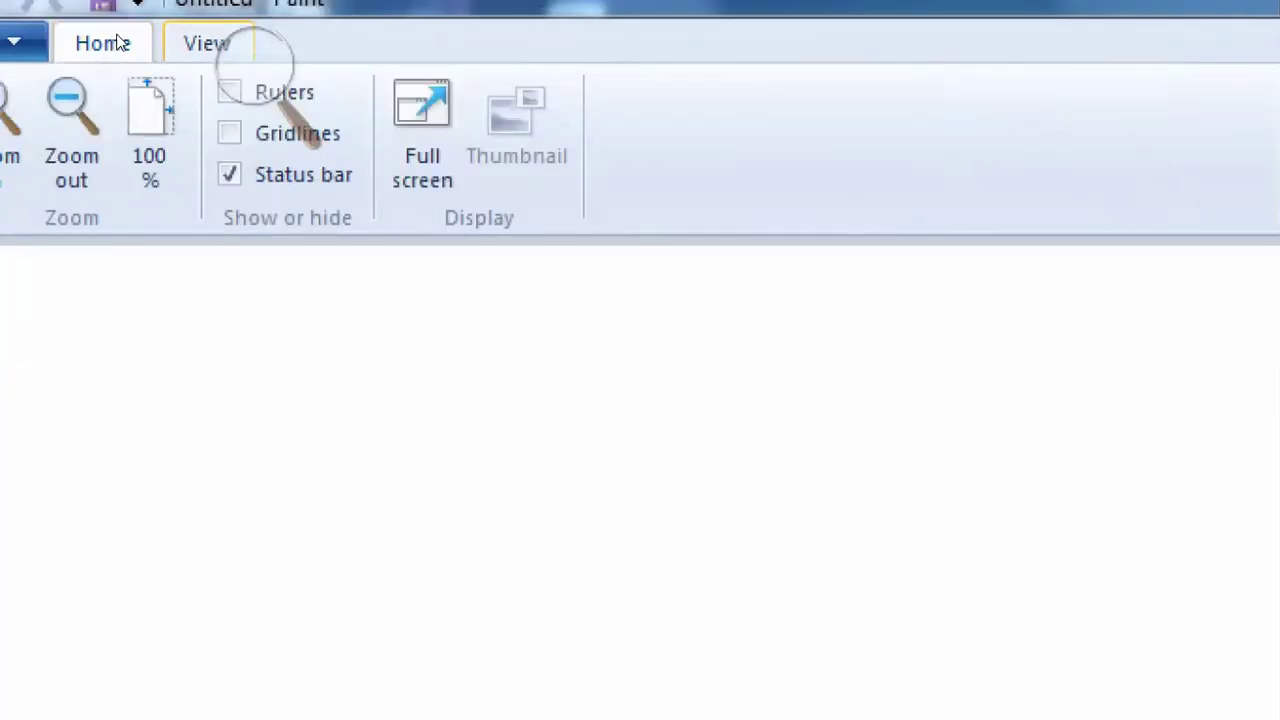
pyautogui.click(146, 78)
pyautogui.click(155, 64)
pyautogui.click(155, 61)
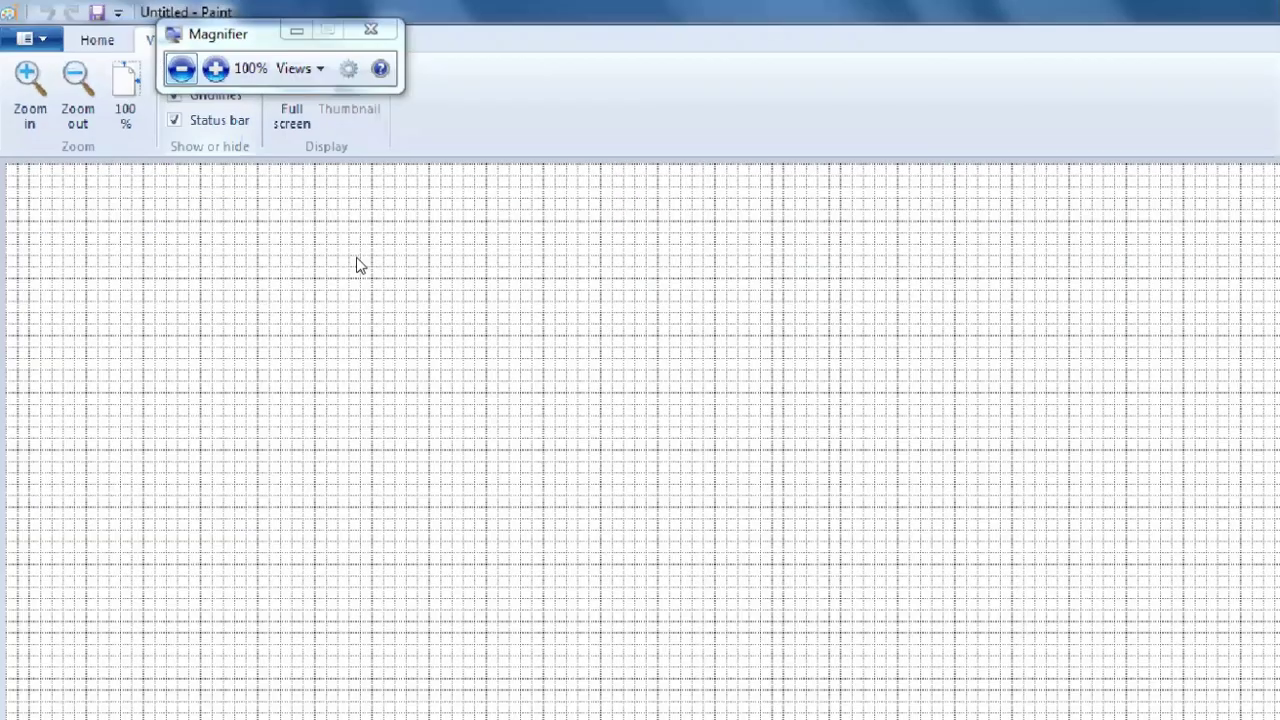
# Turn off the gridlines on the blank canvas.
pyautogui.click(188, 57)
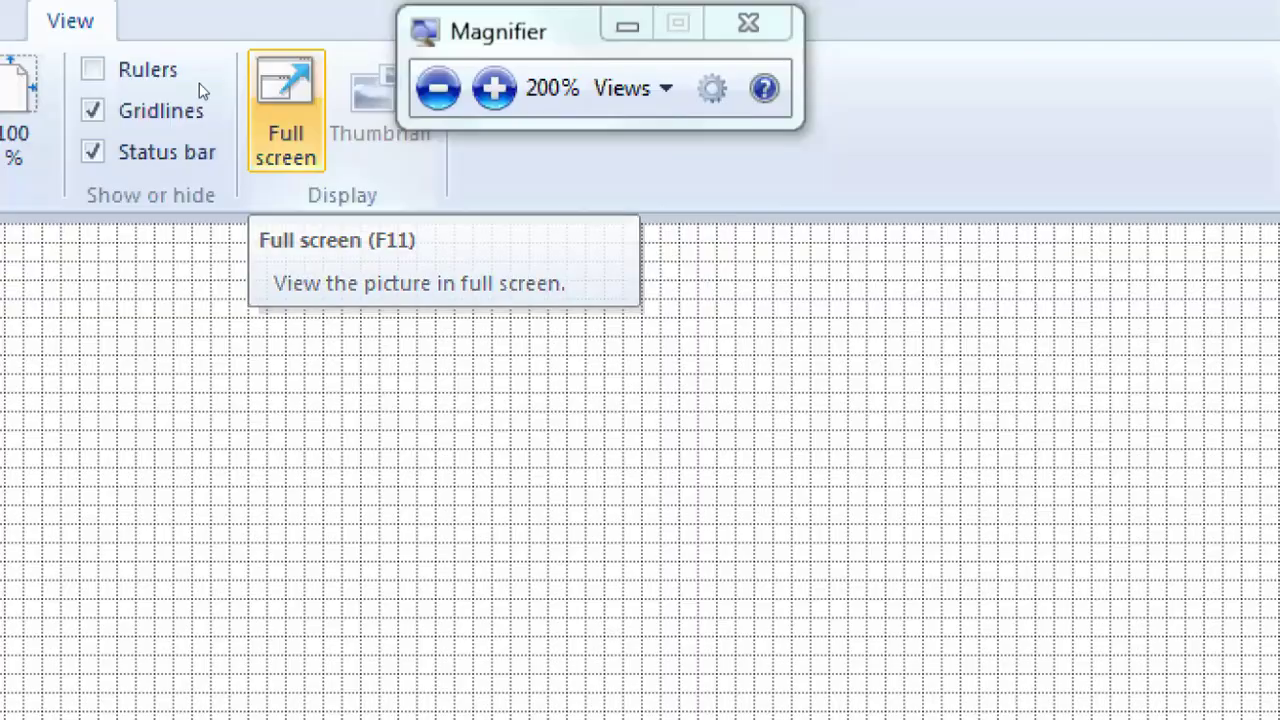
pyautogui.click(185, 77)
pyautogui.press('super+minus')
pyautogui.press('super+minus')
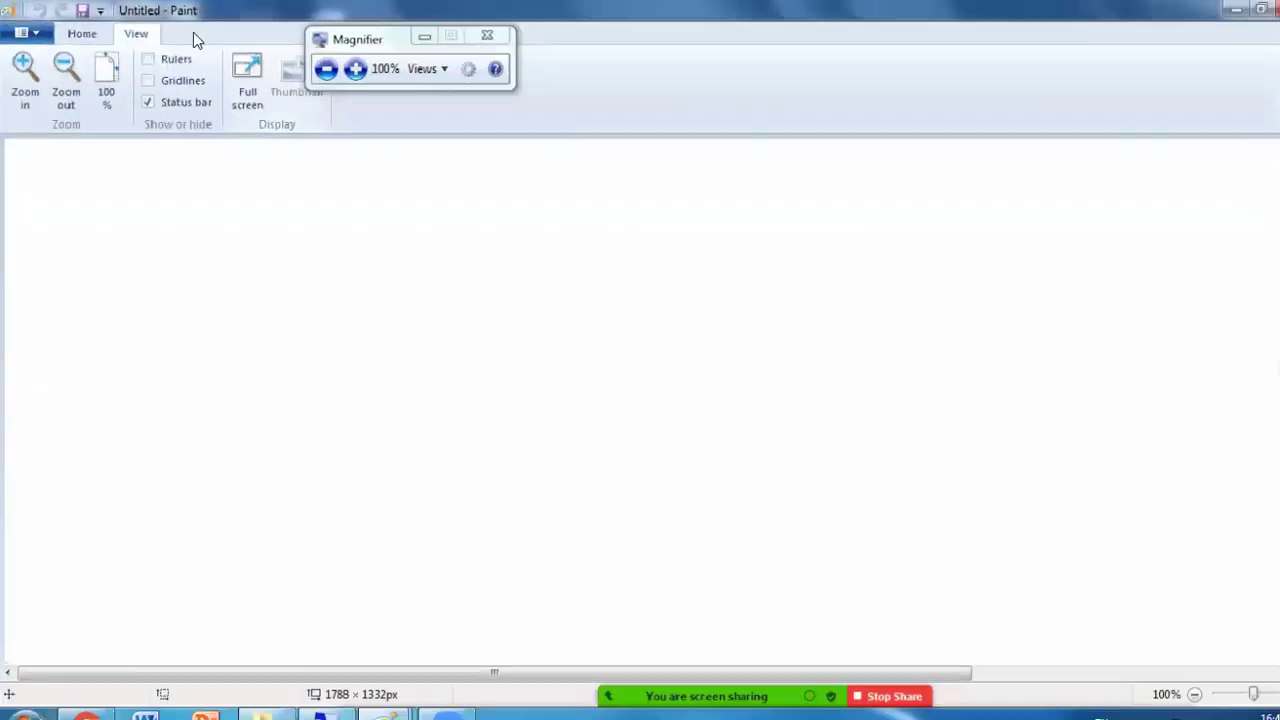
# Minimize the blank Paint window and the other open window, and restore the Koala.jpg window to a smaller floating size on the desktop.
pyautogui.doubleClick(225, 20)
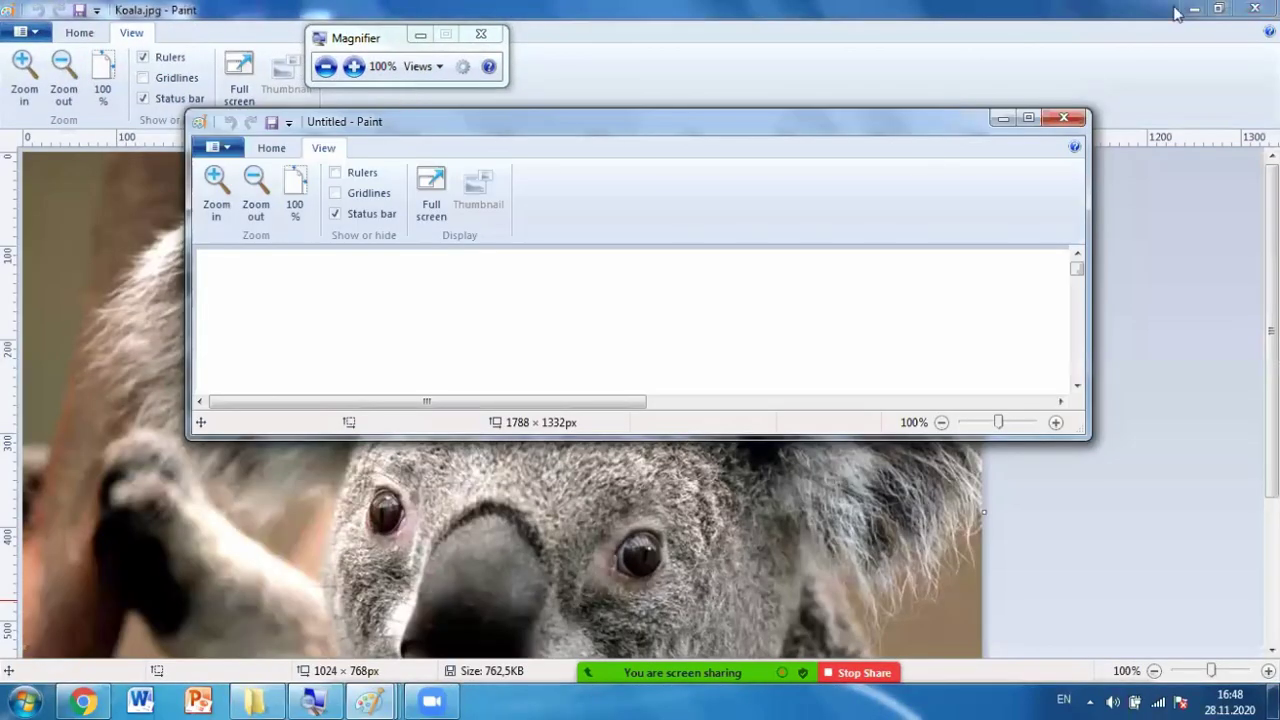
pyautogui.click(1006, 120)
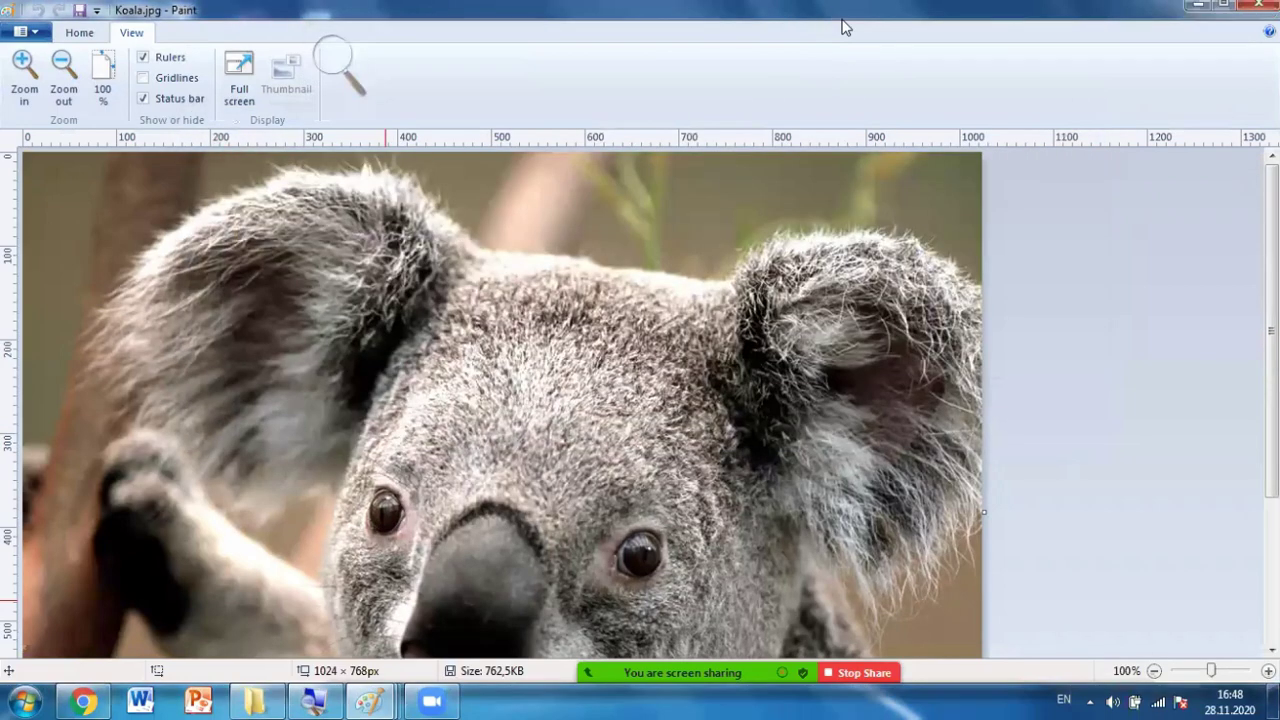
pyautogui.doubleClick(1094, 14)
pyautogui.click(1194, 6)
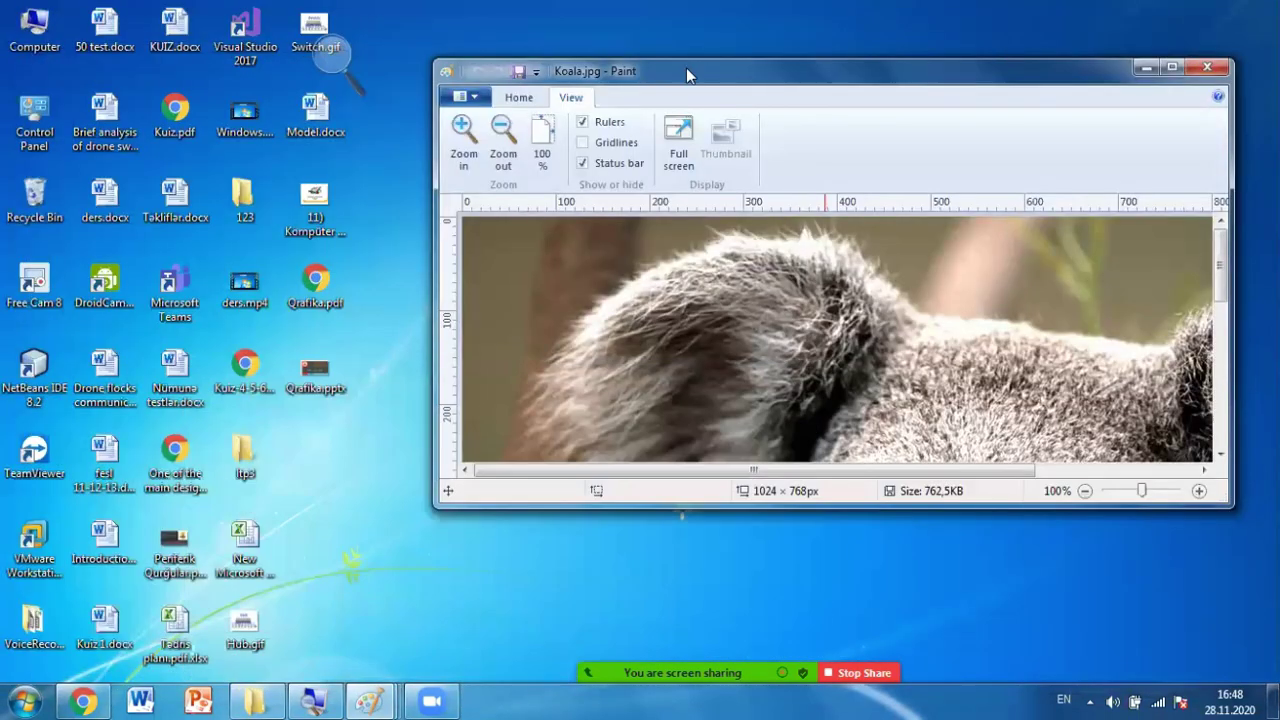
pyautogui.click(335, 55)
pyautogui.click(360, 70)
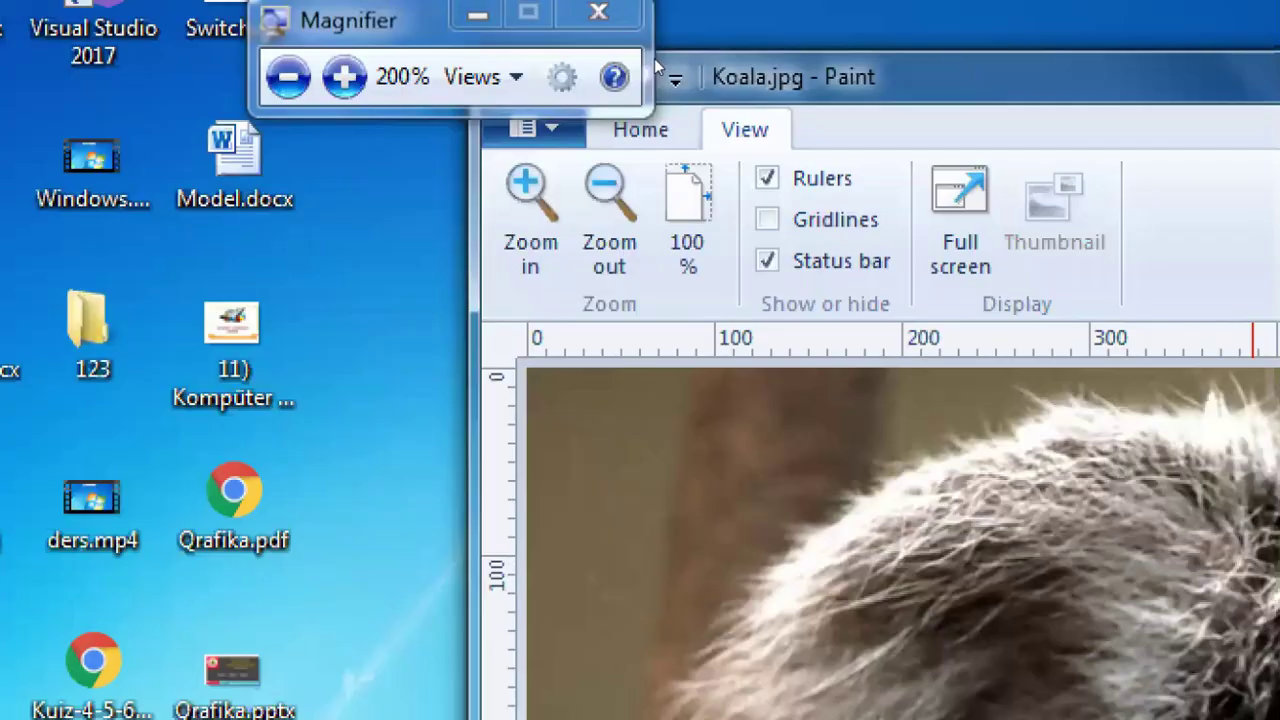